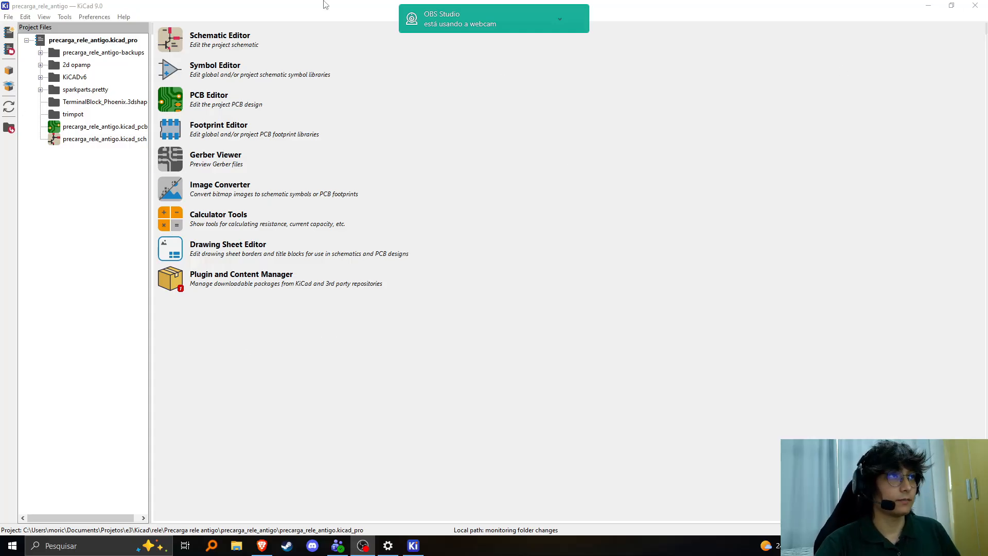
Start a new project and choose the desktop folder (Área de Trabalho) as its location.
click(41, 96)
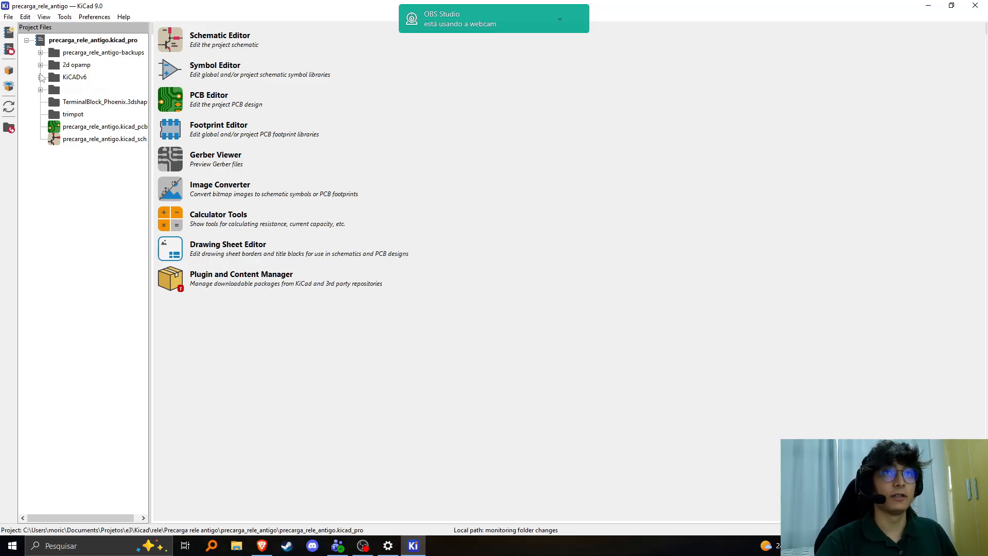
click(10, 34)
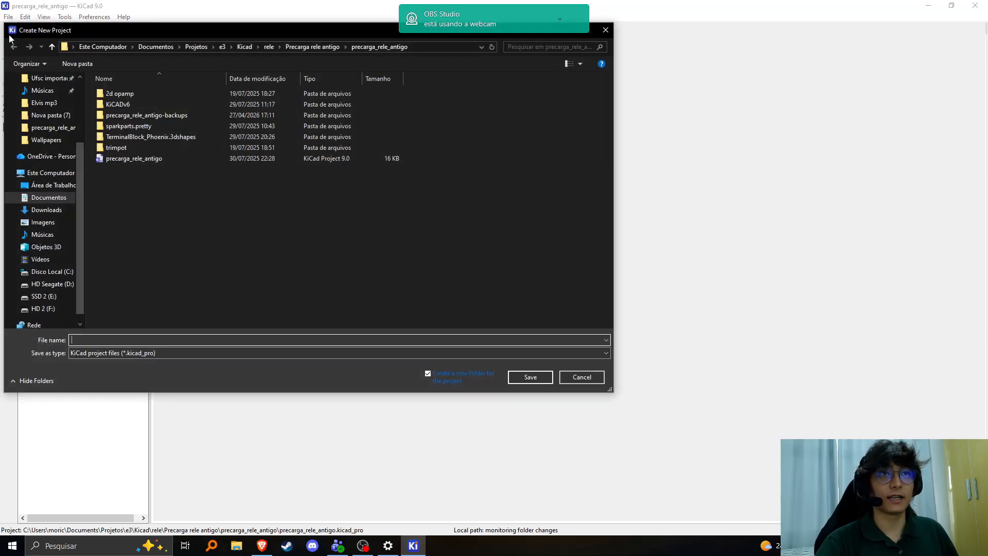
drag(21, 33, 90, 57)
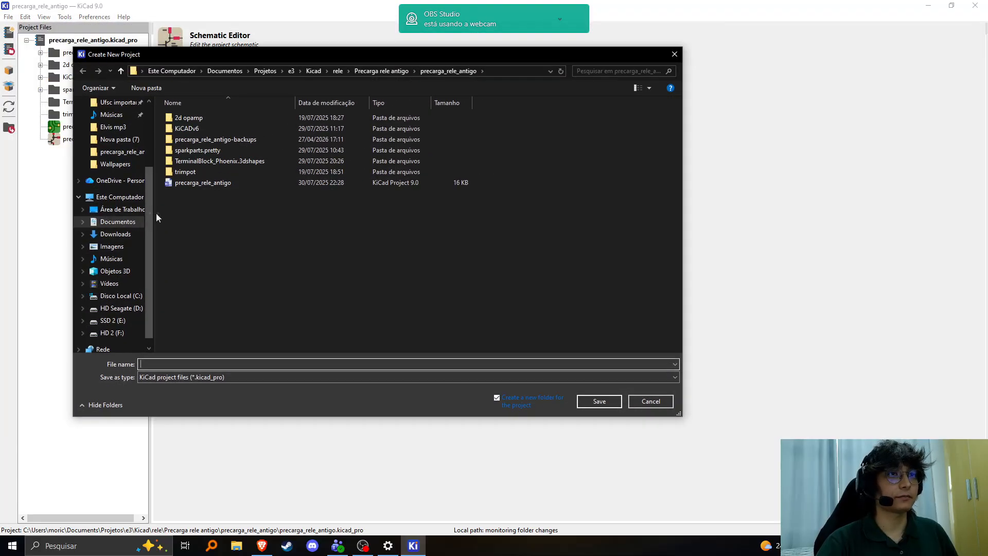
click(138, 212)
click(117, 222)
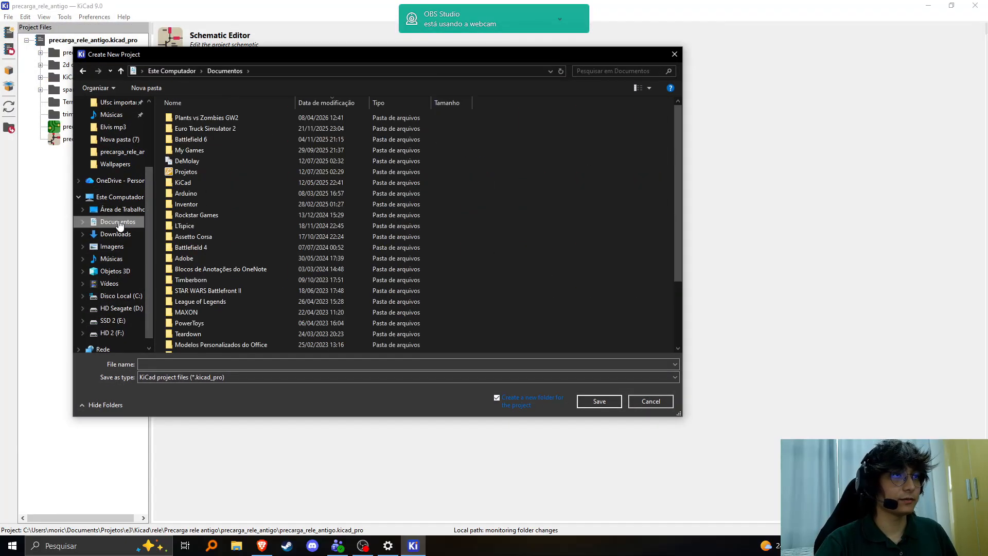
click(105, 208)
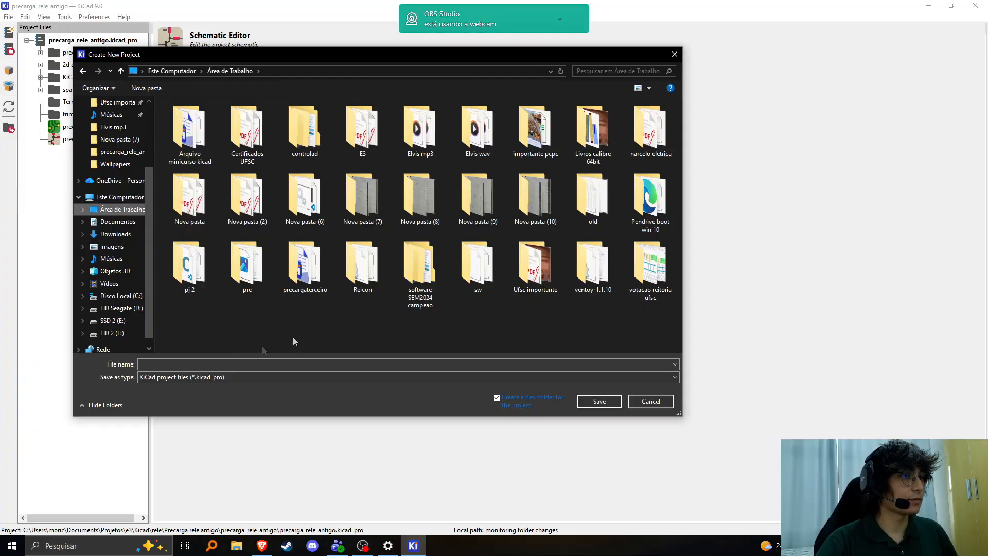
Name the project "Projeto Minicurso de KiCad" and save it in its own new folder.
click(190, 365)
text(Proe)
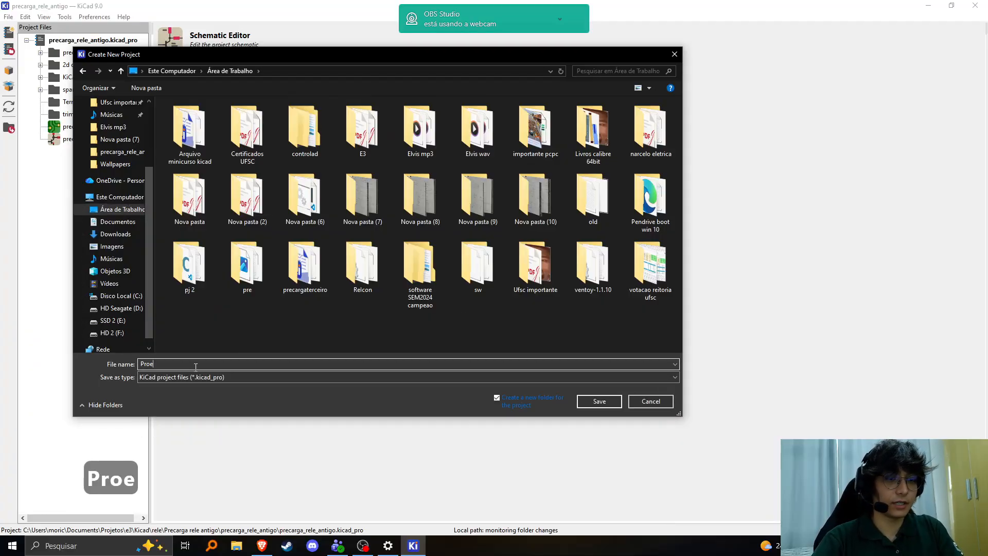
key(BackSpace)
text(jeto )
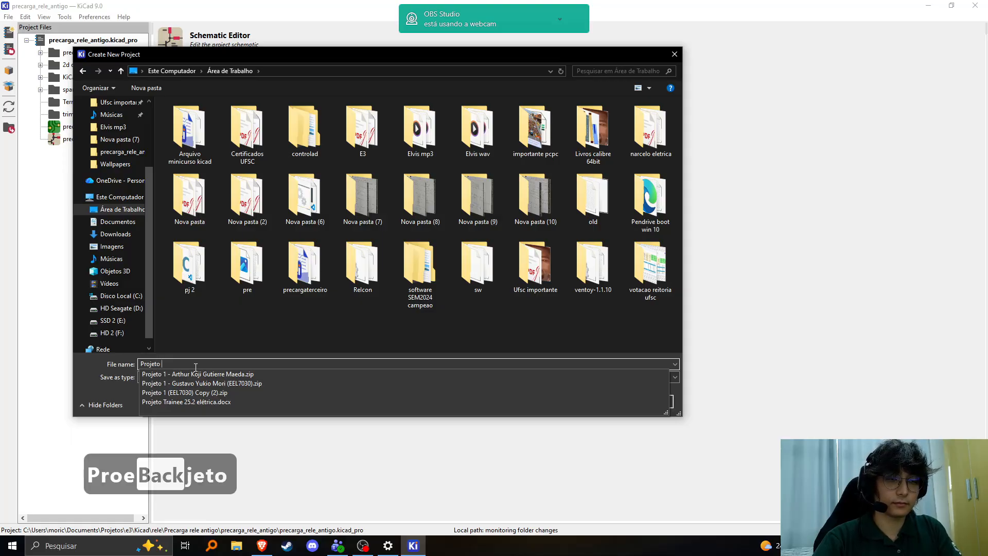
text(Minicurso )
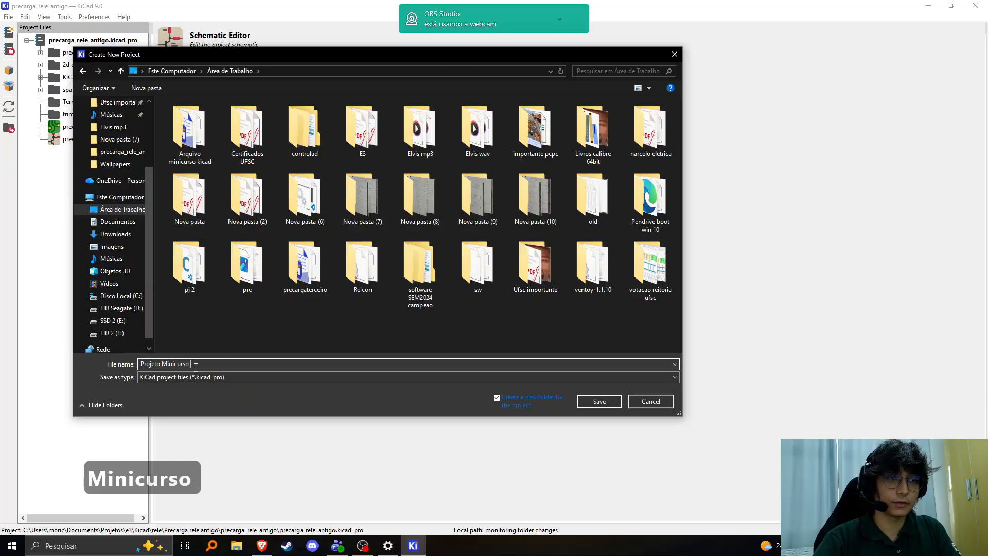
text(de Ki)
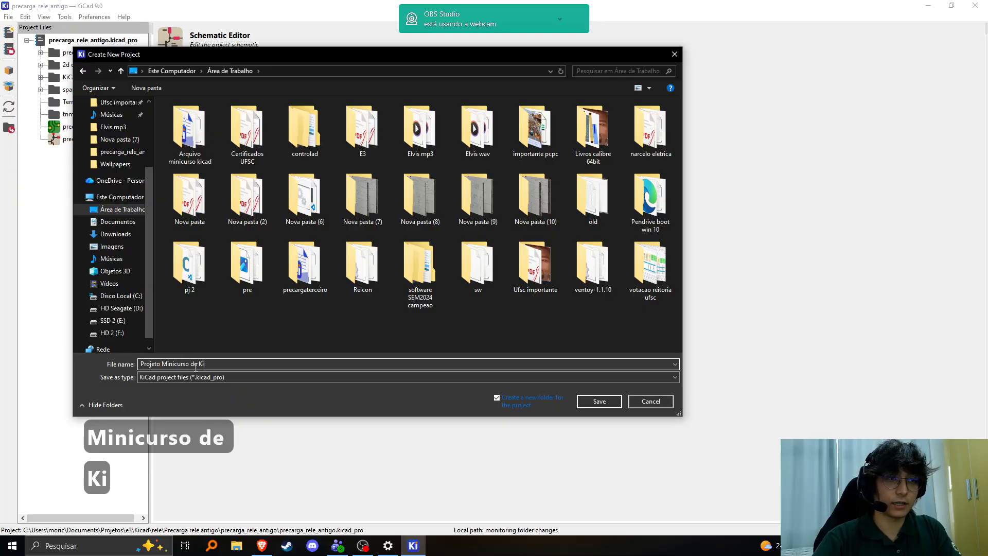
text(Cad)
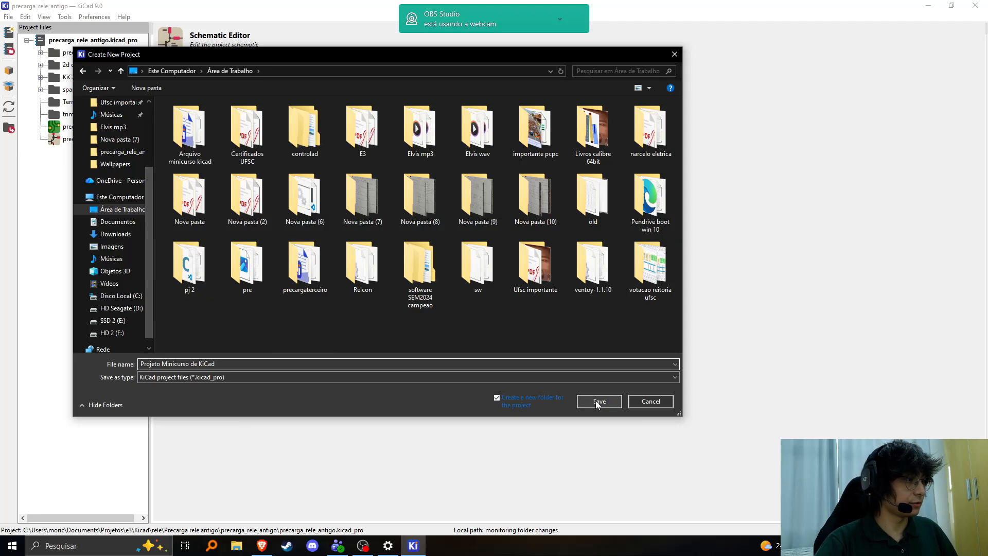
click(620, 407)
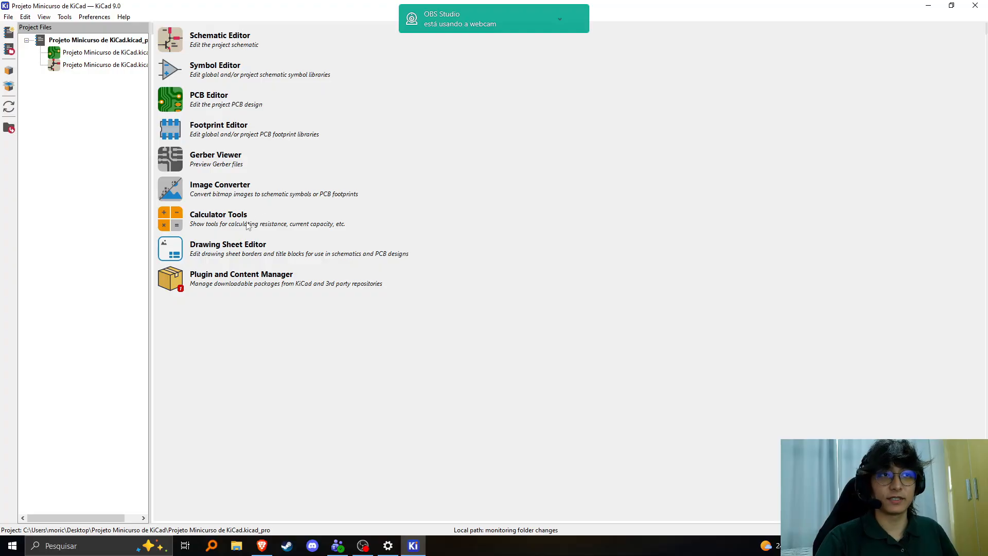
Open the new project's empty schematic sheet in the Schematic Editor.
click(175, 45)
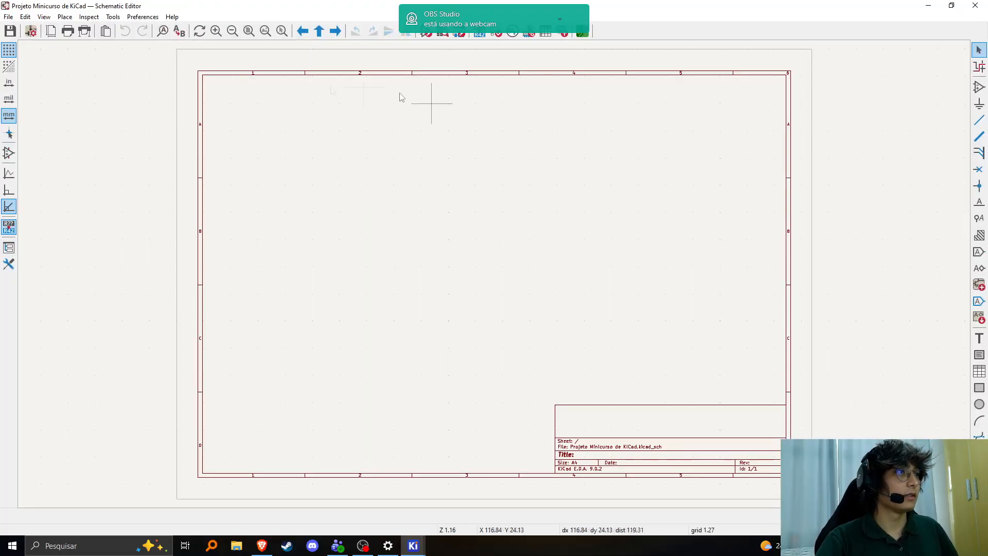
scroll(547, 274, up, 1)
scroll(495, 274, down, 1)
middle_drag(408, 218, 496, 246)
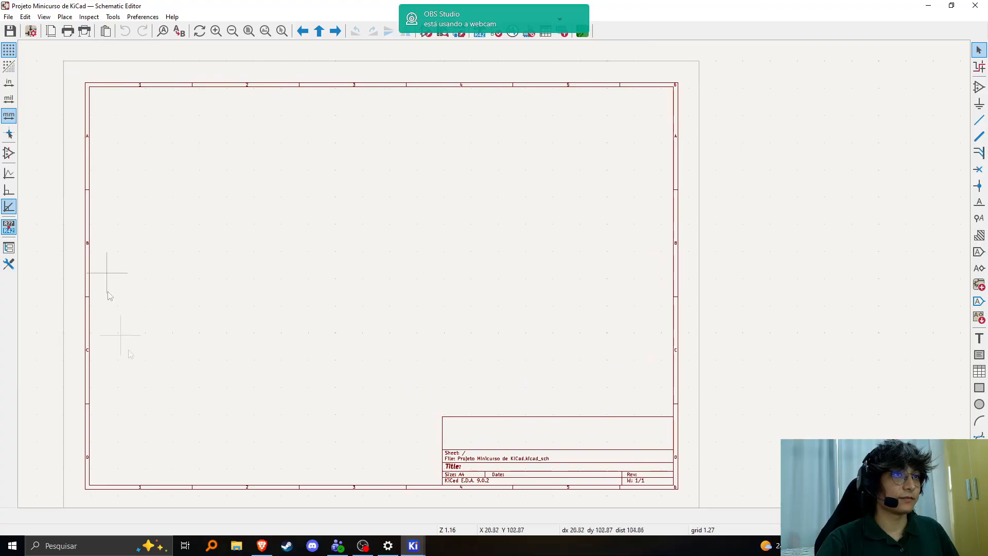
mouse_move(218, 199)
middle_down()
mouse_move(212, 181)
mouse_move(227, 190)
middle_up()
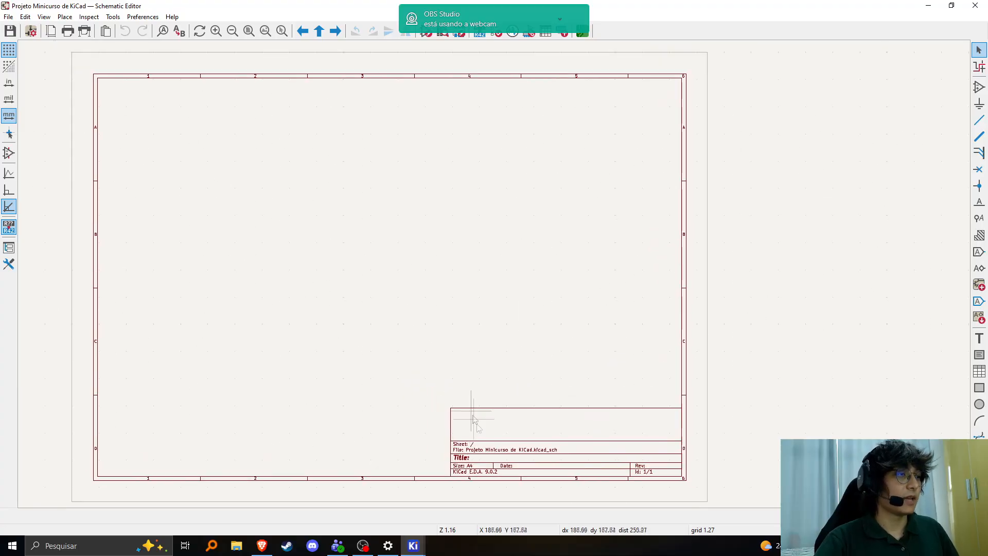
Open the schematic's page settings and set the title block's issue date to 2026-04-27.
click(8, 17)
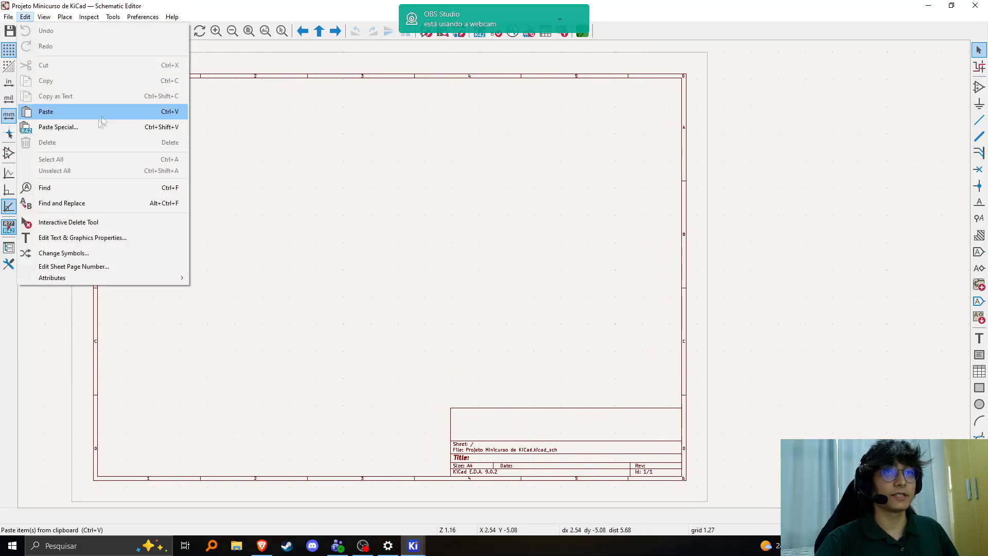
click(51, 134)
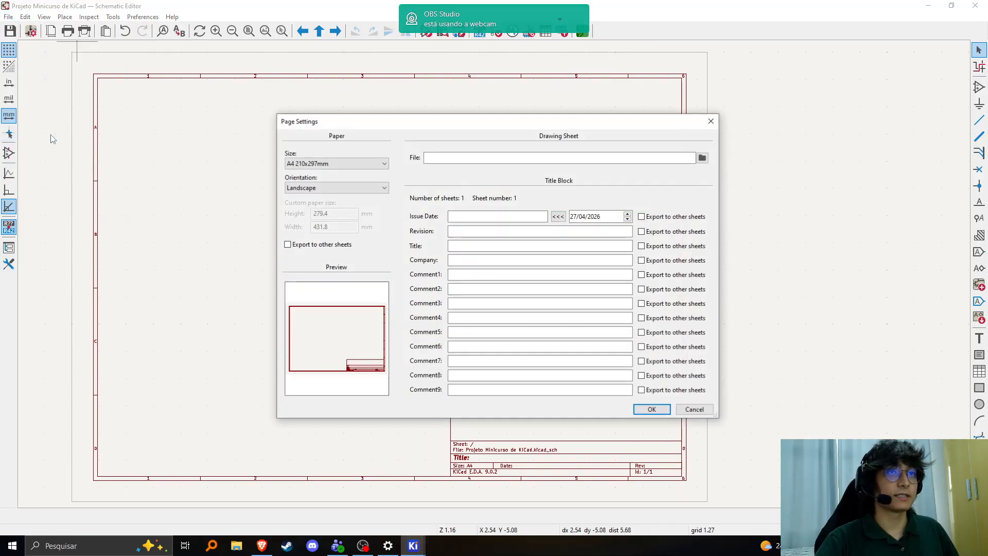
drag(405, 117, 198, 95)
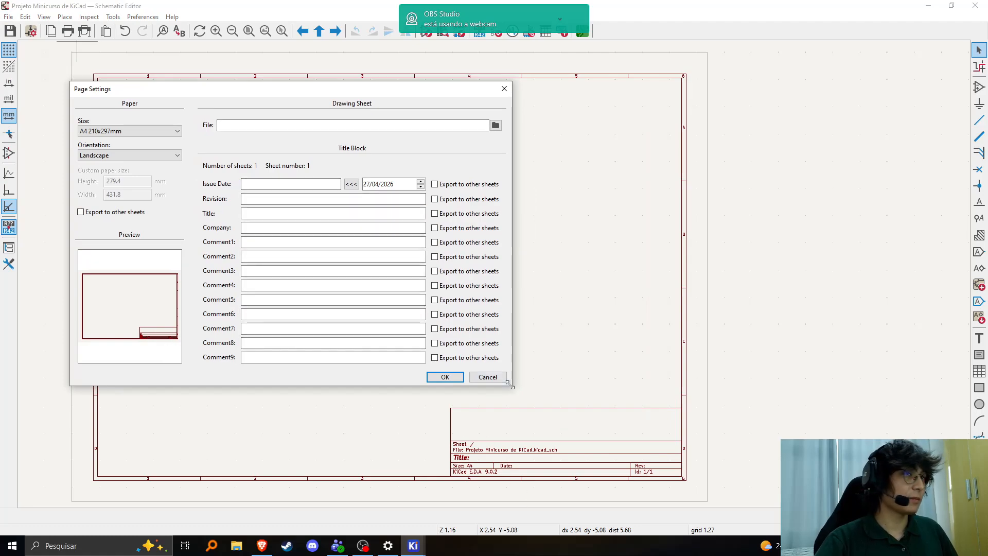
drag(334, 93, 357, 109)
click(318, 200)
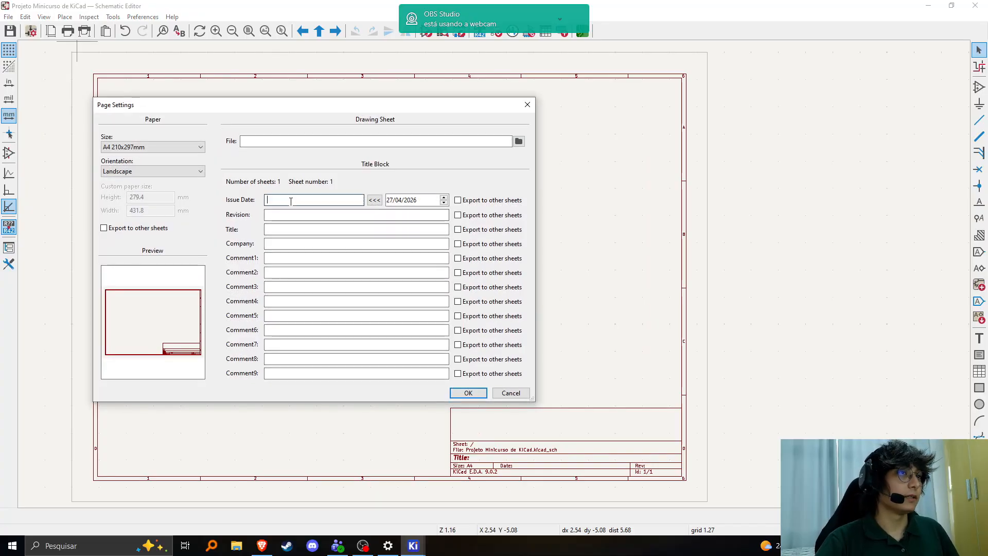
click(377, 201)
Set the title block's title to "Flip Flop".
click(301, 216)
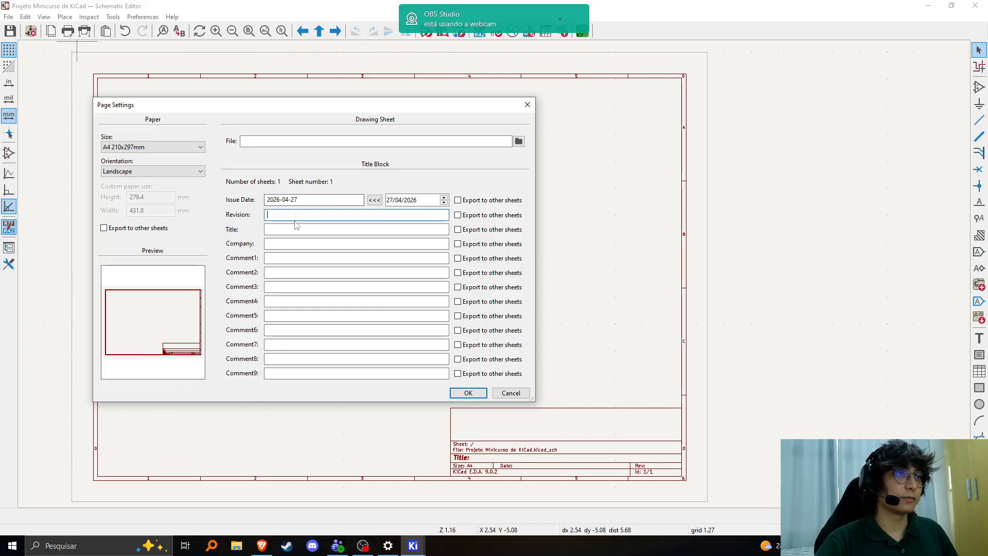
click(303, 231)
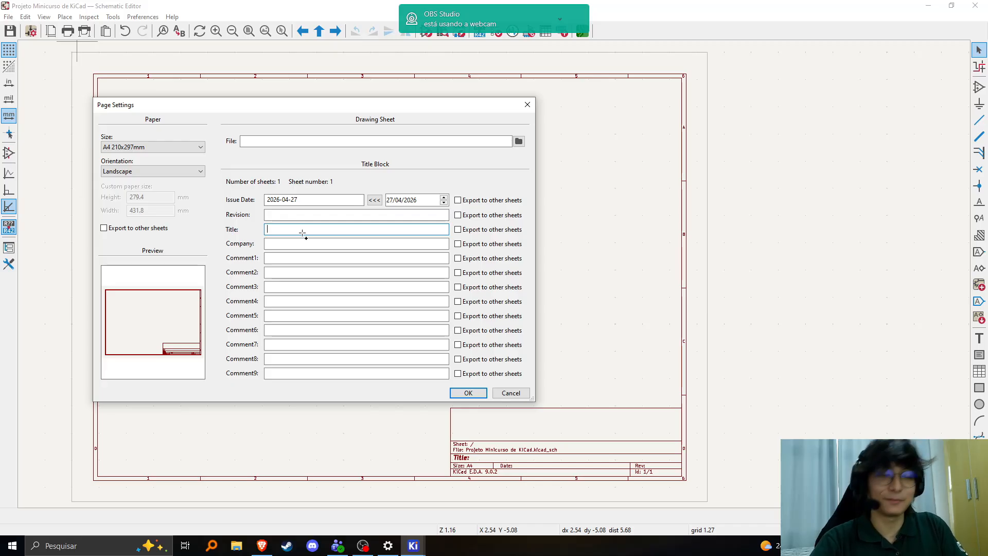
text(Fl)
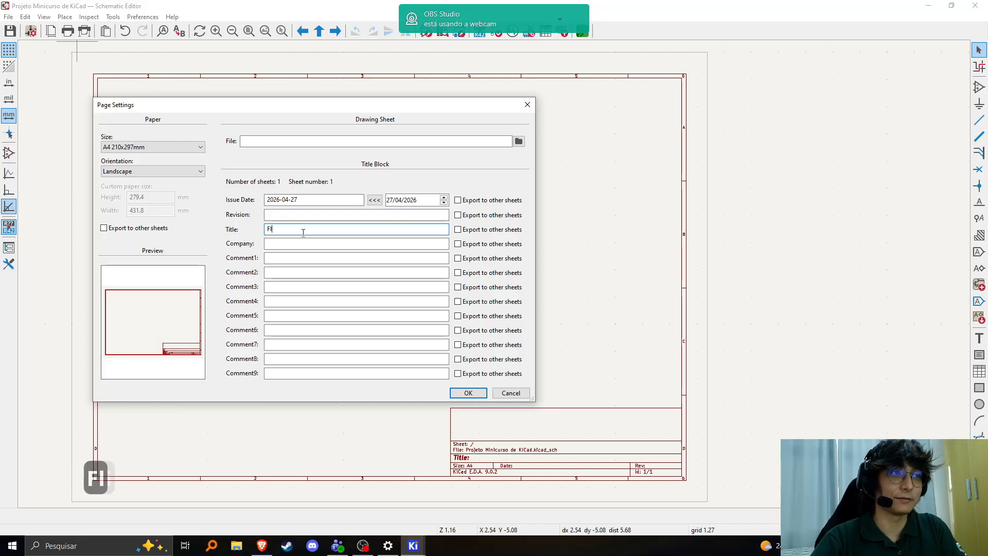
text(ip F)
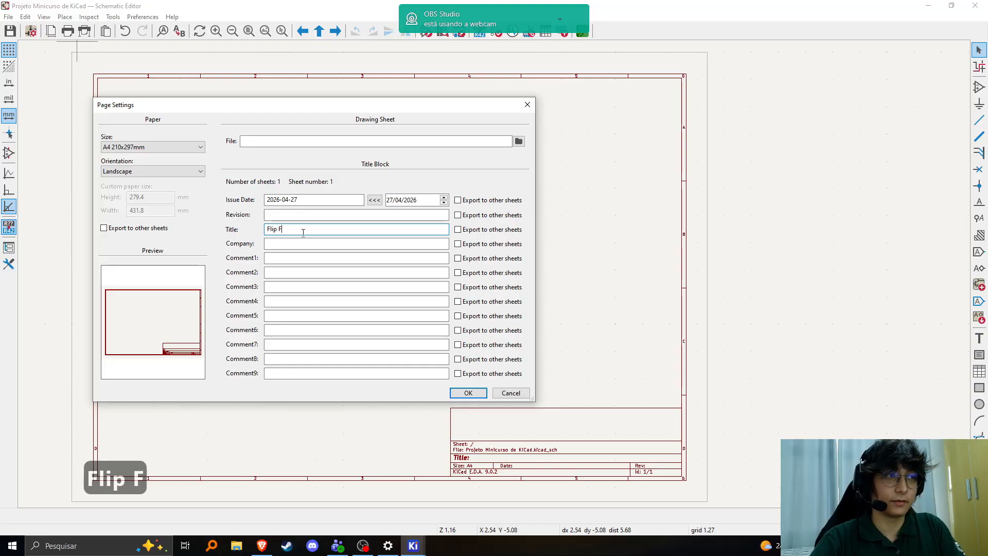
text(lop)
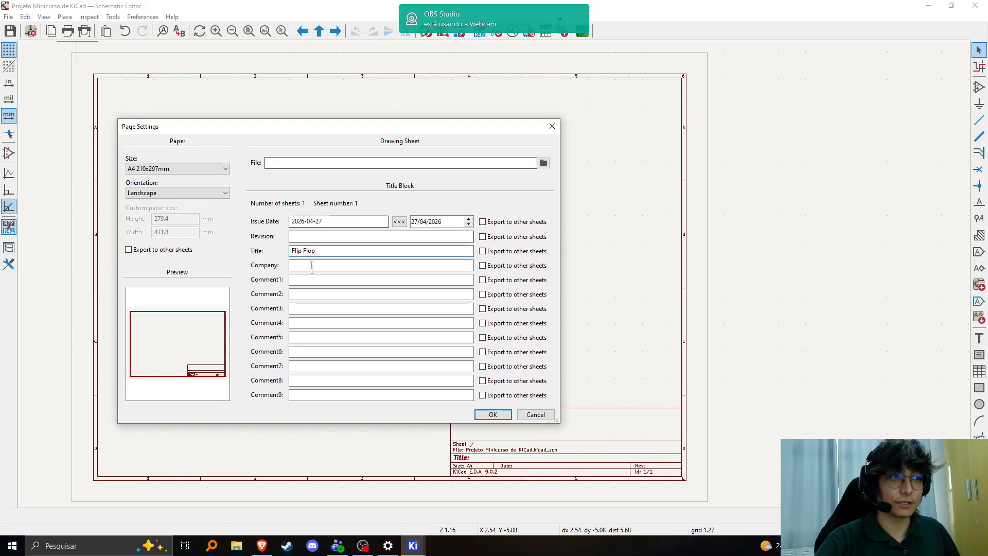
Set the title block's company to "E3 UFSC" and its revision to 0.
click(309, 264)
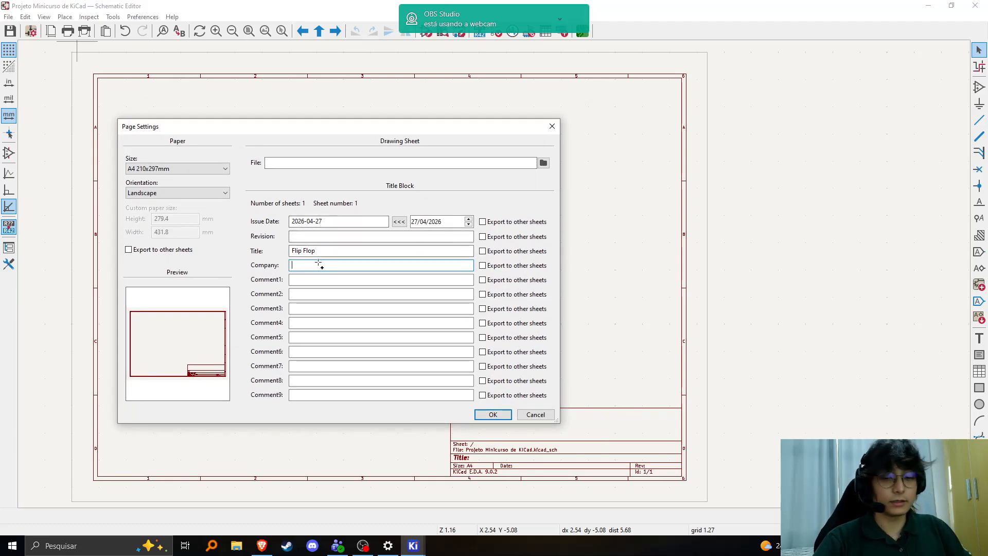
text(E)
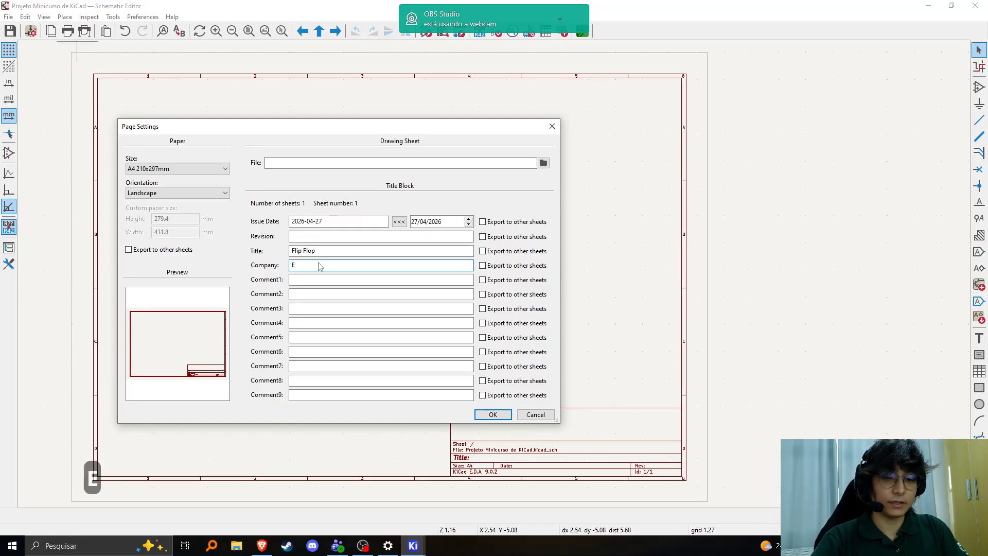
text(3 UFSDC)
key(BackSpace)
key(BackSpace)
text(C)
click(315, 280)
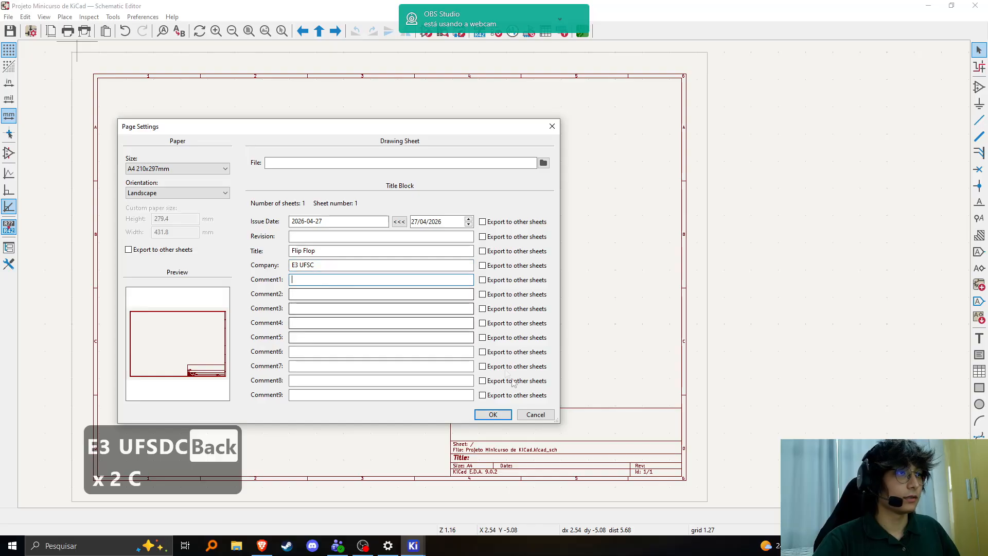
click(343, 236)
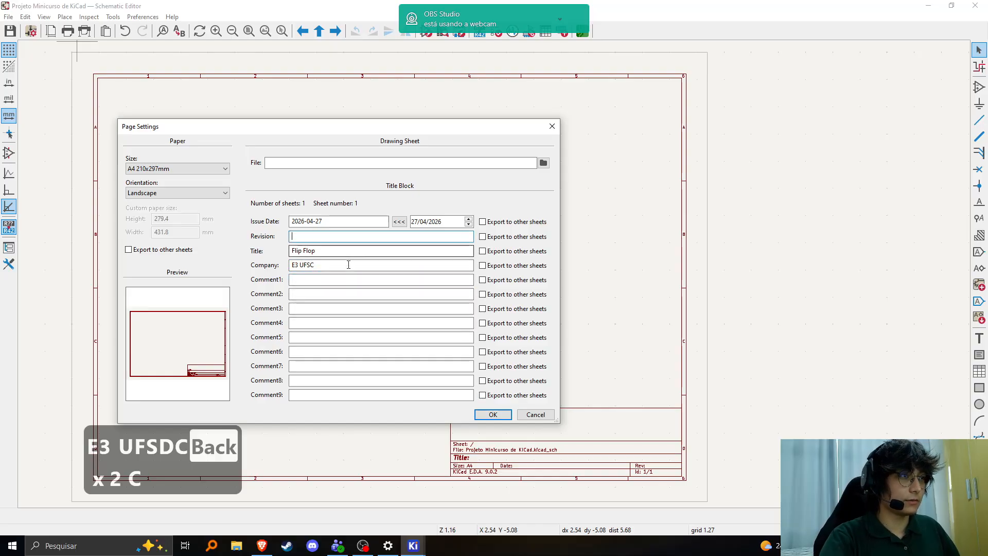
text(0)
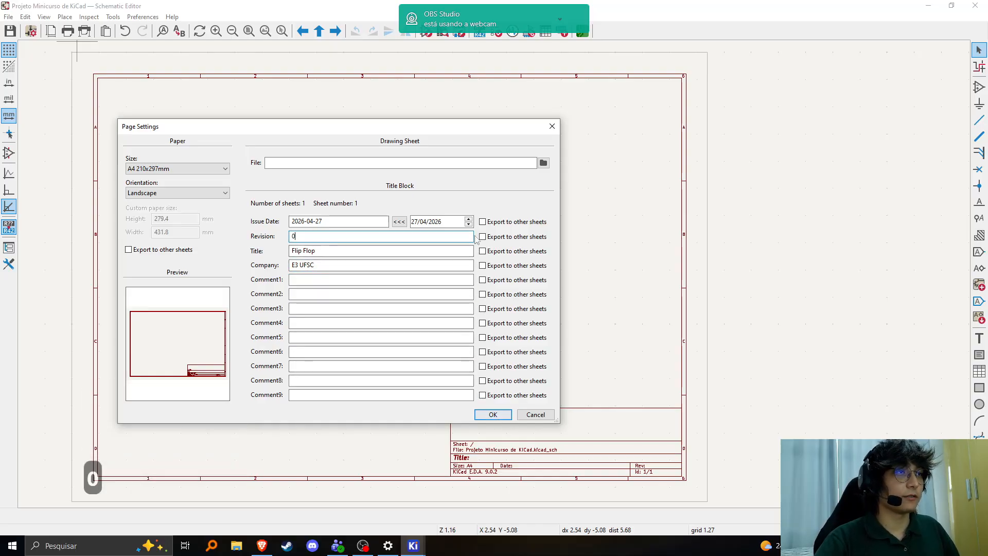
Try the Portrait page orientation and switch back to Landscape.
click(165, 194)
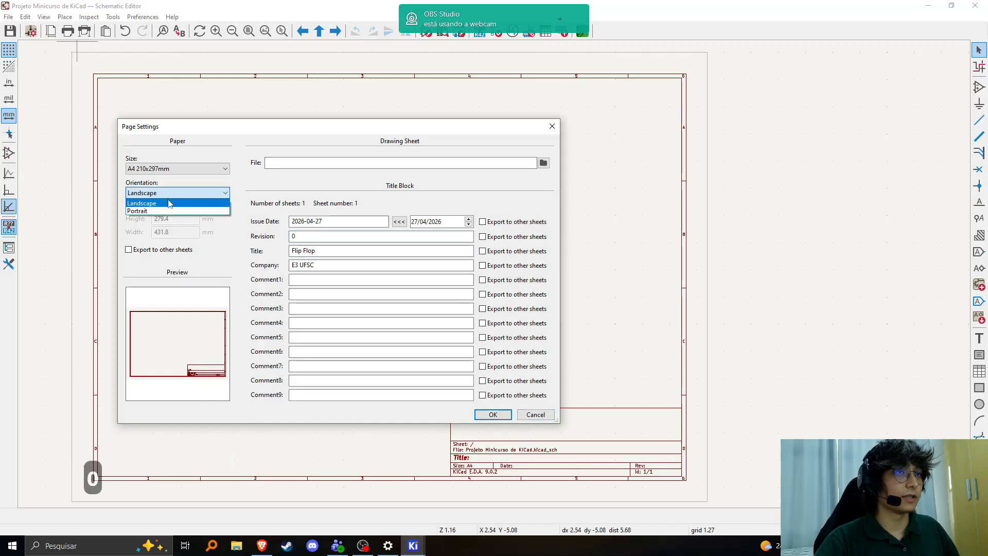
click(169, 201)
click(184, 196)
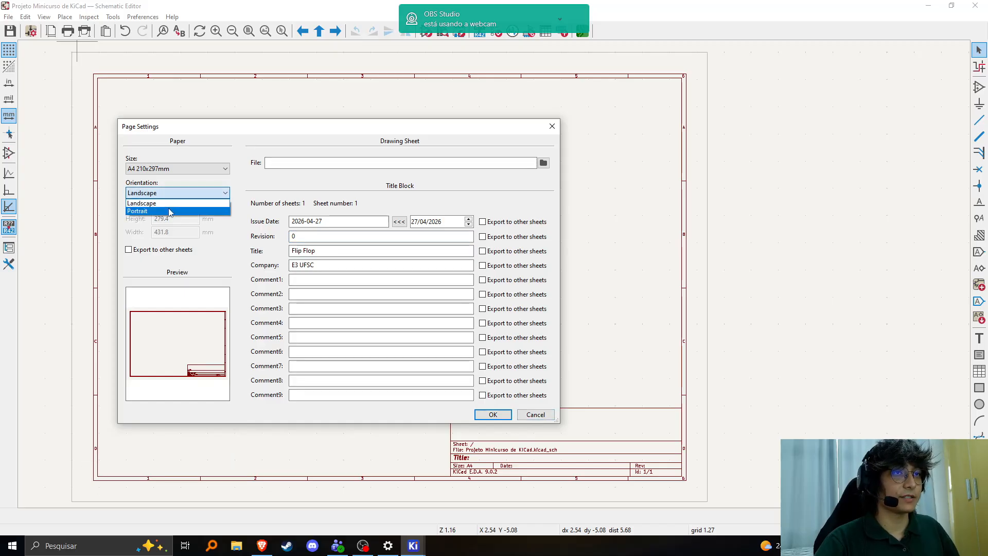
click(165, 211)
click(166, 193)
click(165, 203)
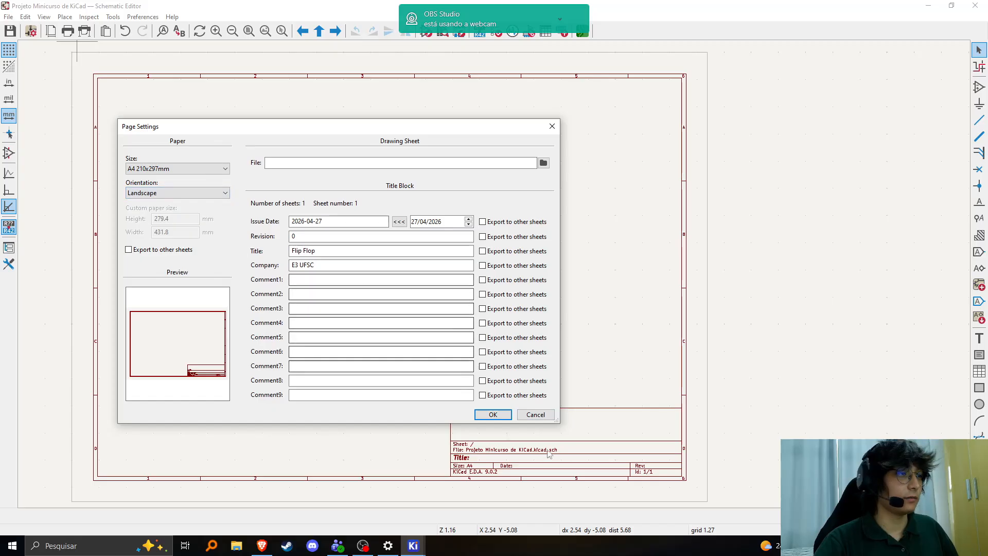
Apply the page settings and check the filled-in title block on the sheet.
key(Return)
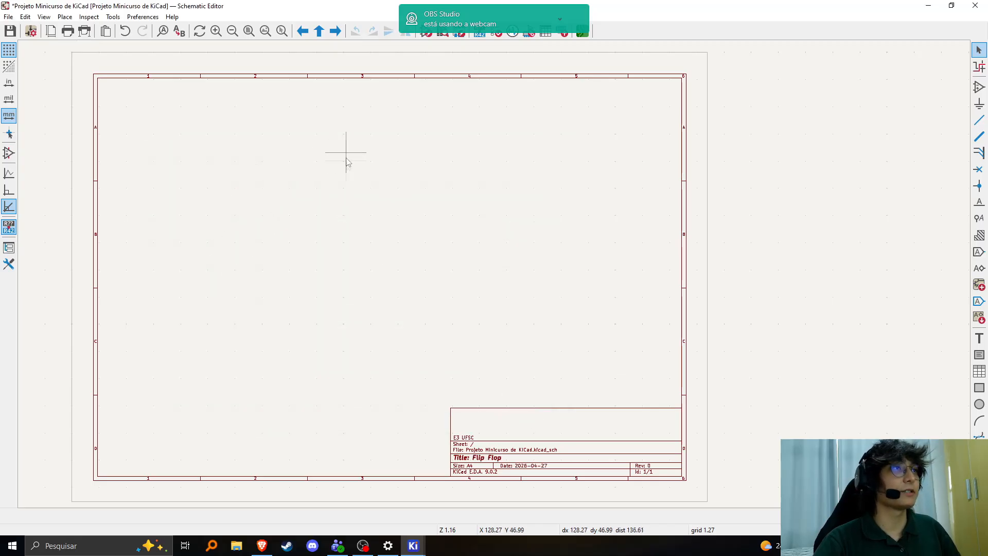
scroll(346, 184, up, 1)
middle_drag(532, 346, 348, 128)
scroll(348, 128, down, 1)
middle_drag(428, 276, 342, 210)
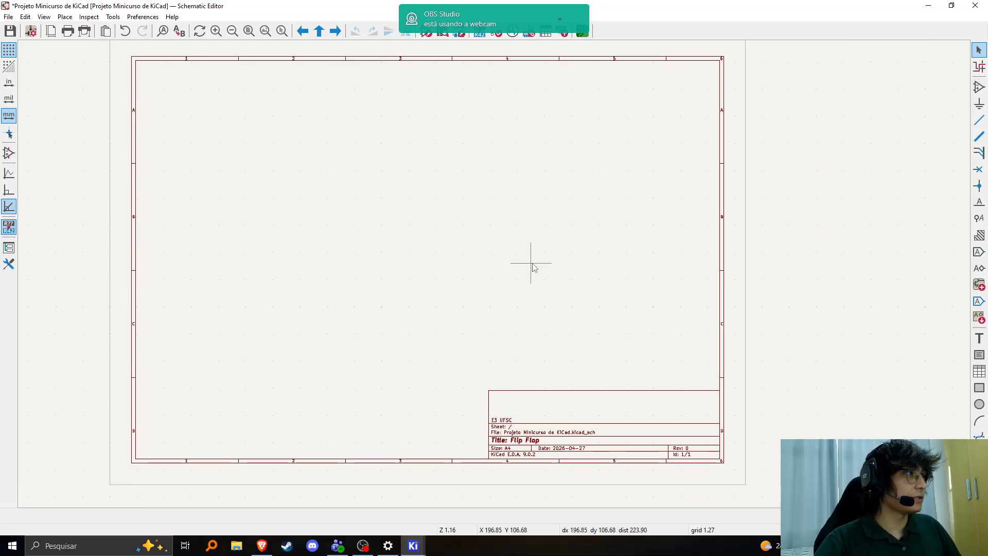
middle_drag(530, 282, 519, 311)
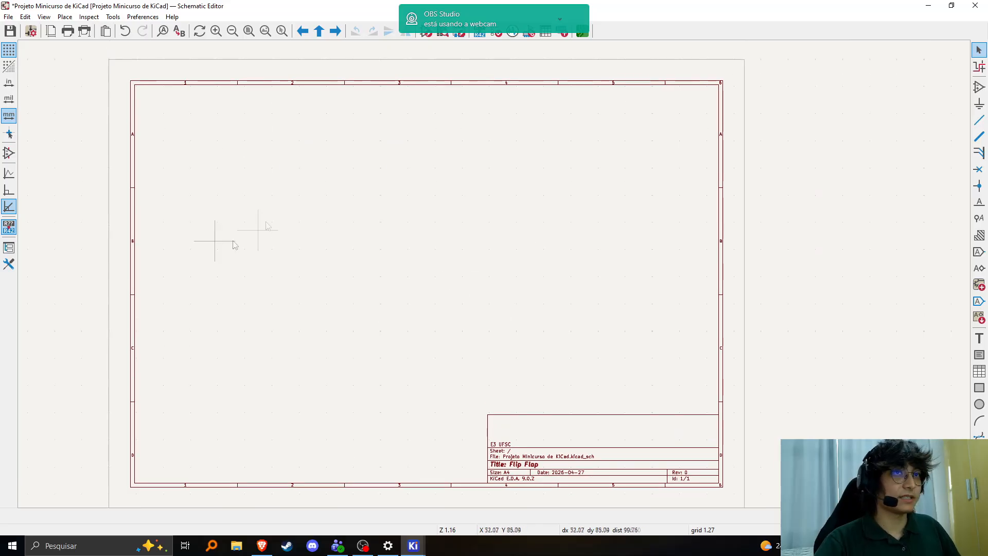
scroll(368, 208, up, 2)
middle_drag(368, 205, 278, 155)
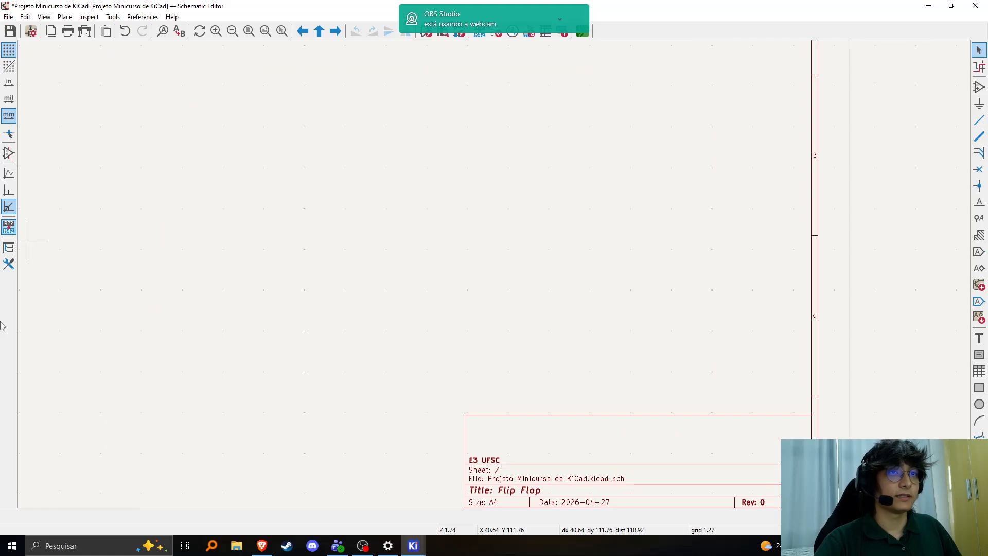
middle_drag(141, 157, 276, 166)
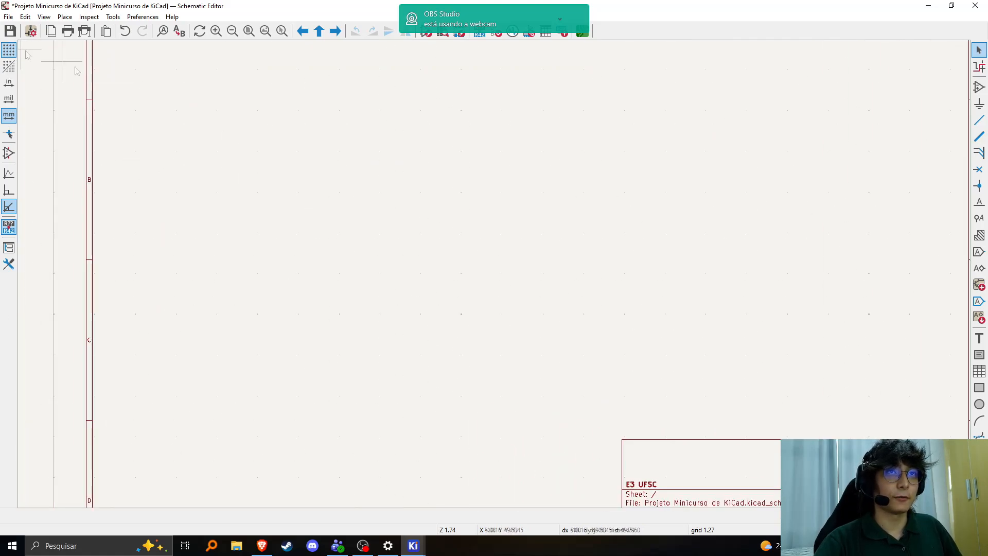
middle_drag(340, 150, 264, 156)
scroll(261, 161, up, 1)
middle_drag(487, 284, 296, 269)
scroll(296, 269, down, 1)
scroll(519, 298, up, 1)
scroll(392, 212, up, 1)
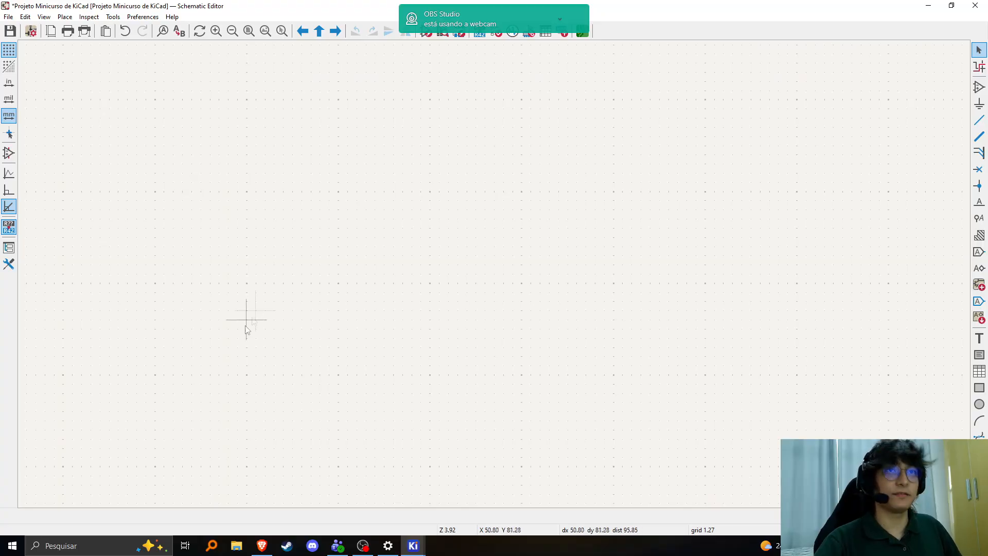
Try the grid overrides on and off while inspecting the schematic grid at several zoom levels.
click(7, 68)
click(6, 68)
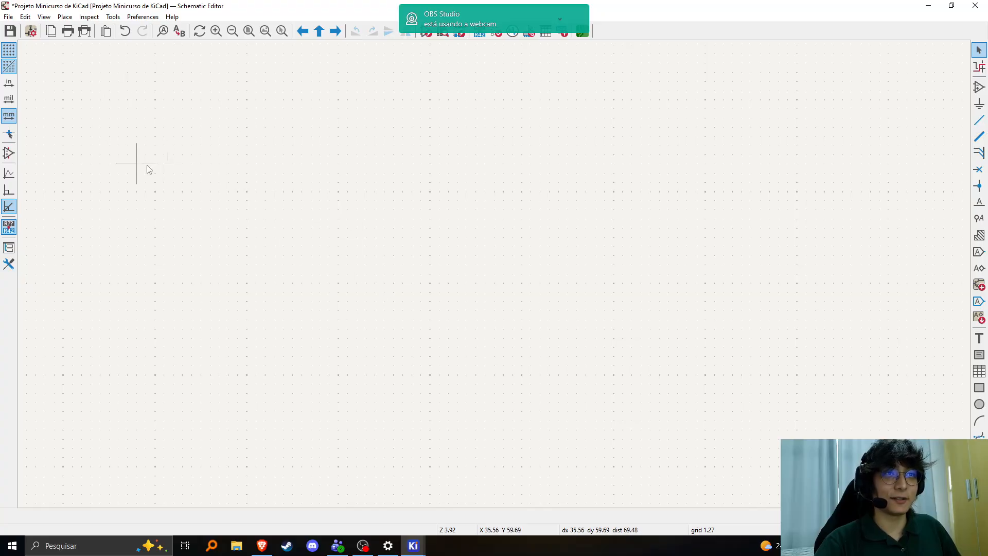
scroll(221, 163, up, 2)
scroll(507, 273, down, 1)
middle_drag(715, 309, 284, 211)
scroll(312, 211, up, 1)
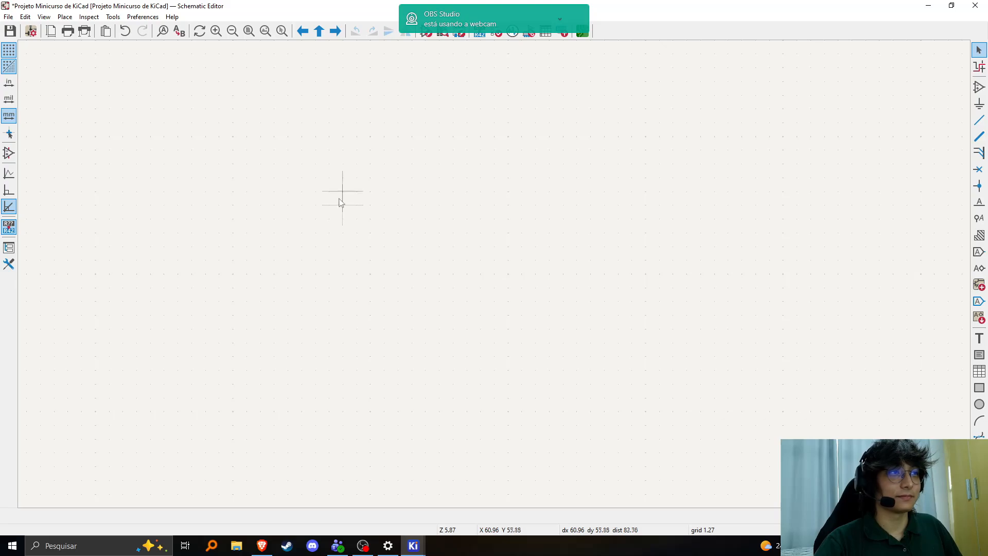
scroll(289, 233, down, 2)
middle_drag(494, 275, 180, 173)
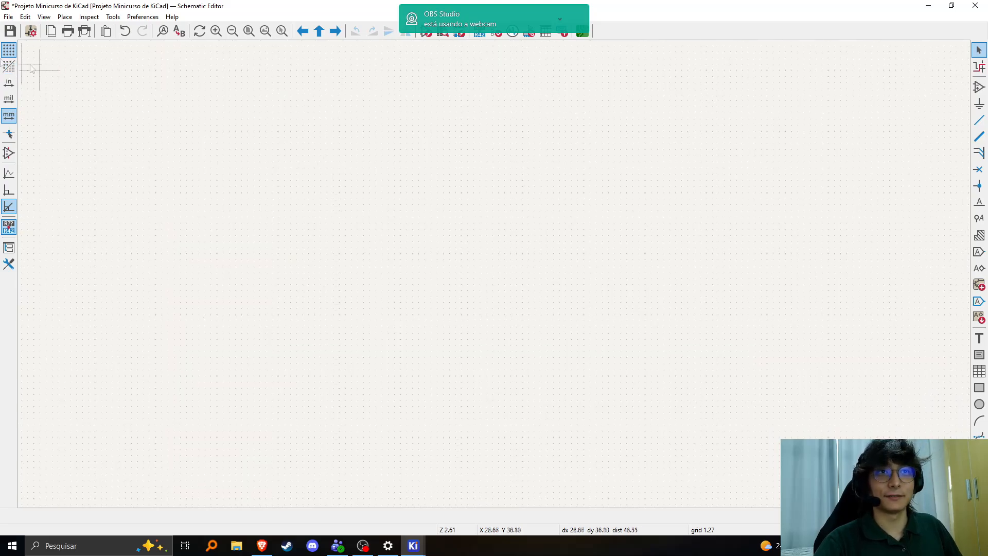
scroll(165, 161, down, 1)
middle_drag(511, 270, 272, 163)
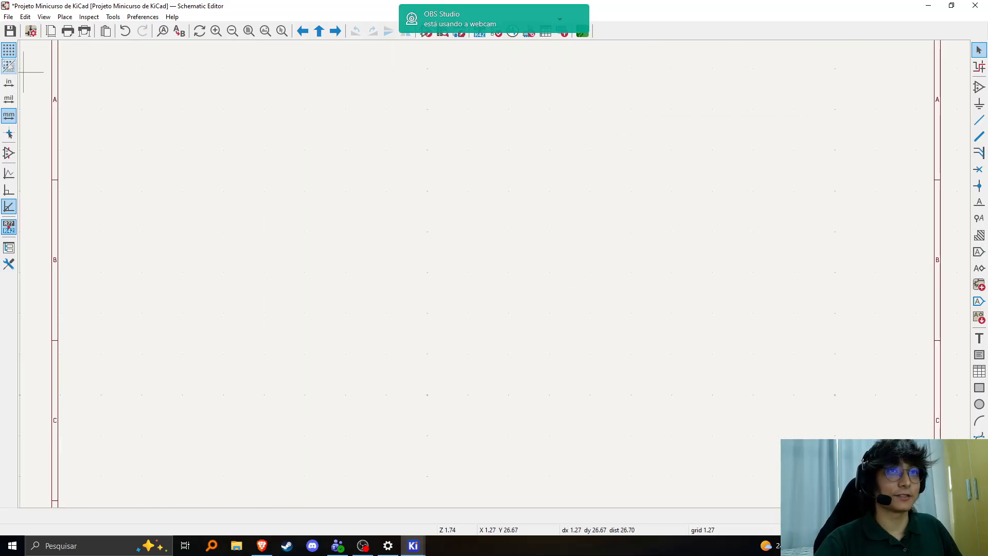
scroll(400, 199, down, 1)
middle_drag(342, 232, 6, 75)
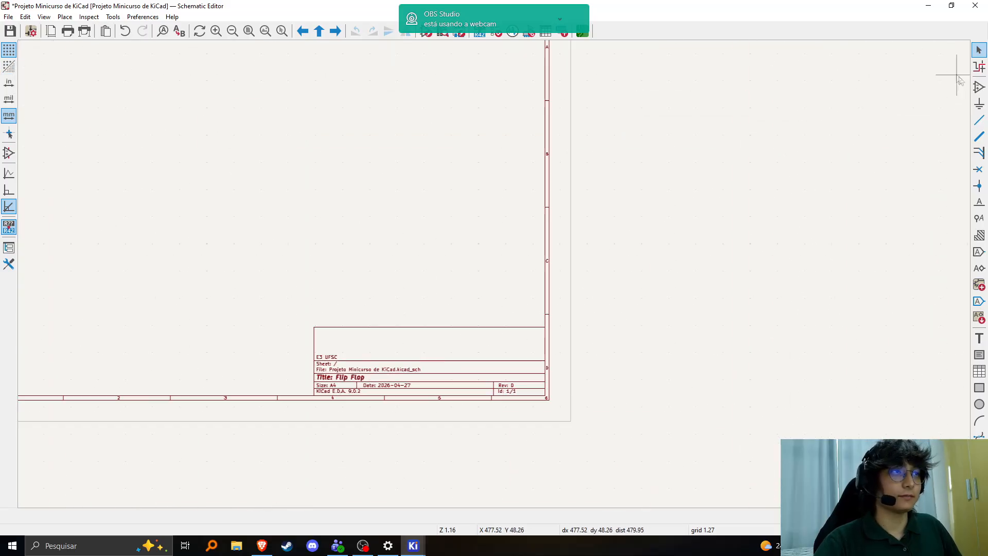
middle_drag(245, 186, 462, 269)
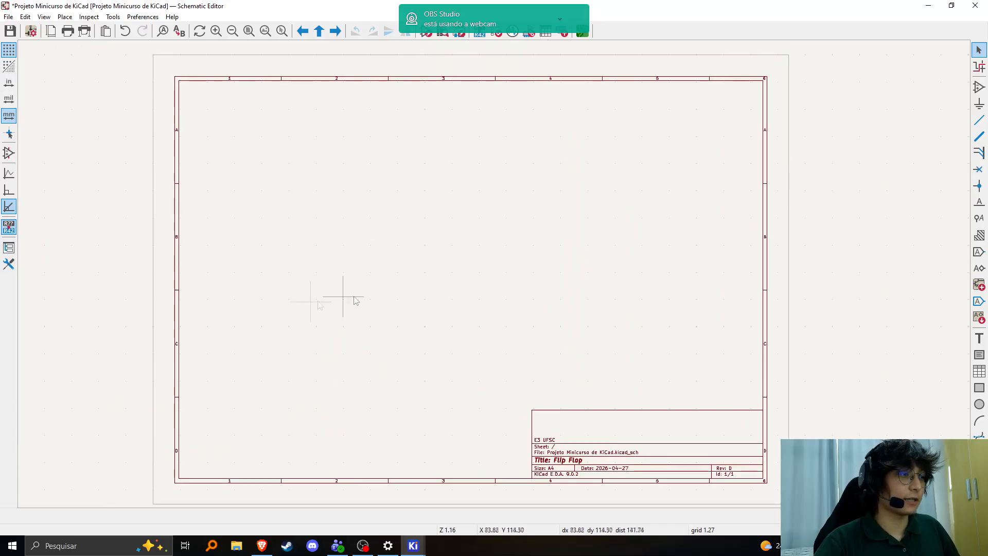
middle_drag(414, 288, 370, 282)
scroll(417, 296, up, 1)
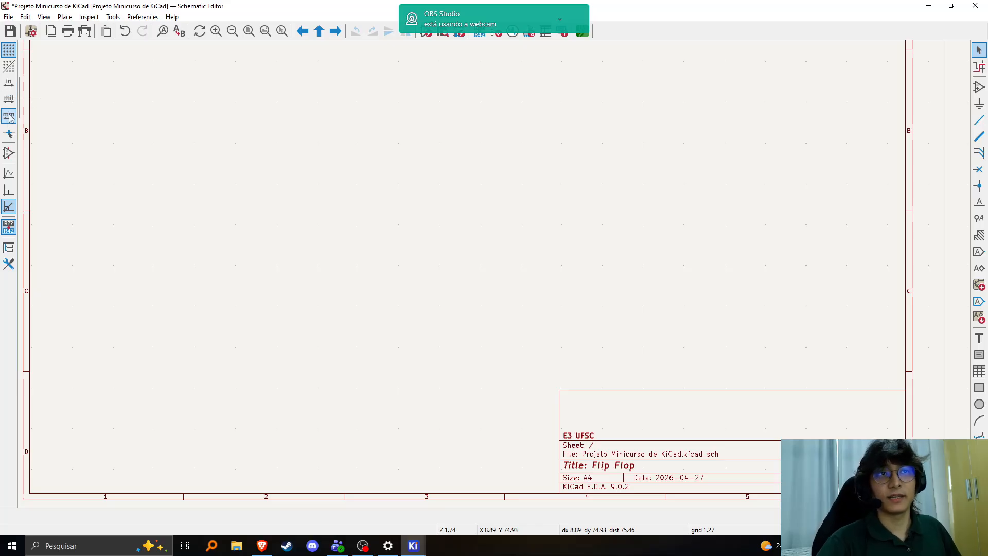
mouse_move(231, 221)
middle_down()
mouse_move(172, 177)
mouse_move(235, 214)
middle_up()
middle_drag(298, 60, 382, 181)
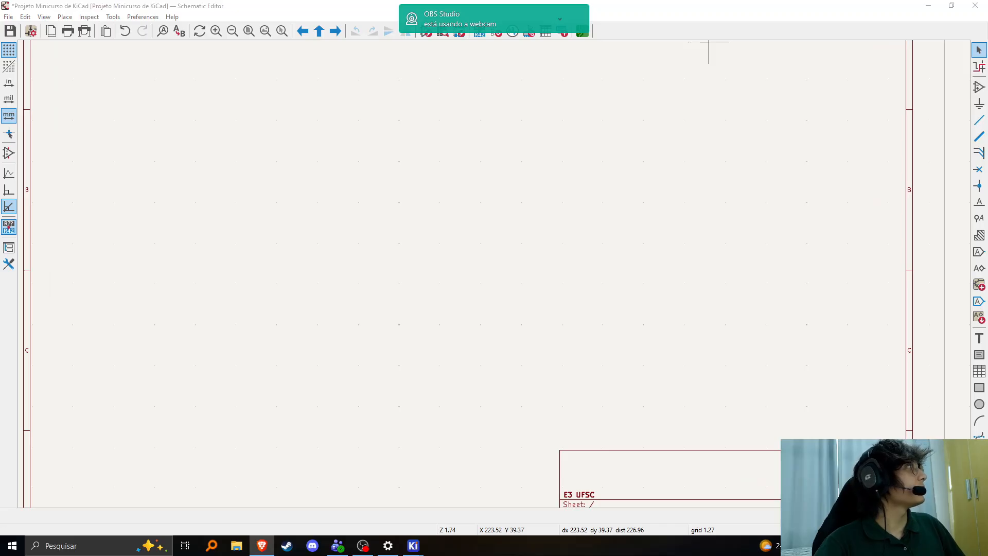
Bring up the browser's reference image of the 9 V flip-flop circuit, review its components, and move the browser away.
drag(987, 6, 641, 35)
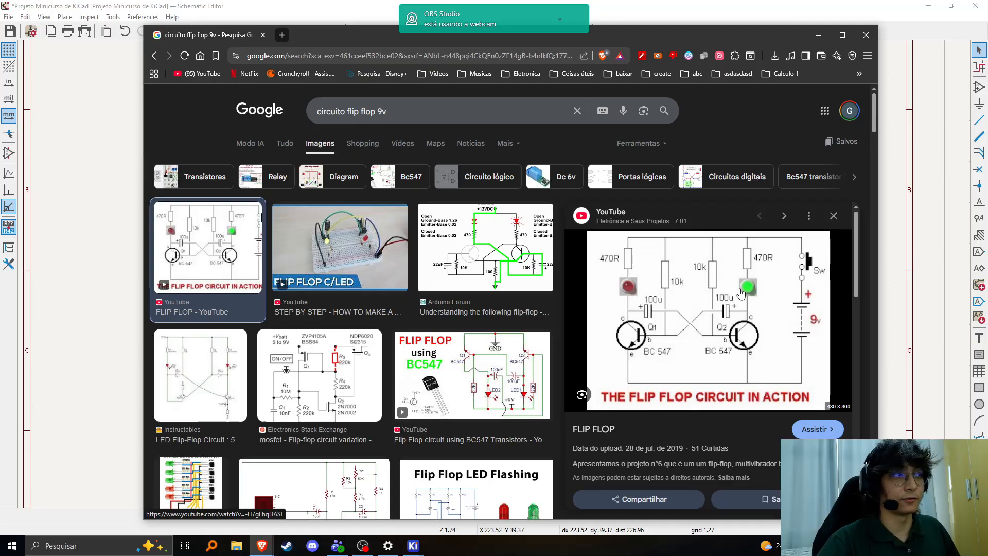
drag(735, 35, 987, 1)
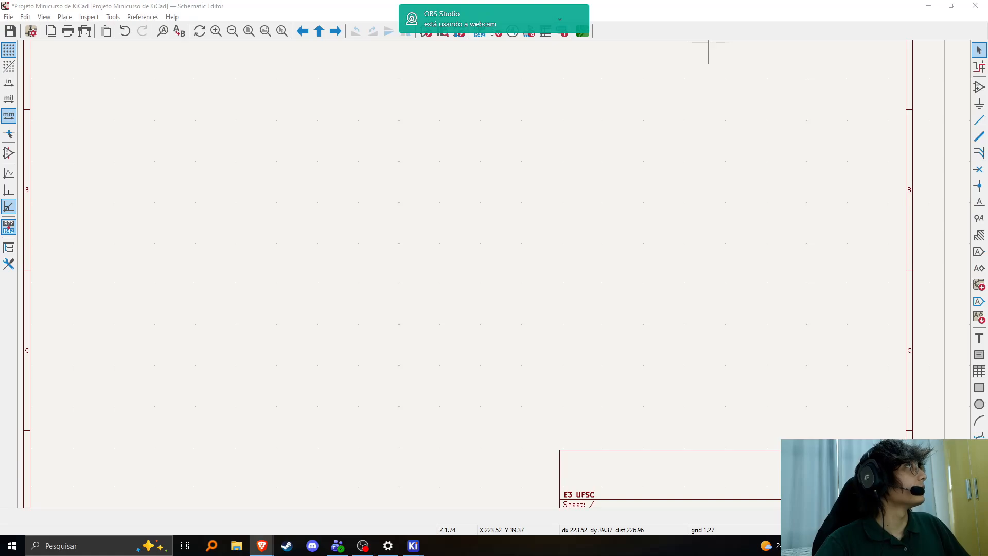
Search the symbol library for "Resist" and place the first generic resistor R in the upper part of the sheet.
scroll(410, 199, down, 3)
scroll(421, 214, up, 5)
scroll(494, 274, down, 1)
middle_drag(700, 226, 561, 226)
middle_drag(636, 212, 728, 232)
middle_drag(869, 148, 887, 129)
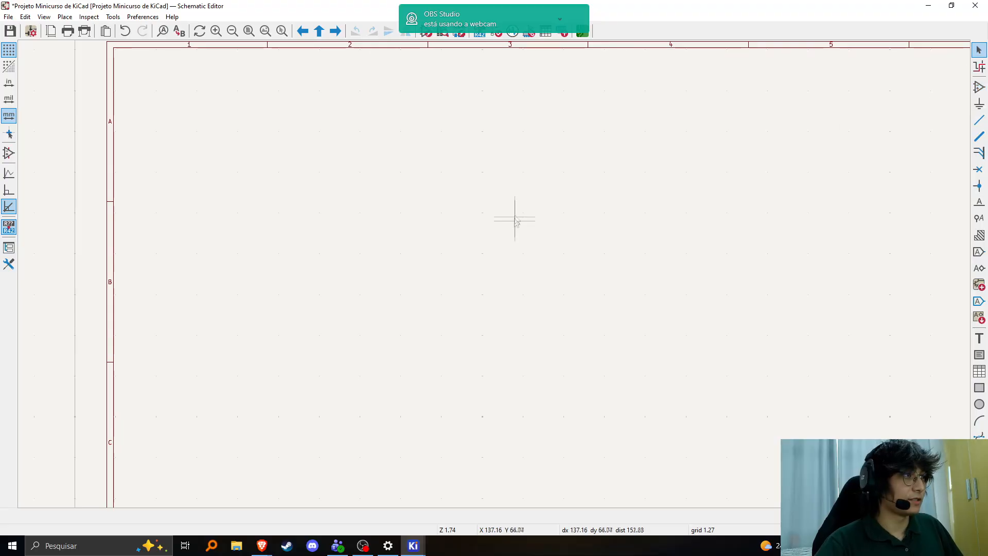
middle_drag(461, 224, 397, 212)
key(a)
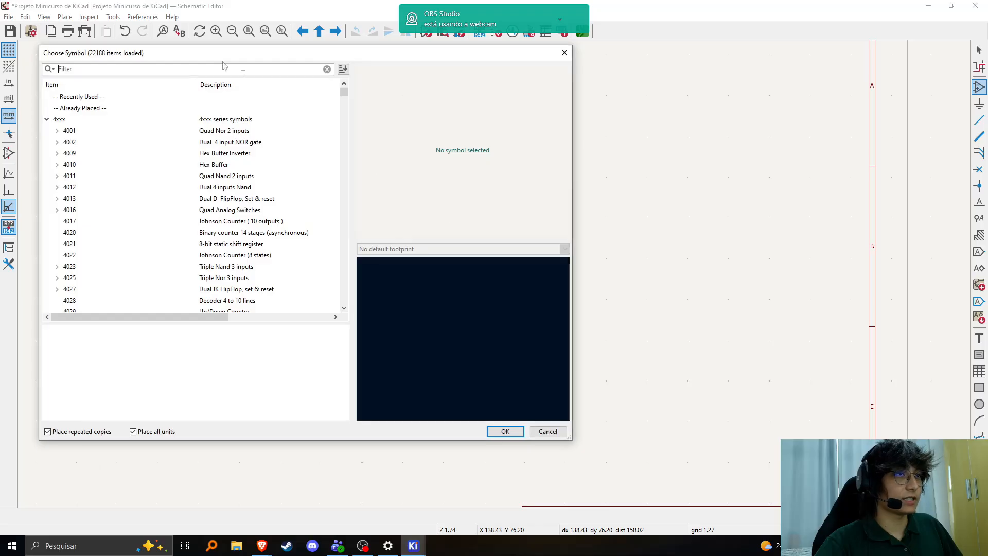
drag(324, 68, 430, 111)
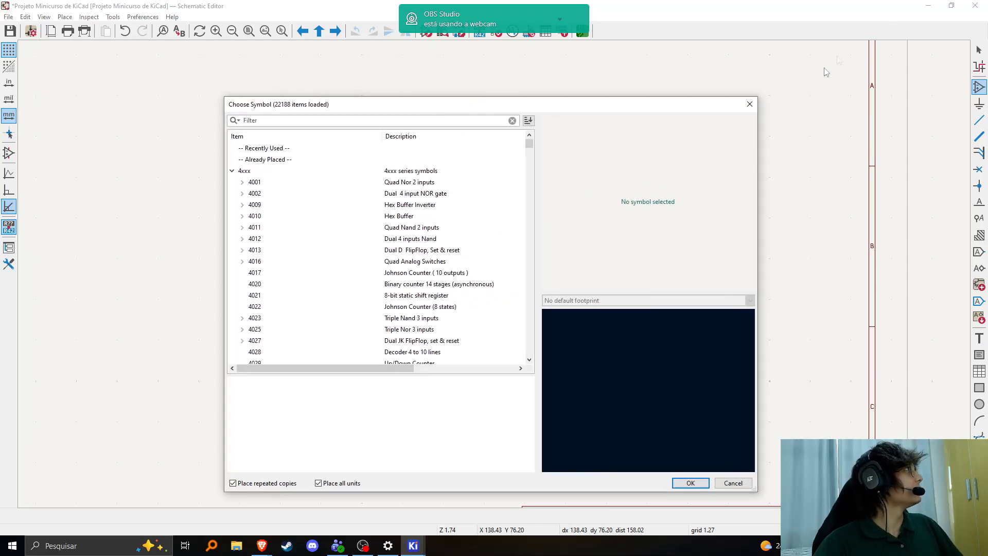
text(Re)
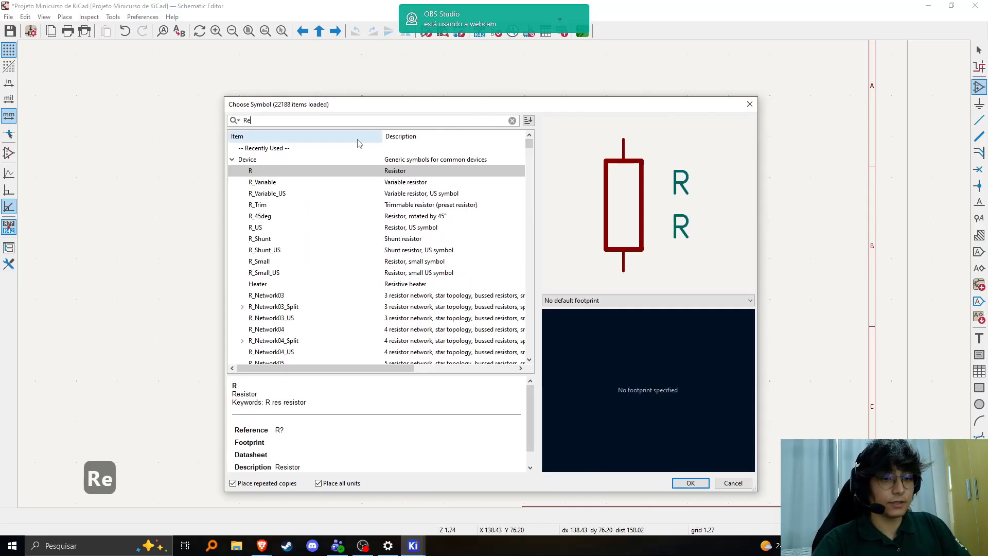
text(sist)
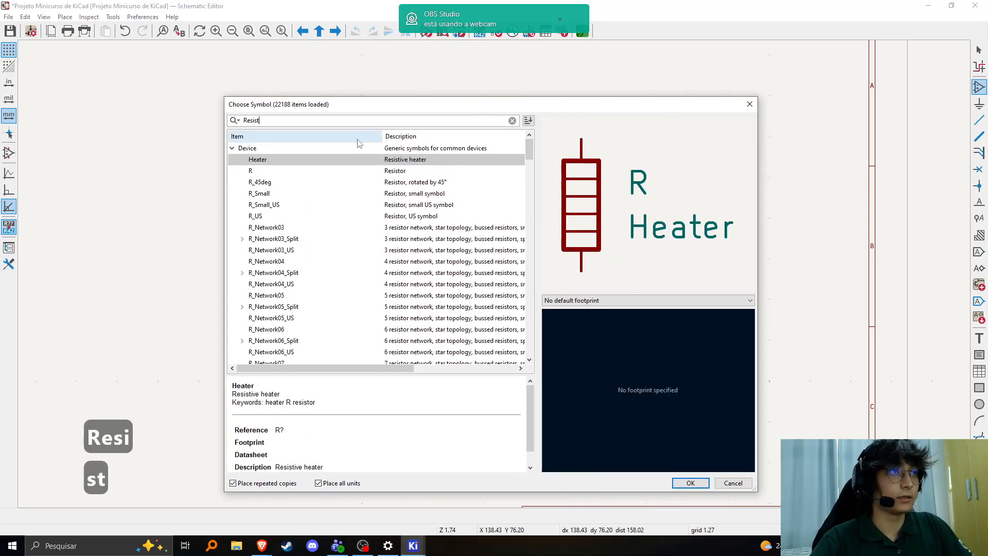
click(270, 174)
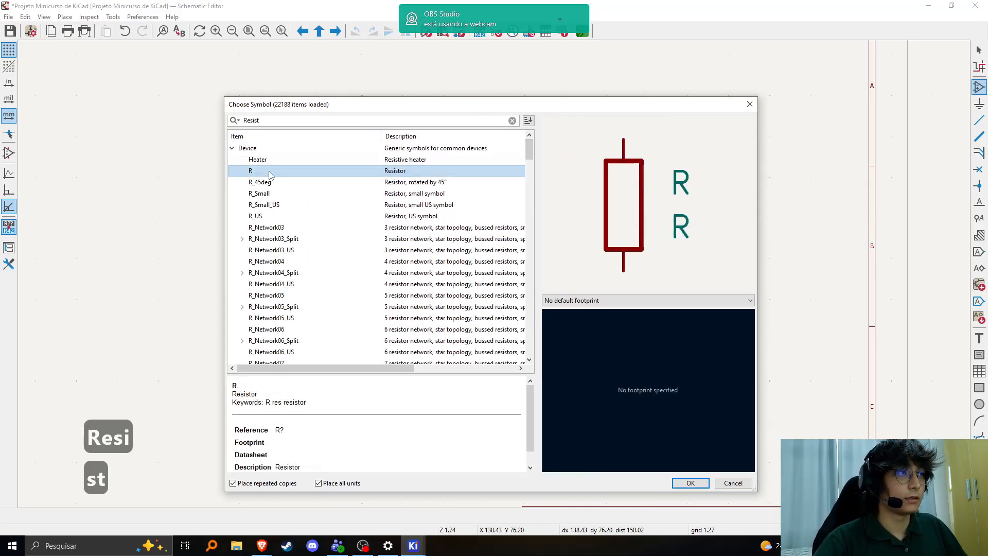
click(691, 485)
scroll(379, 214, down, 3)
scroll(492, 278, up, 3)
scroll(496, 274, down, 1)
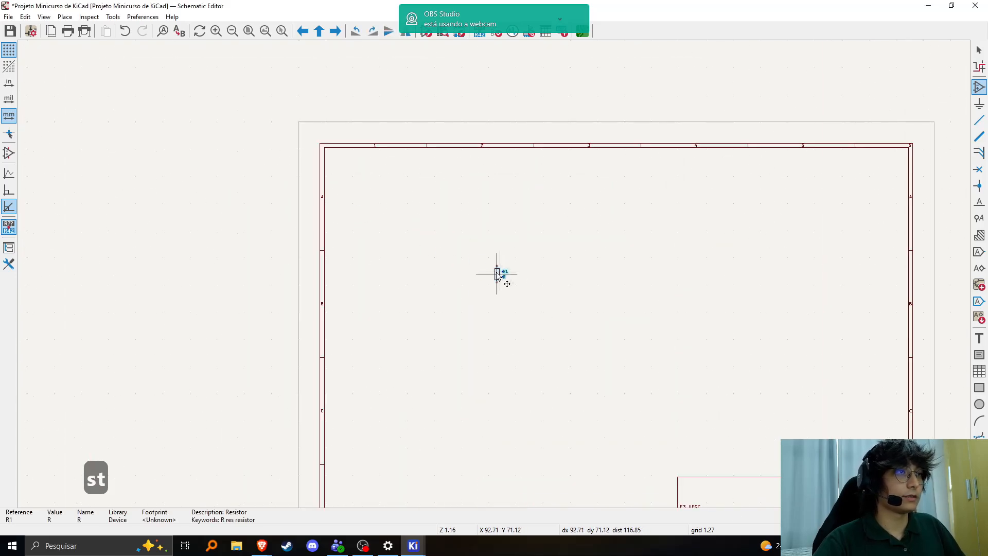
click(499, 240)
Place three more R resistors in a rough row to the right of the first one.
scroll(533, 227, up, 2)
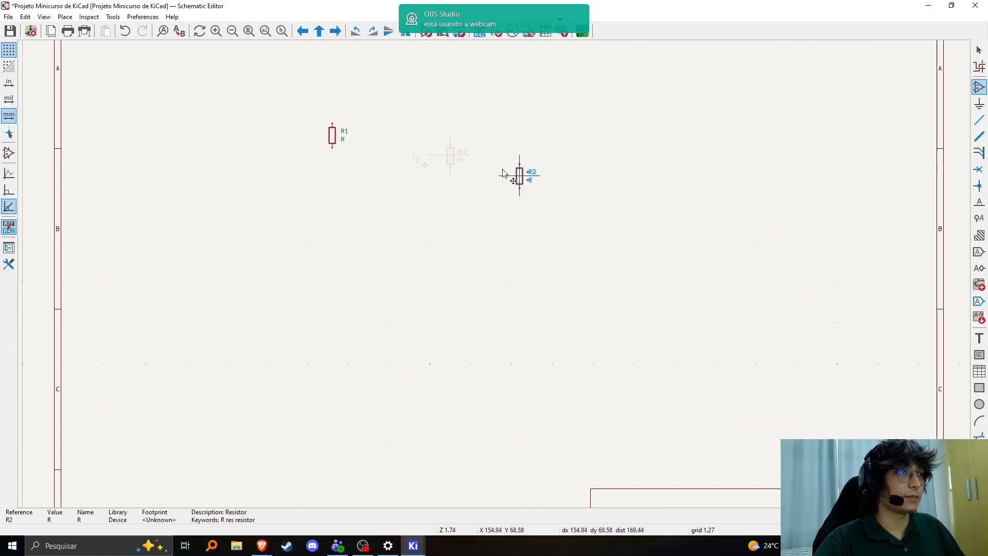
middle_drag(444, 204, 427, 228)
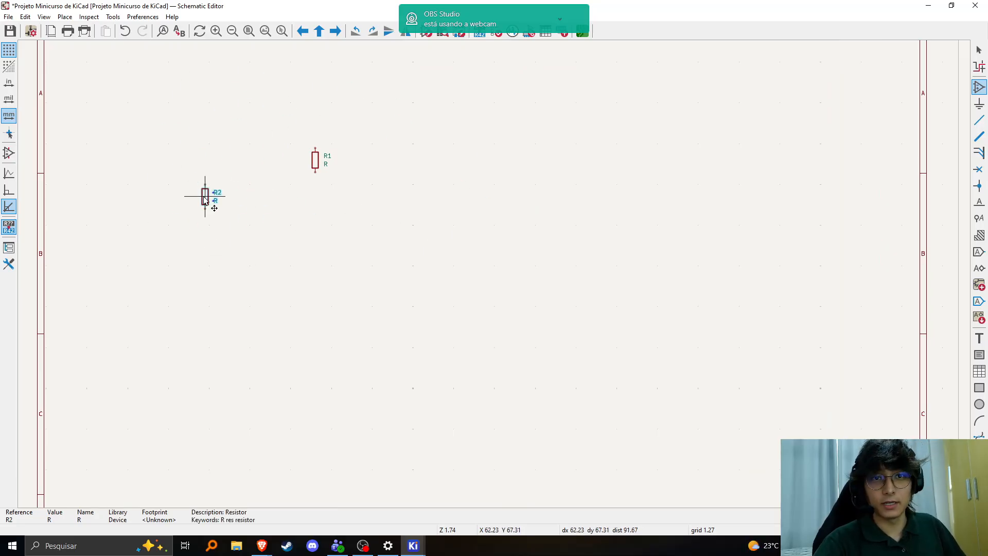
middle_drag(515, 299, 276, 200)
middle_drag(135, 148, 453, 304)
middle_drag(689, 230, 288, 244)
middle_drag(93, 386, 303, 298)
middle_drag(239, 154, 373, 253)
scroll(341, 252, up, 1)
middle_drag(578, 302, 441, 243)
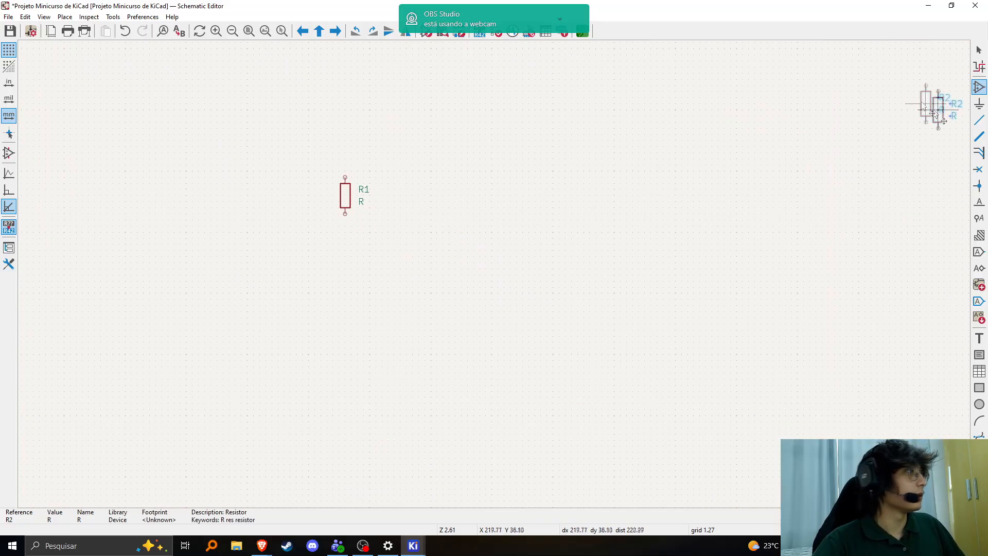
click(412, 192)
click(523, 202)
click(620, 190)
key(Escape)
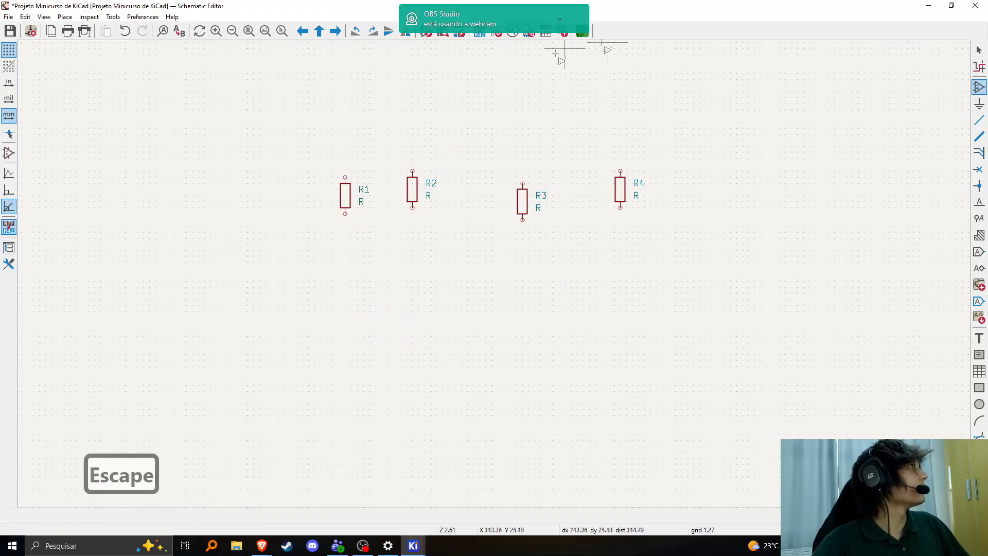
Search the symbol library for "Capac" and place two C_Polarized capacitors below the resistors.
key(a)
key(s)
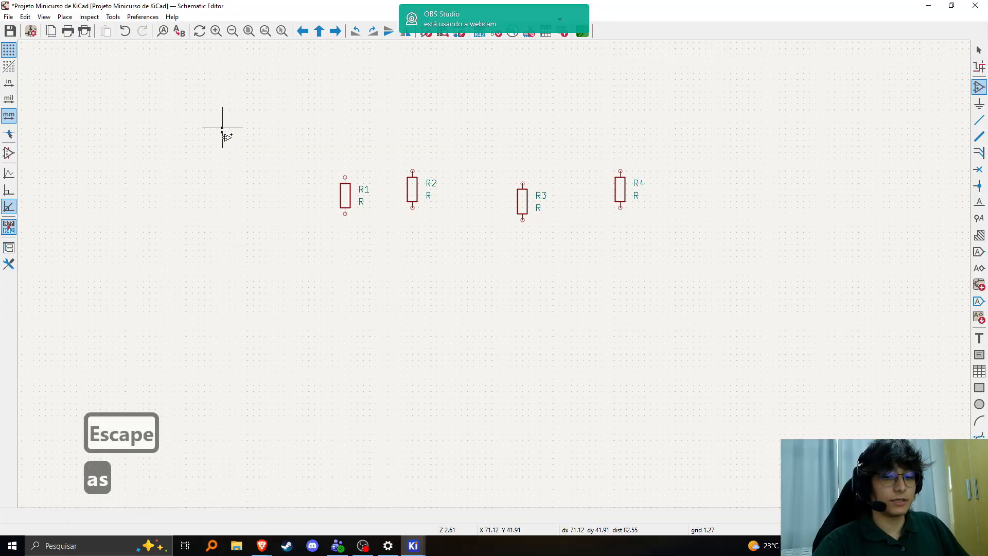
text(c)
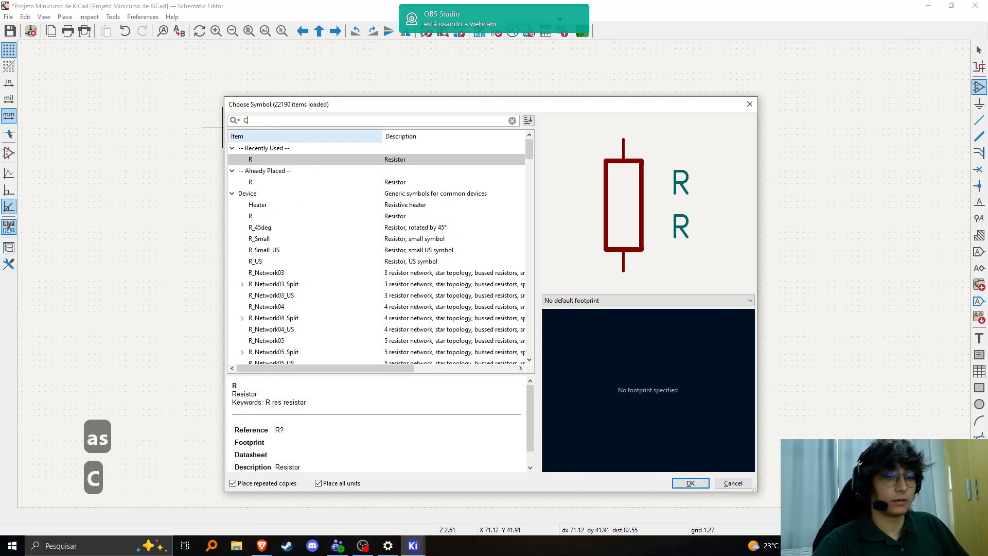
text(apac)
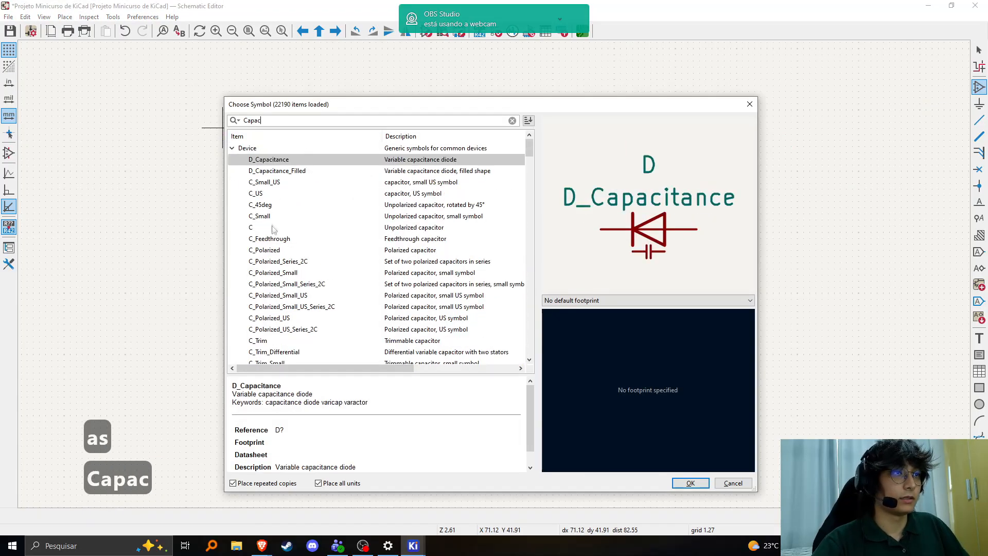
click(274, 228)
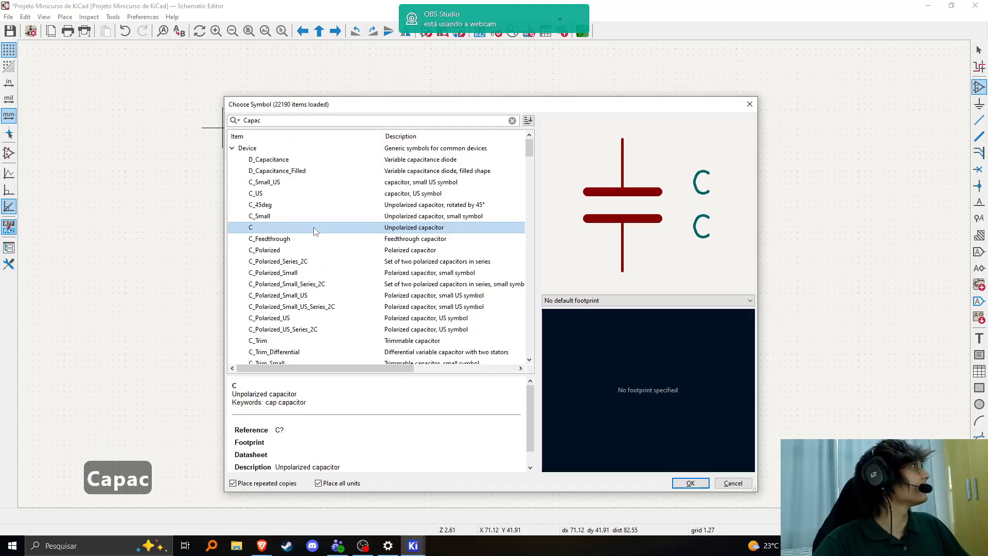
click(286, 251)
double_click(284, 251)
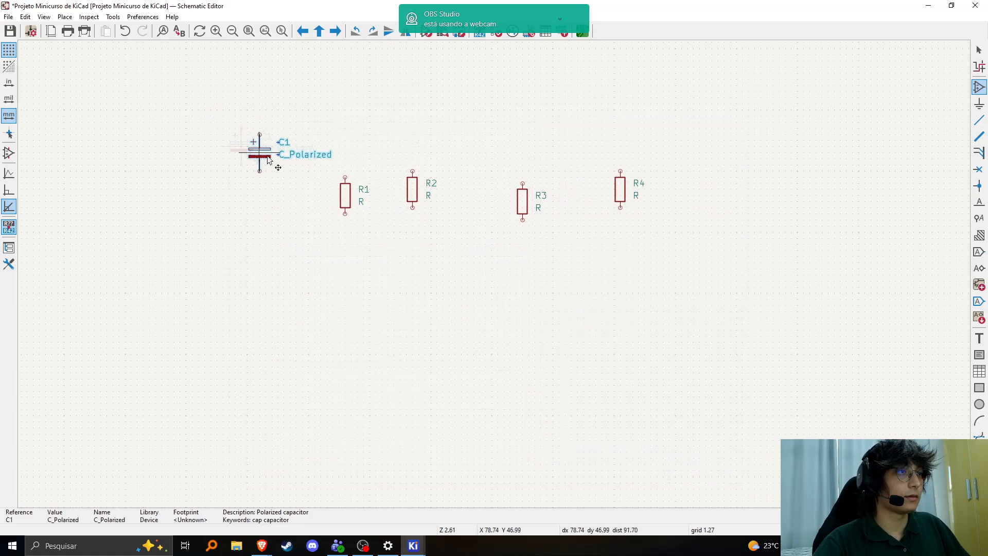
click(351, 308)
click(485, 326)
key(Escape)
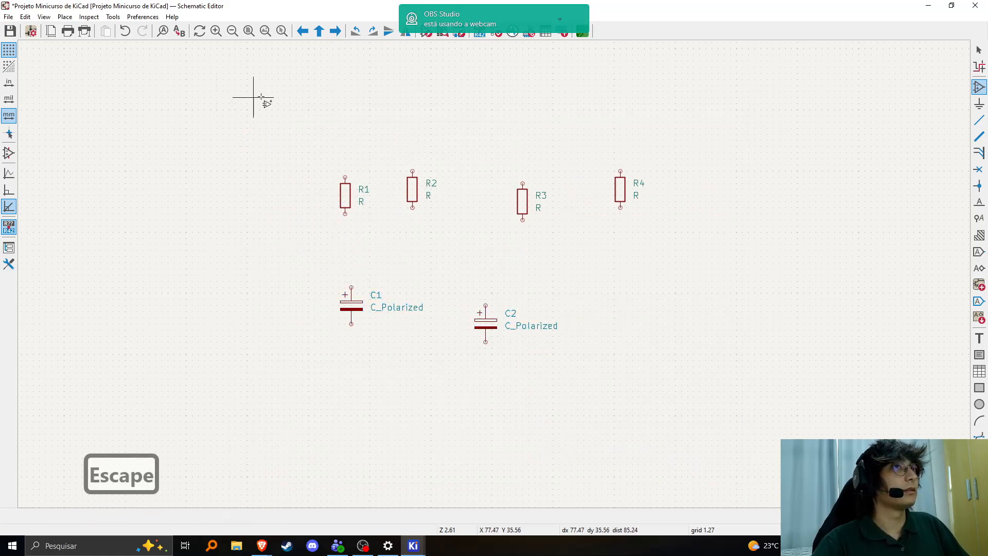
Search the symbol library for "bc547" and place two BC547 transistors between the resistors and the capacitors.
key(a)
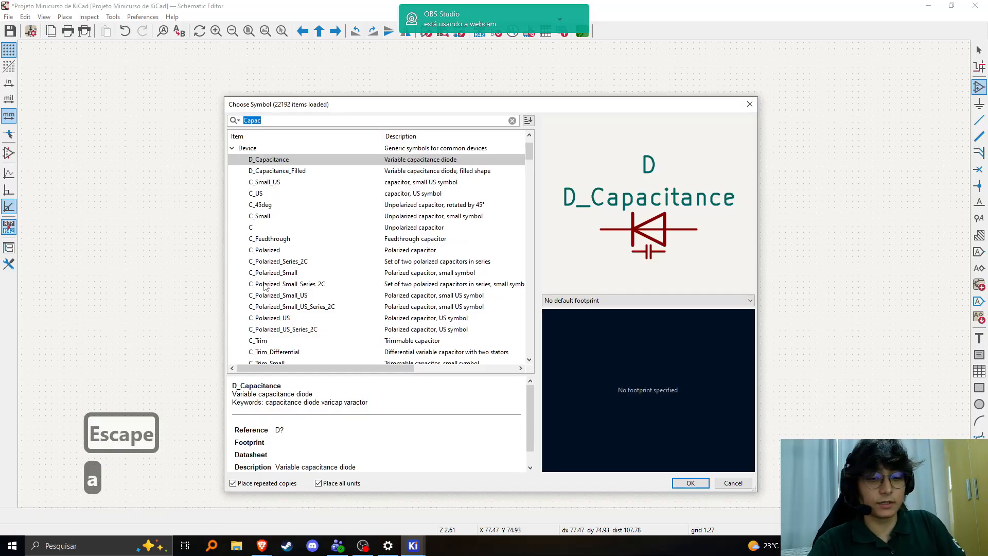
text(bc547)
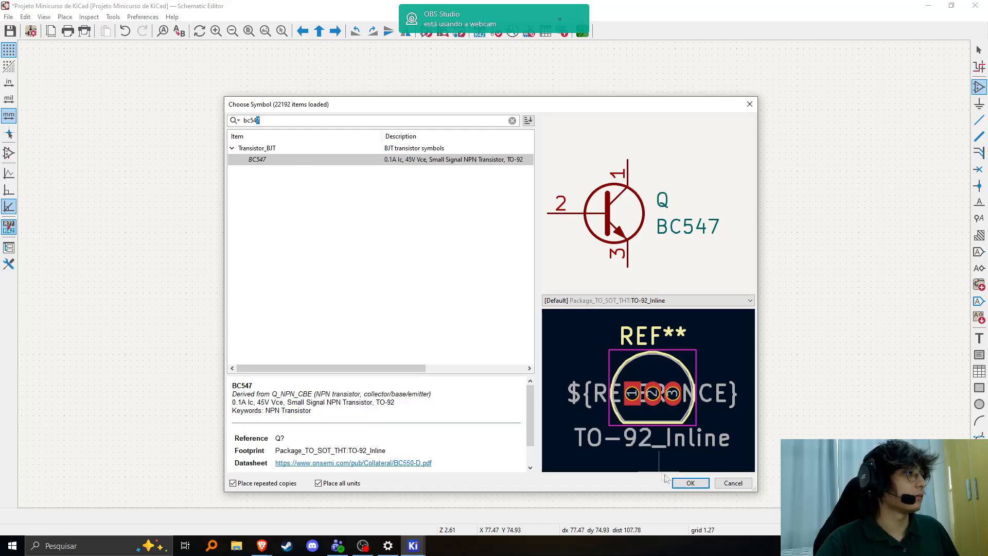
click(690, 483)
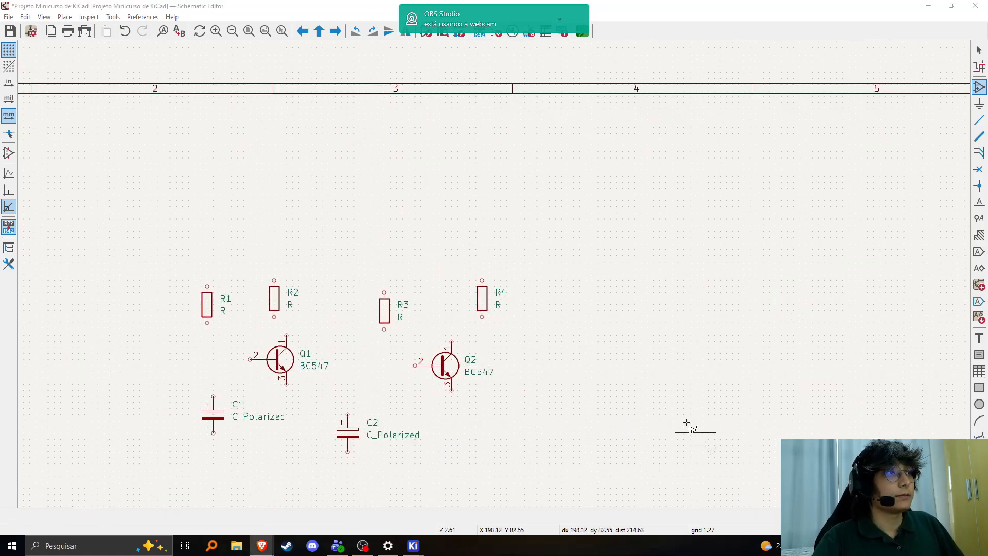
Search the symbol library for "led" and place two LED symbols side by side above the resistors.
click(644, 356)
key(a)
text(led)
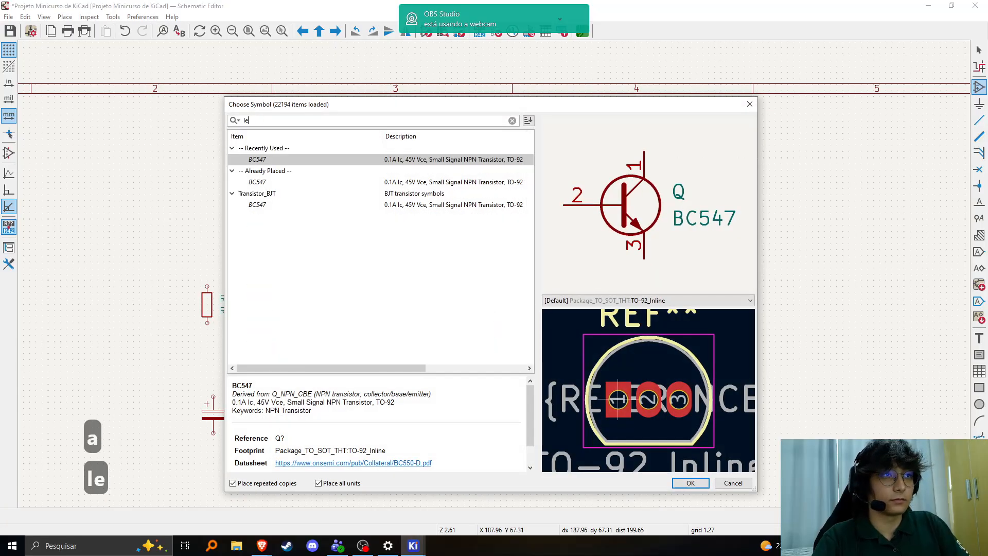
click(388, 162)
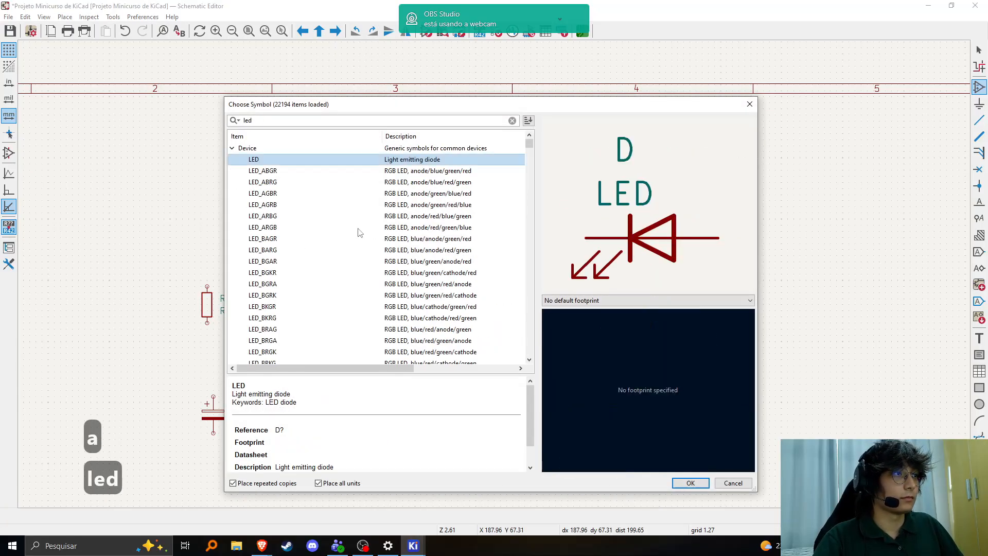
double_click(371, 159)
click(322, 250)
click(439, 244)
key(Escape)
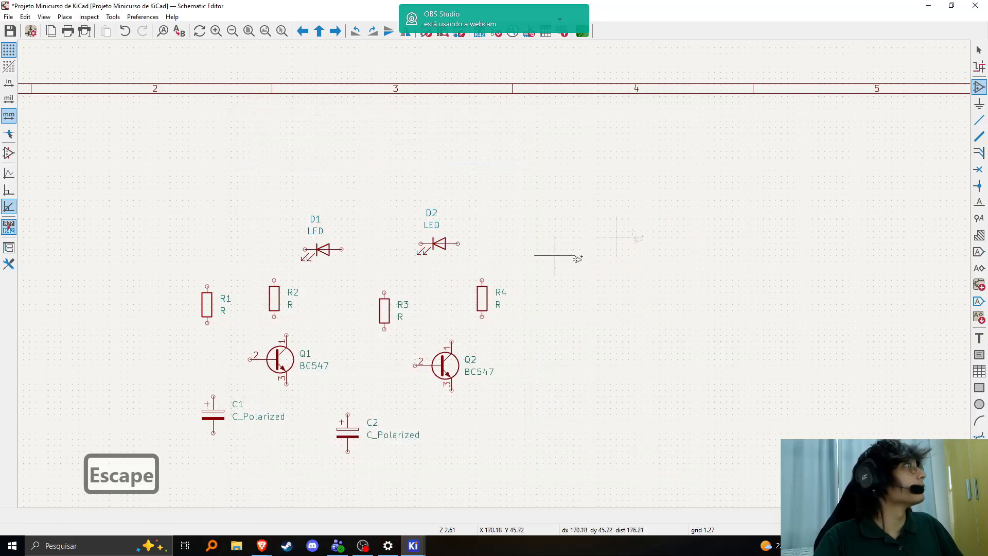
middle_drag(515, 244, 535, 169)
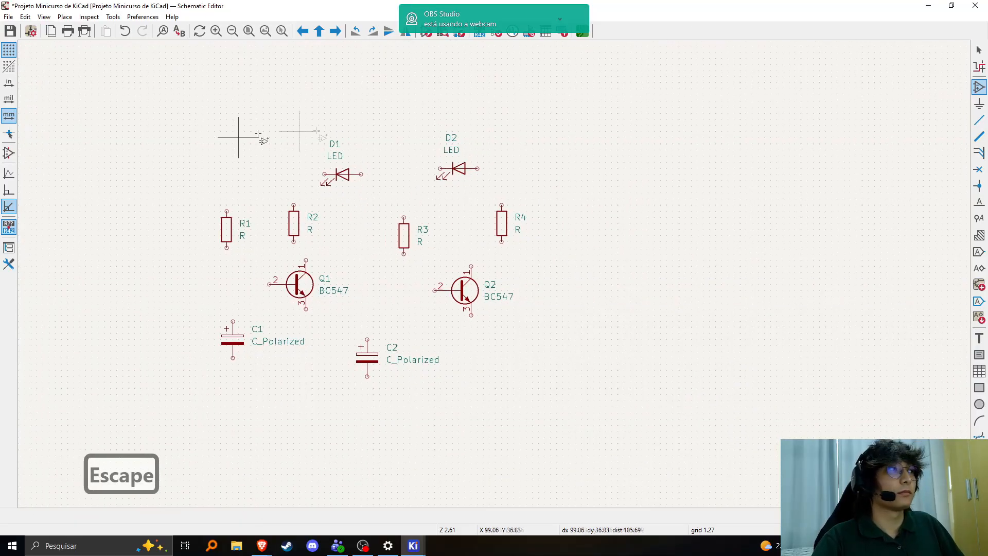
click(980, 104)
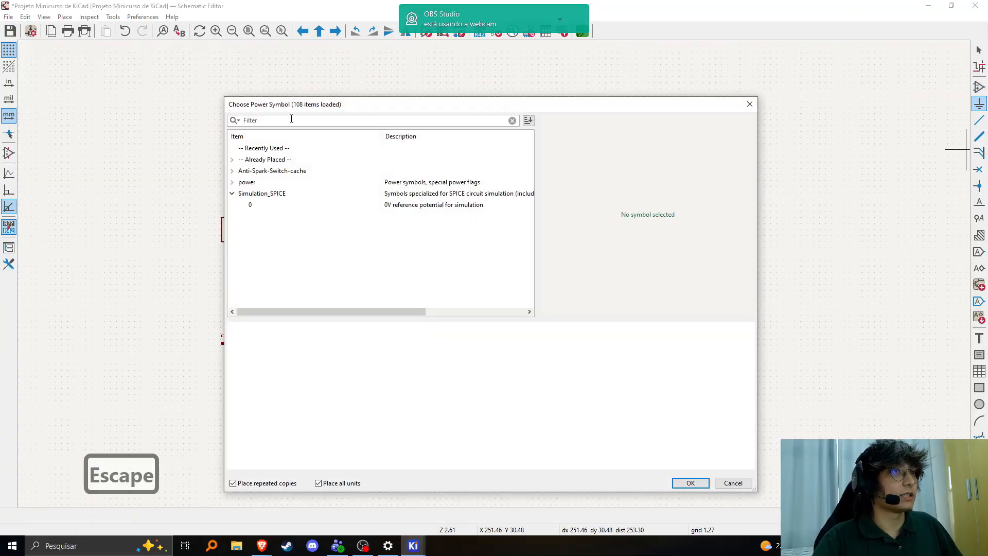
text(bate)
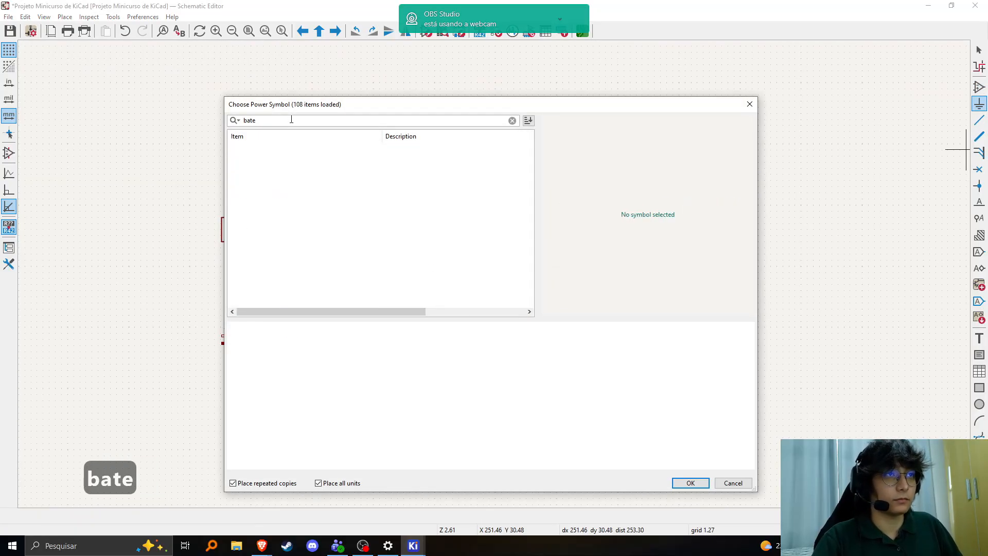
key(BackSpace)
key(BackSpace)
key(ctrl+BackSpace)
key(ctrl+BackSpace)
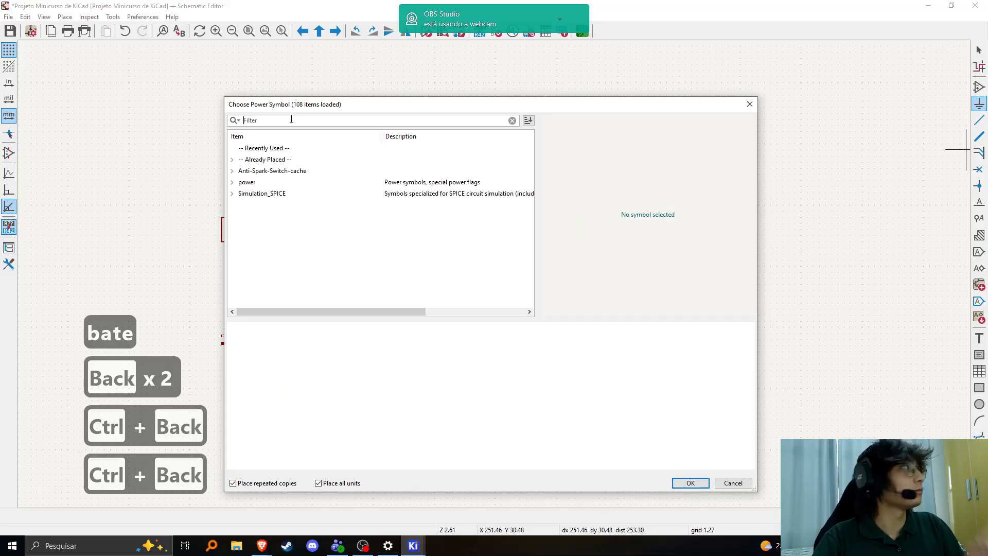
click(734, 483)
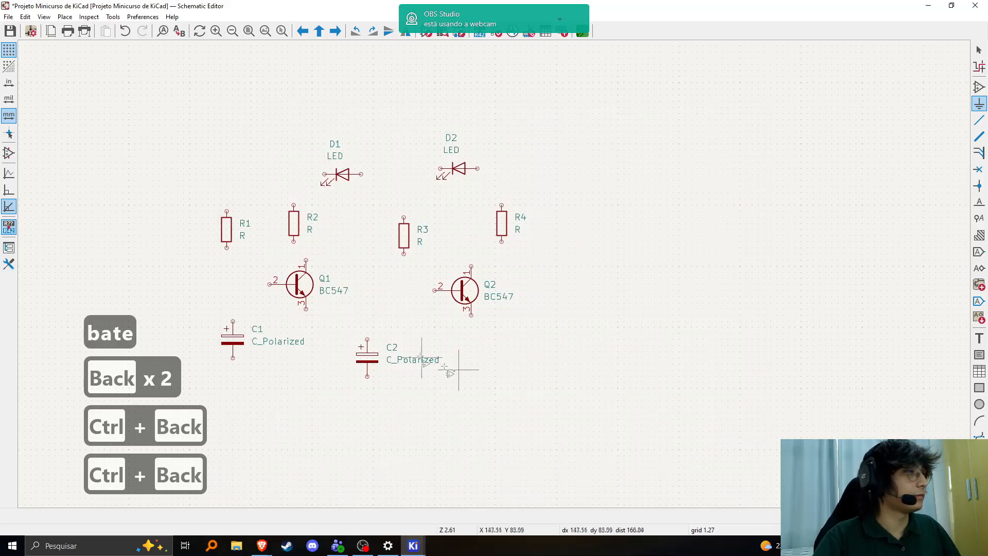
scroll(462, 226, up, 4)
middle_drag(438, 227, 407, 231)
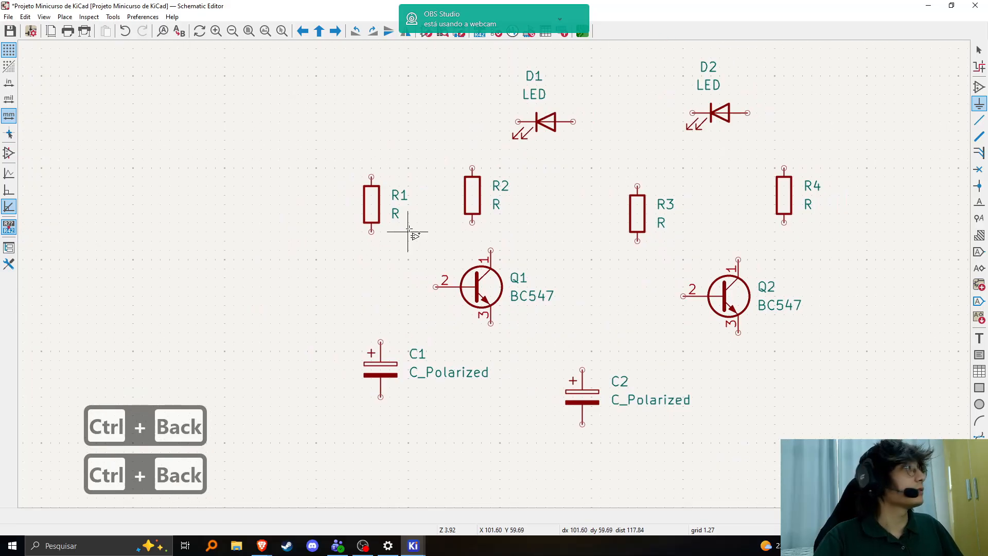
scroll(407, 230, down, 2)
middle_drag(437, 260, 331, 250)
scroll(332, 251, up, 1)
middle_drag(617, 286, 467, 278)
scroll(439, 278, down, 1)
middle_drag(674, 298, 503, 239)
scroll(421, 225, up, 1)
middle_drag(512, 283, 423, 226)
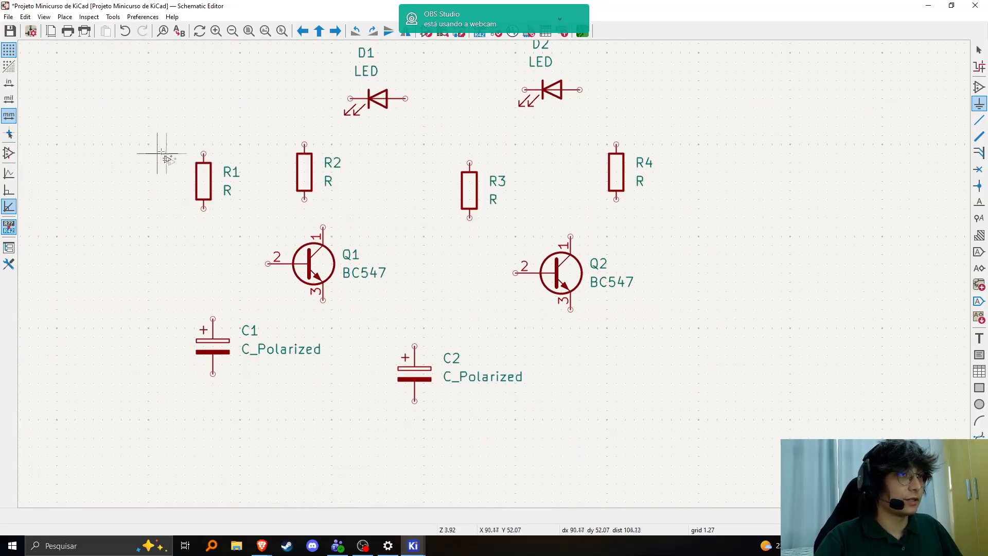
click(224, 193)
key(Escape)
key(Escape)
key(Escape)
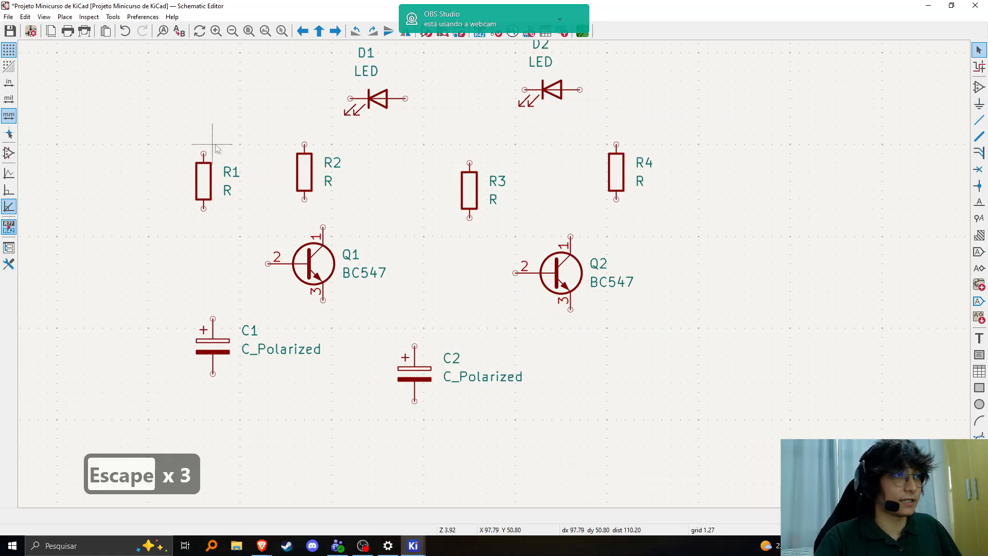
Place an extra LED symbol beside R1 on its outer side and delete it again.
key(a)
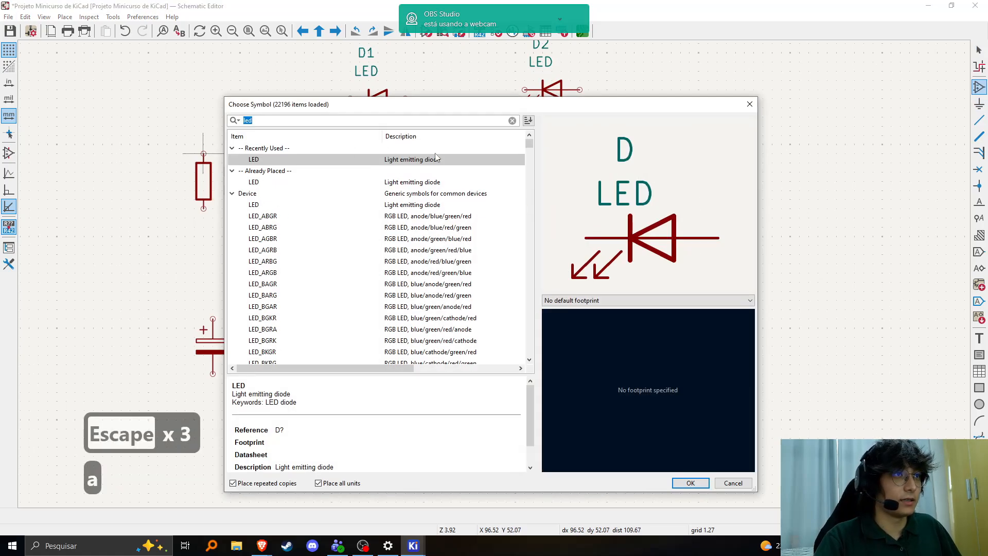
double_click(254, 162)
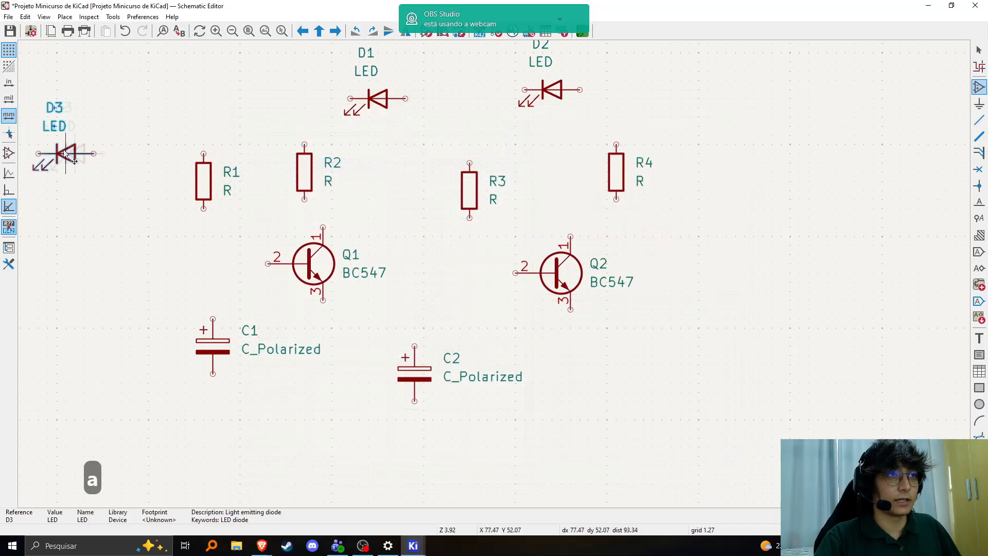
key(Escape)
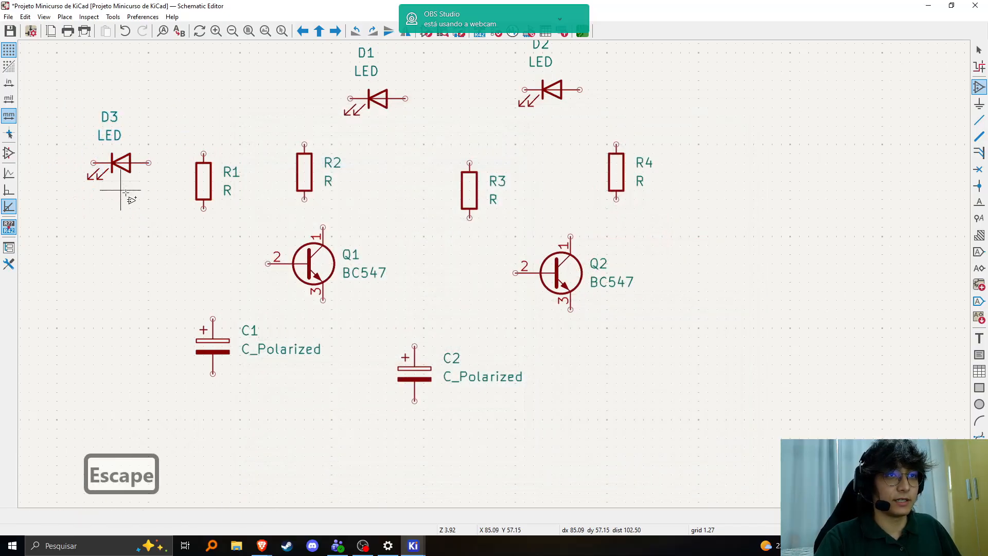
click(138, 222)
key(Escape)
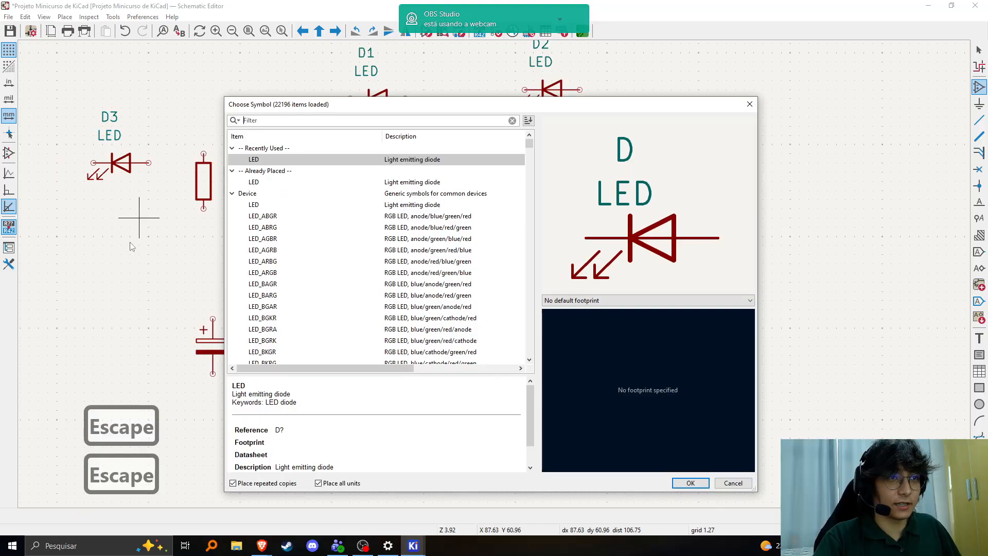
click(750, 104)
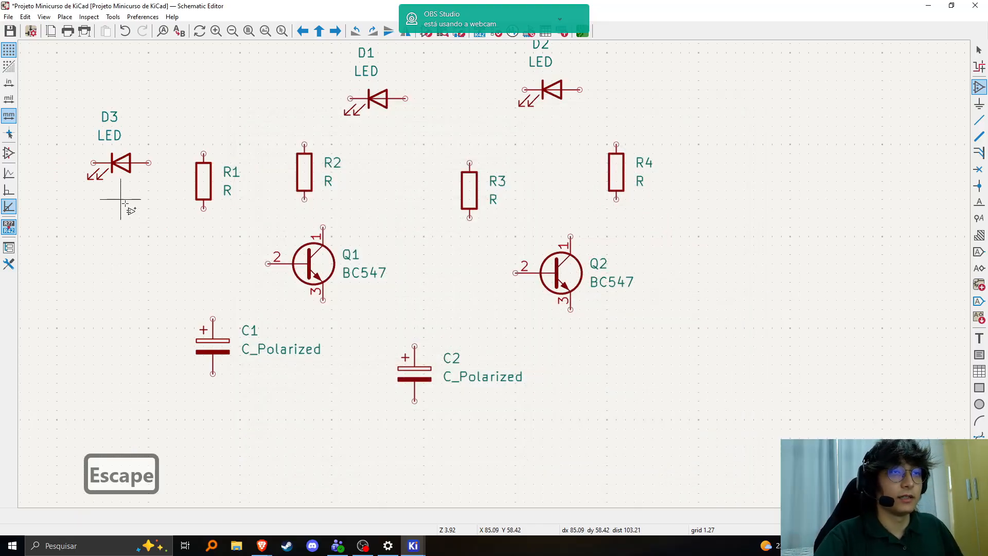
click(121, 246)
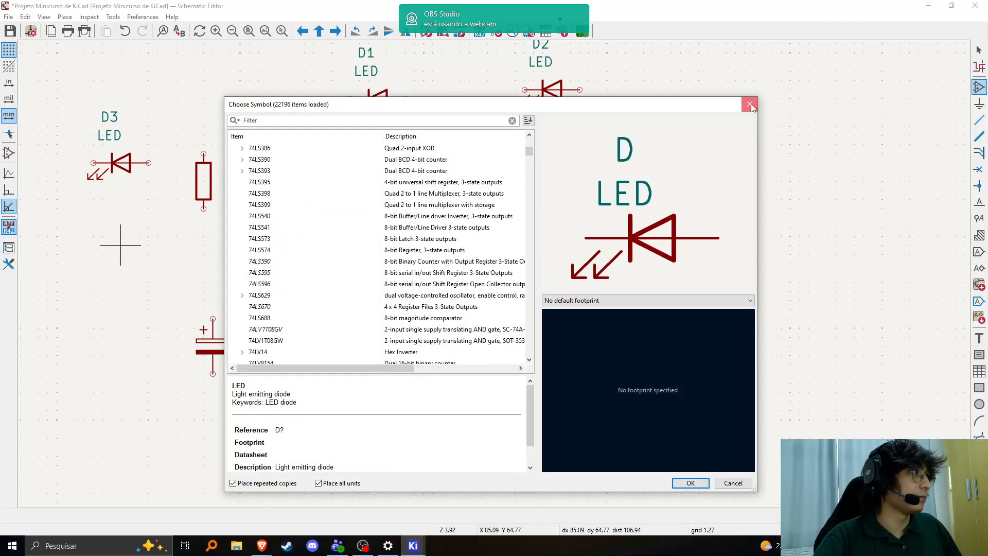
click(750, 104)
key(Escape)
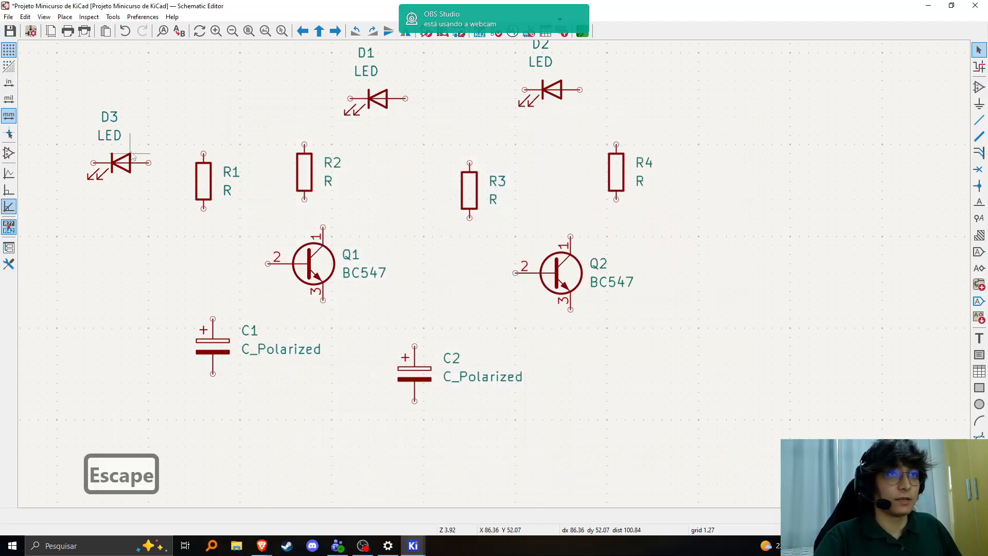
click(120, 164)
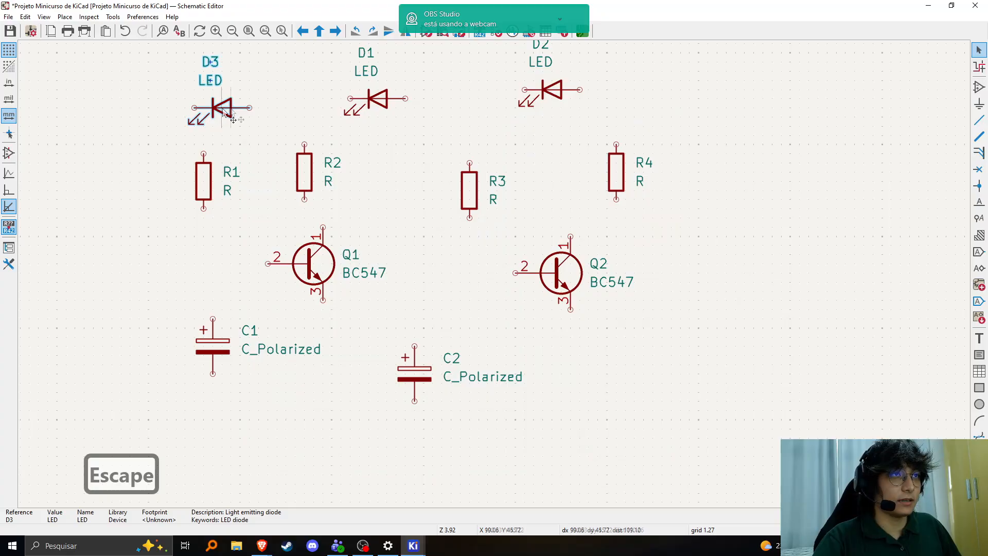
key(Delete)
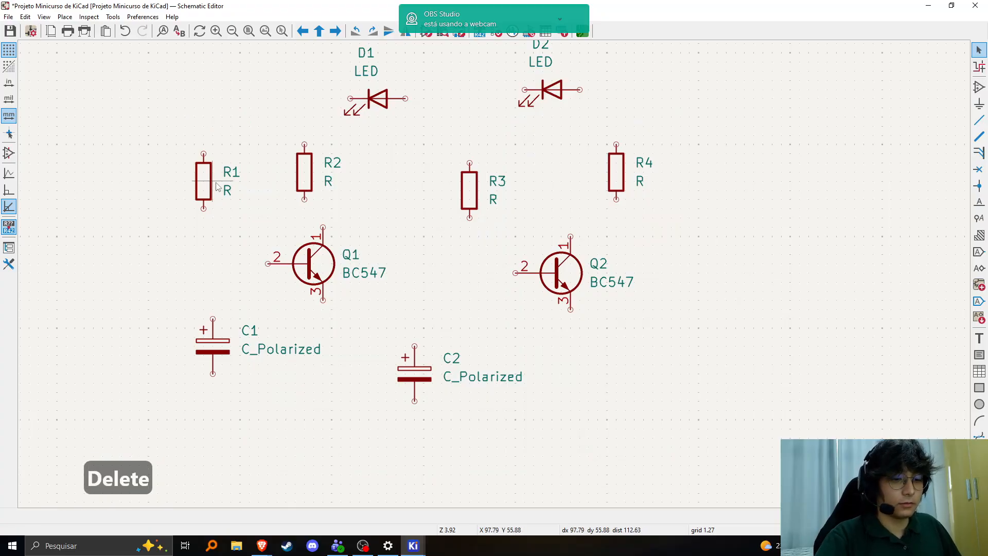
Arrange resistors R1, R2, R3 and R4 in a straight, roughly evenly spaced horizontal row.
key(m)
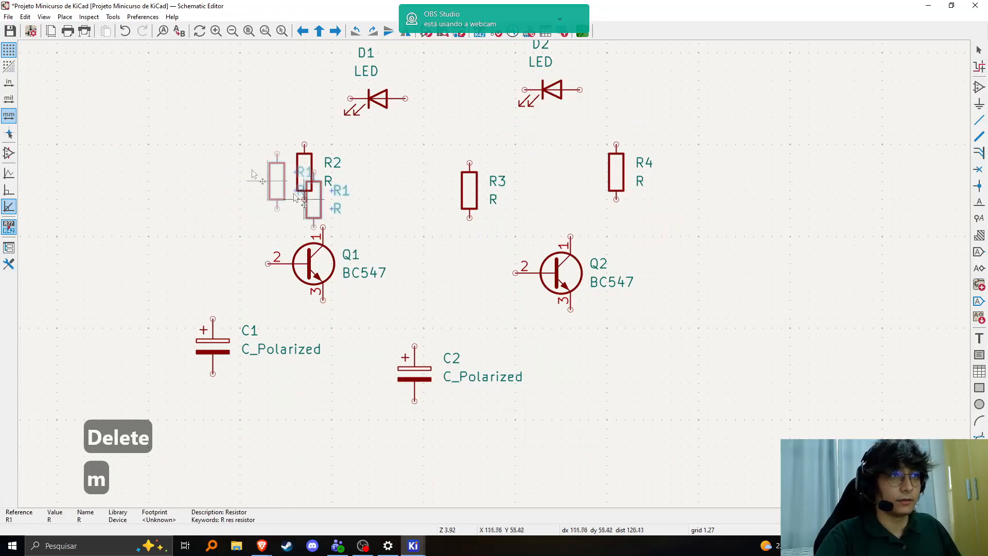
click(206, 183)
key(m)
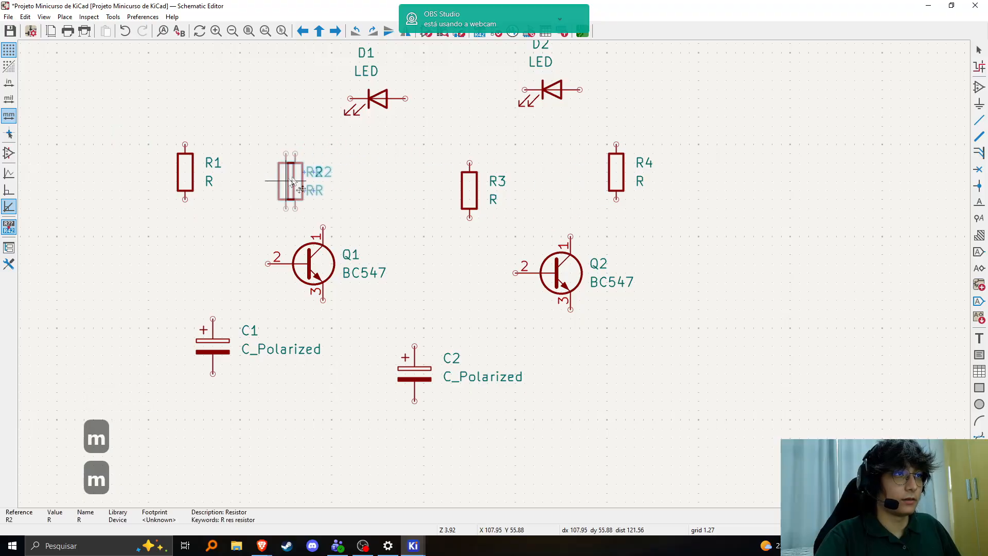
click(315, 181)
key(m)
mouse_move(386, 200)
middle_down()
mouse_move(404, 244)
mouse_move(388, 199)
middle_up()
drag(216, 198, 179, 193)
drag(330, 206, 284, 197)
drag(502, 221, 383, 195)
drag(644, 204, 470, 195)
Move D2 below R4 and D1 below R1, rotating both LEDs to vertical with their cathodes facing down.
drag(581, 119, 472, 256)
key(r)
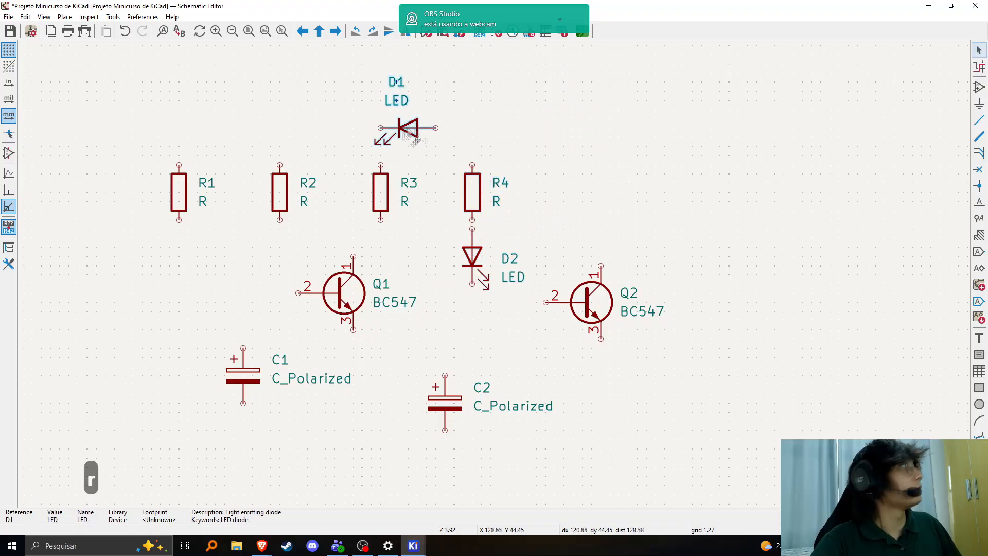
drag(408, 128, 179, 256)
key(r)
Place C1 and C2 horizontally between the LED columns with their positive terminals facing outward, and move Q1 down clear of them.
middle_drag(404, 355, 391, 257)
drag(230, 277, 249, 269)
key(r)
drag(331, 199, 286, 406)
drag(432, 304, 387, 270)
key(r)
key(r)
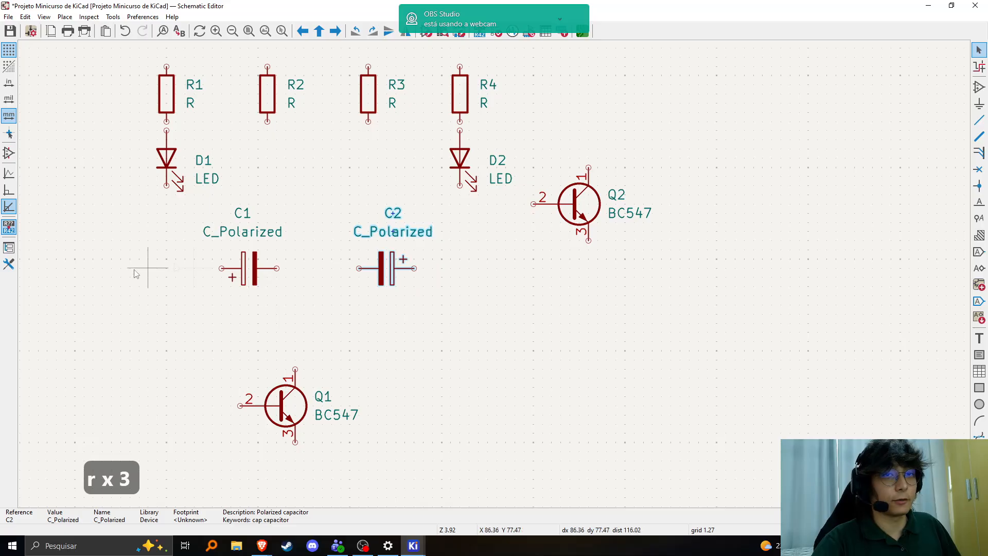
Shift C1 and C2 up and closer together beneath R2 and R3, keeping the positive terminals outward.
drag(327, 346, 306, 333)
drag(393, 270, 377, 269)
key(r)
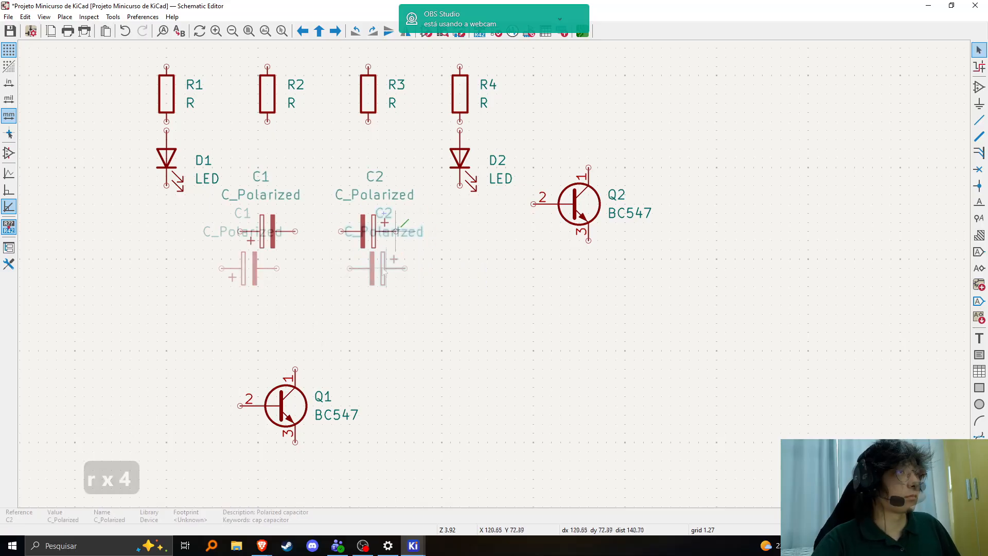
Wire the negative terminals of C1 and C2 together and connect C2's positive terminal to the cathode of D2.
middle_drag(449, 223, 455, 295)
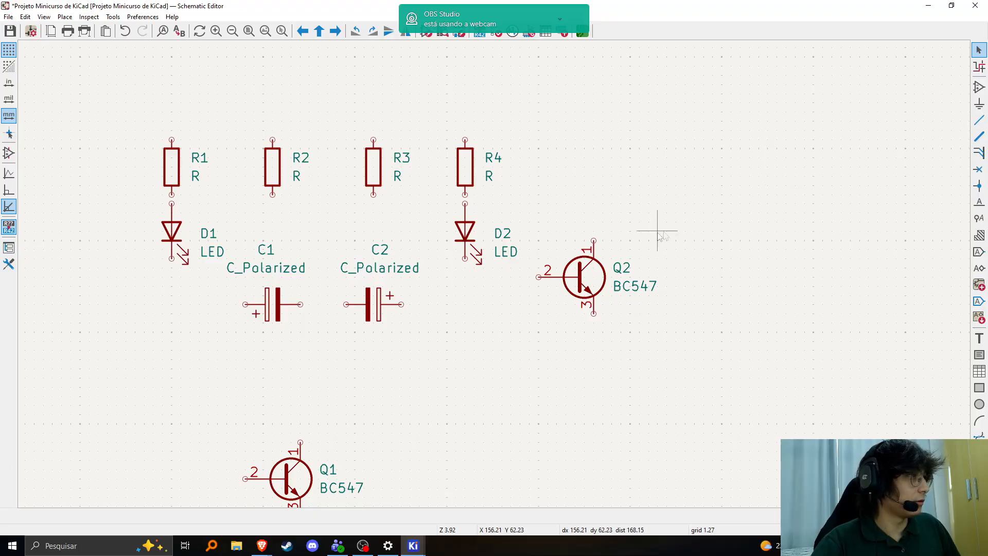
key(w)
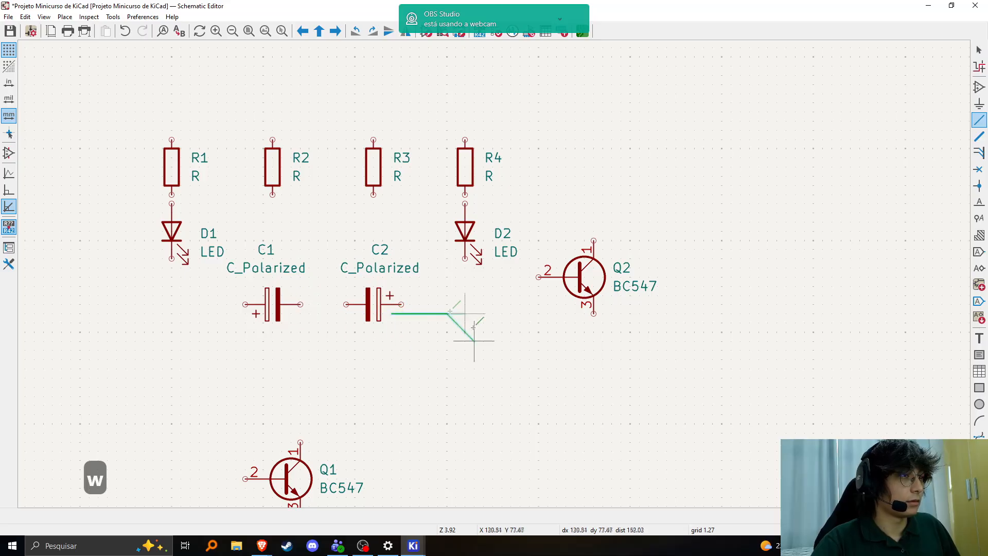
key(Escape)
key(w)
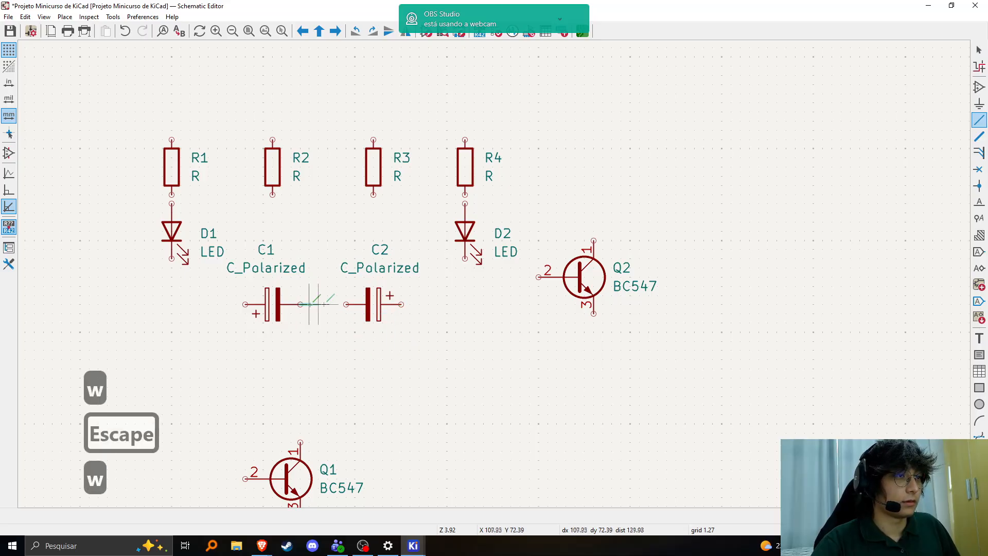
click(346, 304)
click(400, 304)
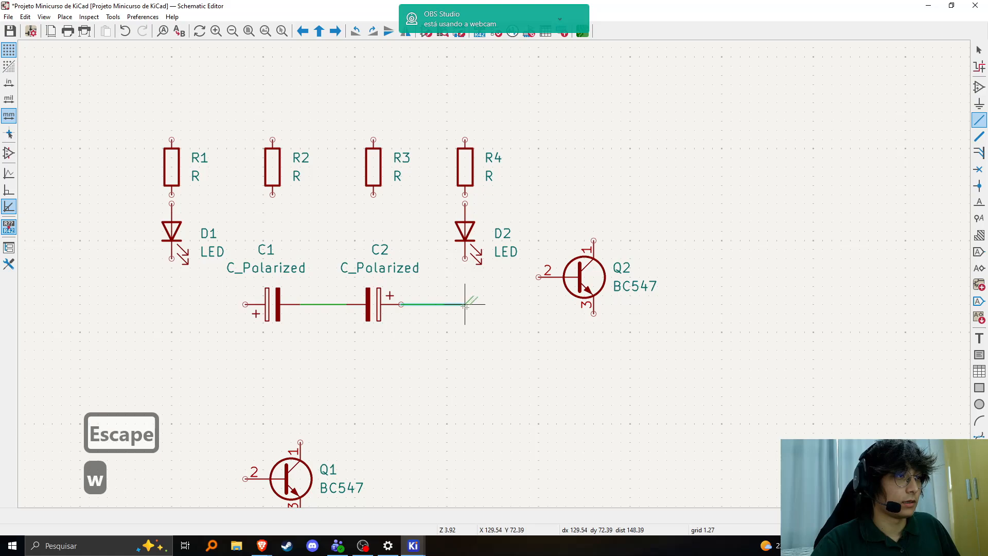
click(466, 260)
Wire the positive terminal of C1 to the cathode of D1 with a right-angled wire.
scroll(381, 295, up, 2)
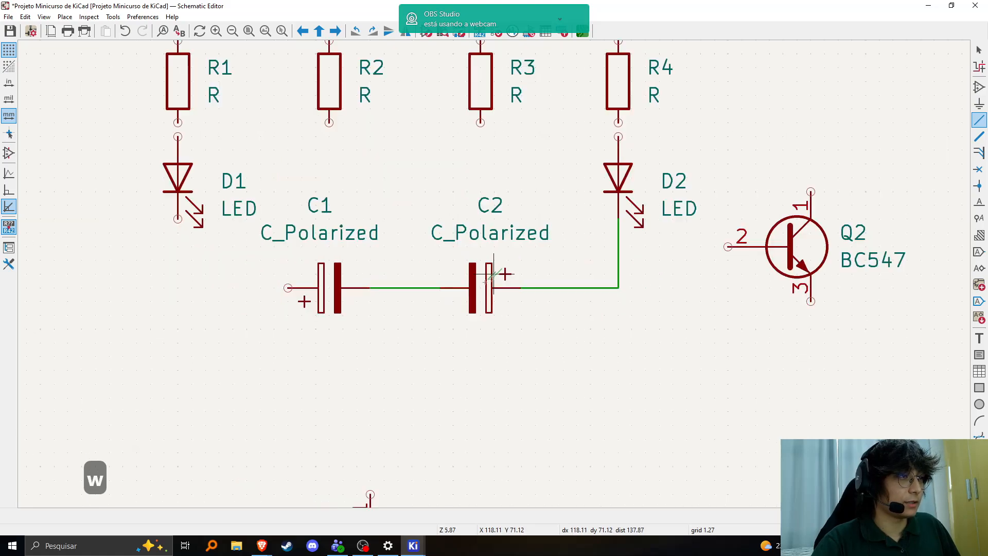
click(287, 287)
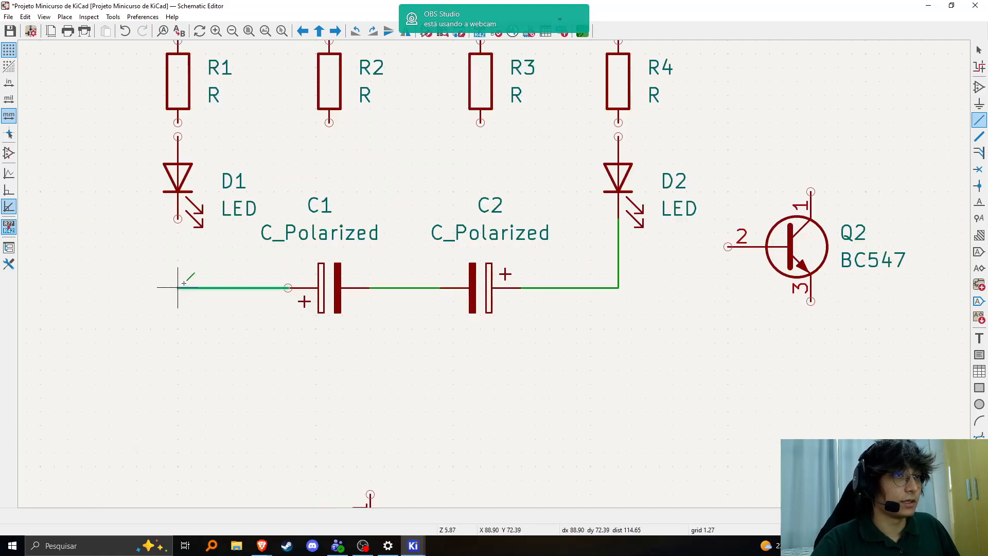
key(Escape)
click(177, 219)
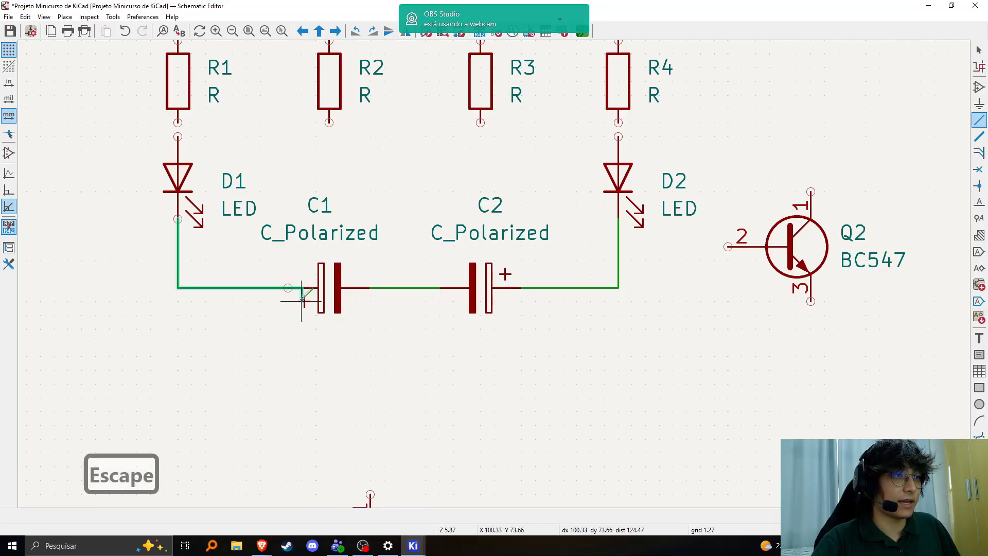
key(Escape)
click(296, 287)
click(178, 219)
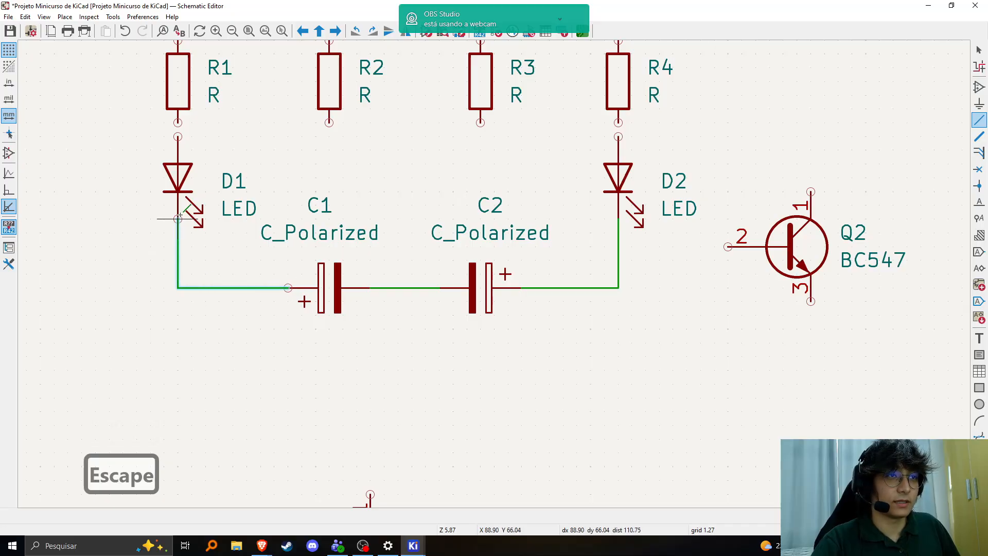
scroll(220, 253, down, 2)
scroll(468, 279, up, 4)
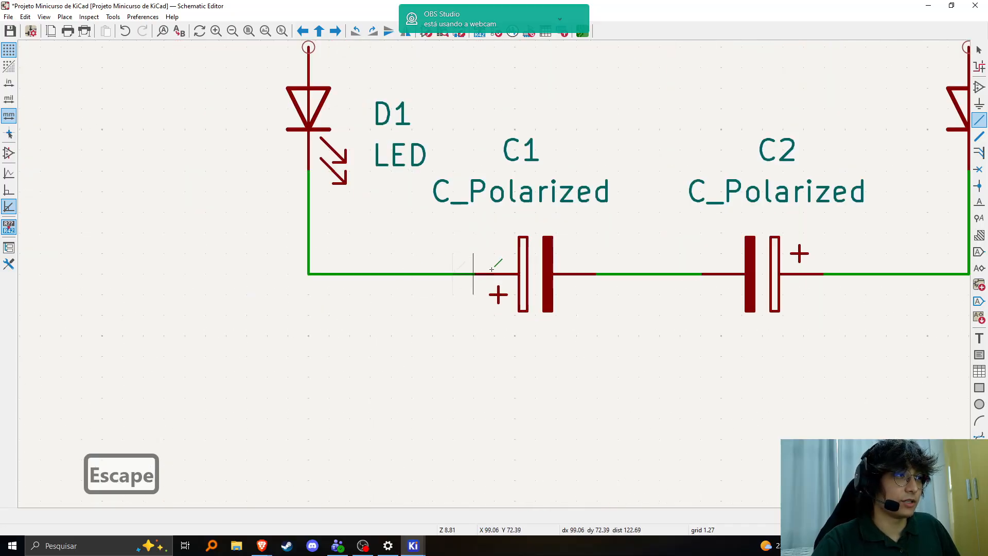
Wire R1 to D1 and R4 to D2, and join the upper pins of R1 to R4 with a common rail.
scroll(492, 268, down, 3)
scroll(426, 214, up, 1)
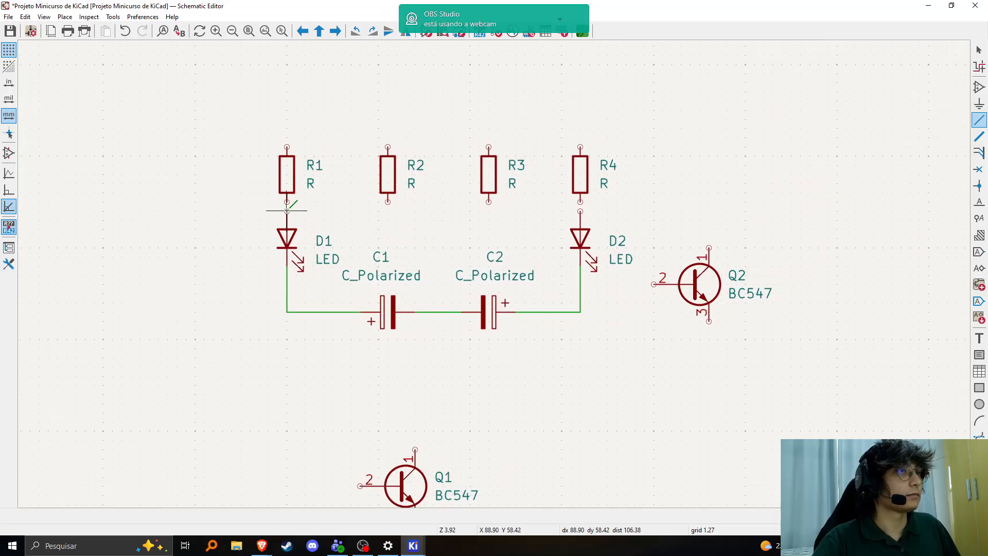
click(287, 129)
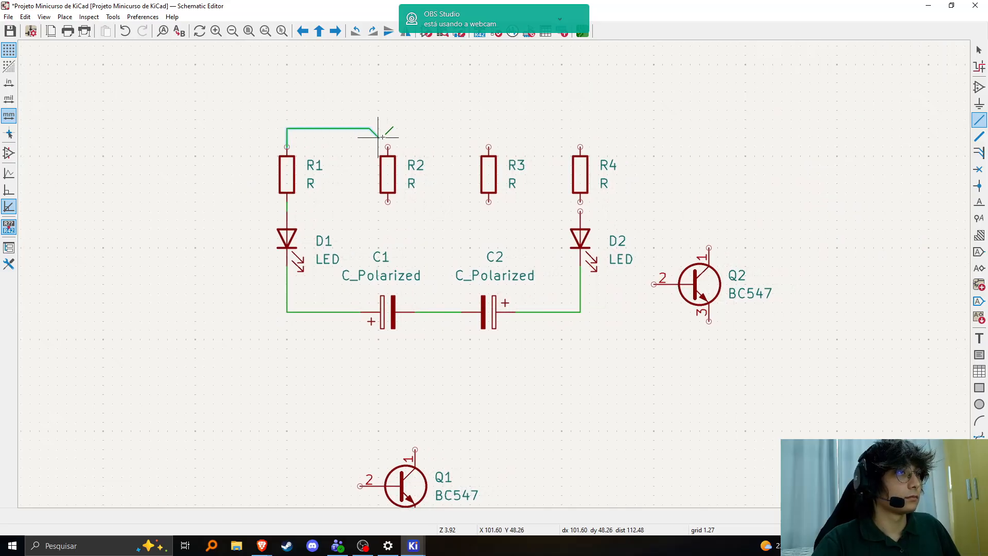
click(388, 126)
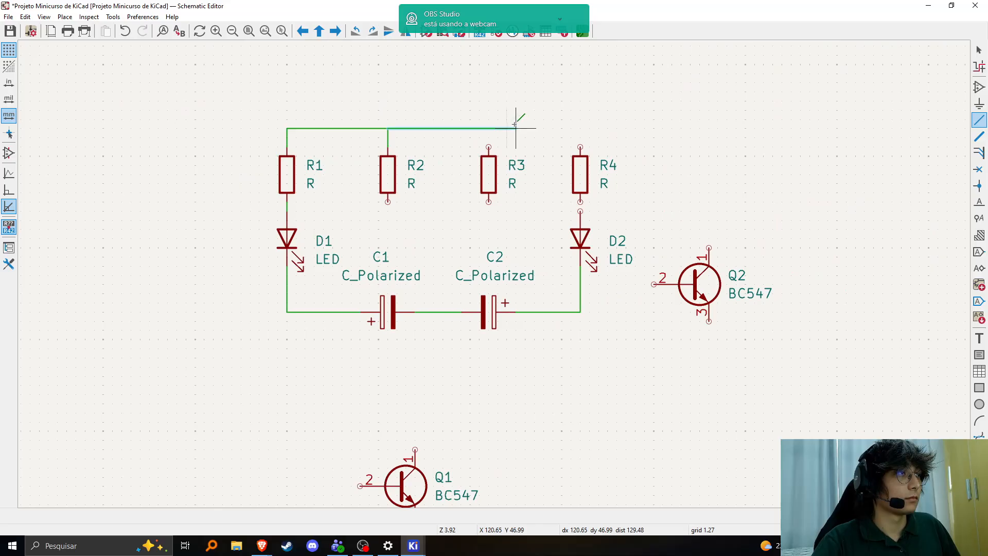
middle_drag(465, 307, 395, 308)
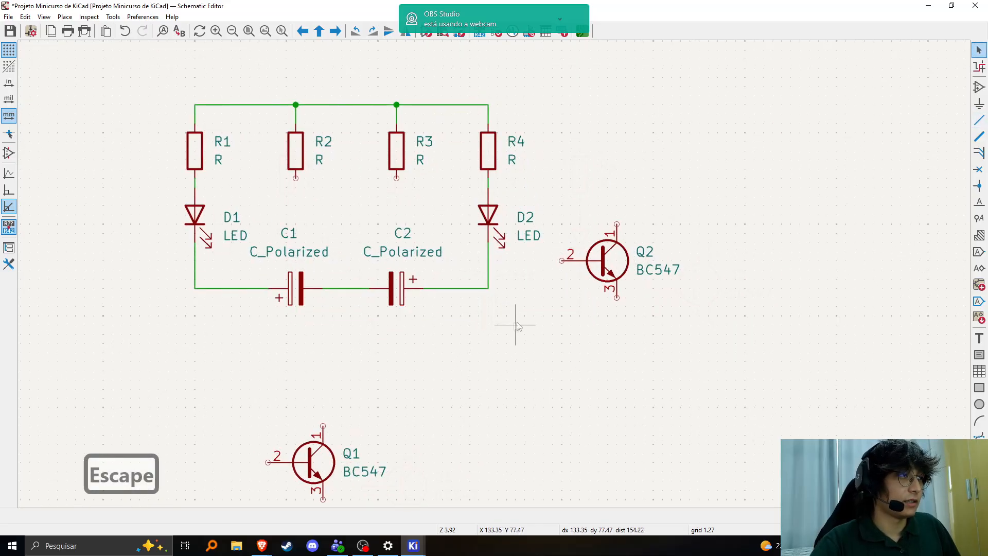
Move C1 and C2 with their connecting wires further down, away from the LEDs.
middle_drag(517, 322, 520, 336)
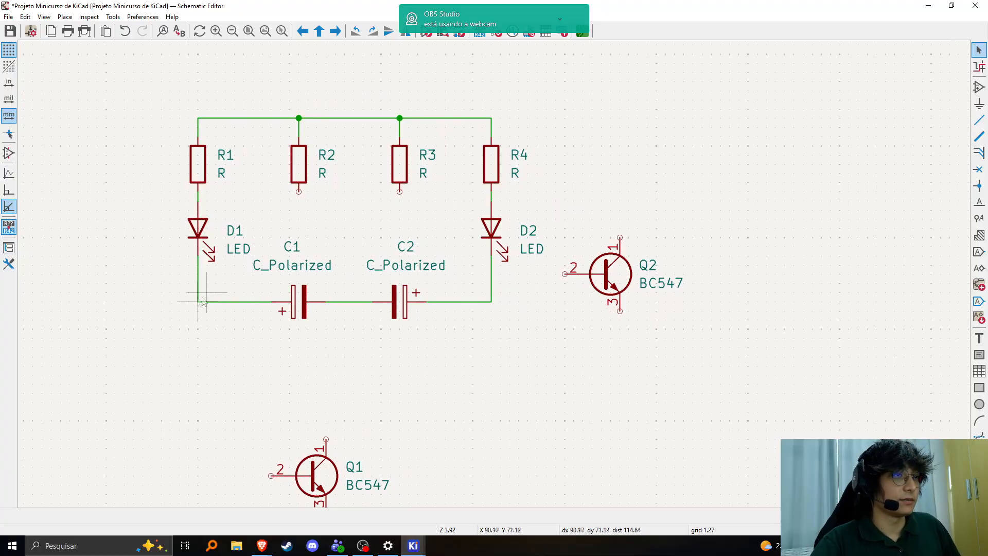
mouse_move(261, 219)
mouse_down()
mouse_move(469, 355)
mouse_move(255, 229)
mouse_up()
drag(300, 308, 300, 372)
click(393, 396)
middle_drag(450, 413, 455, 370)
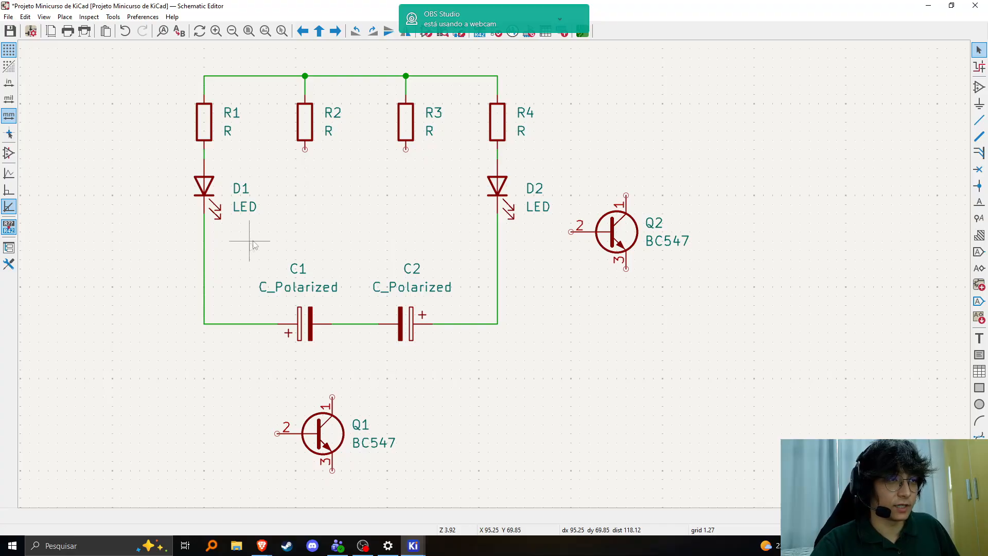
Compare enclosing and crossing box selections around C1, C2 and the wires attached to them.
drag(252, 239, 470, 379)
drag(247, 241, 483, 377)
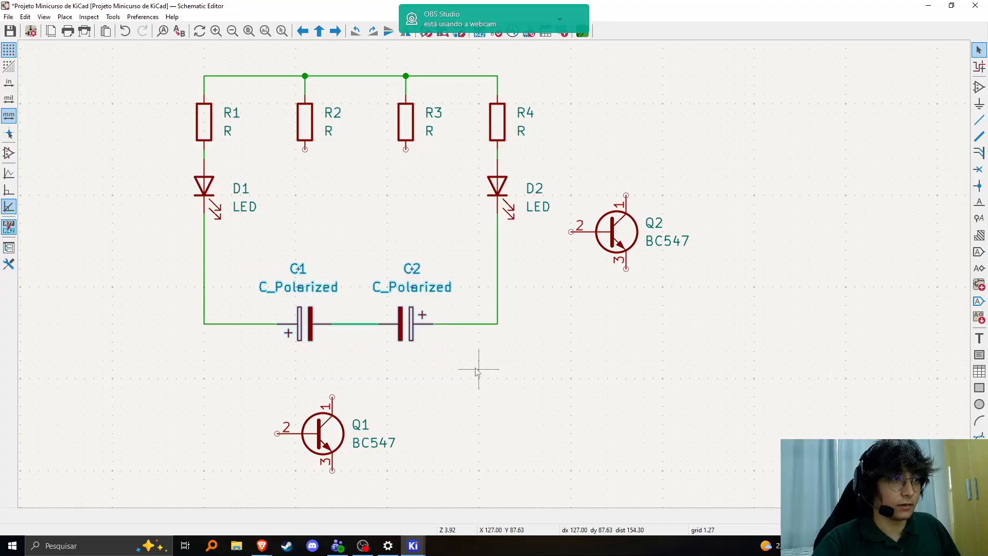
click(360, 297)
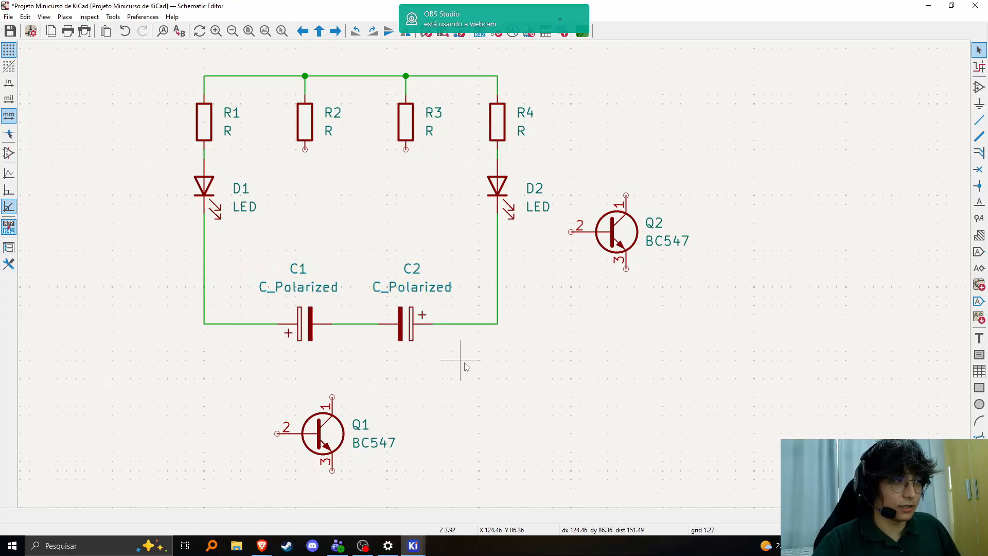
drag(469, 366, 241, 246)
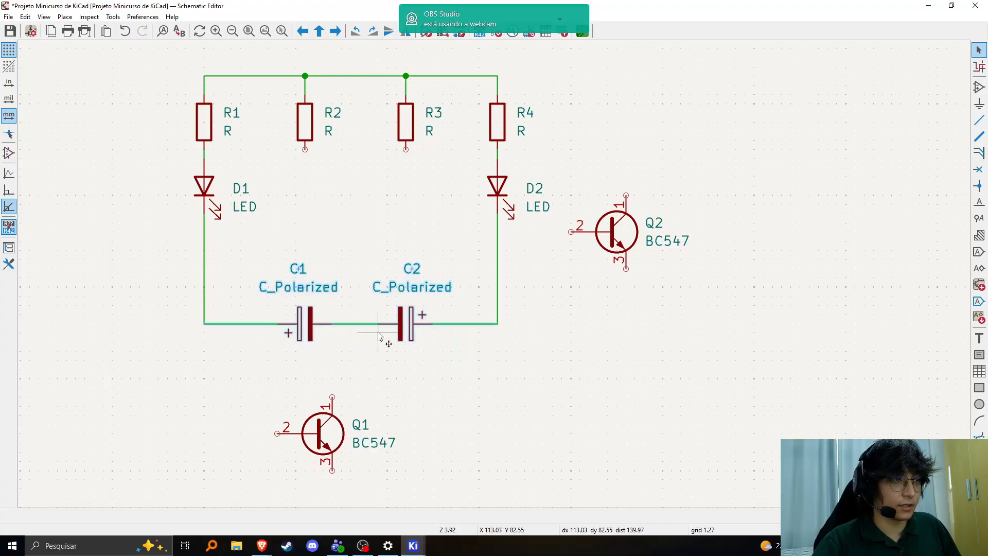
drag(242, 240, 486, 360)
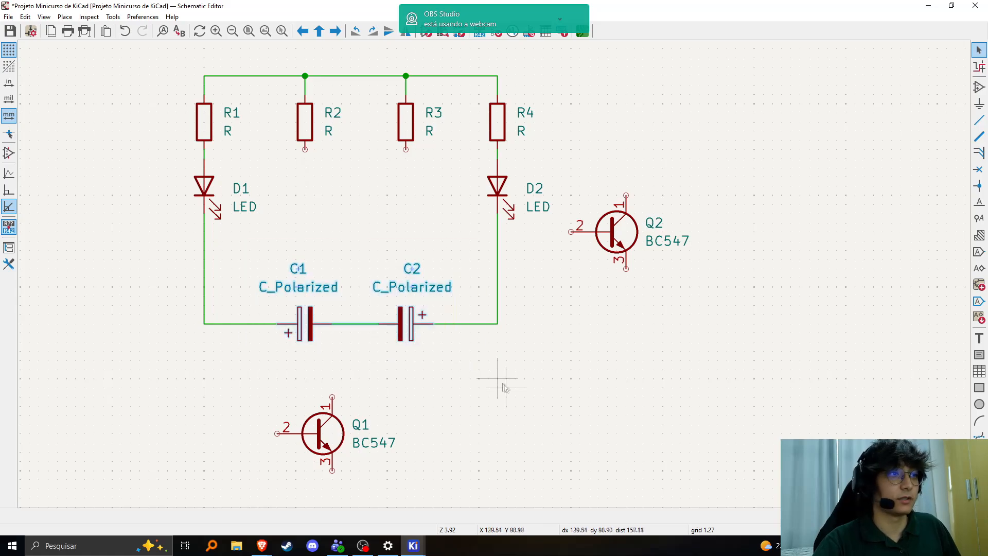
Box-select C1, C2 and their attached wires and move the group lower, keeping it connected to the LEDs.
middle_drag(500, 384, 513, 338)
drag(558, 349, 196, 215)
key(m)
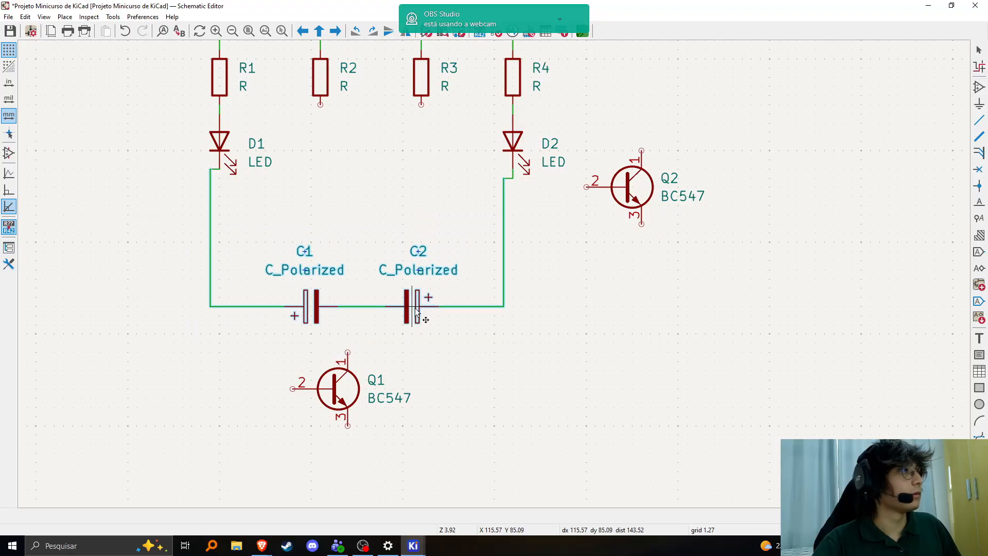
click(418, 314)
Move Q2 beneath D1, just below the capacitor wiring, and rotate it 180 degrees.
middle_drag(660, 268, 658, 322)
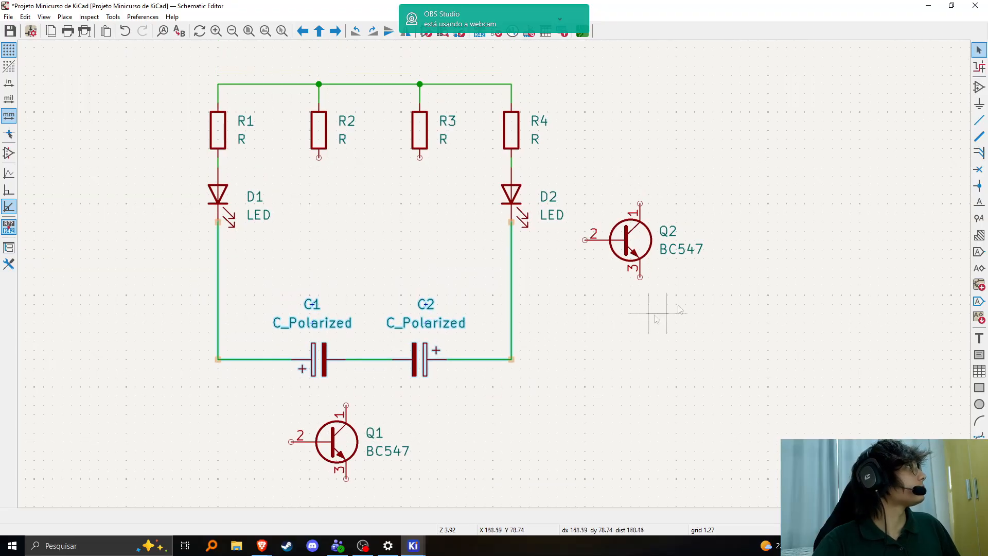
click(646, 242)
key(m)
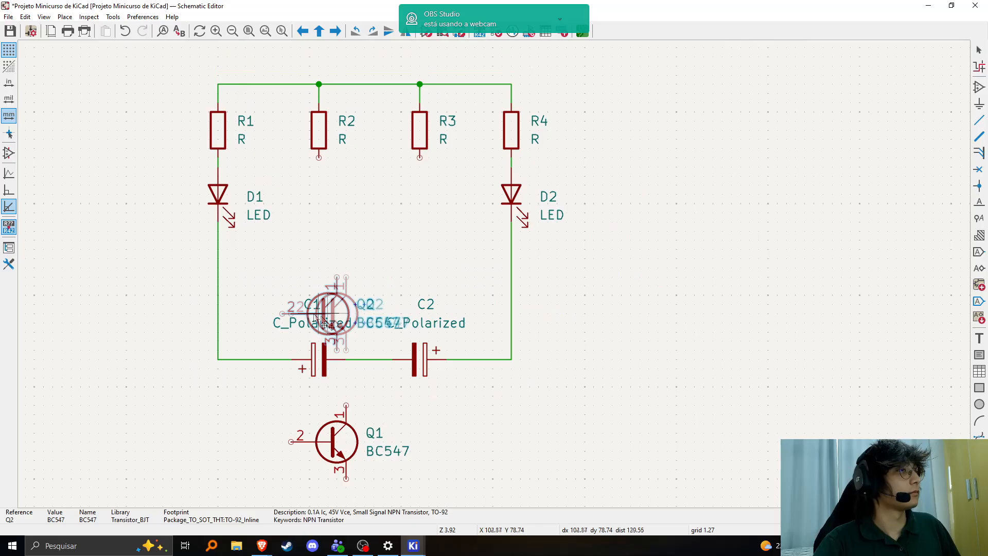
key(r)
key(r)
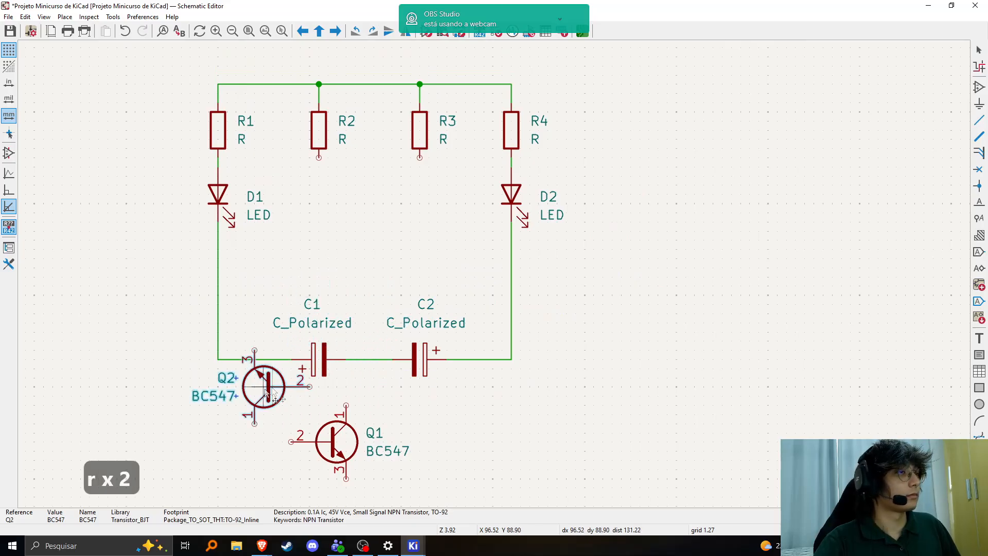
click(245, 427)
Box-select C1, C2 and their attached wires and move them back up closer to the LEDs.
drag(558, 388, 222, 305)
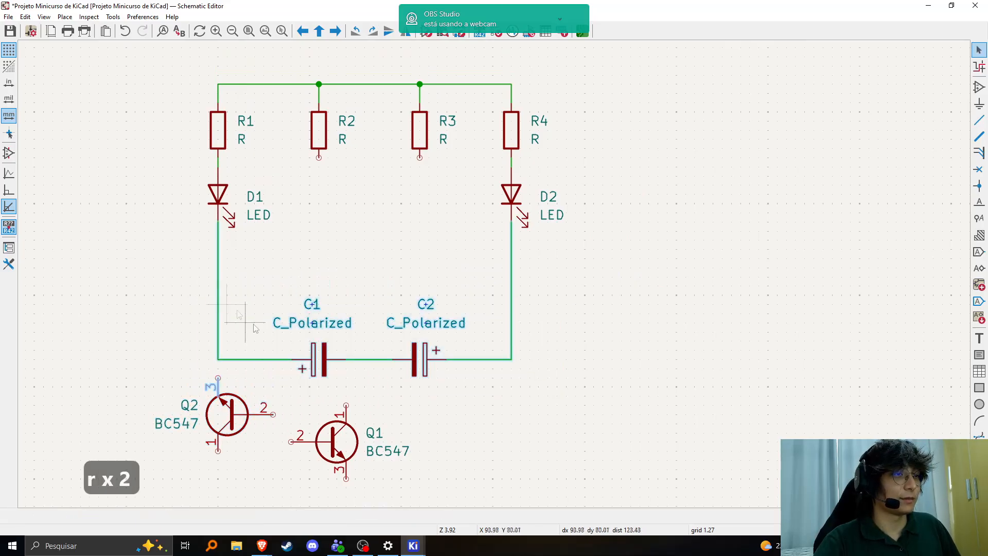
drag(547, 375, 215, 305)
drag(318, 359, 319, 282)
click(320, 353)
Delete the stray wire segments running across the bodies of D1 and D2.
scroll(224, 206, up, 3)
drag(420, 222, 419, 222)
key(Delete)
scroll(700, 272, down, 2)
scroll(721, 273, up, 1)
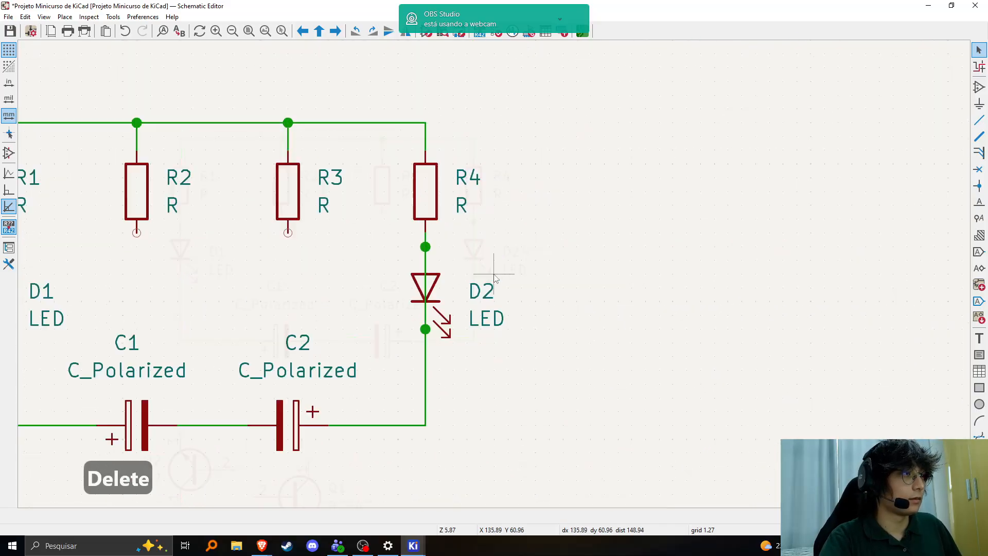
scroll(494, 275, up, 1)
click(394, 253)
key(Delete)
scroll(410, 318, down, 3)
middle_drag(449, 309, 470, 275)
scroll(469, 275, up, 2)
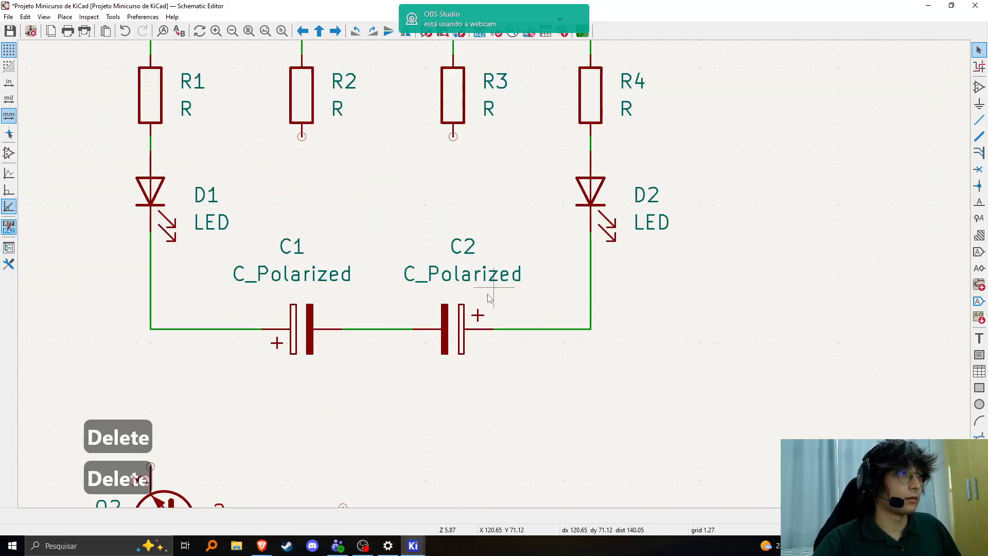
Place Q1 directly beneath D2, raise Q2 to the same height below D1 and rotate Q2 180 degrees.
scroll(489, 299, down, 2)
middle_drag(493, 311, 439, 327)
drag(351, 437, 518, 366)
drag(254, 413, 256, 365)
key(r)
key(r)
key(w)
key(Escape)
key(Escape)
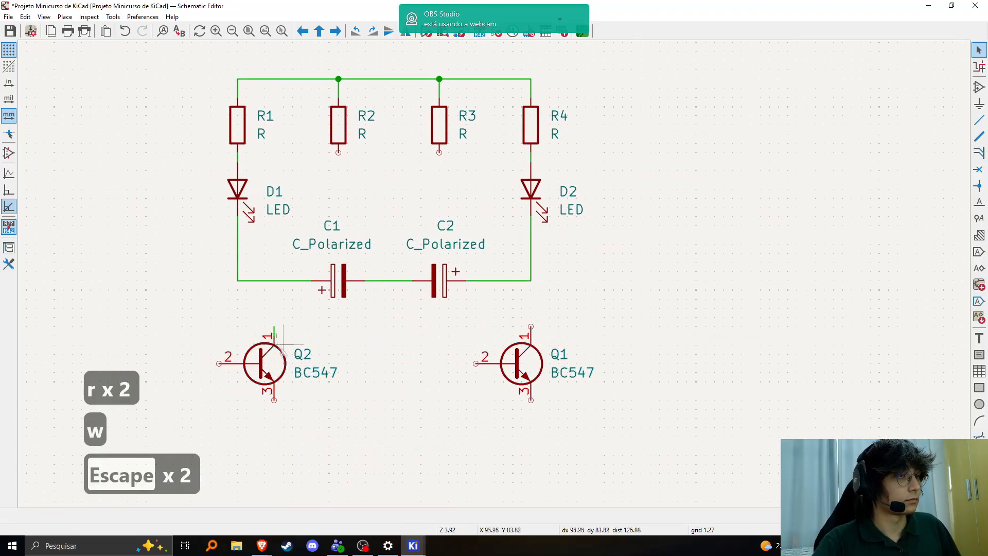
Wire Q2's collector up to the D1–C1 wire and Q1's collector up to the D2–C2 wire.
key(w)
click(273, 281)
key(Escape)
scroll(274, 329, up, 3)
key(Delete)
scroll(512, 305, down, 3)
key(w)
click(485, 210)
key(Escape)
Delete the wire joining the negative terminals of C1 and C2.
scroll(510, 265, down, 2)
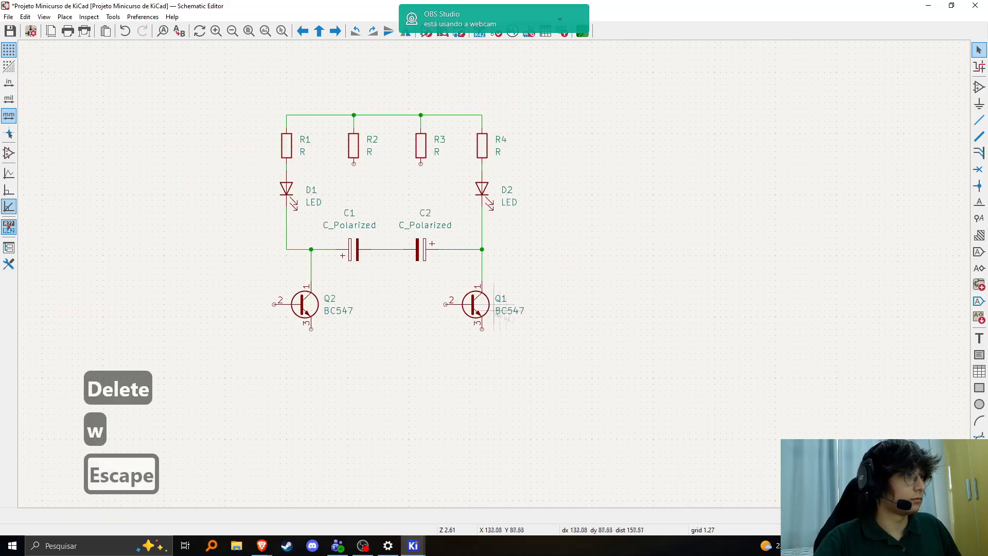
middle_drag(447, 325, 477, 354)
scroll(393, 280, up, 3)
key(Delete)
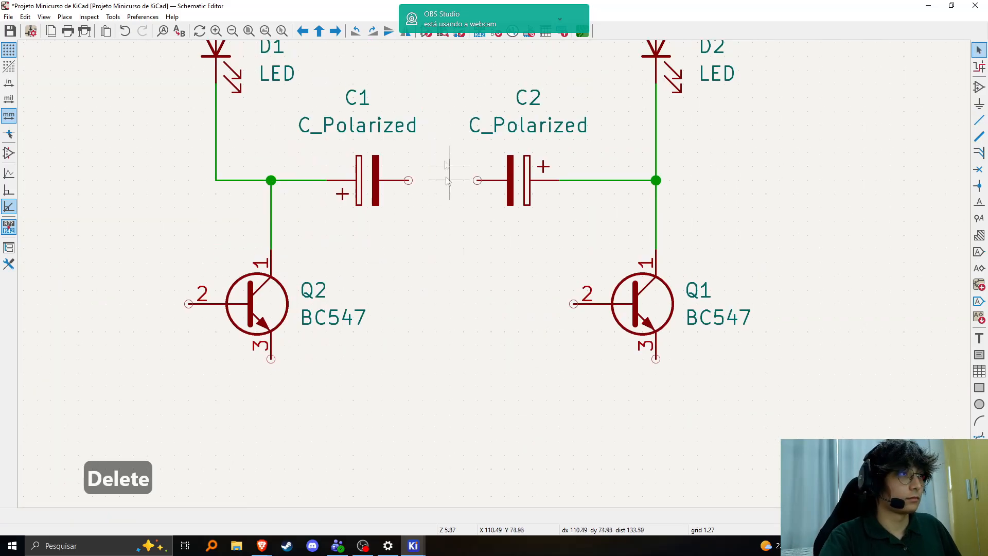
Delete the wire between Q2's collector node and C1's positive terminal and redraw it.
middle_drag(450, 191, 412, 213)
key(Delete)
key(w)
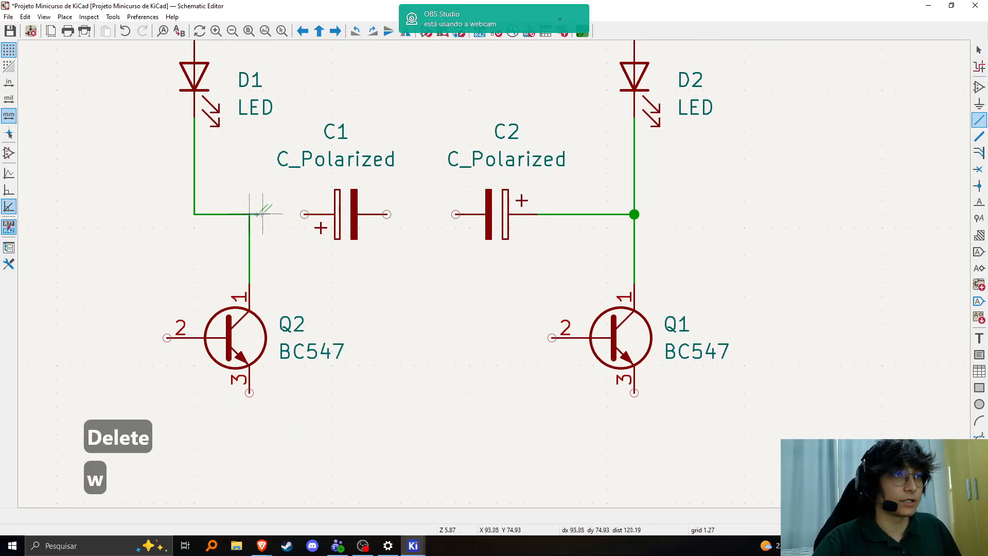
click(304, 213)
key(Escape)
Cross-wire the capacitors to the transistors: C1's negative terminal to Q1's base and C2's negative terminal to Q2's base.
key(w)
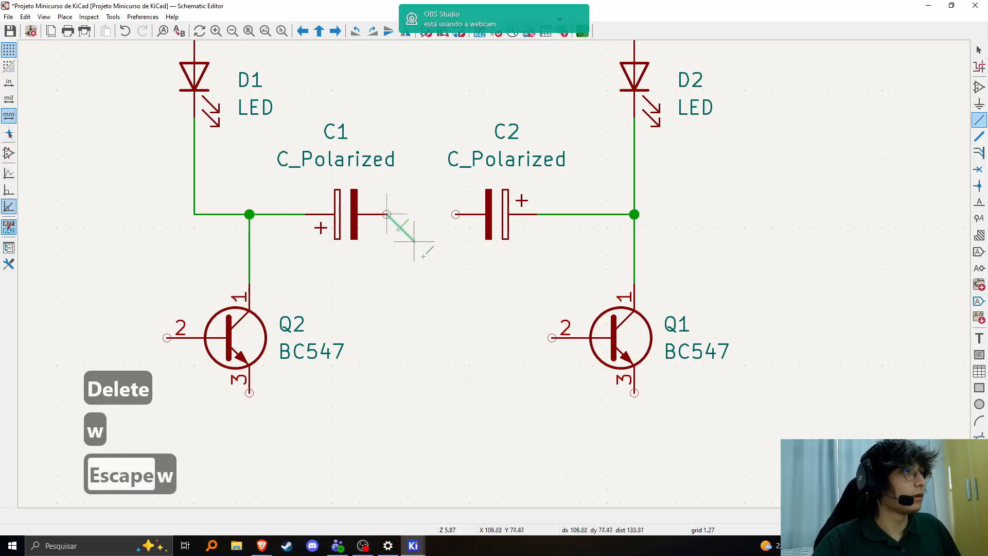
click(483, 339)
click(552, 338)
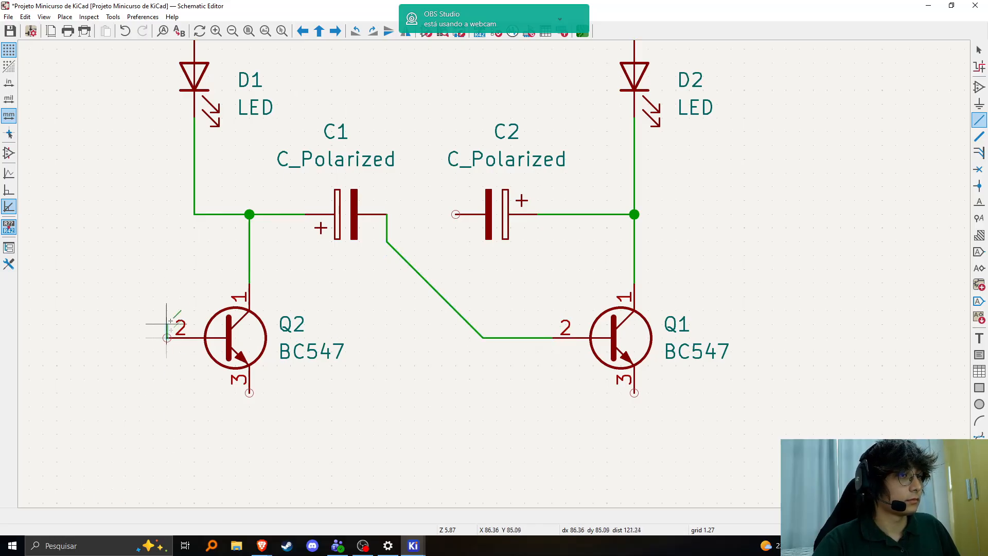
click(167, 296)
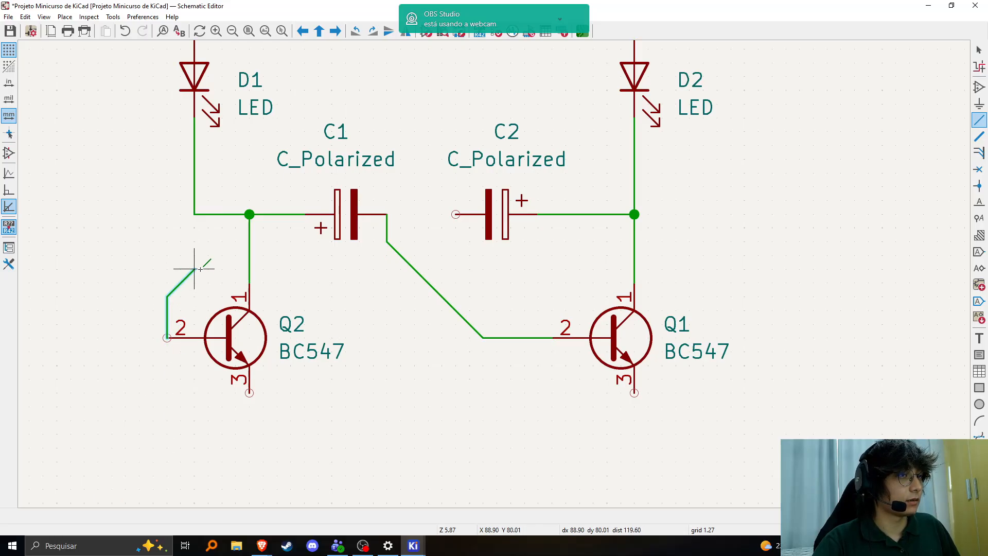
click(453, 221)
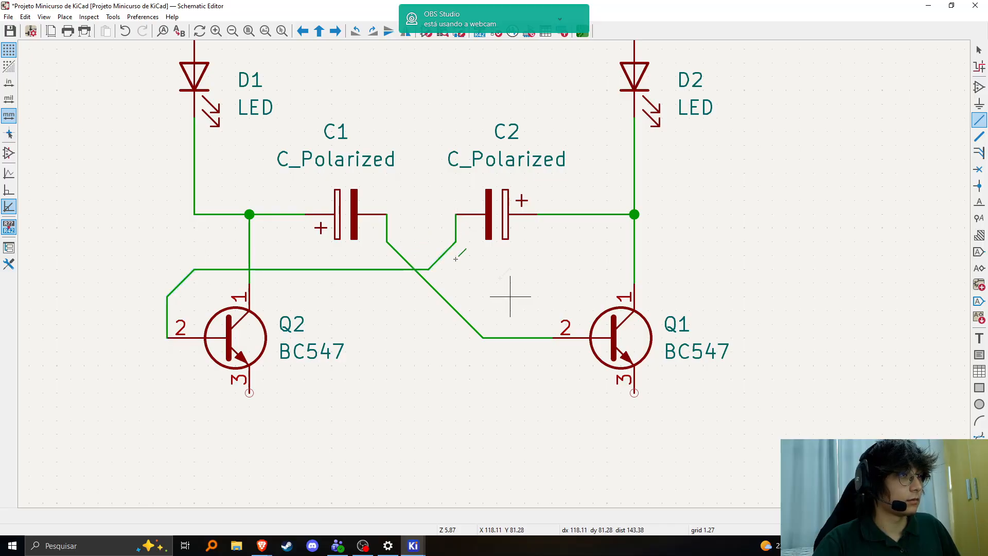
Examine where the base wires cross other wires and compare these crossings with the junction dot above Q2's collector.
scroll(304, 283, up, 1)
scroll(636, 274, down, 2)
scroll(456, 264, up, 1)
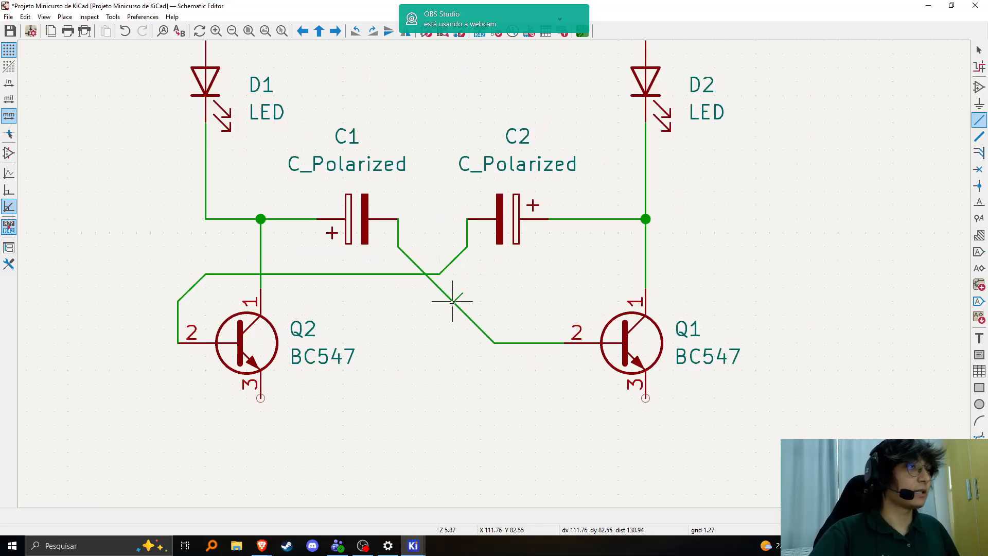
scroll(466, 274, up, 2)
key(Escape)
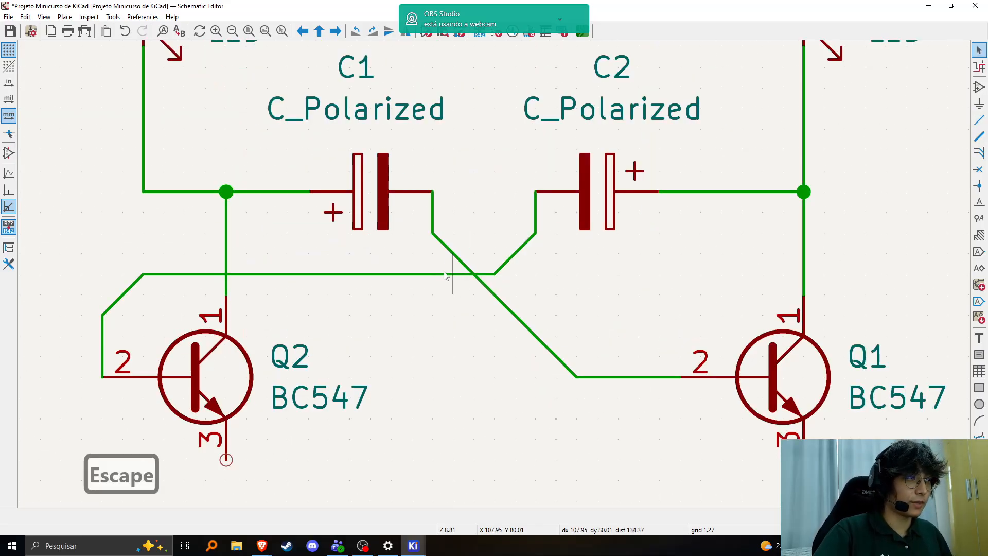
scroll(242, 282, up, 2)
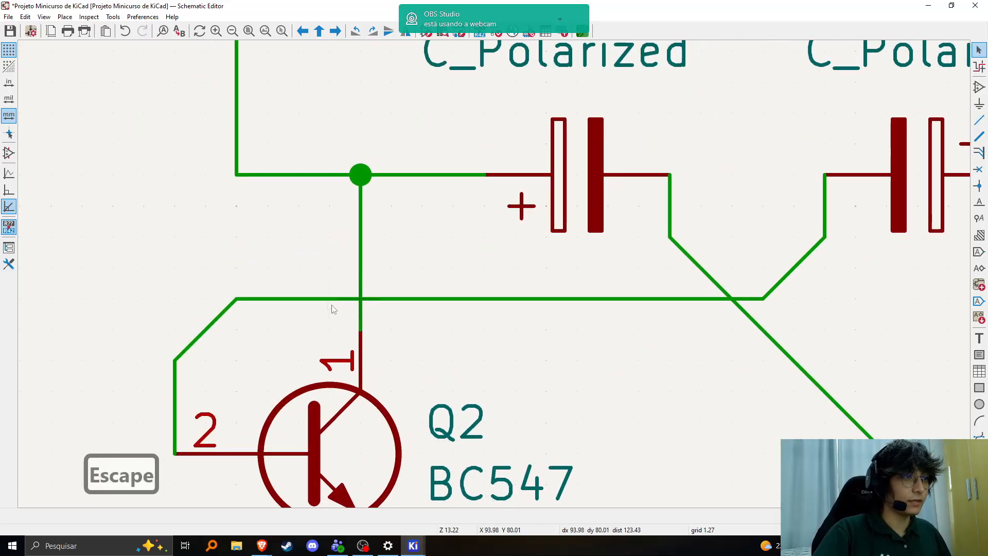
scroll(350, 313, down, 1)
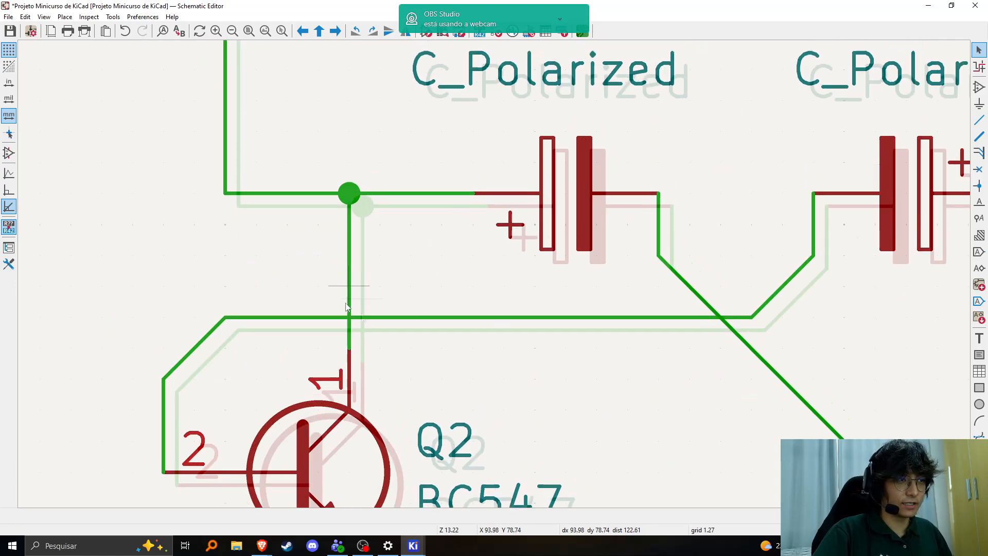
scroll(371, 309, up, 1)
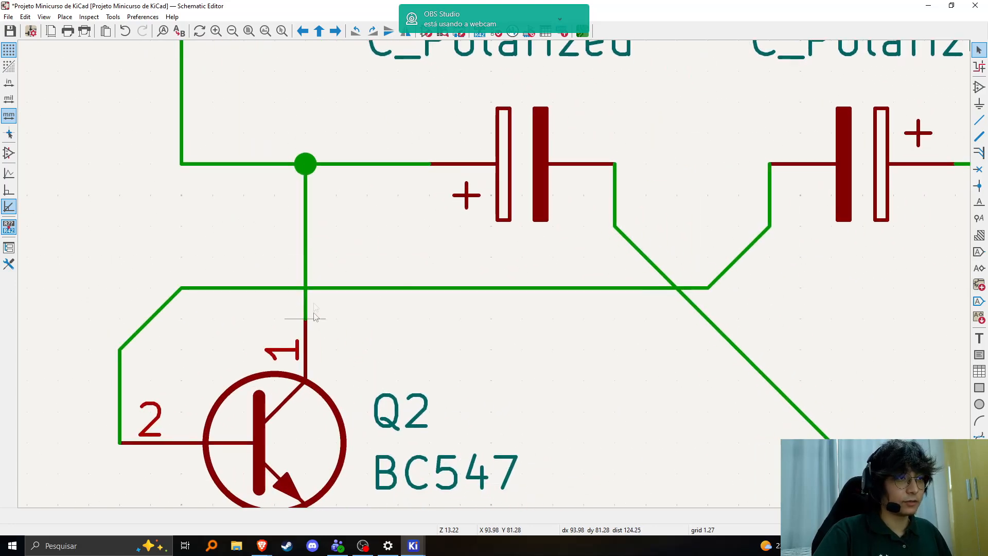
middle_drag(294, 235, 269, 295)
middle_drag(265, 220, 245, 246)
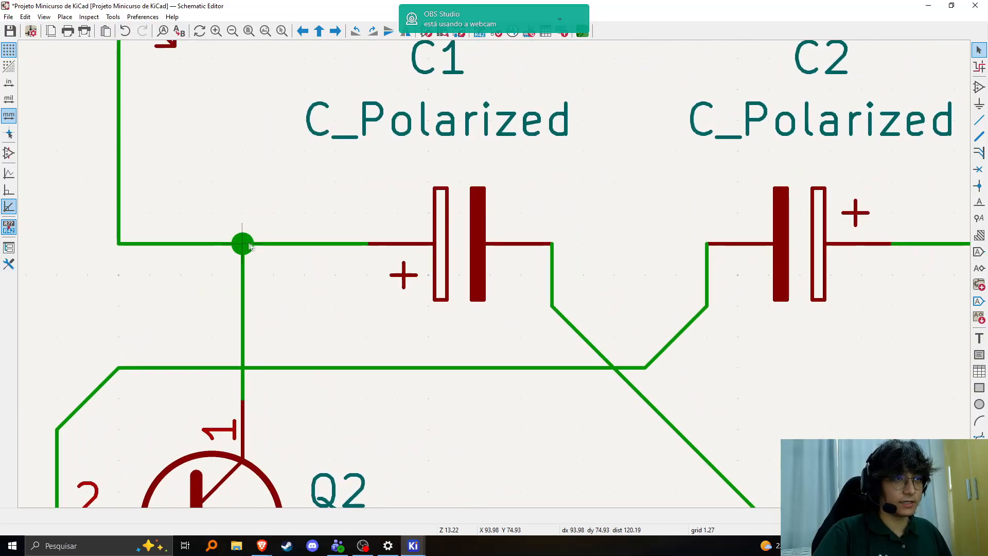
scroll(358, 331, down, 5)
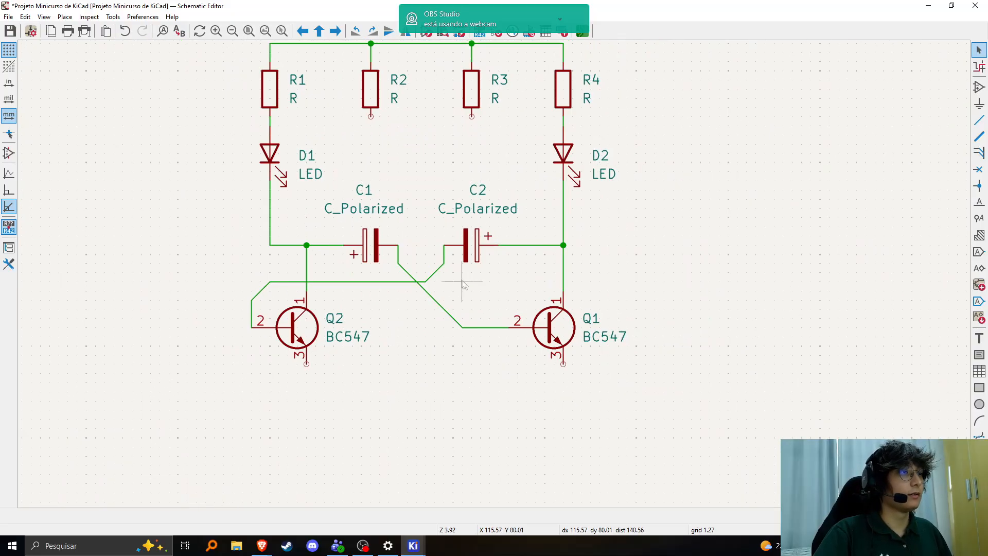
Wire Q1's emitter to Q2's emitter with a common horizontal wire below both transistors.
middle_drag(446, 295, 358, 258)
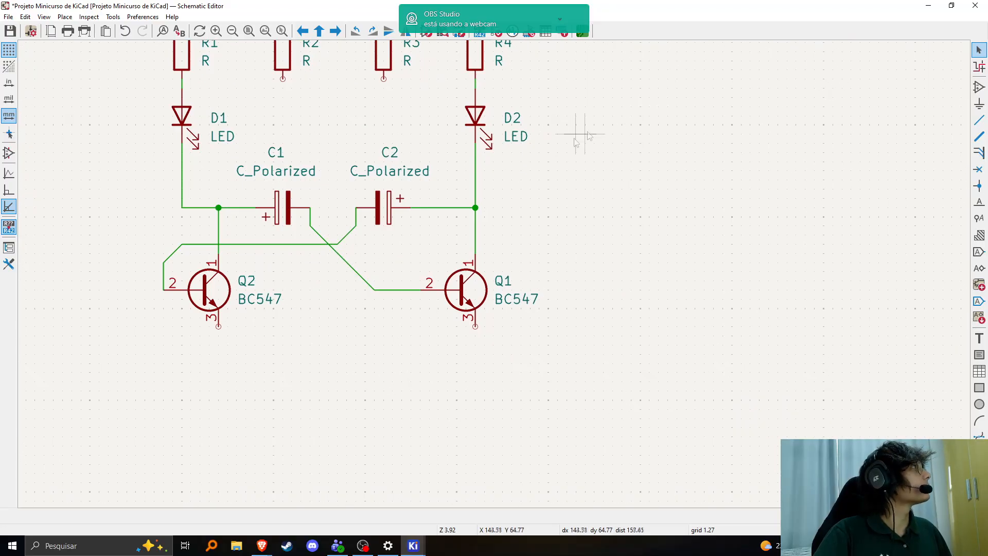
key(w)
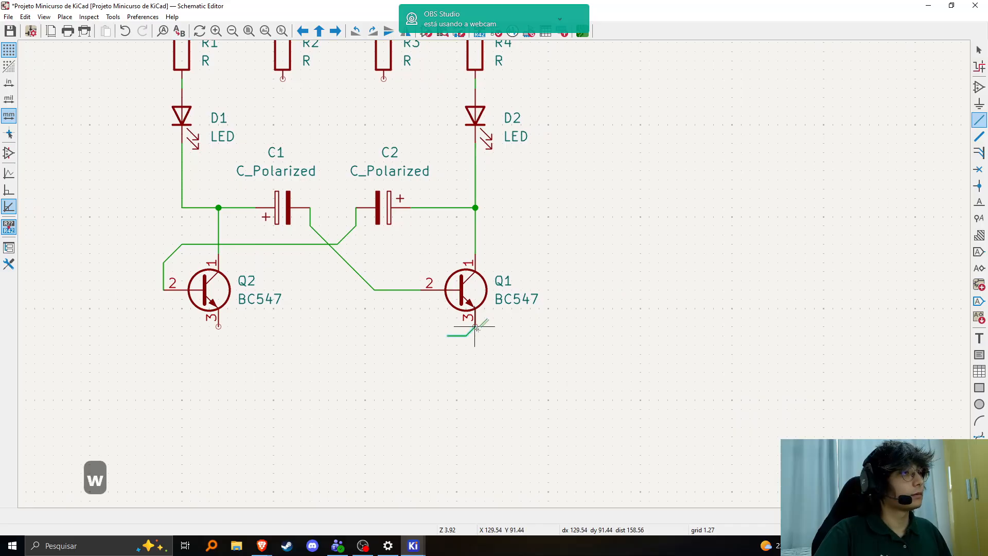
key(Escape)
click(474, 372)
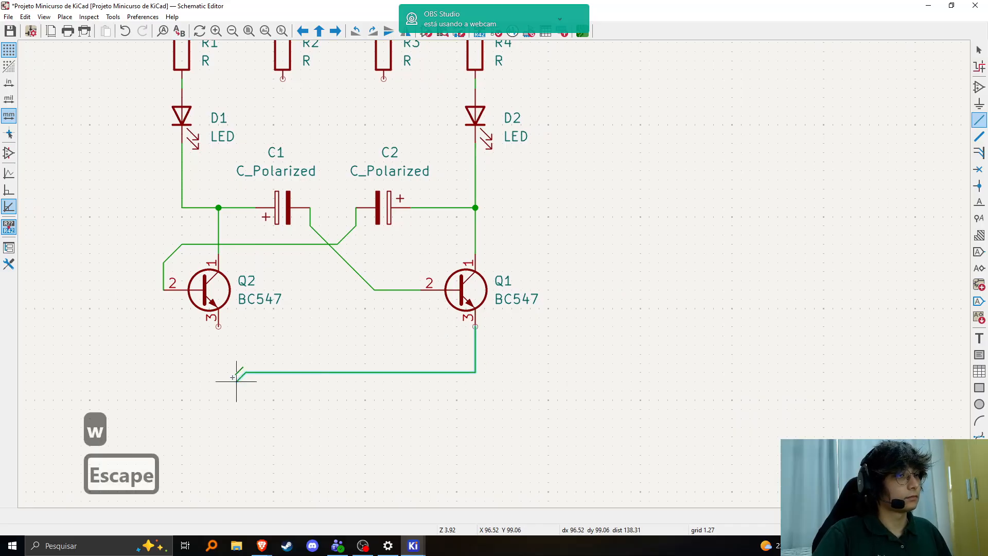
click(217, 326)
middle_drag(475, 308, 258, 359)
scroll(258, 359, down, 2)
middle_drag(494, 274, 357, 375)
click(359, 365)
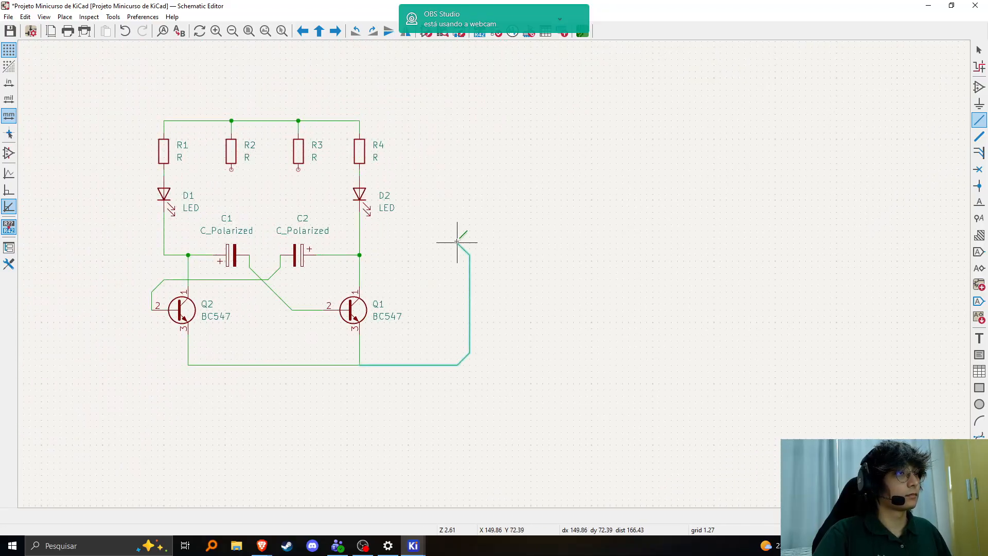
key(Escape)
Search the symbol library for a suitable switch using "switch" and "button", and look through the listed symbols.
middle_drag(358, 123, 397, 121)
scroll(394, 170, up, 1)
middle_drag(592, 291, 548, 154)
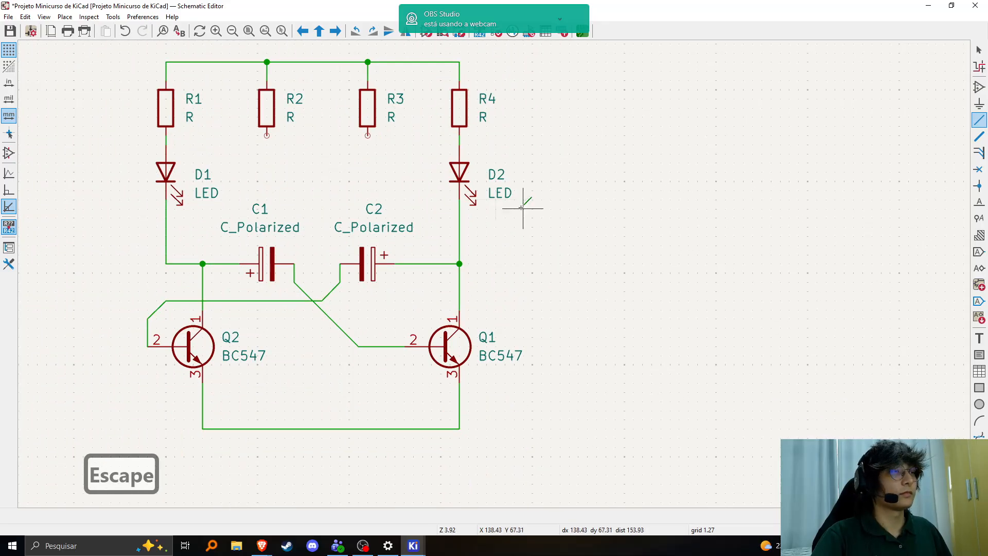
click(980, 88)
text(swithc)
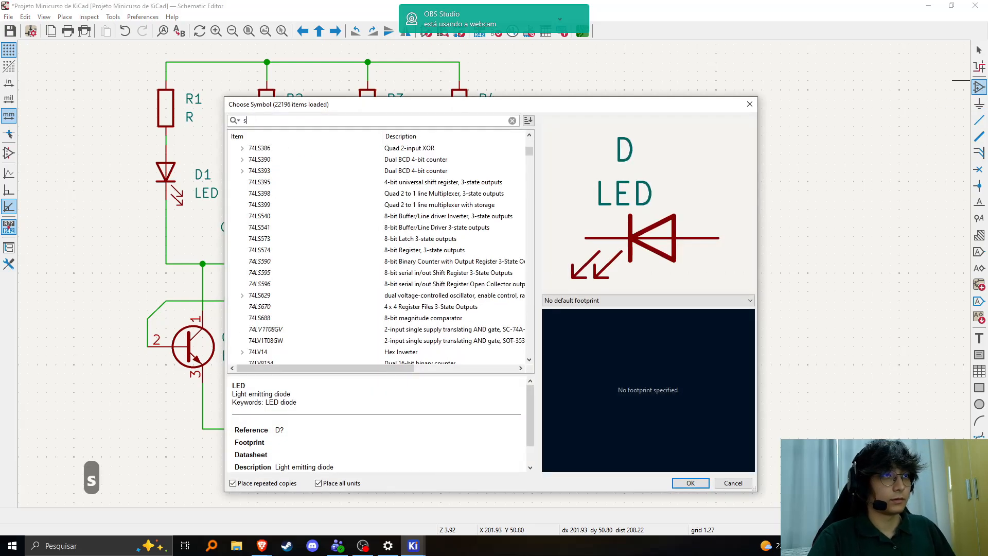
key(BackSpace)
key(BackSpace)
text(c)
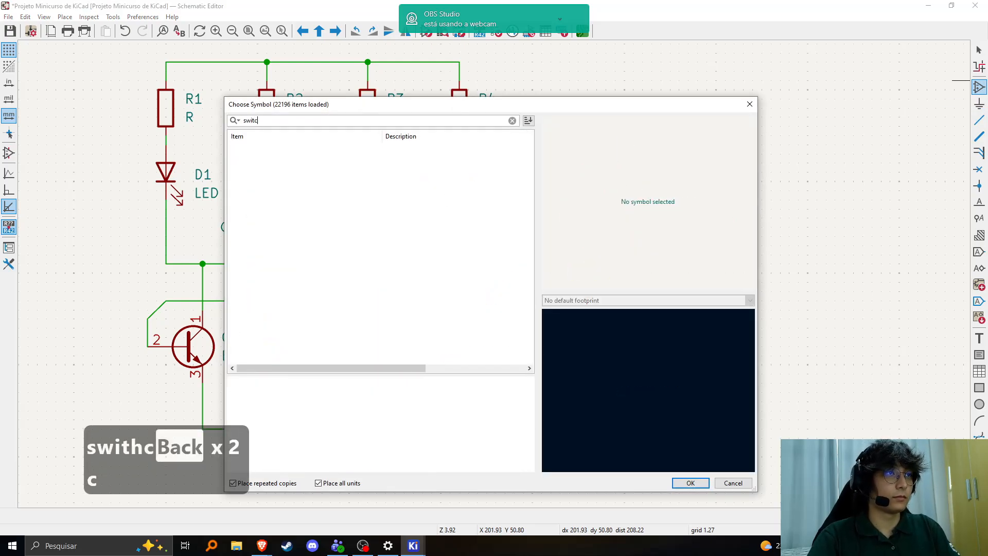
text(h)
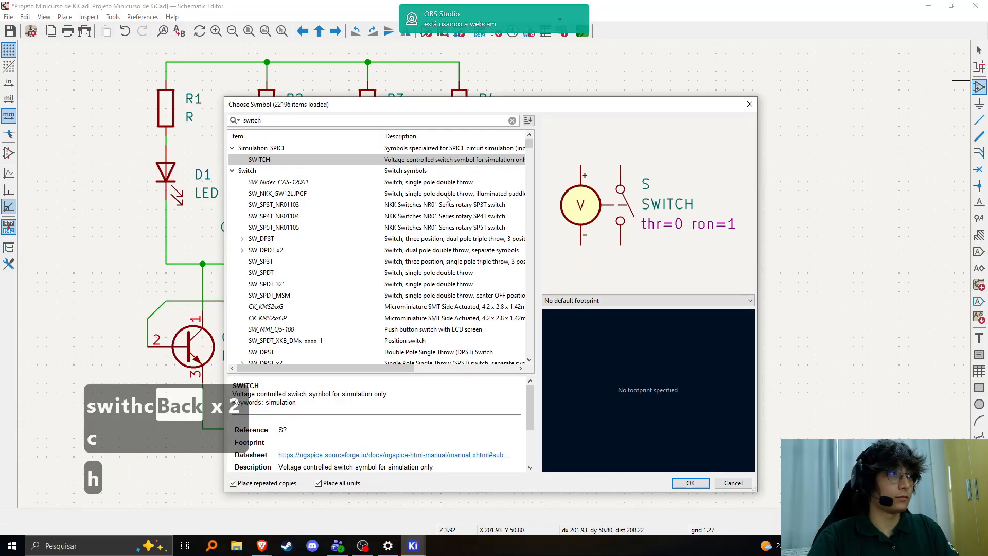
key(ctrl+BackSpace)
text(button)
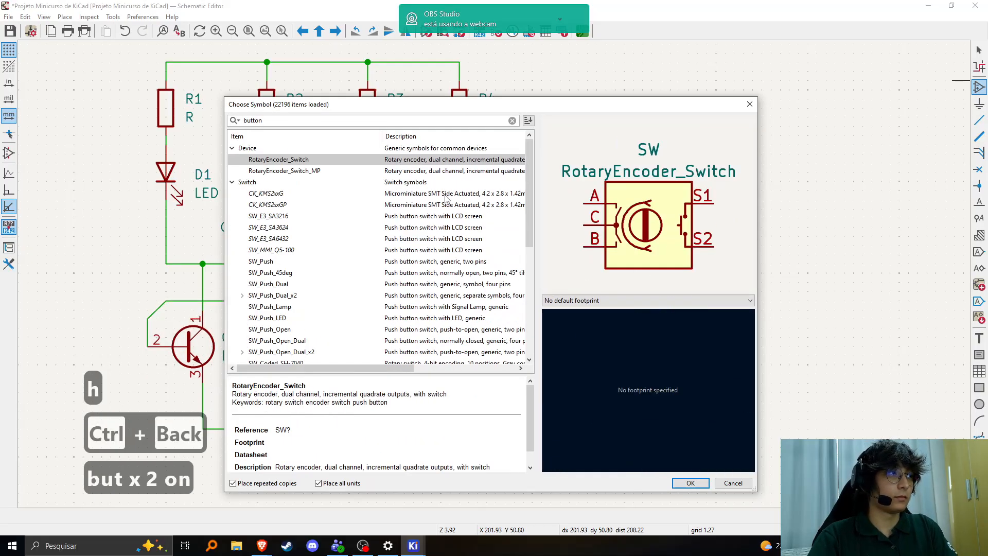
scroll(446, 198, down, 5)
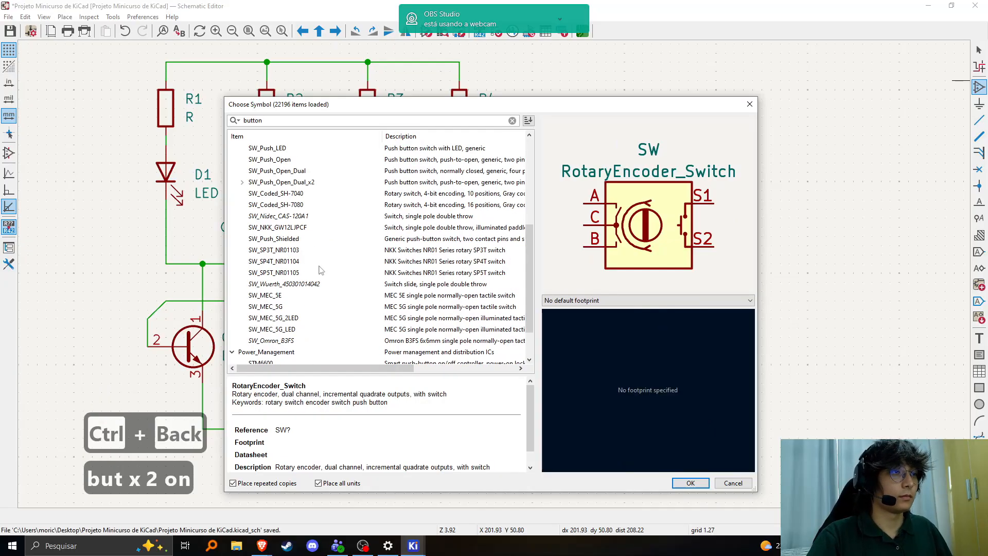
Find the two-pin SW_Push symbol by searching for "push" and place it vertically, beside D2.
key(ctrl+BackSpace)
text(push)
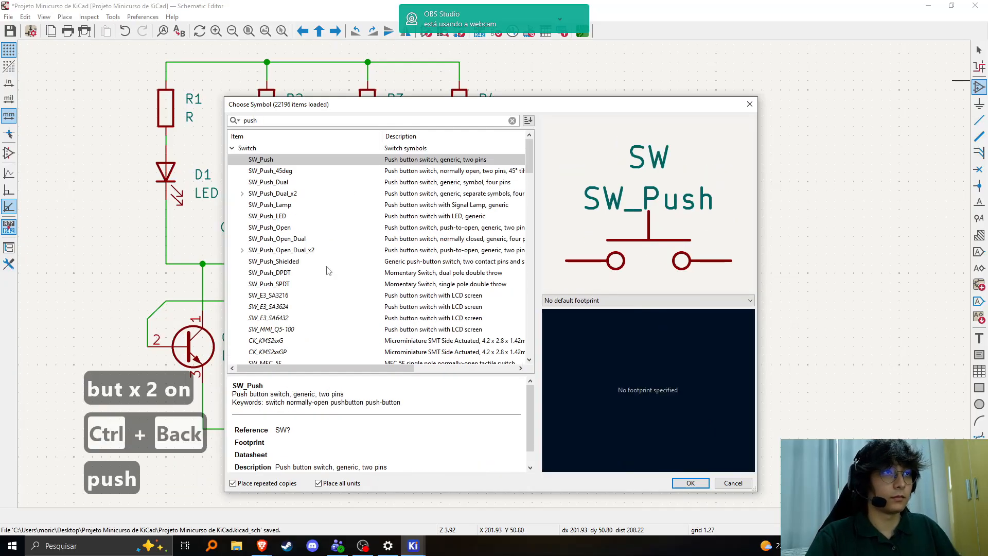
click(337, 161)
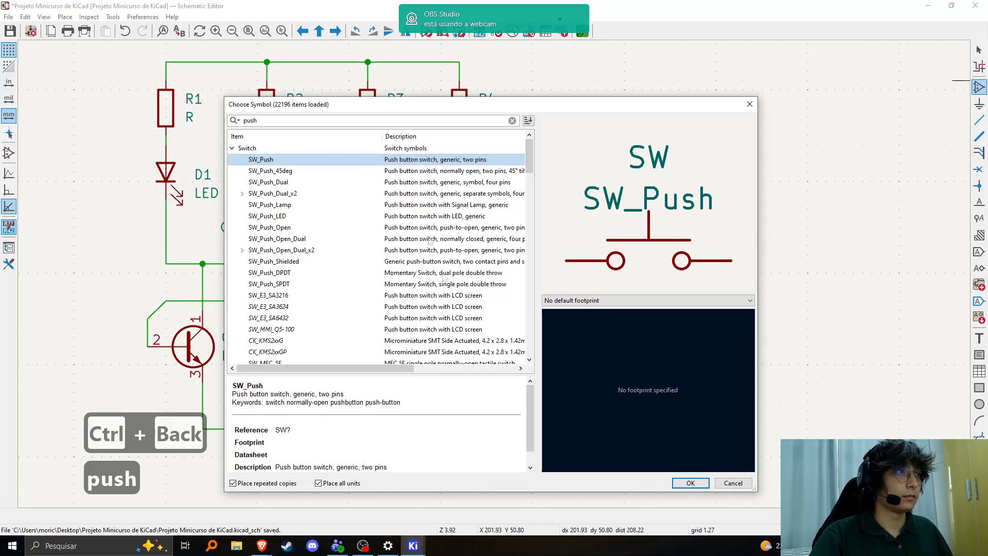
key(Return)
key(r)
key(r)
key(r)
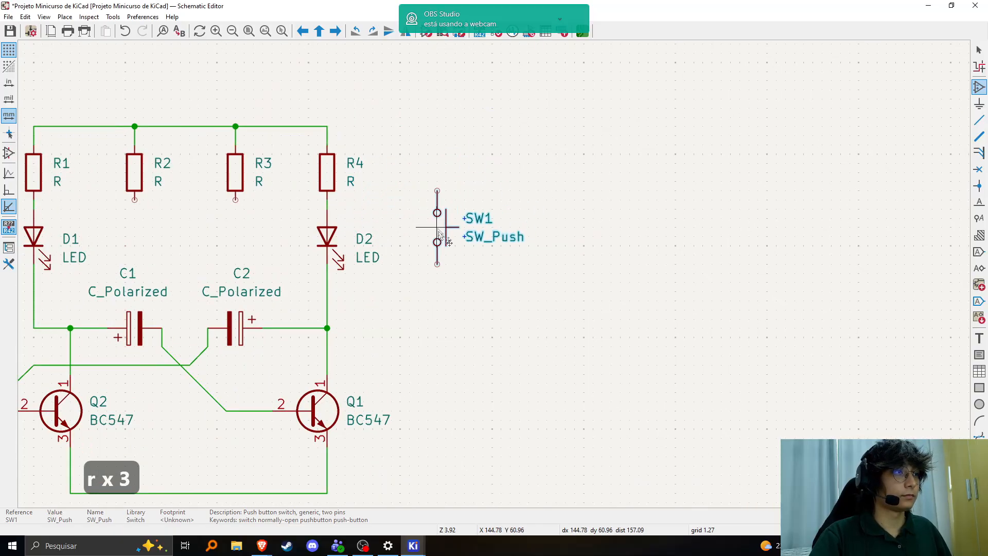
click(441, 237)
key(Escape)
scroll(441, 237, down, 3)
scroll(494, 275, up, 4)
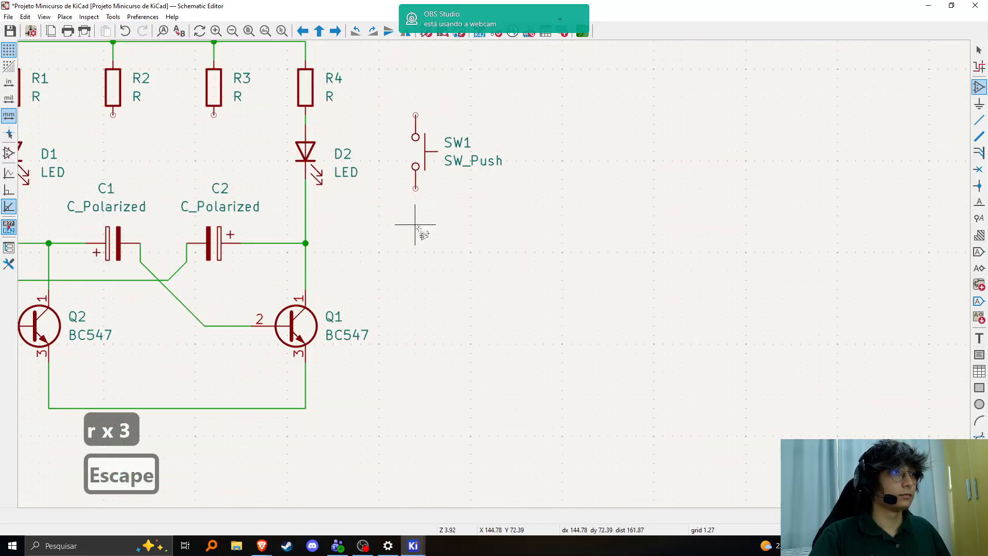
Browse the supply voltage symbols in the power library.
middle_drag(513, 275, 494, 233)
middle_drag(778, 177, 805, 156)
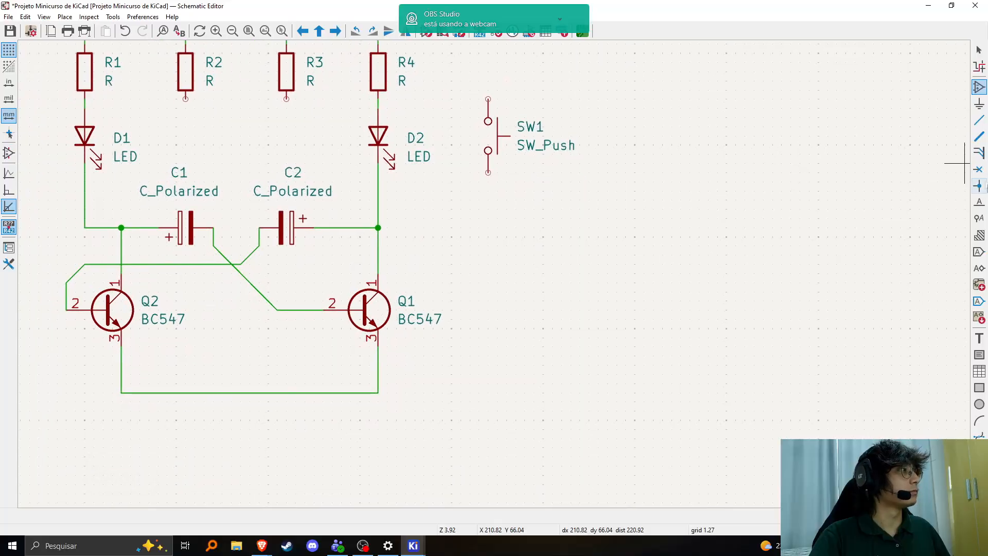
click(979, 103)
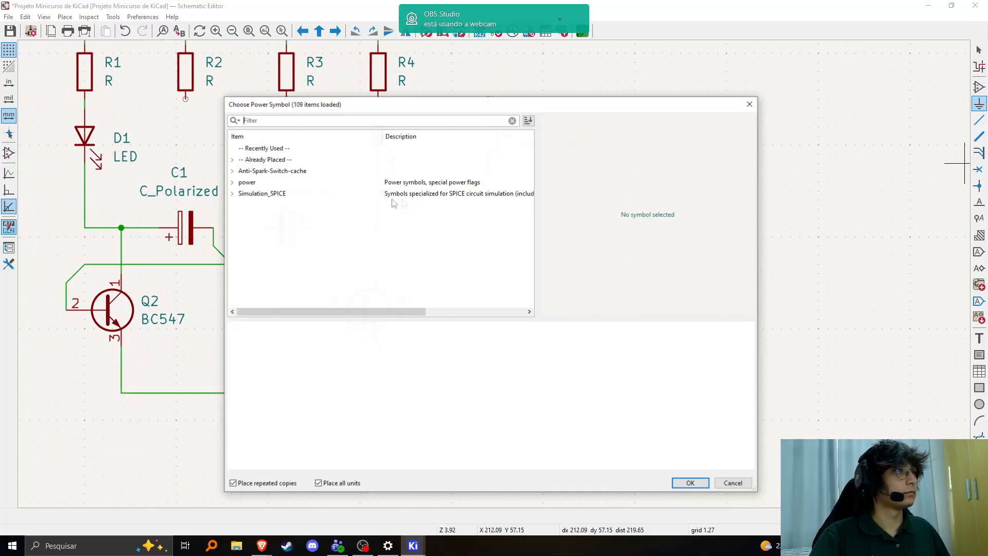
click(232, 183)
scroll(277, 260, down, 7)
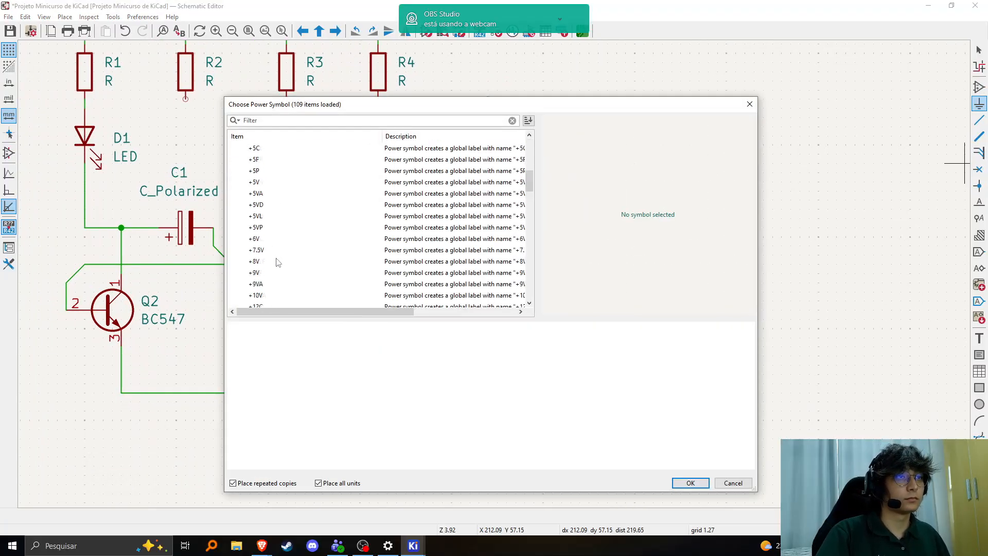
key(Escape)
middle_drag(443, 194, 341, 295)
key(w)
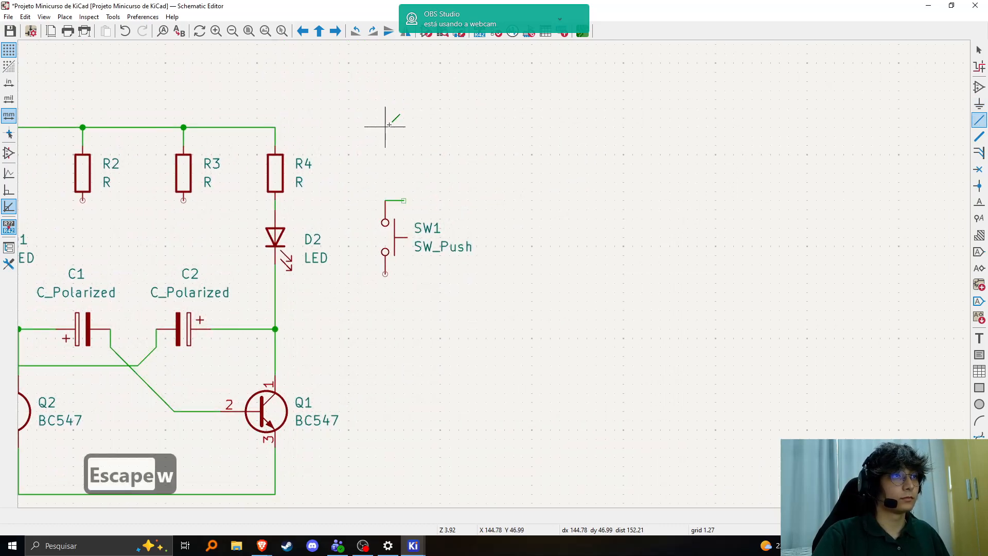
key(Escape)
key(Escape)
scroll(396, 200, up, 2)
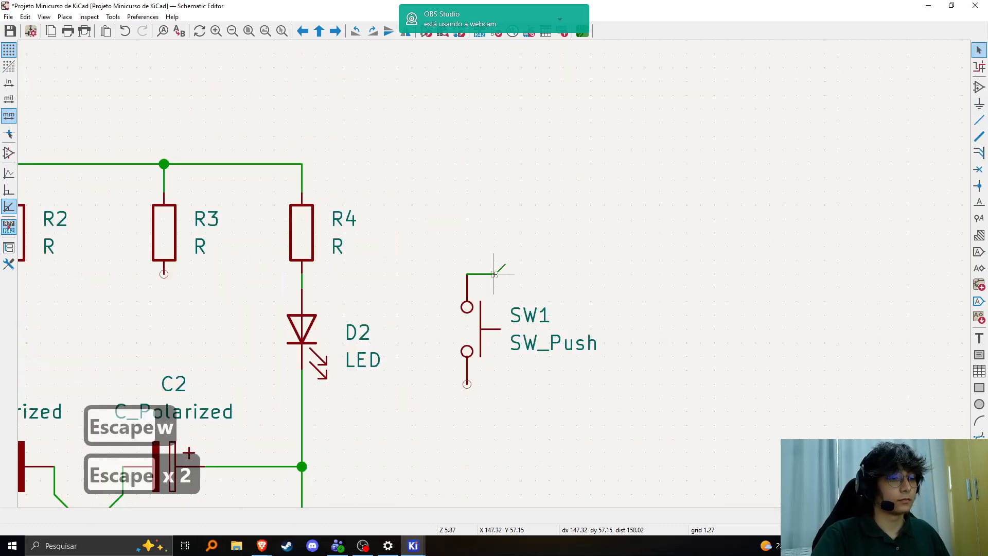
key(Delete)
key(w)
key(Escape)
key(Escape)
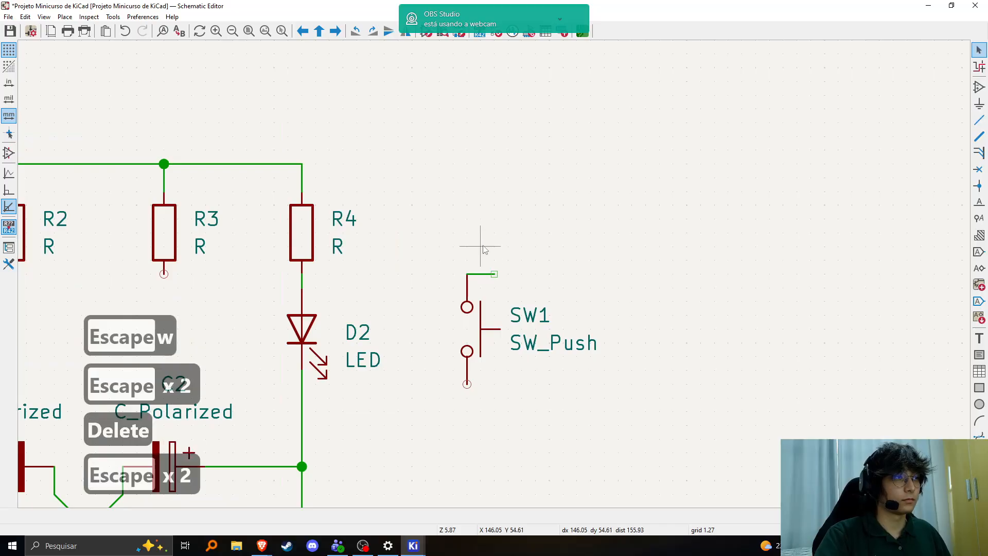
key(Delete)
key(Escape)
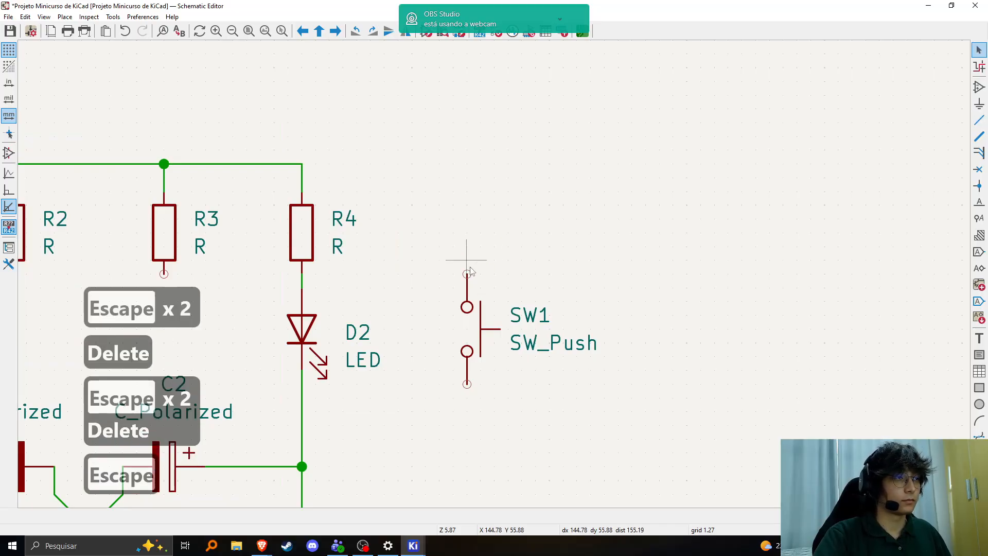
Wire SW1's upper pin to the top rail at R4 and extend the common emitter wire to below SW1.
key(w)
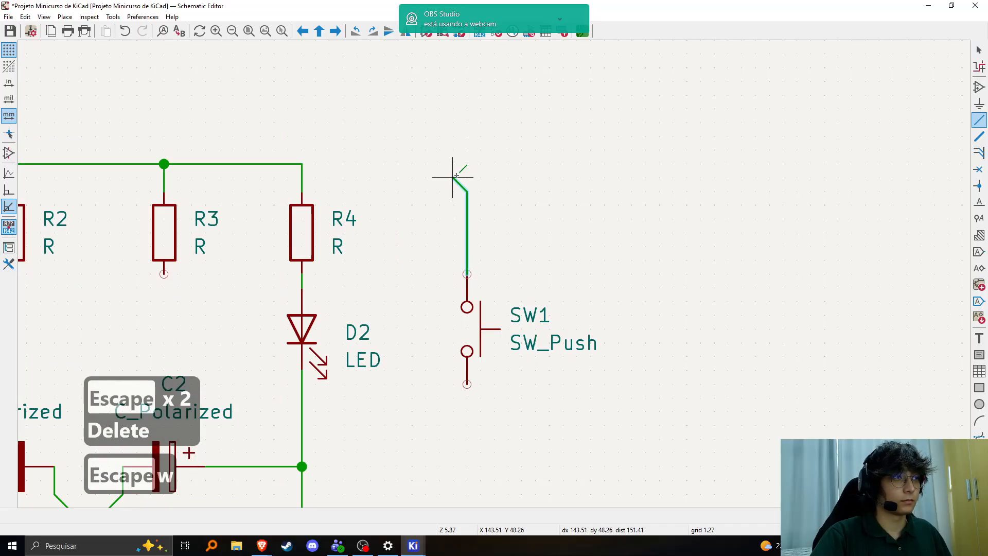
click(302, 164)
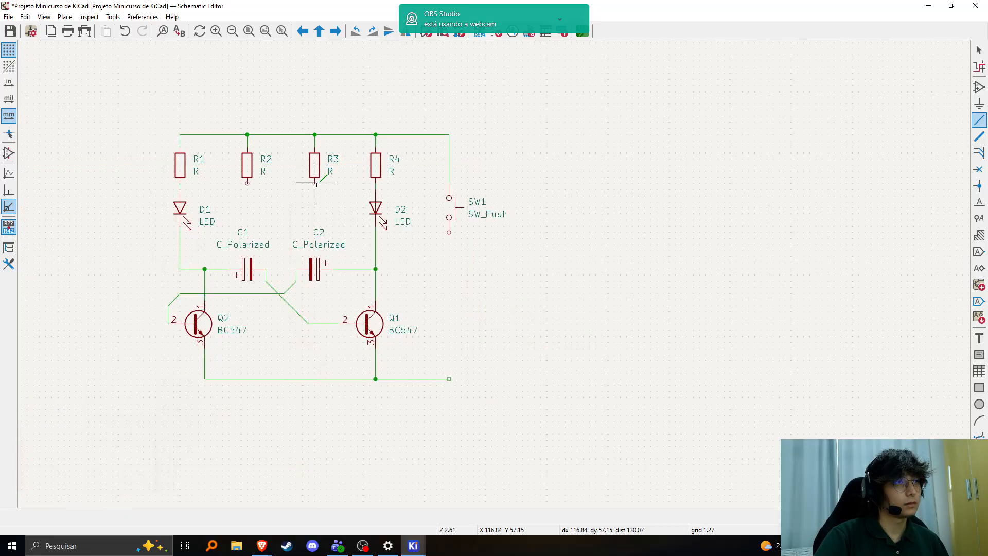
Wire R3's lower pin to Q1's base wire and R2's lower pin to Q2's base wire.
click(315, 183)
click(314, 324)
click(247, 183)
click(247, 293)
scroll(449, 379, up, 3)
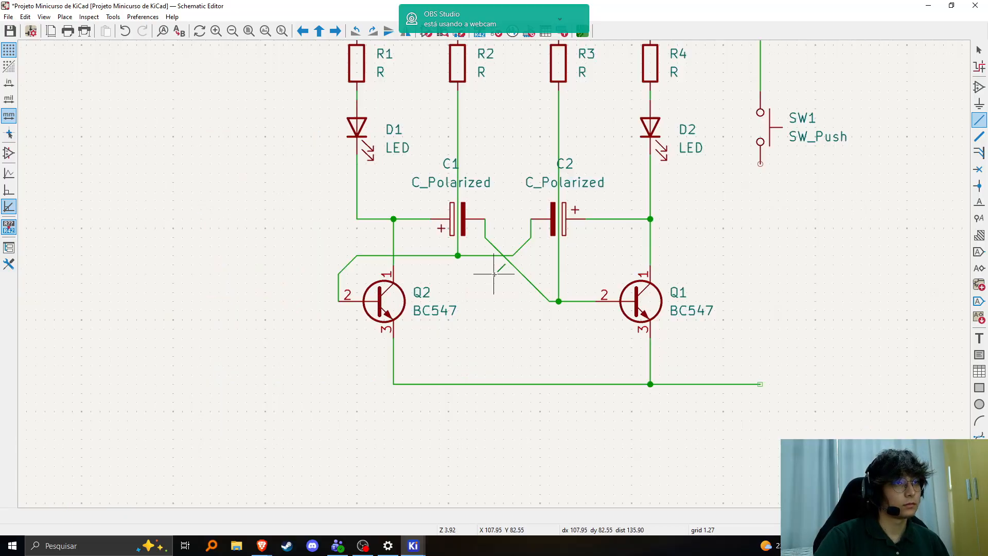
key(Escape)
Move C2 to the right of R3's vertical wire and straighten the wire at its negative terminal.
scroll(492, 273, down, 1)
middle_drag(337, 164, 429, 334)
key(m)
key(Escape)
key(Escape)
double_click(393, 283)
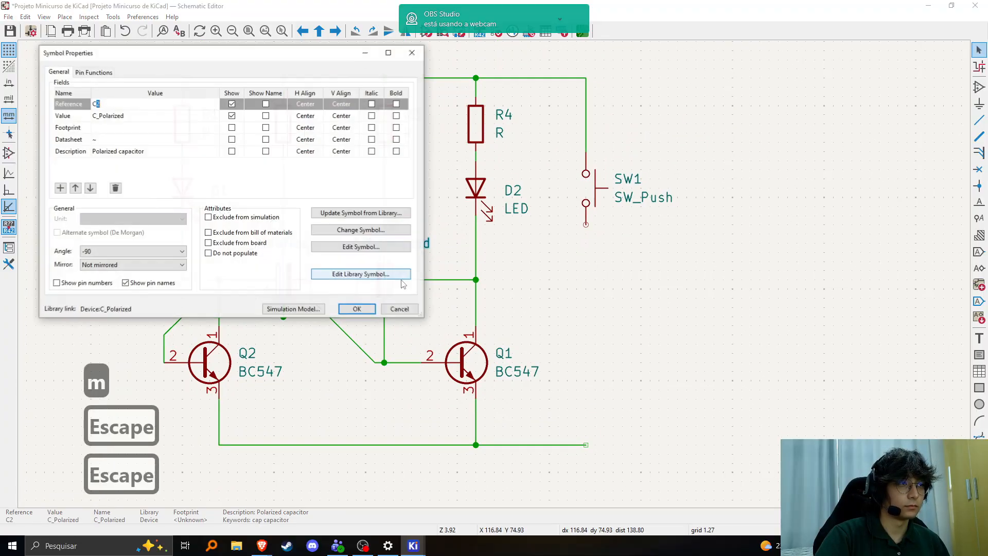
key(Escape)
drag(392, 283, 430, 283)
click(378, 283)
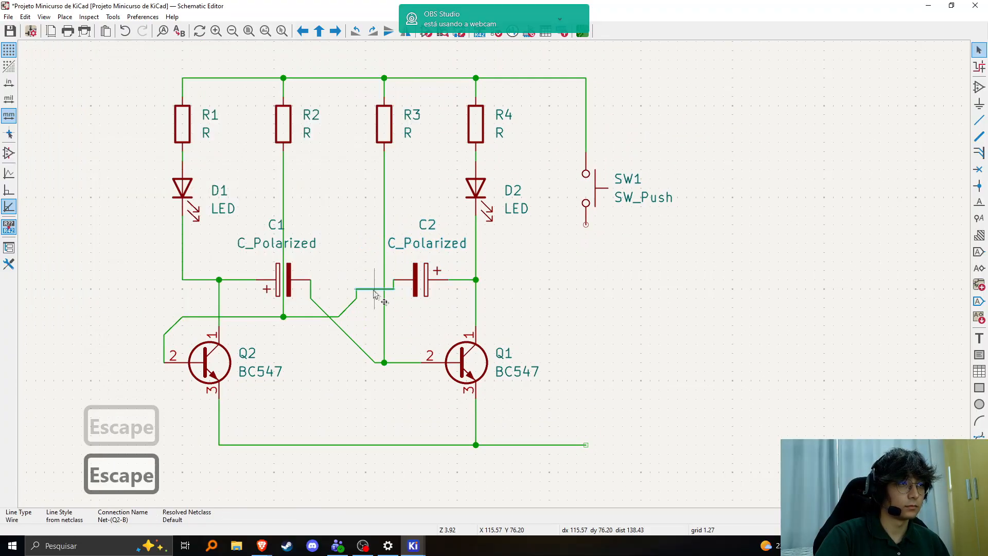
Move C1 to the left of R2's vertical wire and straighten the wire at its negative terminal.
click(281, 280)
drag(281, 281, 244, 283)
click(304, 290)
drag(303, 290, 307, 282)
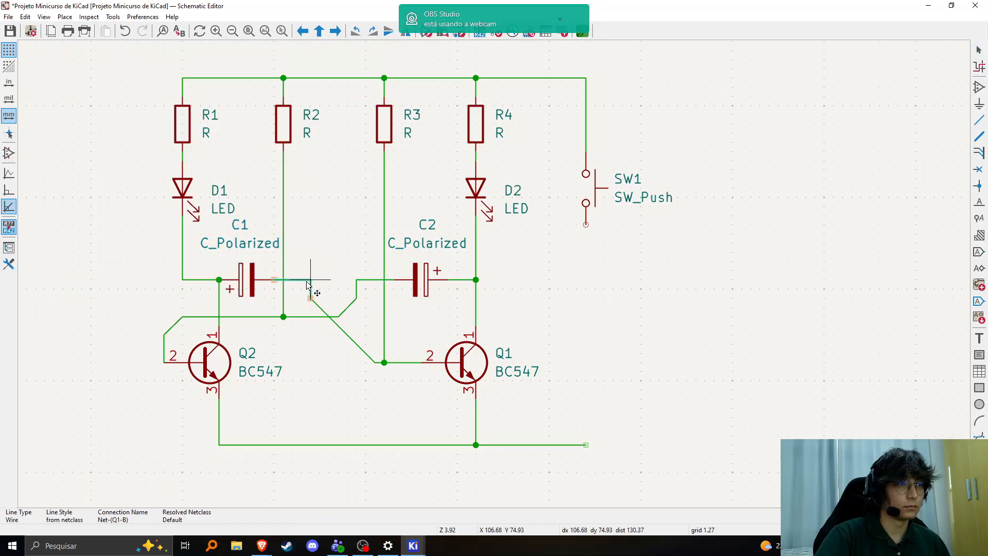
Try to shift the diagonal wire between C1 and Q1's base, and undo the change.
click(344, 315)
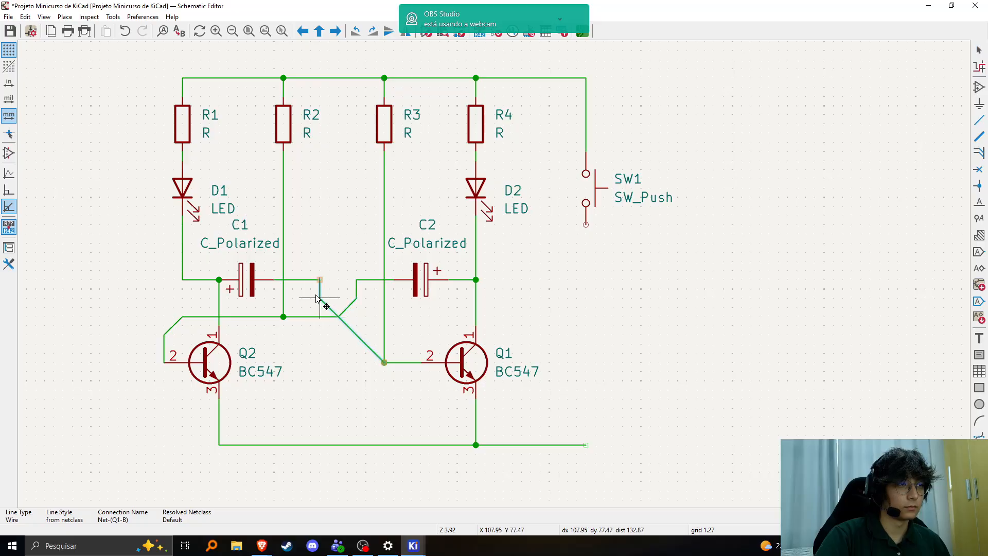
key(ctrl+z)
key(ctrl+z)
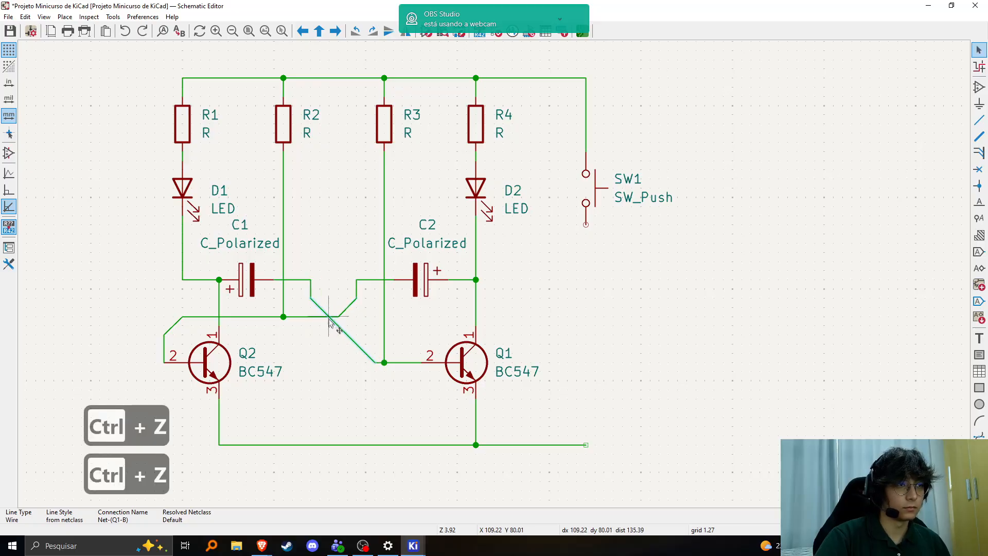
drag(352, 305, 360, 302)
middle_drag(265, 309, 240, 297)
middle_drag(287, 238, 293, 261)
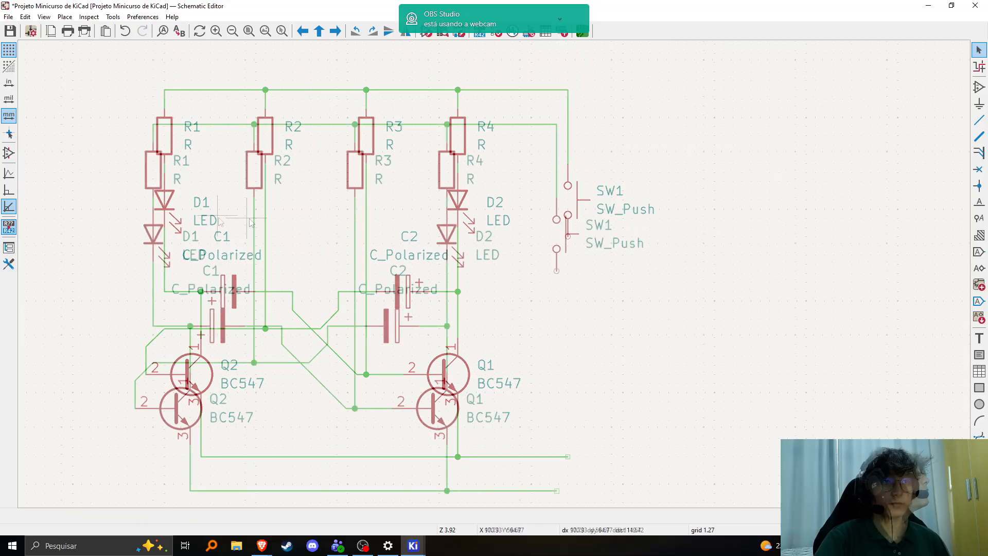
middle_drag(249, 207, 217, 199)
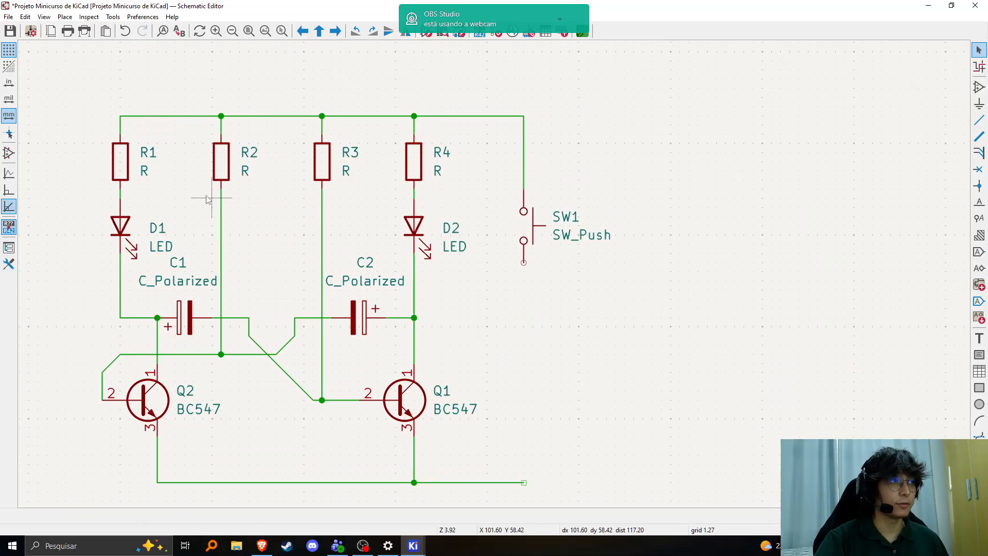
right_click(122, 158)
key(Escape)
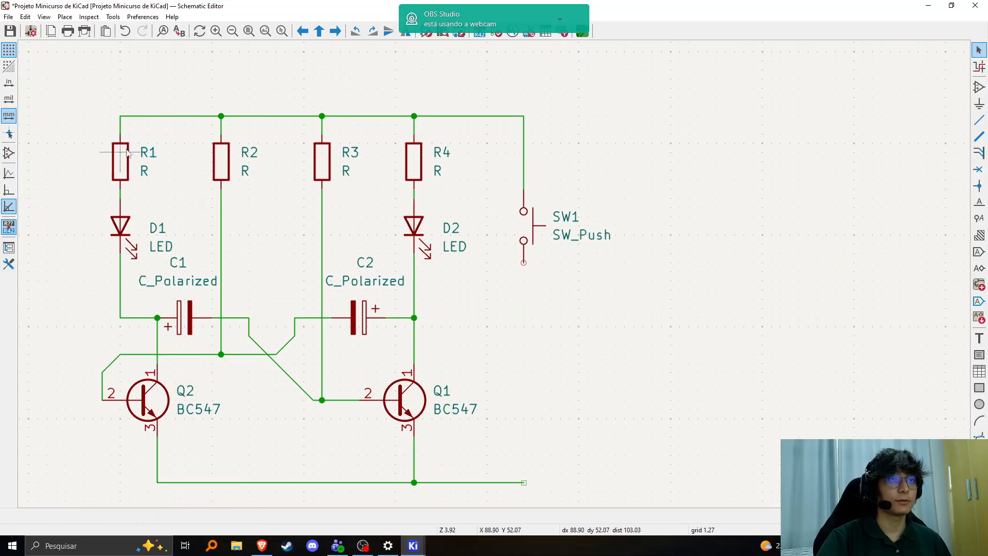
Set the value of resistor R1 to 470 in its symbol properties.
double_click(126, 169)
drag(522, 170, 418, 182)
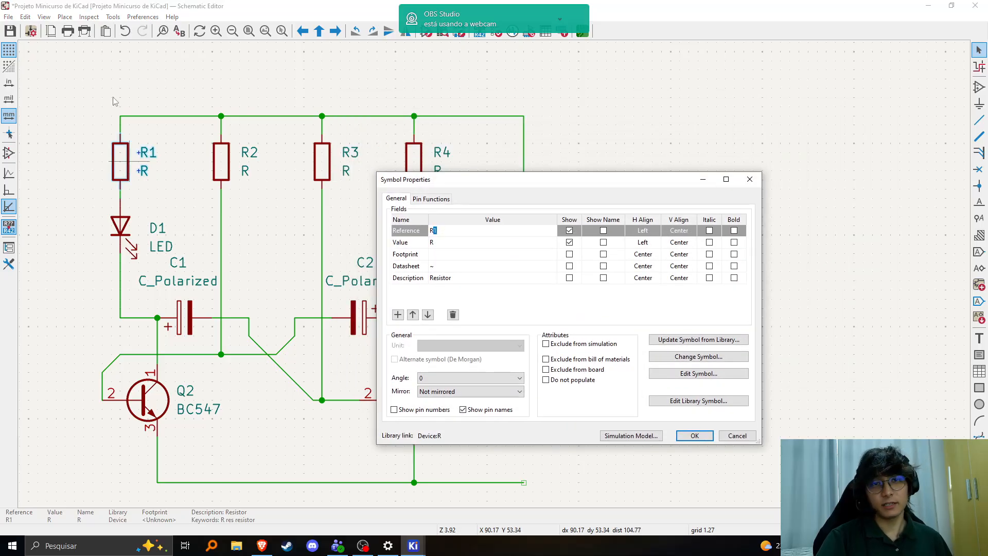
drag(492, 183, 459, 177)
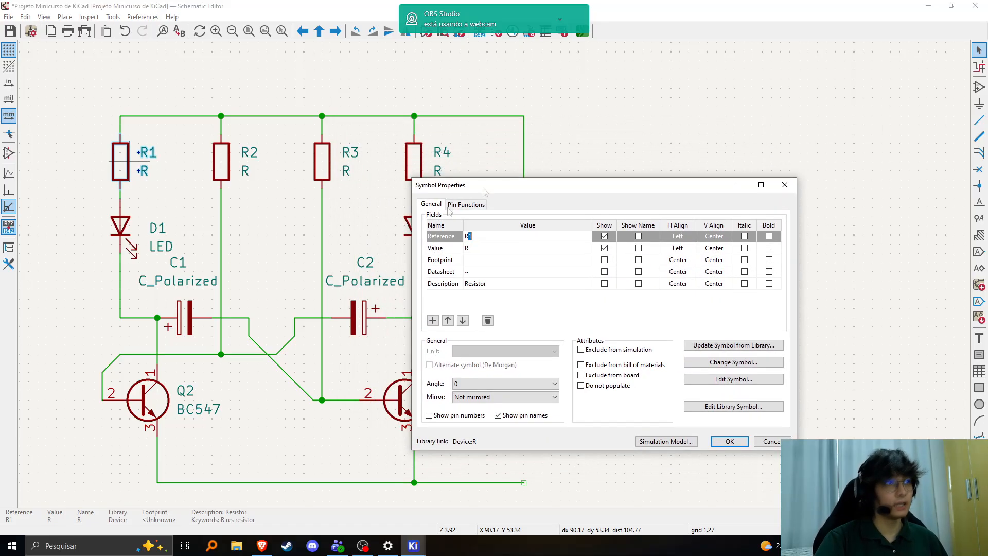
drag(465, 196, 449, 163)
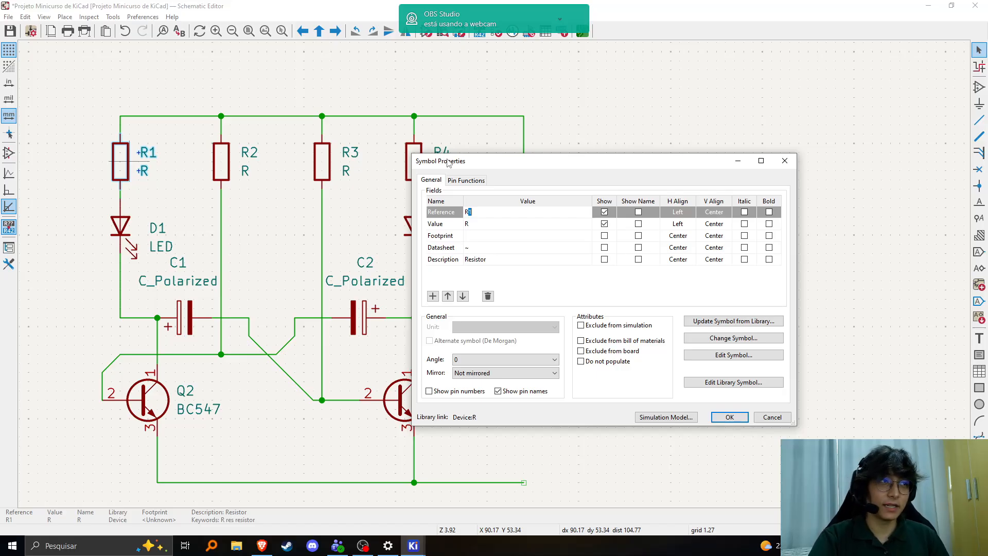
drag(448, 163, 445, 182)
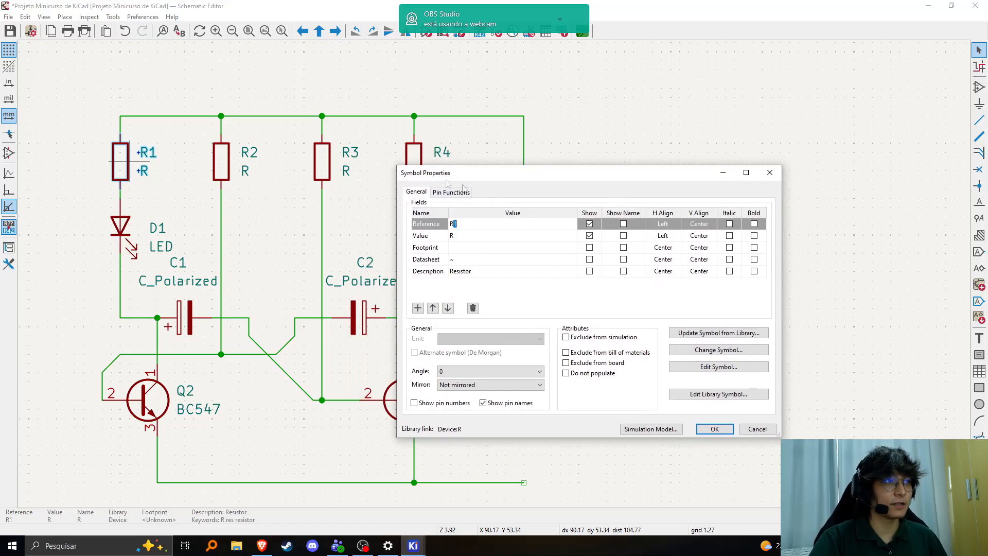
drag(579, 176, 535, 180)
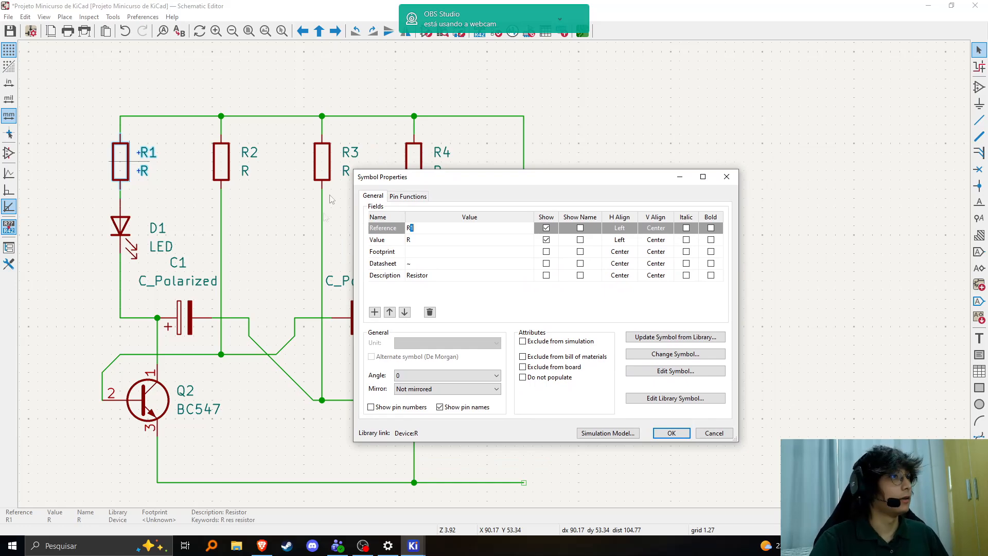
drag(421, 181, 324, 176)
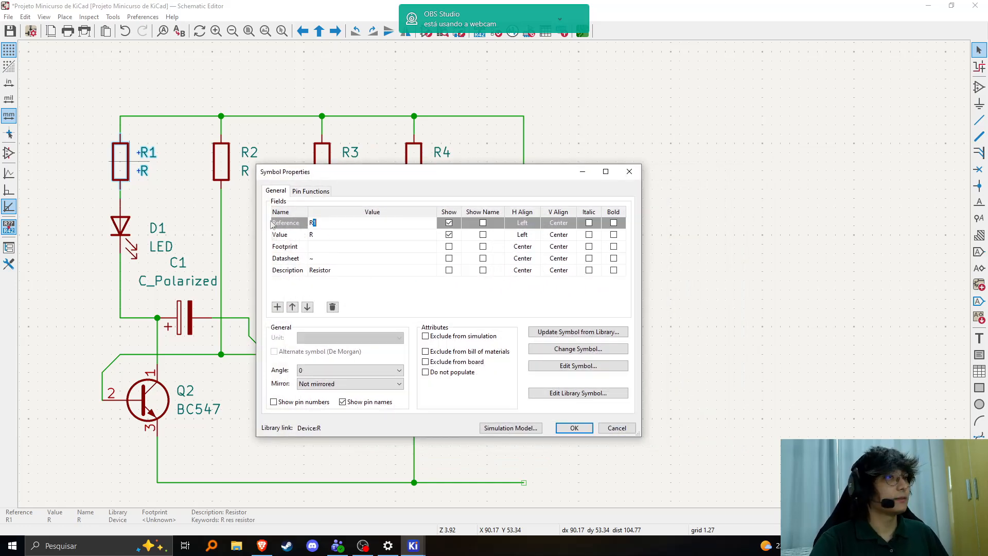
drag(315, 178, 303, 178)
click(315, 232)
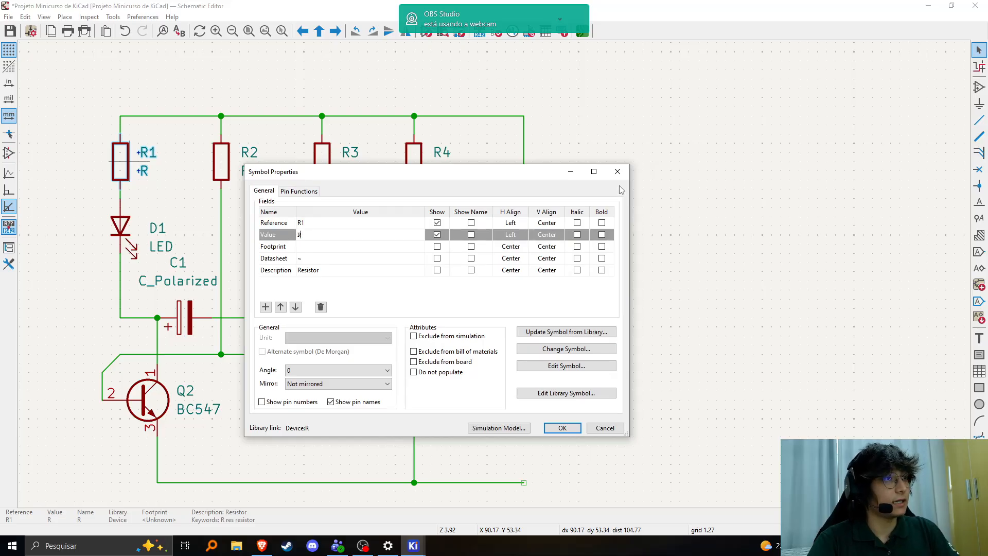
key(Left)
key(Left)
text(470)
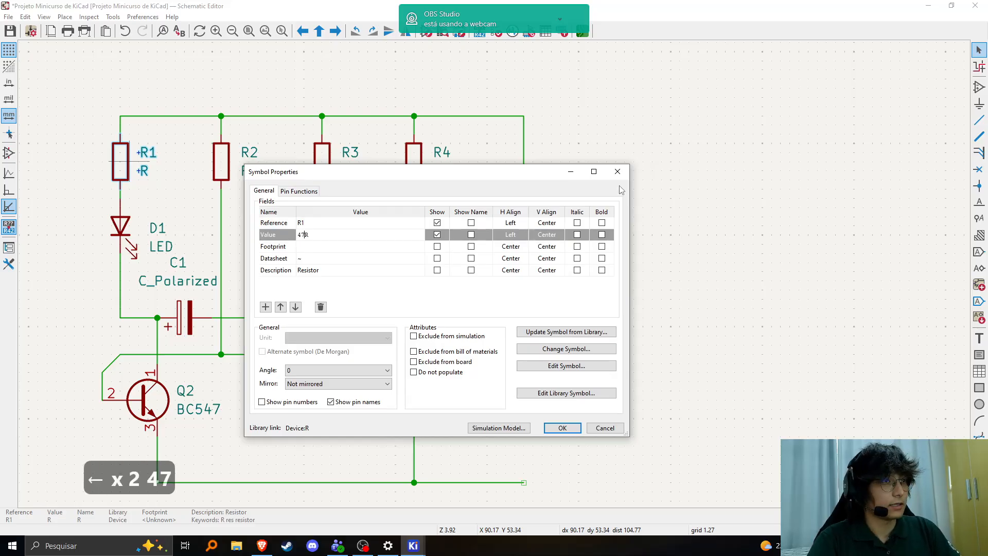
key(Delete)
key(Return)
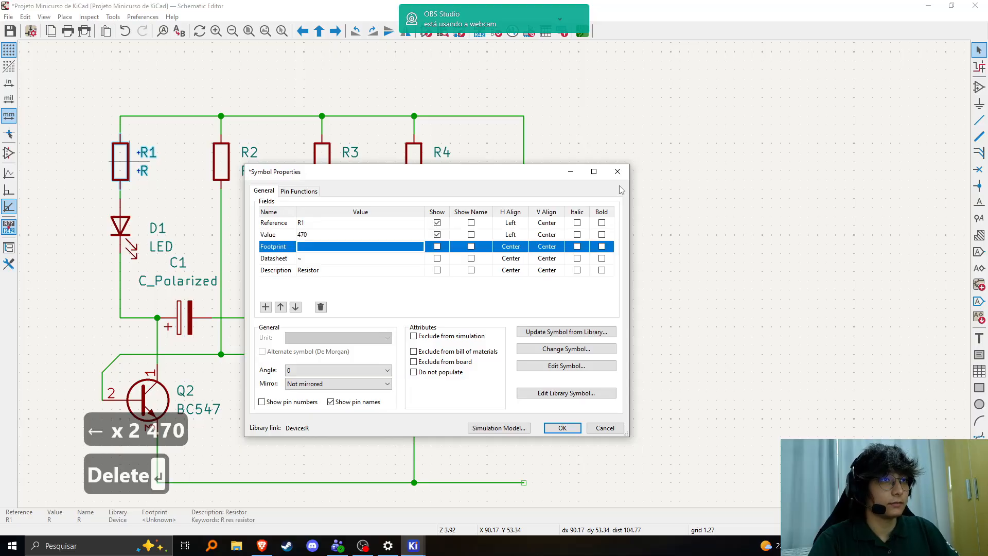
click(562, 428)
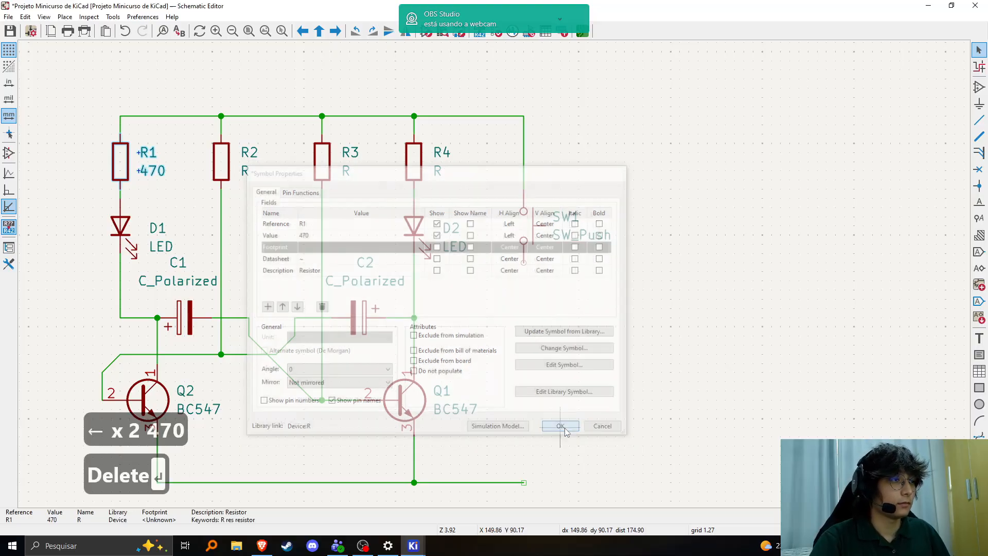
Set the value of resistor R2 to 10K in its symbol properties.
double_click(239, 185)
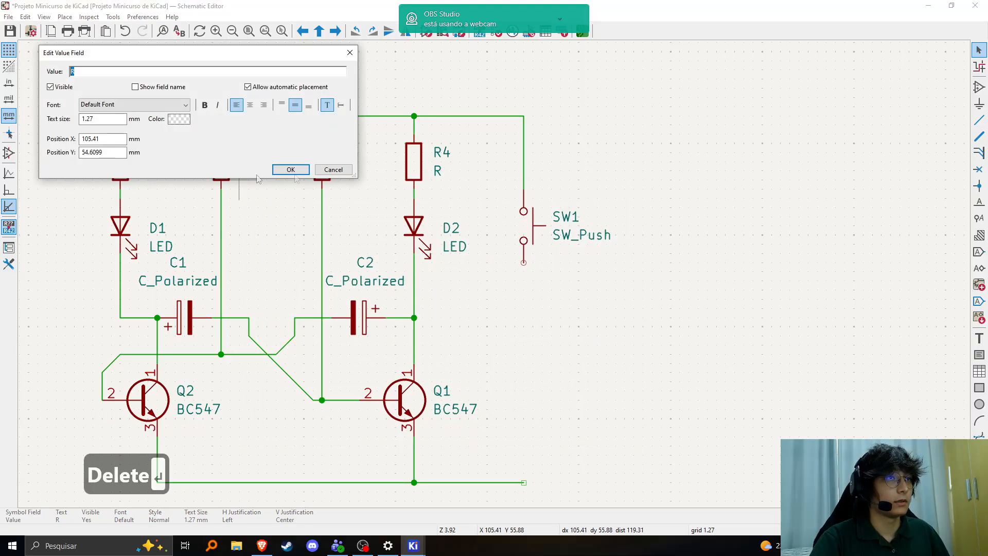
click(333, 170)
click(210, 164)
double_click(210, 164)
click(312, 233)
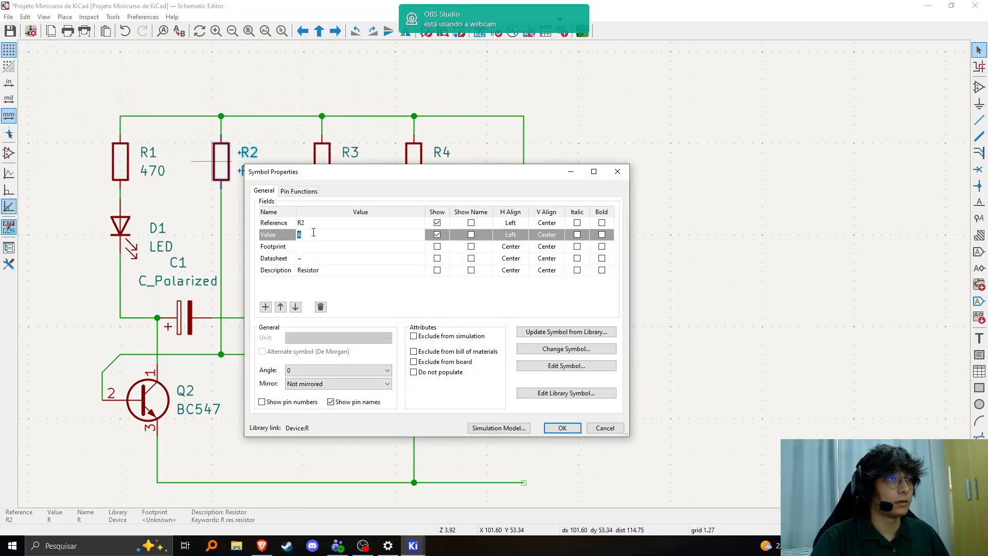
text(10K)
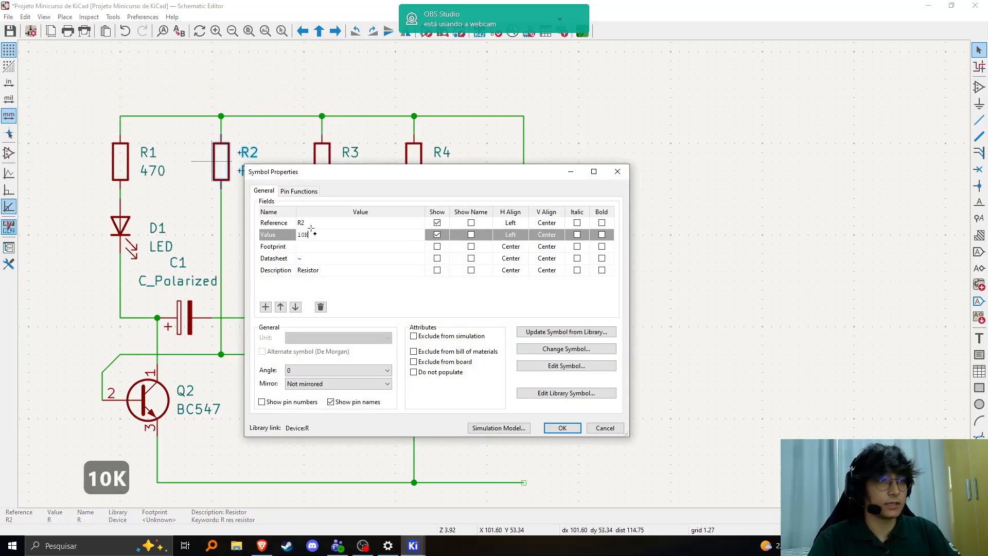
key(Return)
click(562, 428)
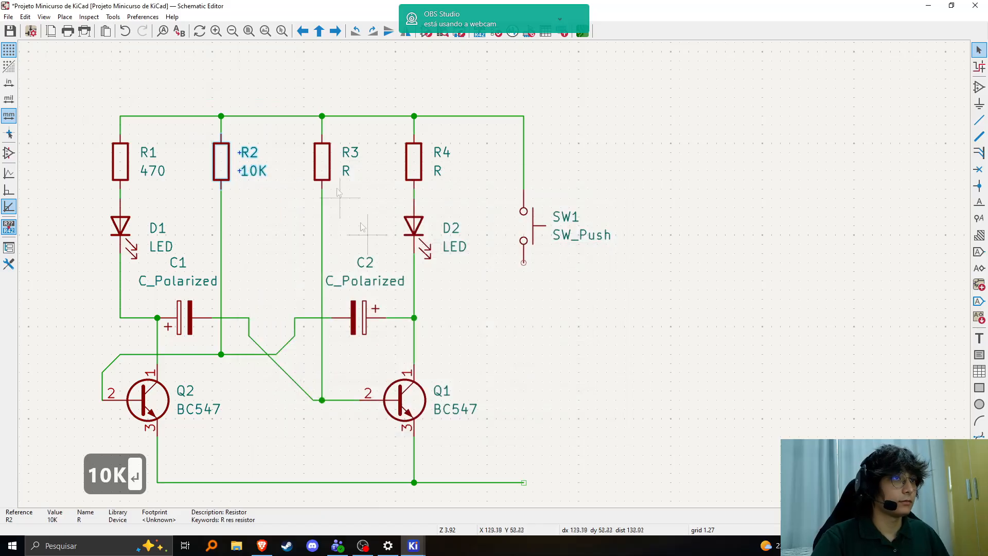
Set the value of resistor R3 to 10K in its symbol properties.
double_click(321, 163)
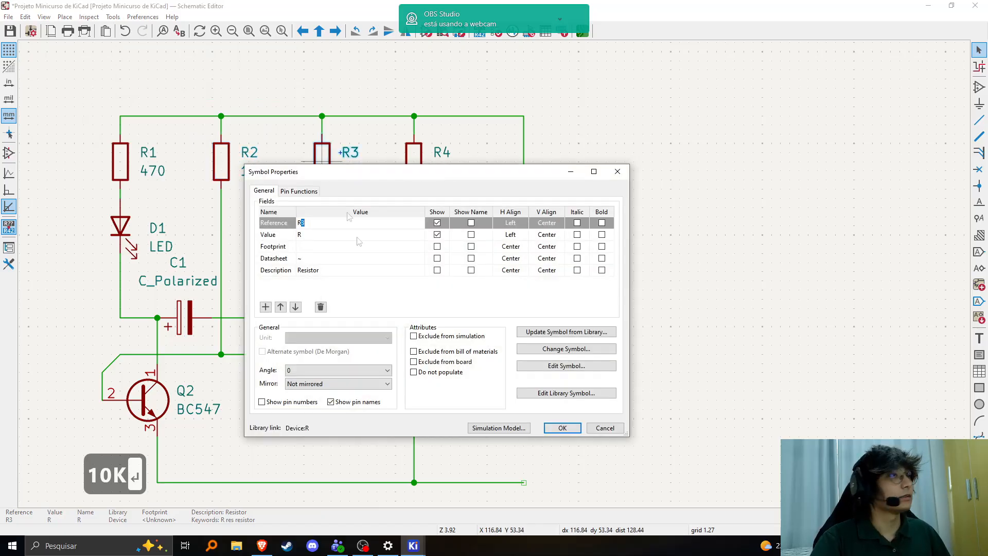
click(320, 235)
text(110K)
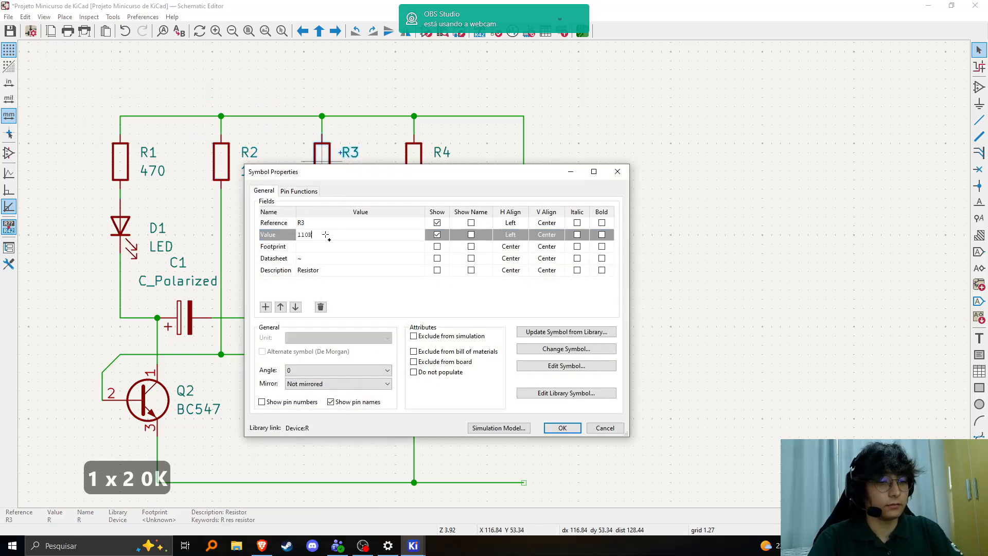
key(Return)
click(319, 237)
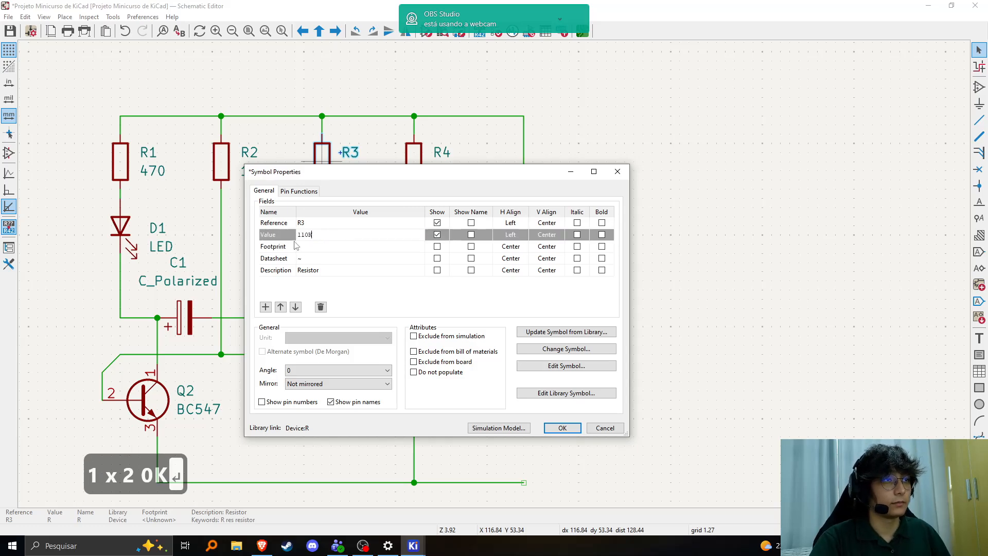
key(Left)
key(Left)
key(BackSpace)
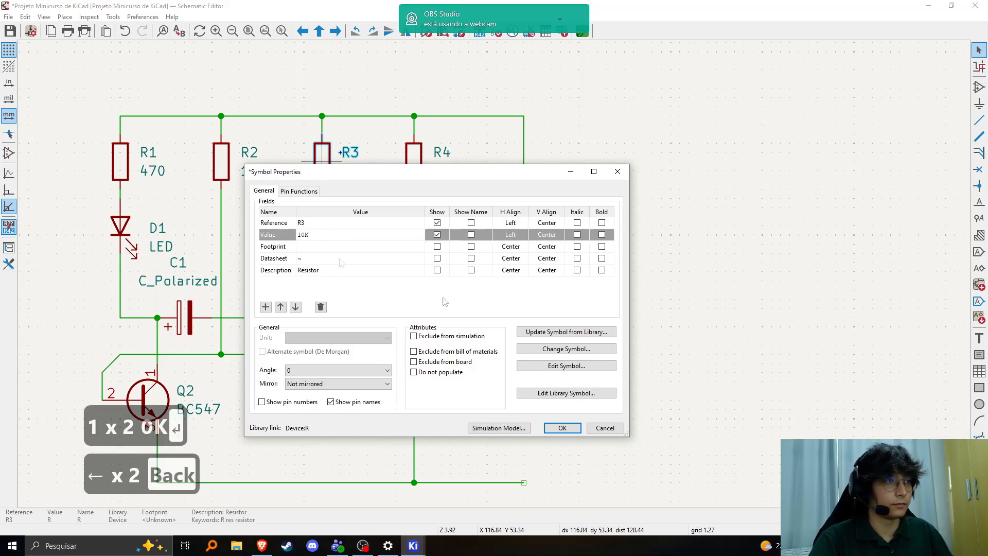
click(571, 431)
Set the value of resistor R4 to 470 in its symbol properties.
click(415, 161)
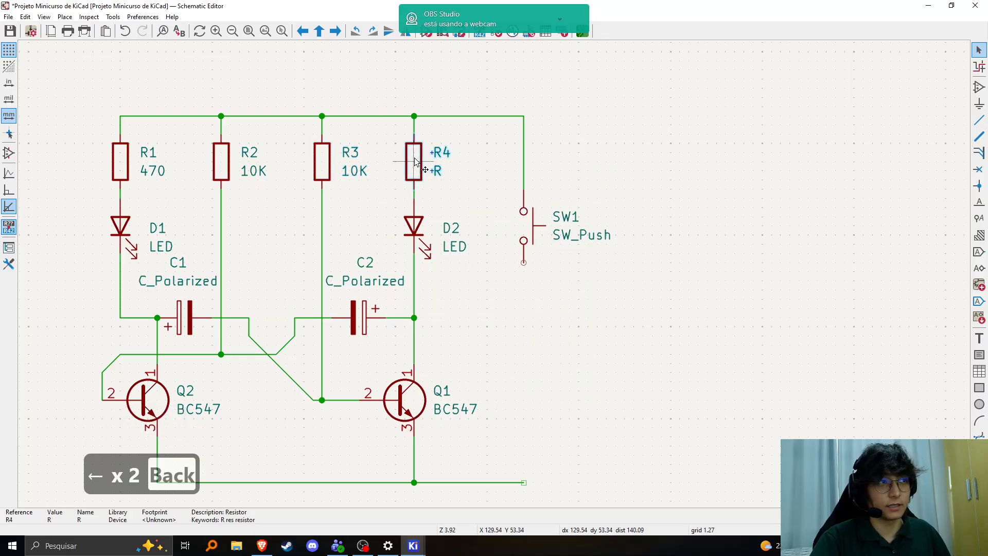
double_click(415, 161)
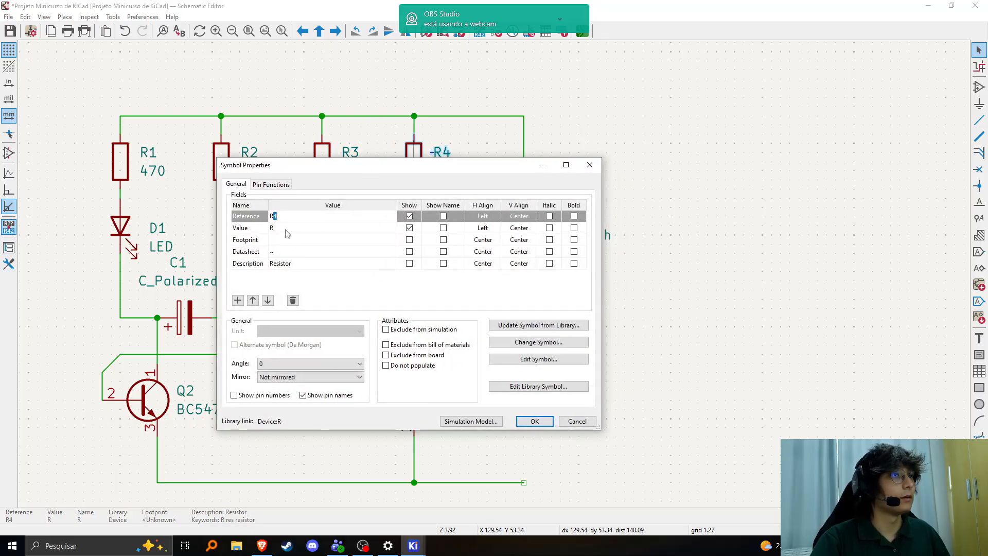
click(286, 228)
key(BackSpace)
text(470)
key(Return)
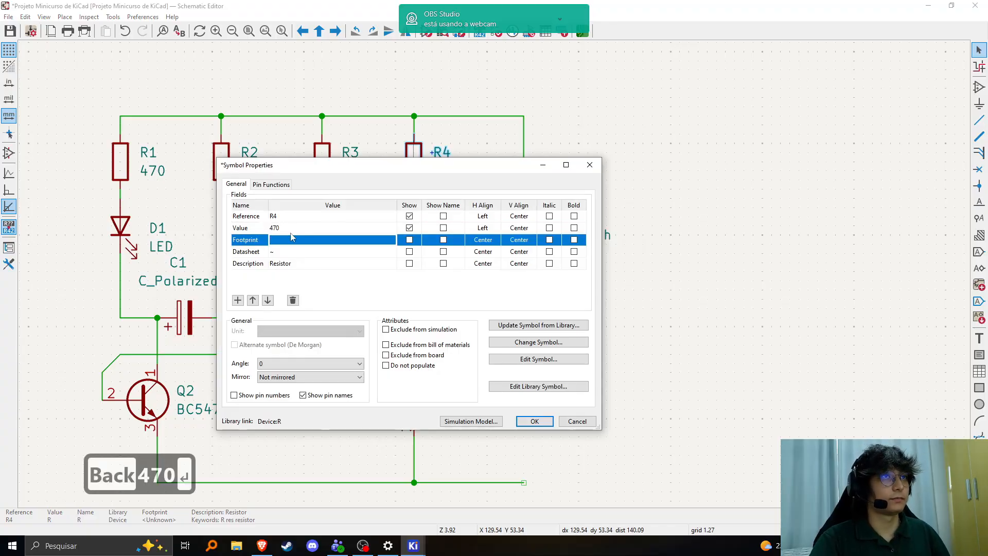
click(534, 421)
Change the value of diode D1 to "LED vermelho" in its symbol properties.
middle_drag(503, 344, 541, 379)
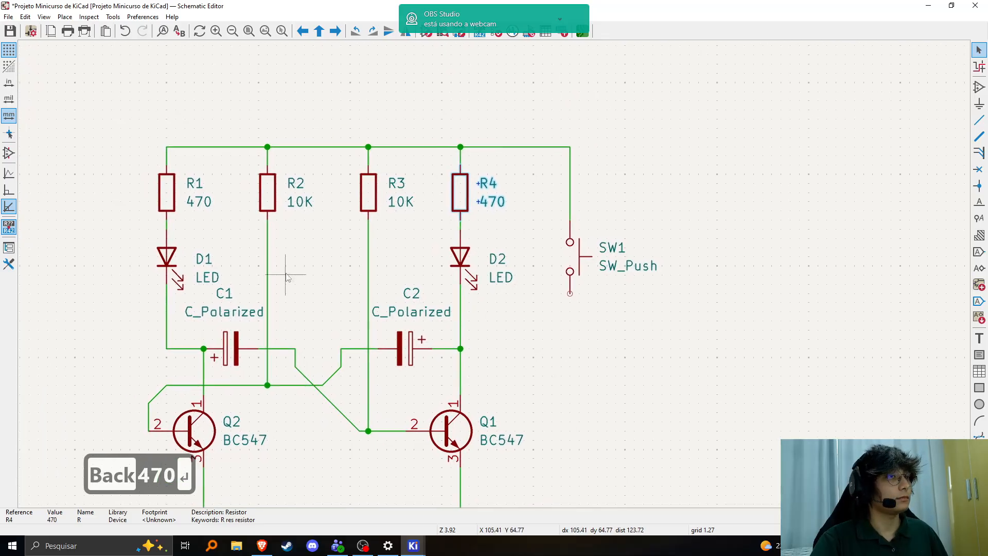
middle_drag(287, 275, 276, 218)
double_click(155, 202)
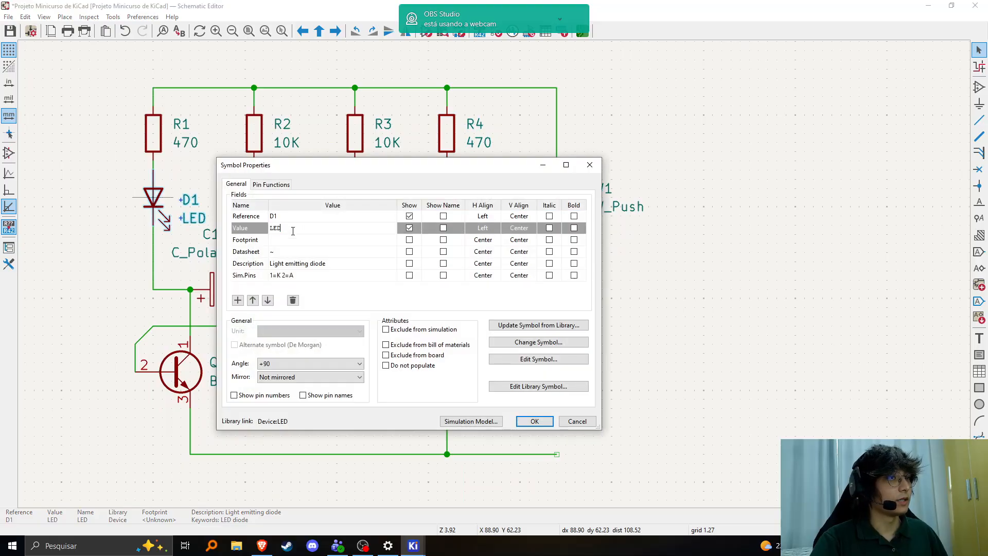
text(A)
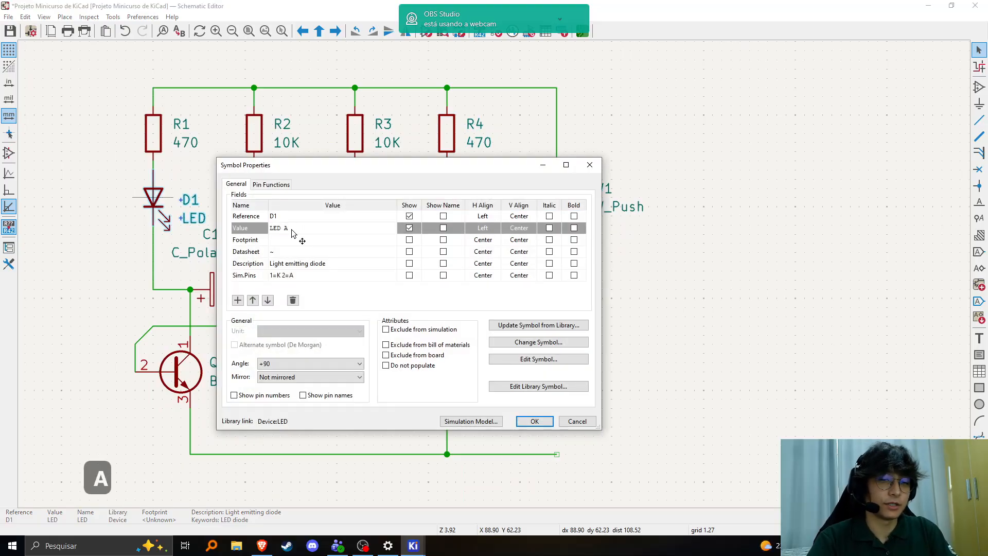
key(BackSpace)
text(vermelho)
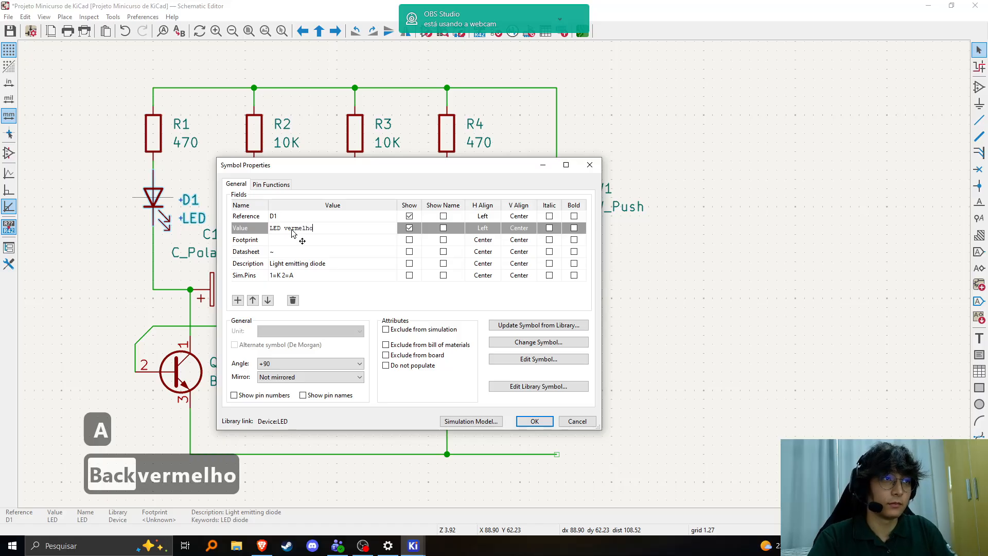
click(535, 421)
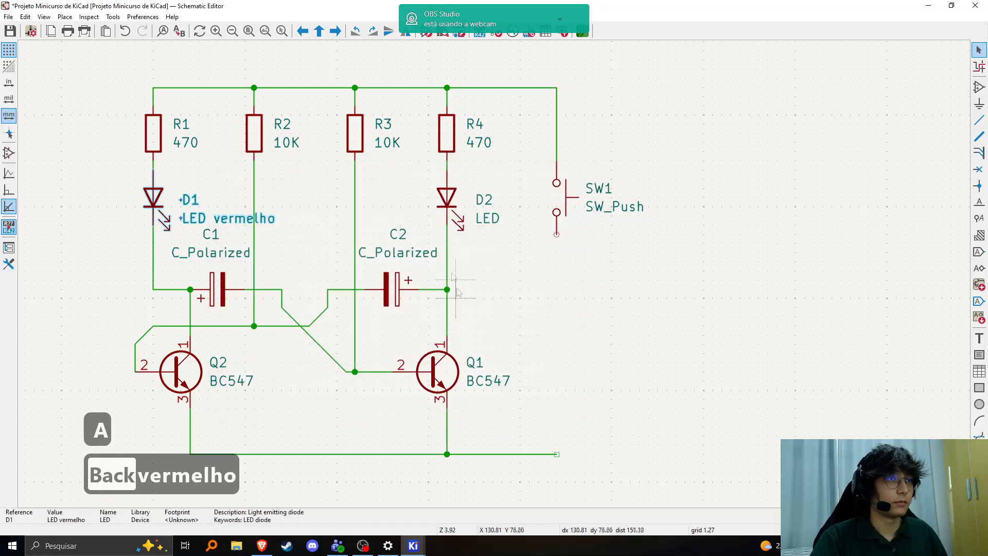
Change the value of diode D2 to "LED Verde" in its symbol properties.
double_click(447, 199)
click(281, 230)
text(Verde)
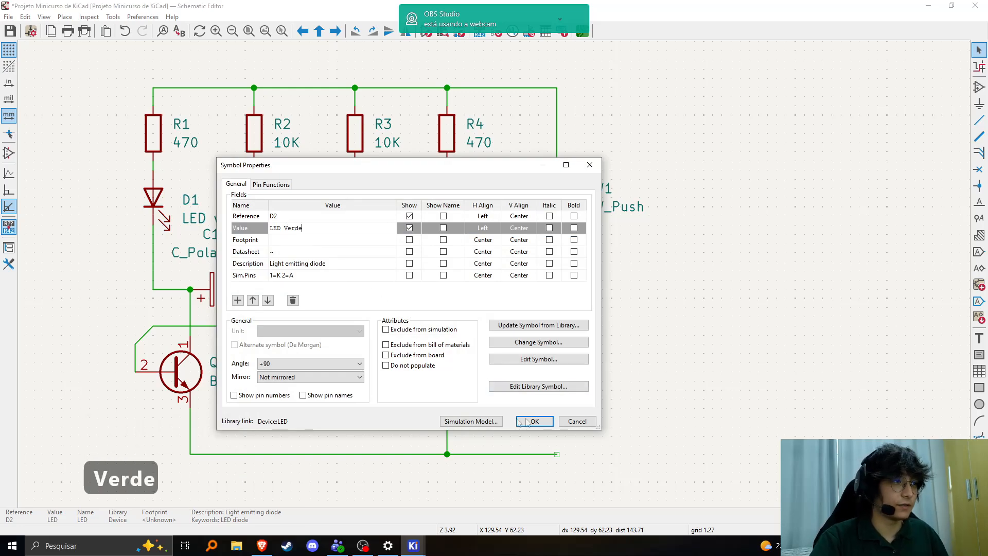
click(520, 421)
Capitalize the colour word in D1's value so it reads "LED Vermelho".
double_click(258, 219)
click(287, 231)
key(BackSpace)
text(V)
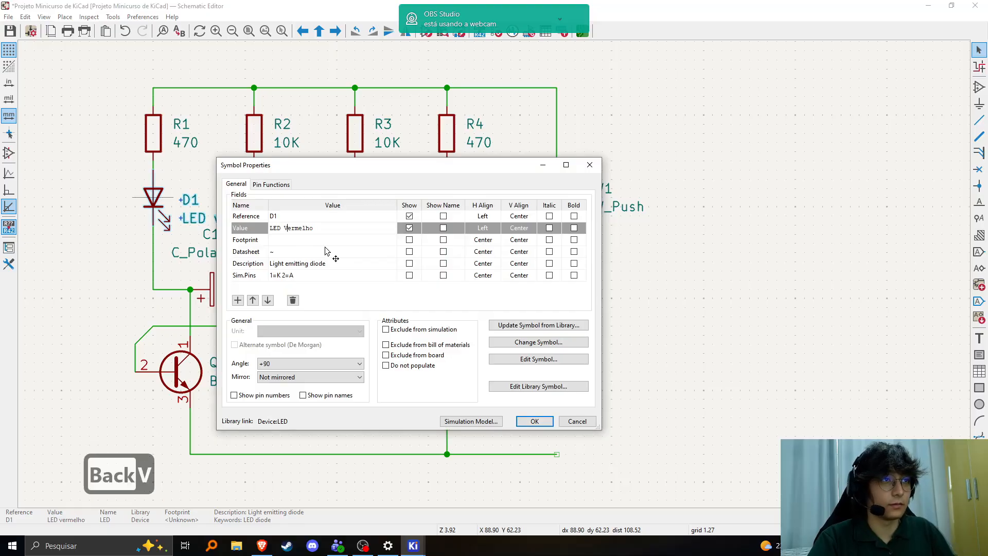
click(532, 420)
Set the value of capacitor C2 to 100u in its symbol properties.
scroll(600, 346, down, 1)
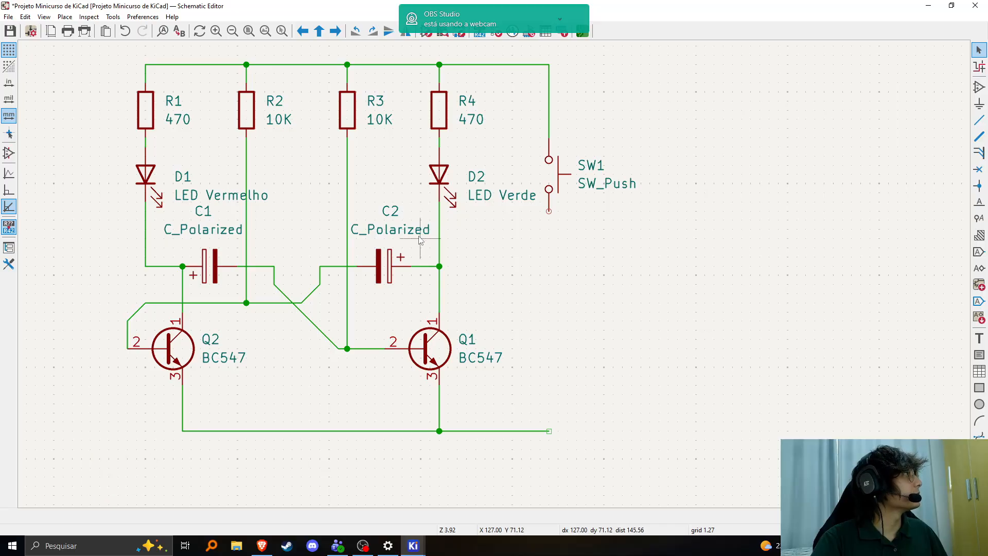
double_click(387, 263)
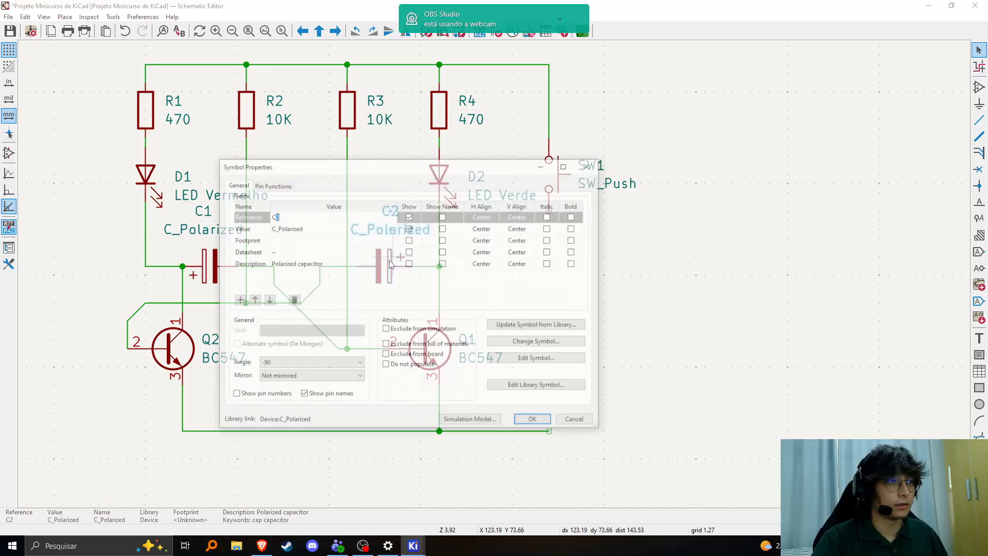
click(332, 228)
click(303, 243)
click(320, 228)
click(317, 239)
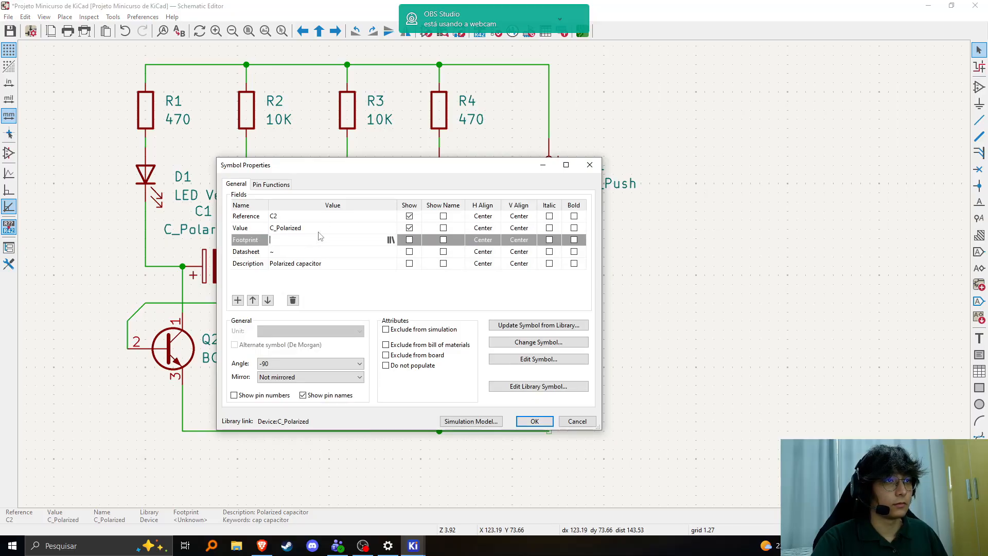
click(320, 229)
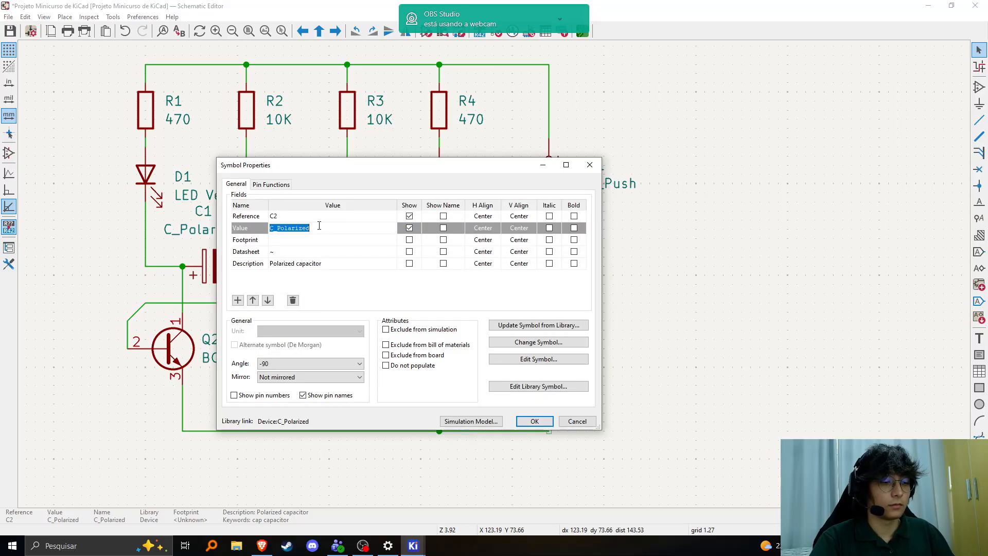
text(100u)
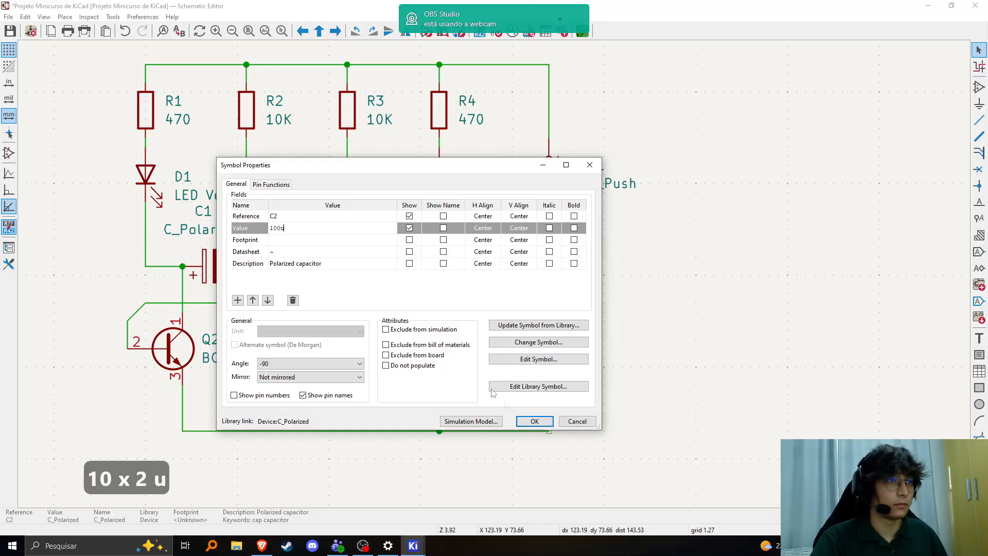
click(535, 421)
Set the value of capacitor C1 to 100u in its symbol properties.
double_click(205, 265)
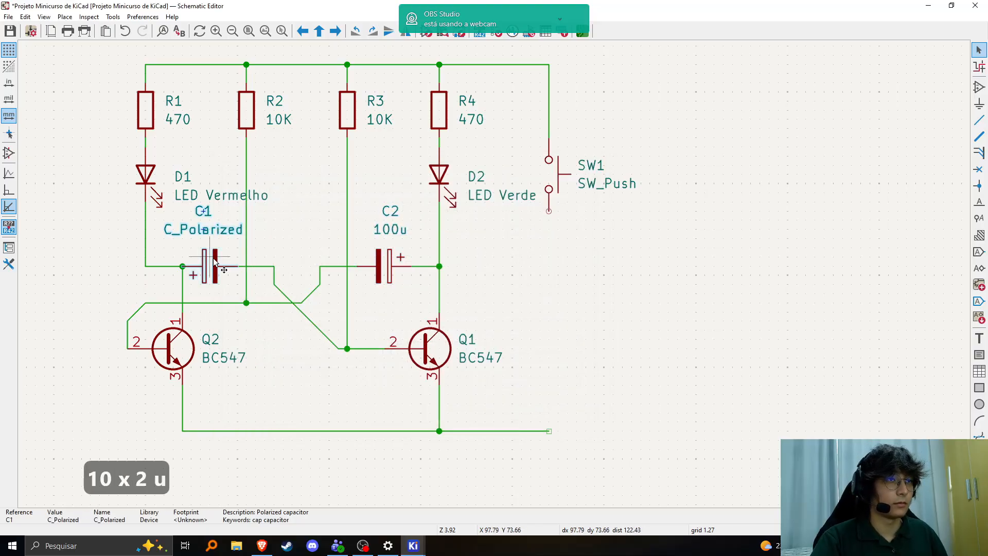
click(307, 231)
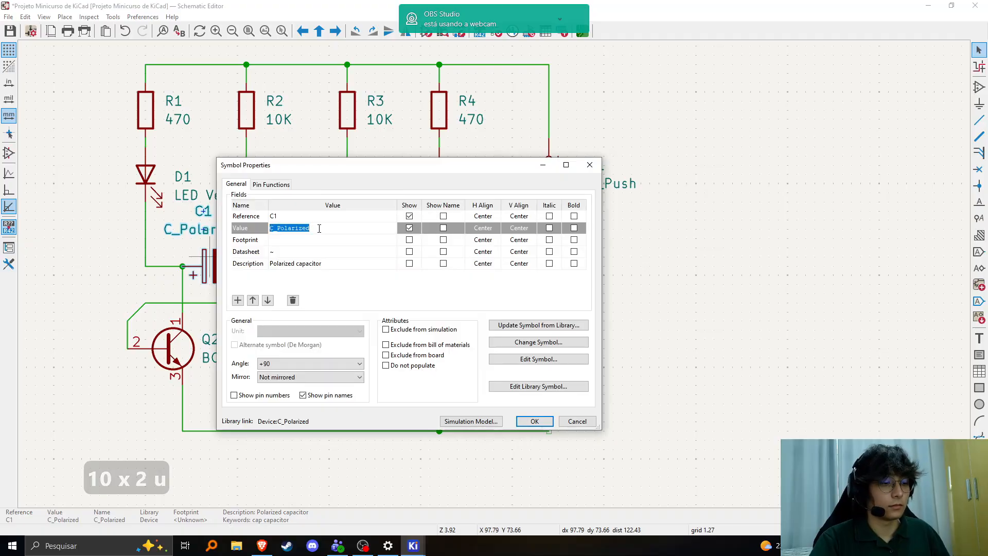
text(100u)
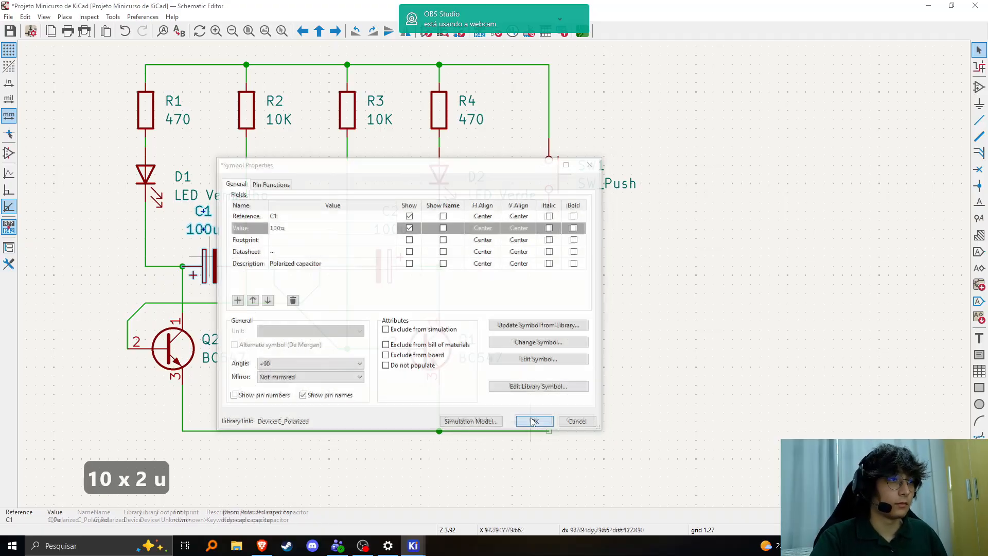
click(535, 421)
Check the value field of transistor Q2 in its symbol properties and leave without changes.
scroll(440, 302, down, 2)
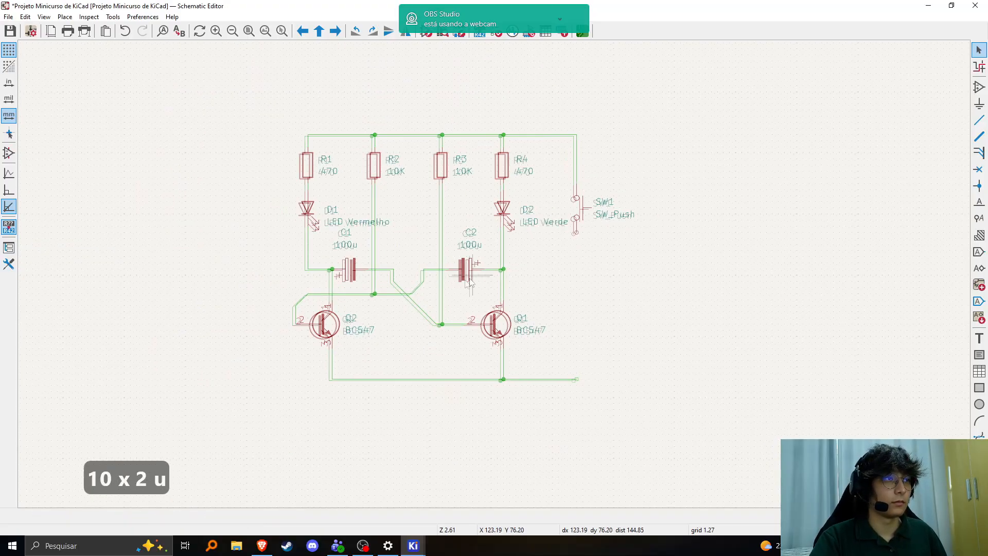
scroll(373, 306, up, 2)
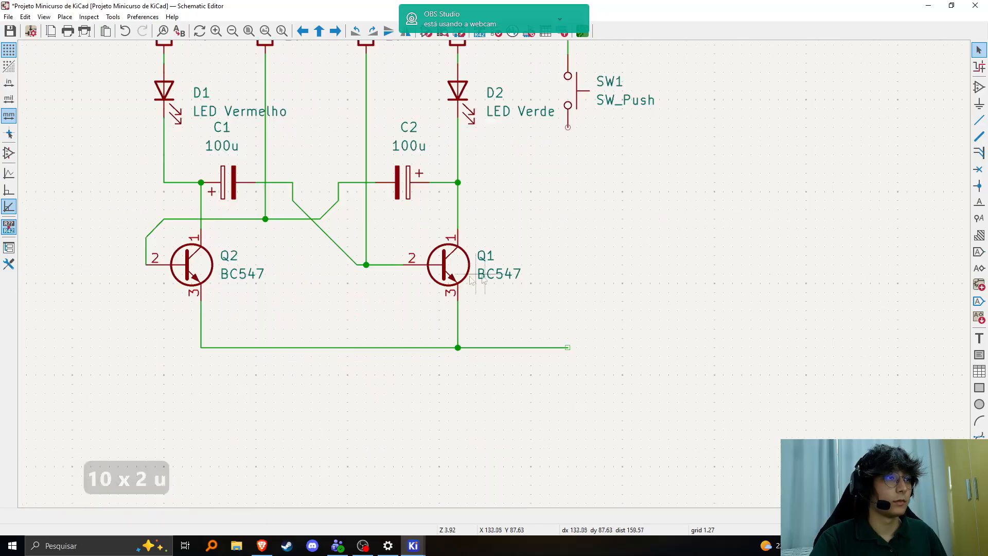
double_click(182, 304)
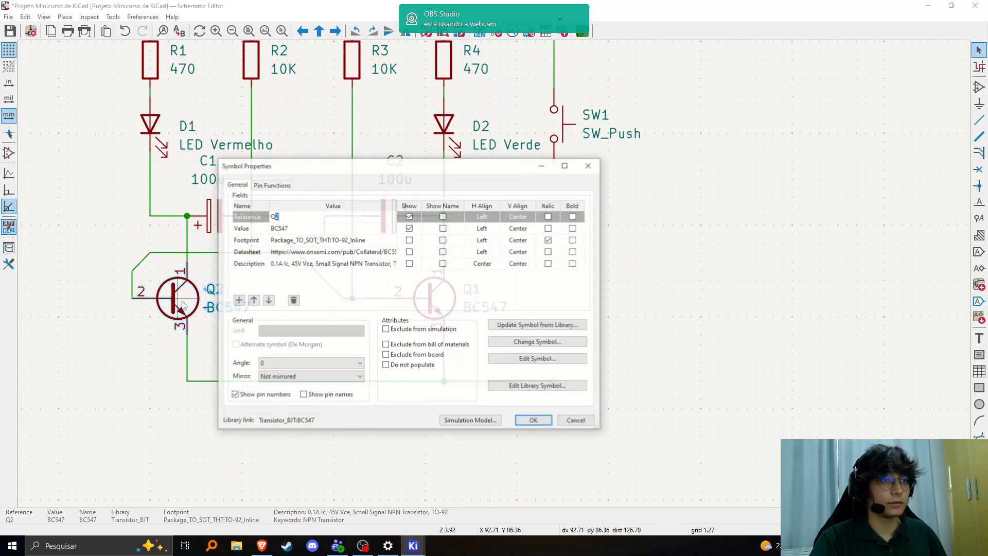
click(277, 231)
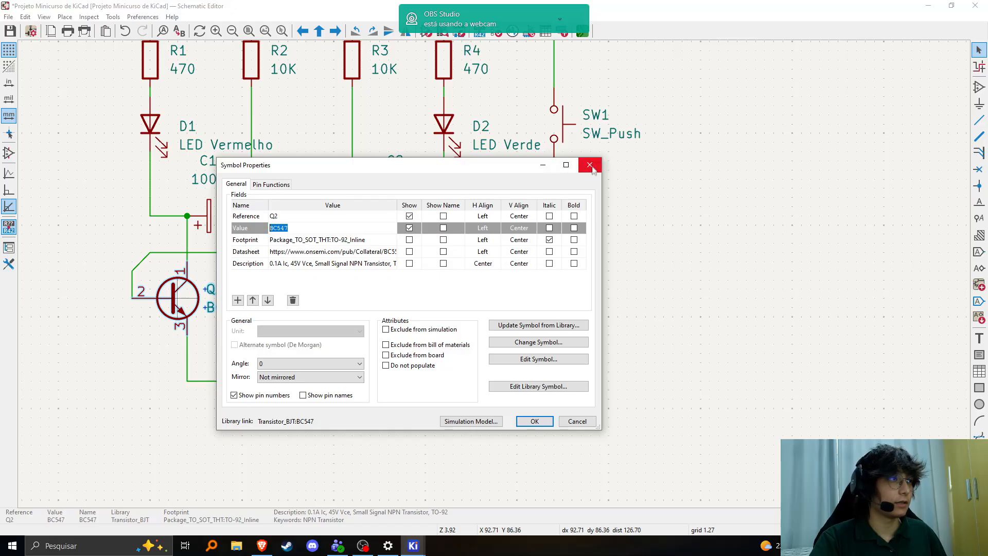
click(572, 421)
scroll(567, 350, down, 2)
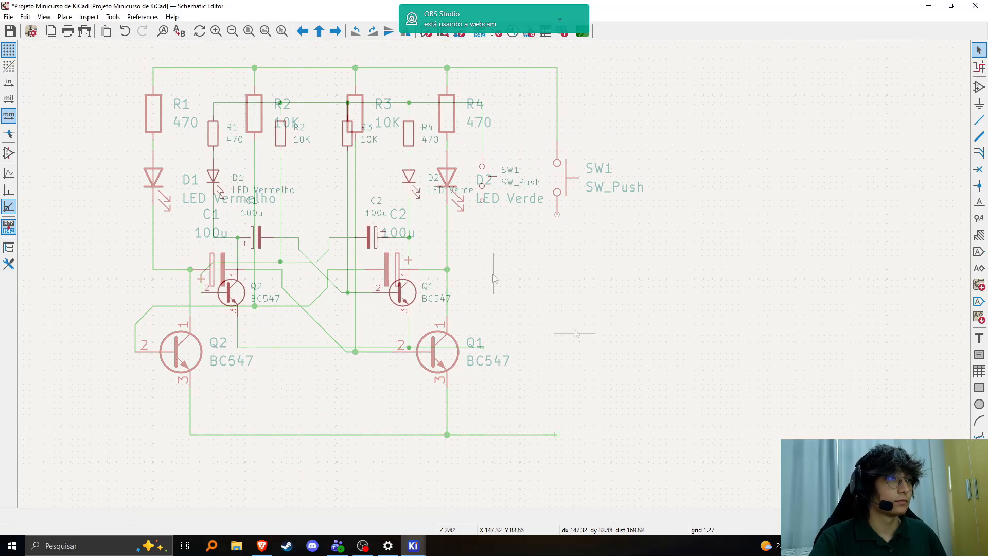
scroll(448, 246, up, 2)
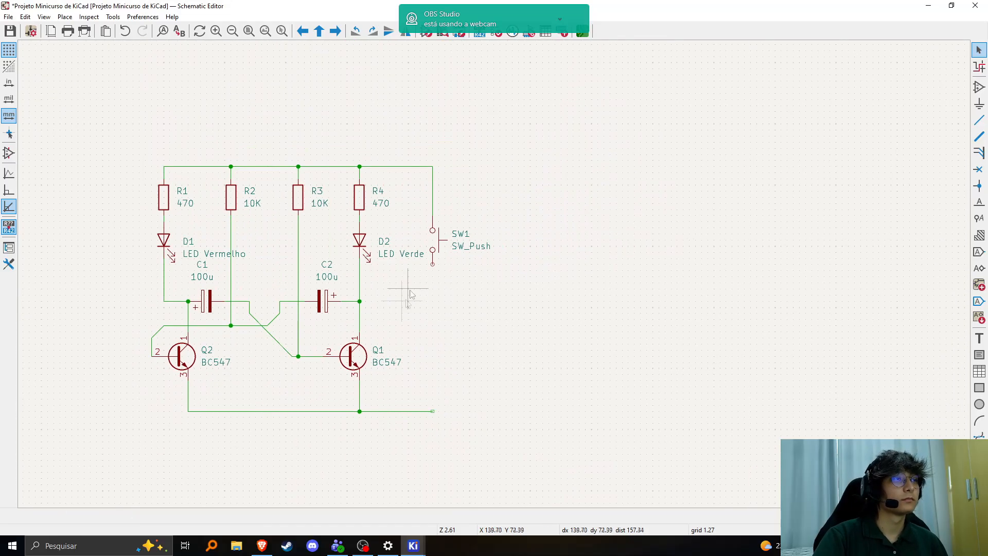
key(w)
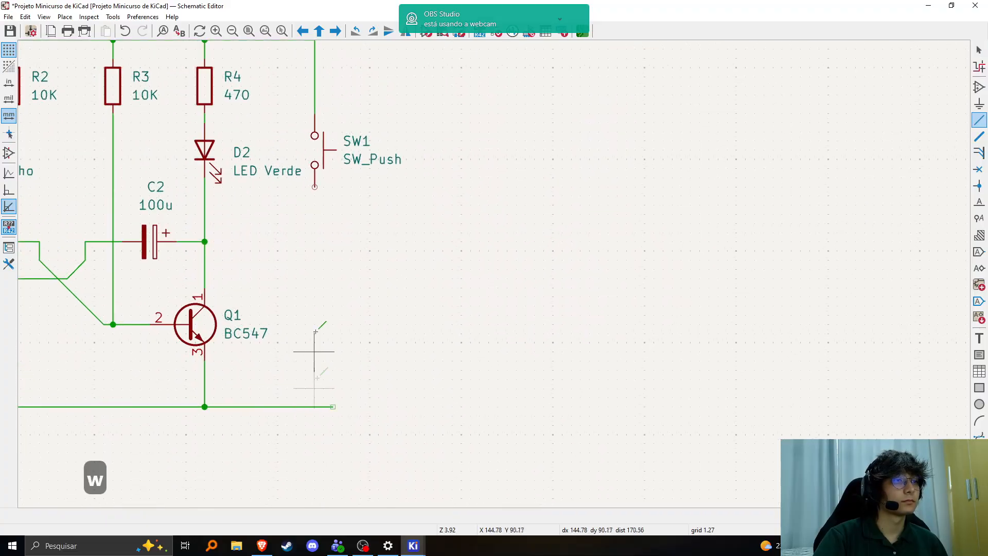
key(Escape)
scroll(341, 260, down, 2)
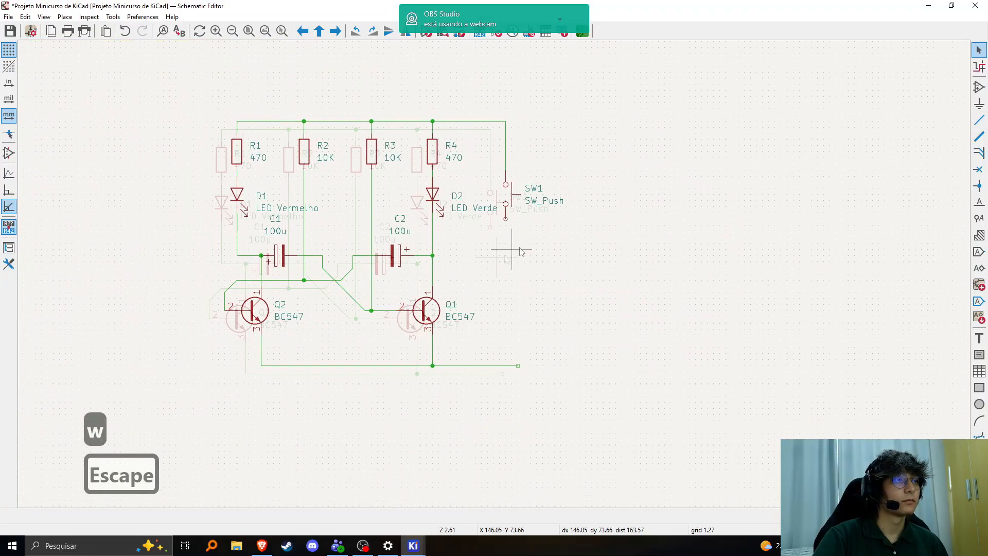
middle_drag(547, 269, 502, 243)
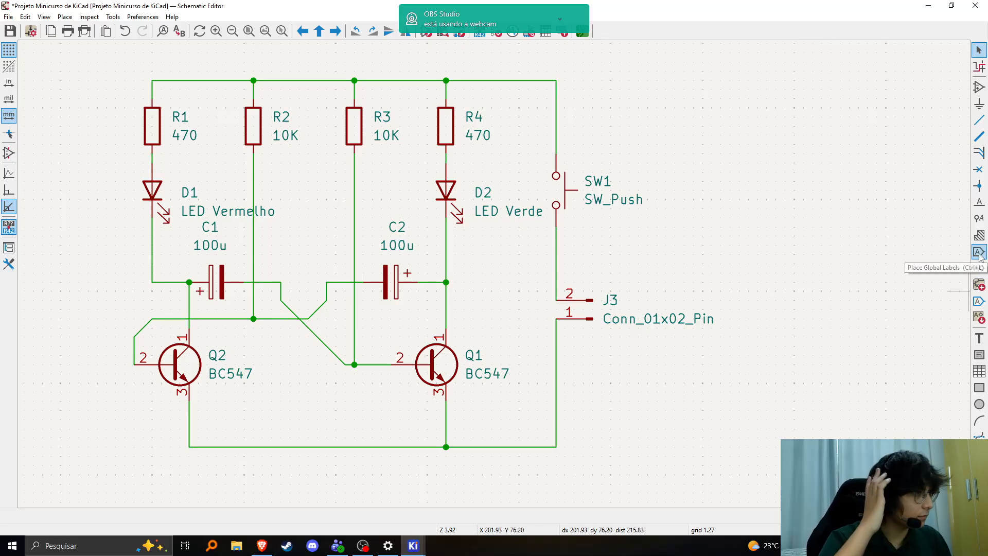
middle_drag(556, 246, 576, 263)
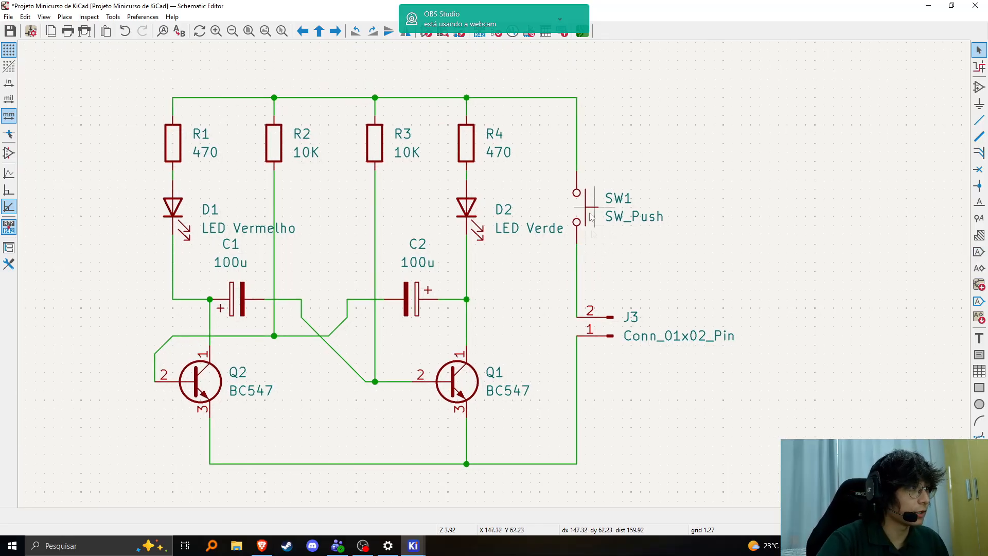
middle_drag(628, 276, 654, 293)
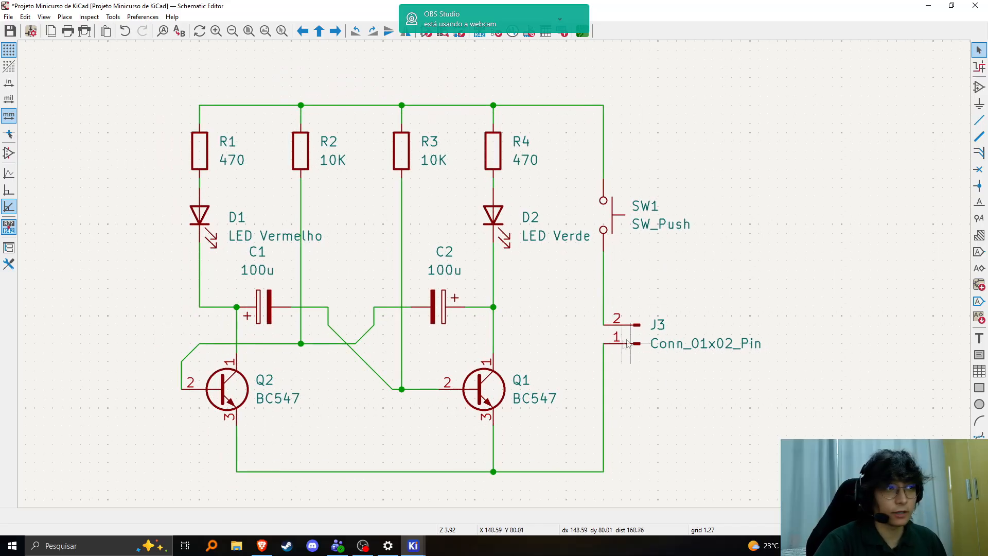
middle_drag(690, 397, 667, 410)
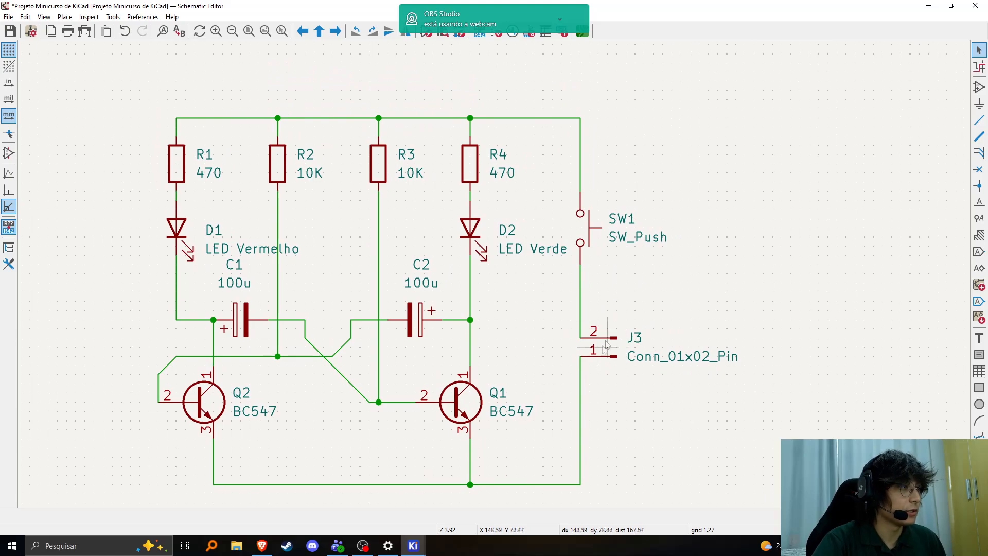
middle_drag(614, 365, 586, 357)
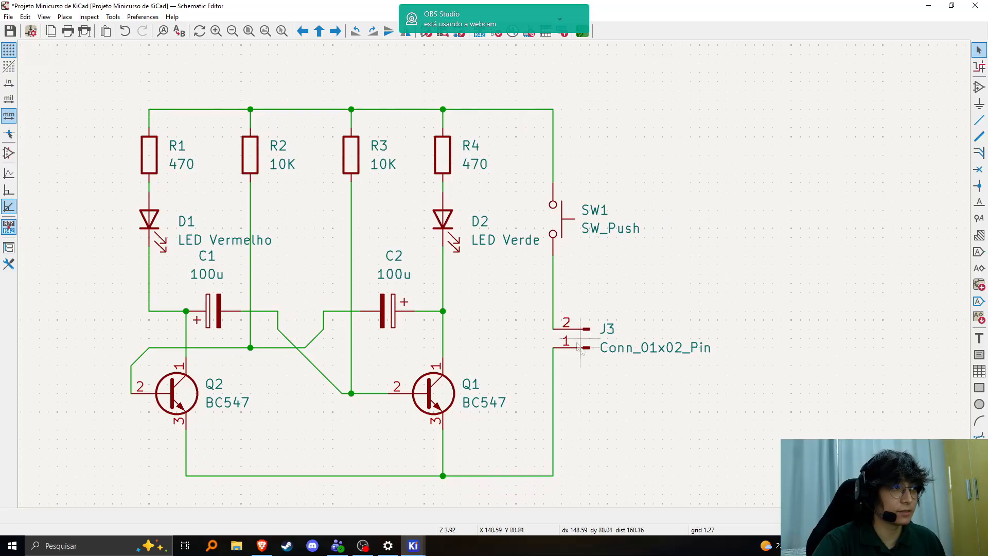
middle_drag(479, 276, 521, 263)
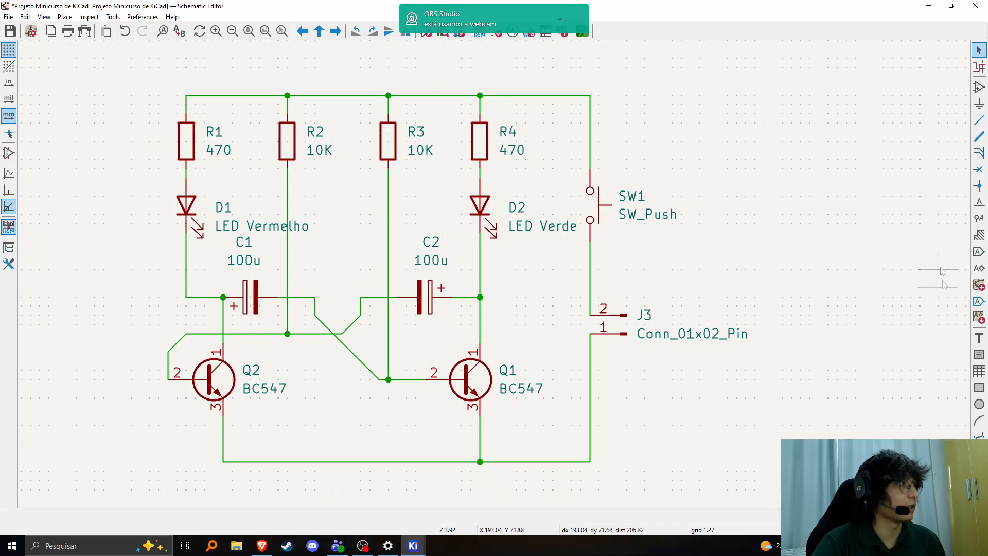
Place a global label named GND on the wire running down from pin 1 of connector J3.
click(979, 301)
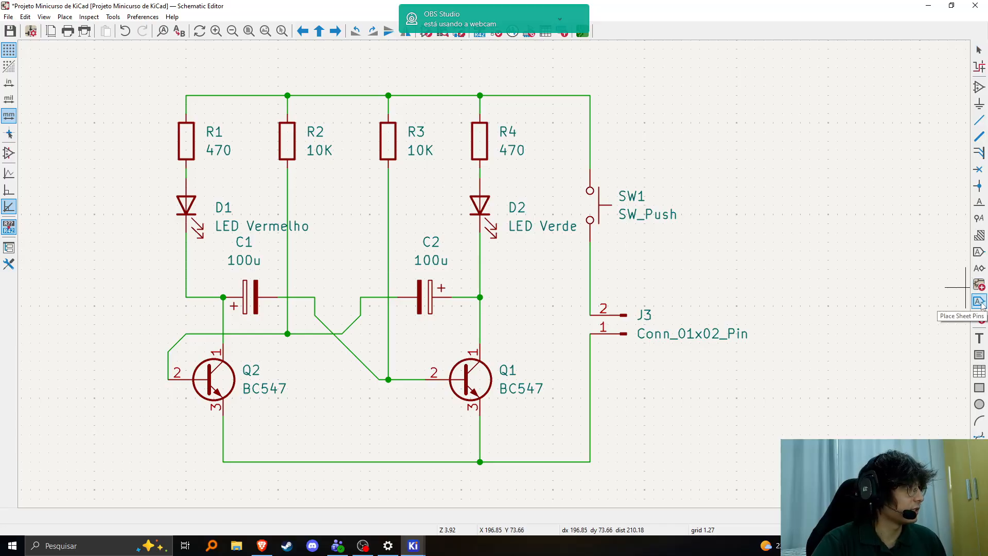
click(982, 257)
drag(87, 57, 179, 320)
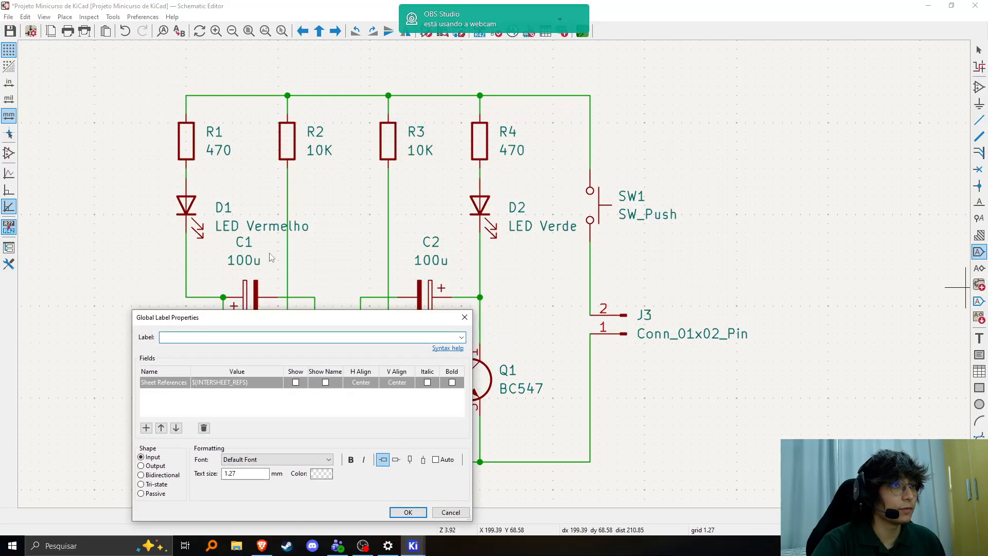
drag(283, 321, 771, 86)
drag(701, 90, 325, 233)
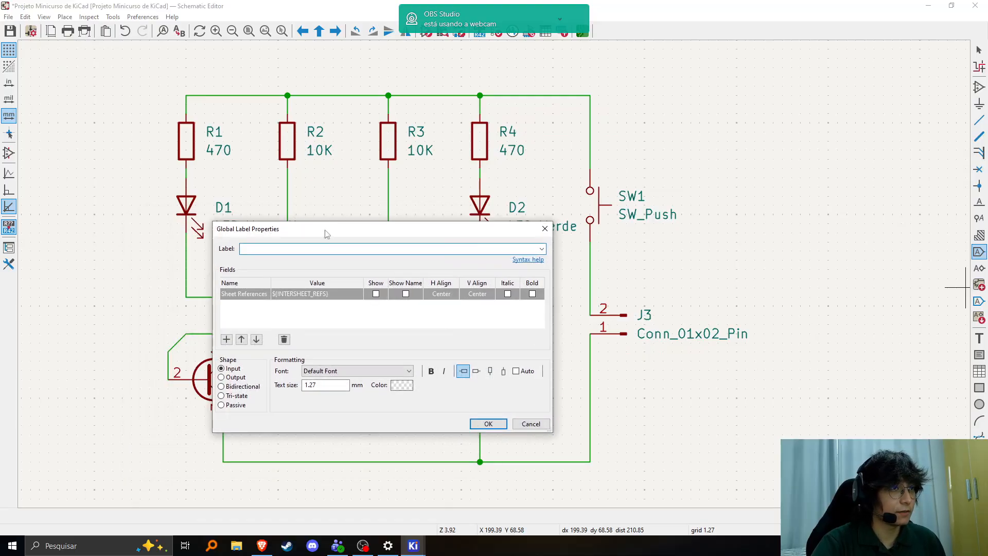
text(GND)
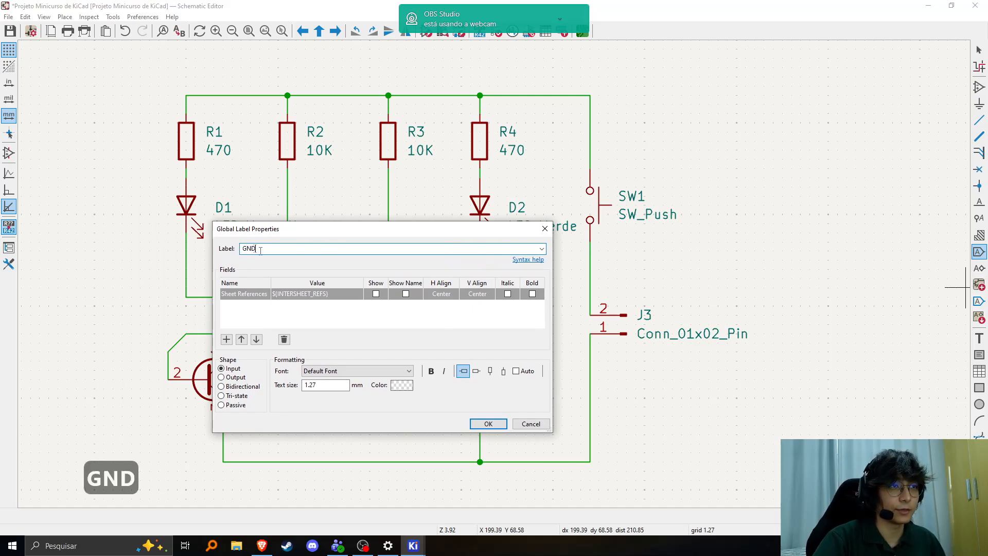
click(490, 423)
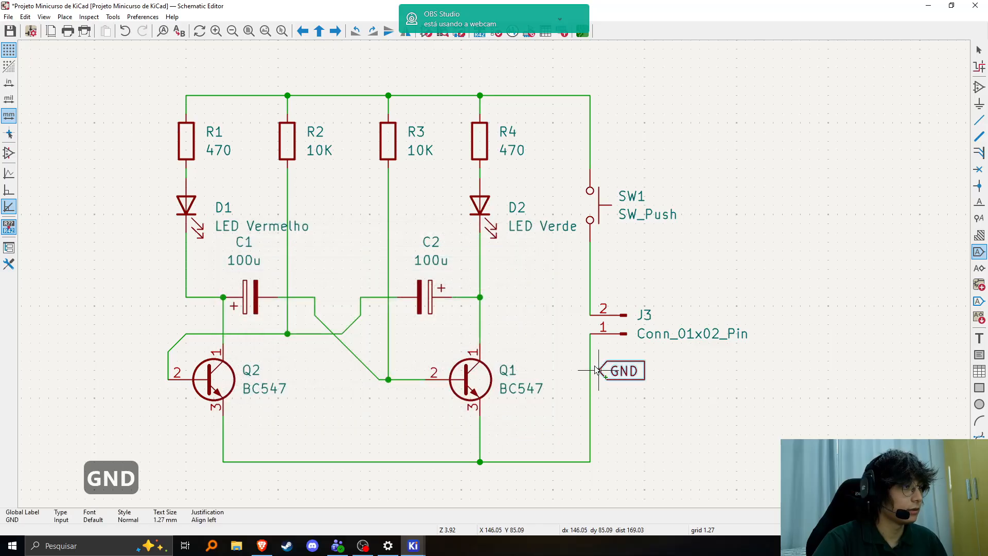
click(591, 371)
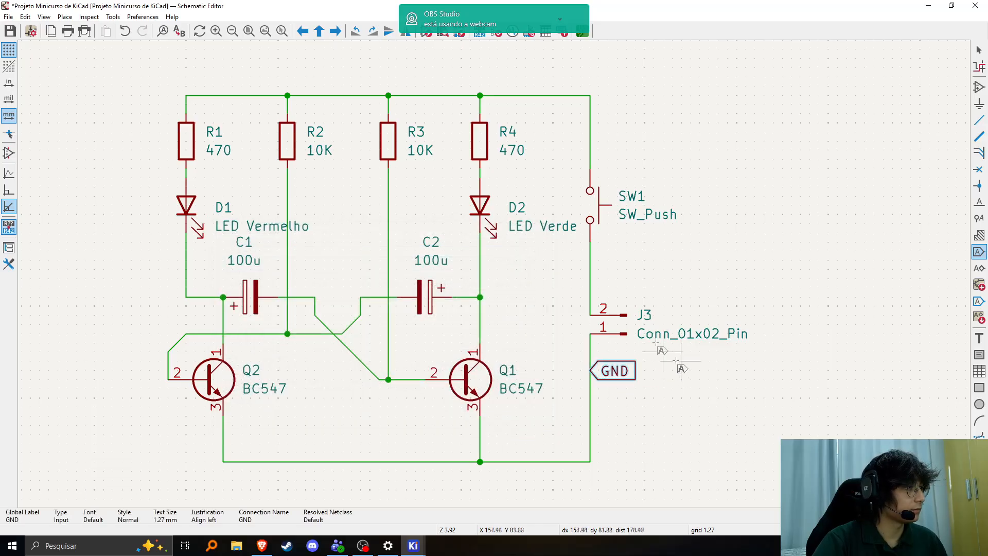
ctrl+scroll(627, 370, right, 1)
scroll(581, 387, up, 1)
scroll(494, 276, down, 1)
middle_drag(495, 275, 540, 312)
click(772, 271)
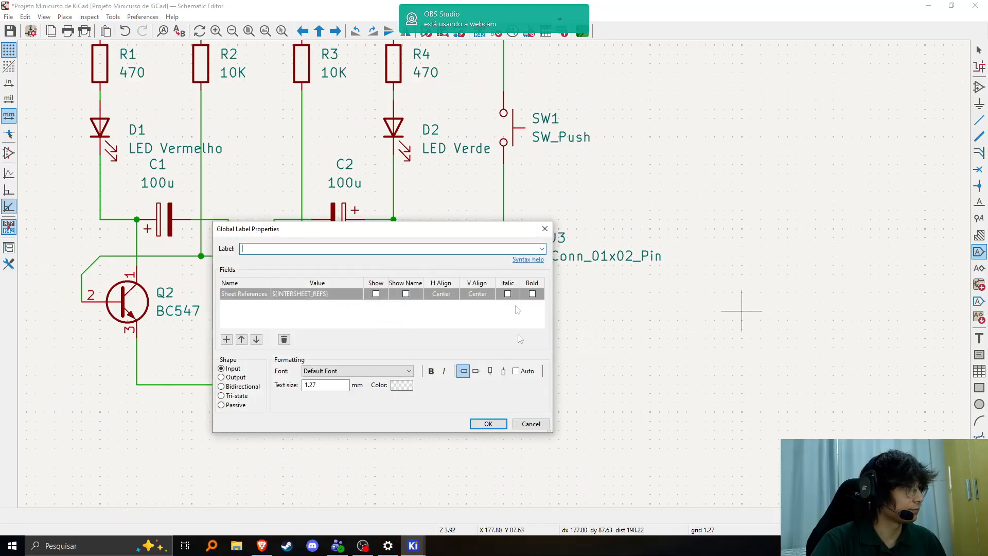
key(Escape)
Place a global label named +9V on the wire between switch SW1 and pin 2 of connector J3.
click(330, 323)
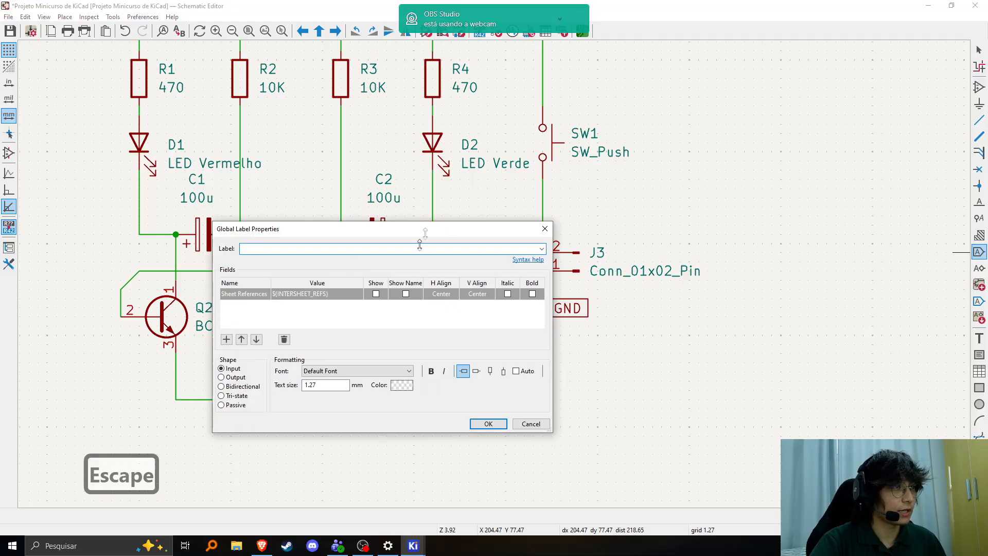
drag(425, 233, 396, 360)
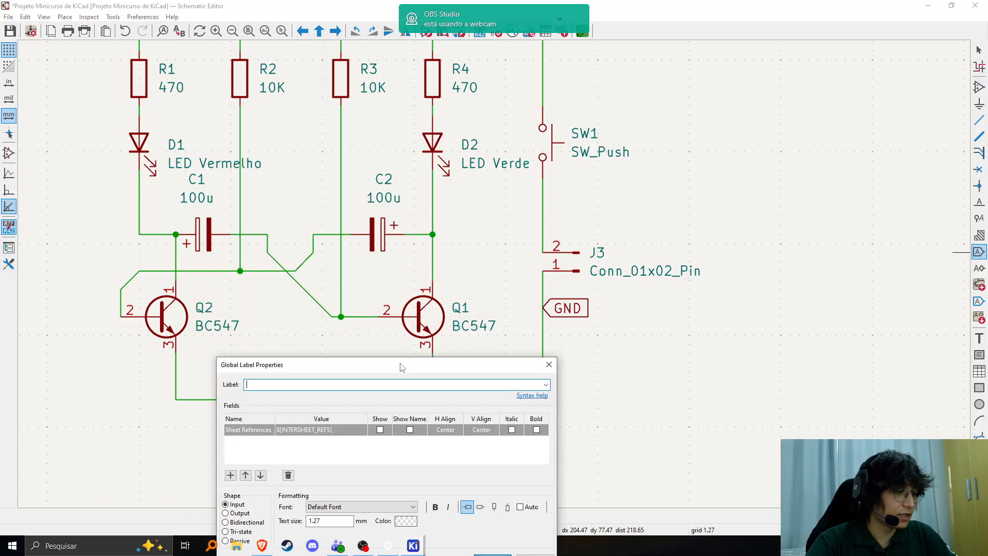
text(+9)
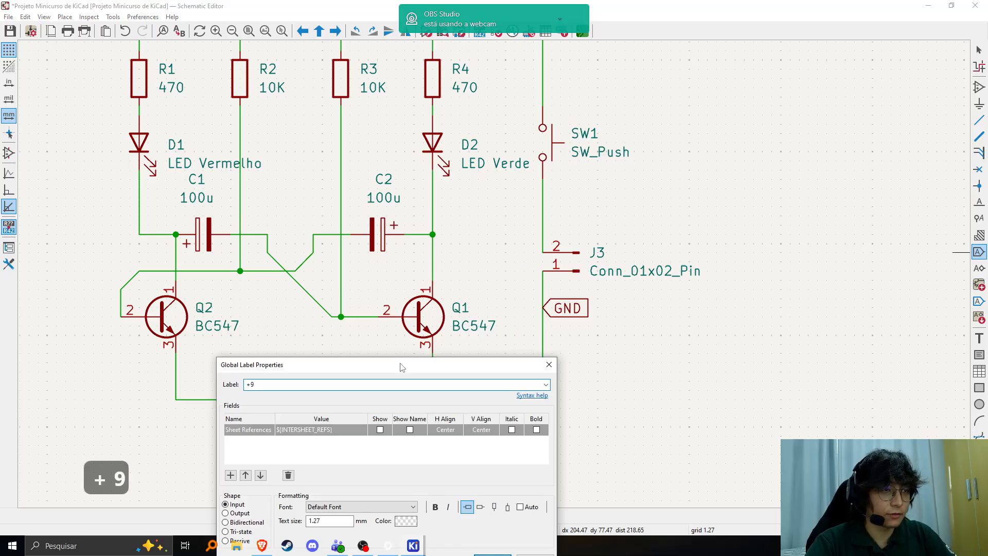
text(V)
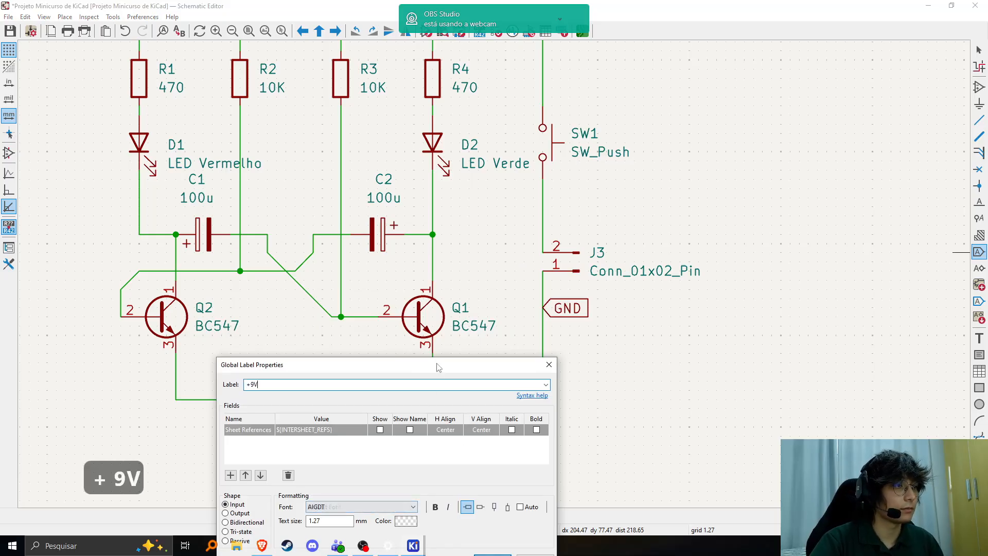
key(Return)
click(544, 216)
middle_drag(624, 227, 549, 276)
key(Escape)
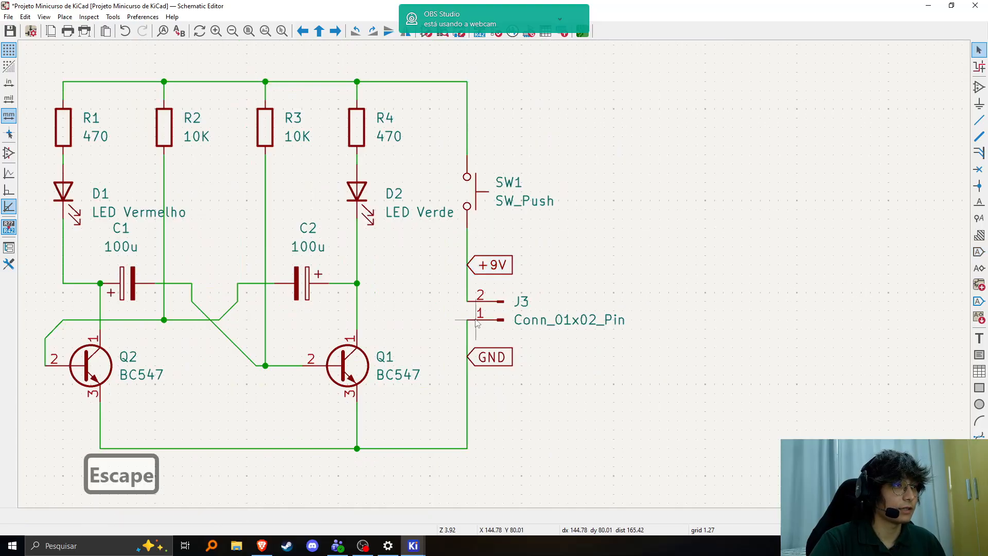
middle_drag(476, 323, 523, 331)
middle_drag(515, 263, 539, 281)
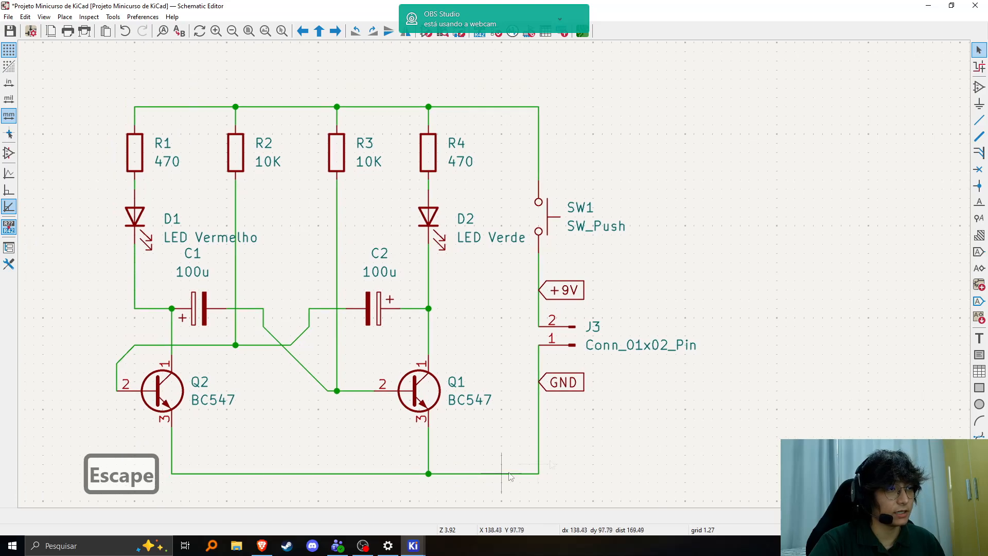
middle_drag(586, 371, 627, 341)
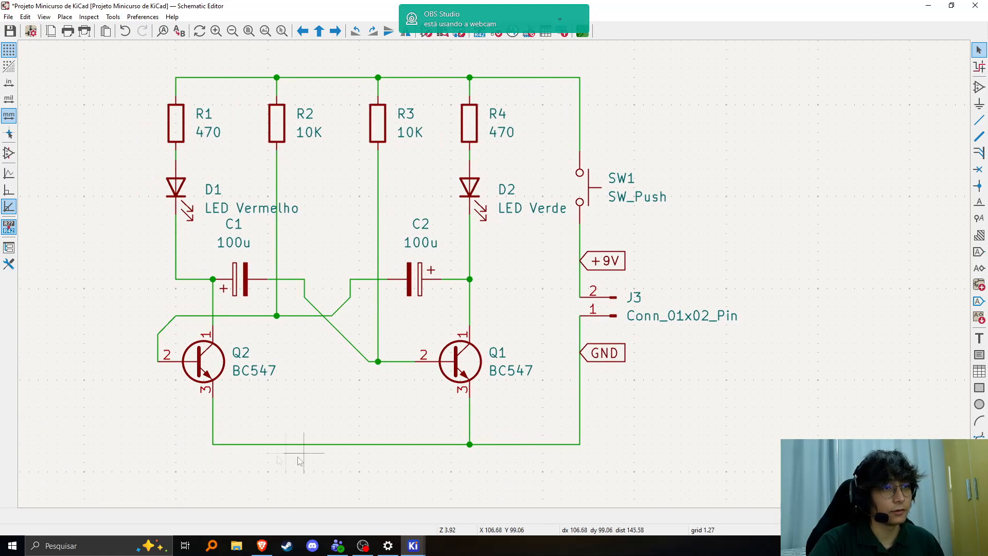
middle_drag(323, 391, 216, 418)
middle_drag(452, 407, 578, 379)
middle_drag(550, 301, 543, 282)
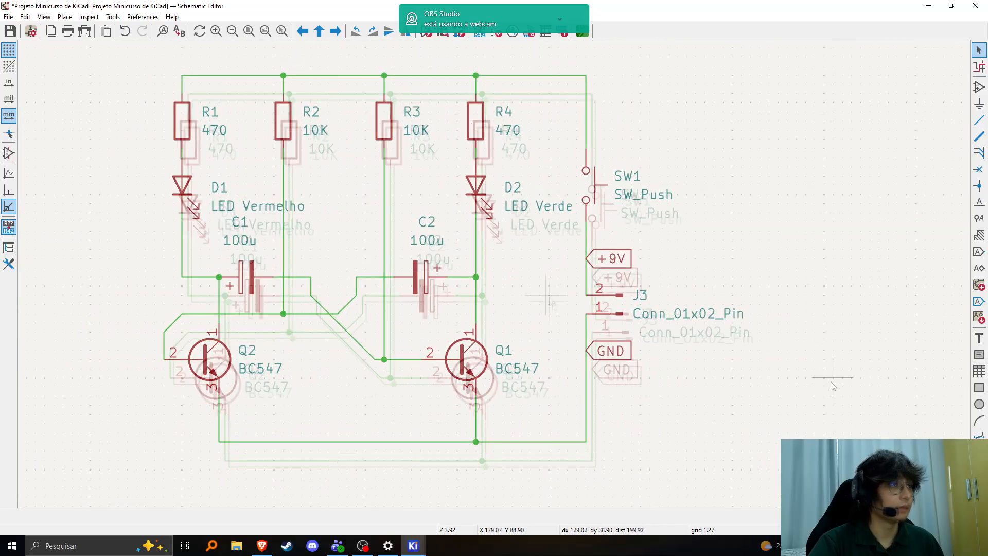
middle_drag(806, 356, 813, 364)
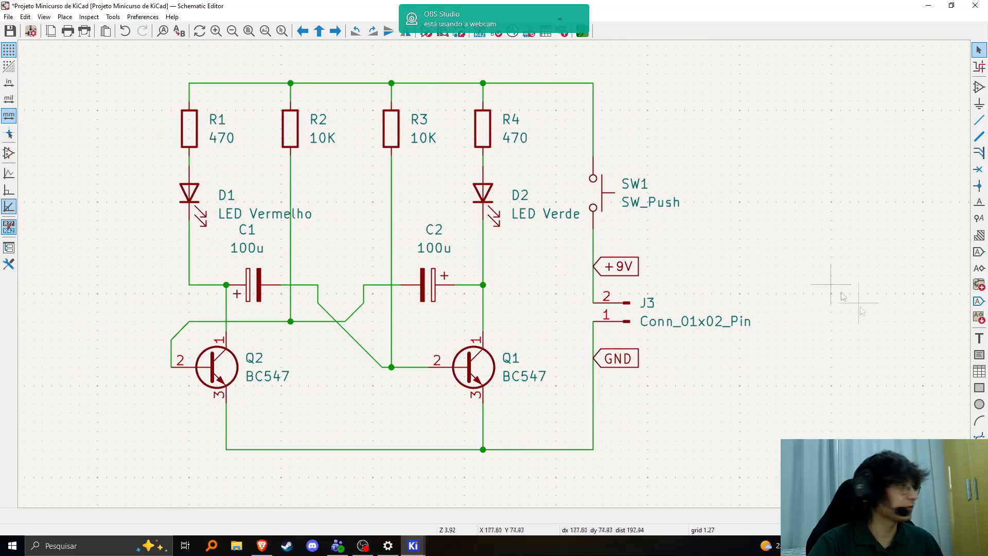
Run the electrical rules check on the complete schematic and close the checker after reviewing the violations list.
click(497, 36)
drag(642, 168, 343, 131)
click(557, 329)
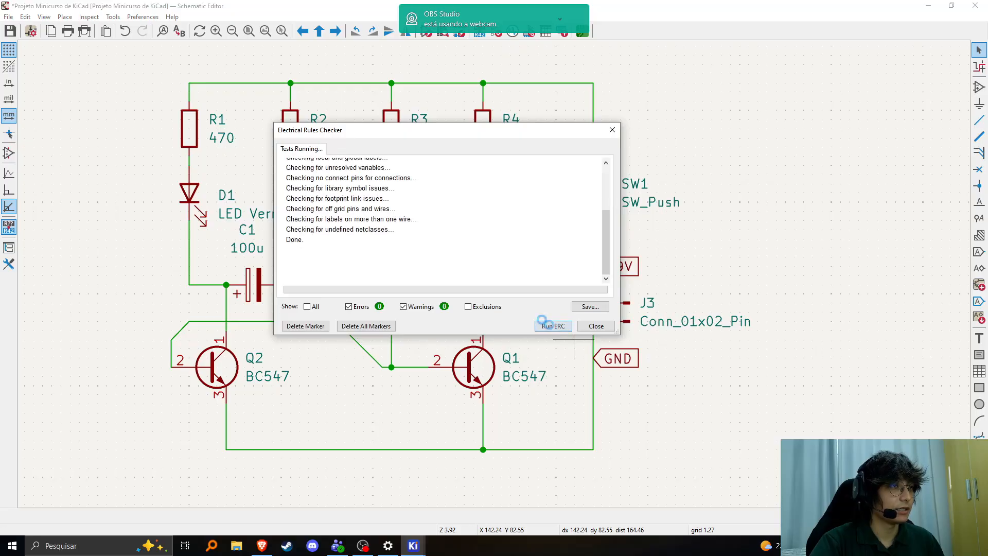
drag(316, 133, 580, 253)
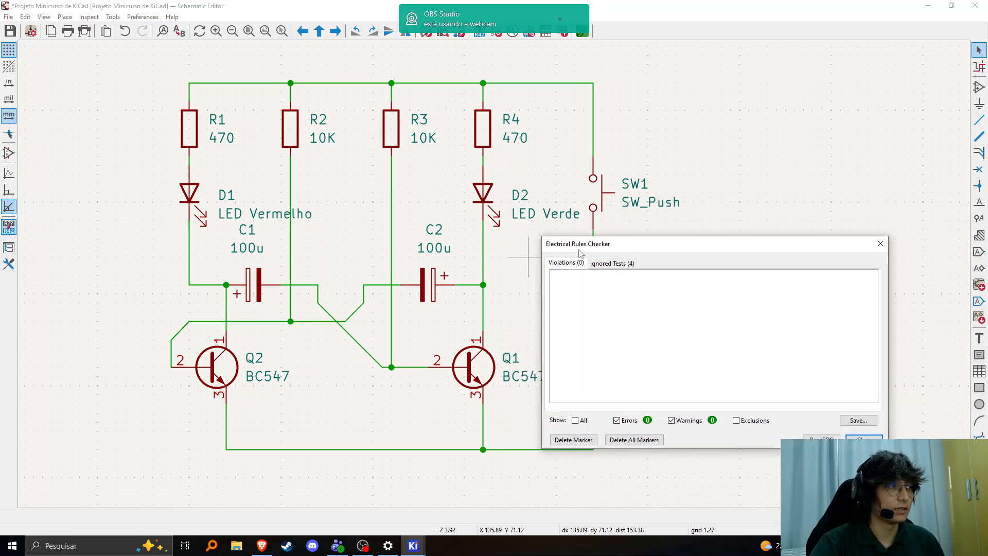
drag(603, 244, 101, 209)
click(327, 206)
Delete the short vertical wire segment that ends at base pin 2 of transistor Q2.
scroll(497, 280, up, 2)
scroll(497, 280, down, 2)
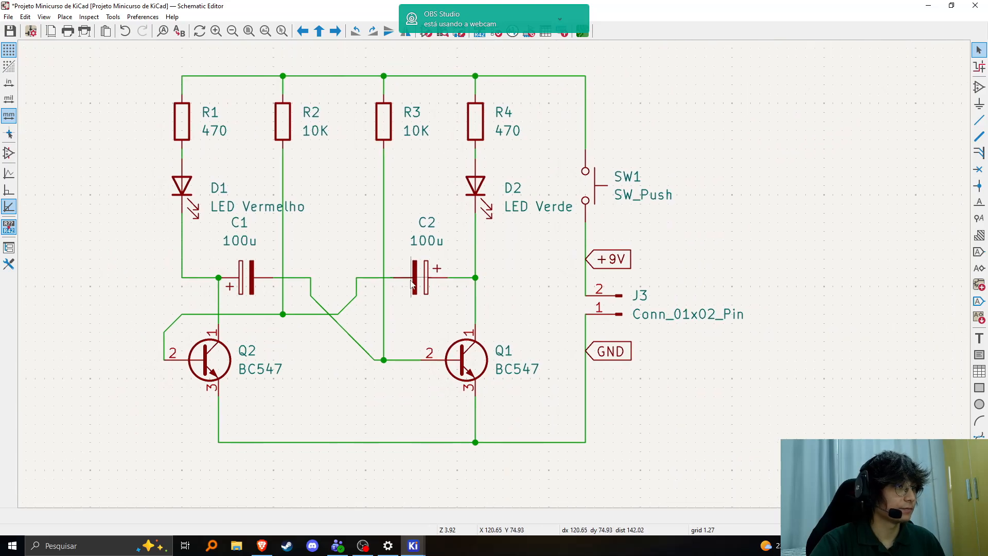
scroll(246, 322, up, 2)
key(Delete)
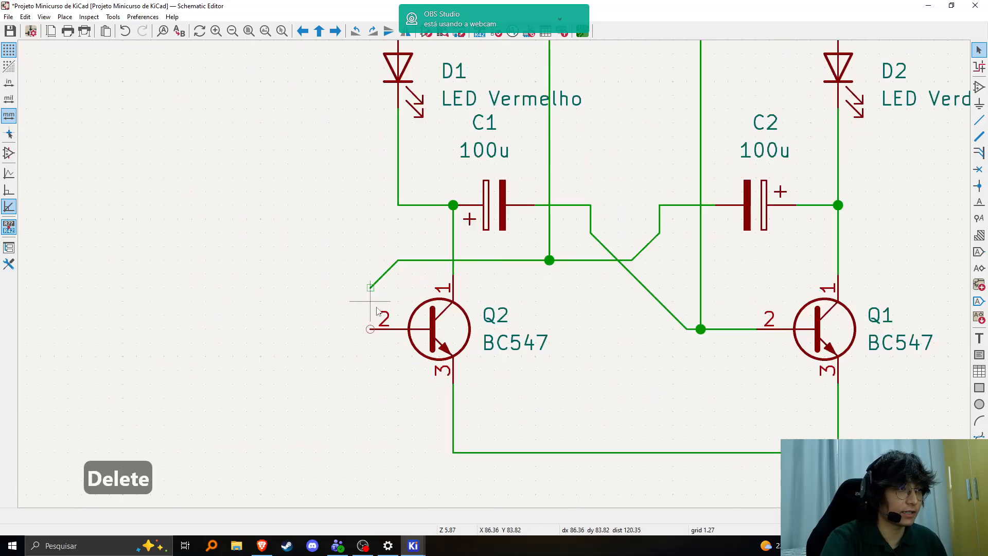
Run the electrical rules check on the schematic with the wire to Q2's base removed.
scroll(375, 314, down, 2)
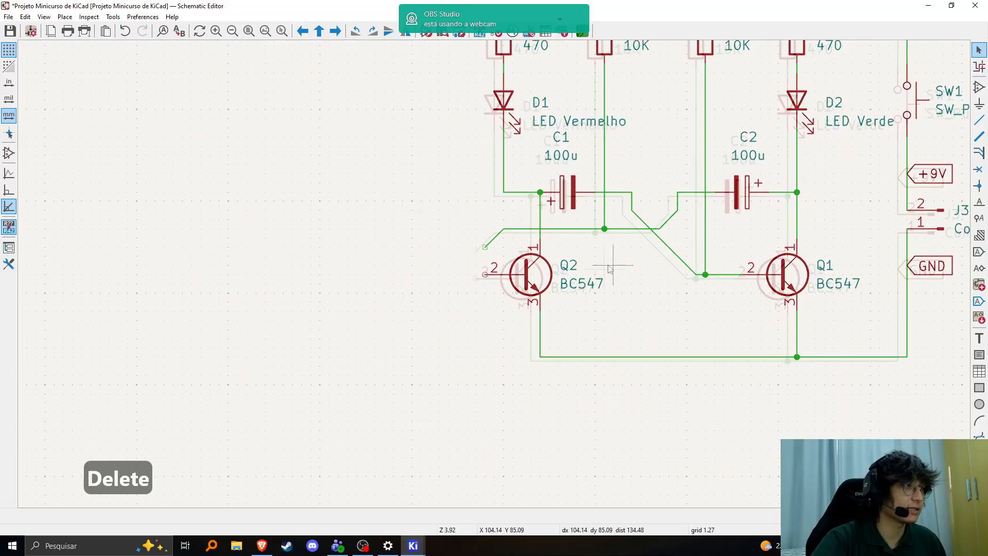
scroll(453, 276, down, 2)
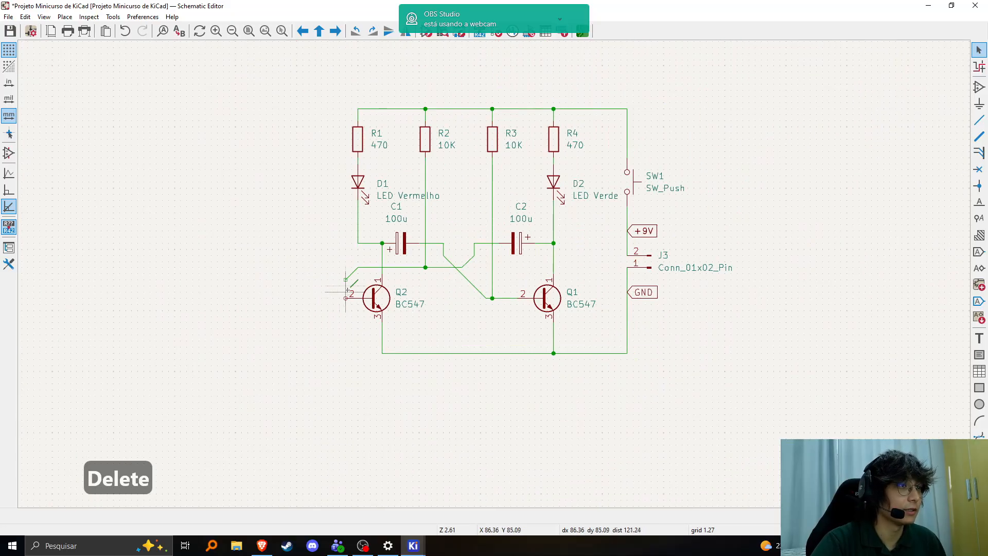
middle_drag(401, 304, 311, 330)
middle_drag(708, 123, 677, 153)
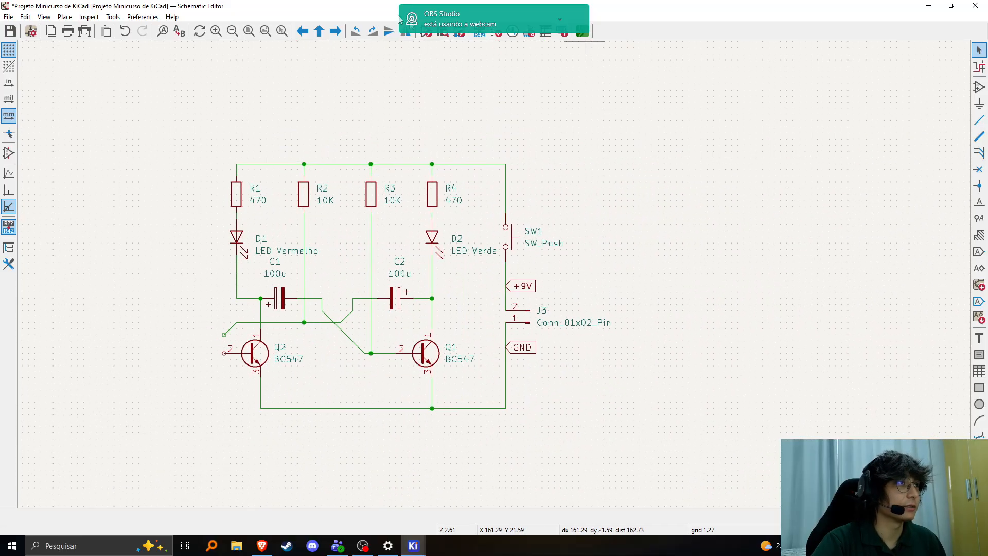
click(497, 33)
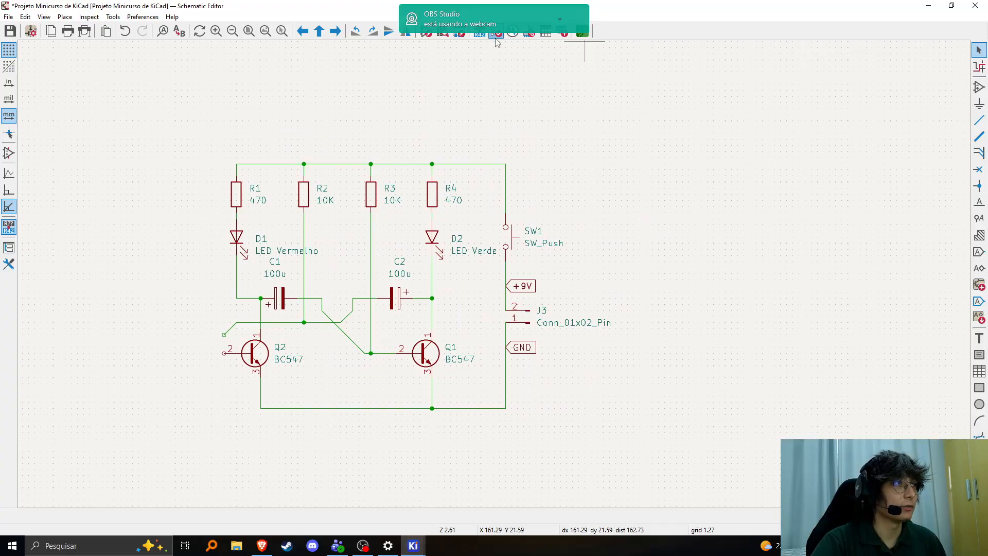
drag(203, 207, 712, 136)
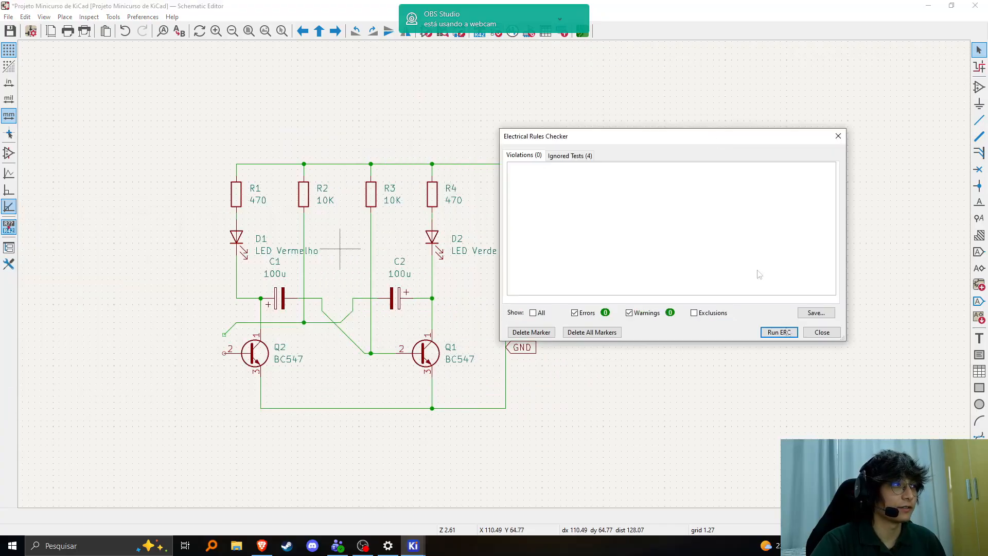
click(790, 333)
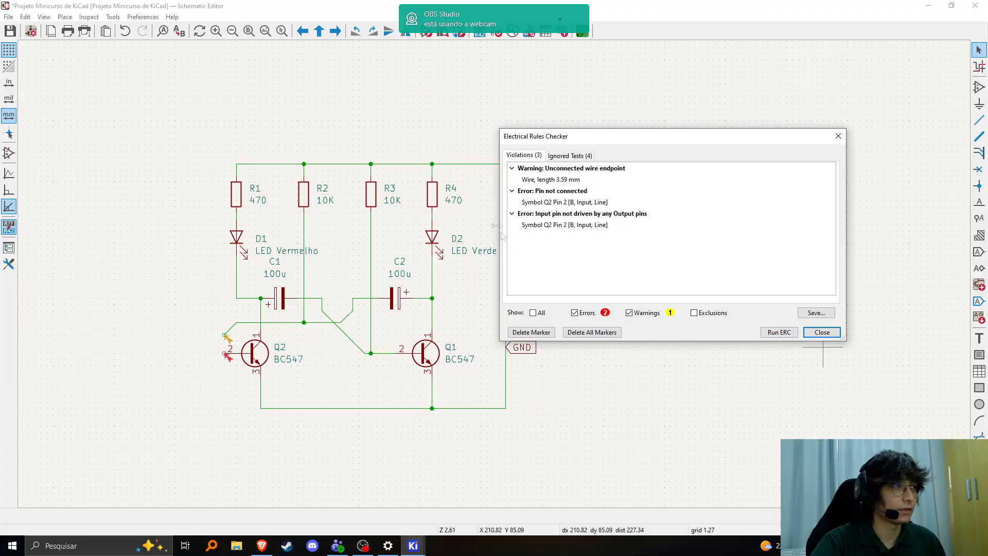
Locate the unconnected pin 2 of Q2 and the unconnected wire endpoint on the schematic from their entries in the violations list.
drag(560, 141, 539, 155)
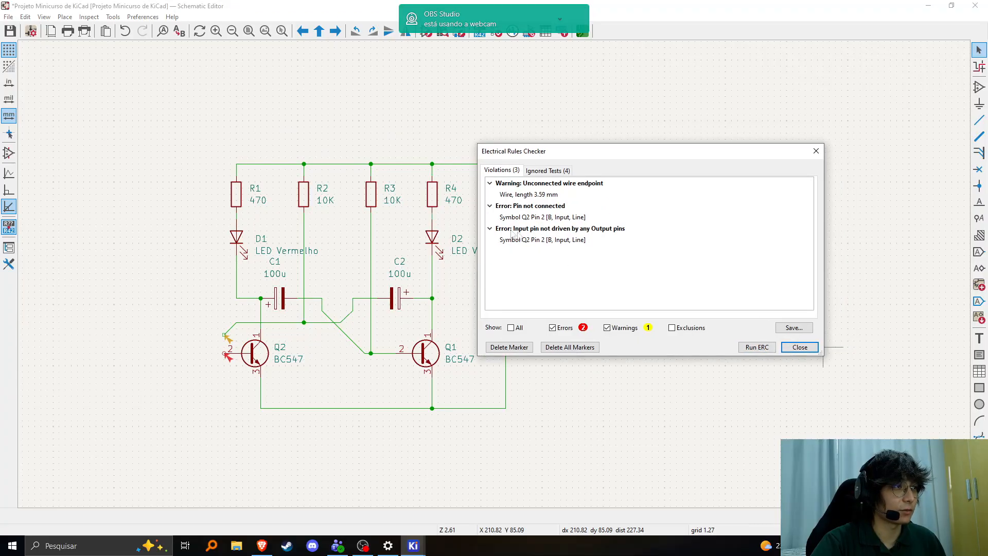
scroll(238, 365, up, 1)
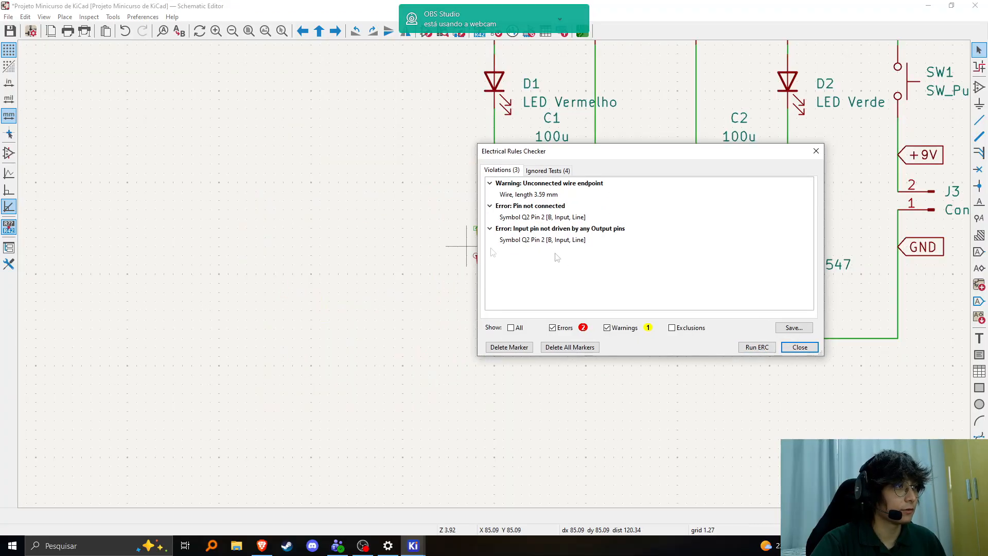
drag(528, 161, 102, 163)
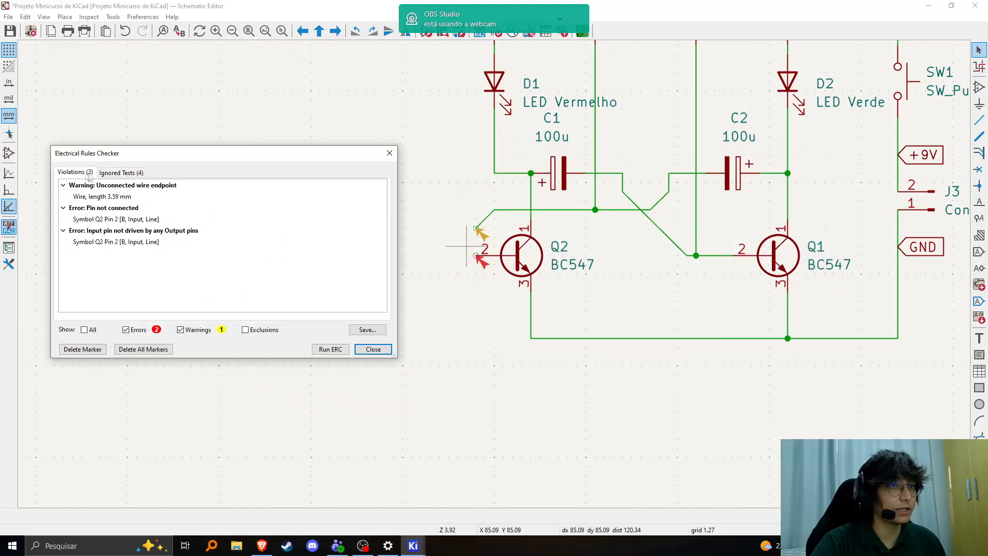
click(97, 219)
scroll(572, 262, up, 1)
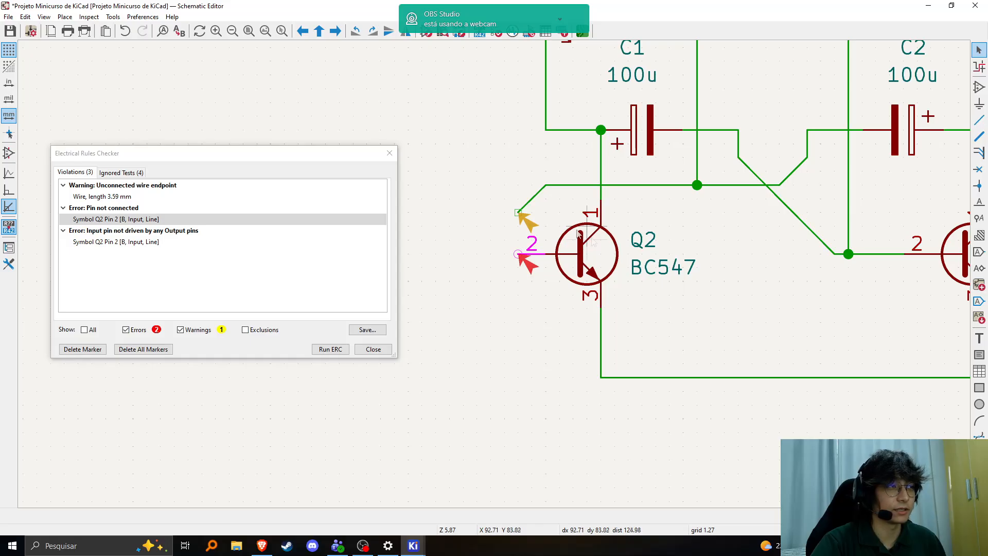
click(119, 197)
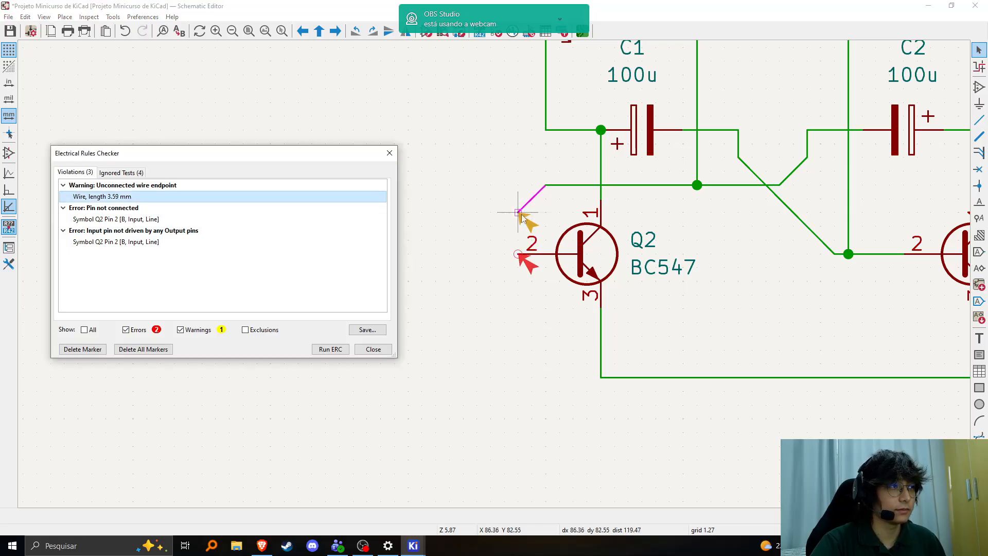
Reconnect the loose wire end to base pin 2 of transistor Q2 with a vertical wire.
middle_drag(562, 258, 543, 313)
key(w)
click(500, 311)
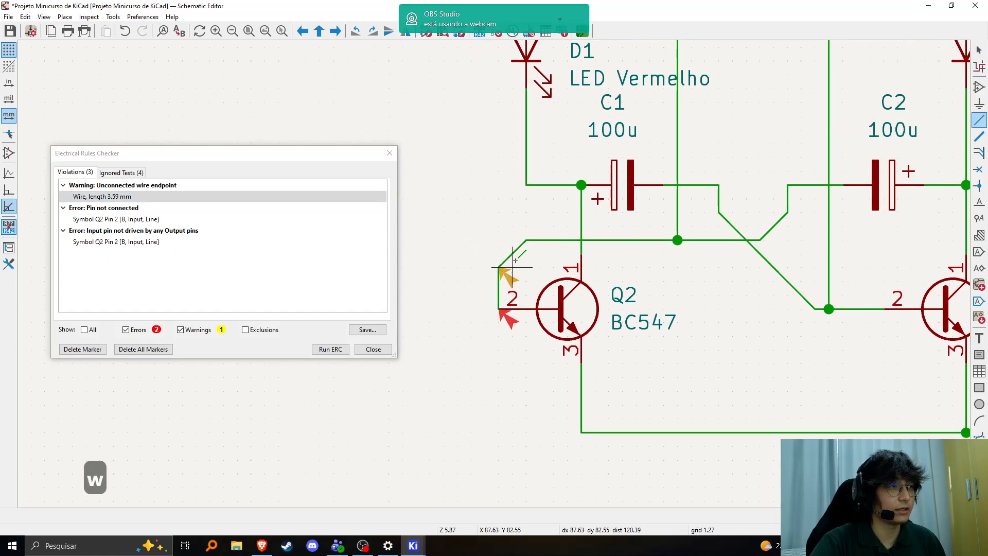
Rerun the electrical rules check on the repaired schematic and close the checker.
scroll(515, 297, down, 2)
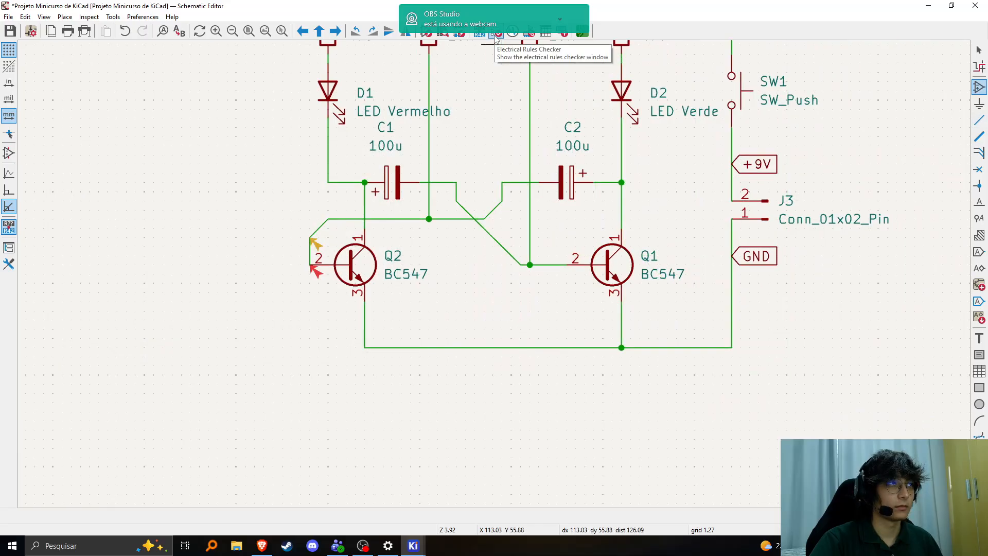
drag(294, 149, 796, 154)
click(797, 304)
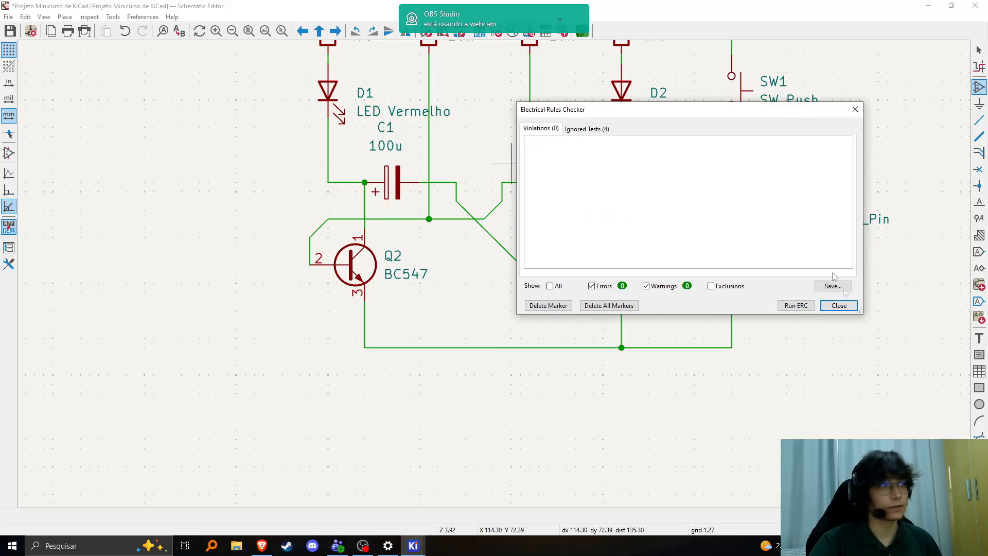
click(839, 305)
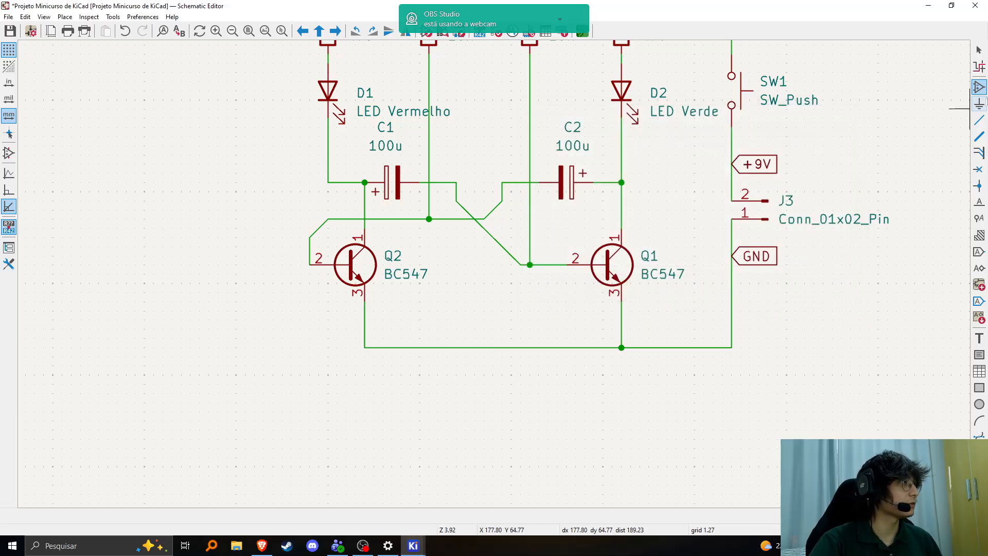
Start adding a symbol, clear the old lm358 filter and search the symbol library for "relay".
click(979, 89)
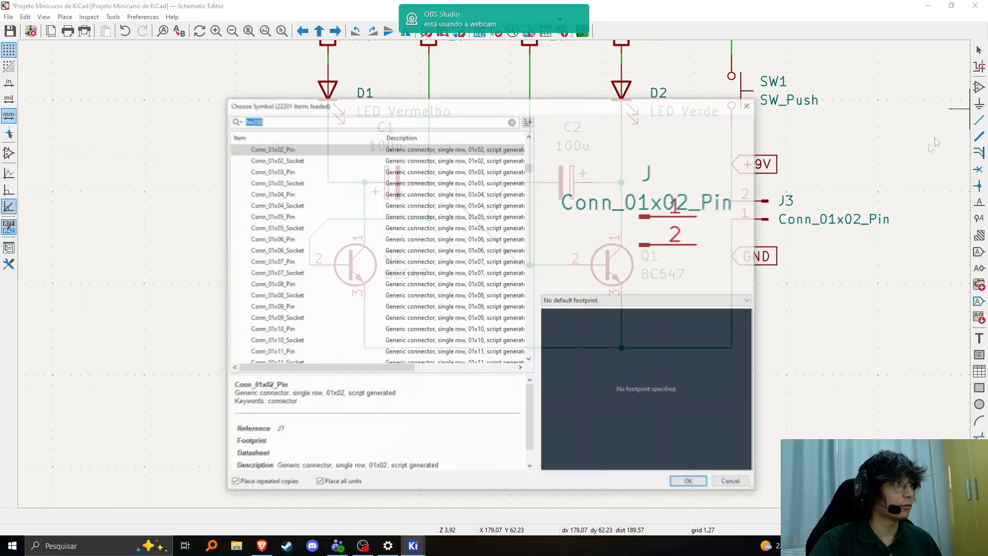
drag(409, 117, 501, 115)
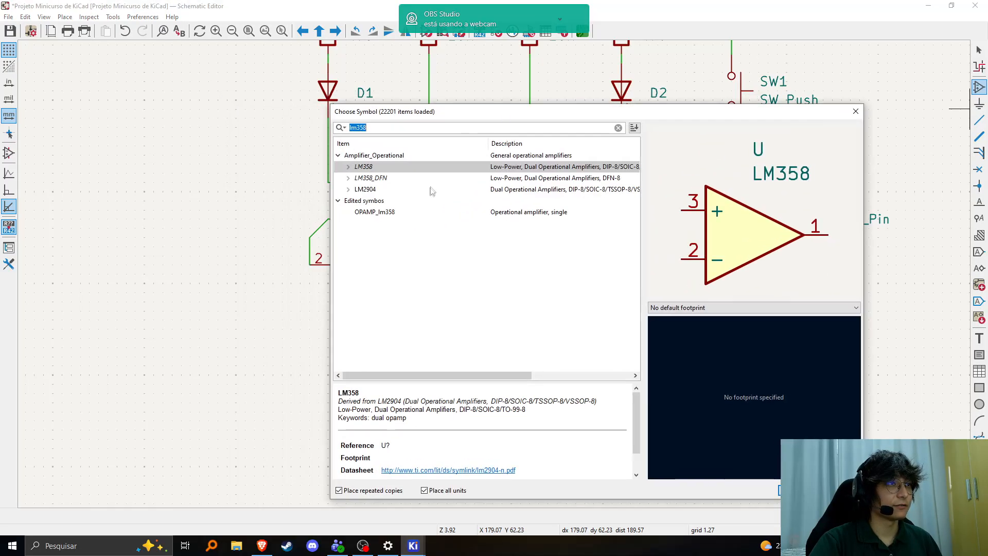
key(BackSpace)
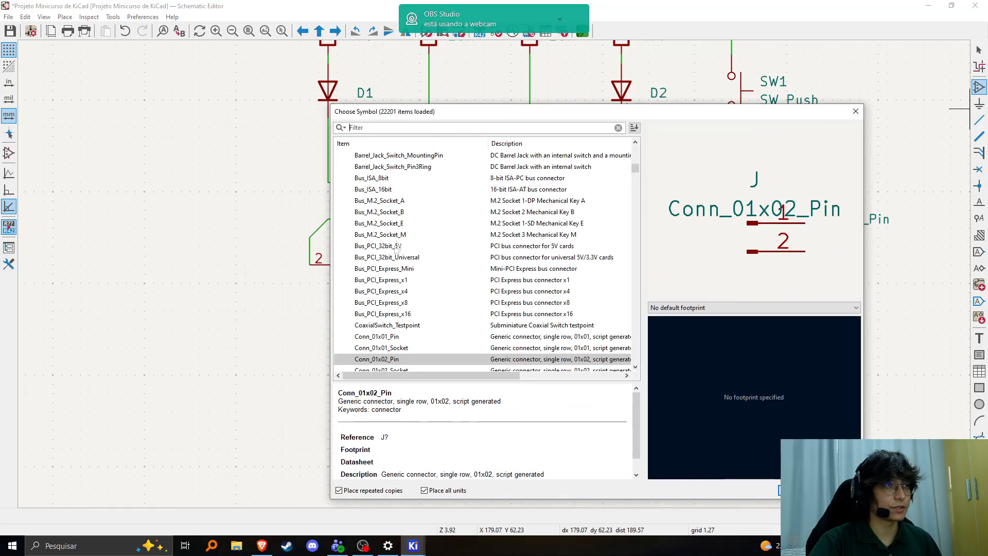
scroll(397, 251, down, 20)
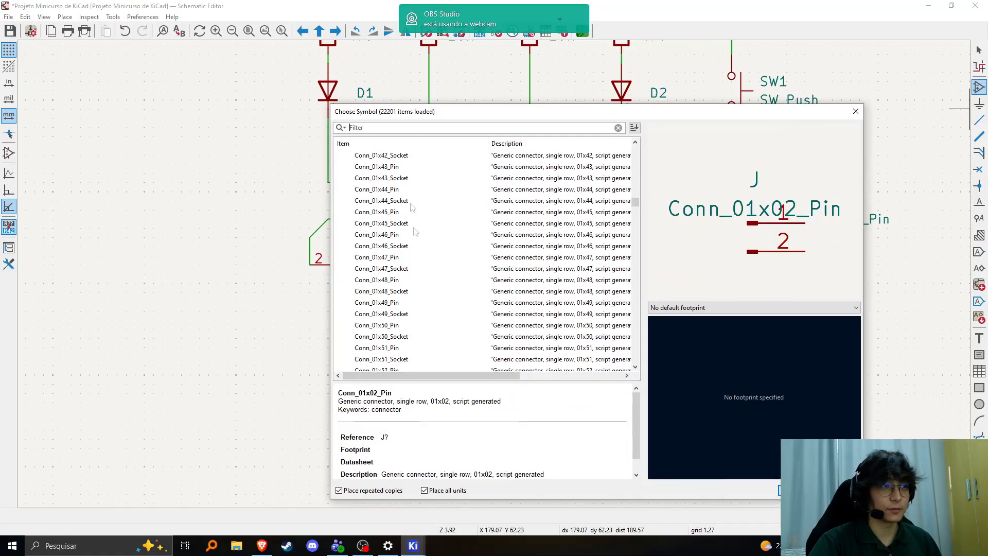
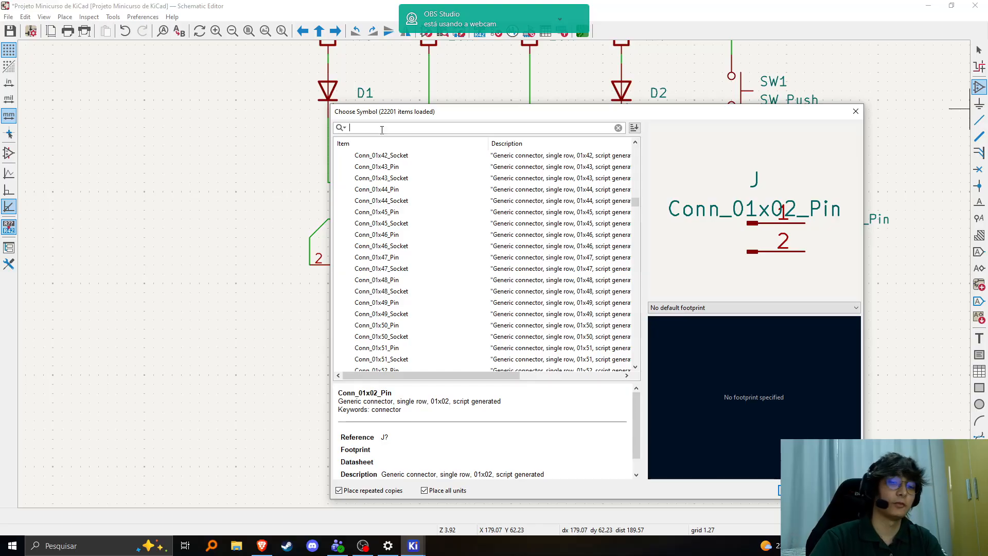
text(rele)
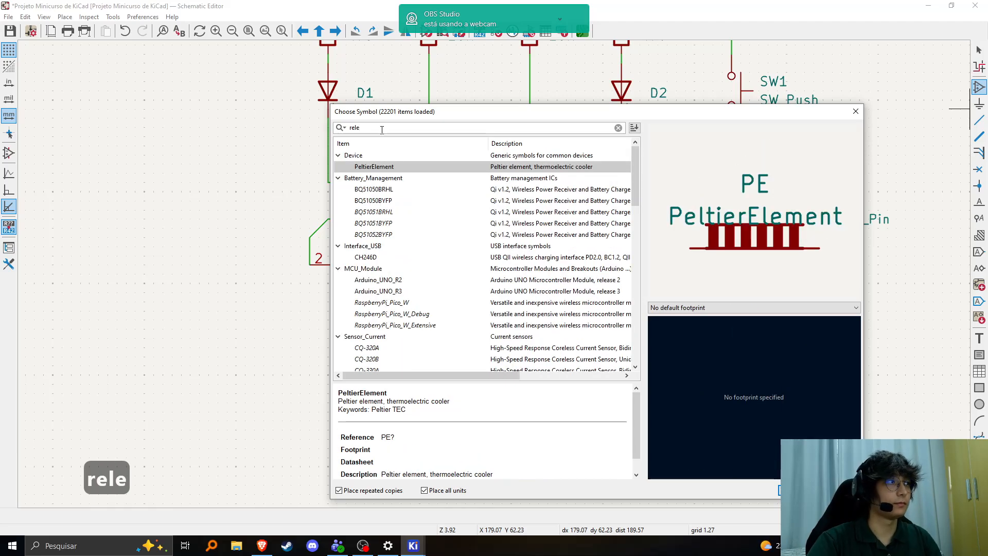
key(BackSpace)
text(ay)
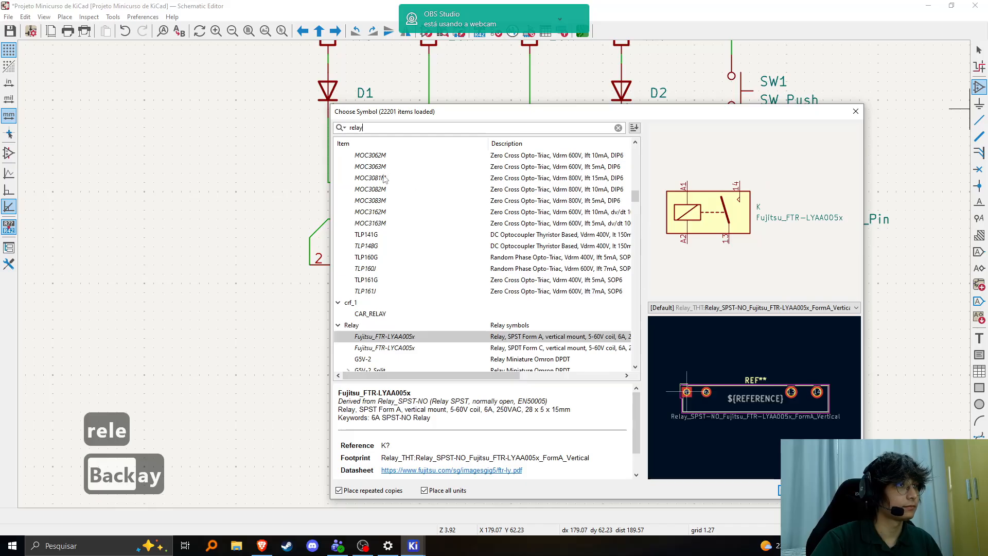
Preview several optocoupler symbols among the relay search results, including TLP148G, and look further down to the Relay library entries.
click(384, 156)
click(395, 178)
click(407, 211)
click(424, 246)
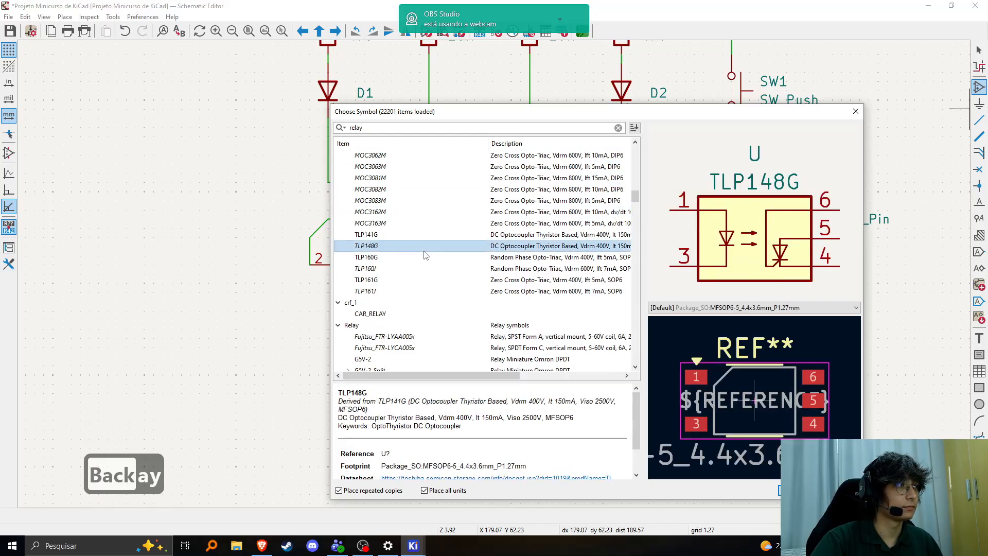
scroll(424, 255, down, 1)
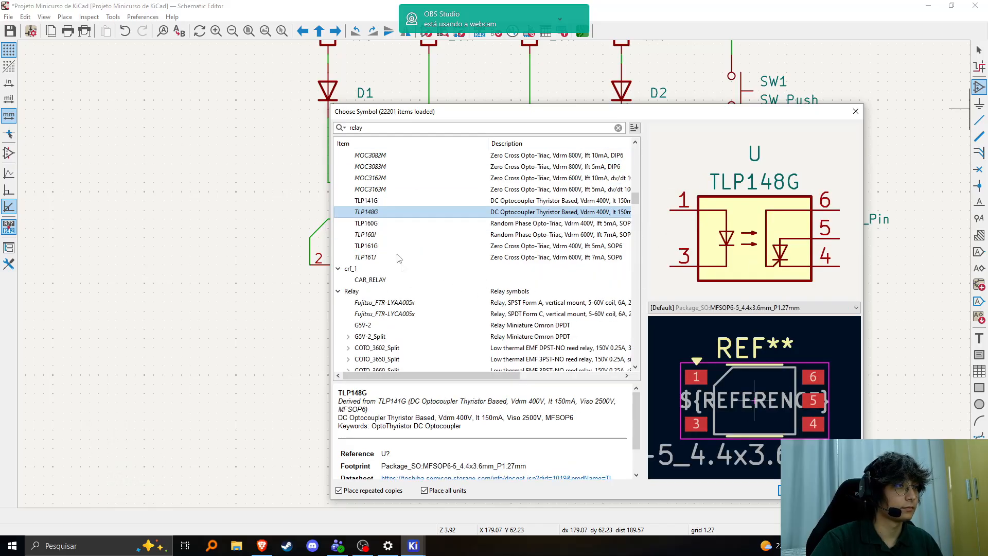
scroll(399, 257, down, 8)
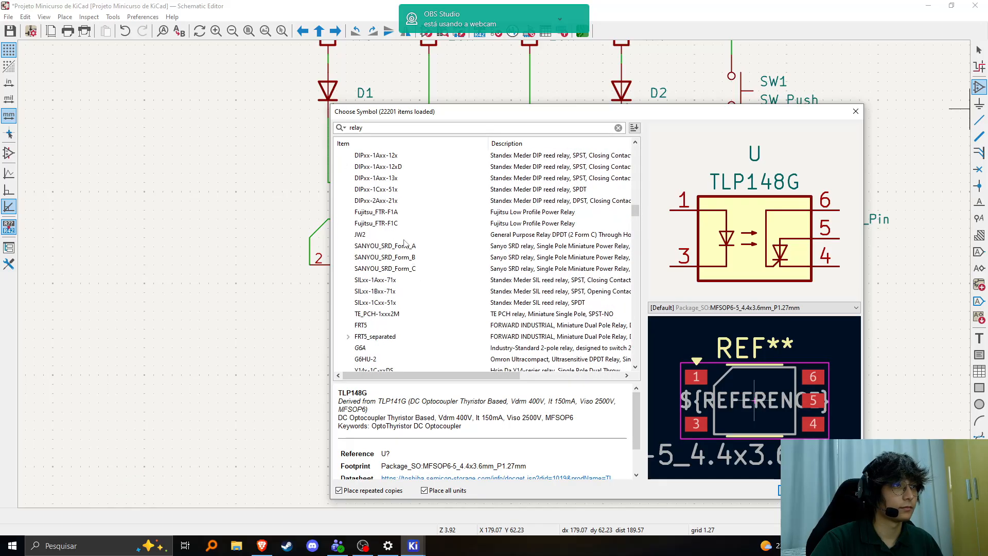
Place the relay symbol SANYOU_SRD_Form_C in the empty area beside the flip-flop circuit, west of R1 and Q2.
click(406, 258)
click(413, 271)
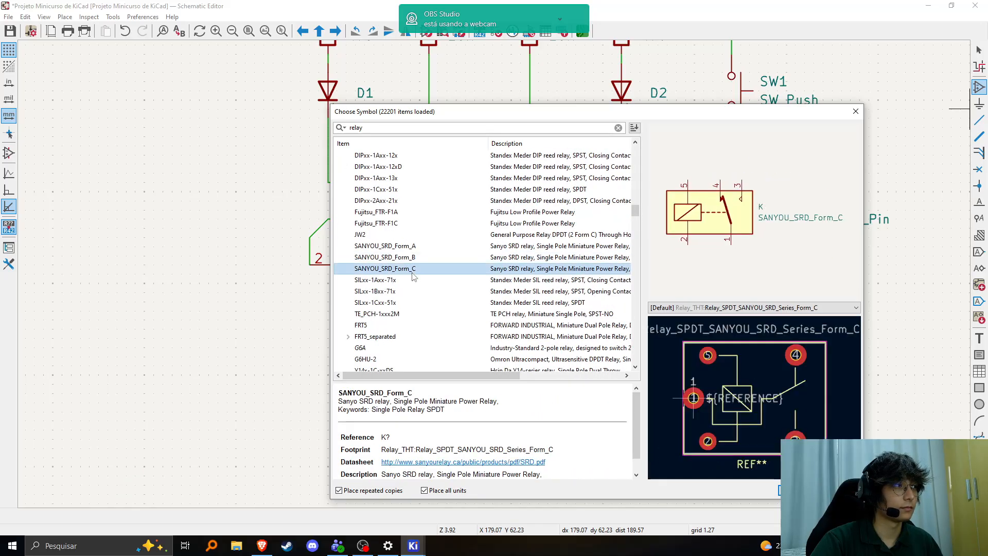
double_click(391, 268)
scroll(496, 276, down, 2)
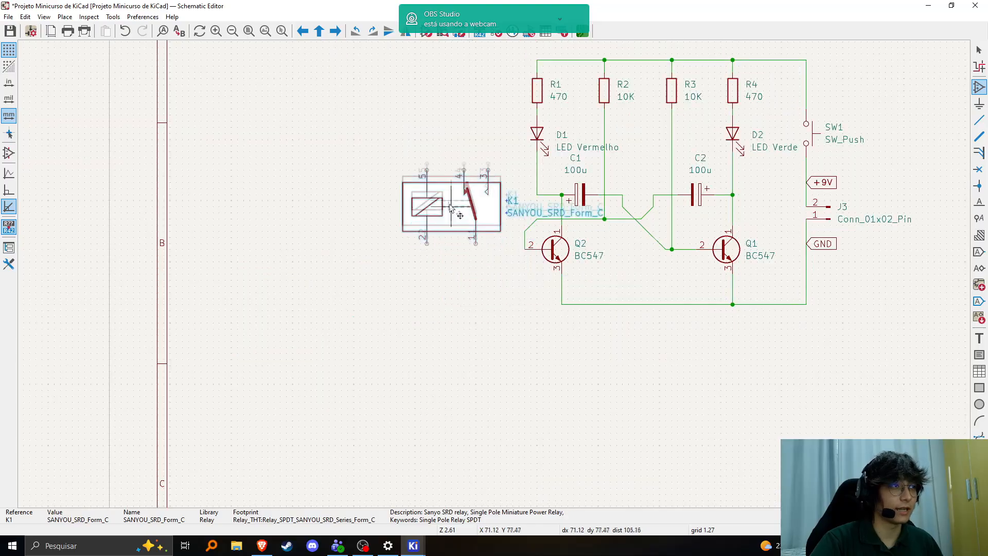
scroll(300, 297, up, 1)
click(421, 211)
scroll(539, 247, down, 1)
middle_drag(469, 265, 451, 288)
key(Escape)
Wire relay K1's coil pin 5 to coil pin 2 with a loop running around the west side of the symbol.
scroll(460, 292, up, 1)
middle_drag(425, 194, 338, 195)
key(w)
click(238, 133)
click(256, 344)
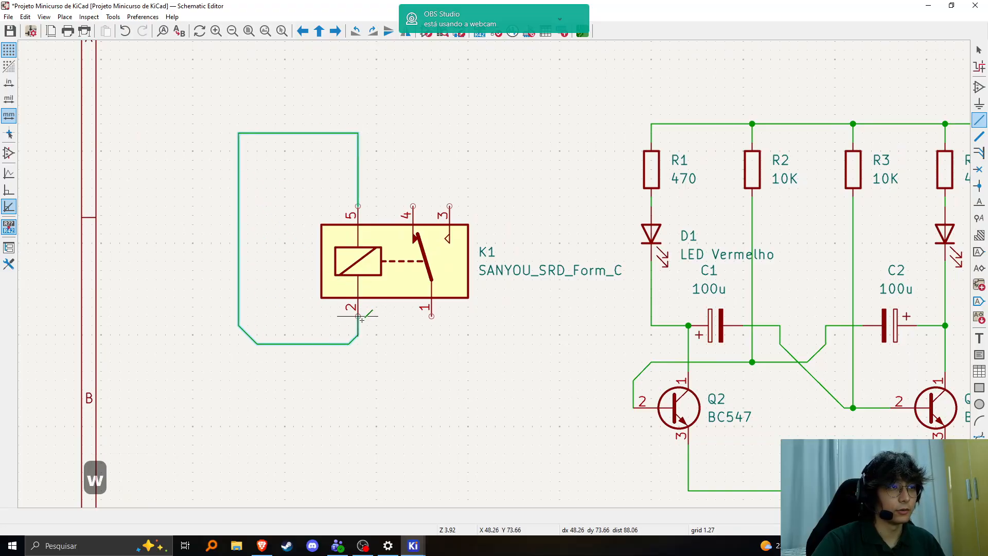
click(360, 315)
Wire K1's common pin 1 to contact pin 3 with a loop around the east side of the relay.
middle_drag(283, 216, 189, 178)
middle_drag(221, 148, 115, 223)
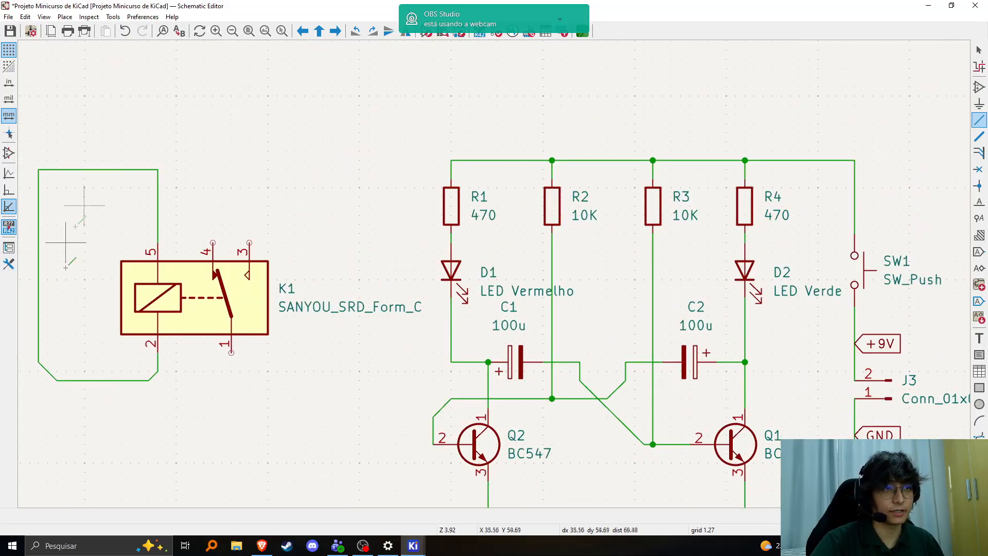
click(231, 353)
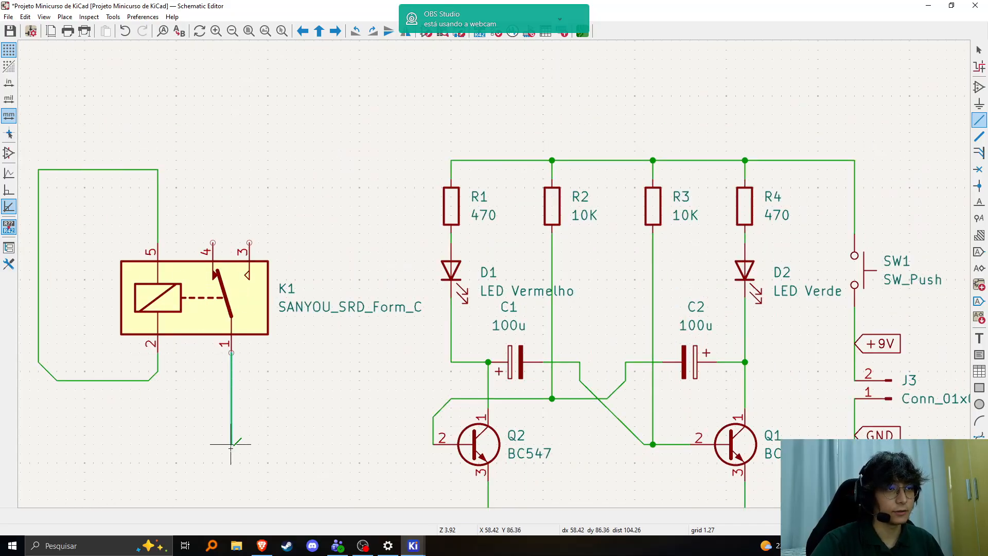
click(368, 462)
click(340, 169)
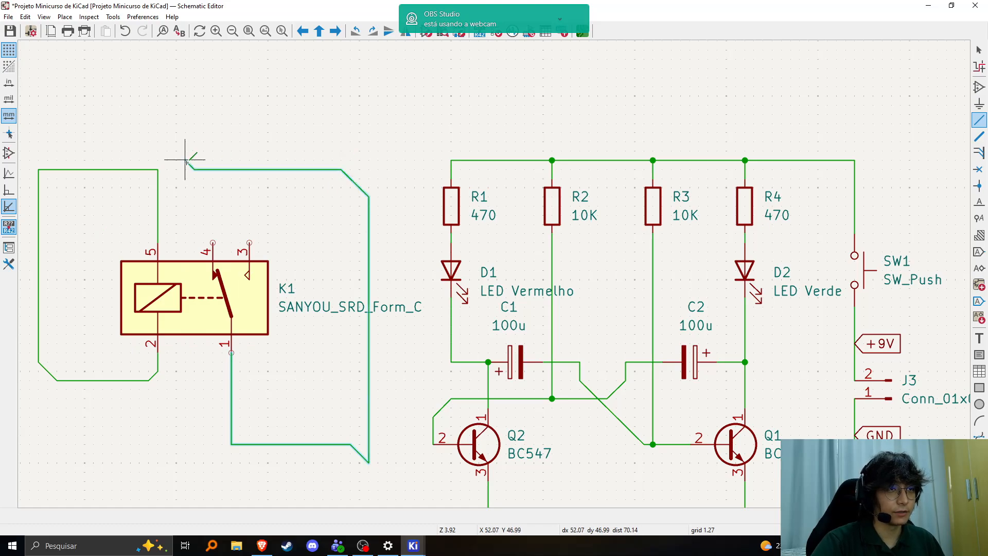
click(252, 241)
Examine the relay's switch contacts and the open end of pin 4.
middle_drag(279, 214, 319, 189)
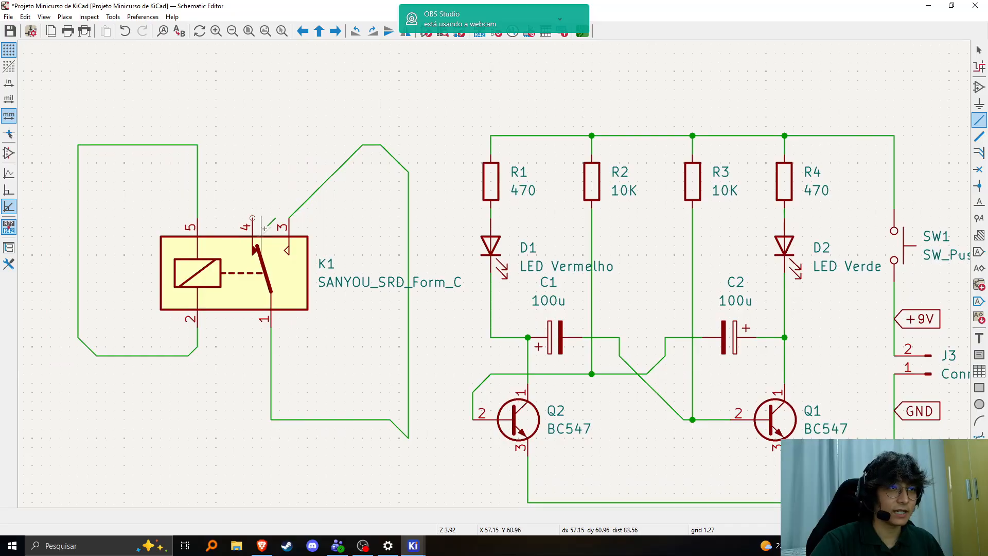
middle_drag(256, 243, 279, 233)
scroll(275, 196, up, 4)
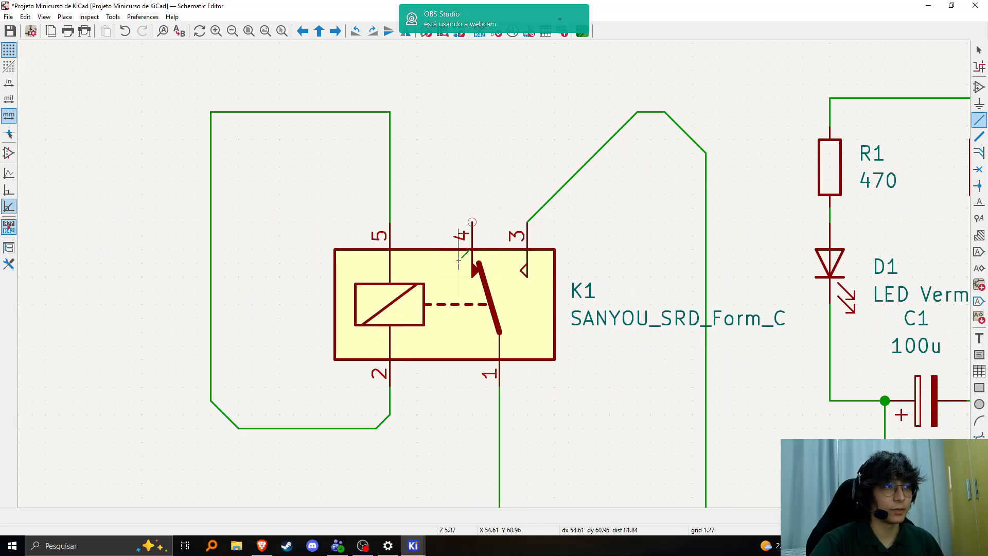
middle_drag(475, 250, 422, 206)
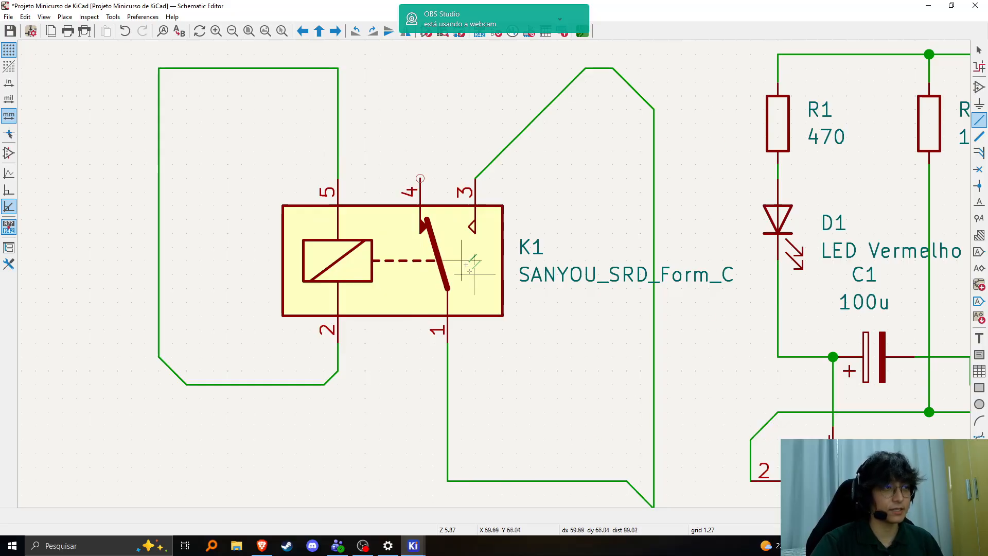
middle_drag(432, 189, 362, 229)
scroll(350, 217, down, 3)
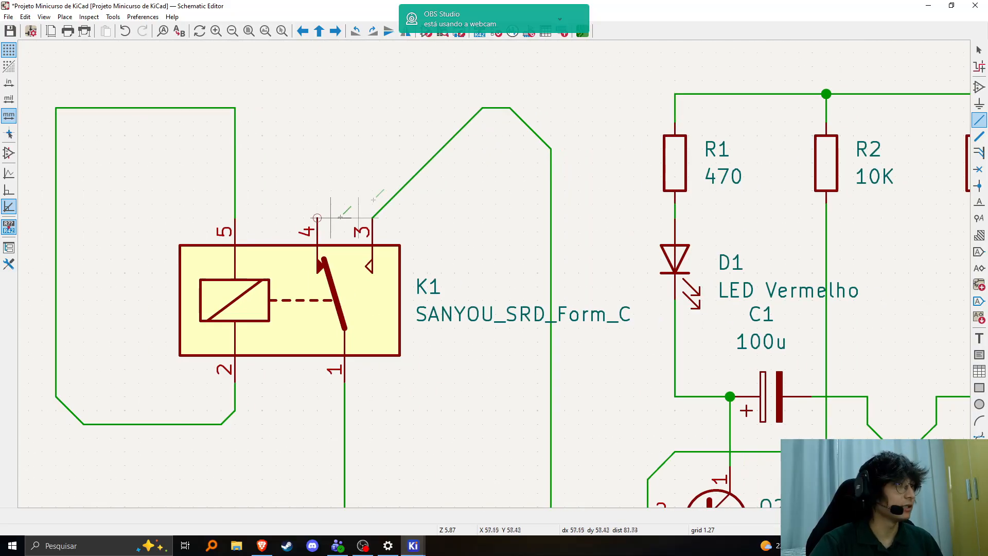
middle_drag(451, 267, 330, 222)
middle_drag(338, 173, 348, 273)
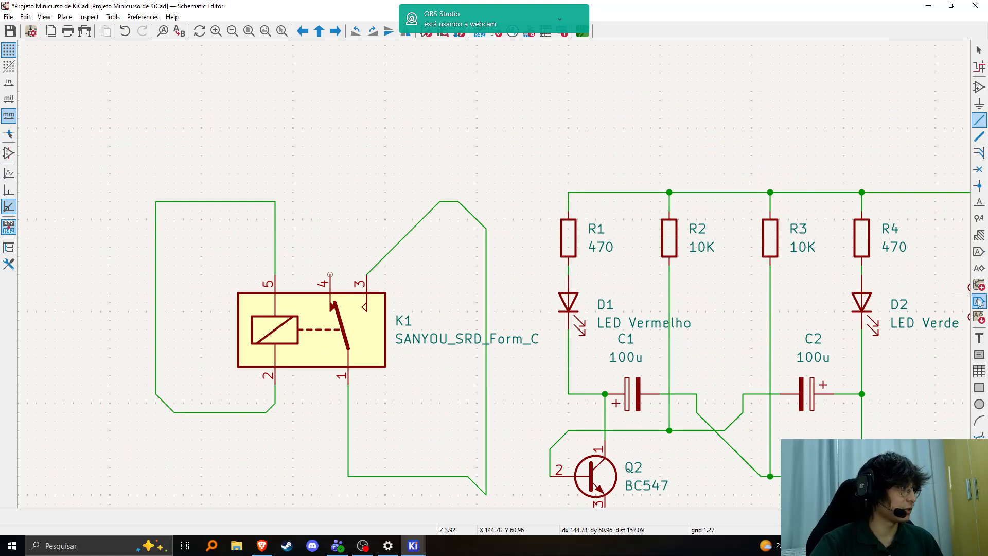
Mark K1's unused pin 4 with a no-connect flag and leave the flag tool.
click(978, 170)
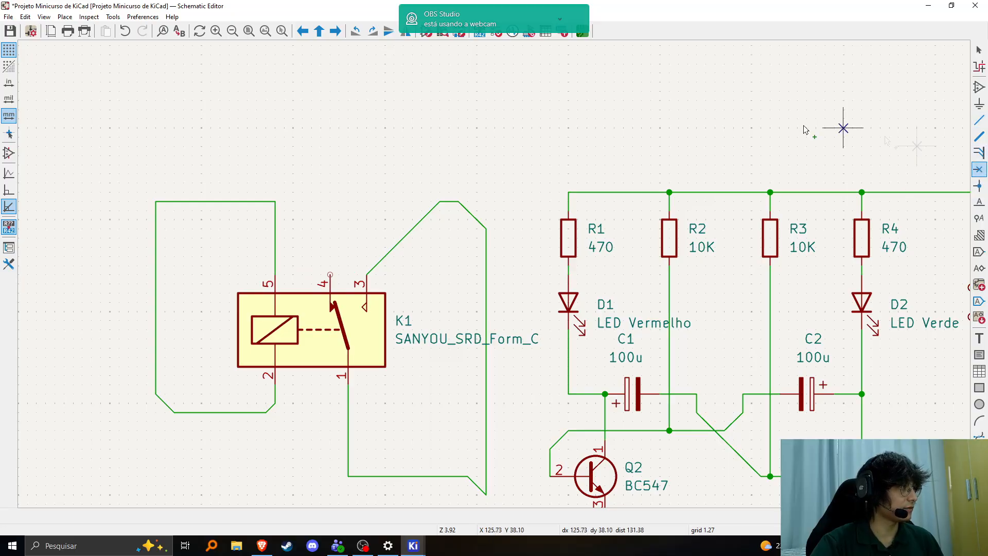
click(330, 274)
scroll(332, 275, up, 3)
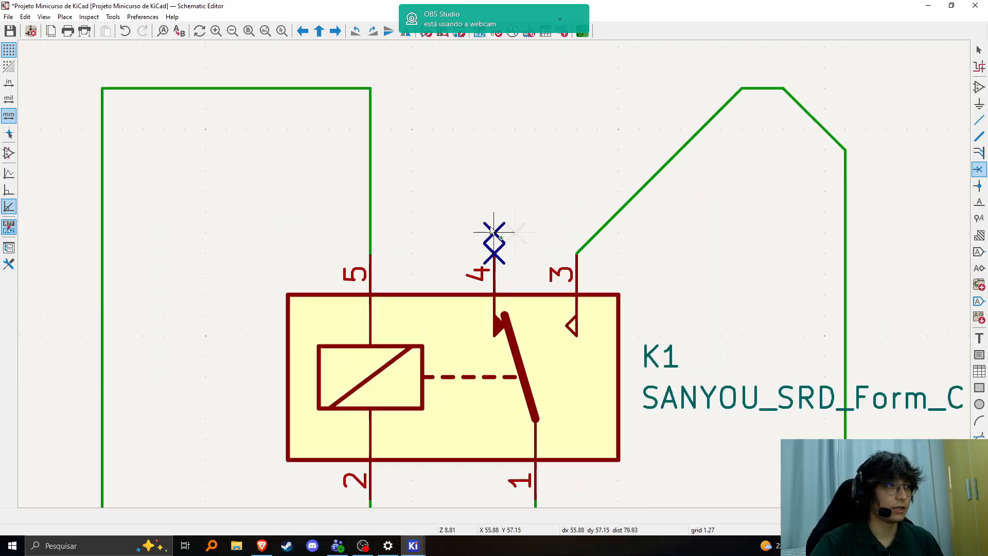
key(Escape)
scroll(504, 273, down, 3)
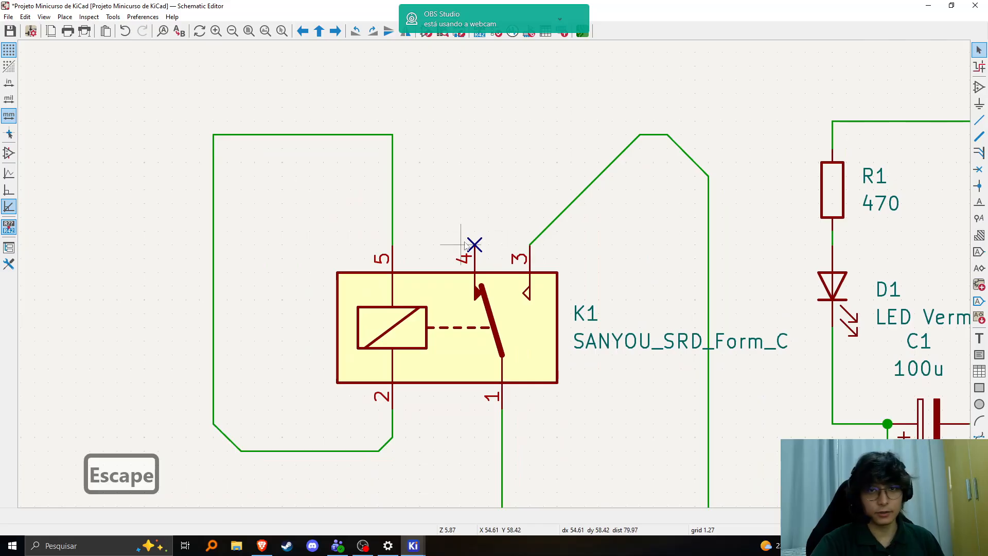
Delete relay K1 together with its wires and no-connect flag, leaving only the flip-flop circuit.
scroll(482, 249, down, 2)
middle_drag(501, 267, 401, 222)
drag(156, 97, 570, 464)
key(Delete)
scroll(568, 430, down, 3)
scroll(496, 282, up, 2)
scroll(436, 271, up, 2)
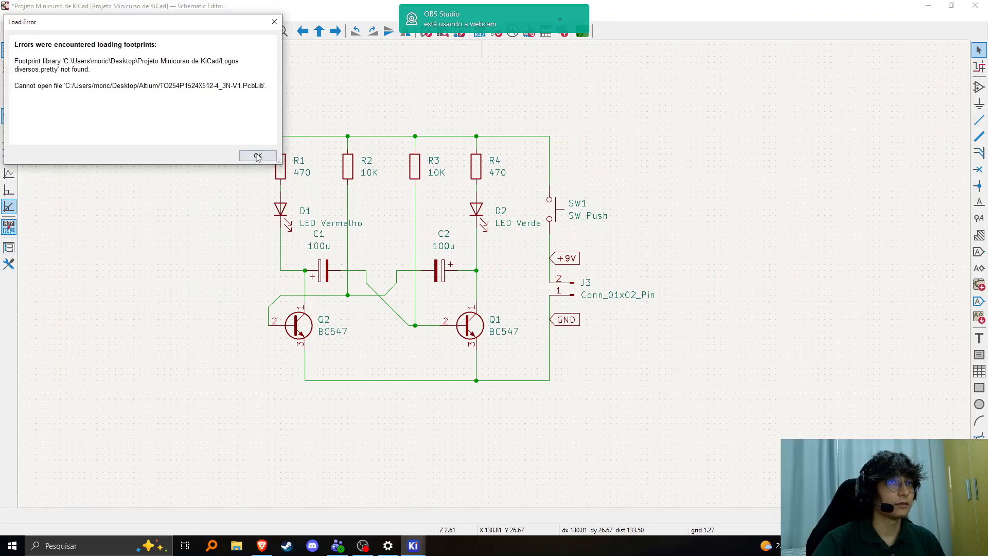
click(257, 156)
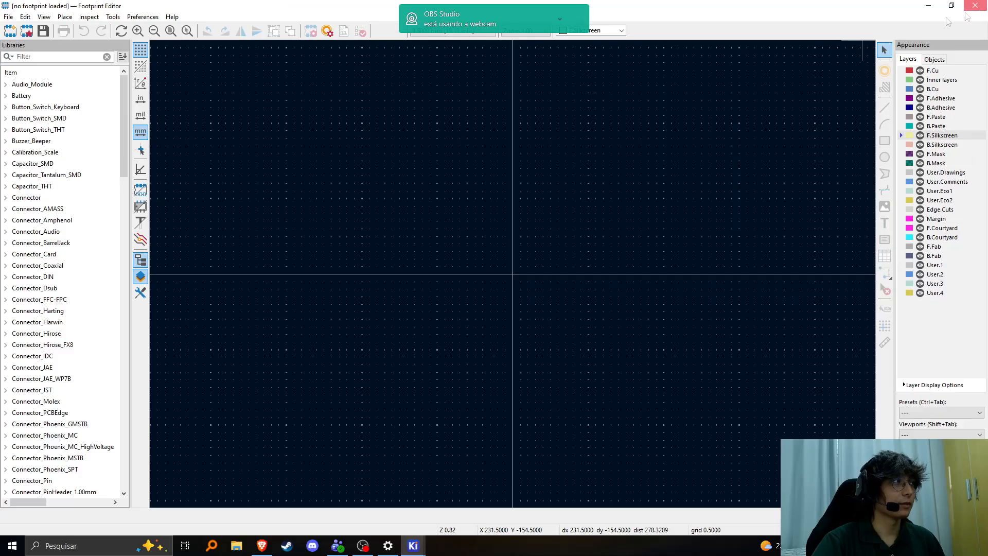
click(975, 5)
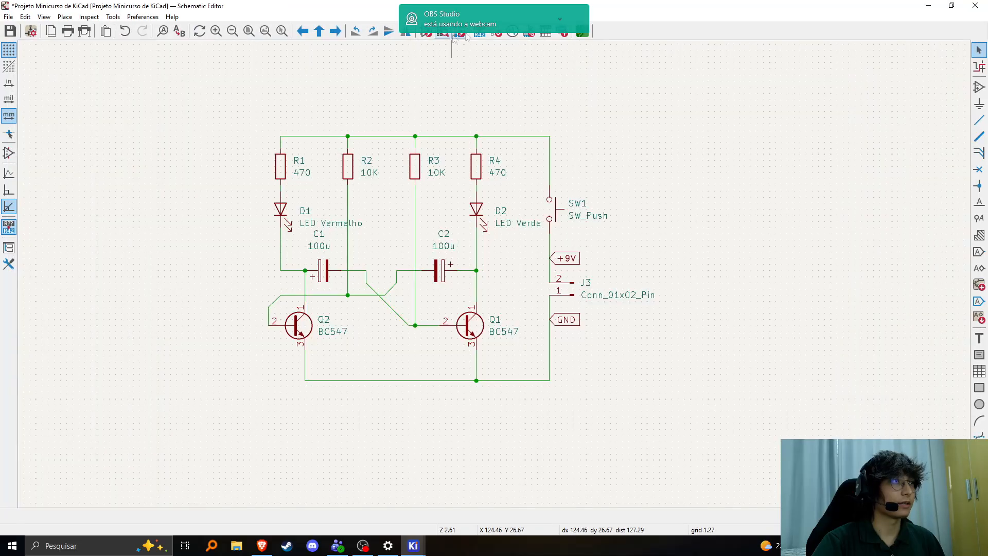
Rerun the electrical rules check on the flip-flop schematic and close the checker.
click(497, 32)
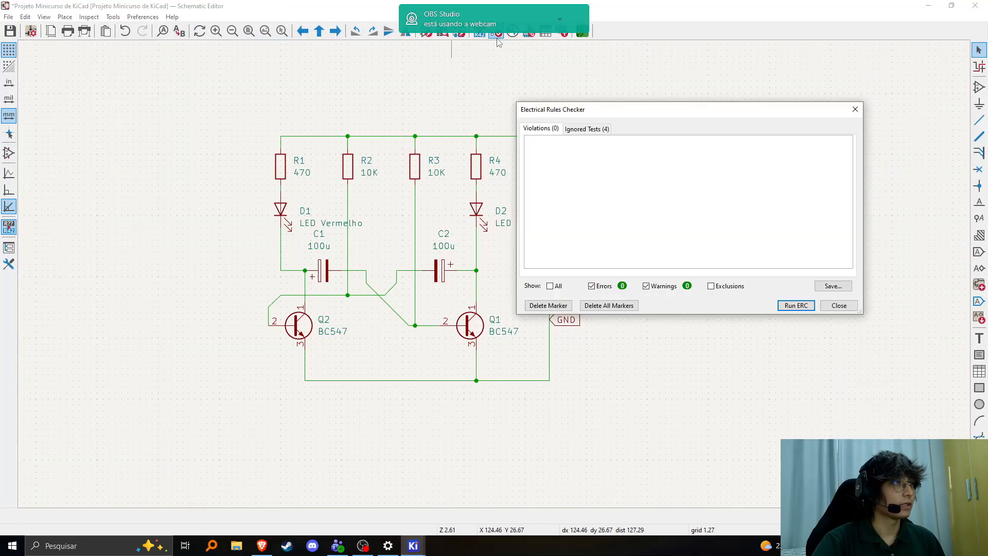
click(795, 305)
drag(604, 112, 688, 127)
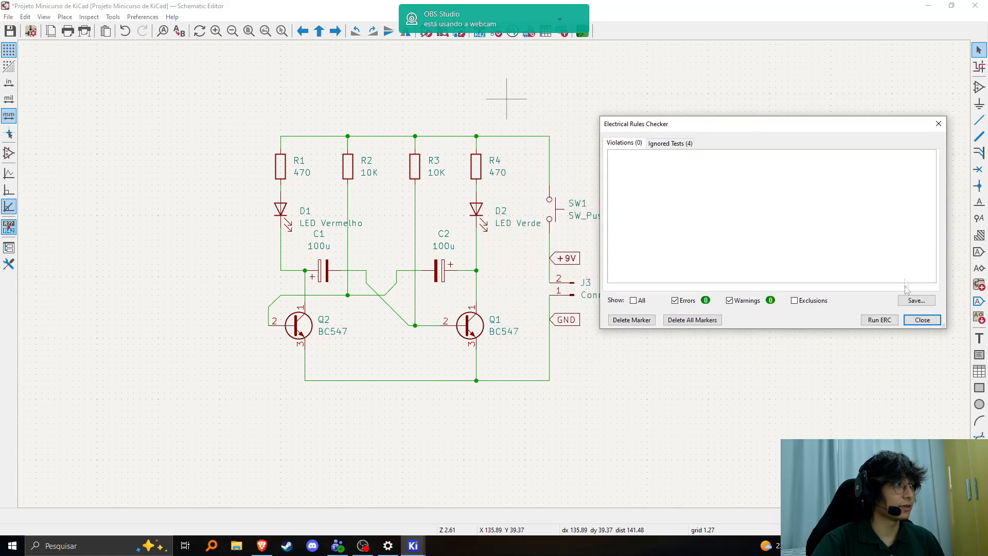
click(922, 321)
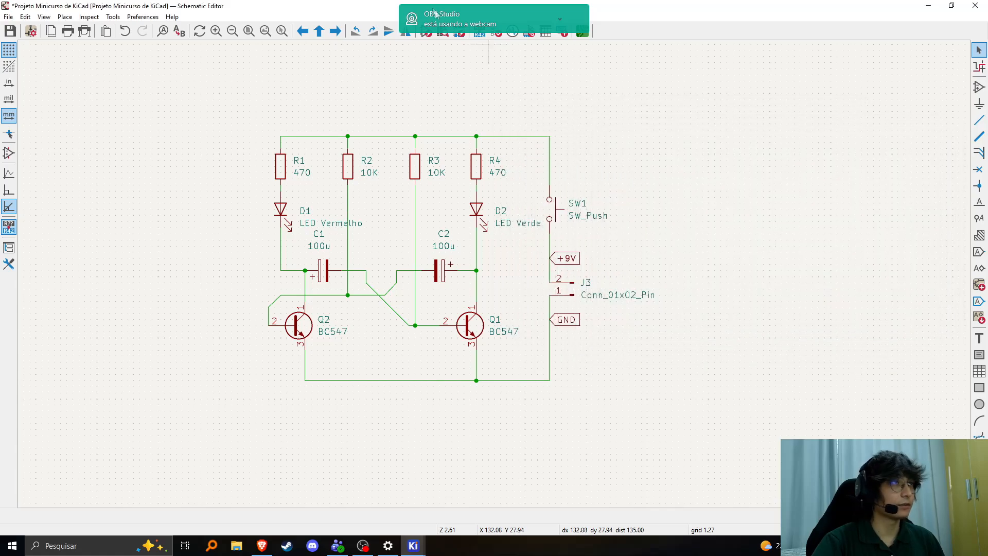
Annotate the entire schematic by X position, keeping existing annotations, and close the annotation dialog.
click(480, 35)
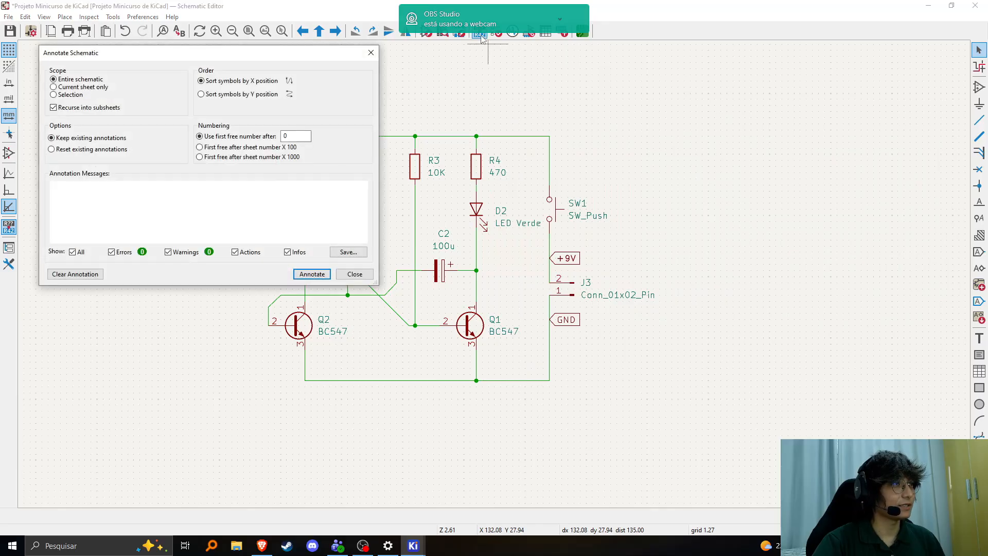
click(312, 275)
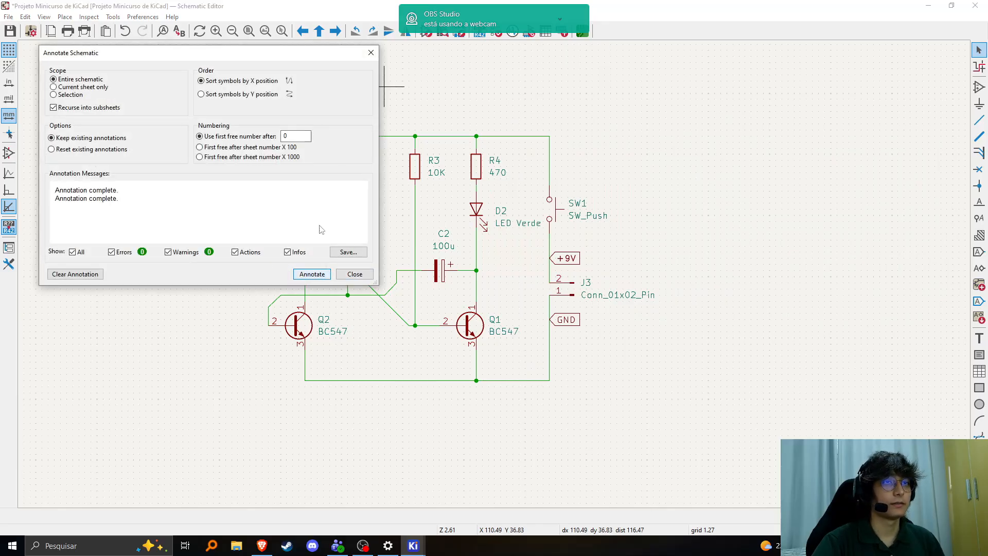
mouse_move(199, 57)
mouse_down()
mouse_move(566, 352)
mouse_move(650, 352)
mouse_move(766, 200)
mouse_up()
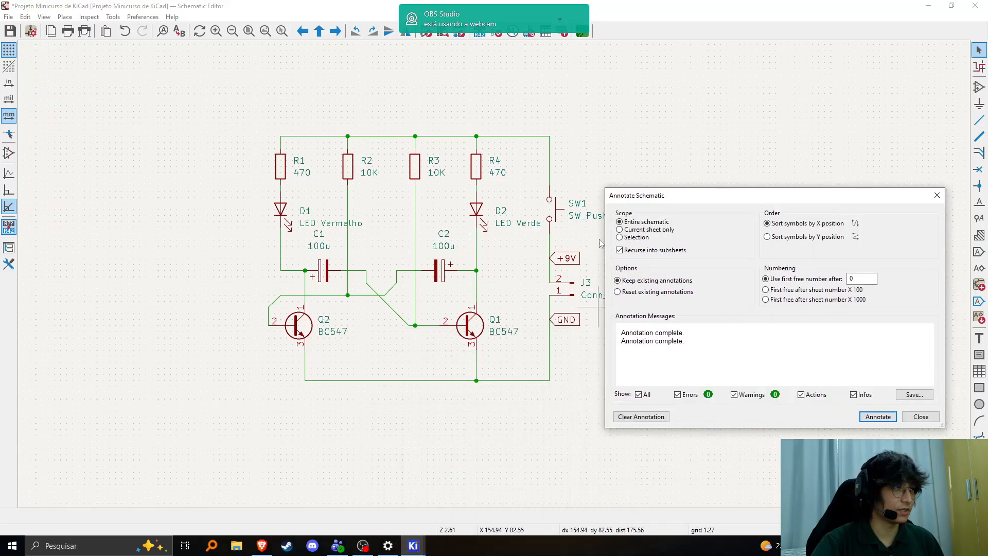
mouse_move(656, 198)
mouse_down()
mouse_move(578, 178)
mouse_move(647, 135)
mouse_move(671, 134)
mouse_up()
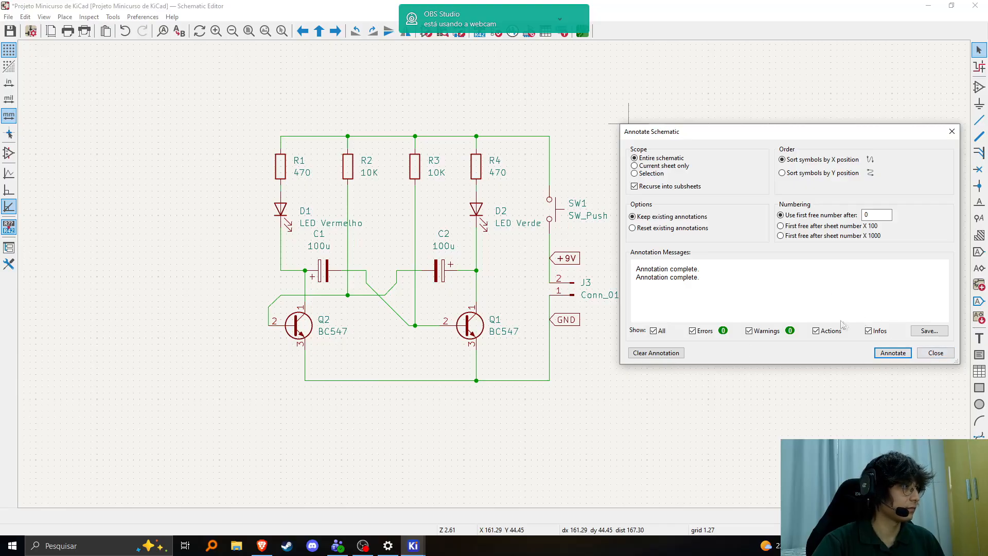
click(927, 355)
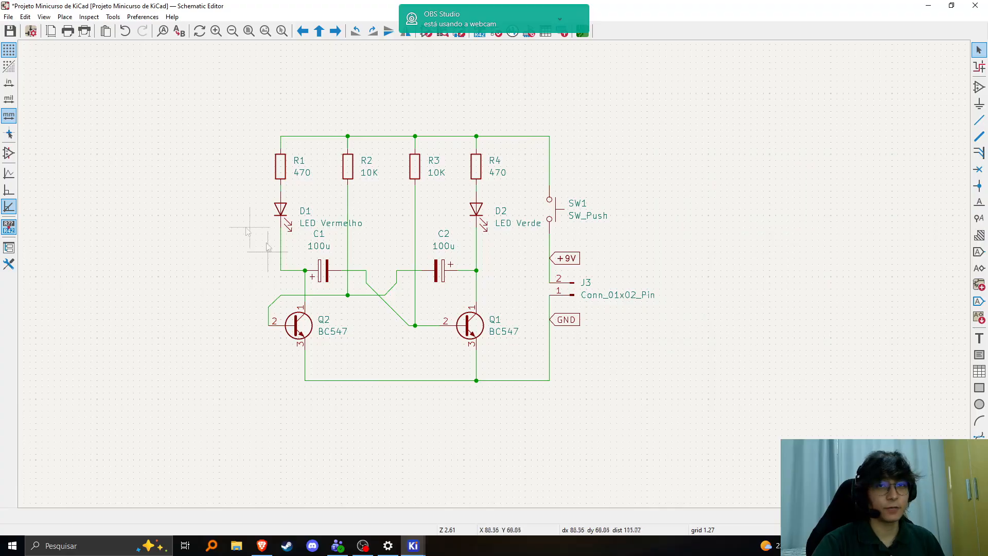
Repeat the annotation of the entire schematic with the same options and dismiss the dialog.
middle_drag(269, 249, 266, 278)
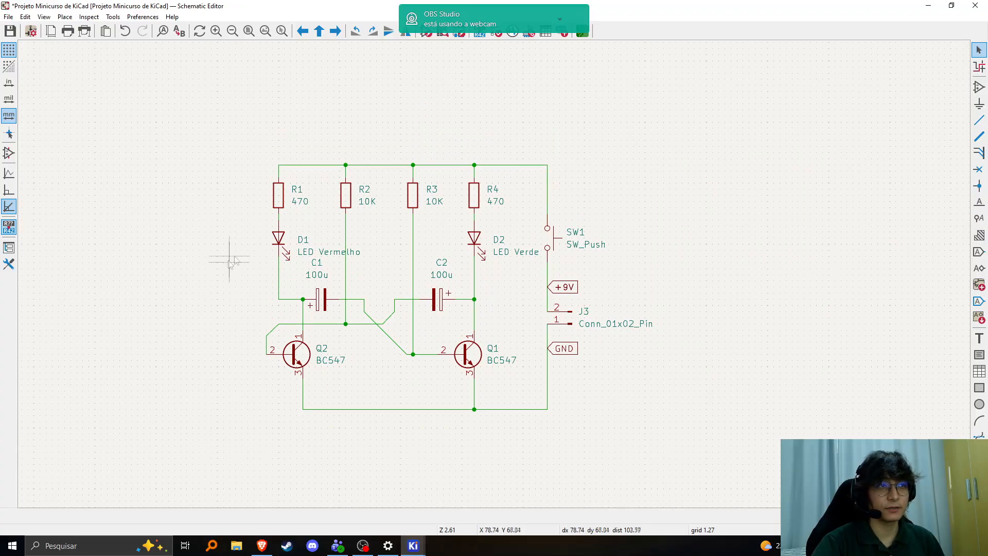
click(484, 36)
click(908, 355)
drag(825, 132, 694, 118)
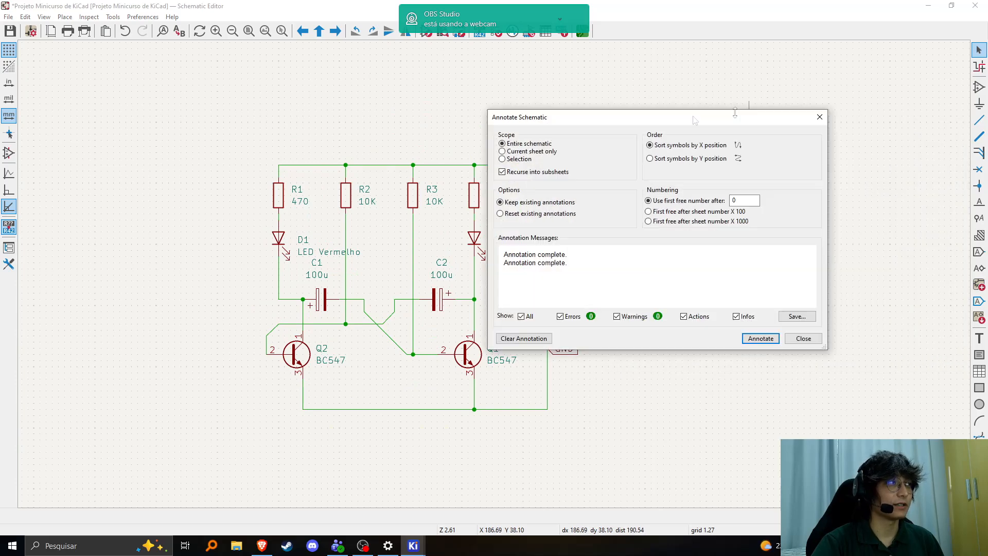
click(820, 118)
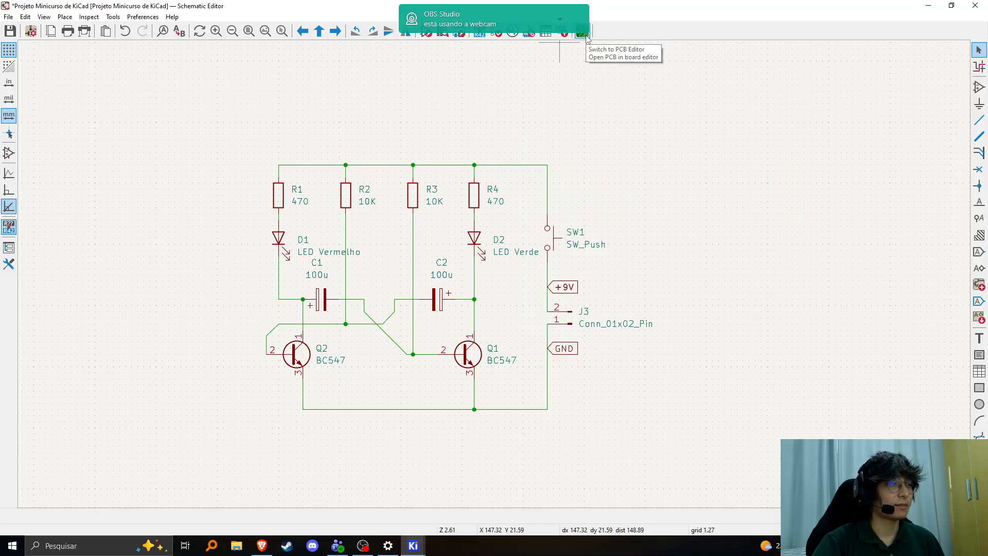
Open the footprint assignment tool for the schematic symbols and lower its window to expose the circuit.
click(457, 34)
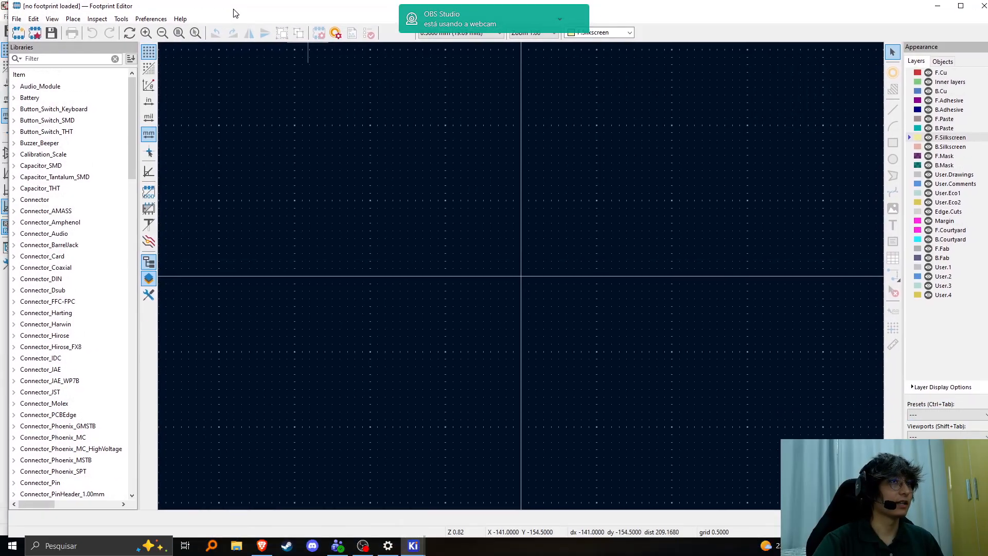
click(973, 7)
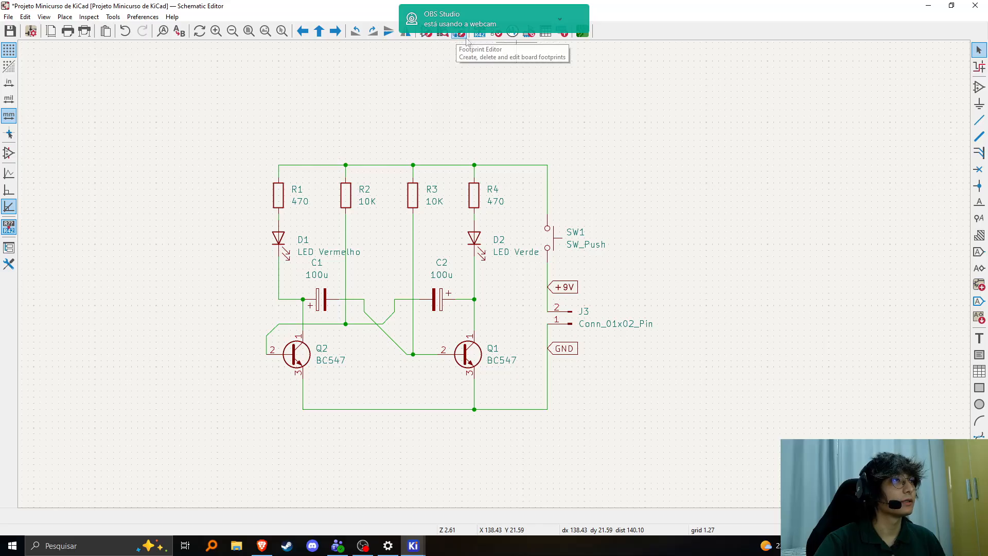
click(518, 34)
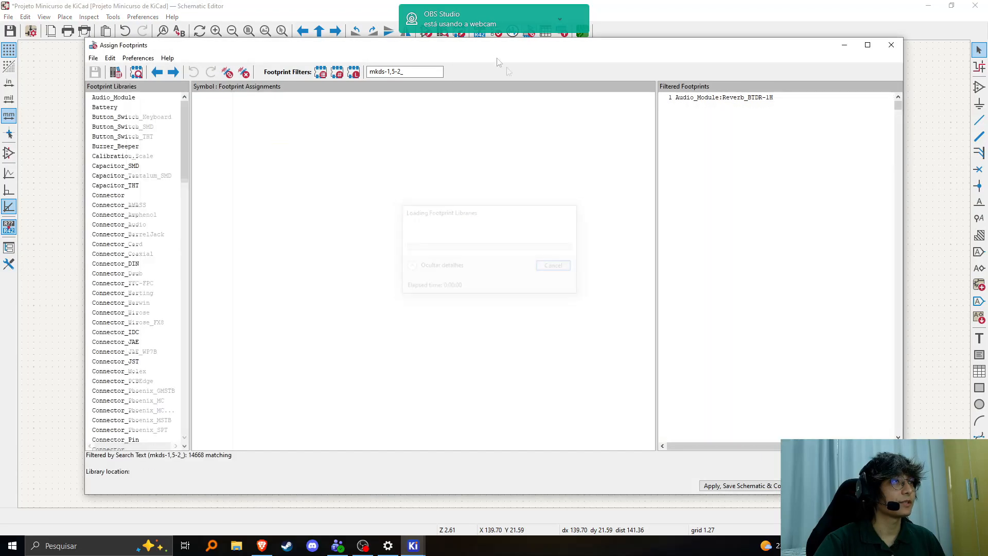
drag(519, 46, 482, 377)
scroll(549, 309, down, 2)
middle_drag(479, 322, 494, 299)
scroll(478, 216, up, 2)
Bring the Assign Footprints window back to the front and place it so R1–R4 and the LEDs stay in view above it.
click(651, 552)
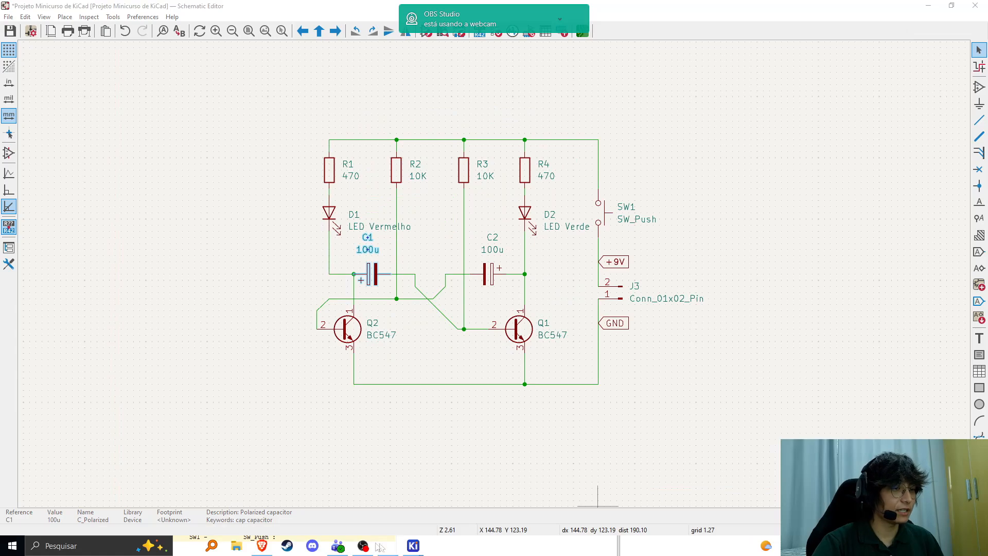
click(419, 548)
click(384, 352)
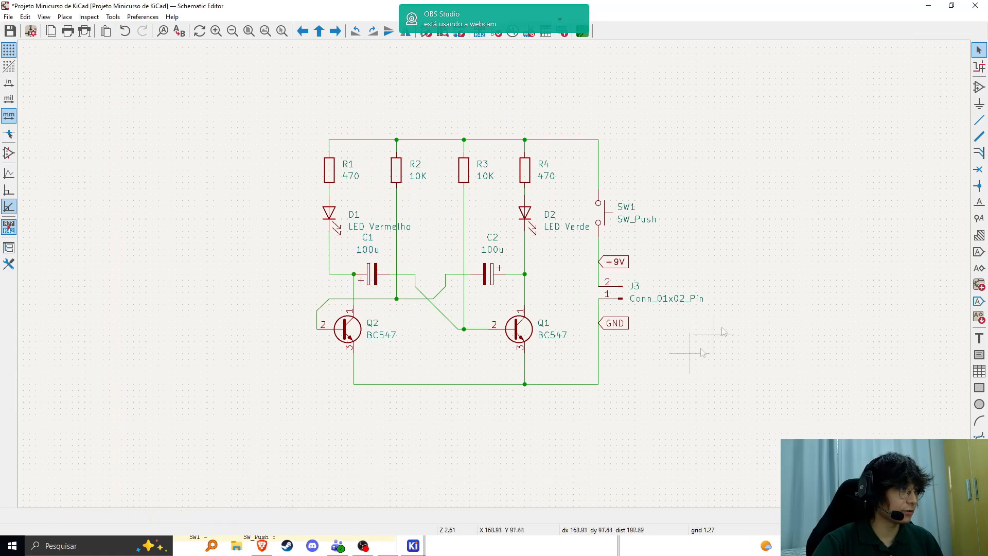
middle_drag(486, 375, 445, 368)
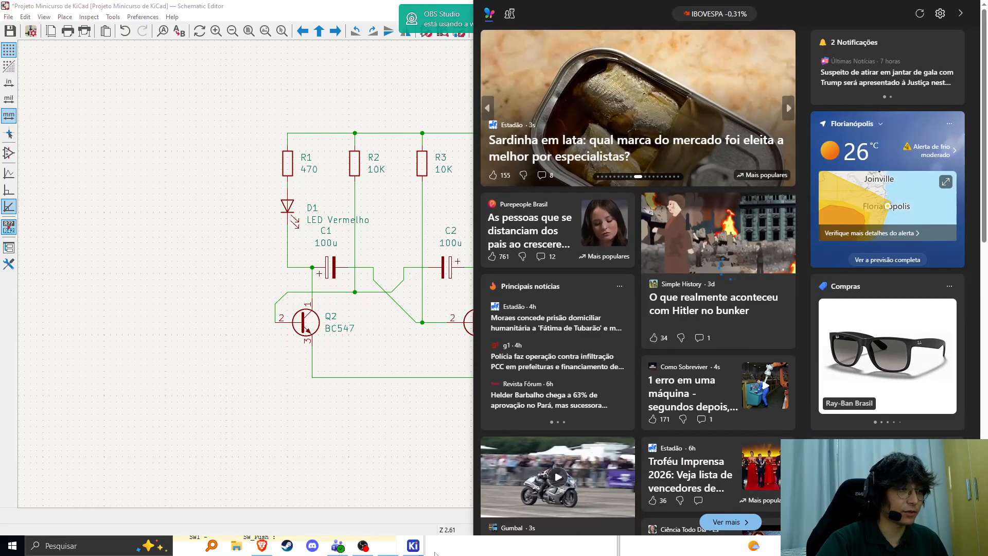
mouse_move(413, 545)
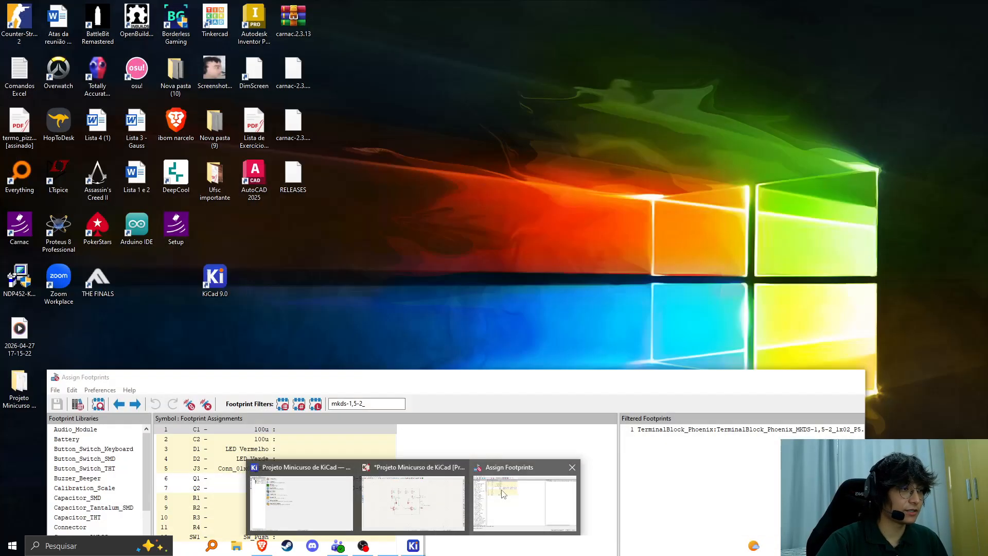
click(503, 494)
drag(483, 378, 455, 262)
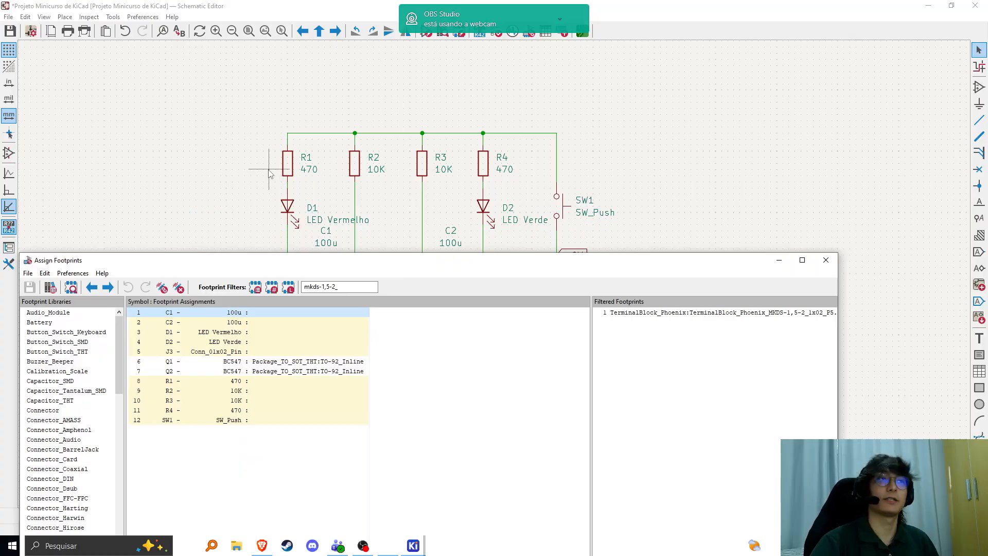
drag(301, 267, 306, 256)
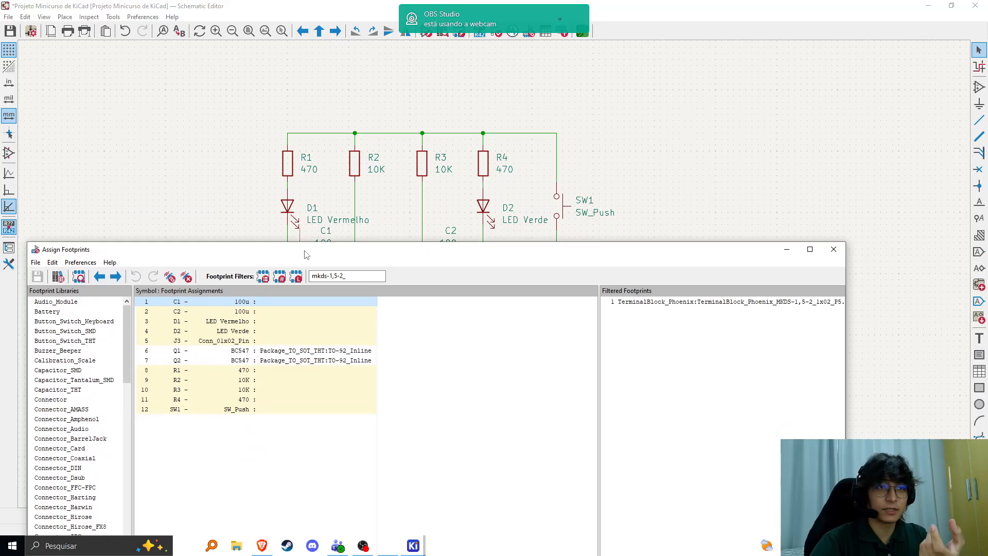
Shrink the Assign Footprints window and place it so R1–R4, D1 and D2 stay in view above it.
drag(304, 254, 356, 80)
drag(884, 78, 727, 236)
drag(595, 247, 625, 181)
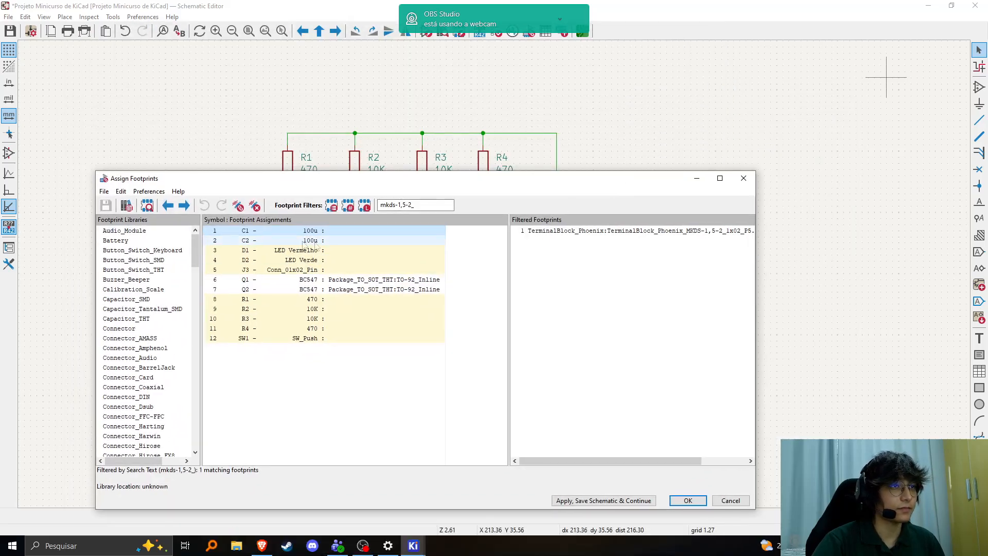
drag(319, 179, 348, 242)
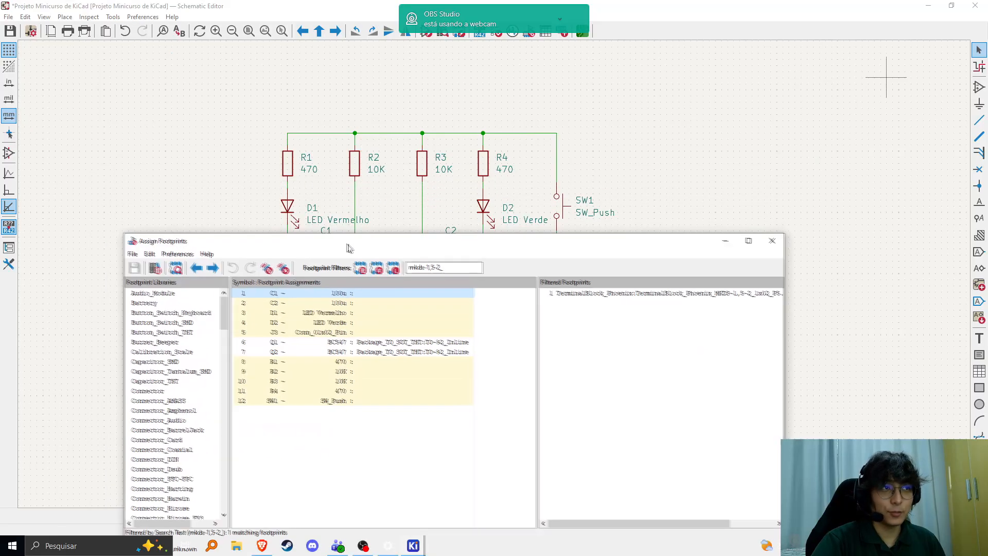
Look over the circuit around the Assign Footprints window and bring that window back to the front.
scroll(375, 170, down, 2)
scroll(490, 198, down, 1)
middle_drag(481, 214, 408, 42)
middle_drag(437, 381, 357, 293)
scroll(356, 293, up, 1)
middle_drag(488, 220, 372, 389)
scroll(372, 389, up, 1)
middle_drag(538, 133, 341, 377)
click(422, 551)
click(525, 502)
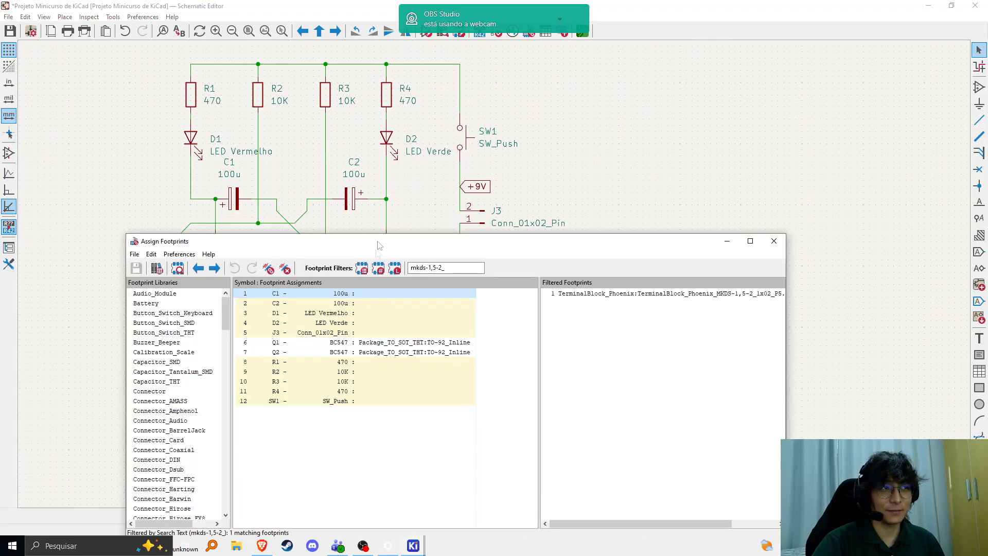
Place the Assign Footprints window below the capacitors so the upper circuit with SW1 and J3 stays in view.
drag(521, 183, 479, 297)
middle_drag(568, 237, 568, 205)
click(424, 549)
click(507, 493)
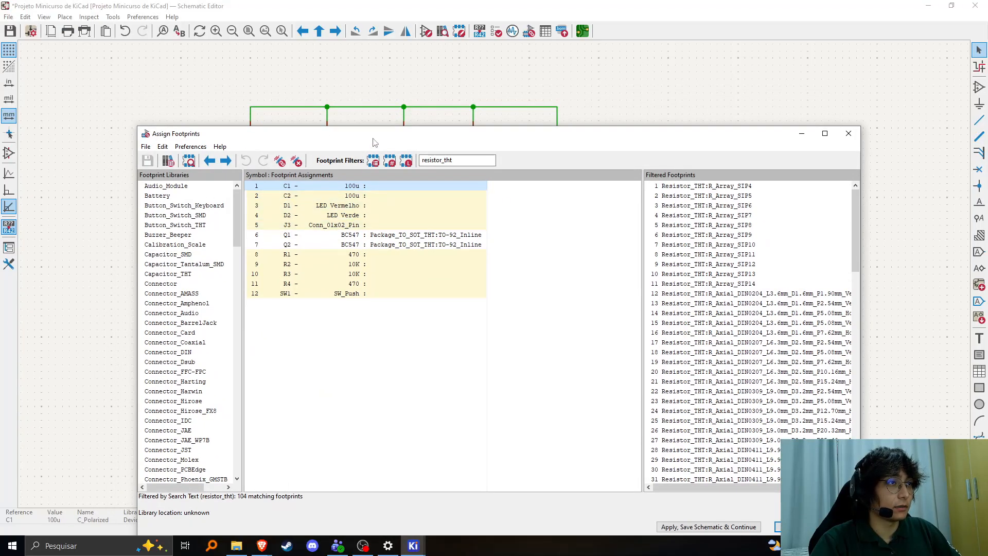
drag(375, 142, 356, 323)
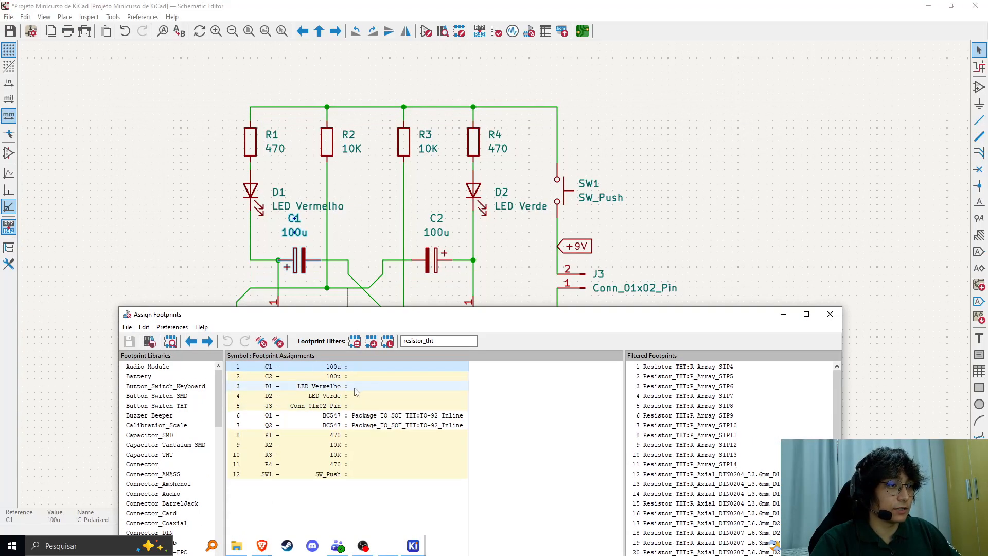
Filter the footprints for D1 (LED Vermelho) by "led" and look through the list as far as the LED_SMD entries.
click(406, 386)
double_click(449, 345)
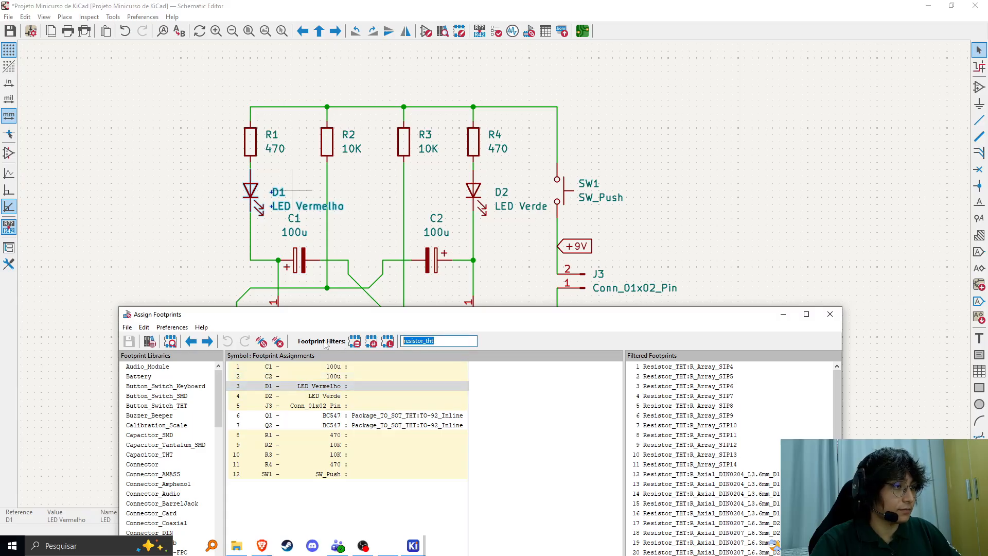
text(led)
drag(367, 315, 290, 149)
drag(760, 209, 760, 281)
scroll(651, 297, up, 20)
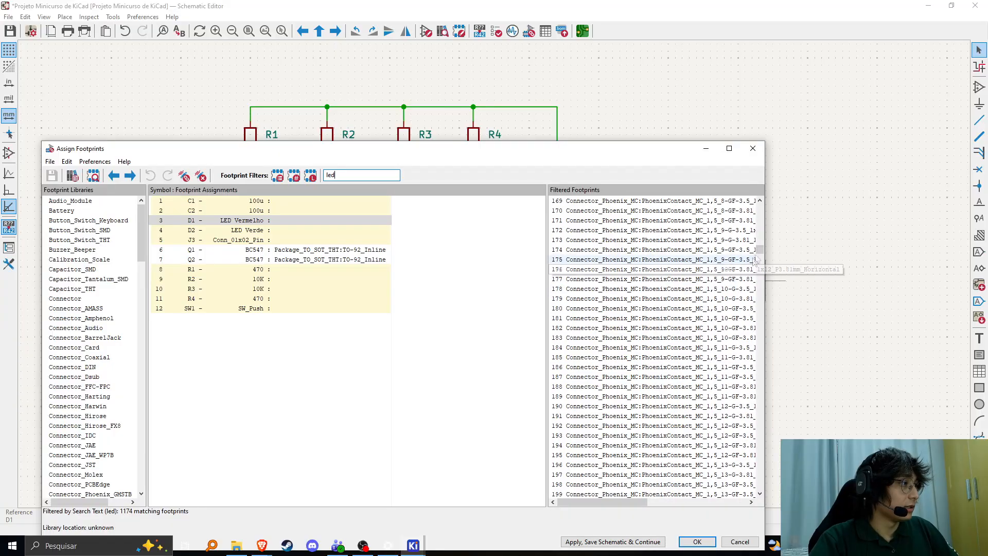
scroll(757, 253, up, 20)
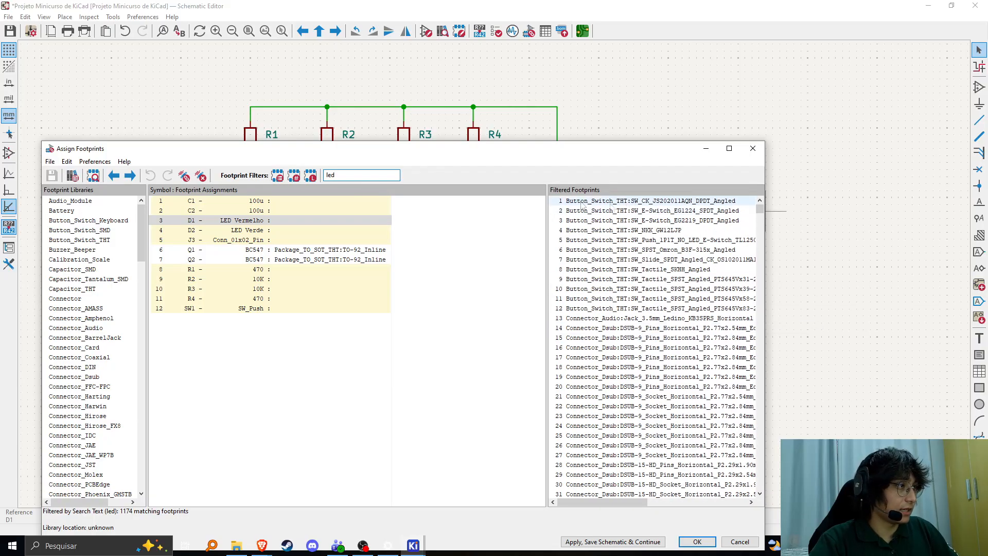
drag(760, 207, 773, 449)
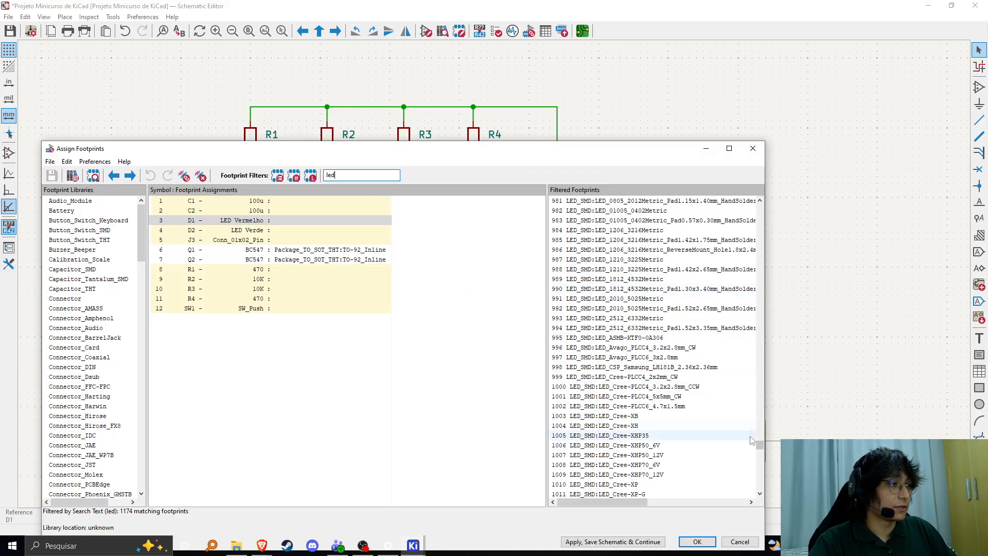
drag(763, 452, 762, 444)
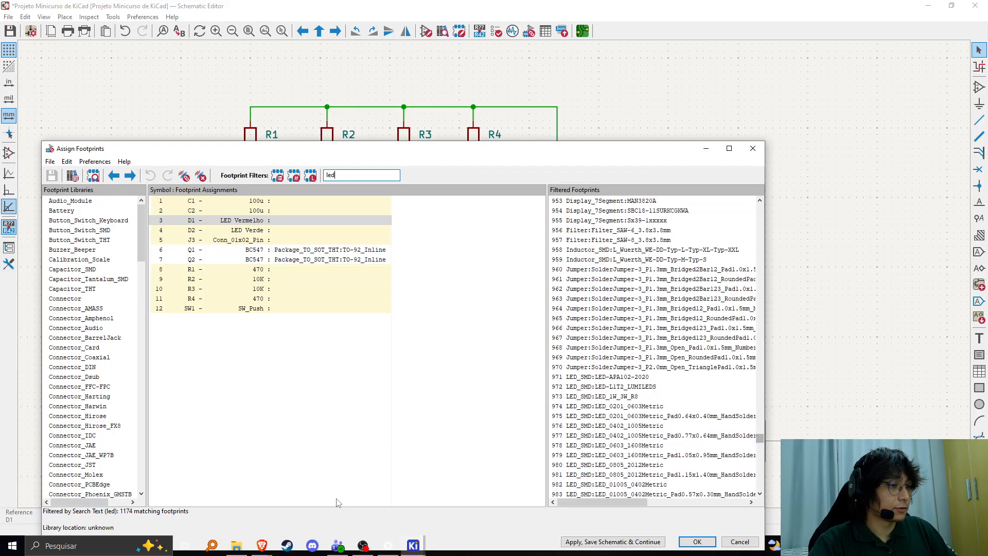
Switch to the browser, compare the "resistor tht" and "resistor smd" image results, and return to KiCad.
click(255, 551)
click(363, 509)
click(67, 10)
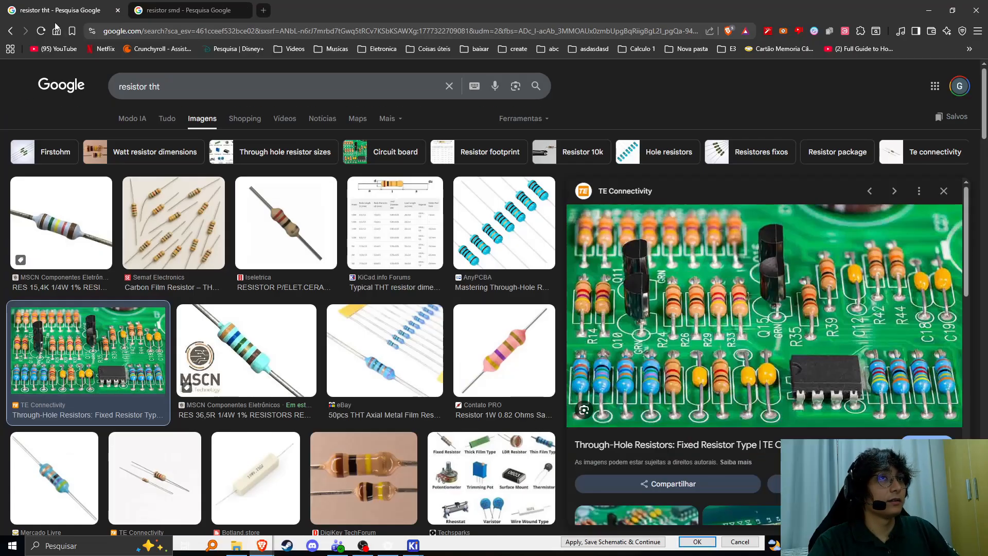
click(174, 119)
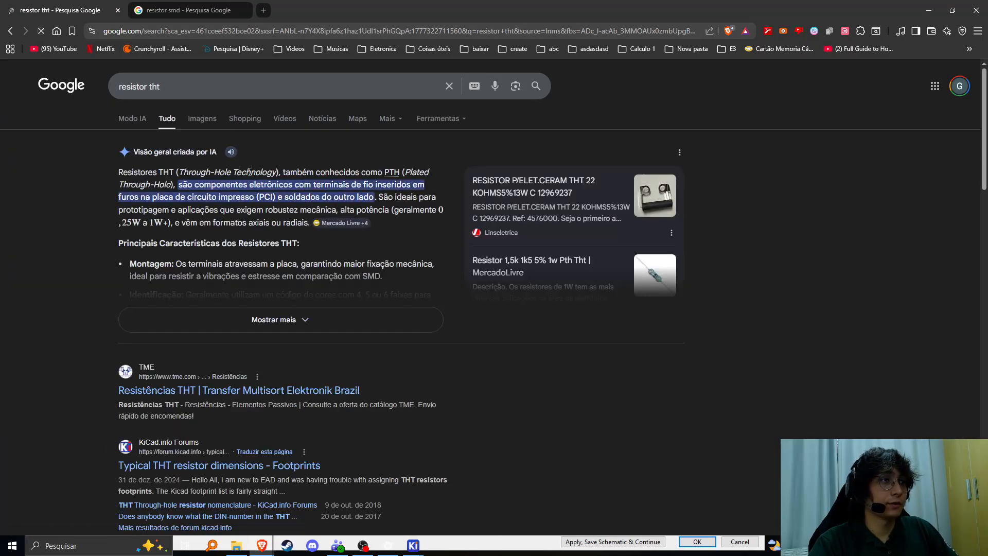
click(202, 120)
click(256, 220)
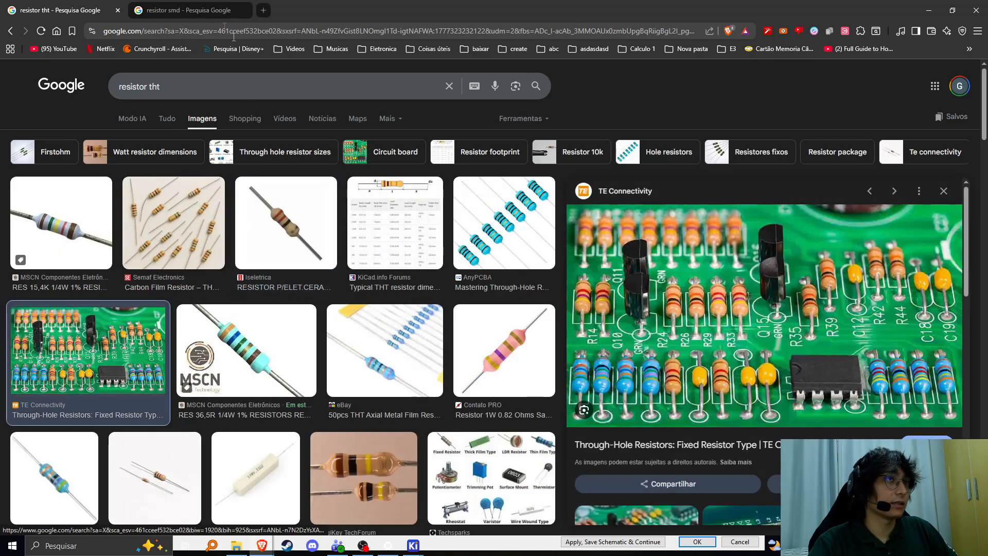
click(206, 11)
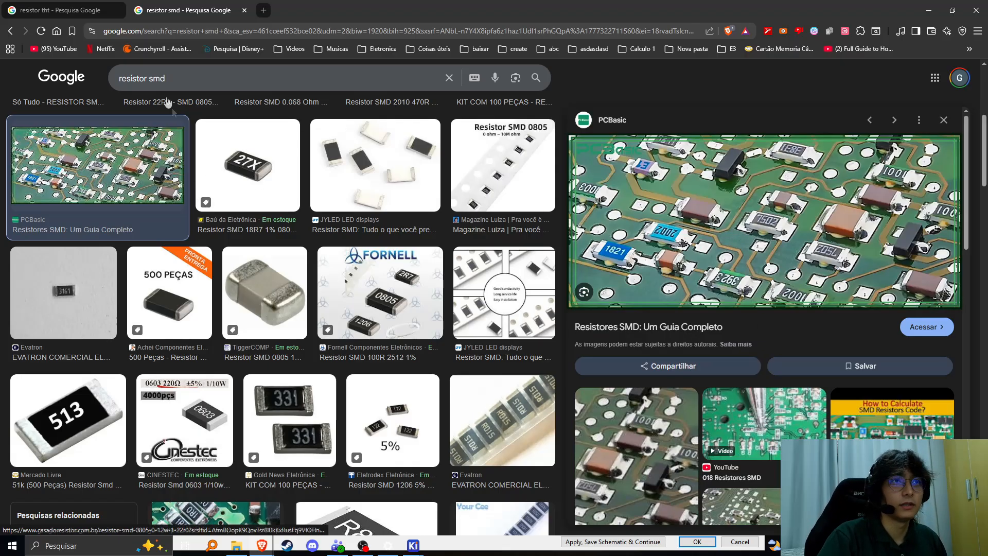
click(39, 6)
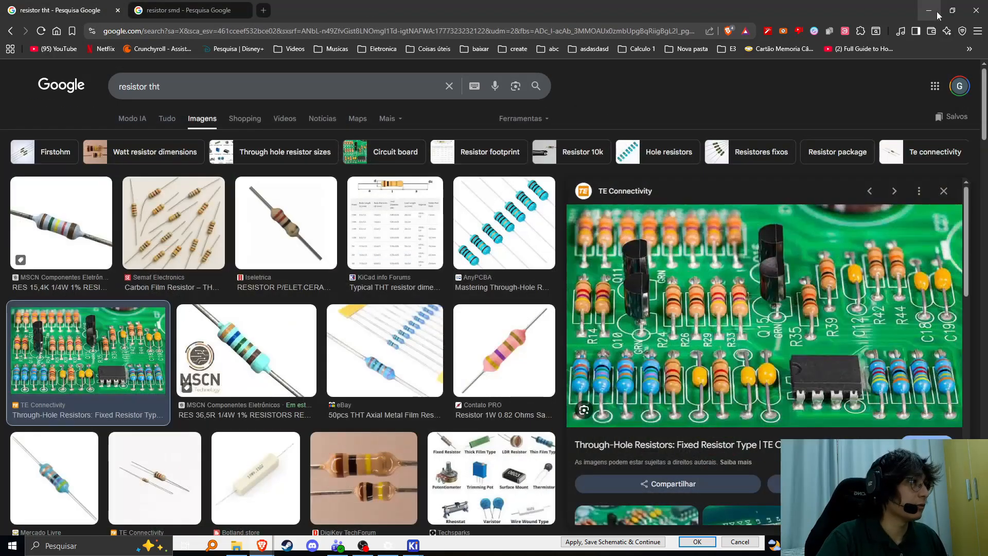
click(938, 16)
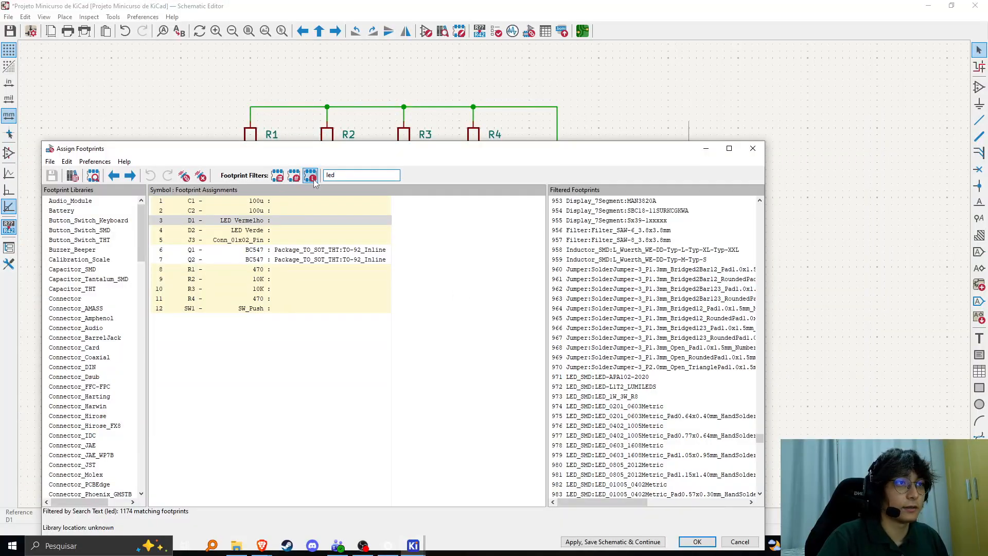
Narrow the footprint filter text to "led_tht 3.0mm".
text(_tht)
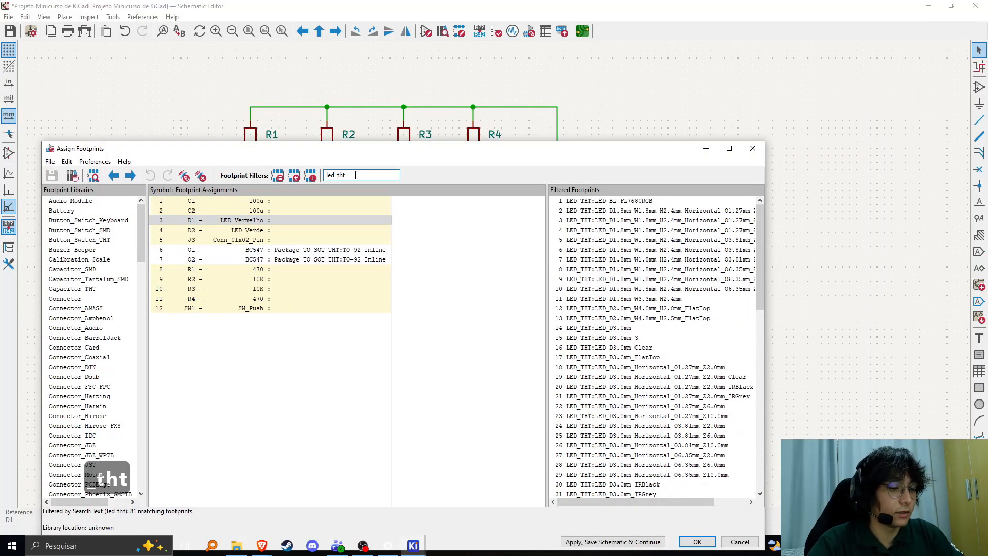
text( 3.00)
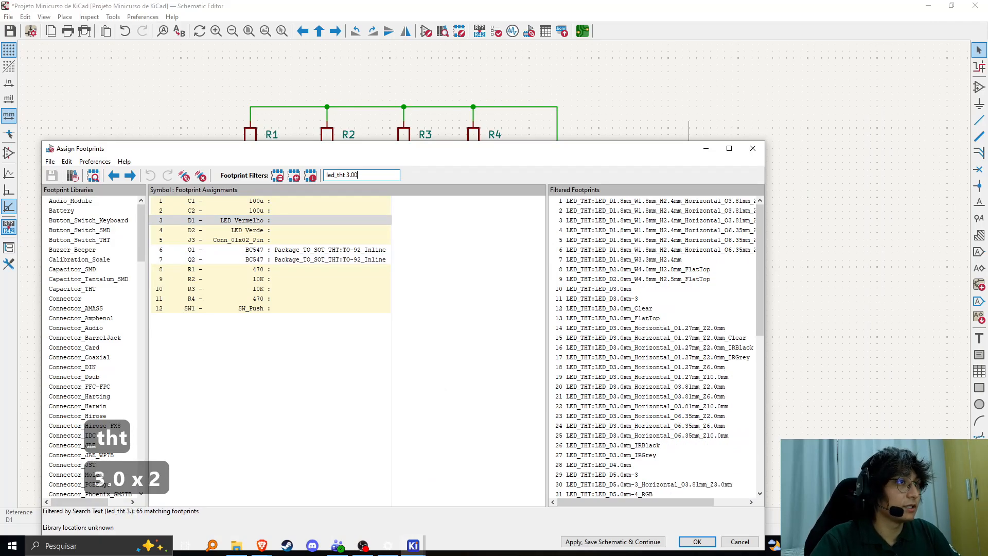
key(BackSpace)
text(mm)
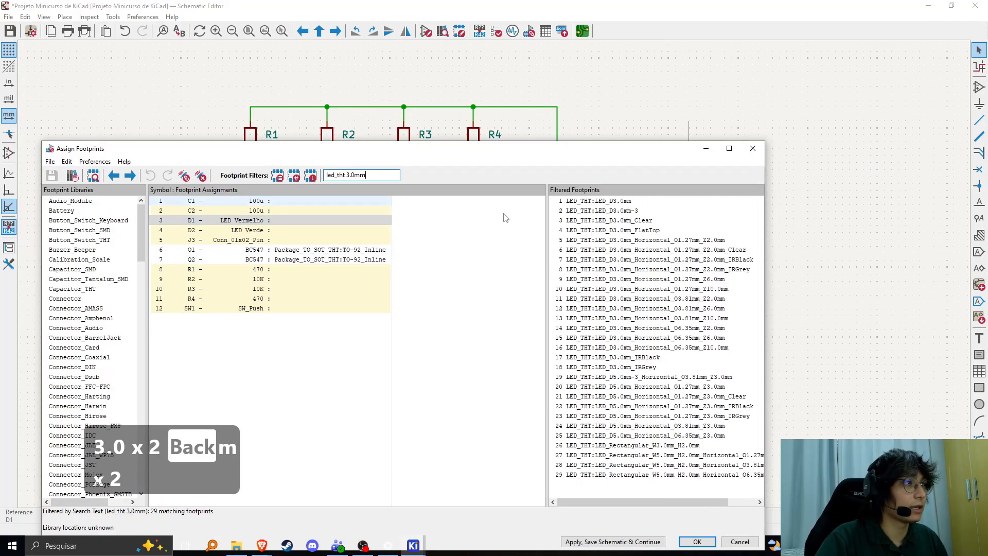
Assign the footprint LED_THT:LED_D3.0mm to D1 (LED Vermelho) and D2 (LED Verde).
click(653, 200)
click(698, 542)
double_click(629, 202)
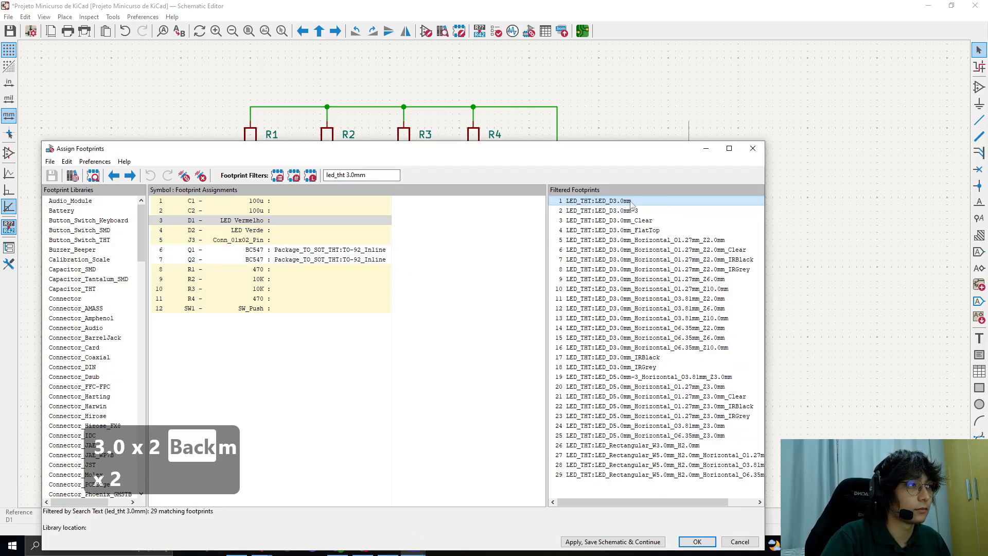
click(594, 202)
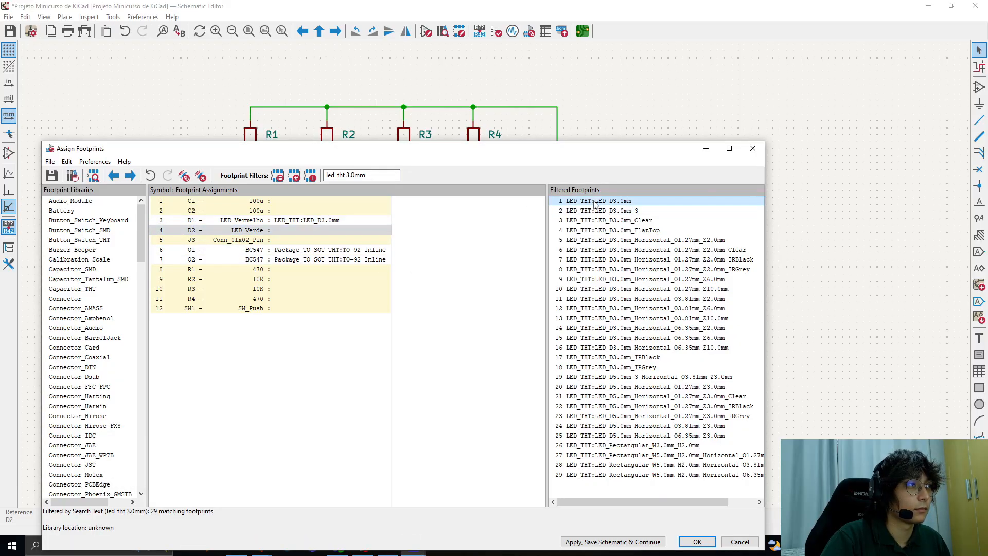
double_click(596, 203)
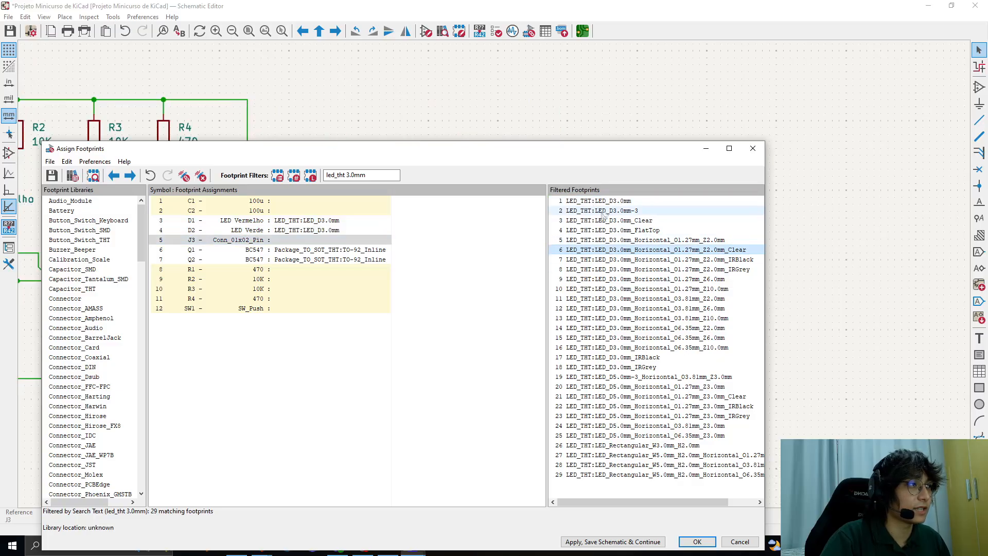
Preview the LED_THT:LED_D3.0mm footprint in the footprint viewer.
drag(587, 153, 603, 120)
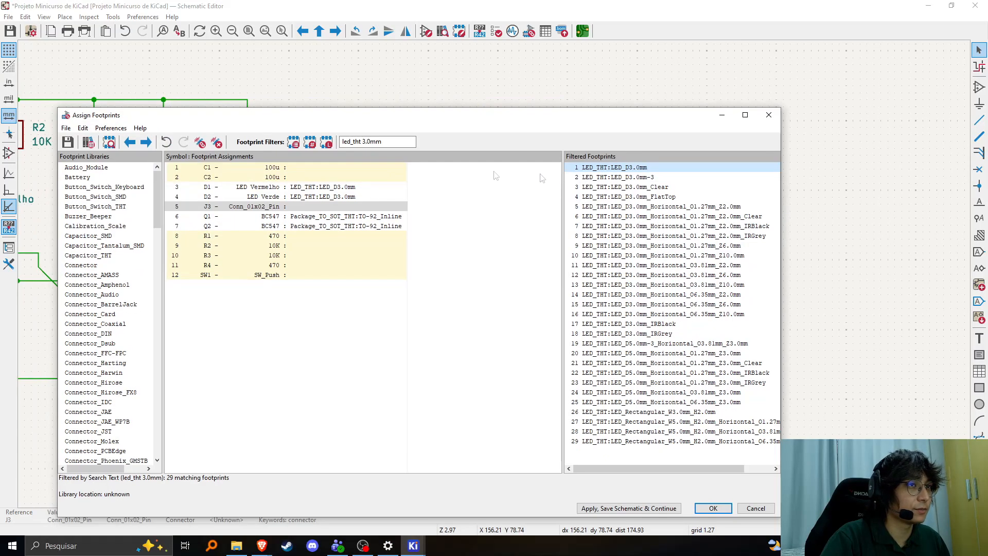
click(110, 145)
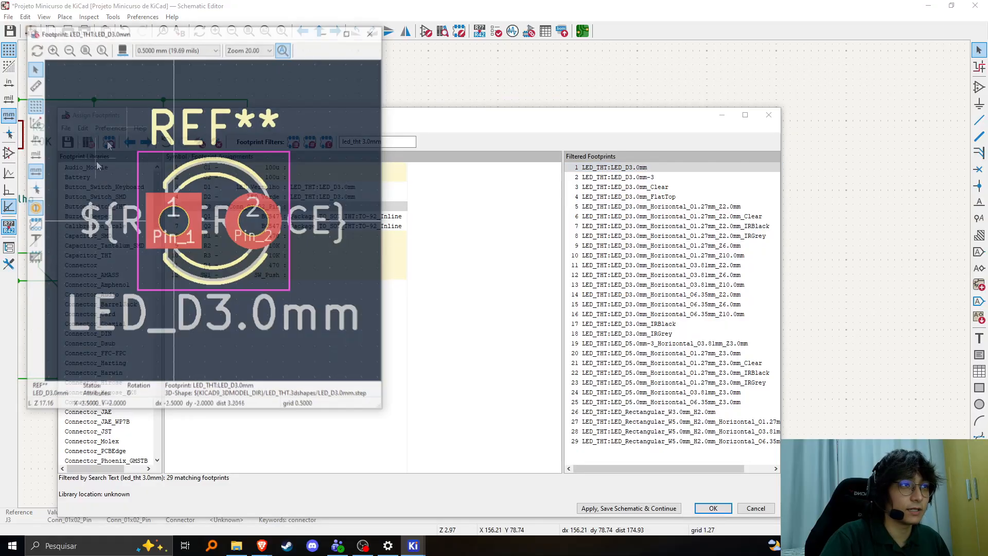
scroll(273, 280, down, 2)
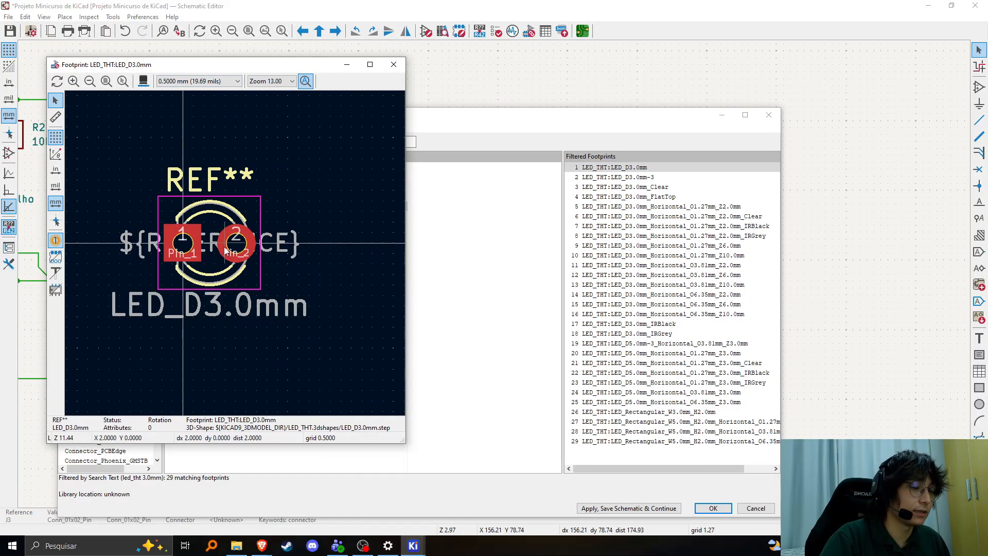
Switch to the browser, search images for "pcb", open the Mimowork Laser board picture and compare it with the SMD resistor results.
mouse_move(262, 546)
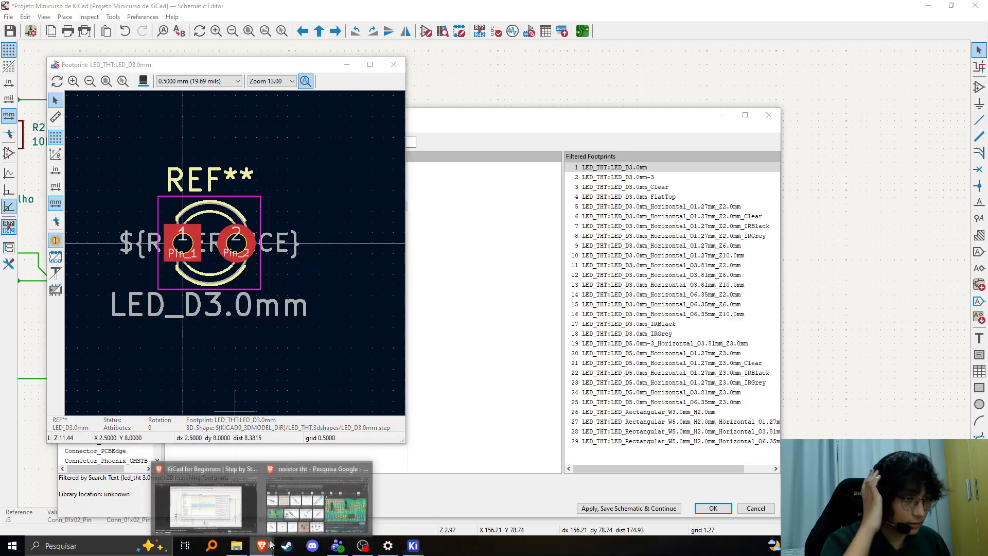
click(306, 512)
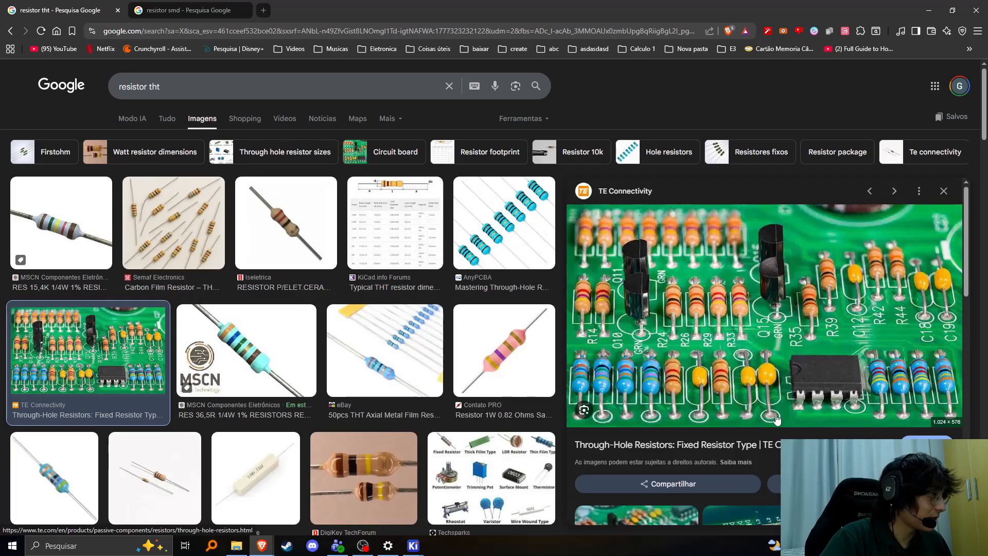
scroll(300, 369, down, 6)
scroll(289, 369, up, 2)
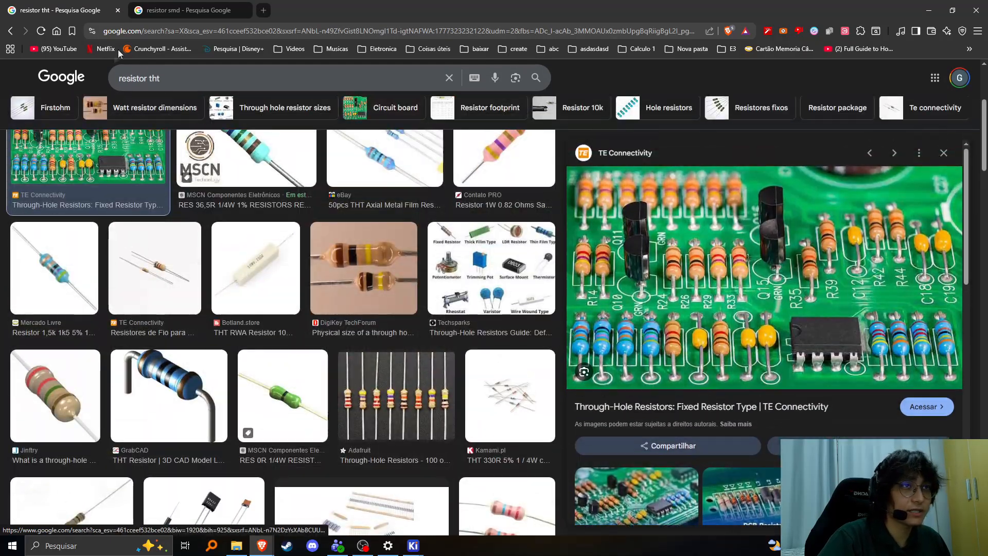
drag(198, 79, 2, 98)
text(pcb)
key(Return)
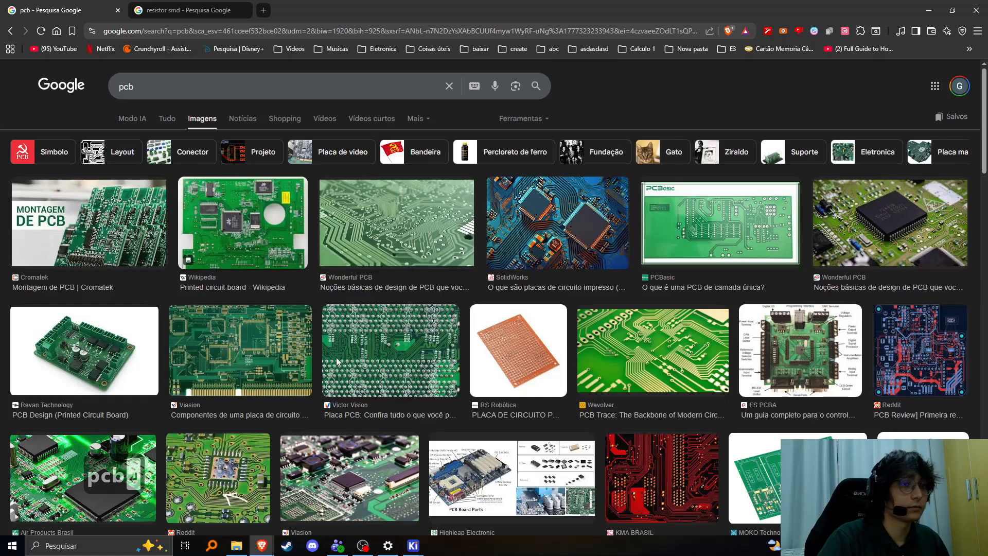
scroll(338, 362, down, 3)
click(599, 432)
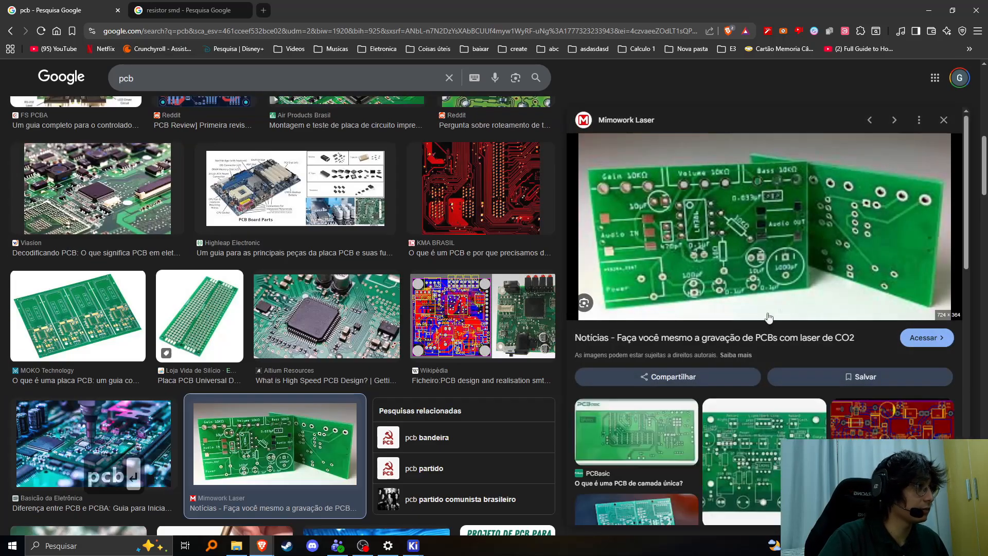
click(179, 11)
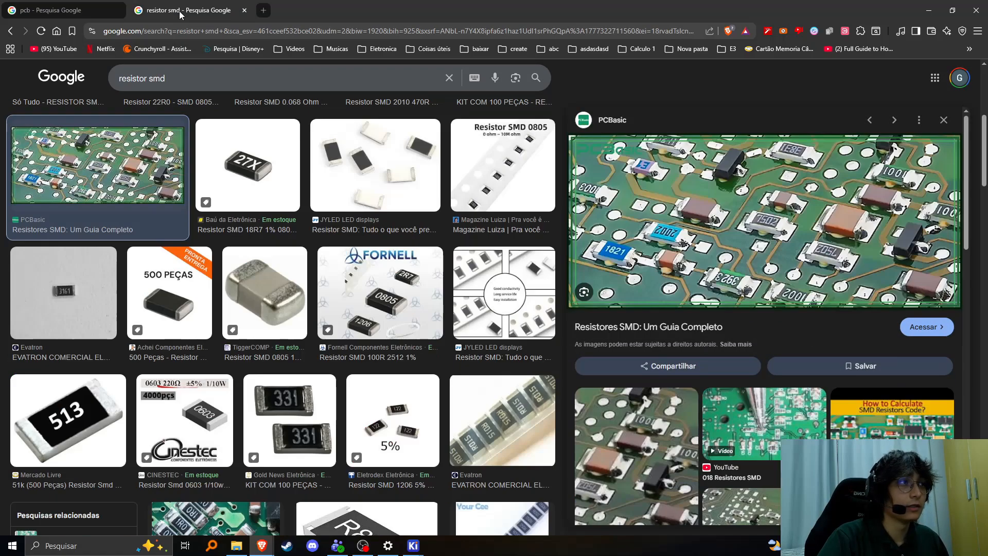
click(97, 11)
Reduce the browser from full screen and arrange it with the footprint viewer so the LED_D3.0mm preview is in view above it.
double_click(360, 11)
drag(503, 66, 403, 74)
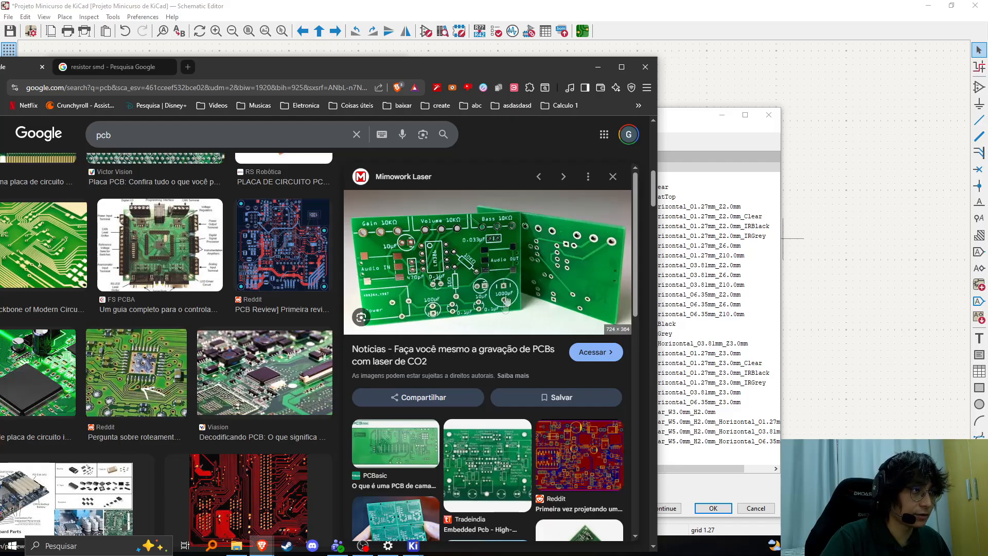
drag(440, 75, 523, 403)
drag(310, 70, 437, 76)
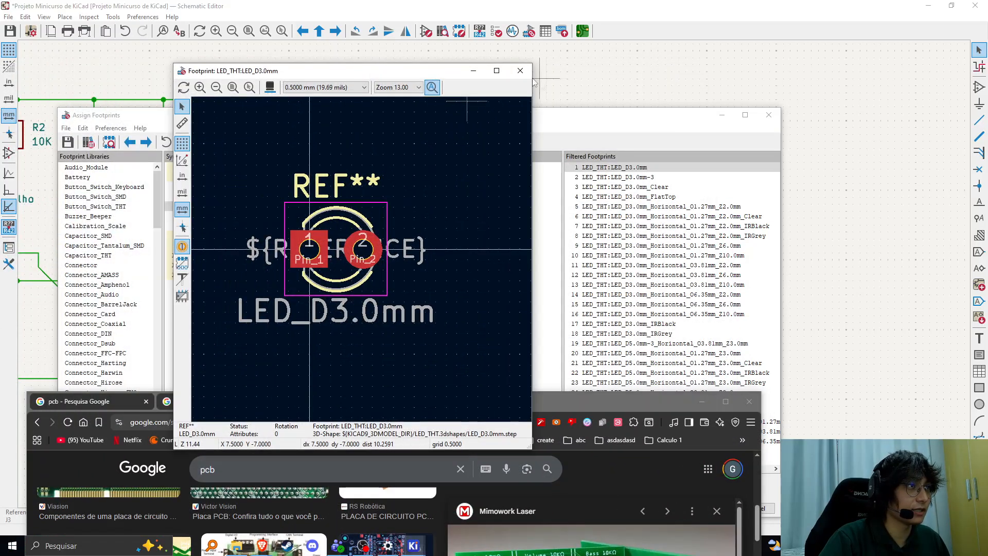
Preview LED_D3.0mm_Horizontal_O1.27mm_Z2.0mm_IRGrey and move the footprint viewer and Assign Footprints windows apart.
click(668, 237)
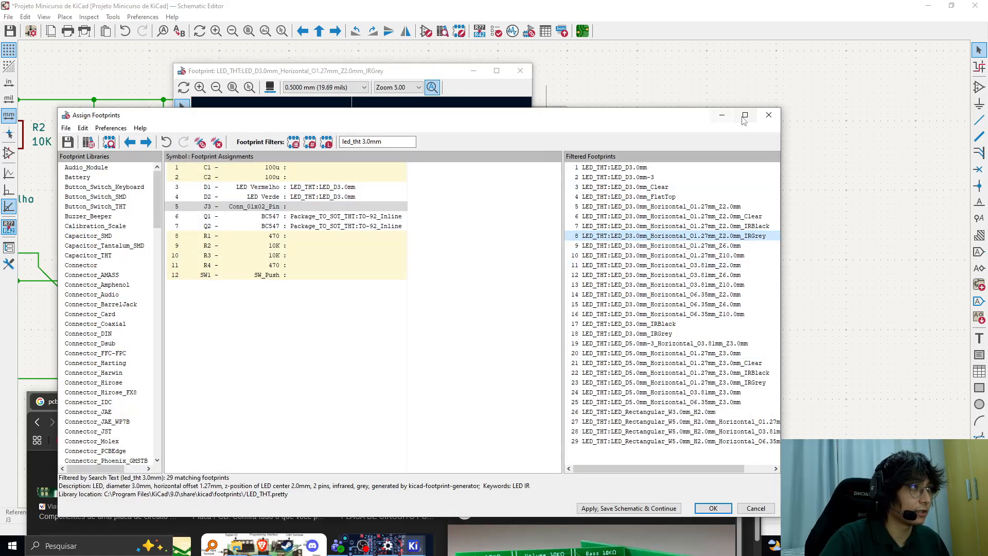
drag(425, 73, 295, 85)
drag(527, 119, 629, 104)
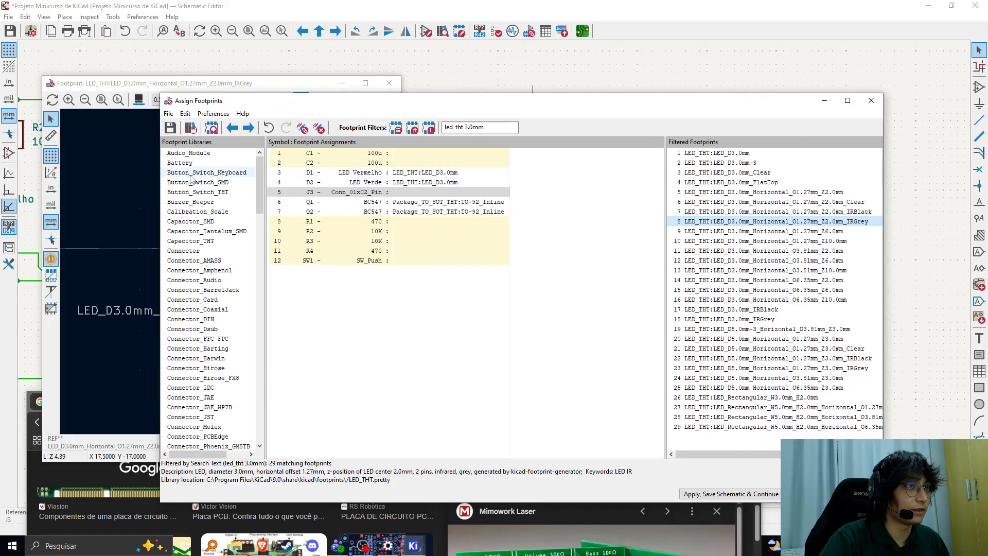
Move the Assign Footprints and footprint viewer windows apart and preview LED_D3.0mm_Horizontal_O1.27mm_Z10.0mm.
drag(161, 206, 191, 206)
drag(168, 88, 16, 38)
click(731, 241)
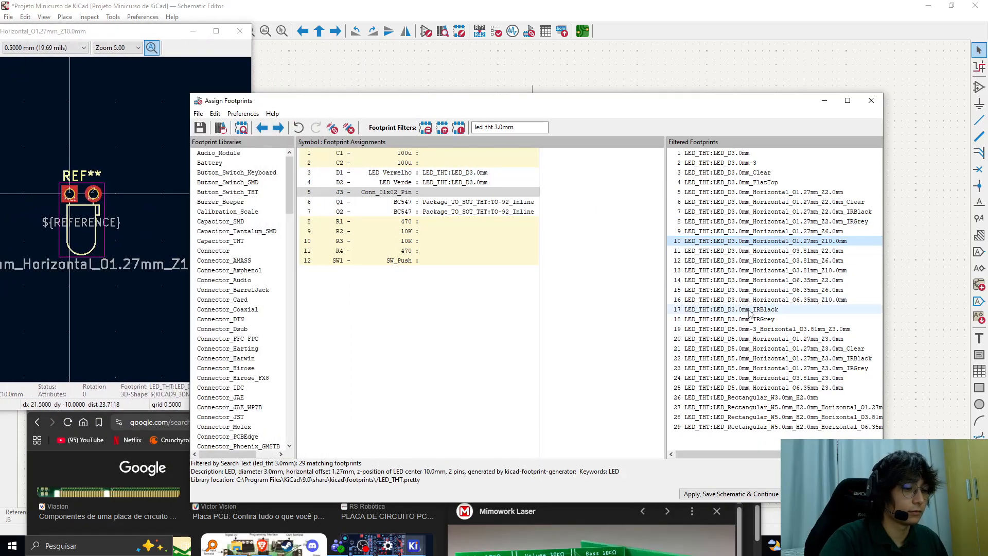
Go through the previews of the remaining 3 mm, 5 mm and rectangular LED_THT footprints, up to LED_Rectangular_W5.0mm_H2.0mm_Horizontal_O3.81mm_Z3.0mm.
key(Down)
key(Down)
key(Down)
key(Down)
key(Down)
key(Down)
key(Down)
key(Down)
key(Down)
key(Down)
key(Down)
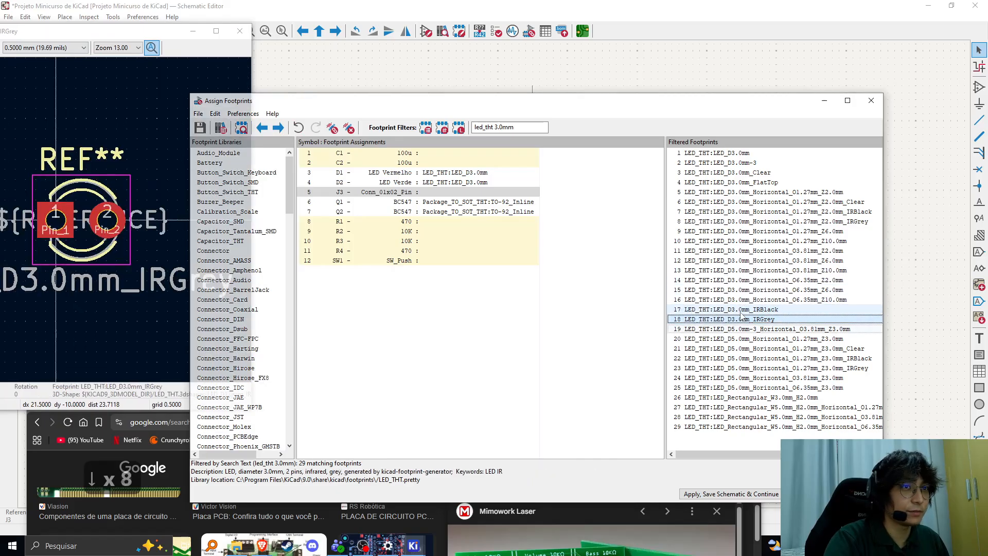
key(Down)
key(Down)
key(Down)
key(Down)
key(Down)
key(Down)
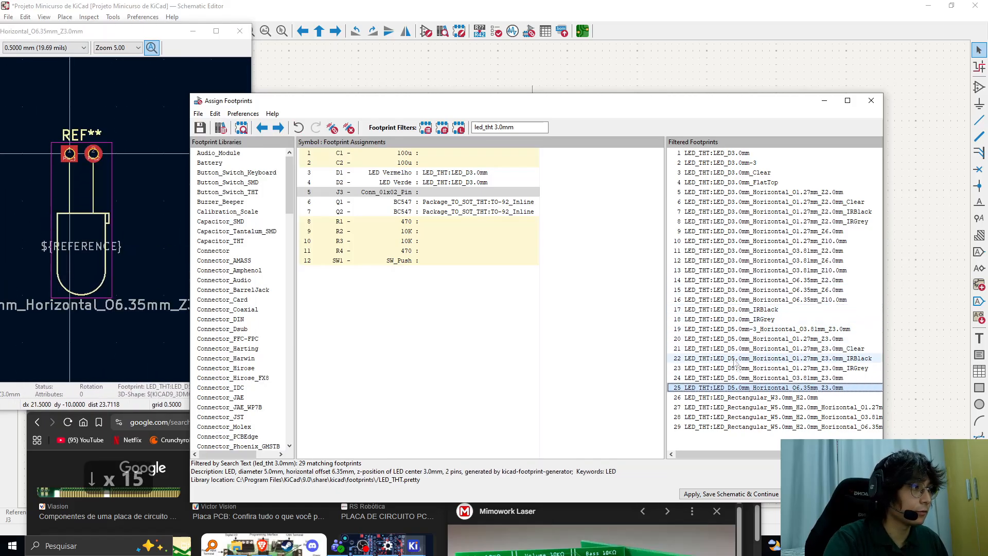
key(Down)
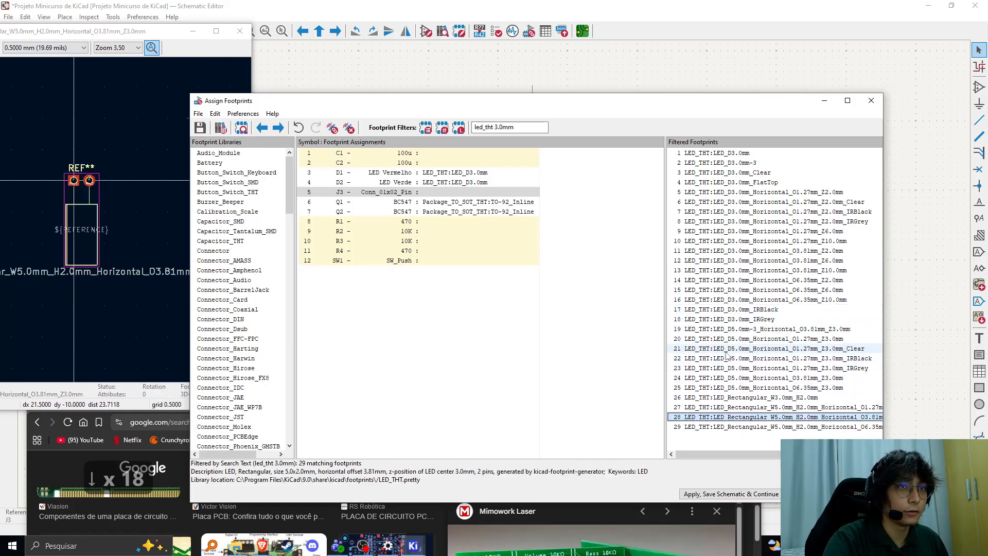
Preview LED_D3.0mm_Horizontal_O3.81mm_Z6.0mm and LED_D3.0mm, and rearrange the windows to show the whole footprint viewer.
click(738, 261)
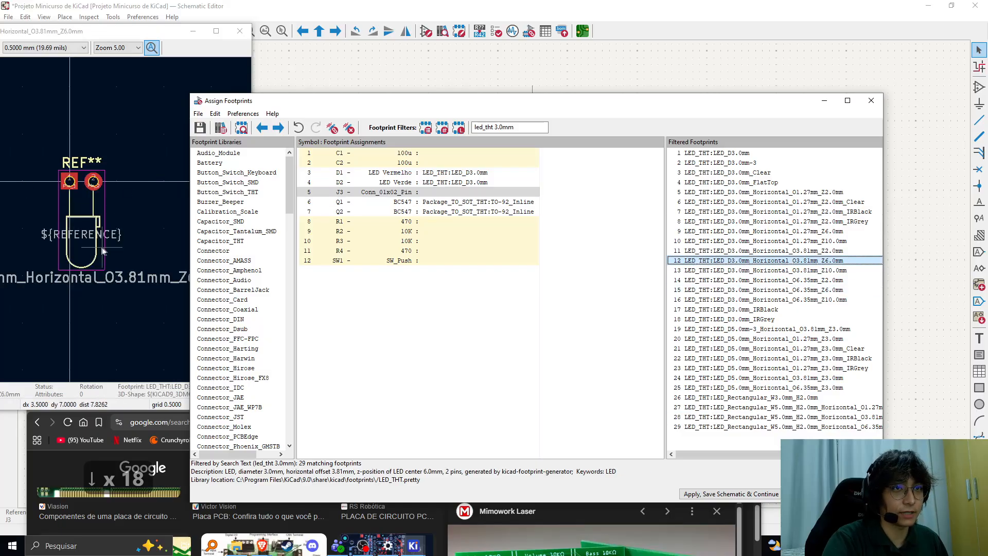
click(778, 154)
click(458, 194)
click(444, 191)
drag(416, 101, 534, 94)
drag(134, 32, 251, 32)
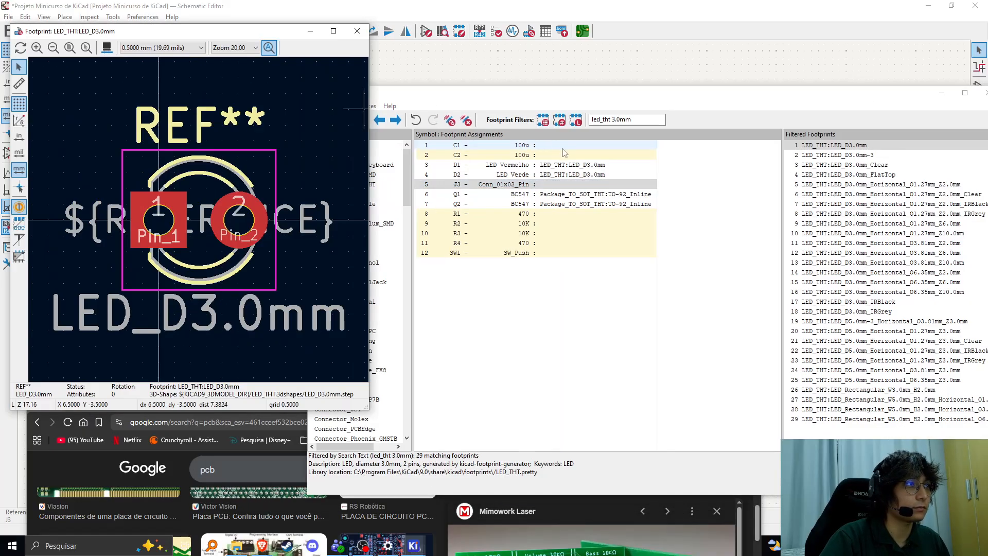
Select resistor R1 in the assignment list and filter the footprints by resistor_tht.
click(561, 149)
drag(489, 95, 386, 75)
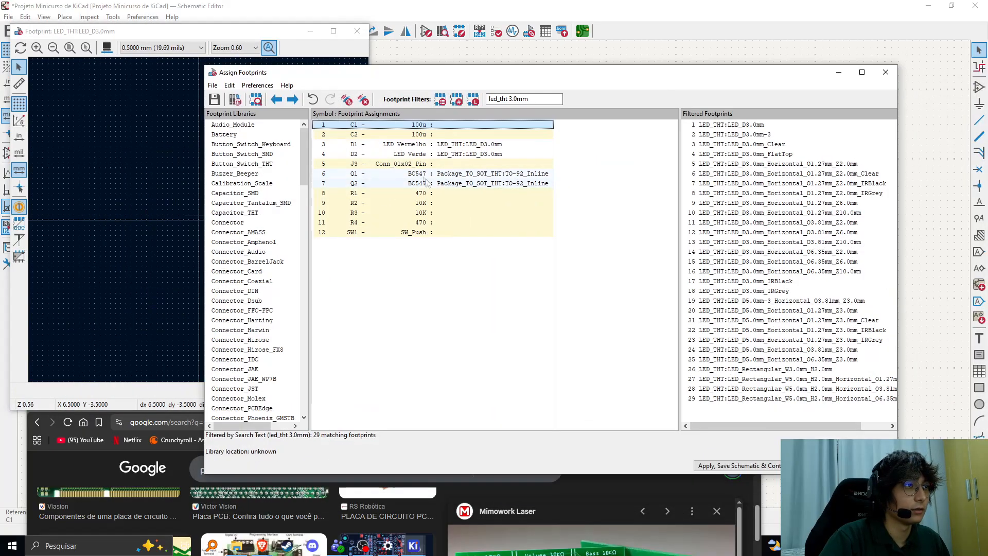
click(455, 196)
triple_click(514, 99)
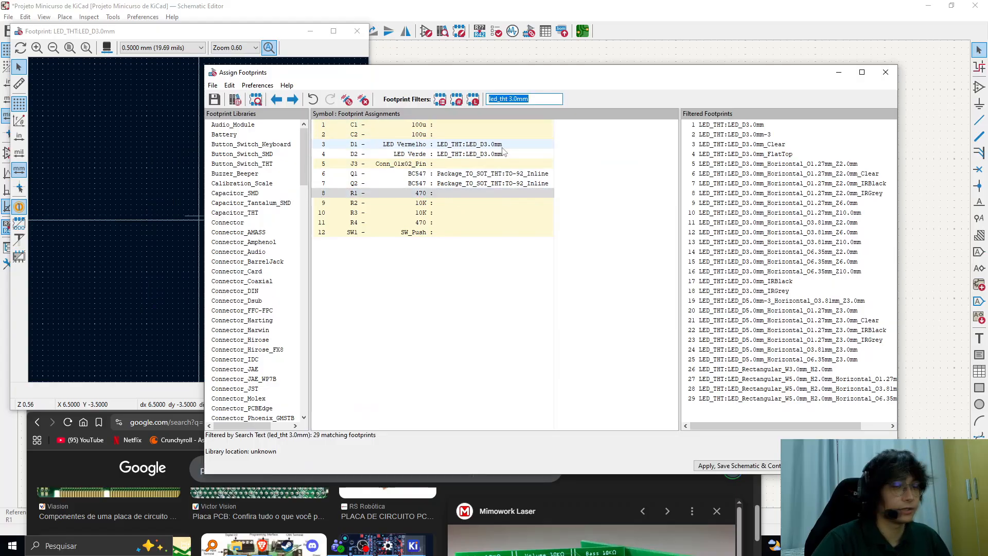
text(resistor)
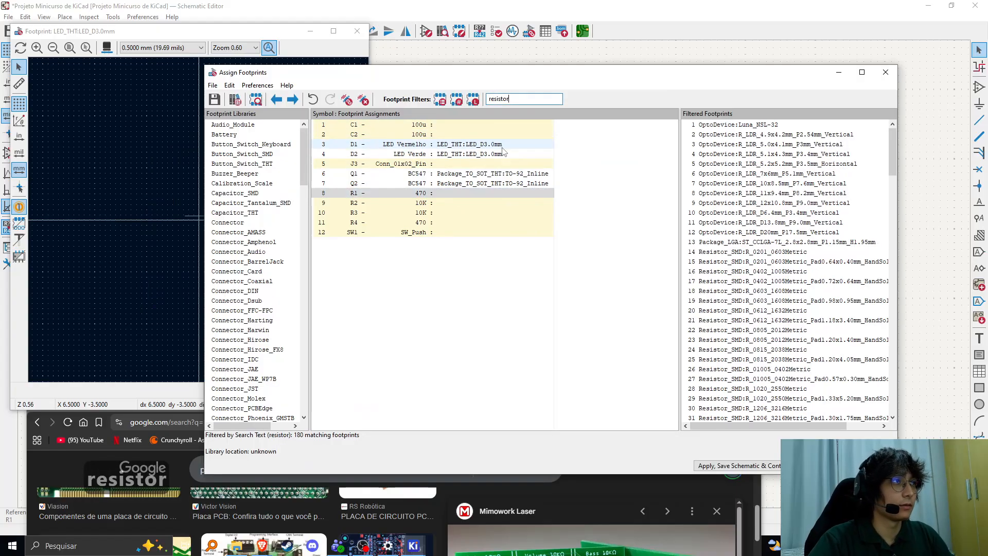
text(_tht)
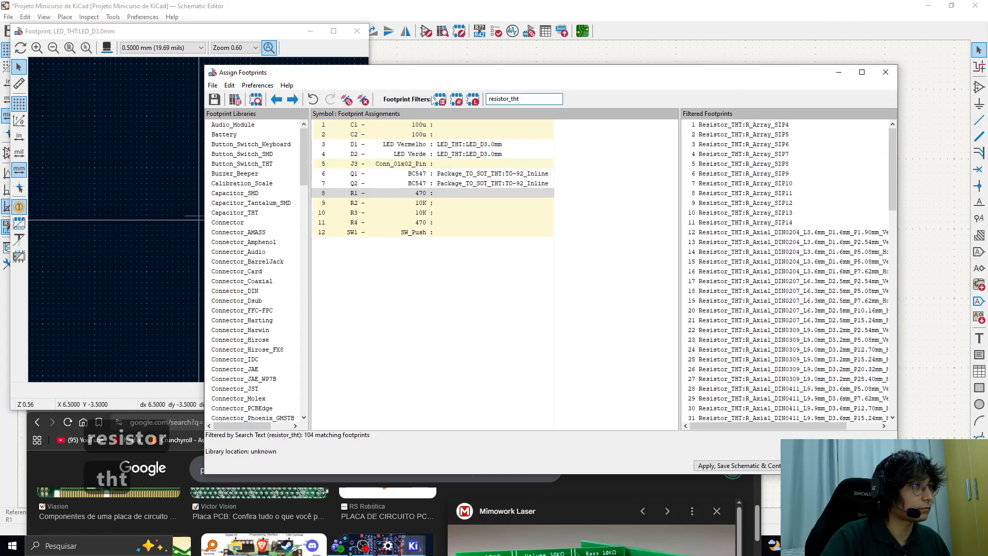
Filter for Resistor_THT:R_Axial_DIN0207_L6.3mm_D2.5mm_P10.16mm_Horizontal and preview it with the footprint viewer uncovered.
triple_click(525, 99)
text(Resistor_THT:R_Axial_DIN0207_L6.3mm_D2.5mm_P10.16mm_Horizontal)
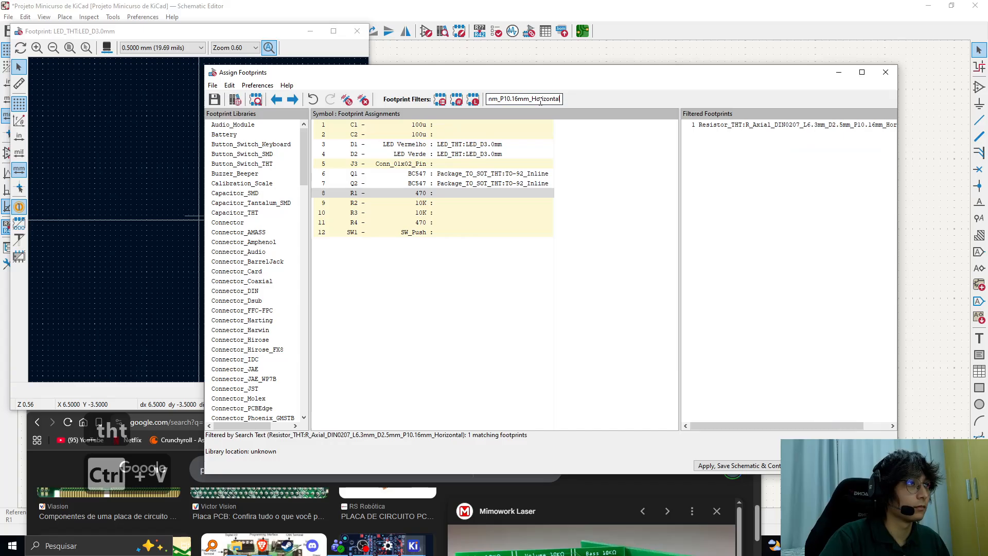
click(762, 125)
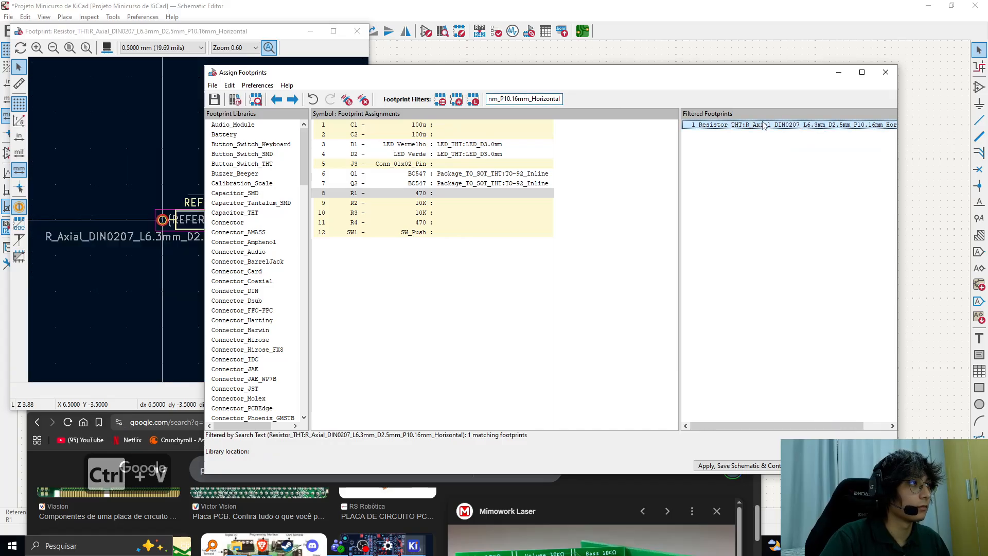
drag(362, 73, 518, 72)
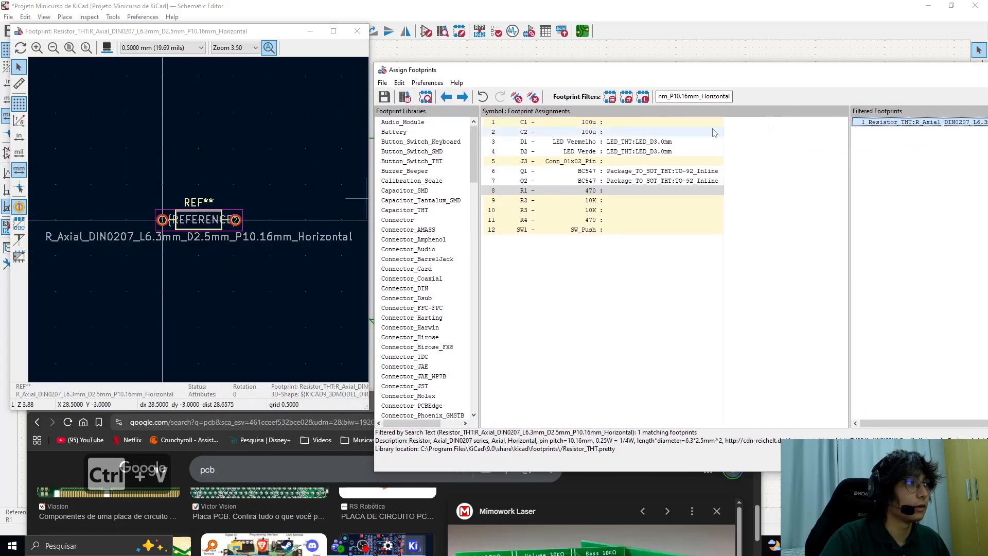
Shorten the footprint filter to Resistor_THT:R_Axial_DIN0207_L6.3mm_D2.5mm and move the Assign Footprints window clear of the preview.
drag(692, 77, 547, 74)
click(511, 93)
key(BackSpace)
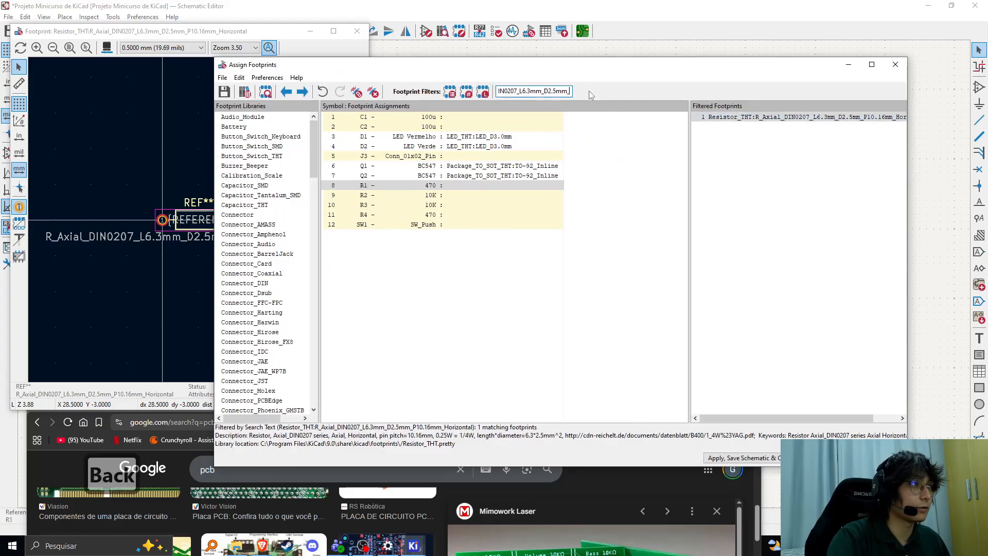
key(BackSpace)
drag(486, 70, 550, 42)
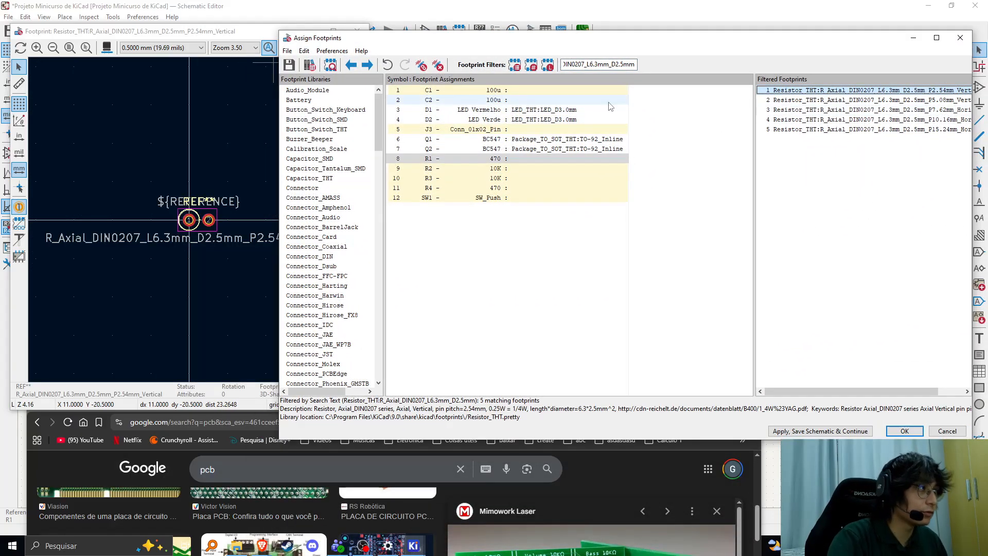
Compare the previews of the DIN0207 resistor footprints with 2.54 mm and 5.08 mm vertical and 7.62 mm horizontal pitch.
key(Down)
key(Down)
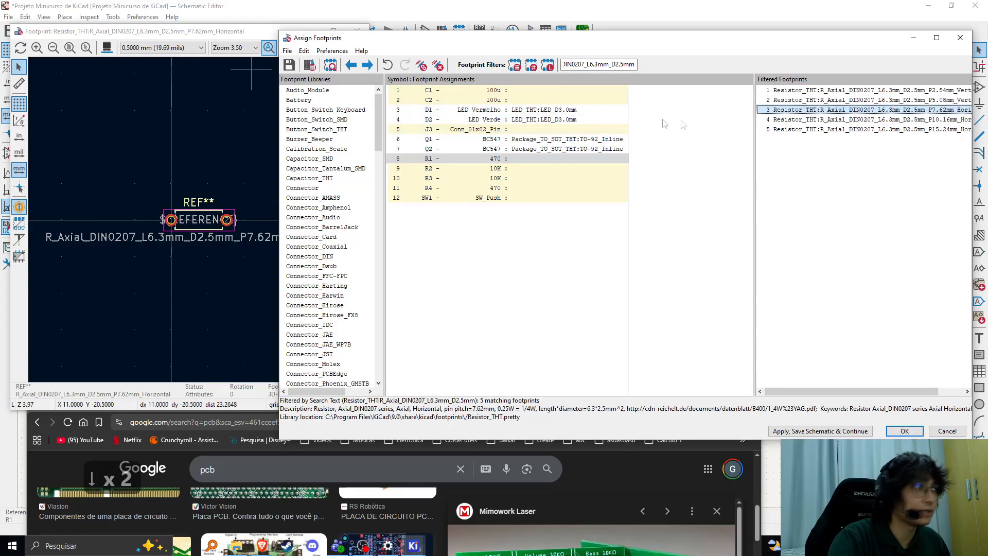
key(Up)
key(Up)
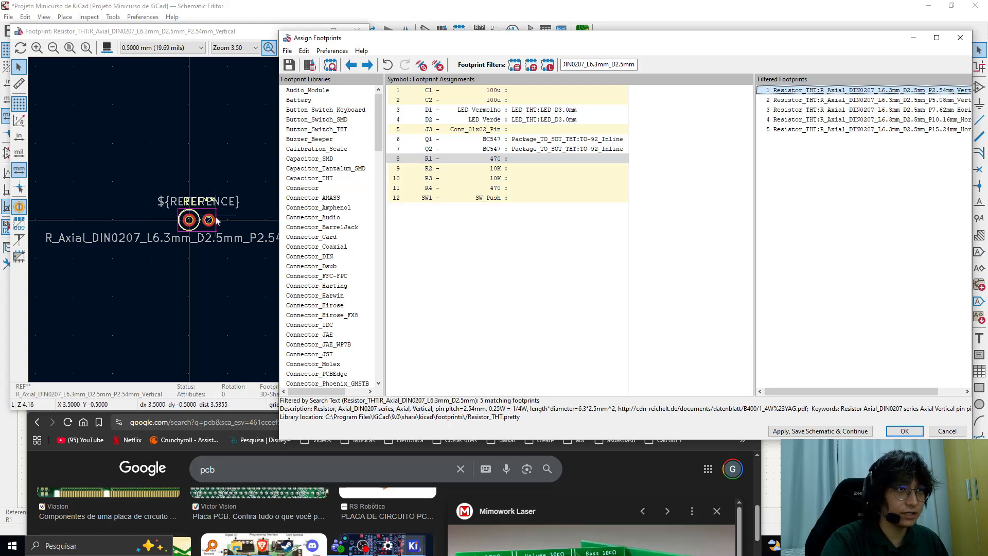
click(906, 99)
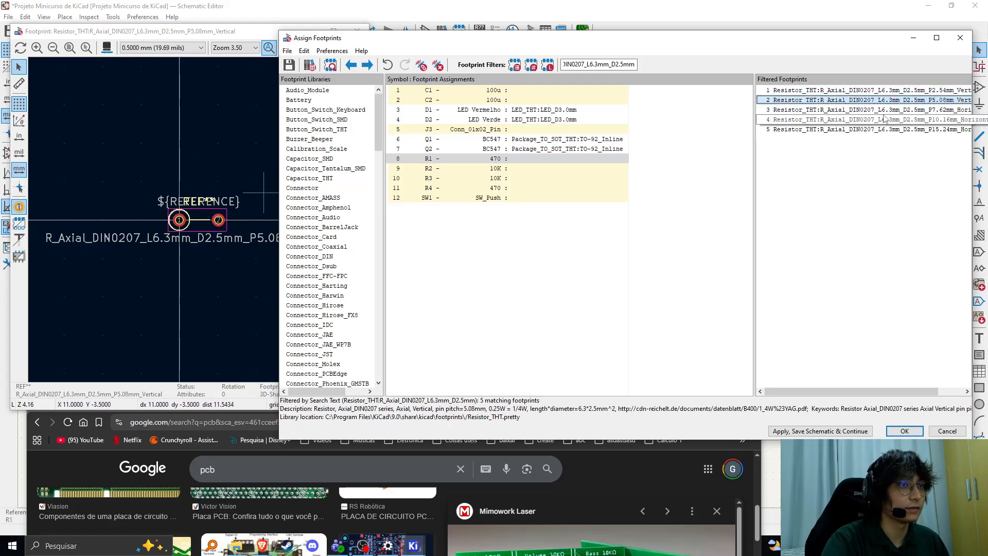
click(884, 111)
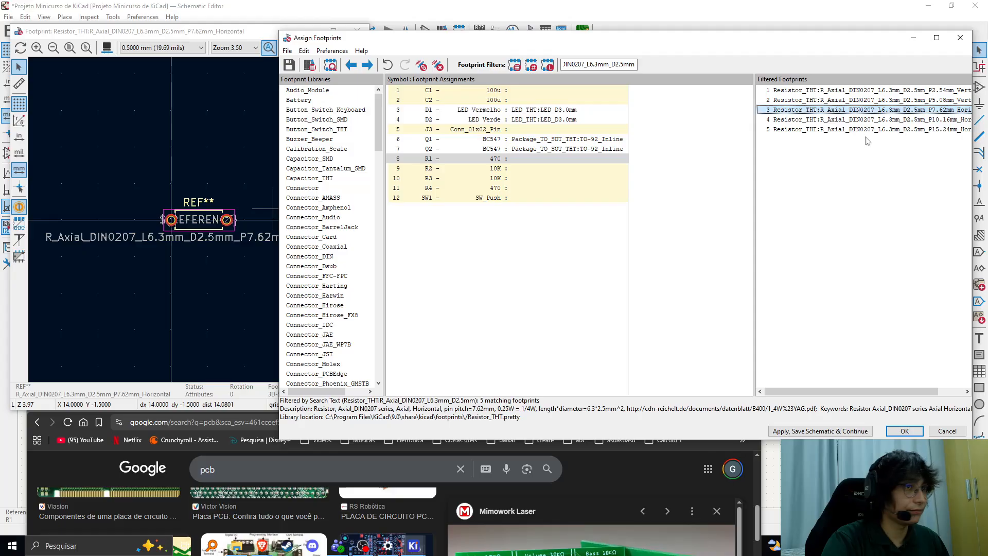
key(Down)
key(Down)
key(Up)
key(Up)
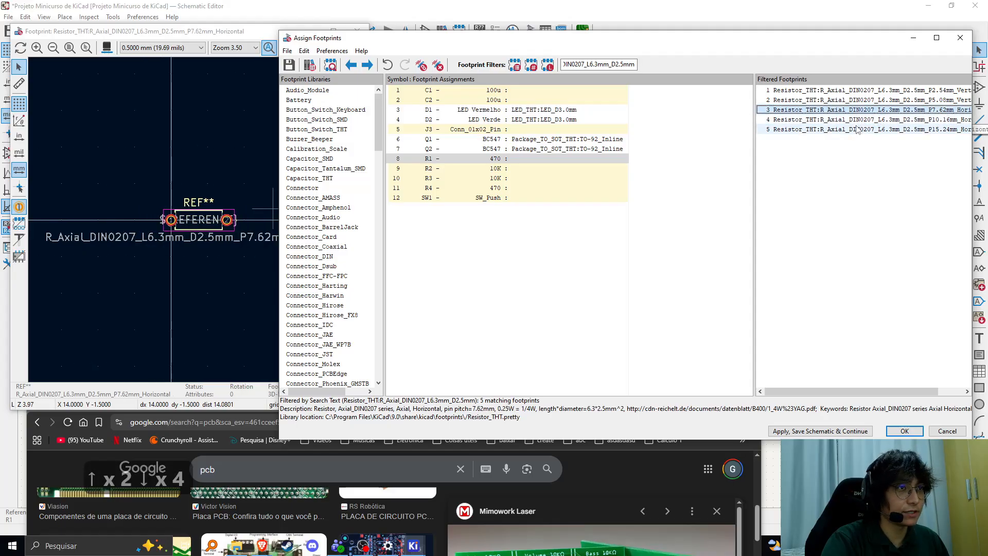
Compare the previews of the P10.16mm and P15.24mm horizontal DIN0207 resistor footprints.
click(888, 122)
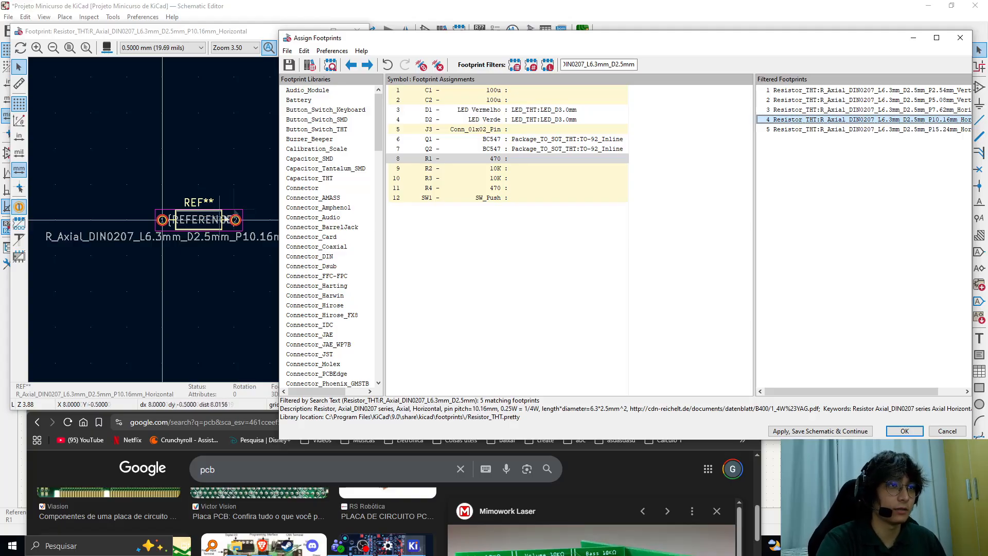
key(Down)
key(Up)
key(Up)
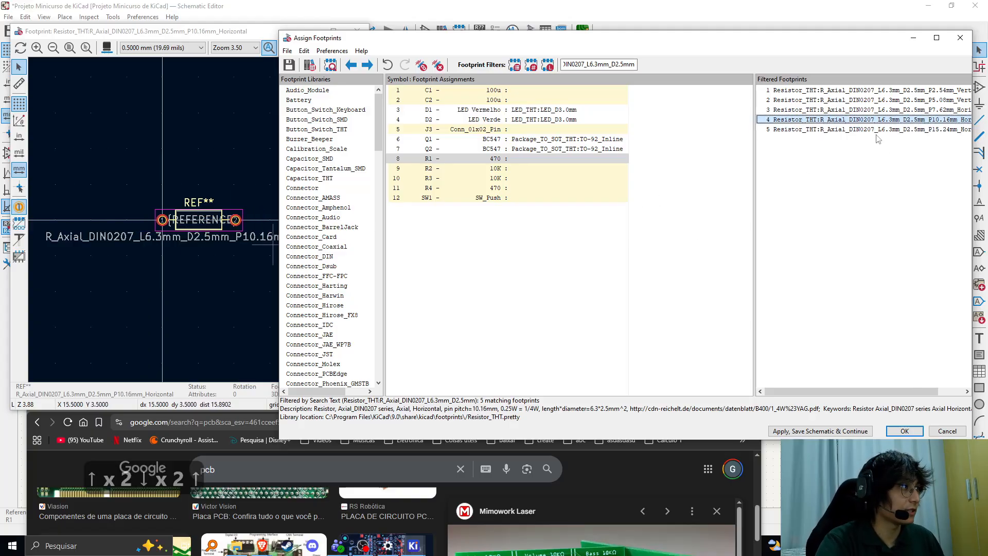
key(Down)
key(Down)
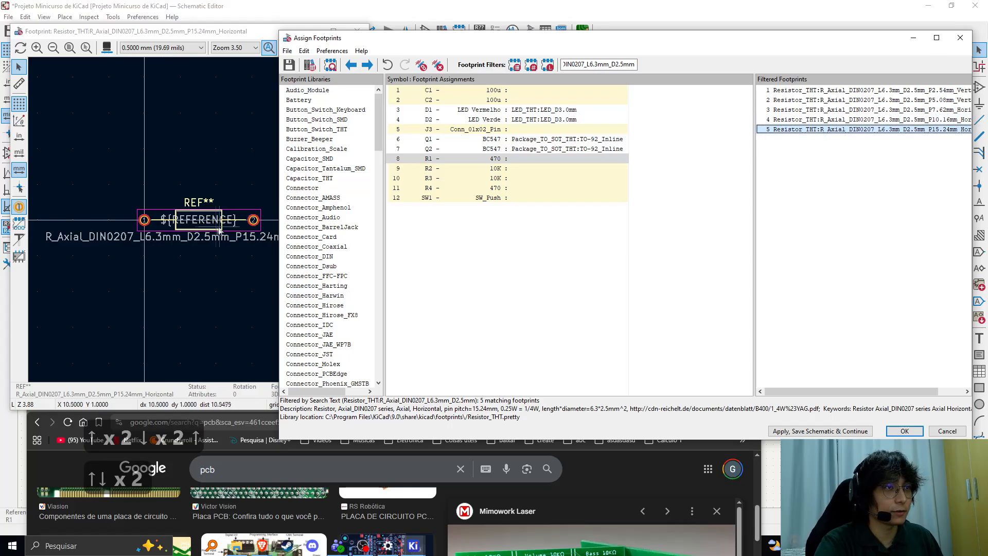
key(Up)
key(Down)
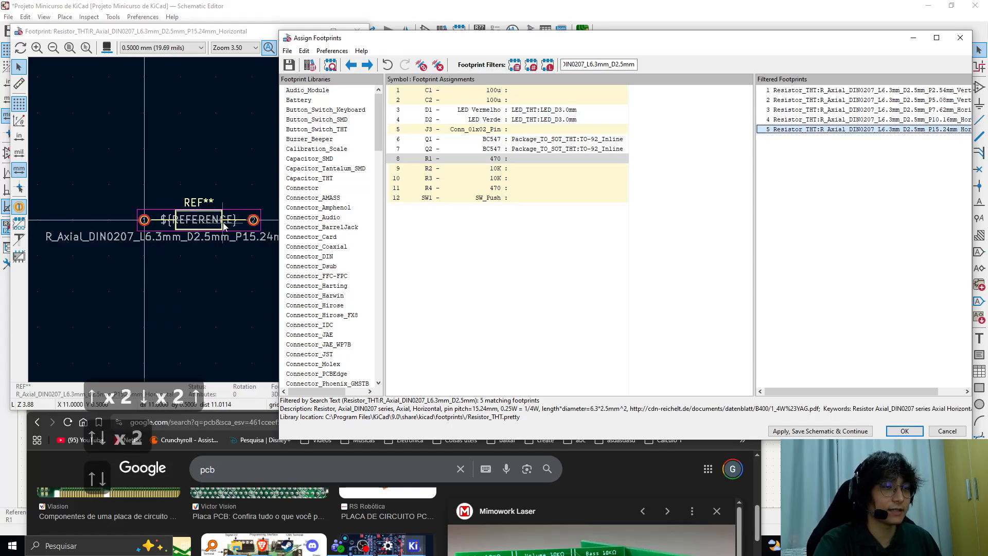
Assign Resistor_THT:R_Axial_DIN0207_L6.3mm_D2.5mm_P7.62mm_Horizontal to resistor R1.
key(Up)
key(Up)
key(Up)
key(Down)
double_click(932, 112)
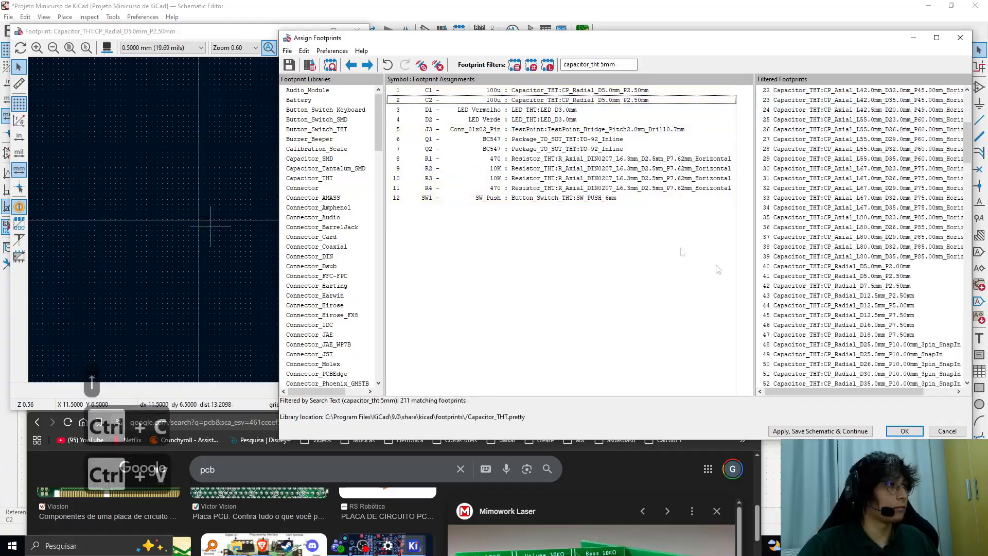
Close the footprint viewer, clear the browser out of view and reposition the Assign Footprints window over the schematic.
drag(572, 39, 470, 78)
click(358, 31)
drag(405, 80, 412, 161)
click(110, 401)
click(463, 220)
drag(474, 164, 452, 84)
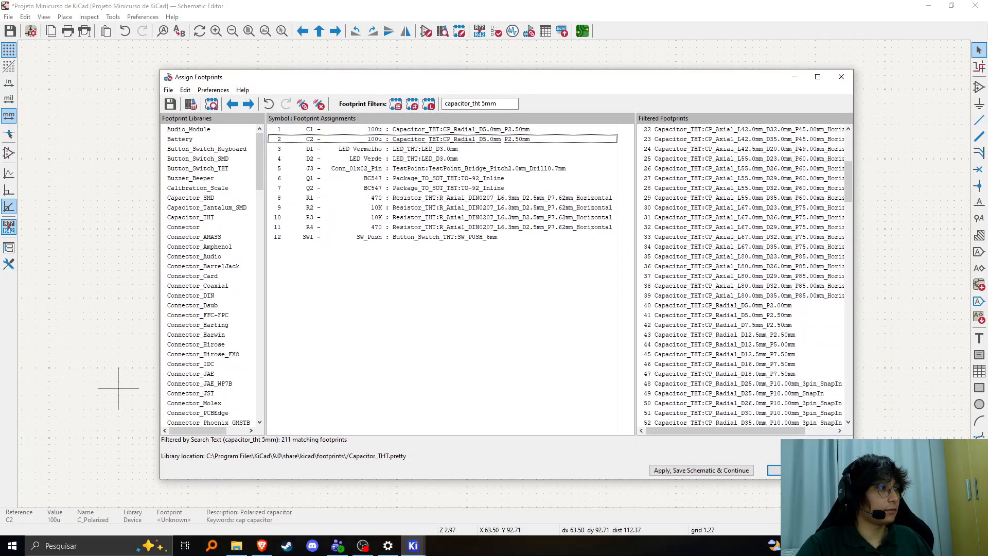
Apply the footprint assignments, save the schematic and close the Assign Footprints window.
click(721, 470)
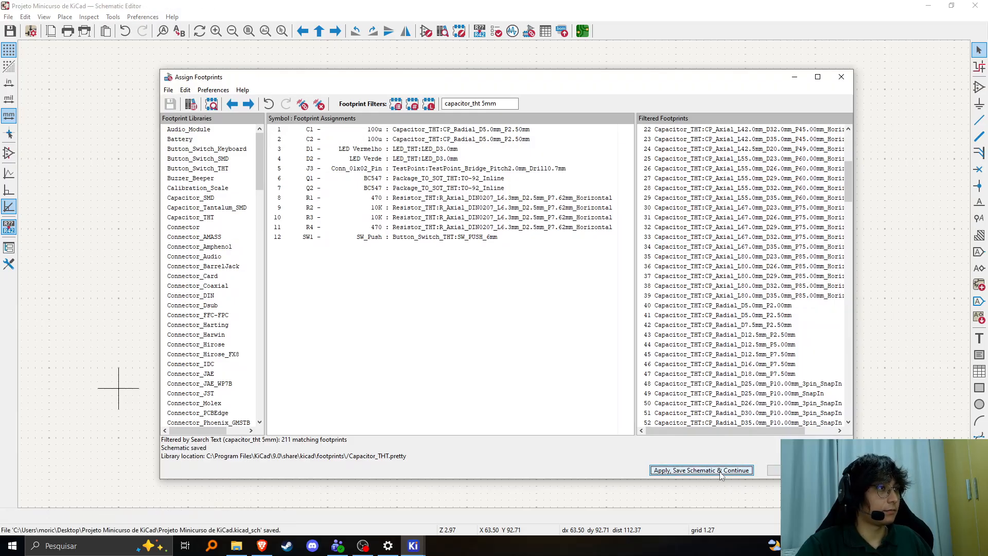
click(773, 472)
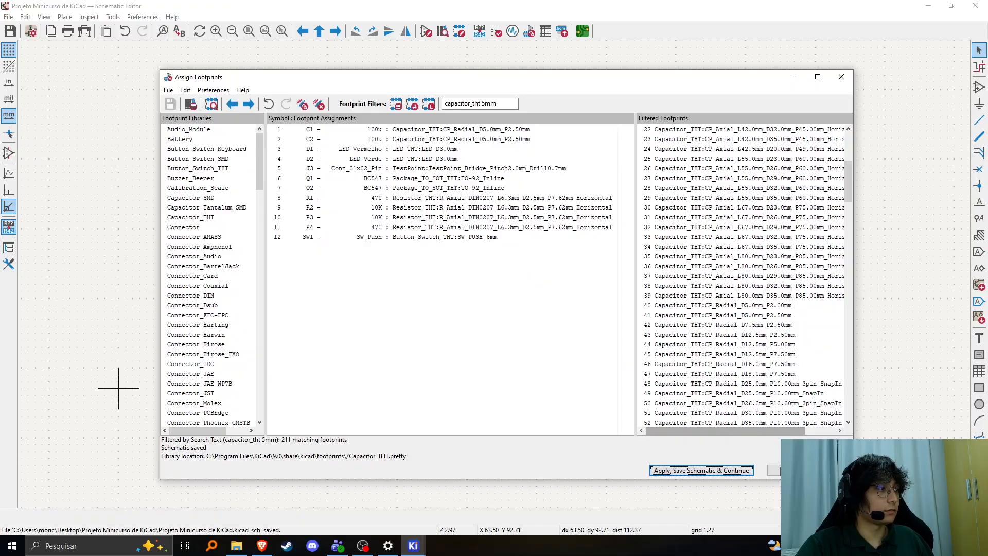
scroll(545, 278, down, 2)
scroll(468, 261, up, 2)
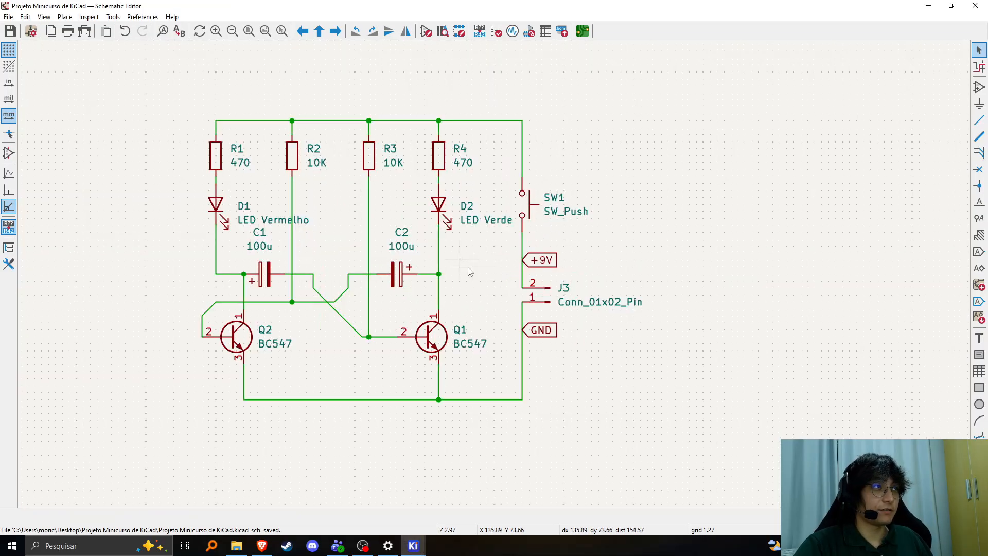
Open the project's board in the PCB Editor and look over the empty sheet.
click(585, 33)
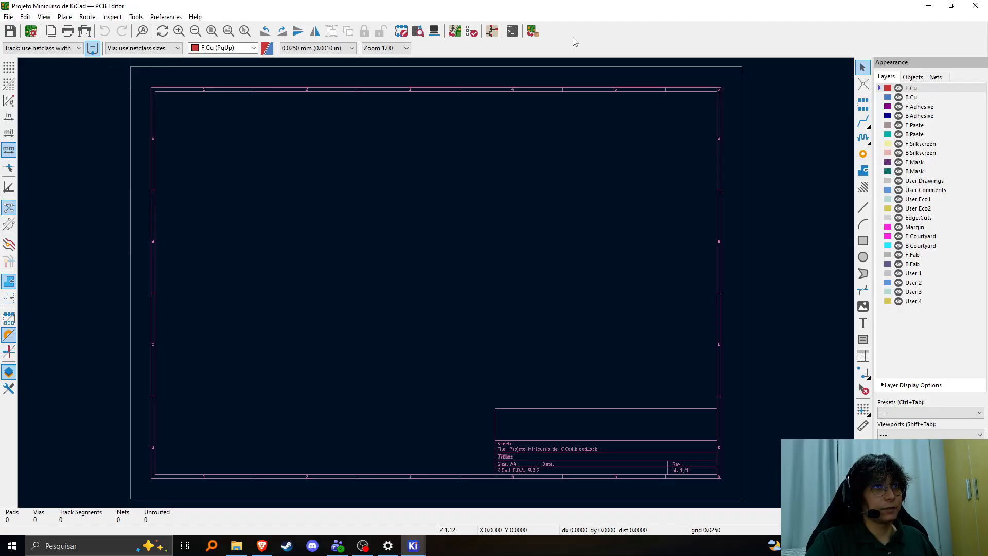
scroll(516, 276, down, 1)
scroll(489, 305, up, 1)
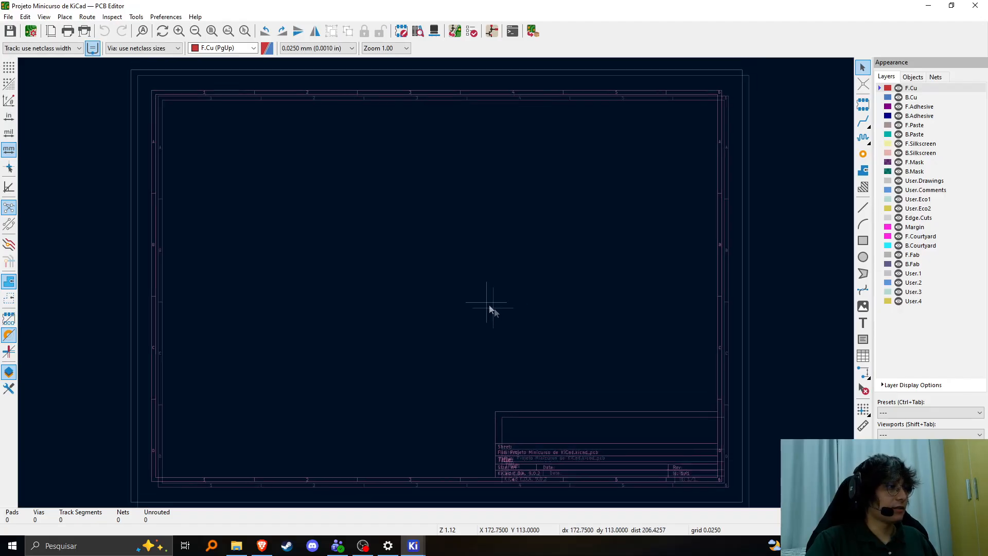
scroll(402, 253, up, 1)
scroll(437, 283, down, 1)
middle_drag(437, 283, 380, 206)
scroll(389, 213, up, 1)
scroll(437, 283, down, 1)
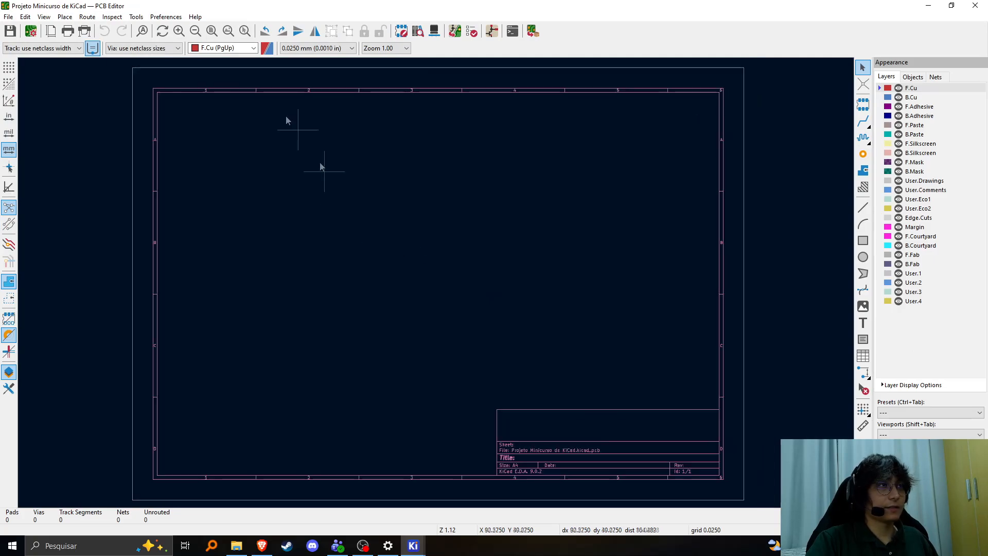
Update the PCB from the schematic, check the error about J3 in the change report and close the dialog.
click(455, 31)
click(315, 286)
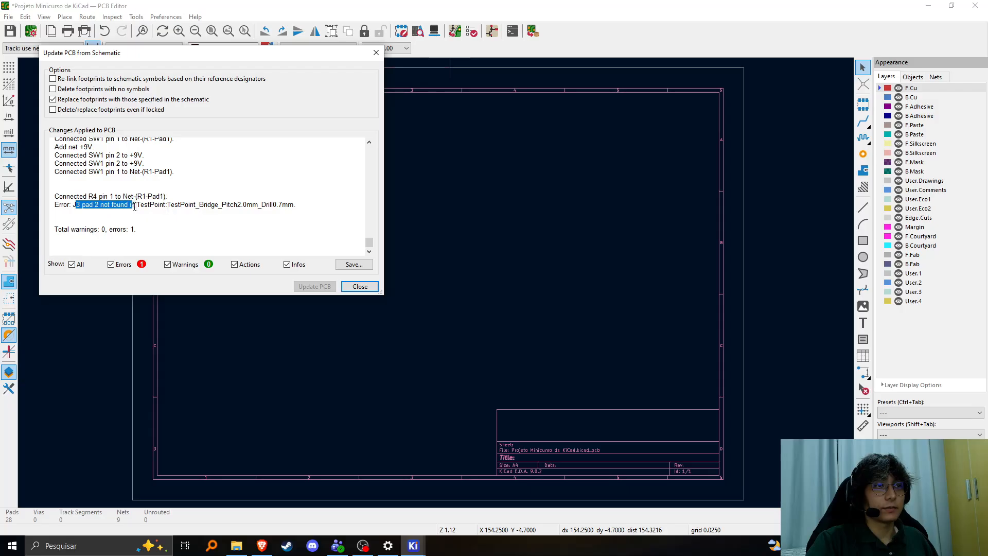
drag(110, 205, 166, 211)
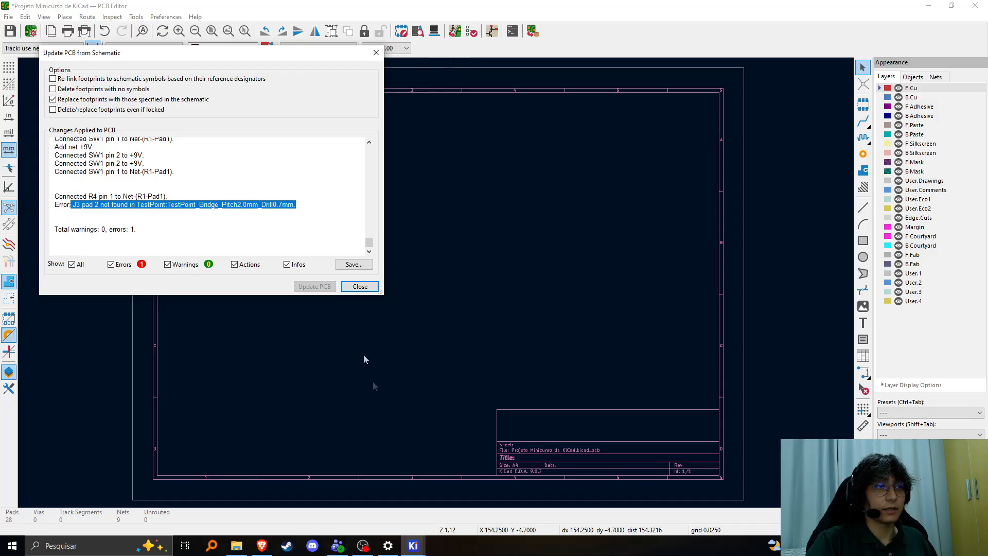
click(359, 286)
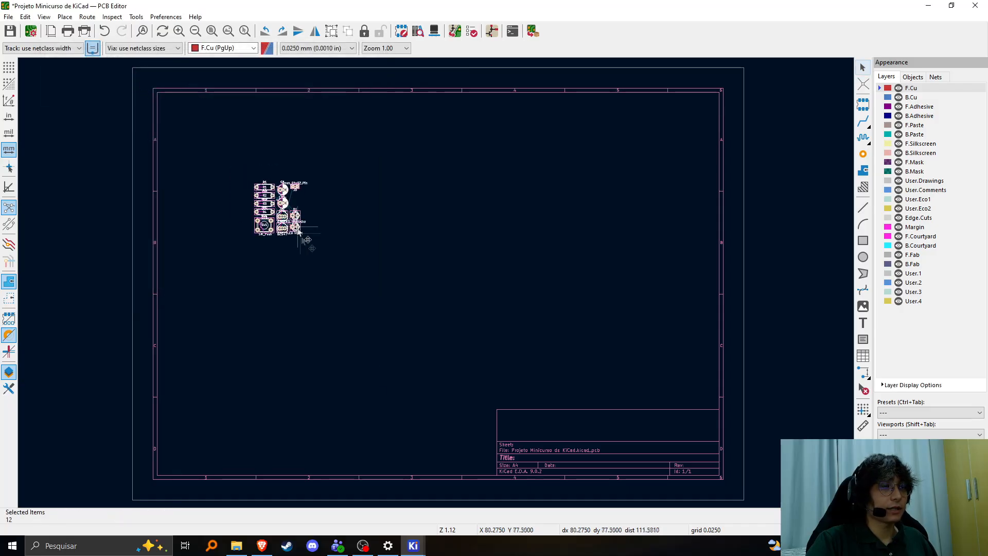
Leave the imported footprints on the board sheet and switch to the Schematic Editor.
scroll(436, 287, up, 5)
key(Escape)
mouse_move(414, 546)
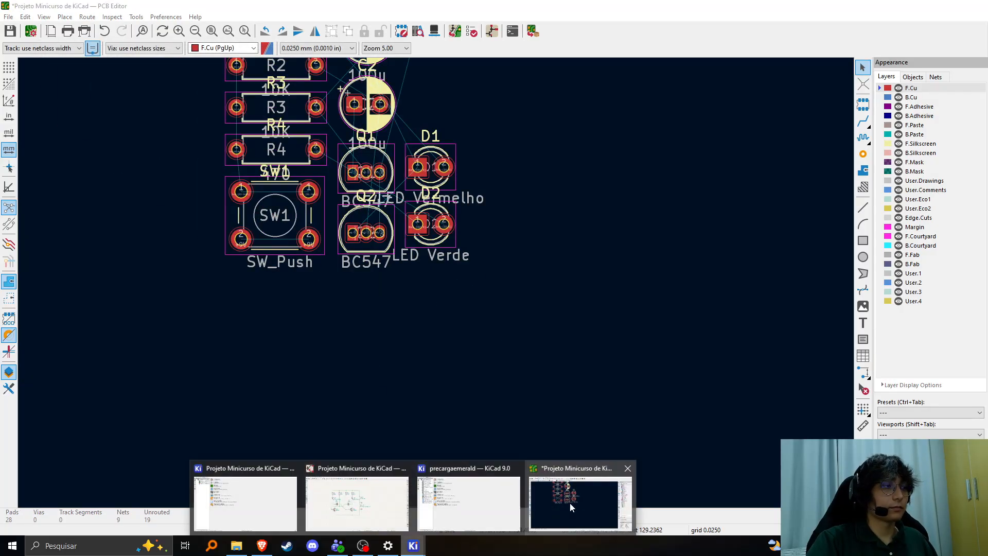
click(570, 502)
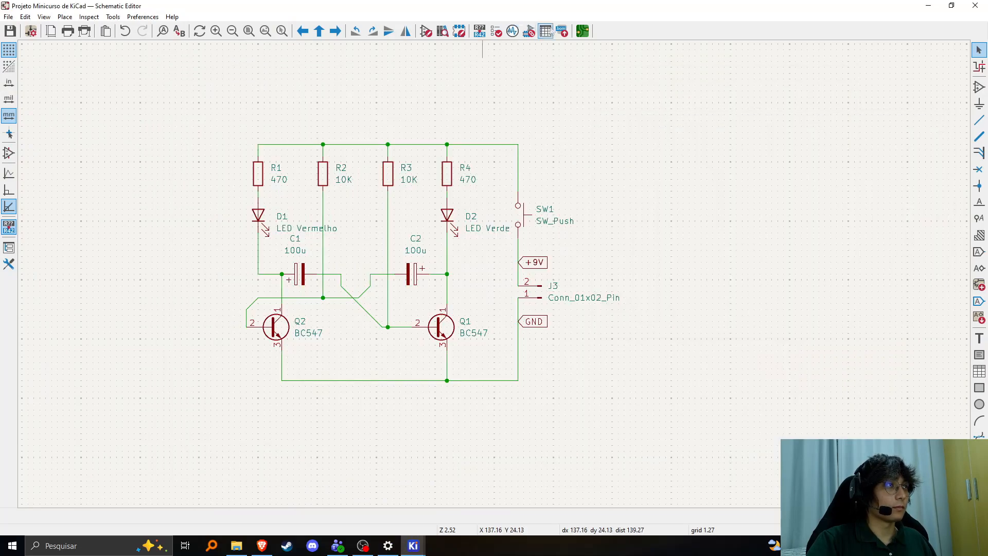
Open the footprint assignments and inspect J3's TestPoint_Bridge_Pitch2.0mm_Drill0.7mm footprint alongside its symbol in the schematic.
click(528, 31)
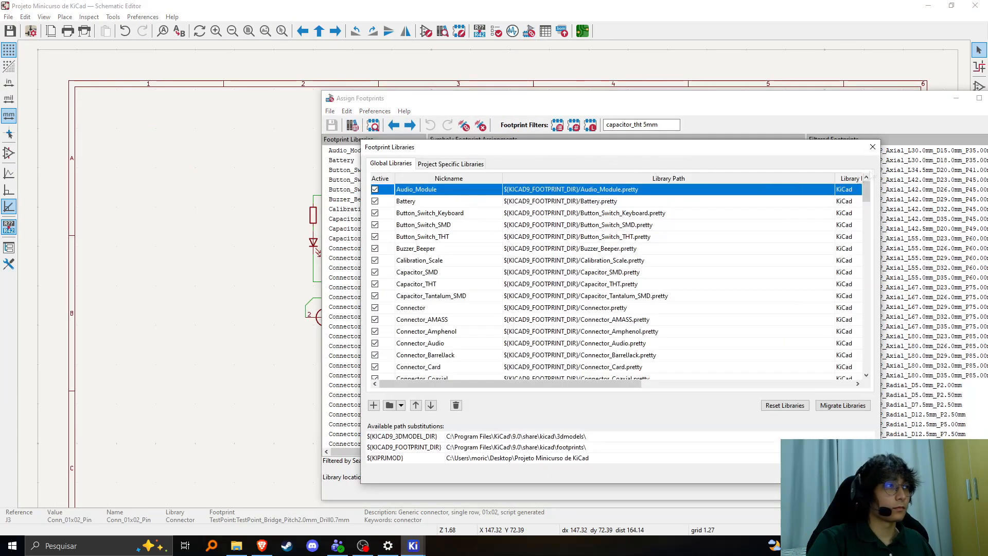
click(375, 126)
drag(507, 98, 418, 391)
scroll(496, 308, up, 6)
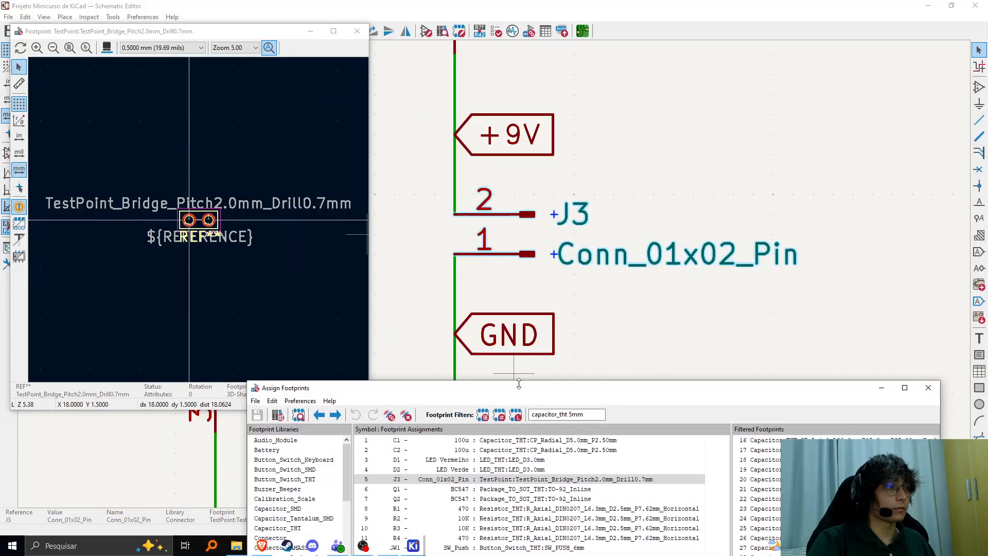
drag(517, 389, 516, 317)
scroll(241, 220, up, 5)
scroll(170, 263, down, 3)
middle_drag(299, 257, 341, 215)
Filter the footprints by "test point" and browse the previews of the bridge, Keystone and loop test points.
drag(564, 317, 578, 156)
drag(589, 183, 477, 202)
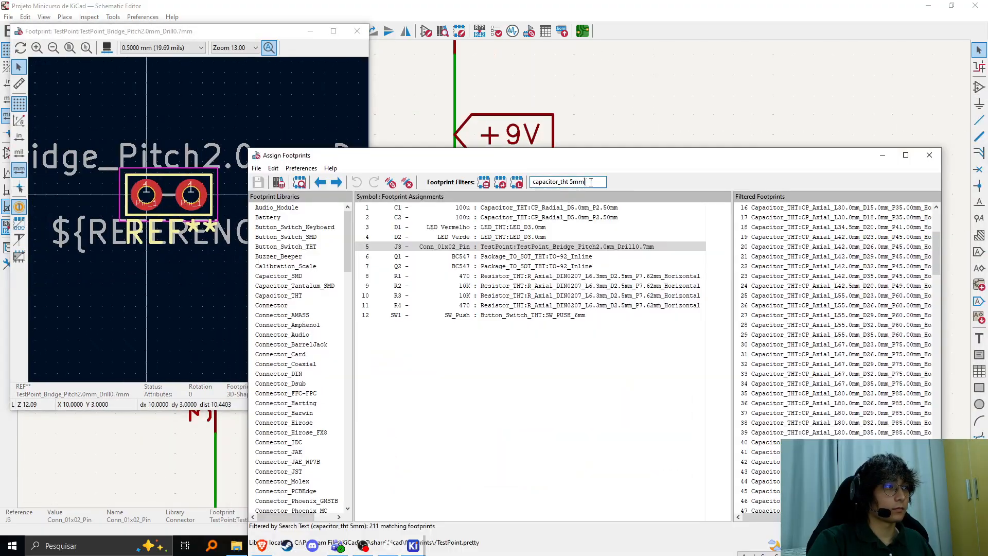
text(test point)
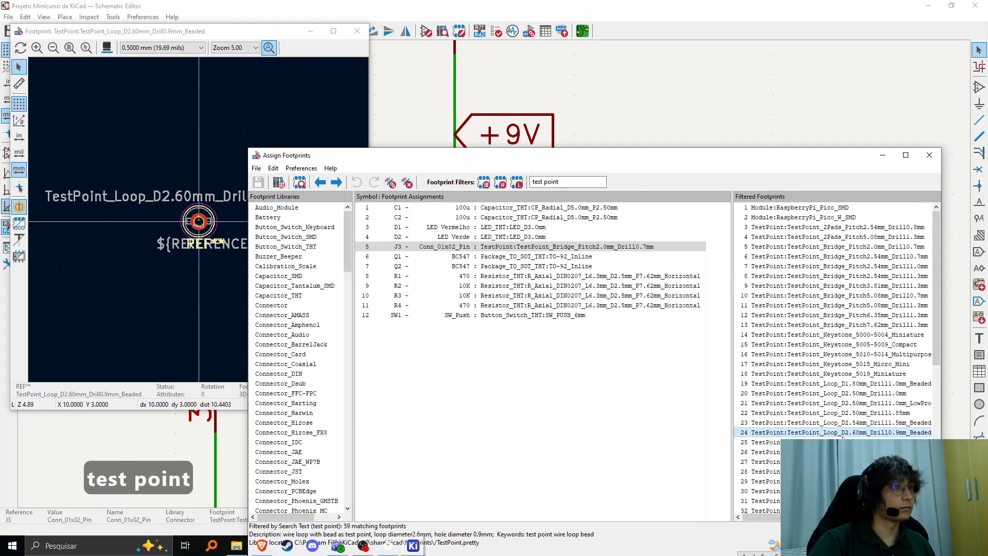
click(854, 335)
key(Down)
key(Down)
key(Down)
key(Down)
key(Down)
key(Down)
key(Down)
key(Down)
key(Down)
key(Down)
key(Down)
key(Down)
key(Down)
key(Down)
key(Down)
key(Down)
key(Down)
key(Down)
key(Down)
key(Down)
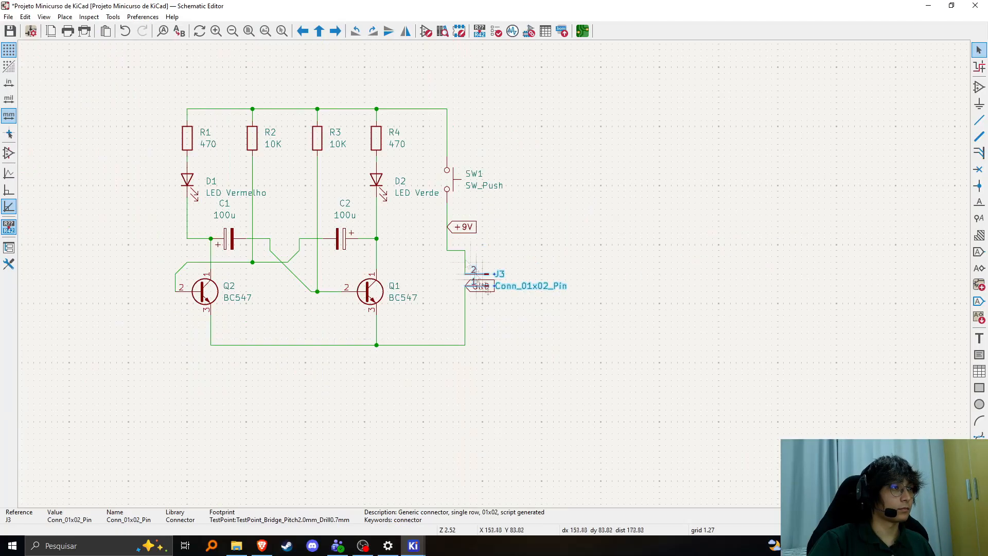
Try to move connector J3 between the +9V and GND labels, and undo the move.
drag(488, 291, 483, 285)
scroll(466, 274, up, 3)
key(ctrl+z)
scroll(495, 291, down, 3)
scroll(495, 274, down, 1)
key(a)
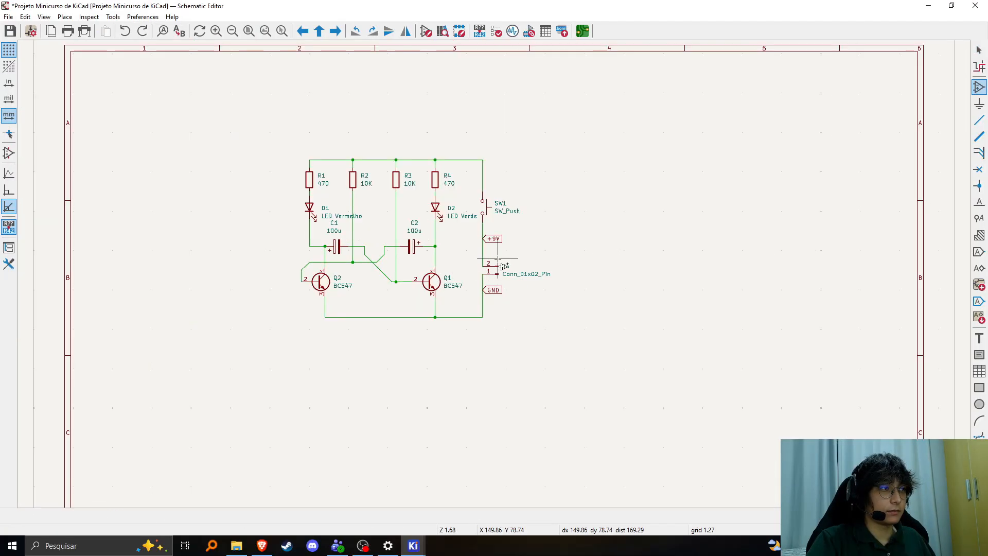
scroll(497, 274, up, 5)
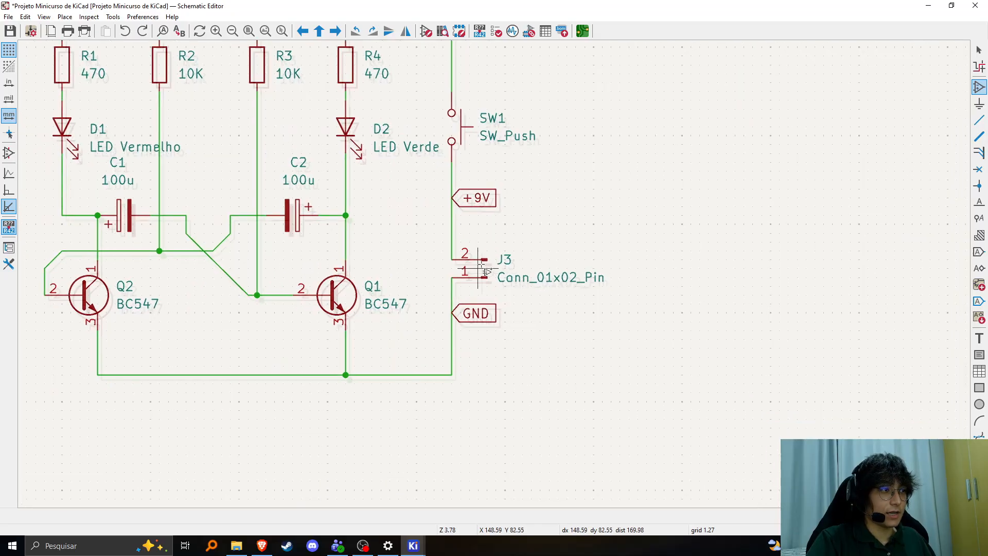
click(501, 283)
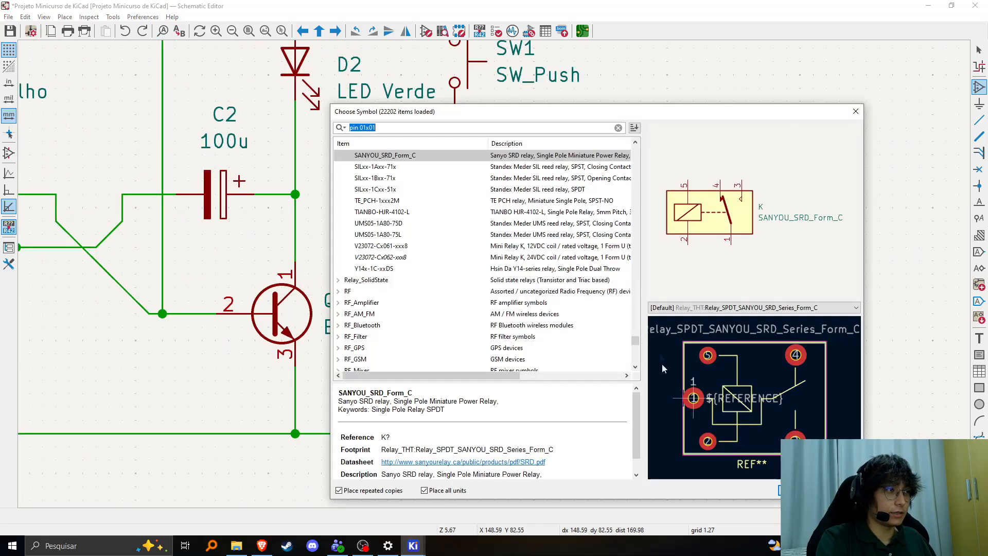
key(Escape)
click(500, 274)
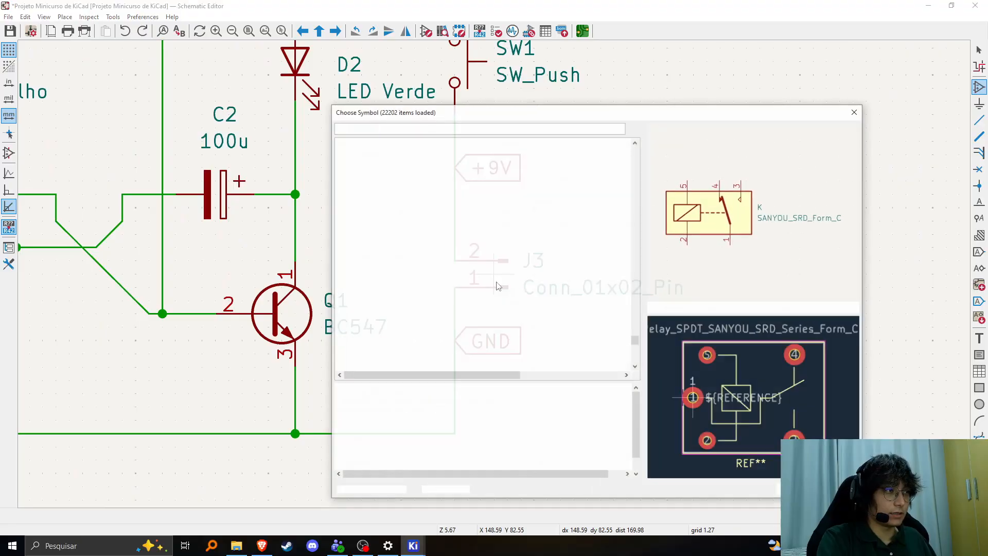
key(Escape)
key(Escape)
key(Escape)
Delete the two-pin connector J3 and search the symbol library for "conn" to find a replacement.
click(502, 272)
key(Delete)
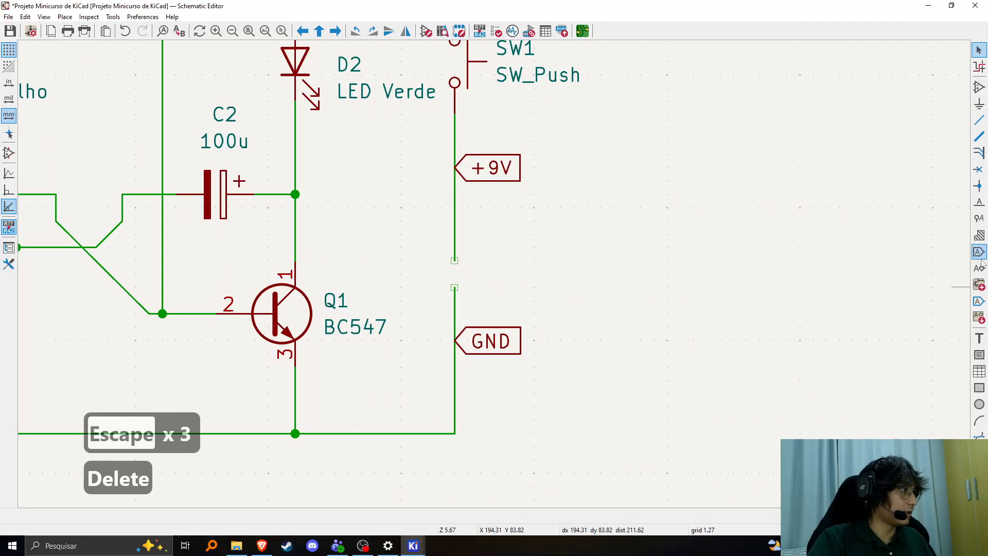
click(979, 86)
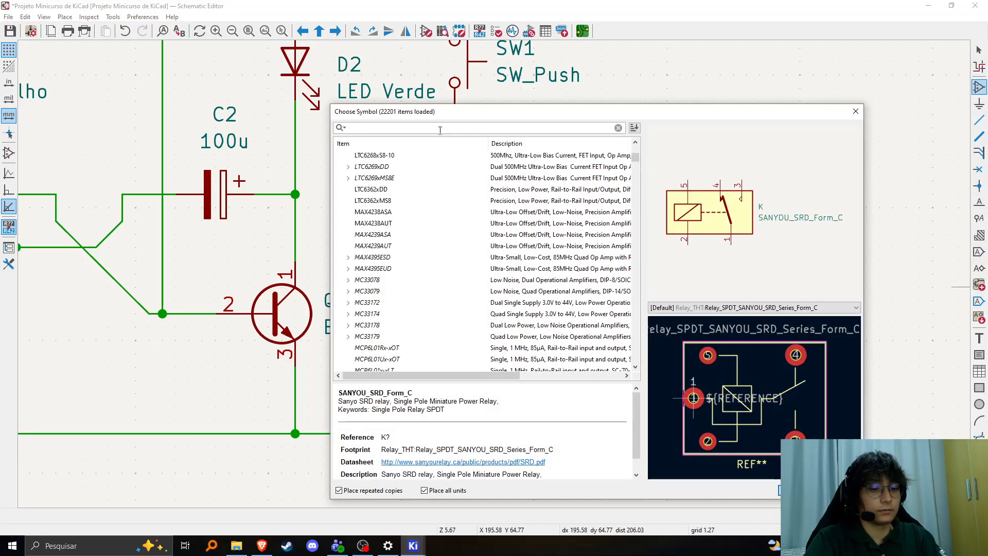
text(pin)
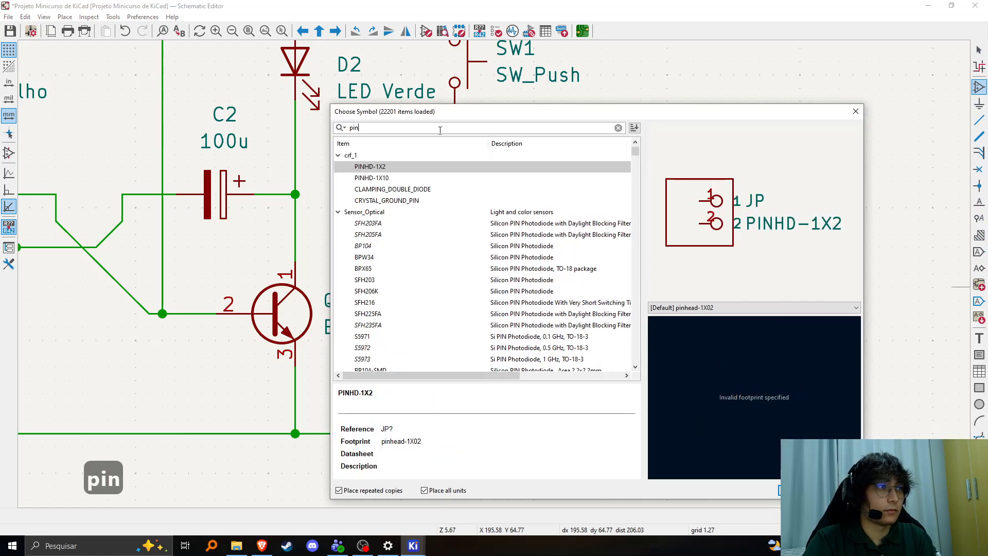
key(shift+BackSpace)
key(ctrl+BackSpace)
text(conn)
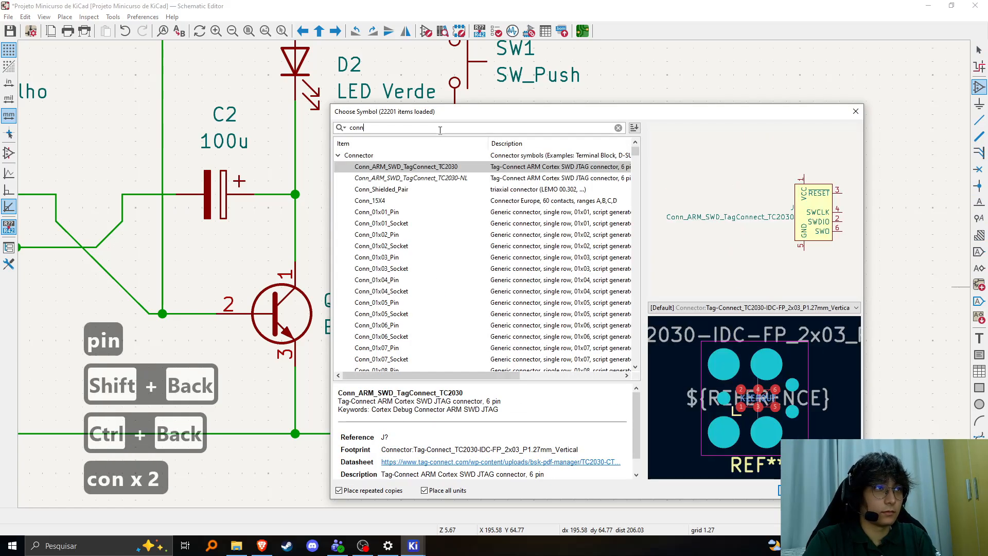
Place two Conn_01x01_Pin symbols rotated 180 degrees, one on the open +9V wire end and one on the GND wire end.
click(401, 213)
click(406, 225)
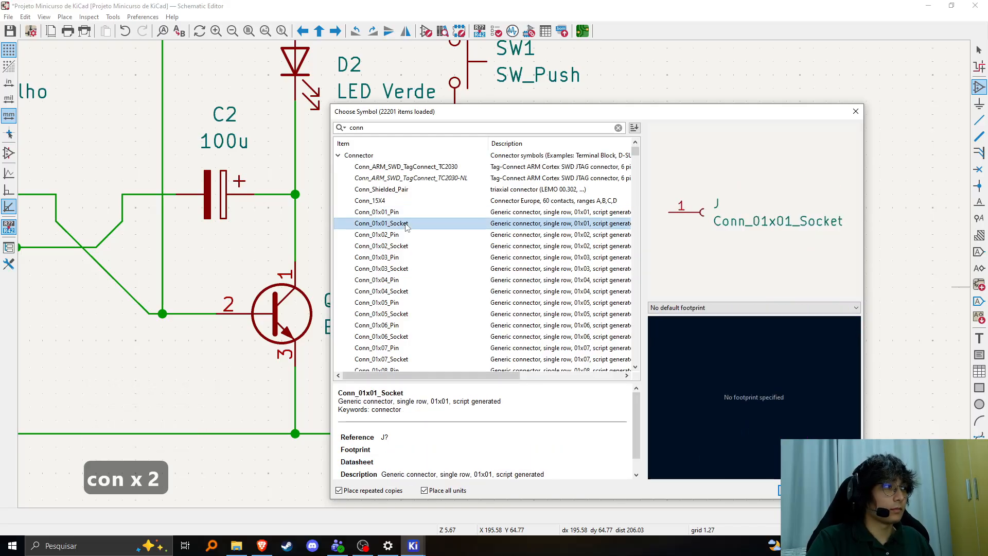
click(401, 211)
double_click(401, 212)
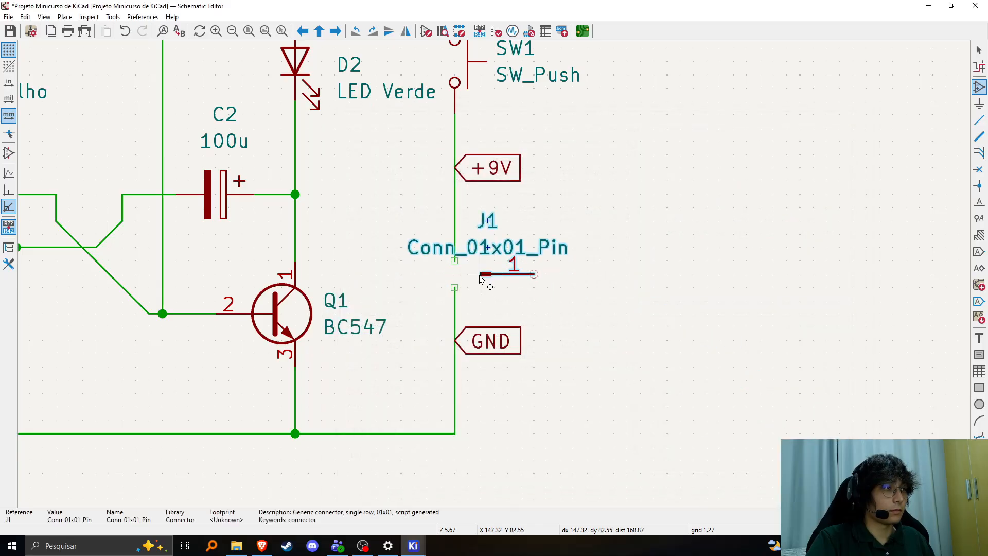
key(r)
key(r)
click(510, 260)
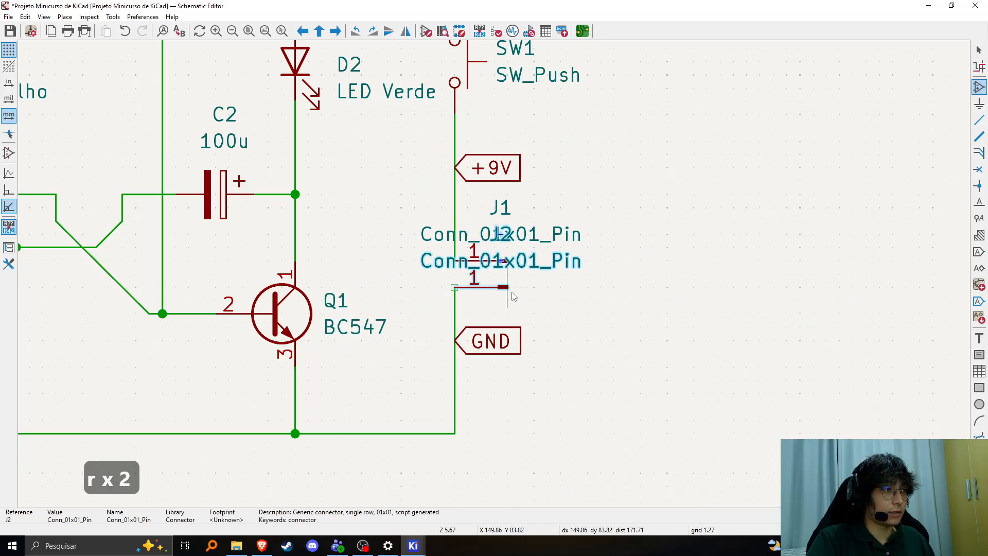
click(512, 287)
key(Escape)
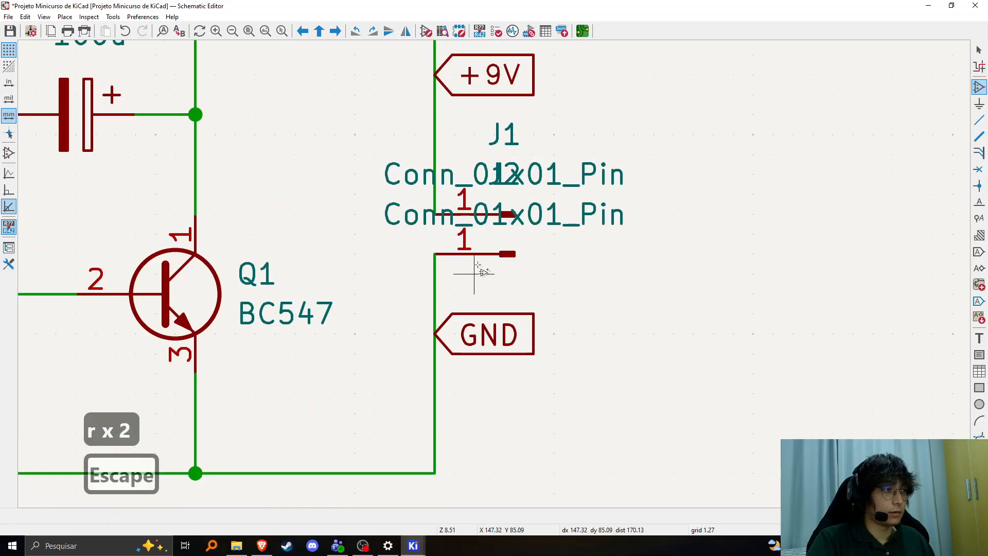
scroll(516, 284, up, 2)
scroll(436, 243, down, 2)
scroll(494, 274, up, 2)
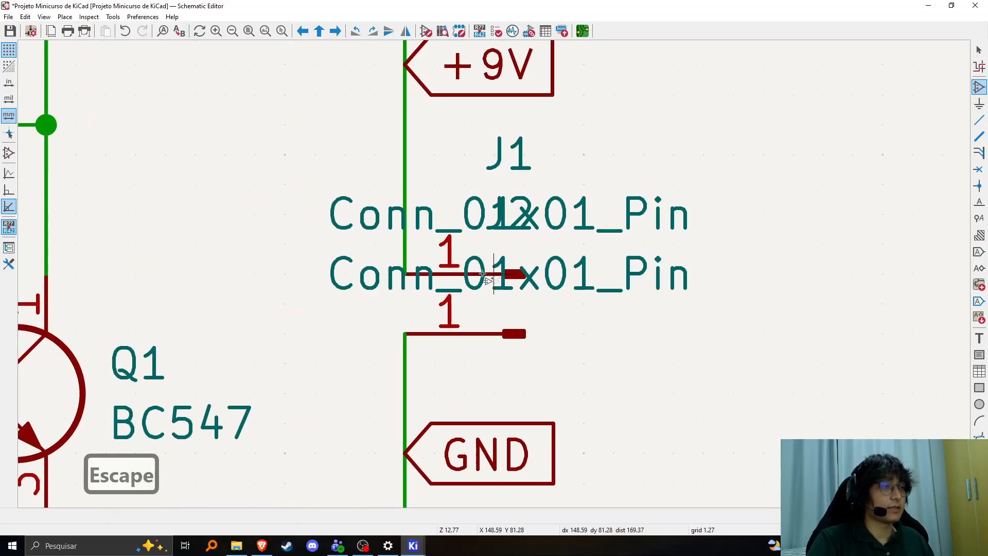
scroll(494, 274, down, 2)
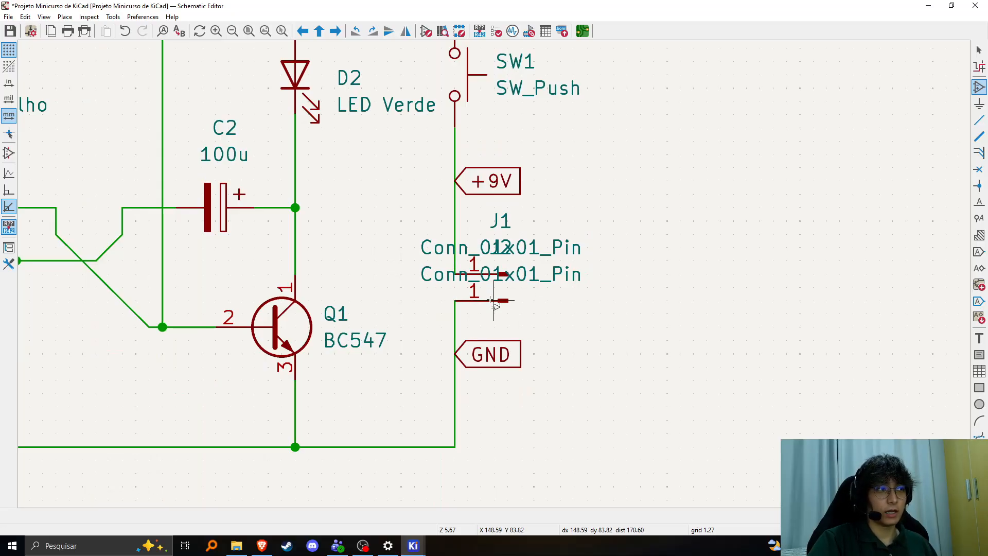
scroll(494, 295, up, 2)
scroll(515, 319, down, 2)
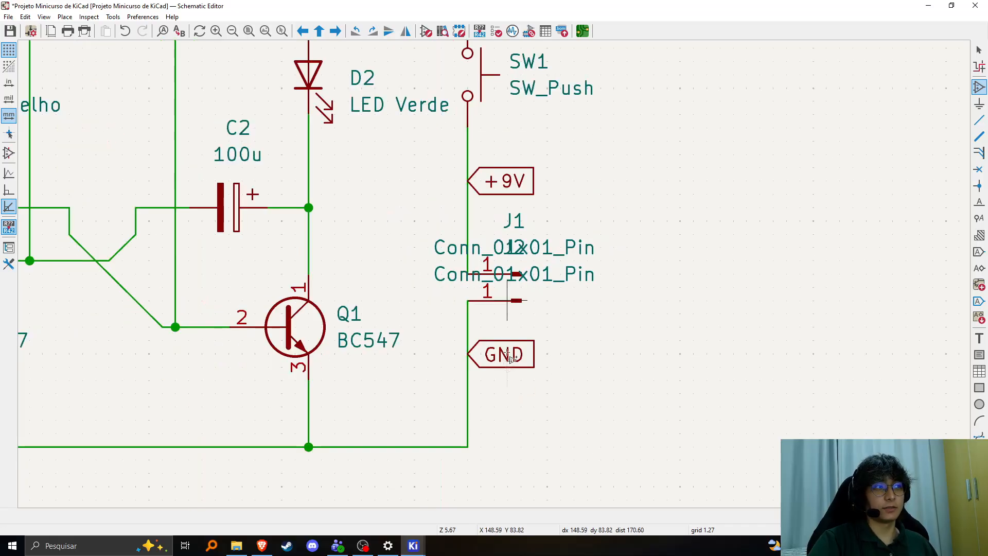
Run the electrical rules check on the schematic and close the checker.
click(496, 31)
click(880, 320)
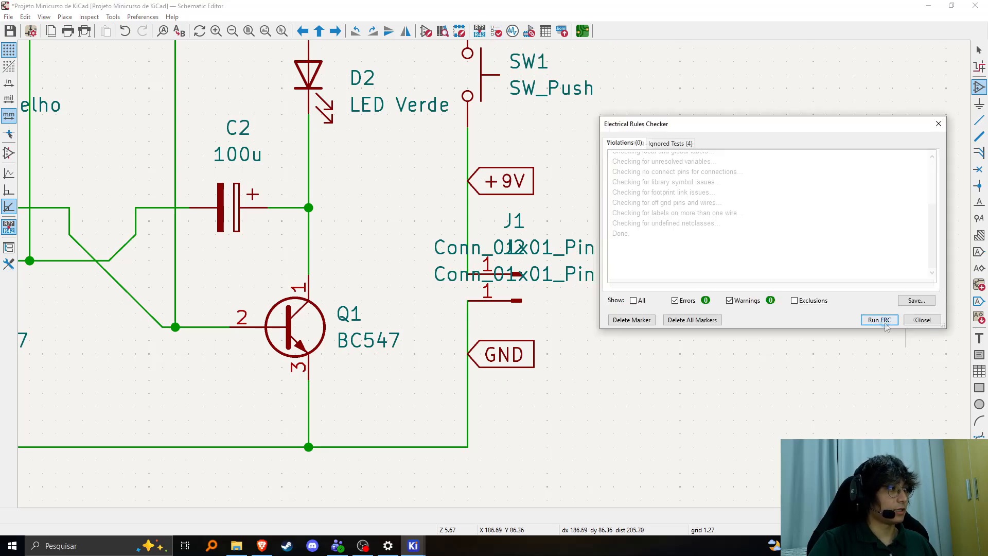
click(918, 320)
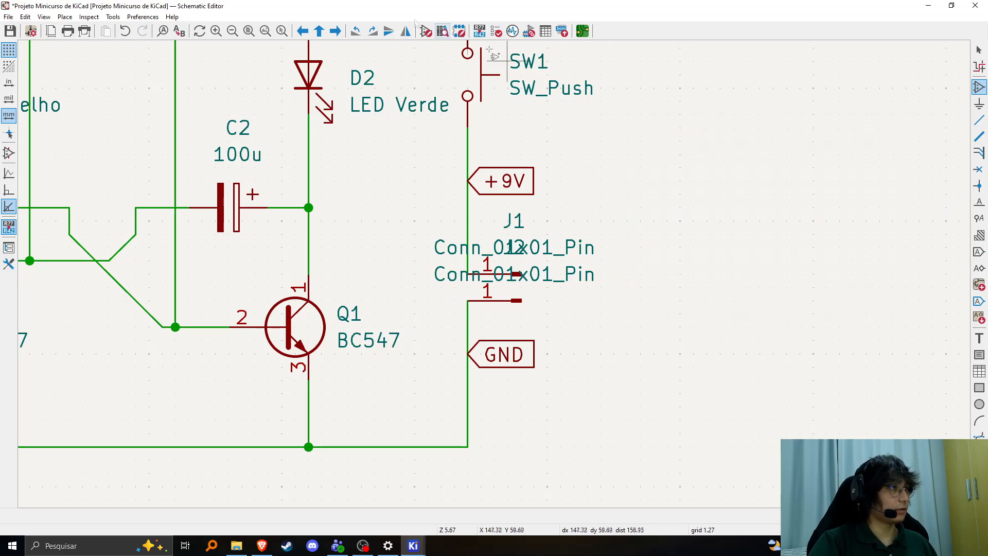
Annotate the entire schematic with existing annotations kept, and close the annotation dialog.
click(480, 32)
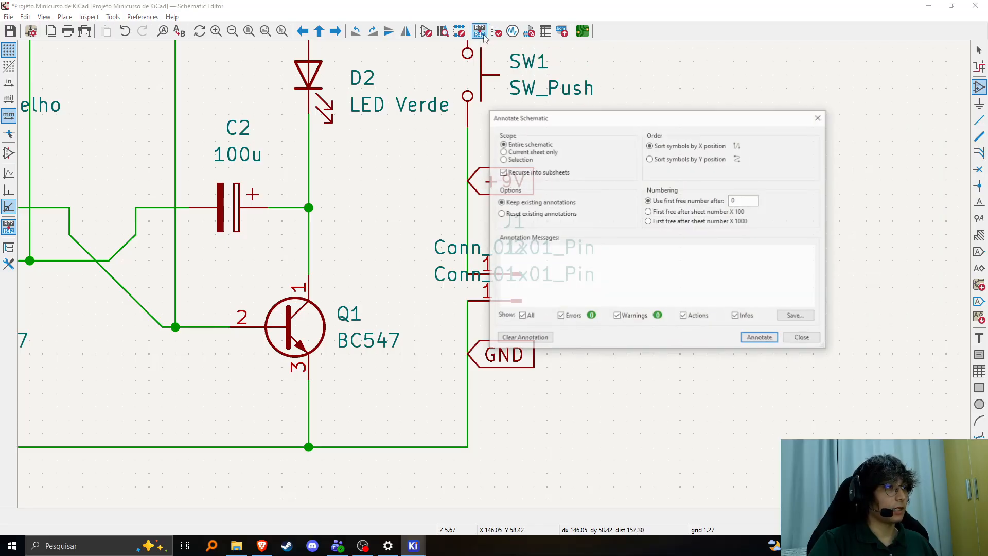
click(761, 339)
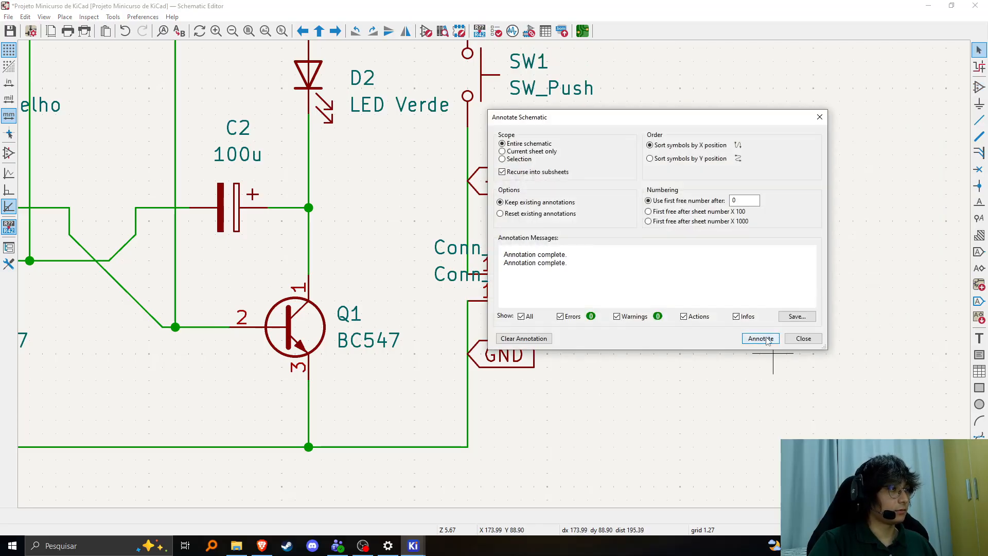
click(802, 339)
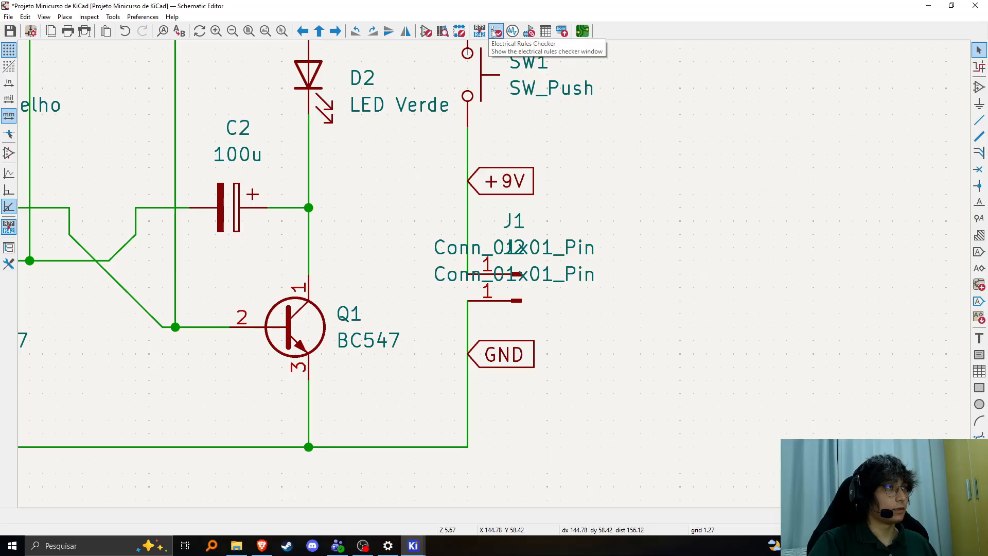
Open the footprint assignments and select connector J1 to look for a test point footprint.
click(528, 31)
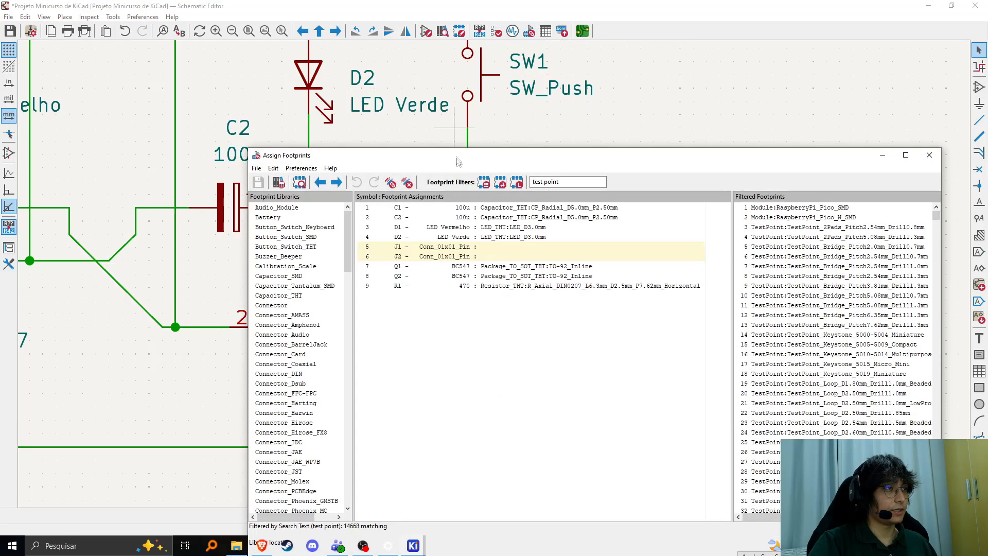
click(482, 247)
click(418, 547)
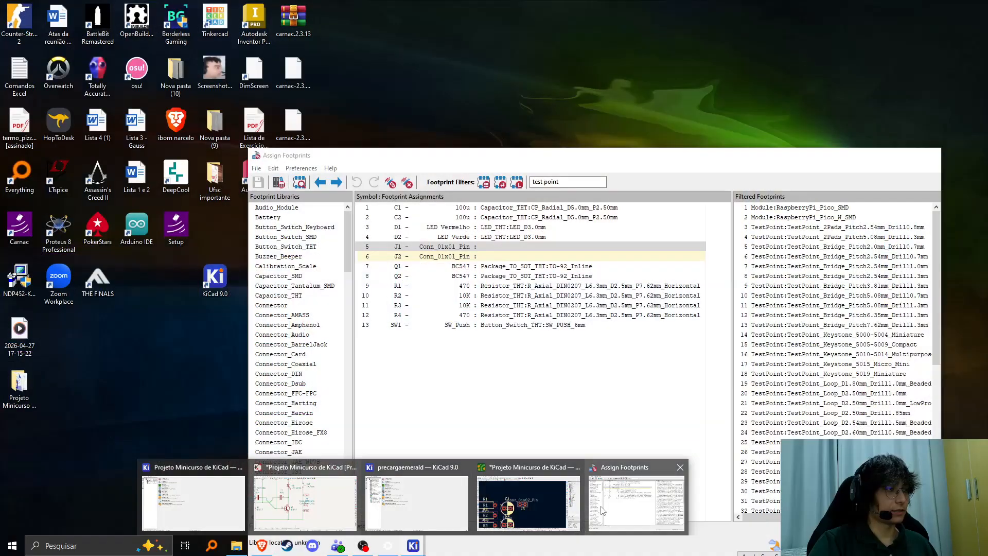
click(636, 502)
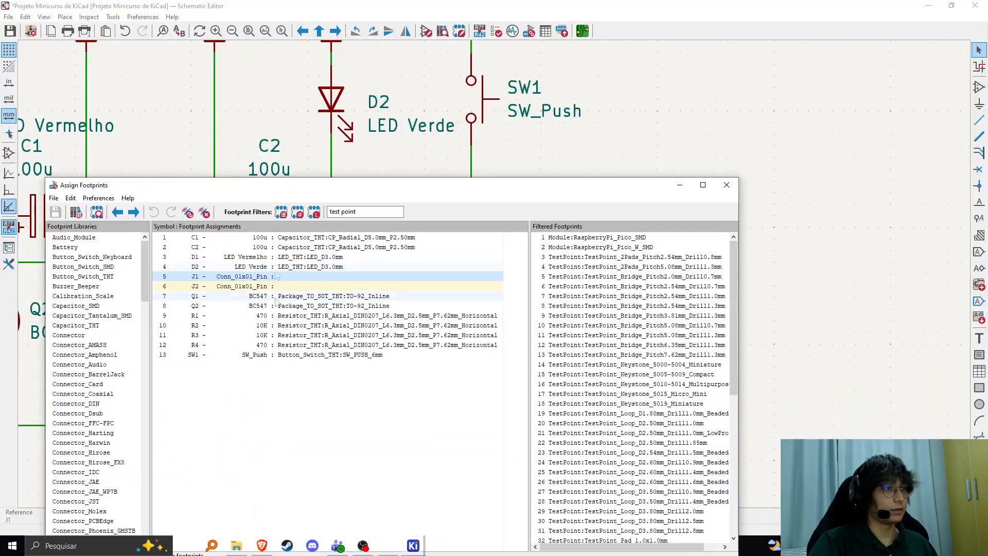
click(370, 213)
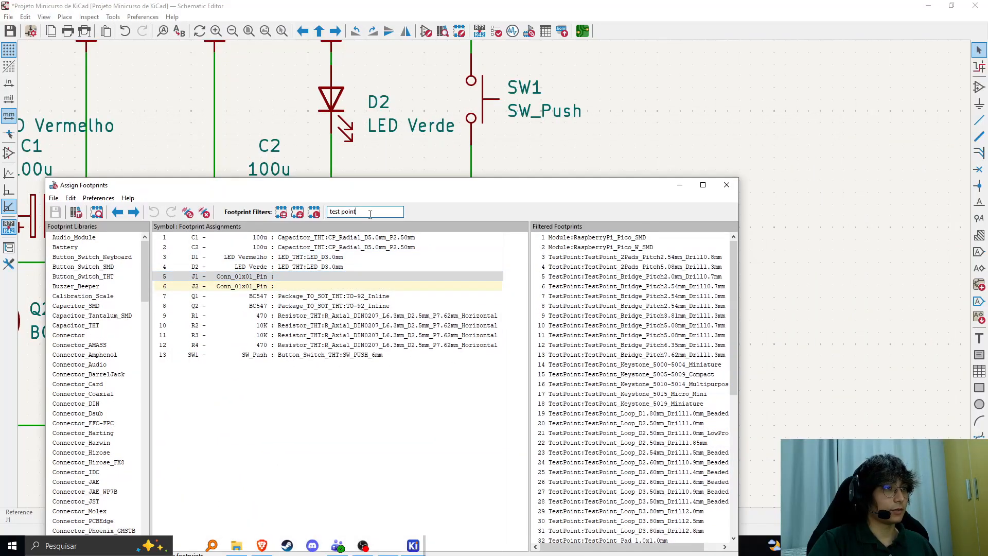
click(589, 257)
Filter the footprints by "test point" and assign TestPoint_Keystone_5010-5014_Multipurpose to J1 and J2, saving the assignments to the schematic.
drag(285, 185, 301, 323)
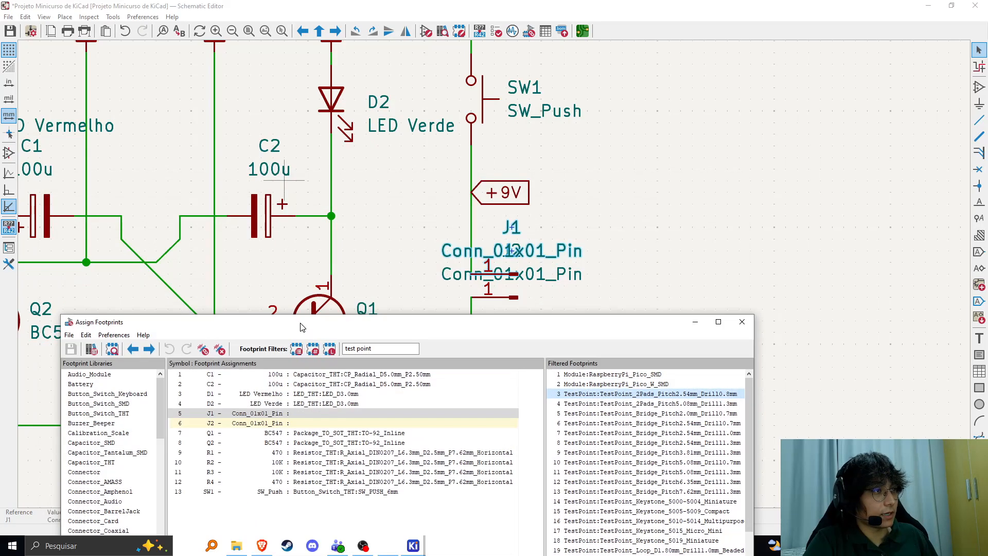
scroll(511, 255, down, 2)
drag(488, 328, 507, 319)
drag(266, 309, 297, 298)
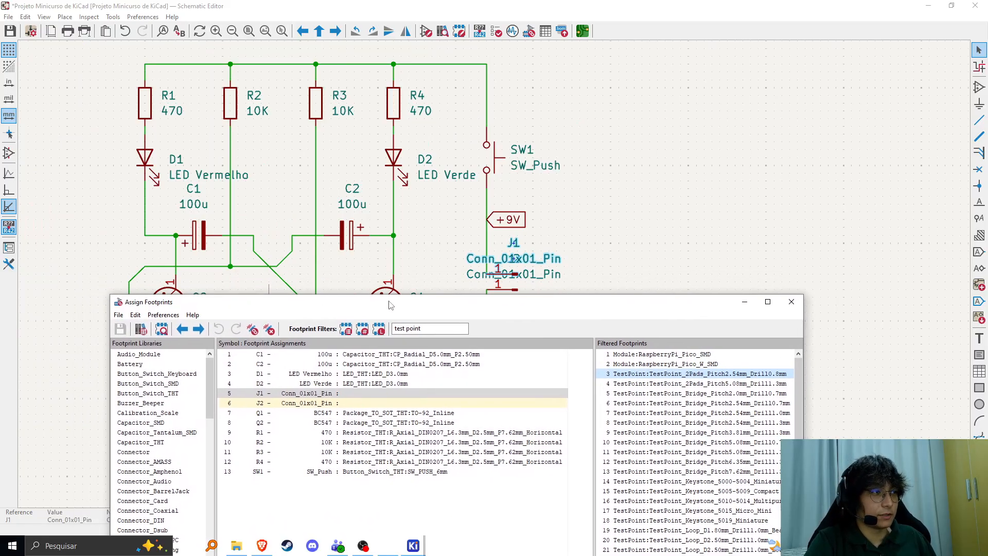
drag(494, 296, 487, 302)
click(420, 337)
key(BackSpace)
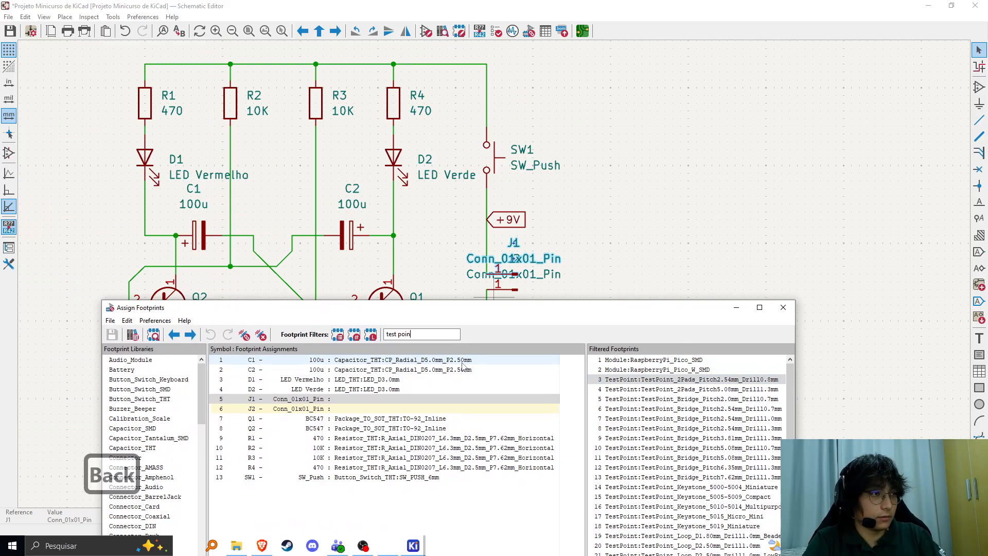
text(t)
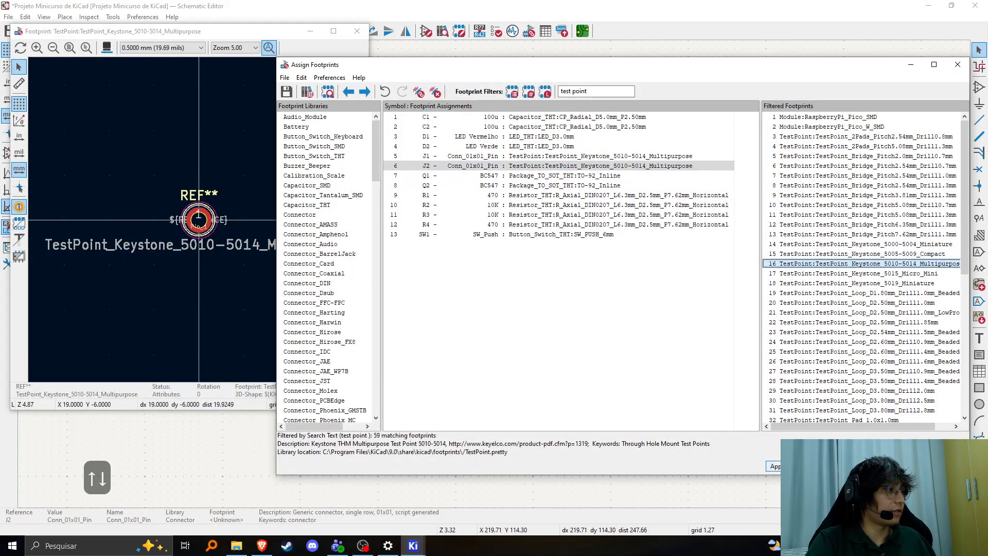
click(818, 466)
click(900, 467)
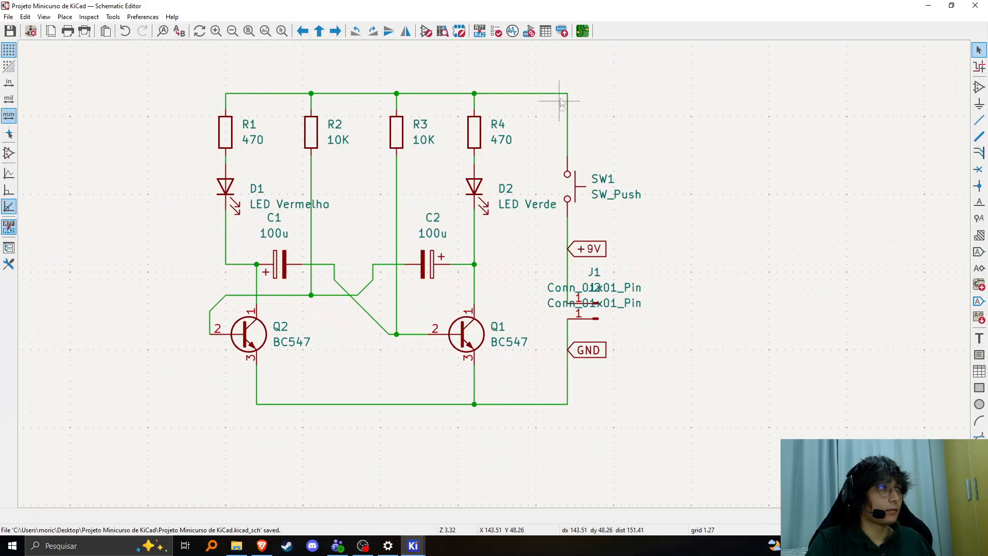
Switch to the PCB Editor window of the Projeto Minicurso de KiCad project.
middle_drag(376, 259, 371, 246)
mouse_move(421, 543)
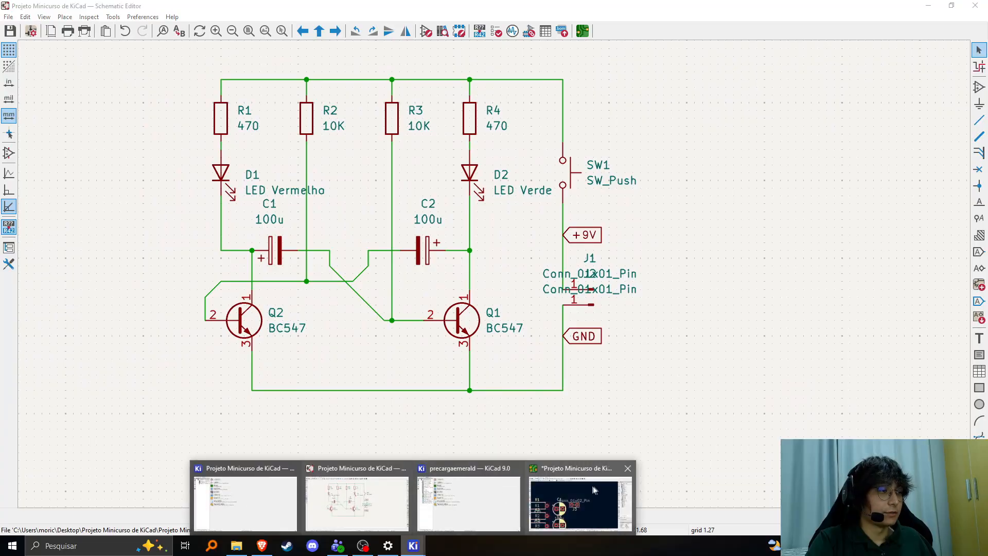
click(585, 489)
Update the PCB from the schematic and place the new J1 and J2 footprints to the right of the existing components.
scroll(434, 287, down, 6)
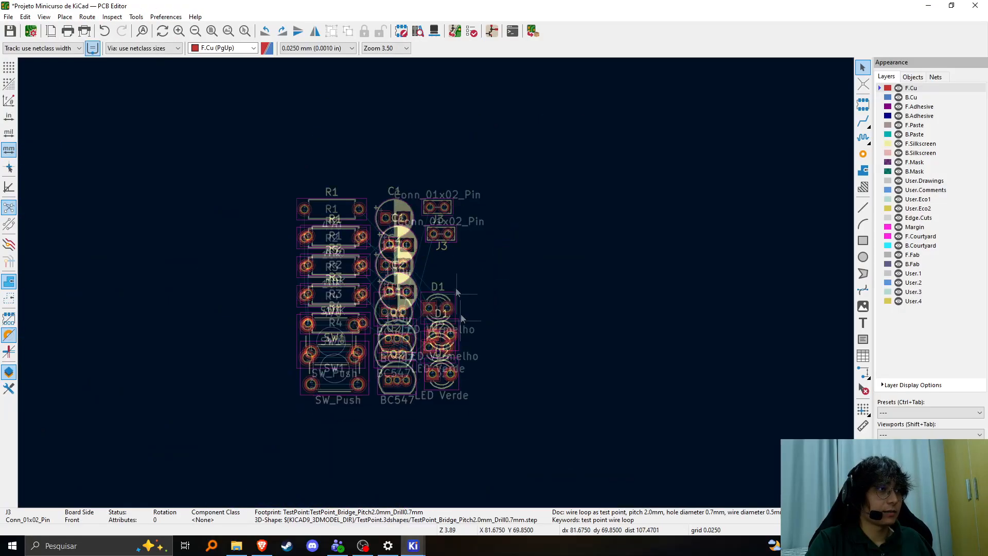
scroll(438, 287, up, 2)
scroll(438, 287, down, 1)
middle_drag(438, 285, 334, 248)
scroll(334, 229, up, 1)
middle_drag(443, 282, 401, 222)
middle_drag(233, 245, 223, 246)
scroll(290, 246, up, 1)
middle_drag(438, 284, 305, 254)
scroll(386, 250, down, 2)
middle_drag(582, 309, 461, 67)
scroll(466, 92, up, 1)
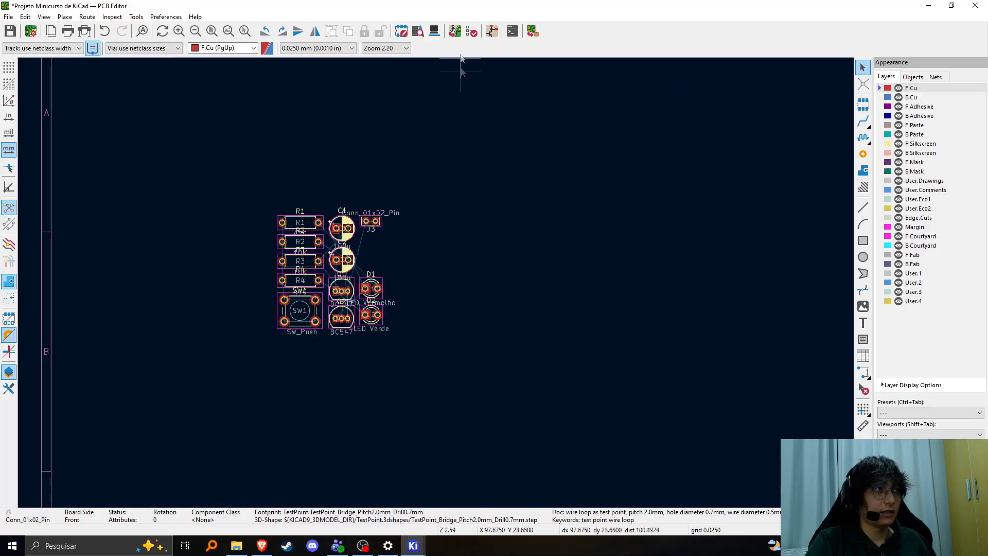
click(456, 32)
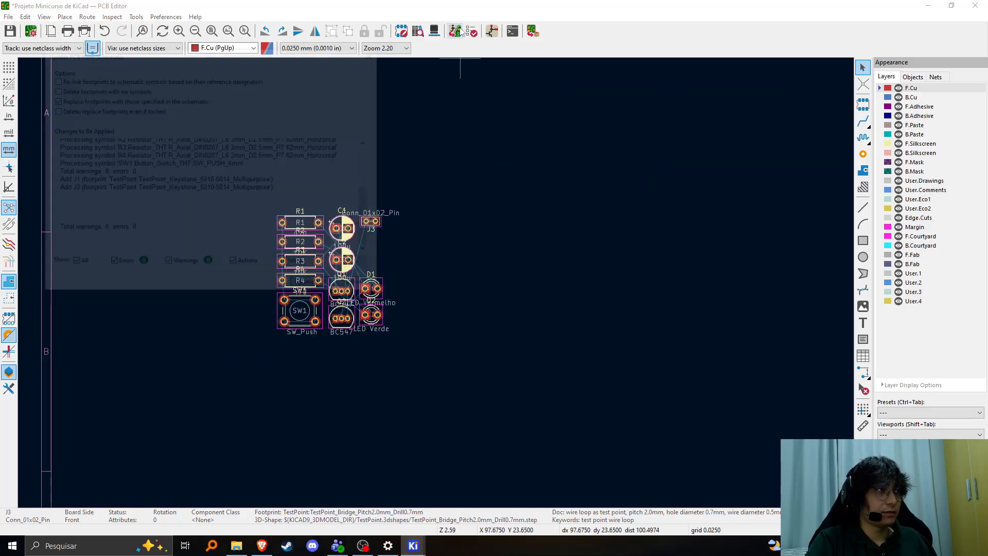
click(325, 287)
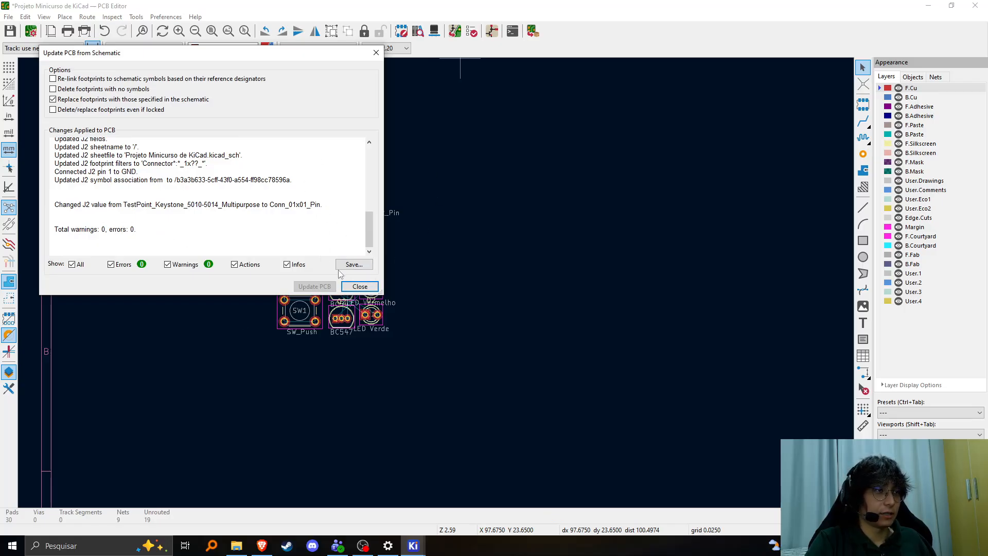
click(360, 286)
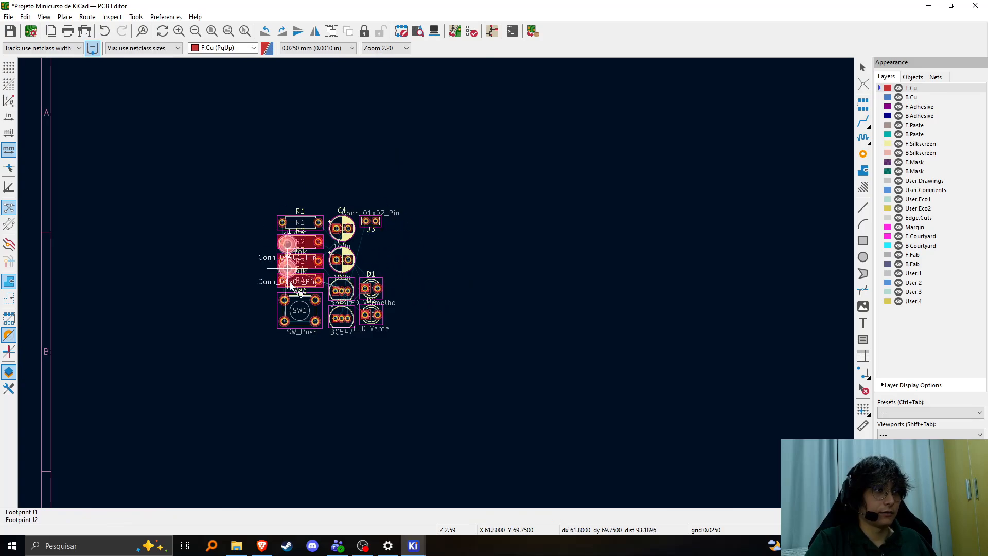
click(430, 275)
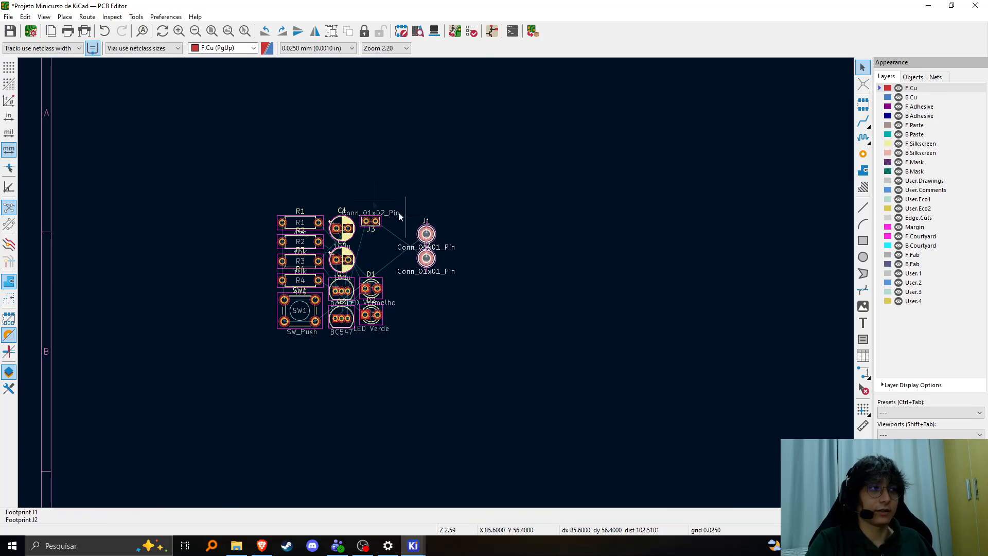
Move test points J1 and J2 farther right of the component cluster and pull them apart.
scroll(476, 308, down, 5)
scroll(437, 287, up, 6)
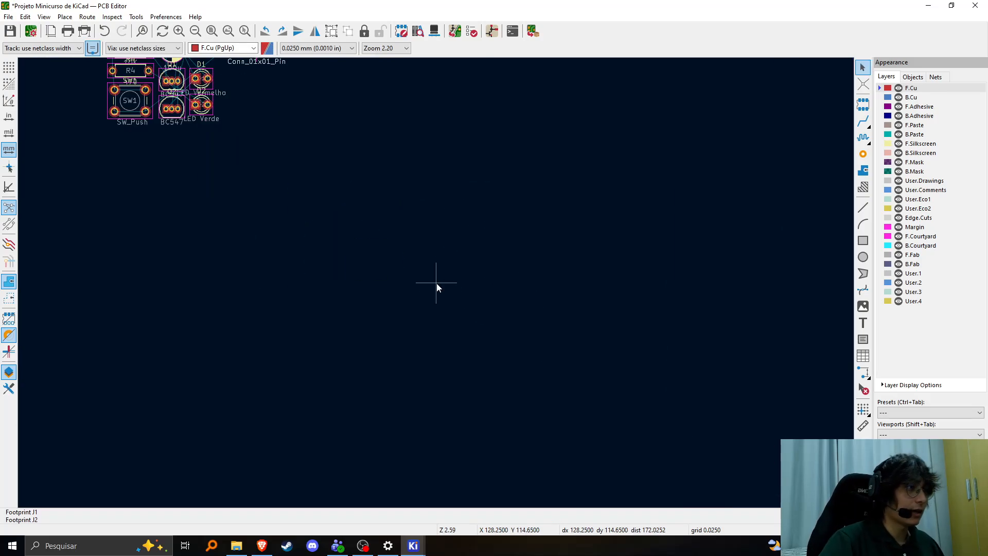
scroll(435, 282, down, 3)
scroll(505, 309, up, 2)
middle_drag(468, 358, 426, 308)
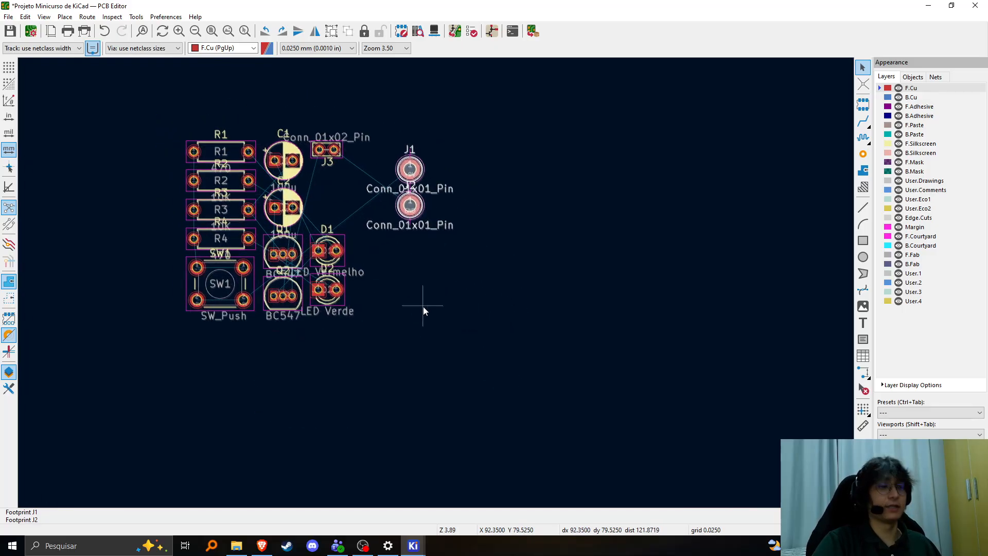
middle_drag(507, 303, 411, 282)
drag(410, 260, 629, 223)
click(595, 334)
drag(635, 263, 582, 192)
click(630, 223)
Align test point J1 vertically below J2 with a clear gap between them.
scroll(663, 217, up, 1)
click(389, 295)
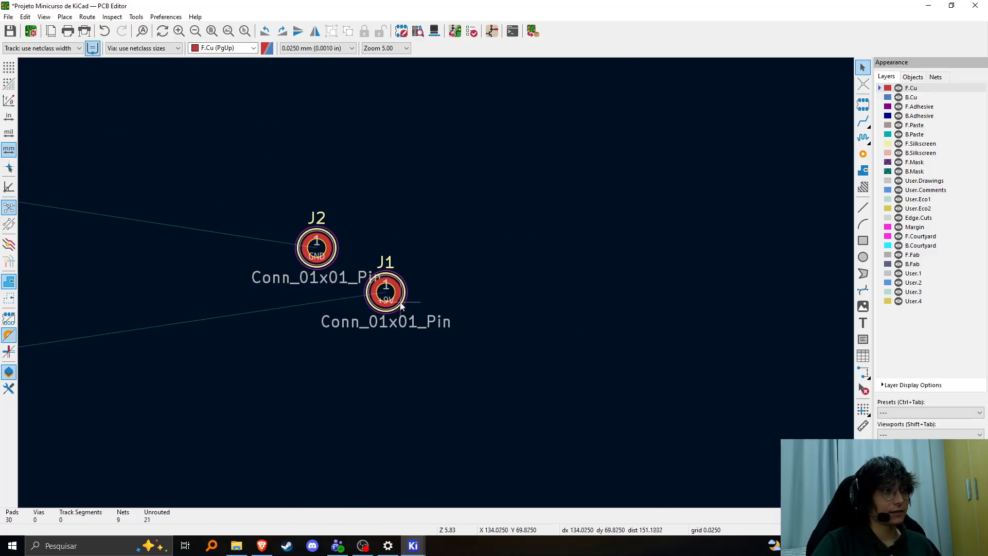
drag(388, 295, 318, 368)
Break up the component cluster, separating resistors R1–R4 from SW1 and the other parts and setting them at the upper left.
scroll(318, 372, down, 3)
scroll(406, 286, up, 2)
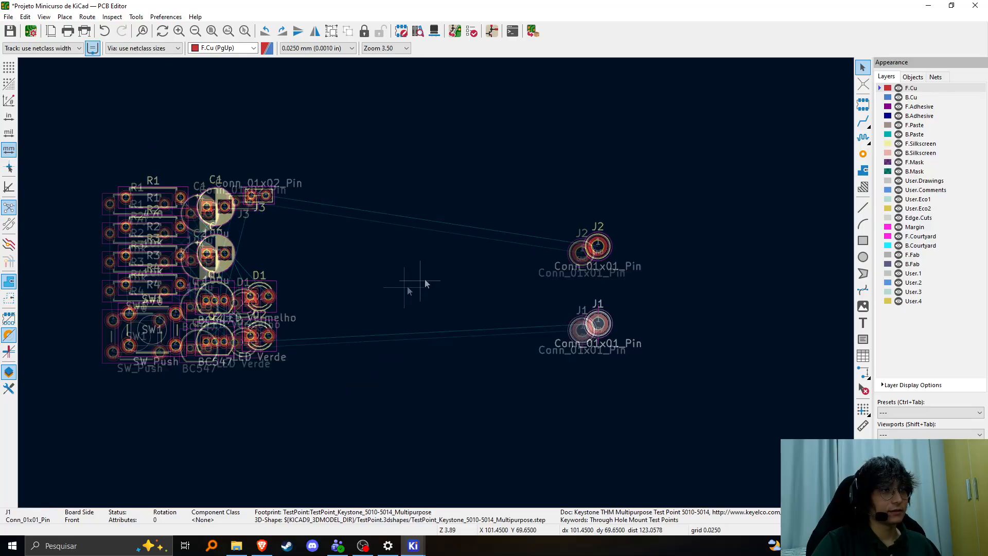
drag(125, 138, 208, 282)
drag(91, 120, 461, 218)
drag(314, 392, 419, 305)
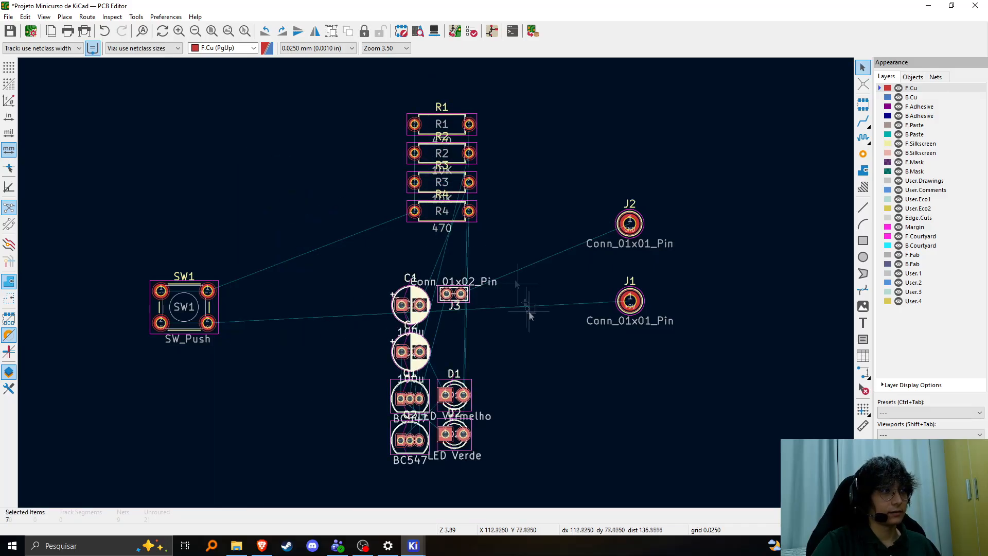
drag(507, 254, 419, 116)
drag(441, 153, 314, 143)
Pull LEDs D1 and D2 out of the cluster and place them side by side to the right of the resistors.
drag(487, 461, 456, 356)
drag(463, 395, 462, 170)
click(484, 219)
drag(456, 210, 570, 158)
drag(452, 170, 428, 190)
drag(570, 158, 526, 187)
Move push button SW1 to the right side of the layout, beyond test points J1 and J2.
drag(185, 307, 788, 216)
middle_drag(739, 331, 637, 311)
click(535, 300)
click(684, 199)
middle_drag(684, 204, 731, 150)
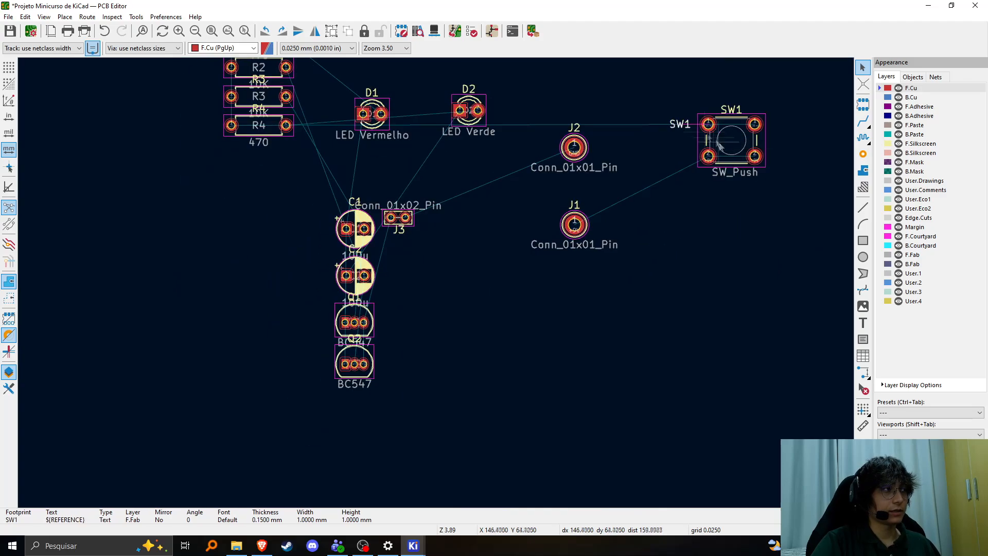
Undo the latest footprint moves.
key(ctrl+z)
key(ctrl+z)
key(ctrl+z)
key(ctrl+z)
key(ctrl+z)
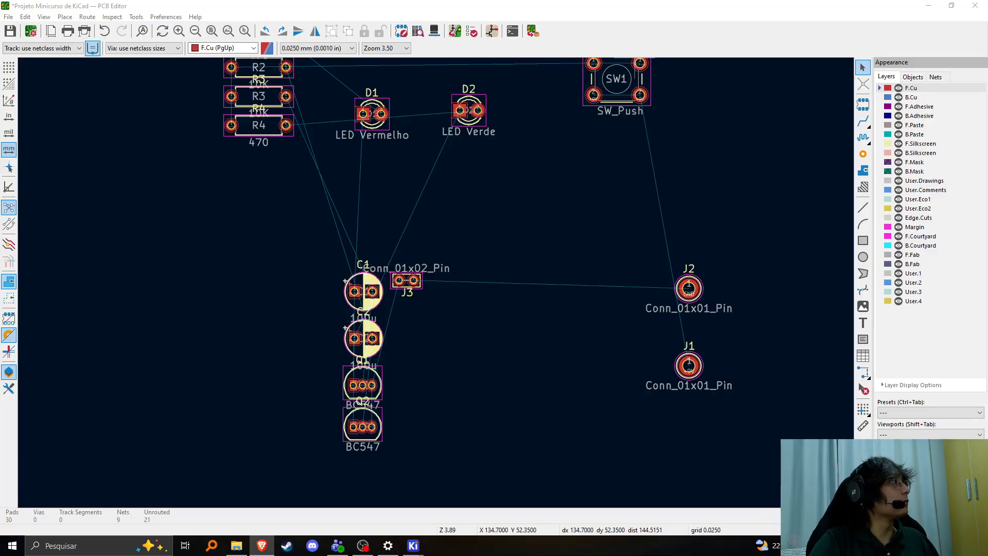
scroll(507, 209, down, 3)
key(ctrl+z)
scroll(395, 284, up, 3)
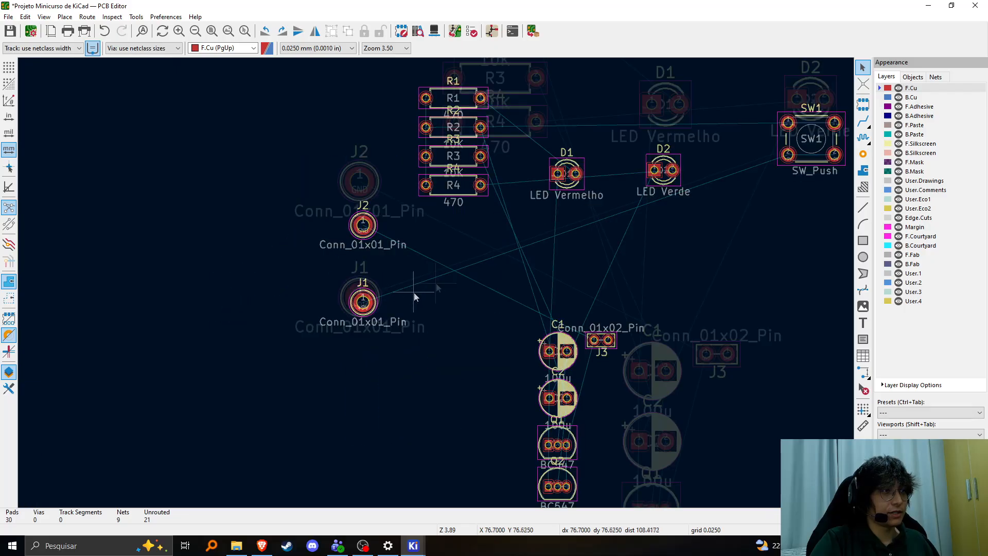
Swap the order of the test points so that J1 sits above J2.
scroll(415, 297, up, 2)
click(342, 293)
drag(365, 298, 286, 237)
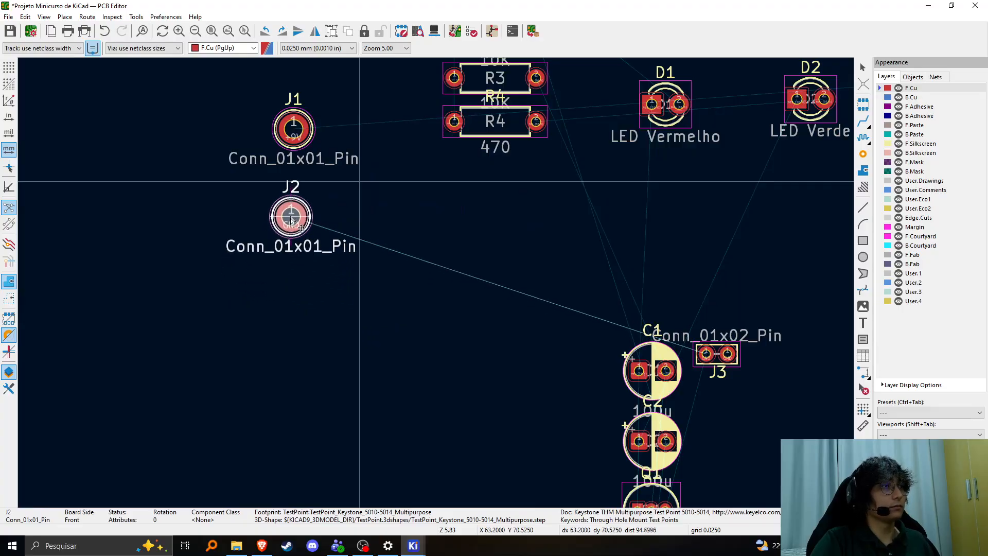
Move resistors R1–R4 as a group to the area below and right of test points J1 and J2.
middle_drag(530, 200, 437, 282)
scroll(437, 283, down, 1)
click(565, 381)
middle_drag(568, 350, 437, 282)
scroll(437, 283, down, 2)
middle_drag(564, 411, 595, 386)
drag(600, 388, 376, 164)
drag(413, 225, 591, 210)
drag(499, 267, 329, 142)
drag(357, 202, 376, 306)
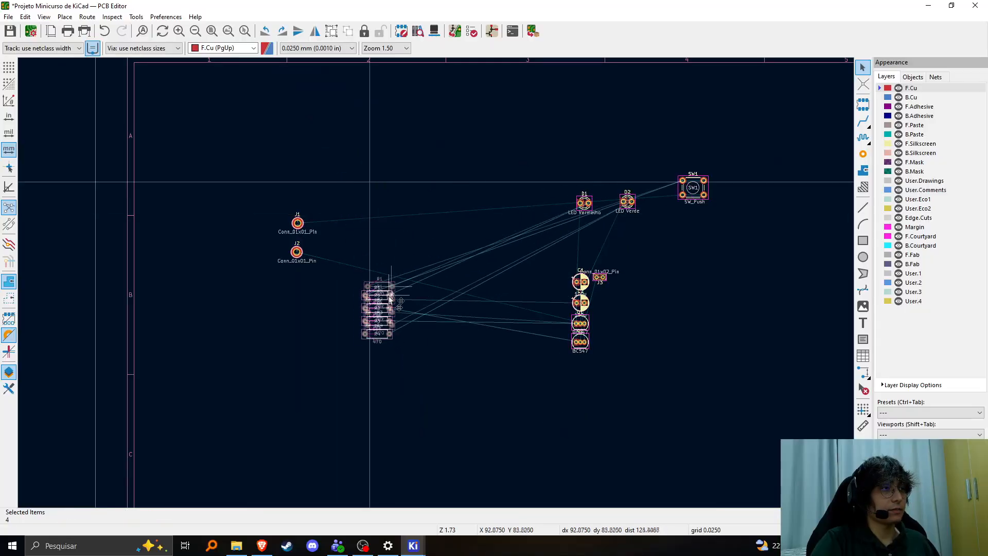
Rotate the resistor group R1–R4 by 270° so the resistors stand vertically in a row, and place it.
scroll(420, 309, up, 1)
key(r)
key(r)
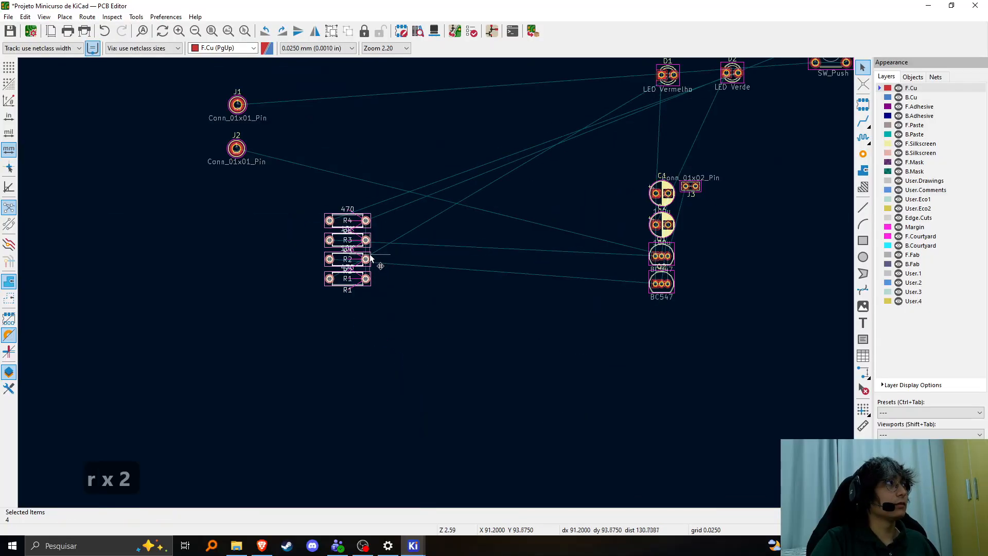
key(r)
click(440, 265)
Spread out the vertical resistors by shifting R1, R2 and R3 to the right.
scroll(437, 273, up, 3)
scroll(448, 278, up, 3)
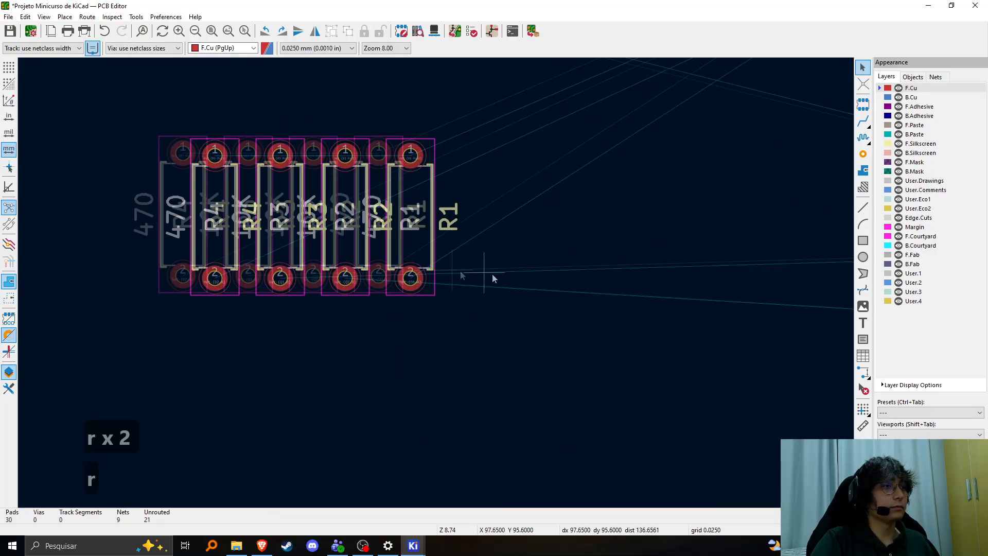
click(441, 247)
drag(442, 247, 593, 230)
drag(398, 257, 511, 252)
drag(332, 250, 404, 247)
click(487, 322)
Move LED D1 to the upper right of resistor R1 and transistor Q1 above resistor R3.
scroll(494, 343, down, 6)
middle_drag(514, 147, 456, 185)
scroll(296, 194, up, 2)
middle_drag(400, 237, 170, 149)
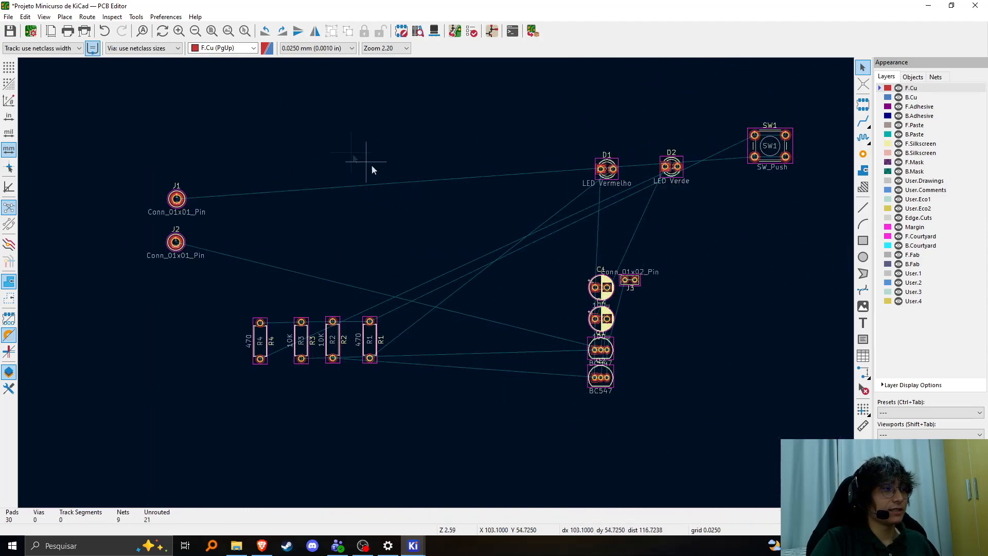
scroll(637, 187, up, 2)
middle_drag(637, 186, 433, 285)
middle_drag(405, 324, 675, 270)
scroll(576, 247, down, 2)
middle_drag(587, 273, 630, 264)
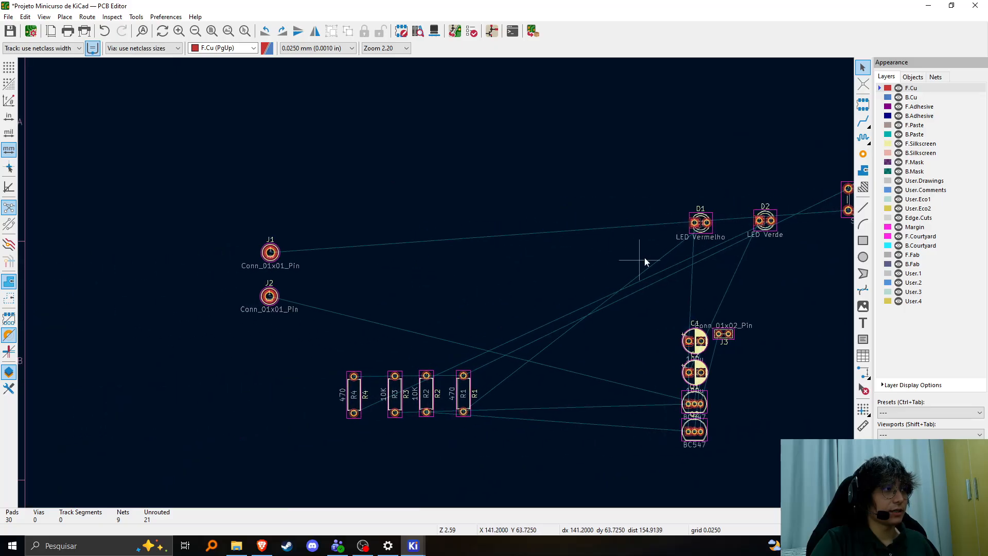
drag(710, 230, 409, 205)
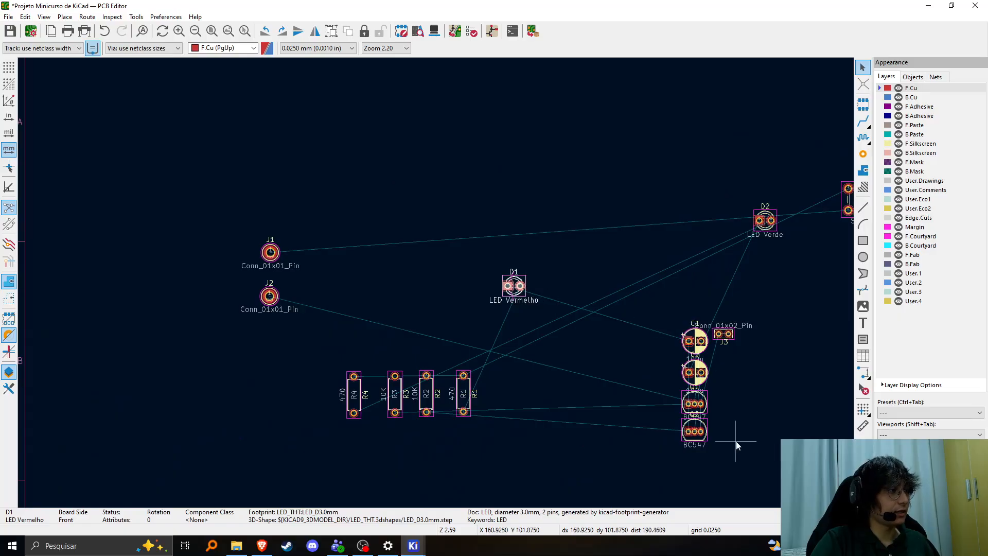
drag(703, 412, 410, 280)
Try to move transistor Q2 to the area just below LED D1.
drag(744, 440, 669, 403)
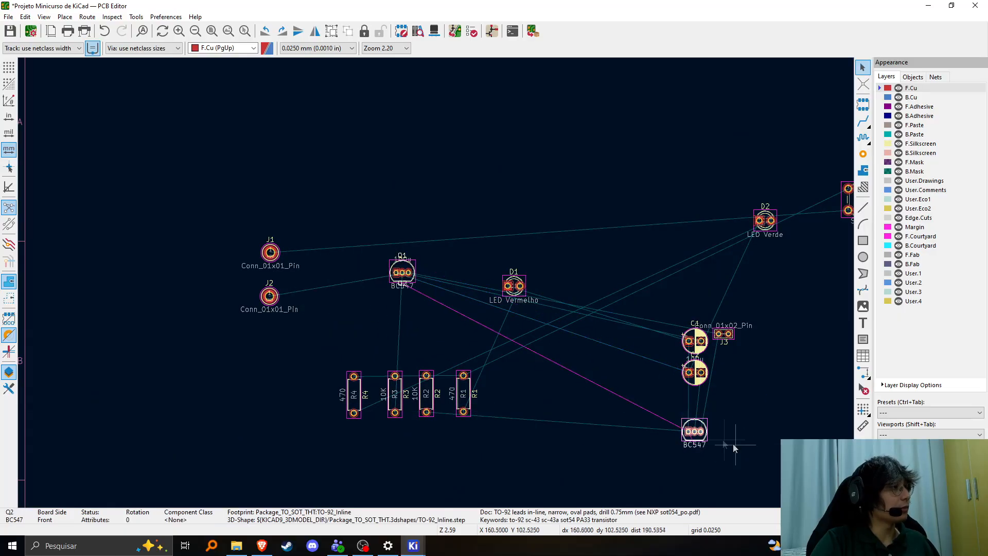
drag(703, 441, 748, 423)
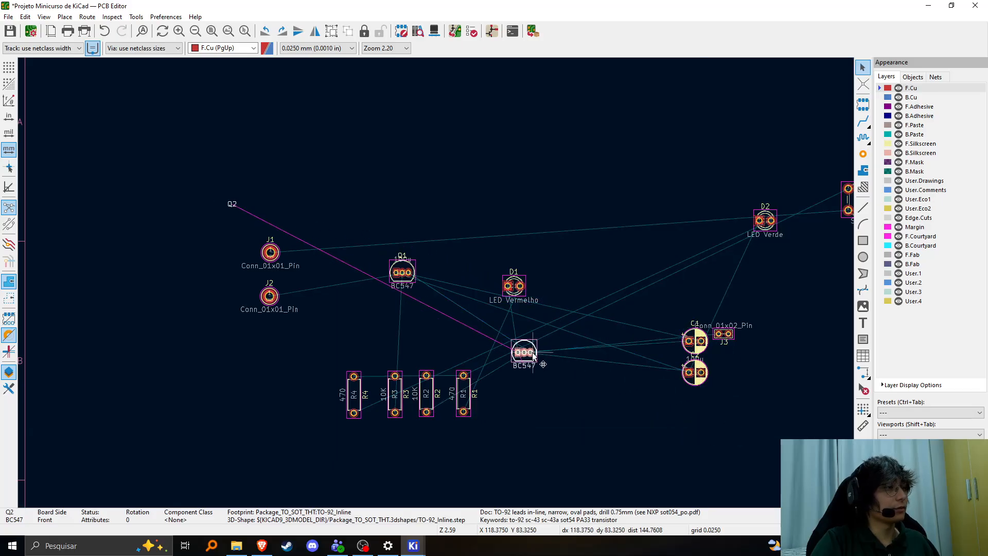
key(ctrl+z)
Move Q2's stray reference text away from Q1 and back beside its own footprint.
drag(733, 450, 586, 406)
click(284, 273)
scroll(282, 275, up, 2)
scroll(331, 284, down, 1)
drag(389, 263, 729, 437)
click(395, 266)
Move transistor Q2 above the resistor row, to the right of Q1.
scroll(316, 175, up, 4)
scroll(438, 353, down, 2)
drag(446, 336, 427, 367)
scroll(559, 395, down, 1)
middle_drag(560, 396, 713, 467)
drag(637, 448, 352, 116)
middle_drag(374, 236, 476, 314)
Rotate the vertical resistors by 180° so that their pin 2 pads face the transistors.
drag(389, 426, 388, 346)
key(r)
key(r)
drag(318, 427, 317, 348)
key(r)
key(r)
key(r)
key(r)
Rotate transistors Q1 and Q2 by 180° and adjust their positions above the resistor row.
middle_drag(309, 217, 364, 298)
drag(387, 242, 370, 243)
click(509, 222)
key(r)
key(r)
click(373, 249)
key(r)
key(r)
drag(474, 234, 498, 248)
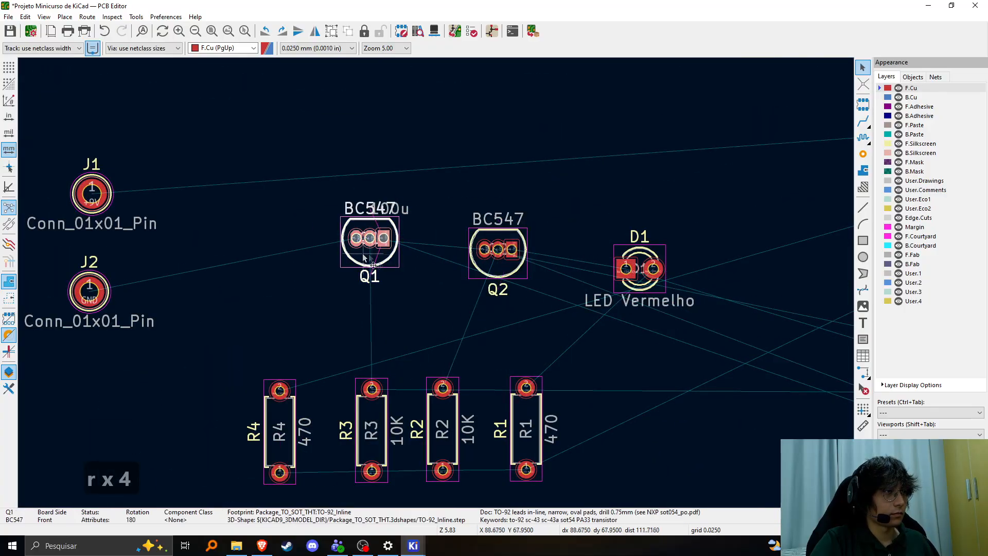
drag(378, 250, 333, 272)
Rotate LED D1 by 270° so it stands vertically with pin 1 on top, and shift it slightly toward Q2.
middle_drag(539, 307, 513, 324)
mouse_move(614, 286)
mouse_down()
mouse_move(493, 151)
mouse_move(599, 291)
mouse_up()
key(r)
key(r)
key(r)
Bring LED D2 next to Q1, rotate it by 270° to stand vertically, and place it just above resistor R3.
scroll(600, 291, down, 2)
middle_drag(600, 291, 469, 250)
drag(727, 184, 364, 259)
key(r)
key(r)
key(r)
scroll(360, 268, up, 3)
drag(436, 250, 424, 339)
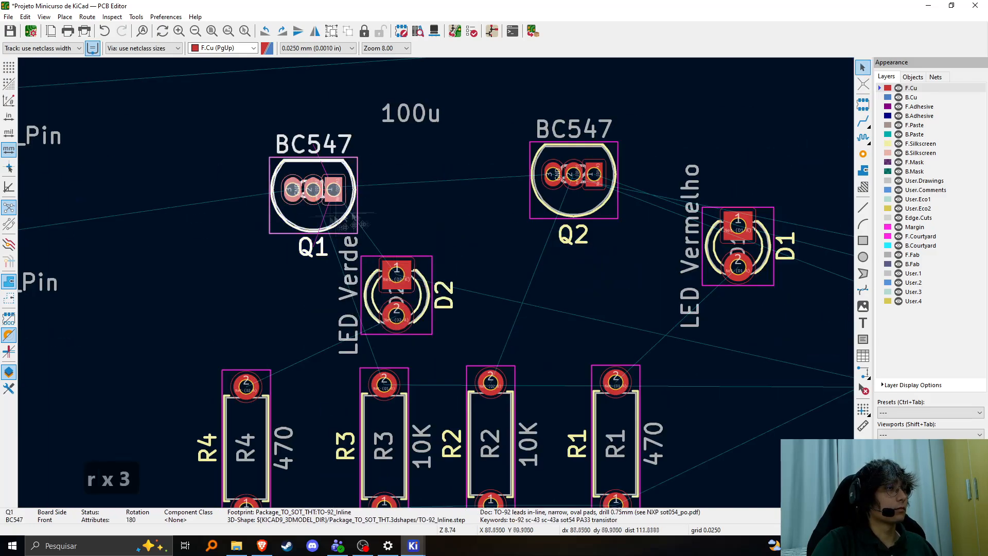
Move transistors Q1 and Q2 higher above the resistor row and shift LEDs D1 and D2 up and outward.
drag(322, 208, 367, 86)
middle_drag(566, 149, 521, 233)
drag(533, 265, 651, 110)
middle_drag(546, 216, 497, 133)
drag(642, 248, 477, 204)
drag(302, 298, 202, 208)
Rotate transistors Q1 and Q2 to -90° so their pads stand vertically, and reposition both above the LEDs.
scroll(263, 106, down, 3)
key(r)
key(r)
key(r)
key(r)
key(r)
drag(403, 251, 326, 181)
drag(553, 218, 553, 186)
key(r)
key(r)
key(r)
key(r)
key(r)
Place capacitor C2, rotated by 180°, and capacitor C1 side by side between the transistors and the LEDs.
middle_drag(585, 317, 477, 271)
middle_drag(740, 363, 706, 287)
drag(724, 308, 272, 124)
key(r)
key(r)
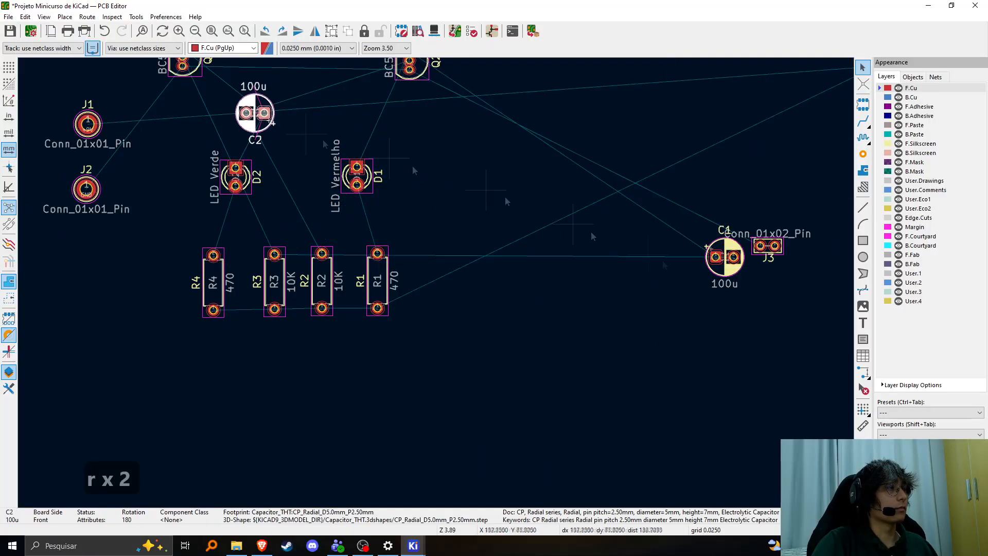
drag(723, 256, 324, 112)
Delete the unused two-pin connector footprint J3 from the board.
middle_drag(640, 222, 687, 298)
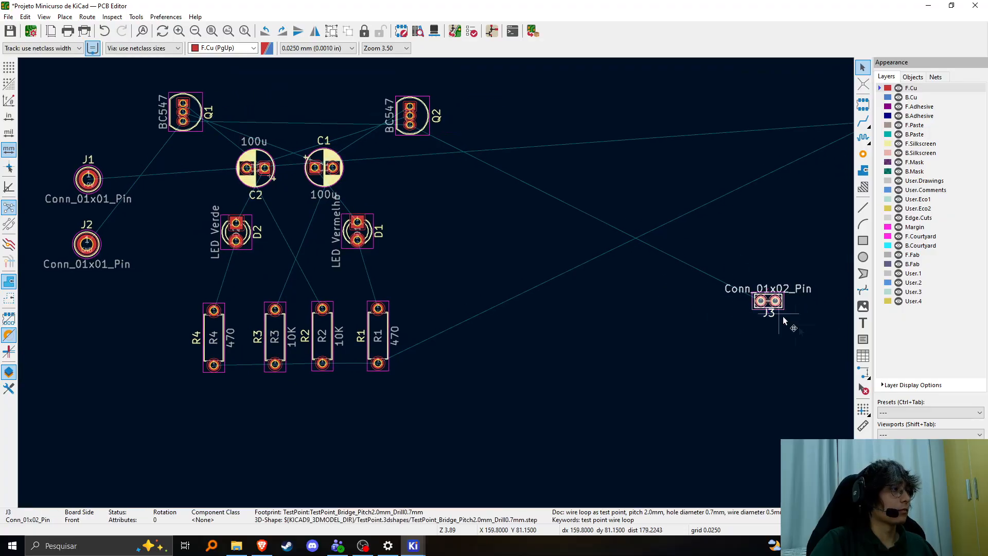
middle_drag(810, 335, 787, 336)
key(Delete)
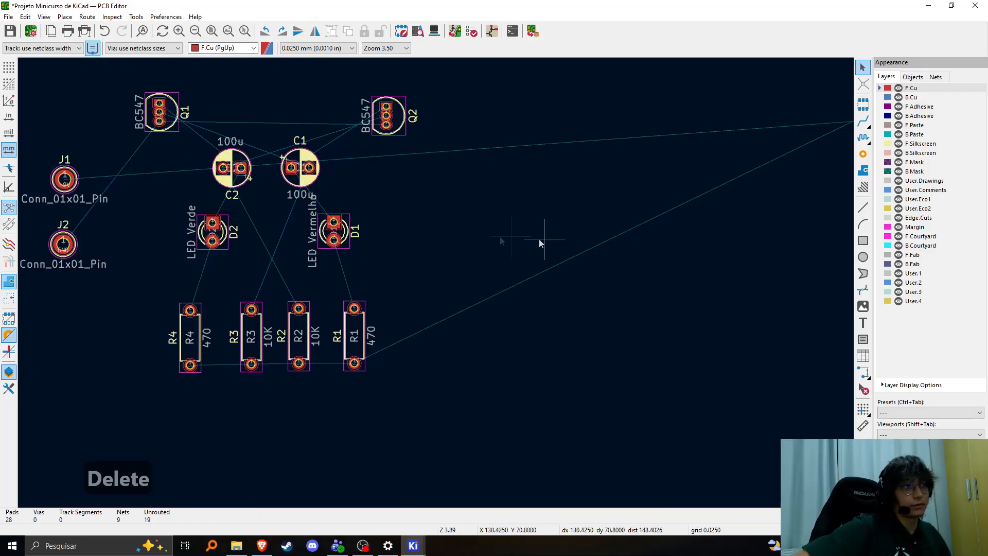
Move resistor R1 outward to free space and bring R3 closer to R4 with their pads level.
middle_drag(441, 227, 529, 277)
middle_drag(429, 287, 390, 232)
scroll(398, 309, up, 2)
middle_drag(398, 309, 410, 257)
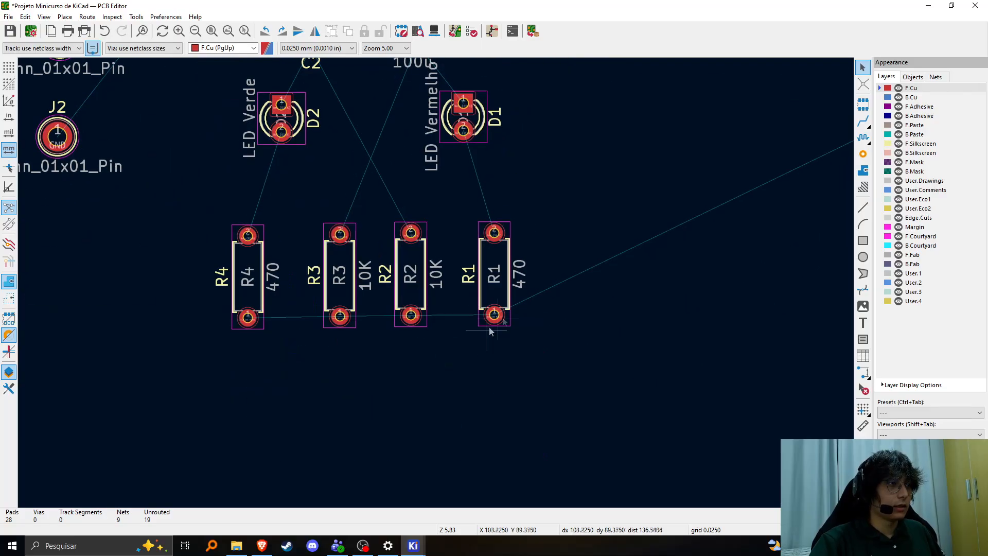
drag(510, 299, 544, 276)
drag(339, 297, 323, 275)
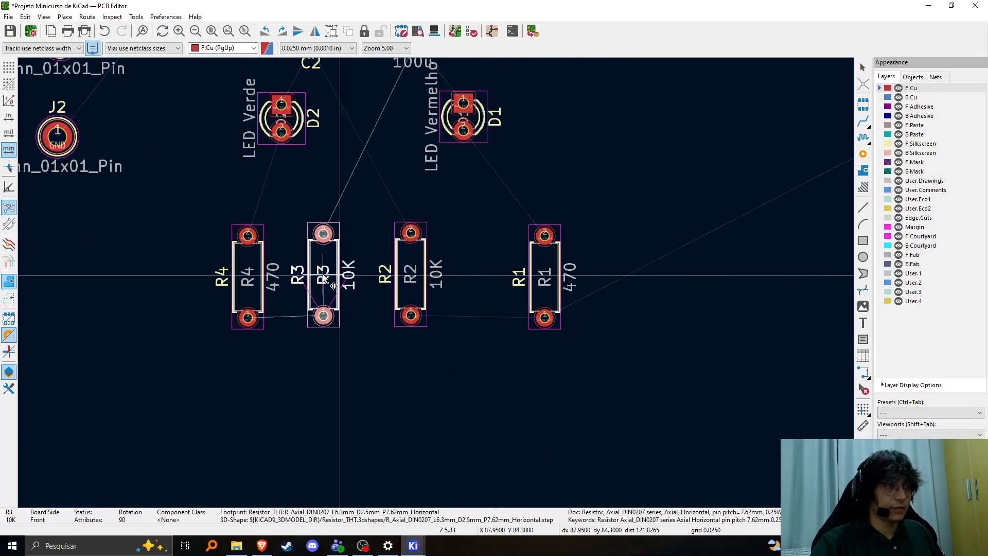
scroll(321, 278, up, 2)
drag(456, 311, 444, 352)
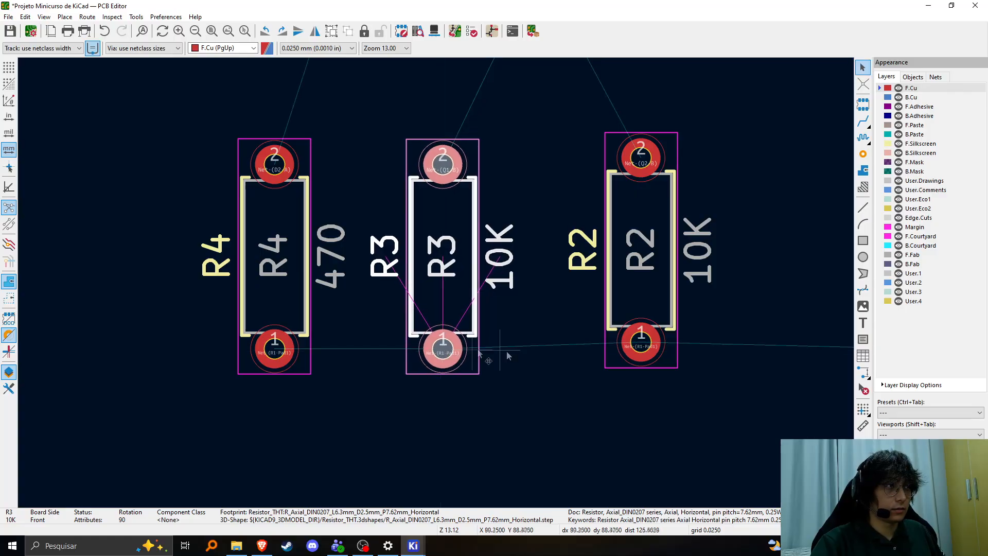
Align resistors R2 and R1 with R3 and R4 so the four form an evenly spaced row.
middle_drag(625, 344, 507, 346)
click(526, 341)
drag(523, 253, 496, 260)
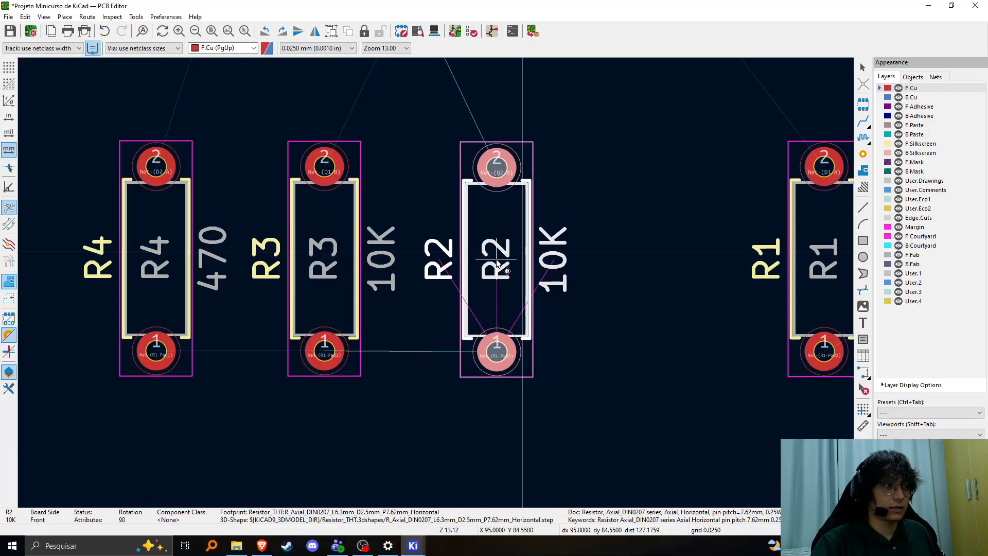
middle_drag(625, 292, 451, 289)
drag(682, 310, 494, 261)
scroll(437, 280, down, 4)
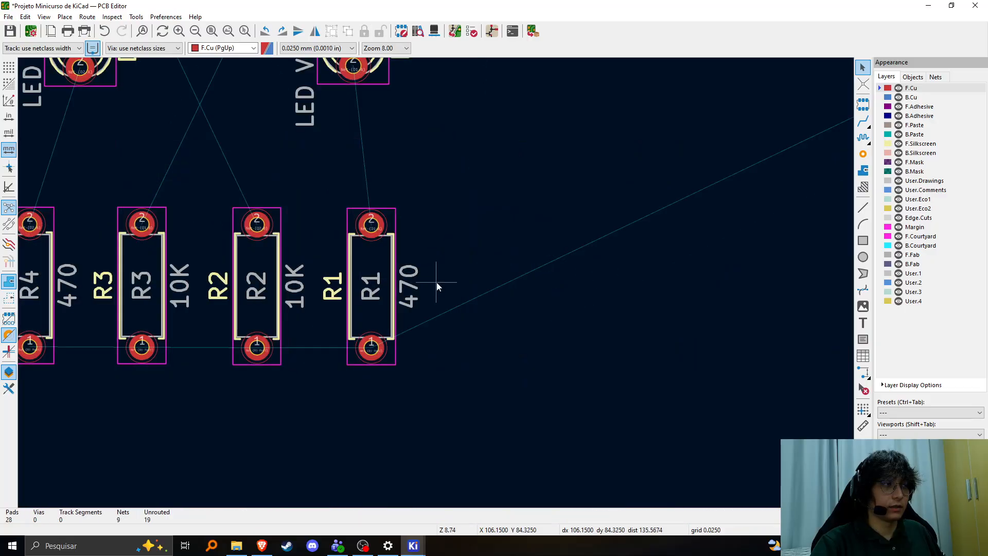
Lower LEDs D2 and D1 closer to the resistor row.
middle_drag(372, 186, 379, 226)
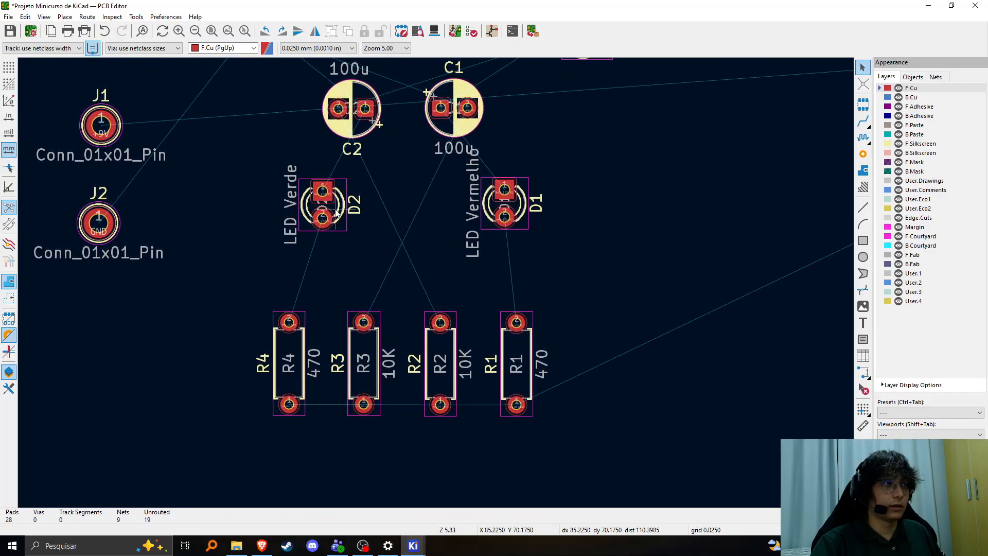
click(322, 222)
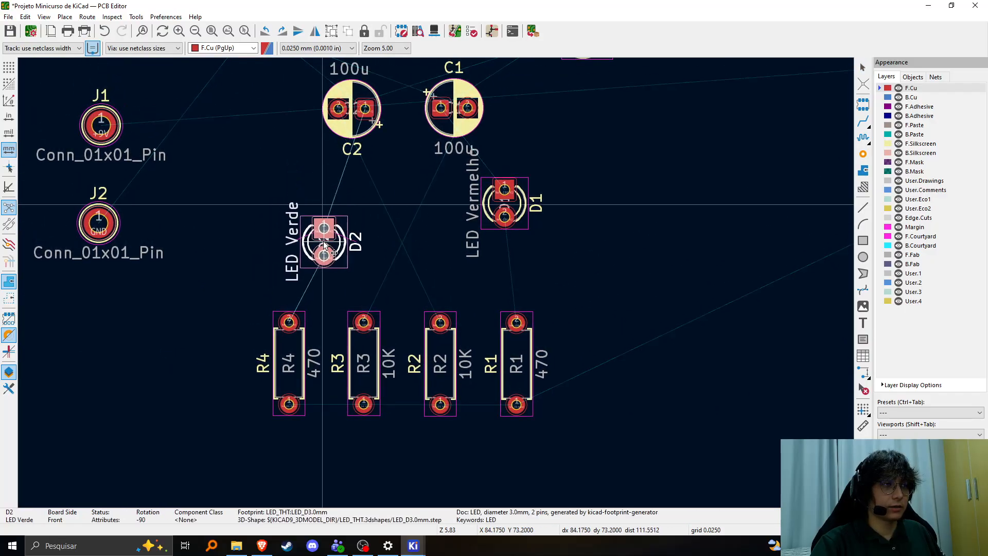
drag(323, 248, 324, 250)
drag(504, 205, 477, 251)
Rearrange capacitors C1 and C2 above the LEDs, setting C2 to 0° and C1 to 180° so their positive pads face outward.
middle_drag(419, 170, 442, 207)
drag(374, 148, 365, 200)
key(r)
key(r)
drag(481, 175, 442, 203)
key(r)
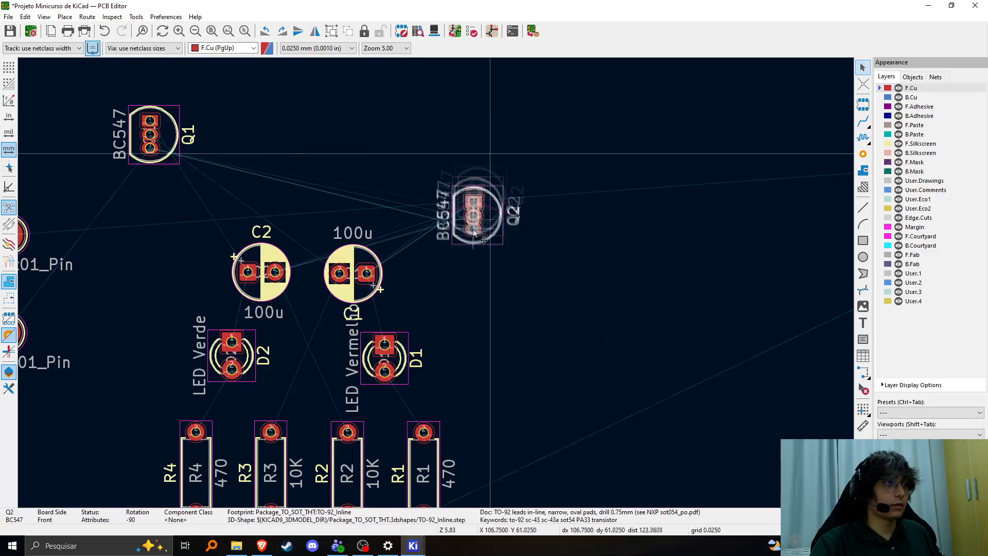
Bring transistors Q2 and Q1 closer to the capacitors, on either side of them.
drag(474, 220, 408, 210)
drag(149, 135, 168, 222)
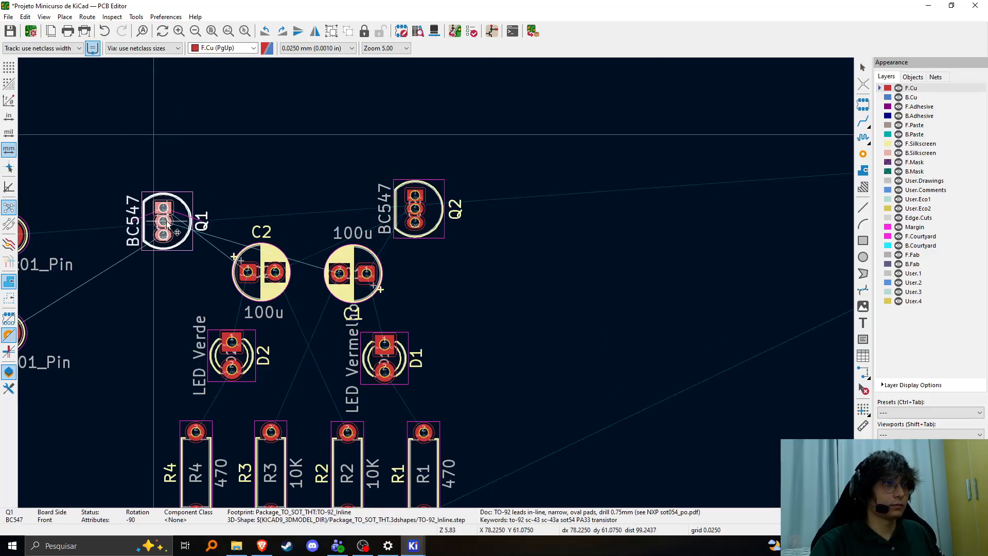
click(176, 282)
Bring pushbutton SW1 to the circuit and start rearranging it with connectors J1 and J2 on the R4 side.
middle_drag(176, 280, 243, 250)
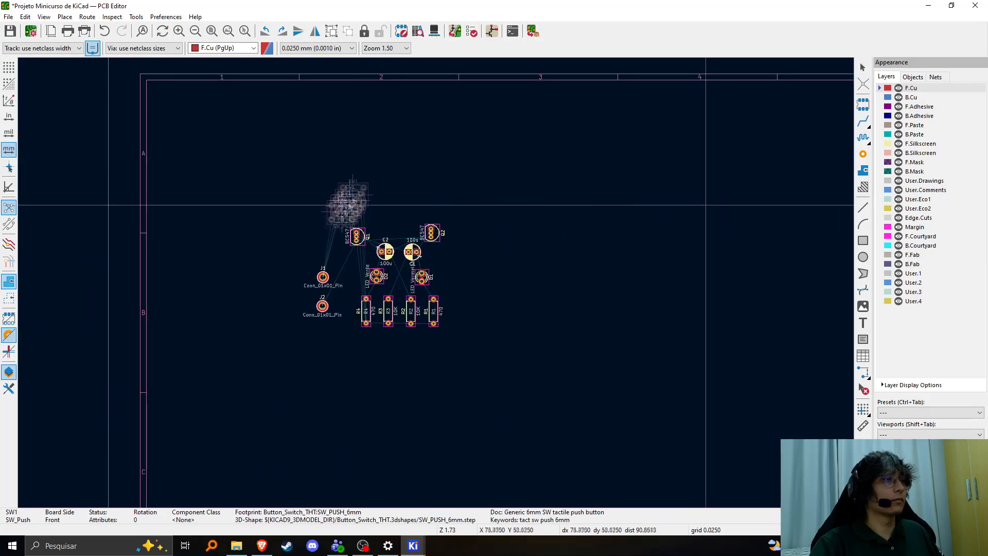
scroll(360, 216, up, 4)
drag(365, 122, 390, 160)
scroll(462, 267, up, 3)
scroll(440, 227, down, 4)
key(r)
key(r)
drag(307, 383, 262, 185)
drag(292, 311, 269, 344)
drag(402, 285, 398, 367)
Turn connectors J1 and J2 by 180° and stack them above SW1 with J2 on top.
drag(293, 379, 292, 90)
key(r)
key(r)
key(r)
drag(398, 367, 296, 306)
key(r)
middle_drag(296, 306, 348, 262)
key(r)
key(r)
drag(314, 237, 376, 259)
Fine-tune the positions of SW1 and the connectors so they form a column beside R4.
scroll(429, 156, down, 1)
middle_drag(430, 156, 357, 252)
drag(322, 317, 341, 345)
drag(300, 245, 326, 270)
click(318, 192)
middle_drag(438, 277, 402, 307)
double_click(403, 244)
click(461, 396)
Reposition LEDs D2 and D1 at the same height just above their resistors.
scroll(414, 249, up, 2)
key(m)
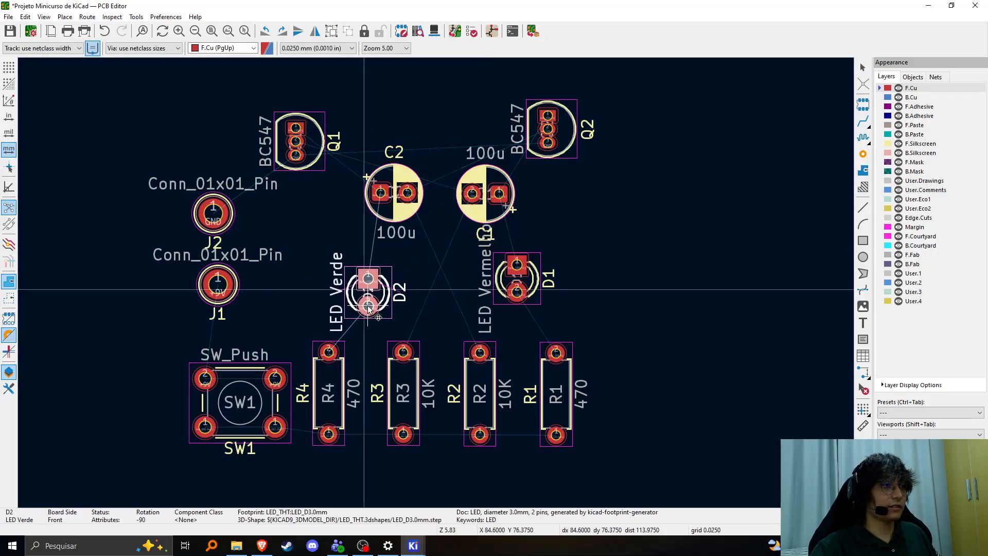
click(538, 303)
key(m)
click(504, 267)
Move capacitors C1 and C2 closer together and level with each other, centred above the LEDs.
key(m)
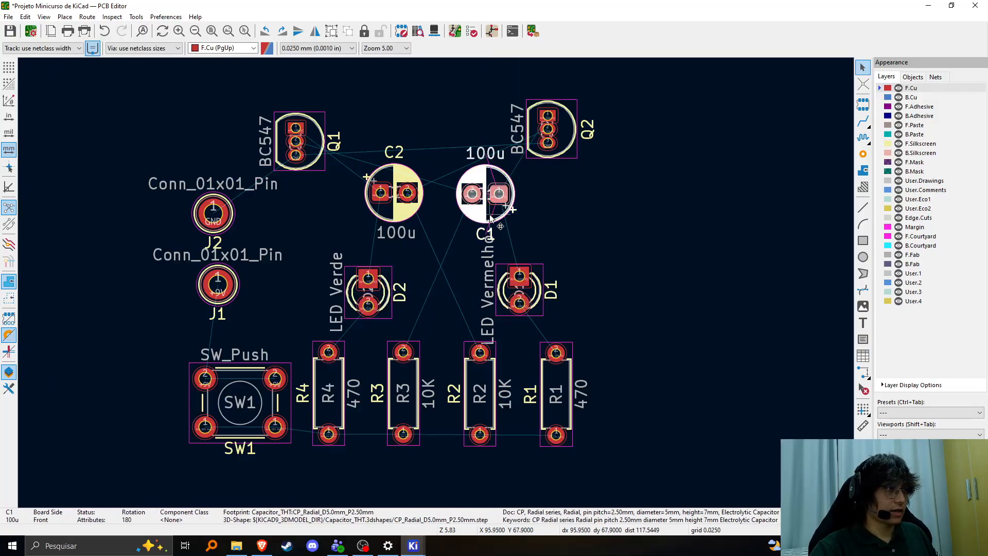
click(412, 211)
key(m)
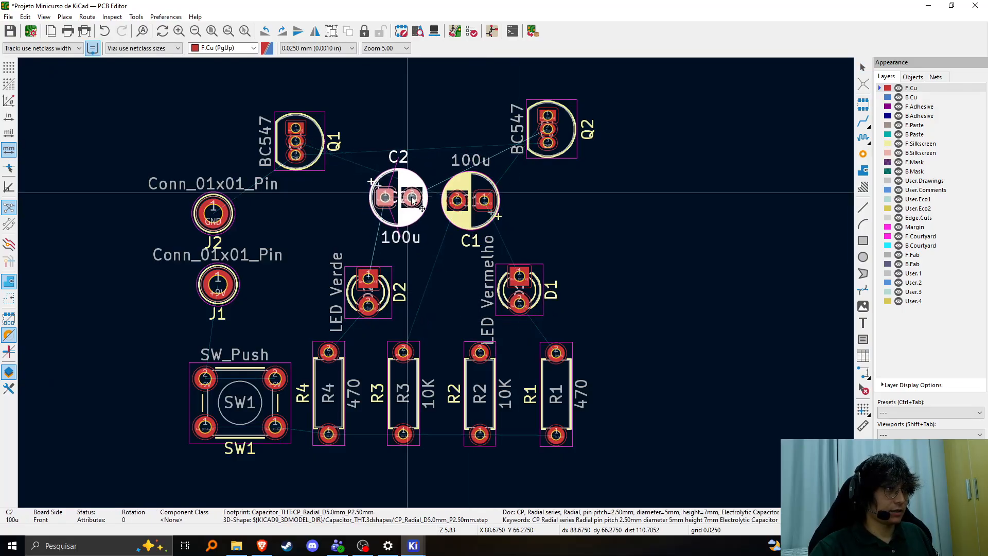
click(558, 184)
Shift Q2 slightly down and move Q1 inward to level the two transistors above the capacitors.
key(m)
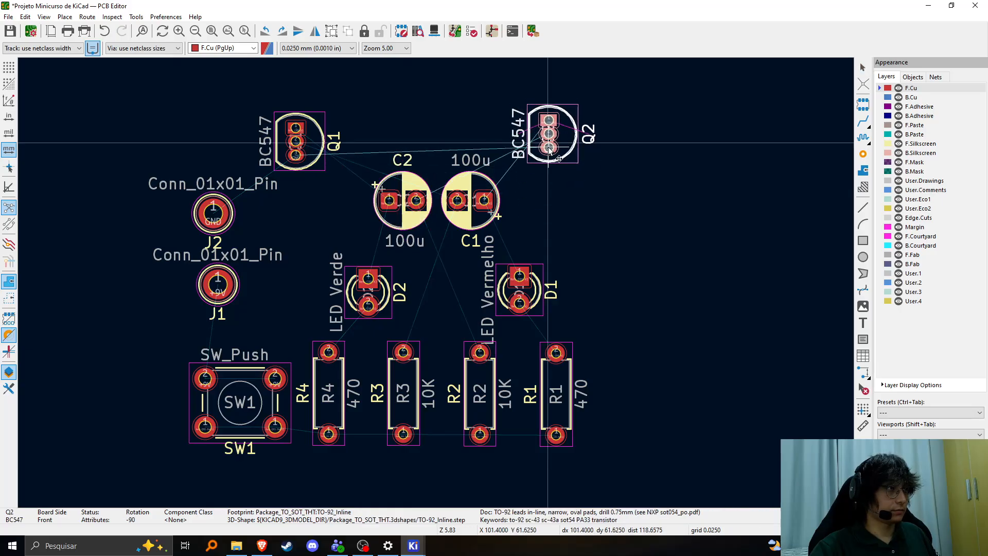
key(m)
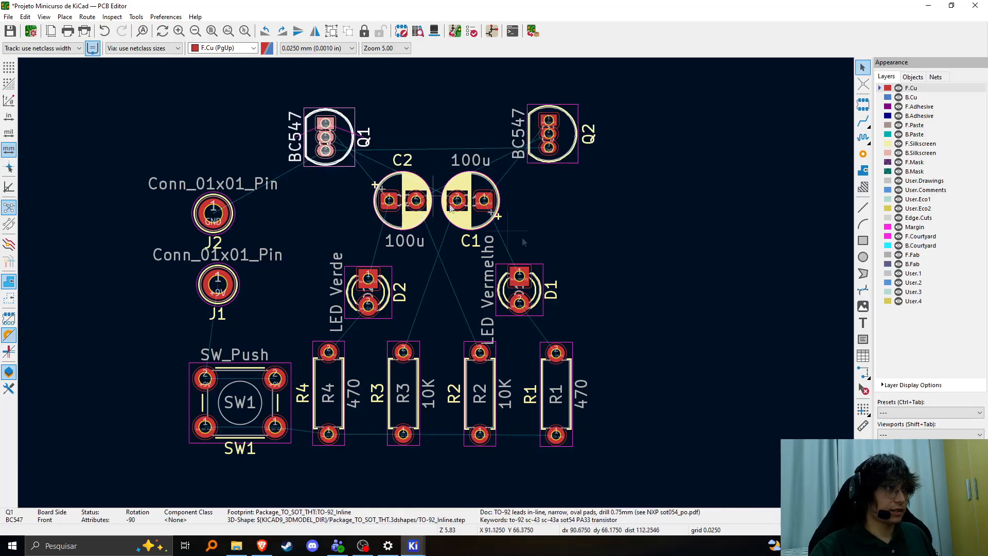
click(591, 255)
Route F.Cu tracks joining the pin 1 pads of R4, R3, R2 and R1 in sequence.
scroll(592, 255, down, 3)
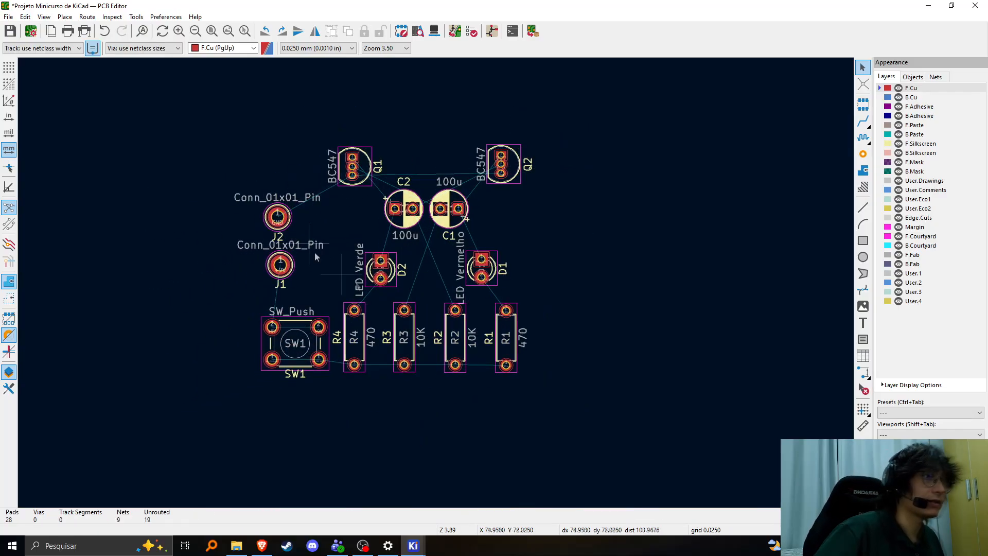
scroll(424, 278, down, 3)
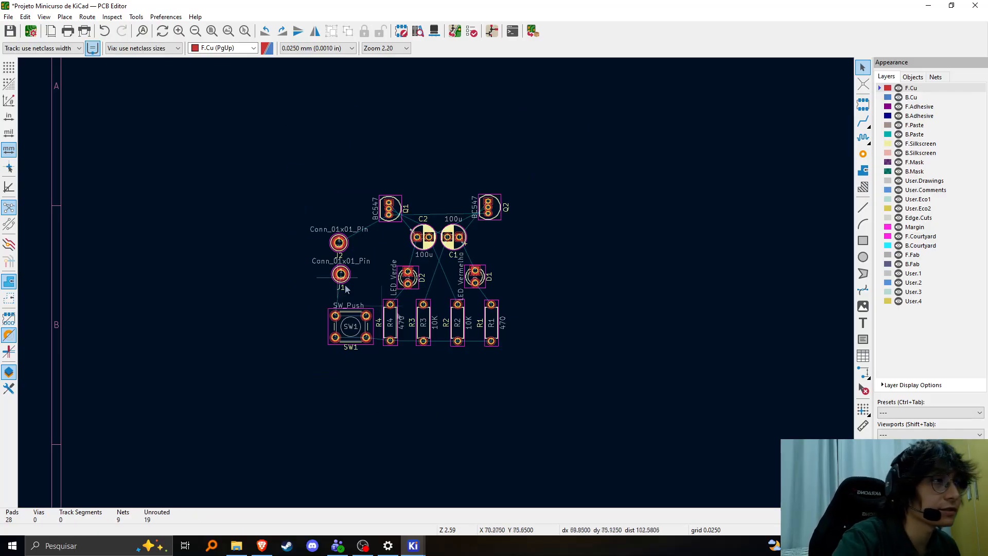
scroll(494, 354, up, 3)
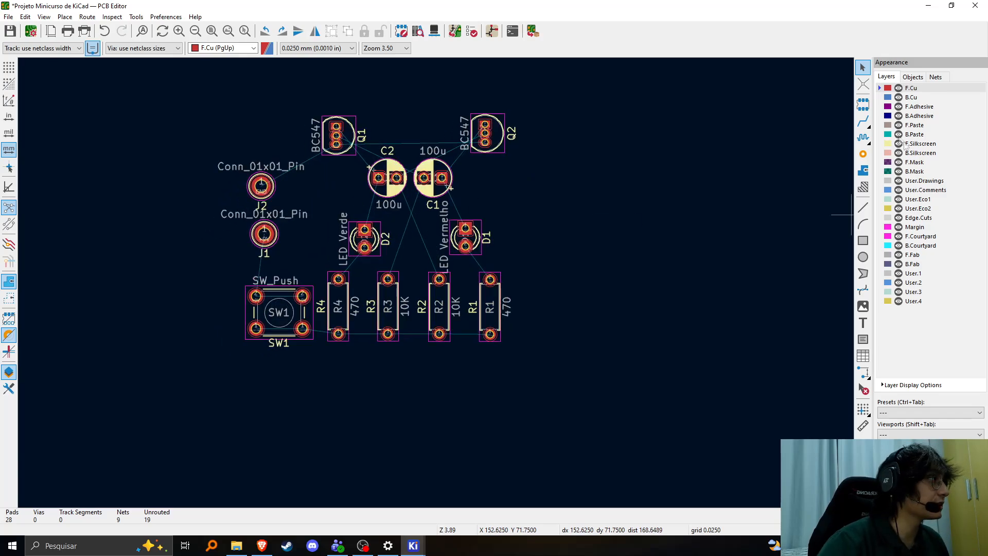
click(864, 122)
scroll(453, 257, up, 3)
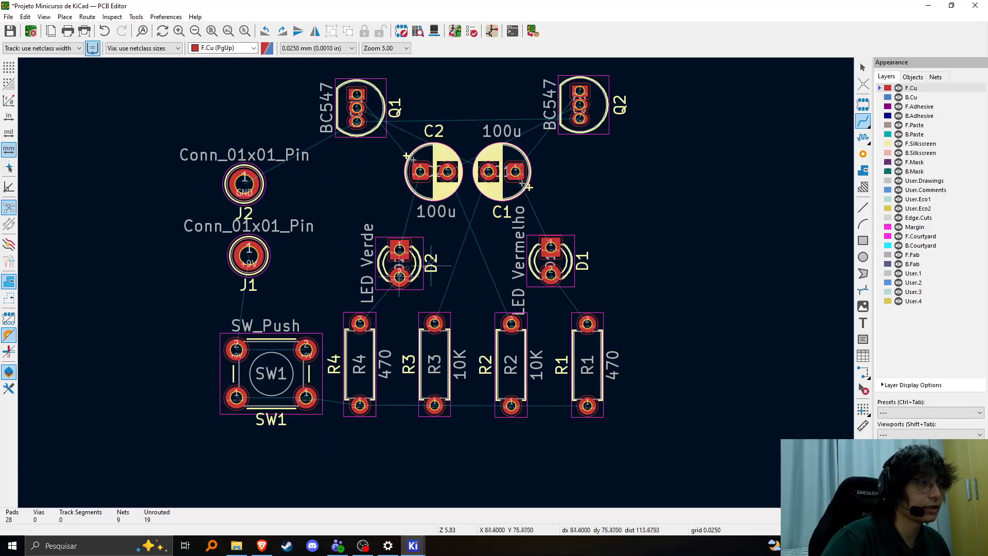
scroll(314, 304, up, 3)
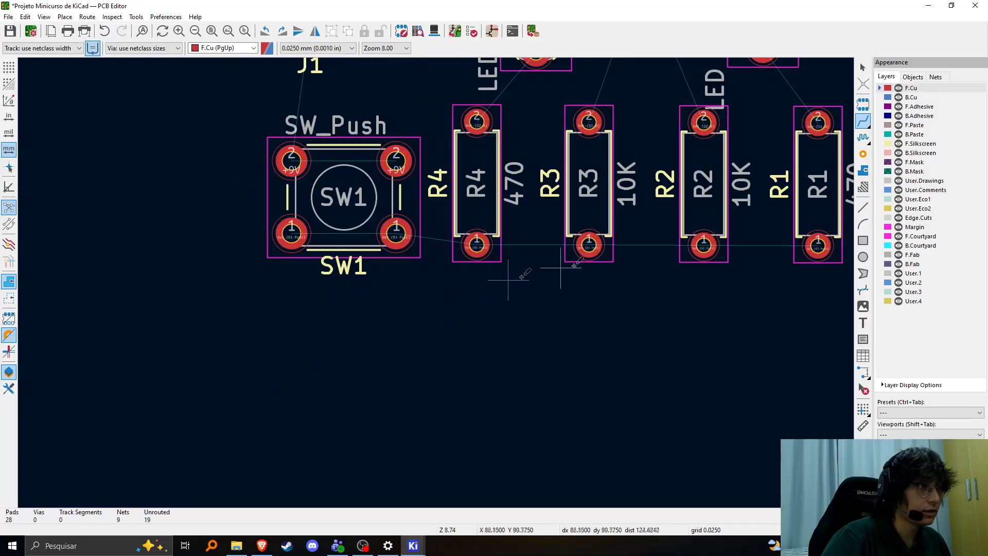
click(274, 301)
click(386, 301)
click(401, 301)
click(501, 301)
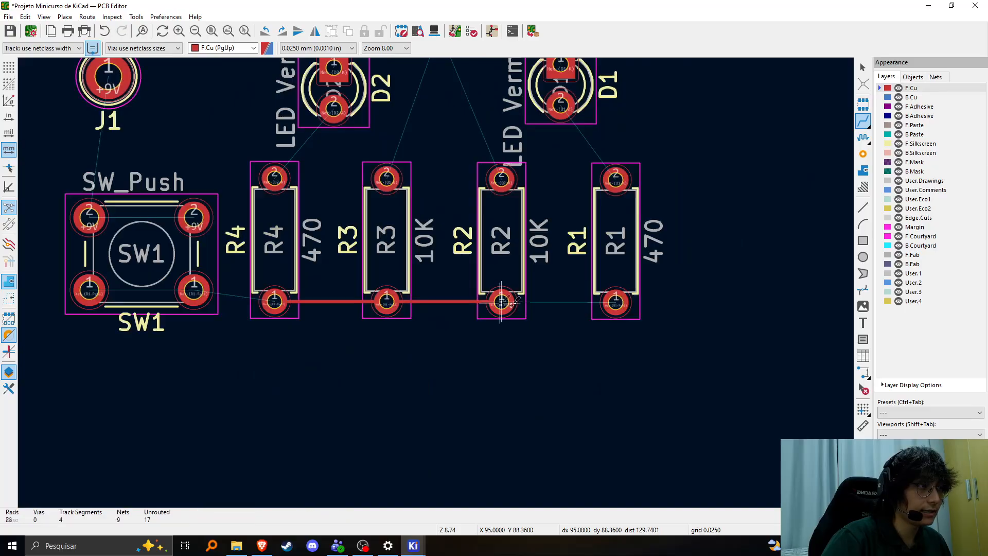
click(616, 302)
click(501, 301)
scroll(391, 464, down, 2)
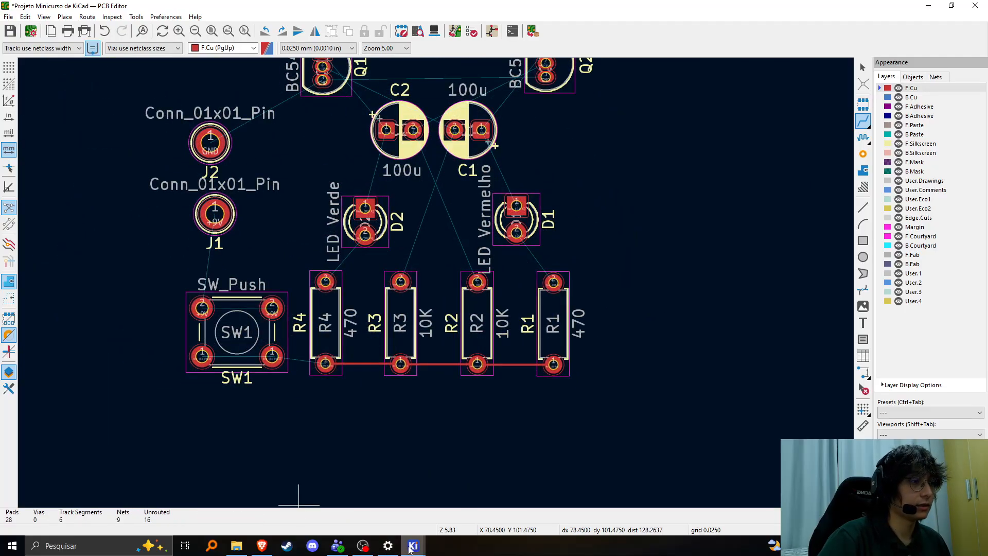
Switch to the Schematic Editor and tile its window side by side with the PCB Editor.
mouse_move(414, 549)
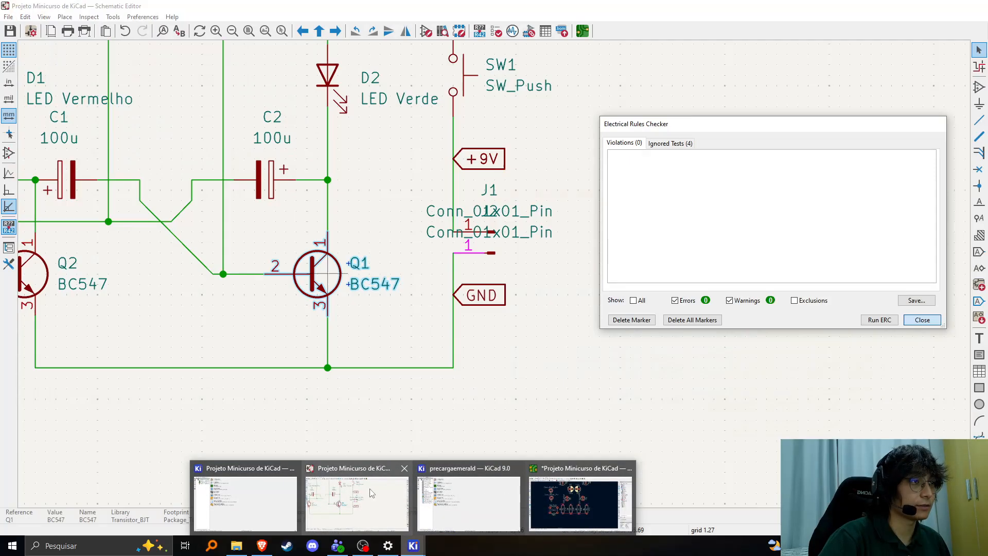
click(370, 489)
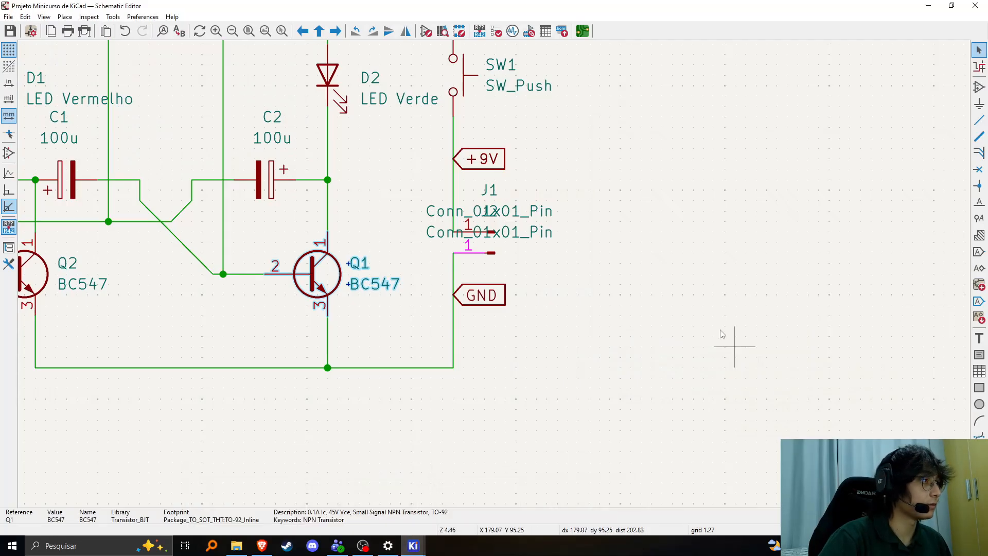
scroll(572, 201, down, 2)
scroll(407, 256, up, 1)
drag(615, 17, 1, 216)
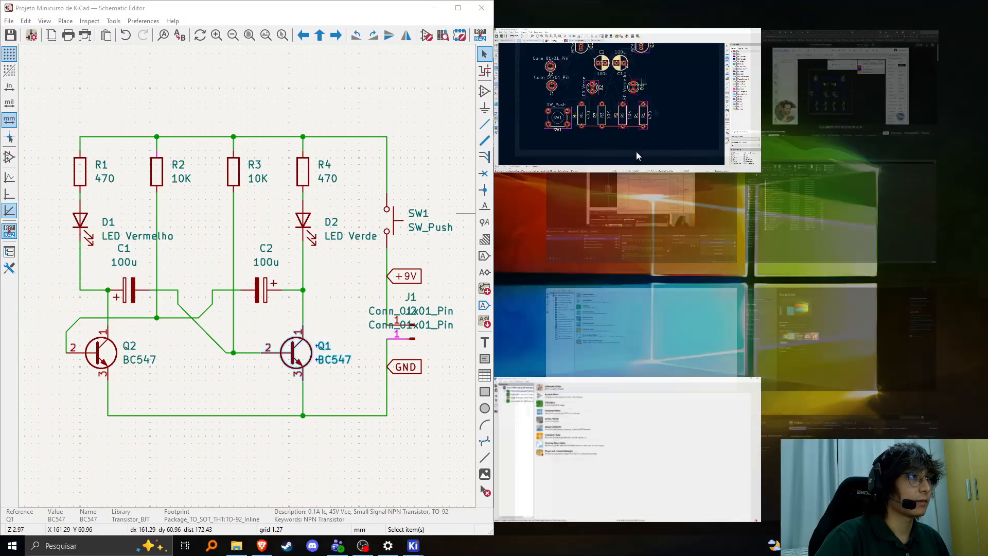
click(637, 155)
scroll(578, 346, down, 3)
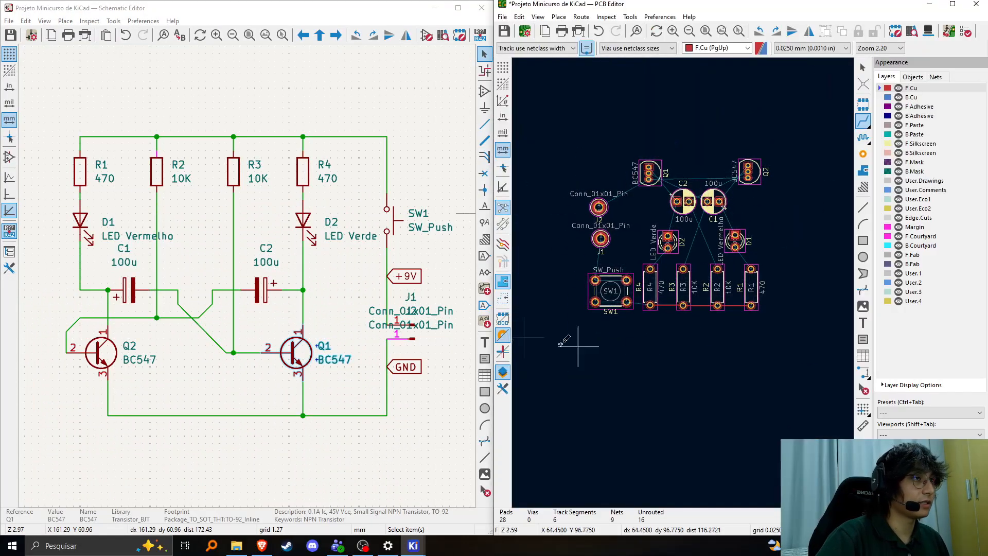
Resize the tiled windows so the PCB Editor gets the wider share, and fit the schematic and layout in view.
drag(494, 332, 389, 311)
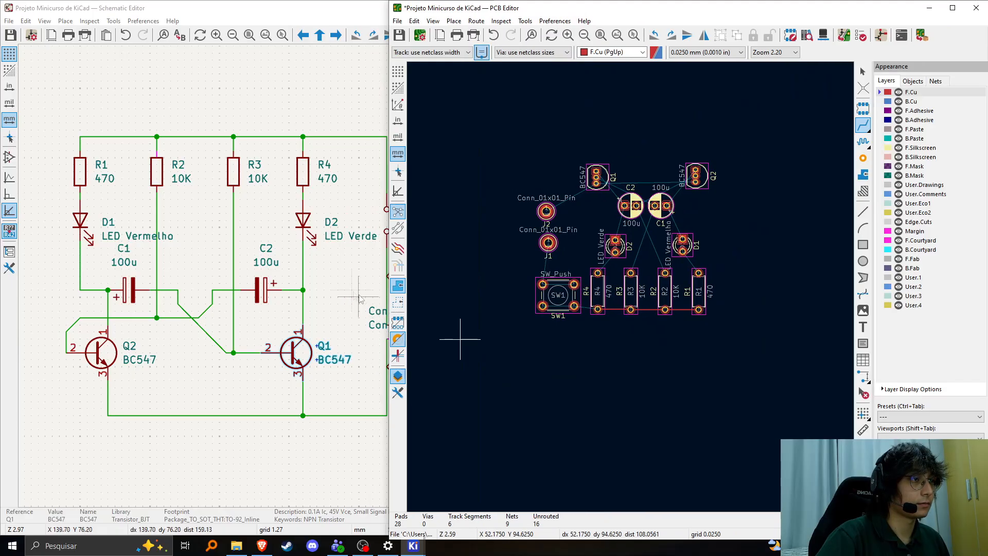
click(361, 298)
drag(495, 295, 389, 293)
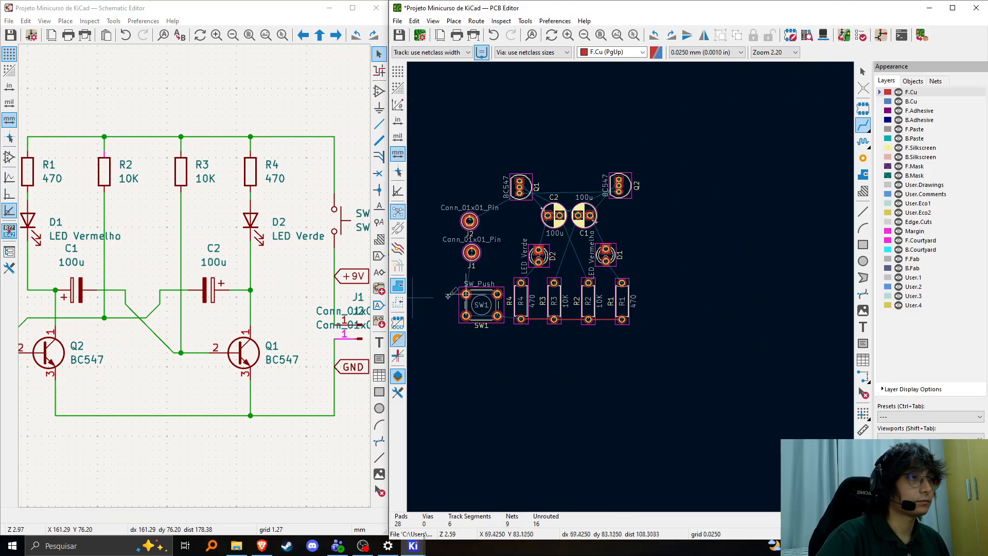
scroll(252, 293, down, 2)
scroll(567, 320, up, 4)
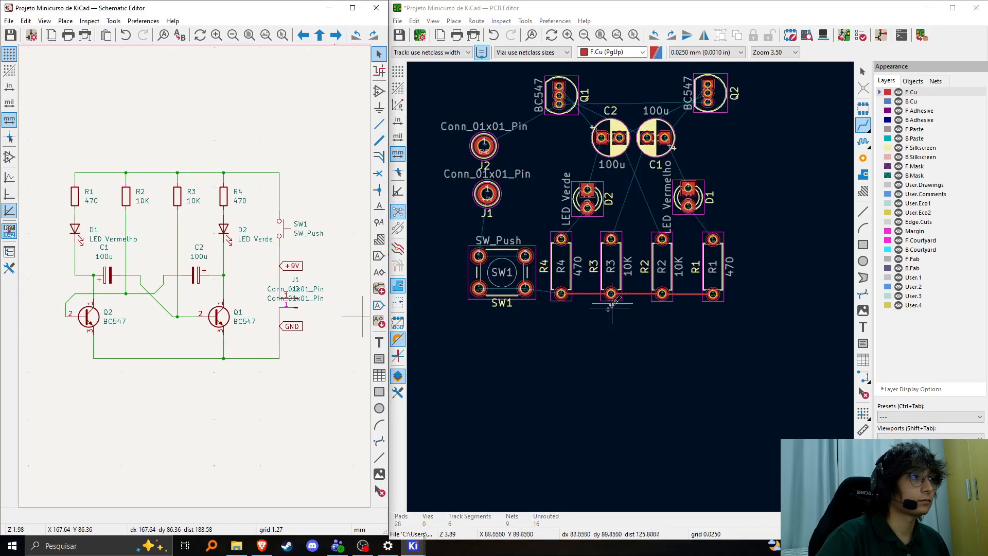
Select the entire board layout and rotate it by 180° to match the schematic's orientation.
middle_drag(561, 365, 619, 379)
drag(820, 414, 432, 107)
key(r)
key(r)
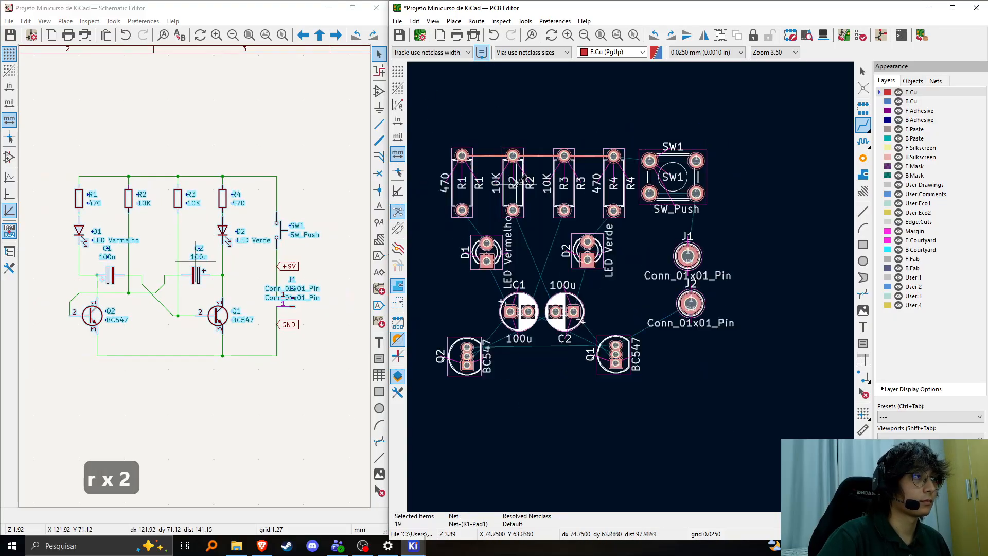
right_click(732, 380)
click(727, 394)
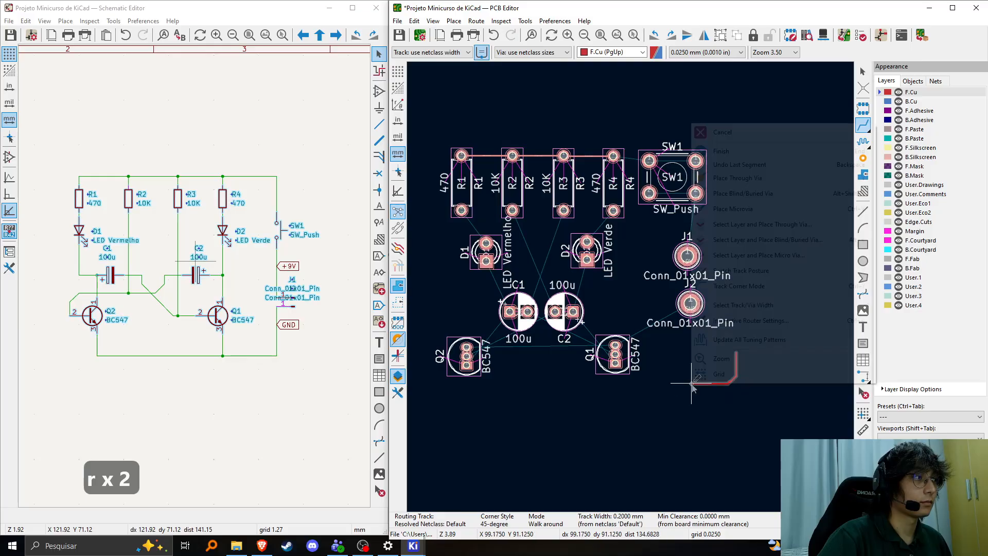
right_click(695, 381)
key(Escape)
key(Escape)
key(Delete)
middle_drag(645, 177, 696, 227)
scroll(776, 293, up, 2)
scroll(777, 293, down, 1)
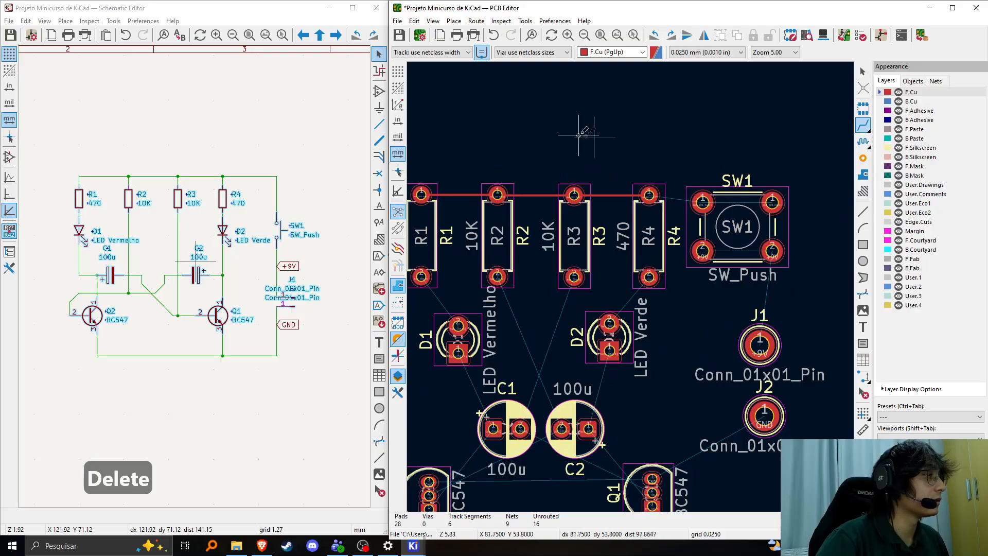
Examine the F.Cu tracks joining the pin 1 pads of R1 to R4, then select the segment between R1 and R2.
middle_drag(579, 137, 732, 99)
middle_drag(659, 279, 579, 278)
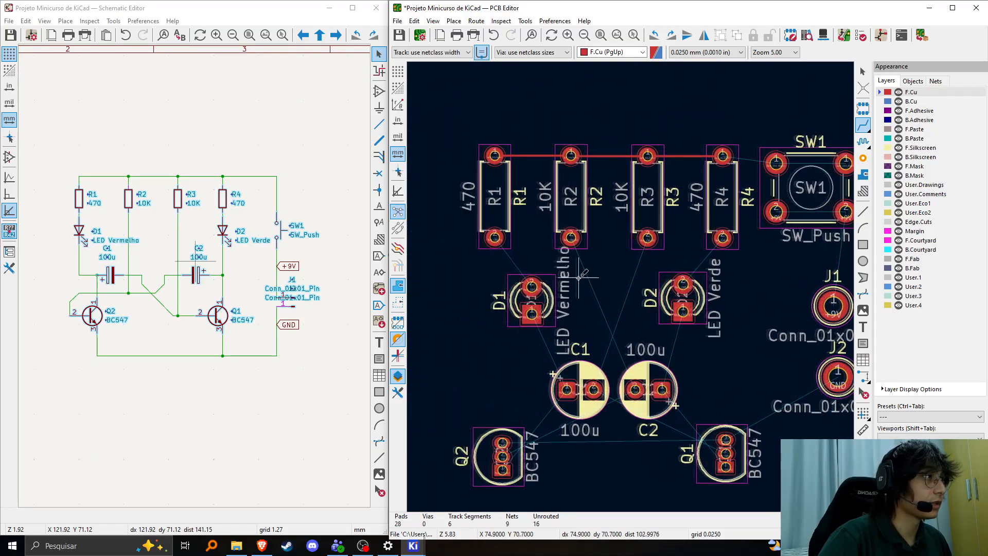
middle_drag(521, 156, 515, 175)
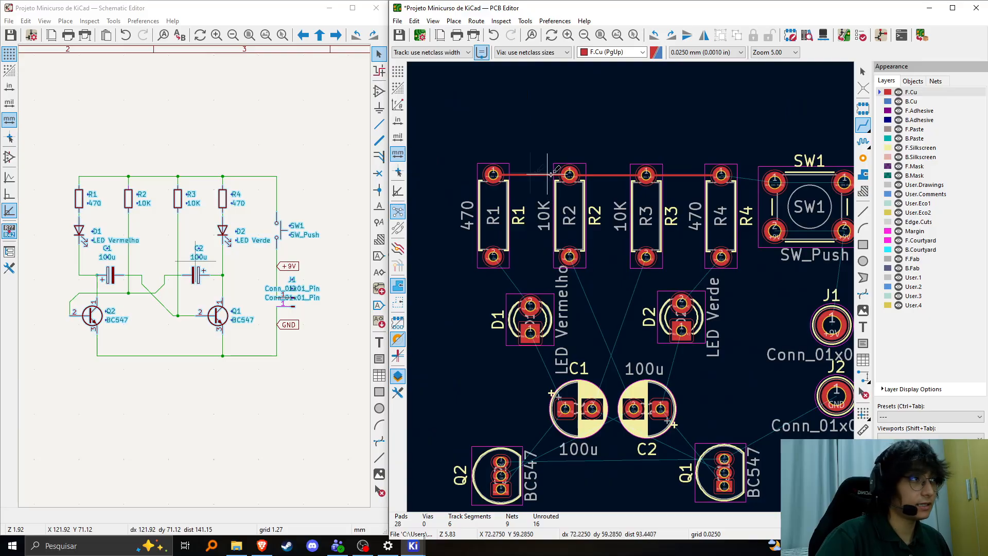
scroll(551, 174, up, 2)
scroll(614, 280, up, 3)
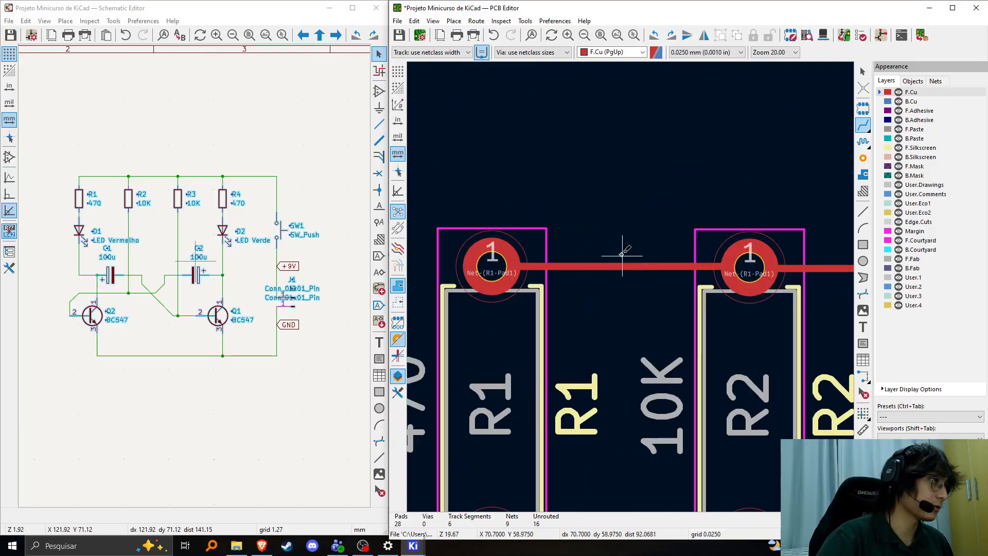
scroll(622, 254, down, 5)
middle_drag(625, 286, 504, 182)
middle_drag(533, 232, 580, 236)
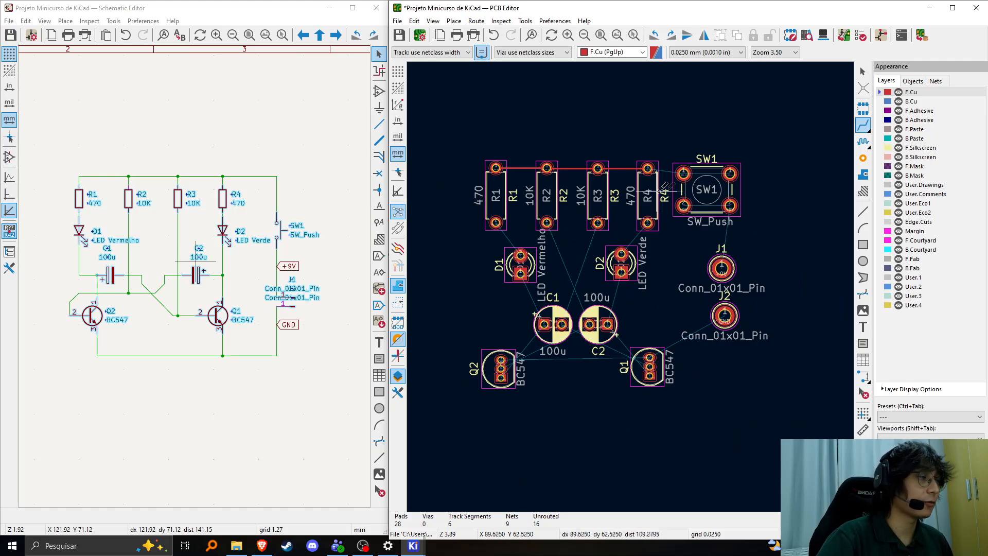
scroll(664, 188, up, 3)
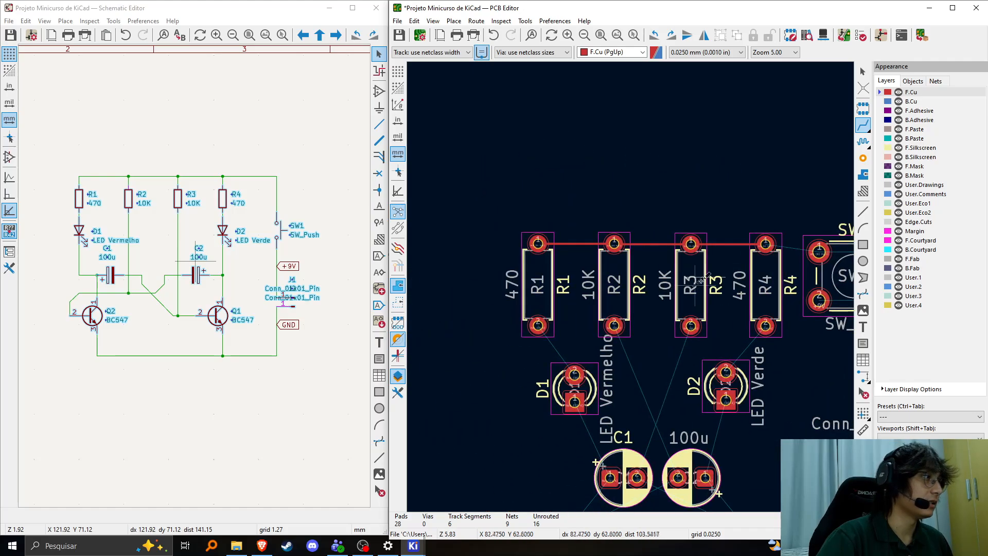
middle_drag(708, 278, 665, 206)
middle_drag(574, 291, 545, 201)
middle_drag(528, 136, 676, 302)
scroll(502, 206, up, 1)
middle_drag(638, 217, 572, 232)
key(Escape)
click(571, 238)
scroll(625, 285, down, 1)
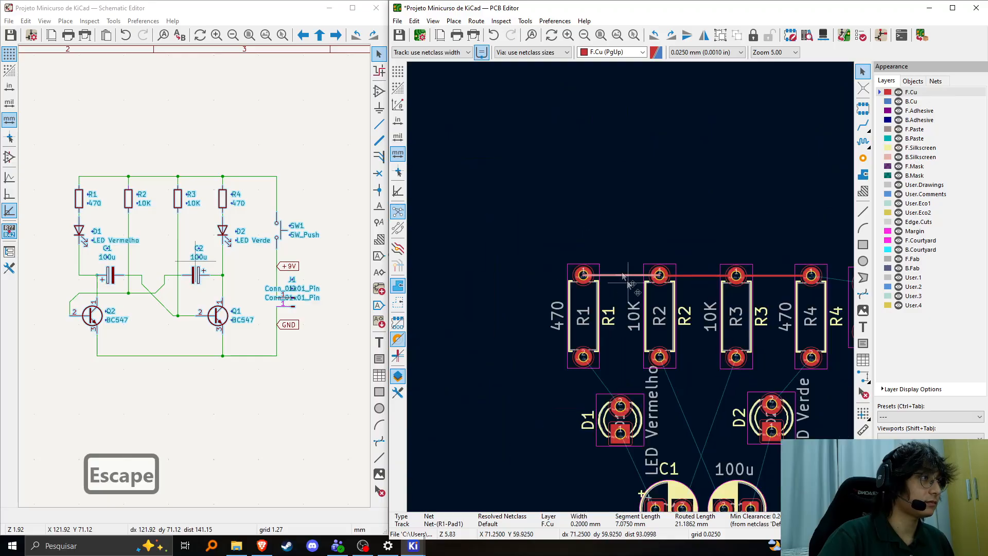
Route an F.Cu track from pin 1 of R4 to the nearest pin 1 pad of SW1.
click(863, 126)
middle_drag(686, 333, 529, 153)
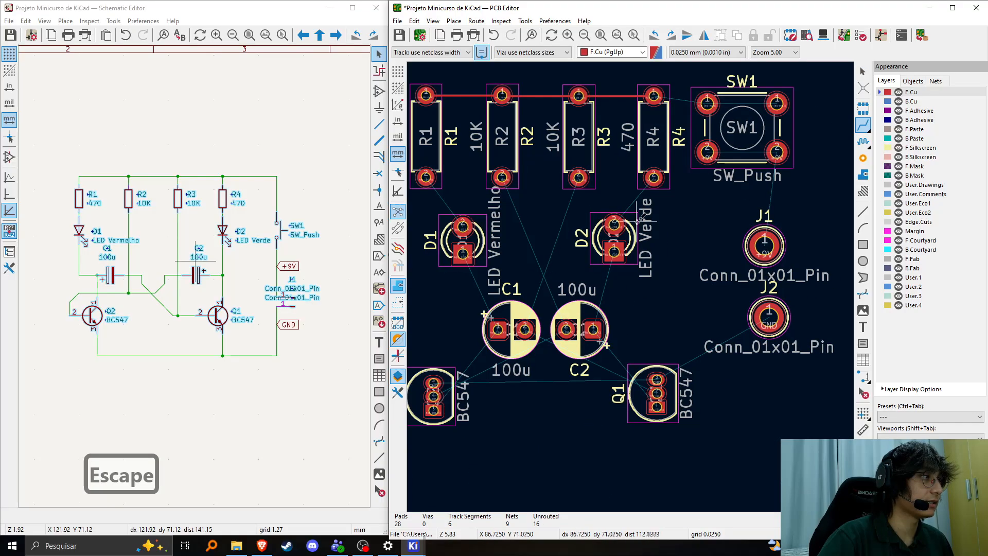
middle_drag(588, 342, 675, 376)
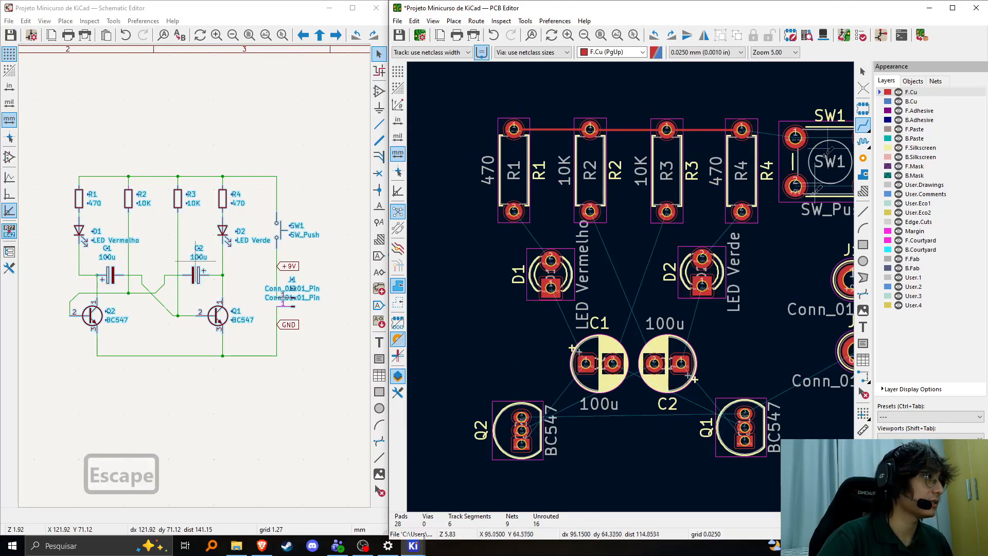
middle_drag(837, 334, 770, 288)
middle_drag(560, 193, 566, 221)
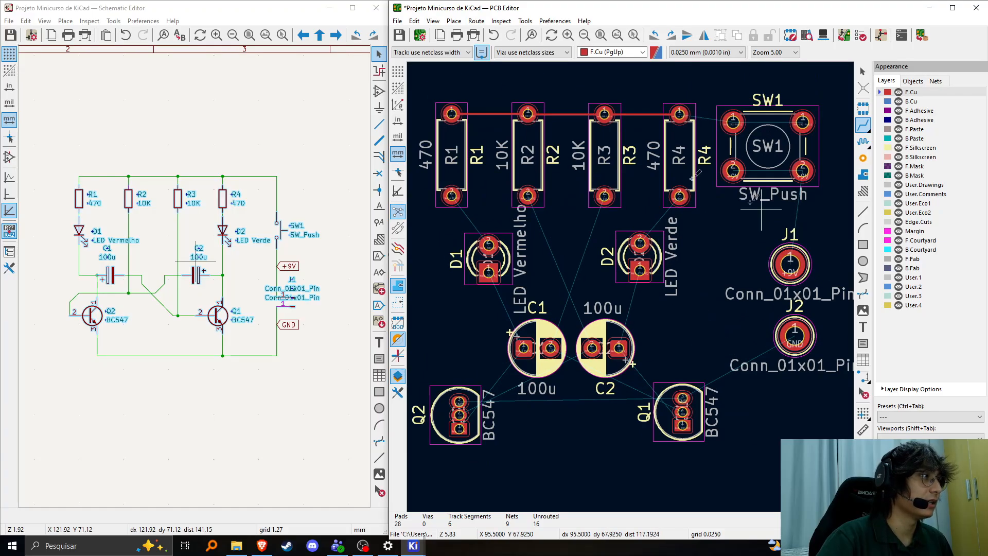
middle_drag(708, 127, 667, 201)
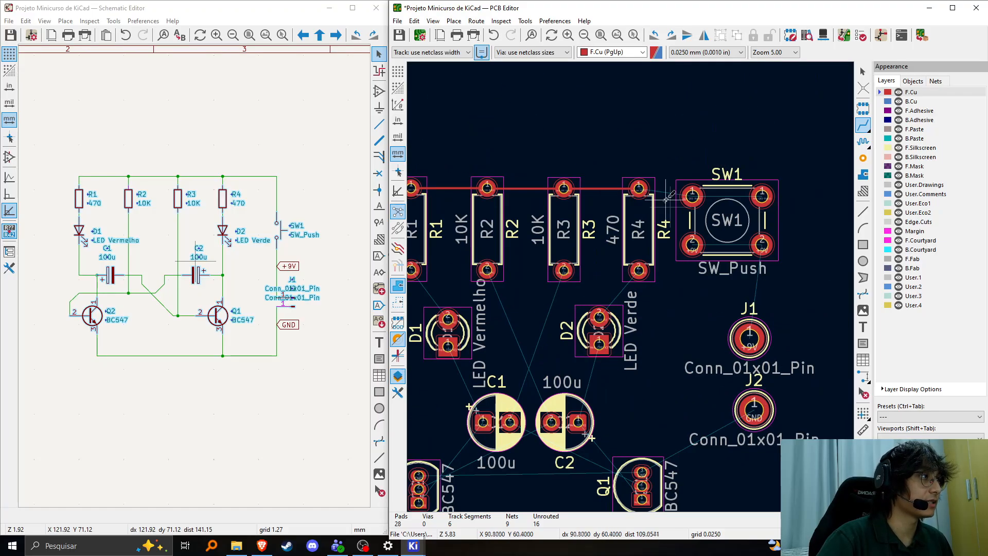
click(638, 188)
click(693, 196)
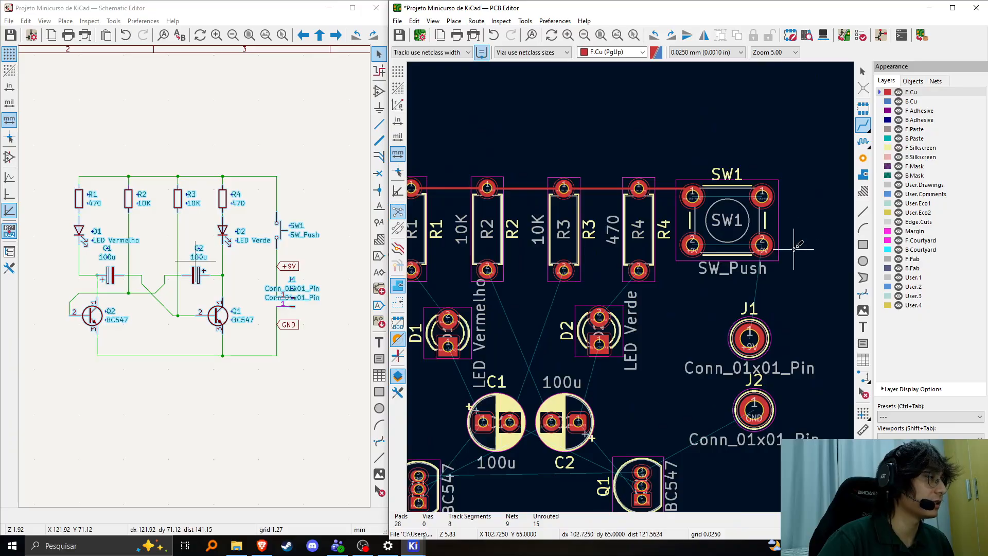
Route an F.Cu track from the SW1 pin 2 pad above J1 to the J1 pad.
middle_drag(797, 241, 765, 165)
click(717, 260)
double_click(732, 167)
middle_drag(739, 285, 750, 240)
click(802, 241)
key(Escape)
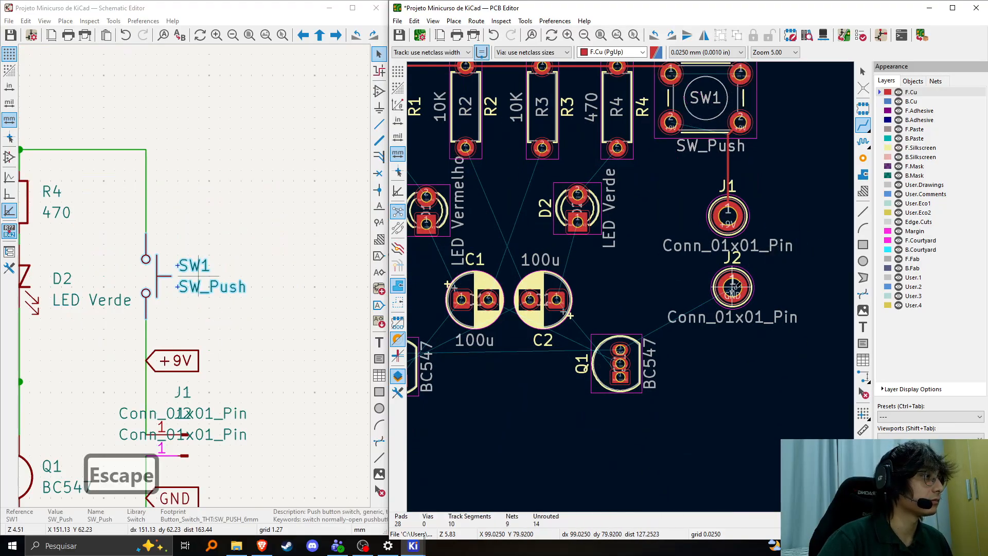
click(733, 287)
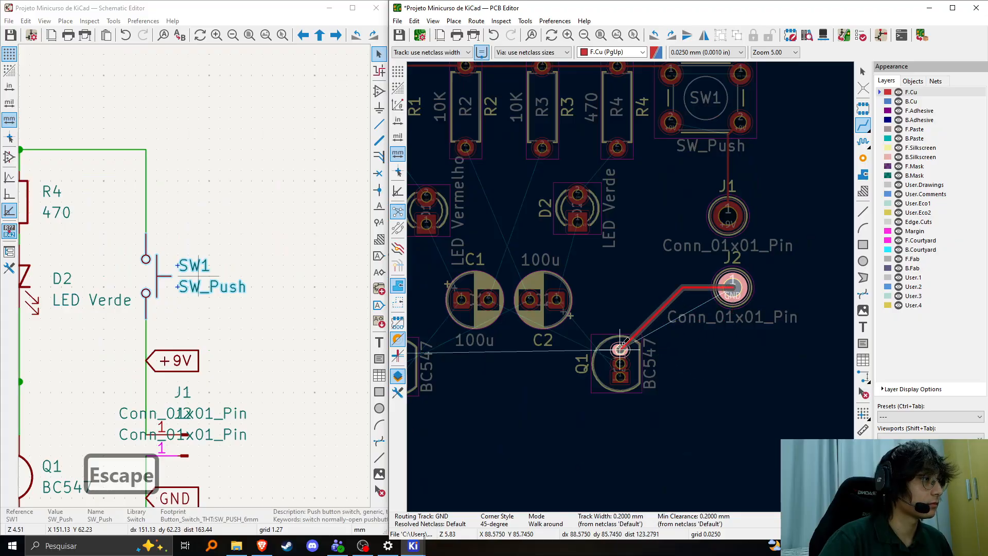
key(Escape)
middle_drag(652, 359, 728, 371)
middle_drag(678, 312, 684, 368)
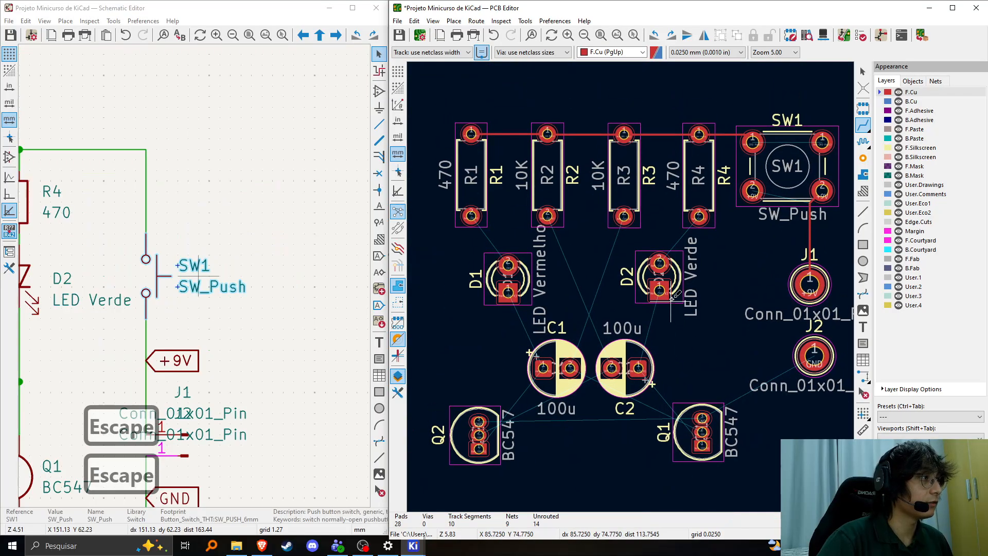
middle_drag(679, 287, 626, 282)
middle_drag(706, 359, 626, 285)
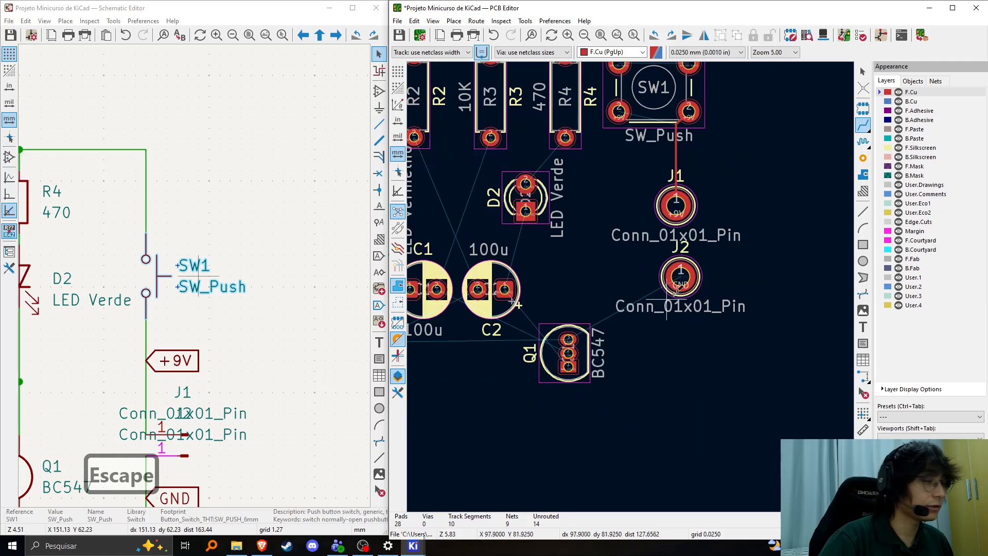
Move the J2 footprint slightly sideways so it lines up vertically beneath J1.
middle_drag(685, 286, 664, 323)
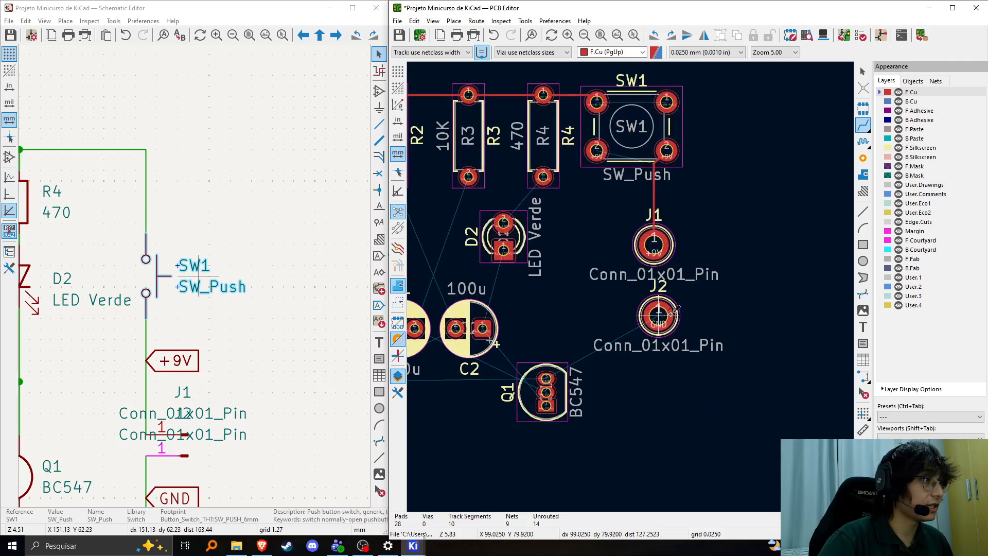
click(665, 319)
drag(664, 317, 653, 315)
click(654, 316)
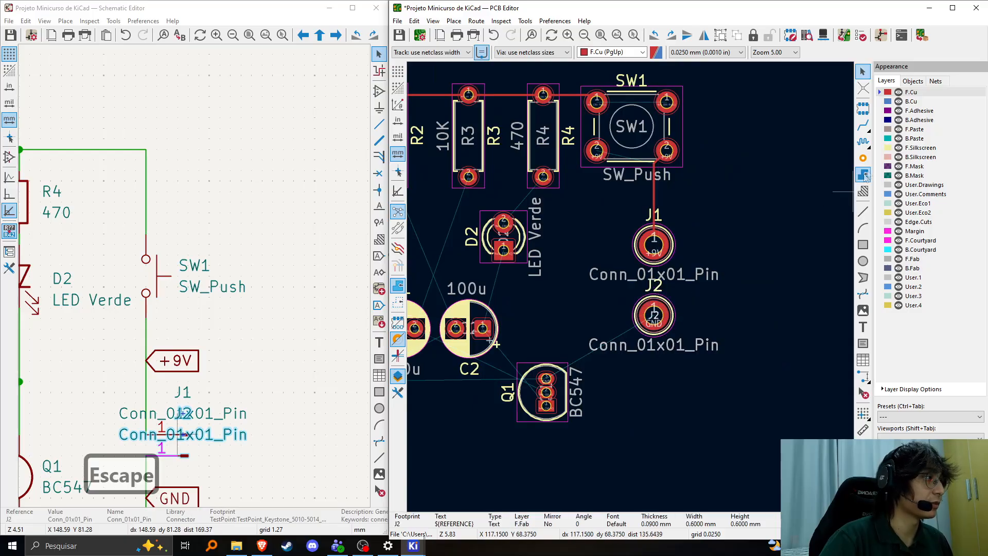
Route an F.Cu track from pin 2 of R4 to pin 2 of LED D2.
click(866, 129)
middle_drag(571, 240, 664, 237)
click(638, 176)
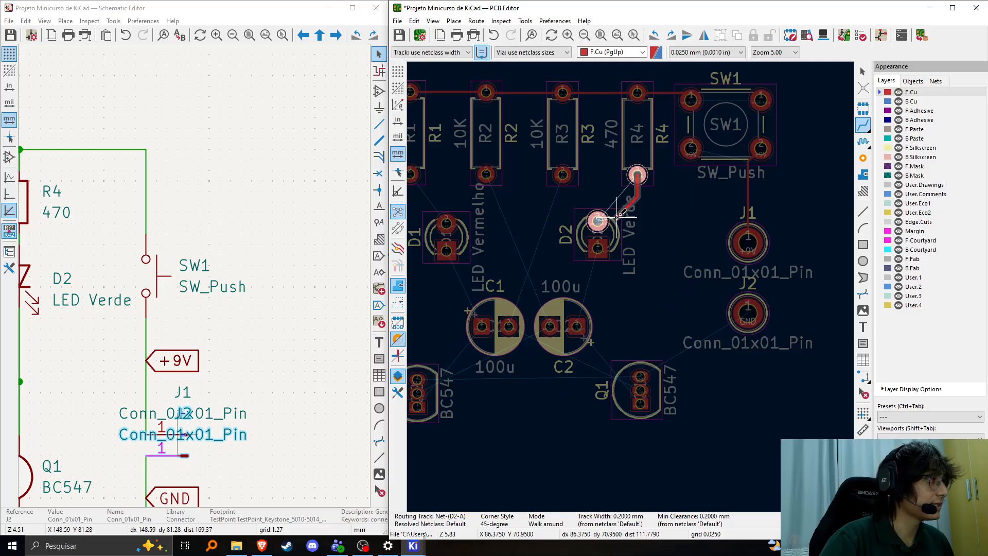
click(597, 220)
middle_drag(597, 220, 664, 226)
scroll(710, 232, up, 5)
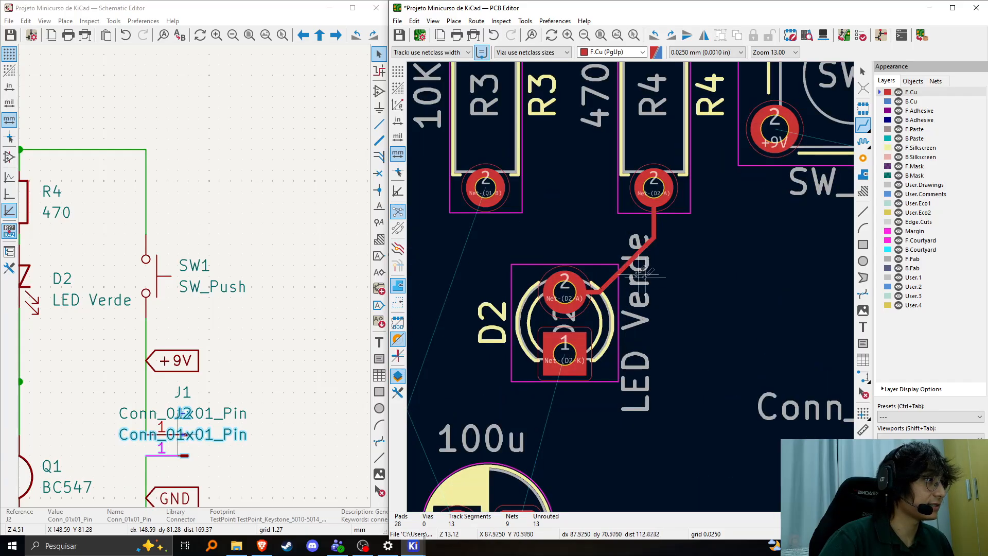
Shift the diagonal segment of the track between R4 and D2 slightly away from the D2 pad.
key(Escape)
click(625, 268)
double_click(624, 265)
key(Escape)
click(624, 264)
click(617, 272)
drag(620, 274, 626, 281)
Route an F.Cu track straight down from pin 2 of R1 and horizontally across to pin 2 of D1.
click(864, 126)
scroll(703, 262, down, 2)
middle_drag(480, 326, 596, 302)
scroll(540, 287, up, 1)
click(565, 200)
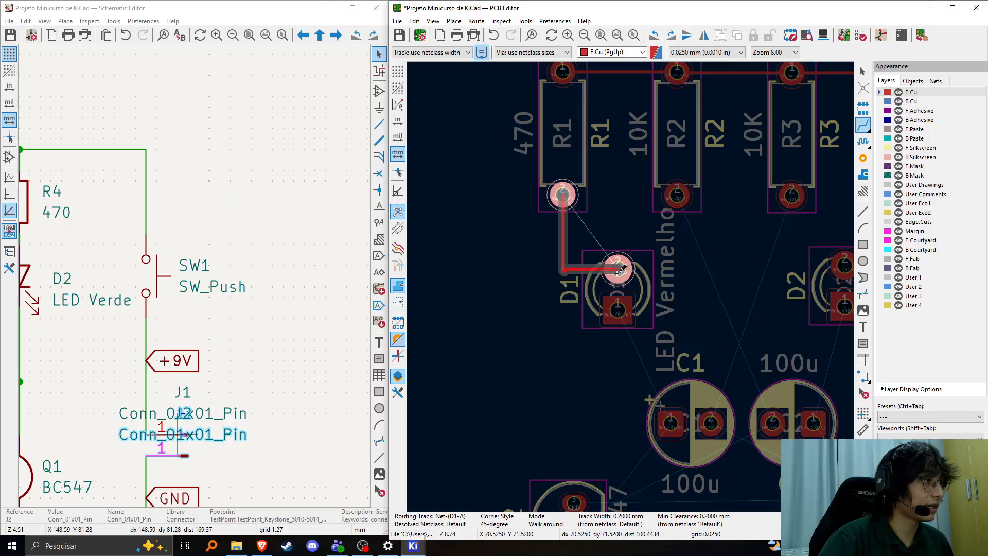
key(Escape)
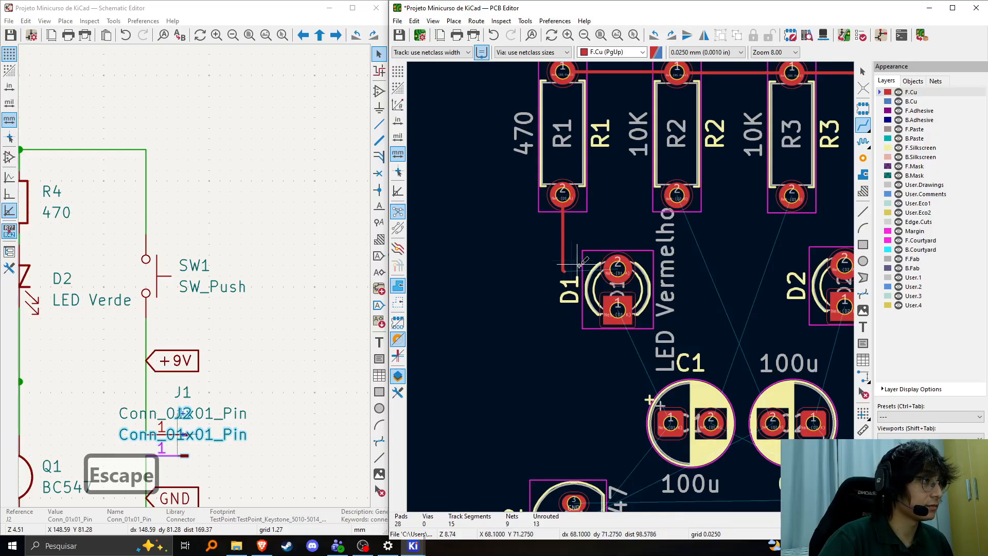
click(617, 267)
click(564, 270)
Delete all track segments between pin 2 of R1 and pin 2 of D1, including the short stub at the corner.
scroll(587, 265, up, 5)
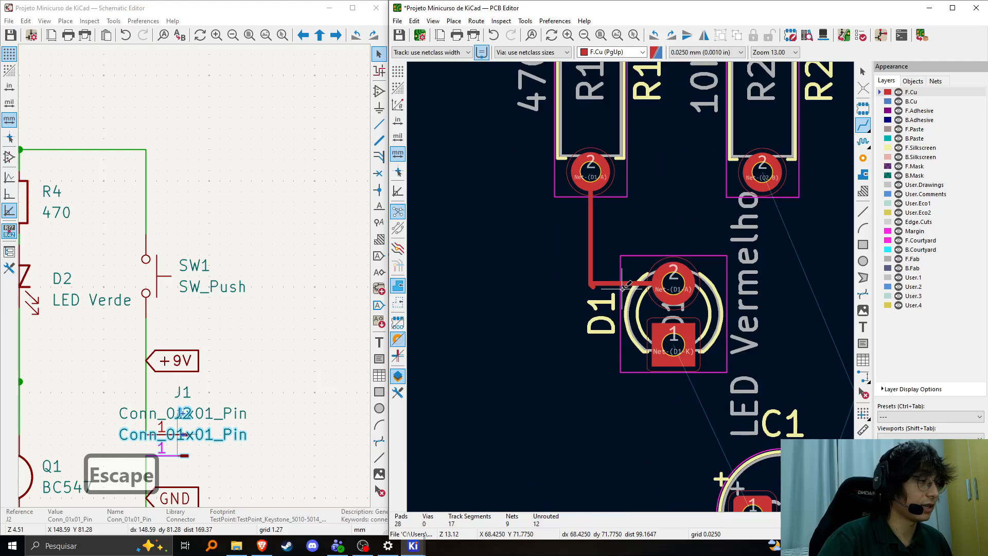
scroll(548, 292, down, 5)
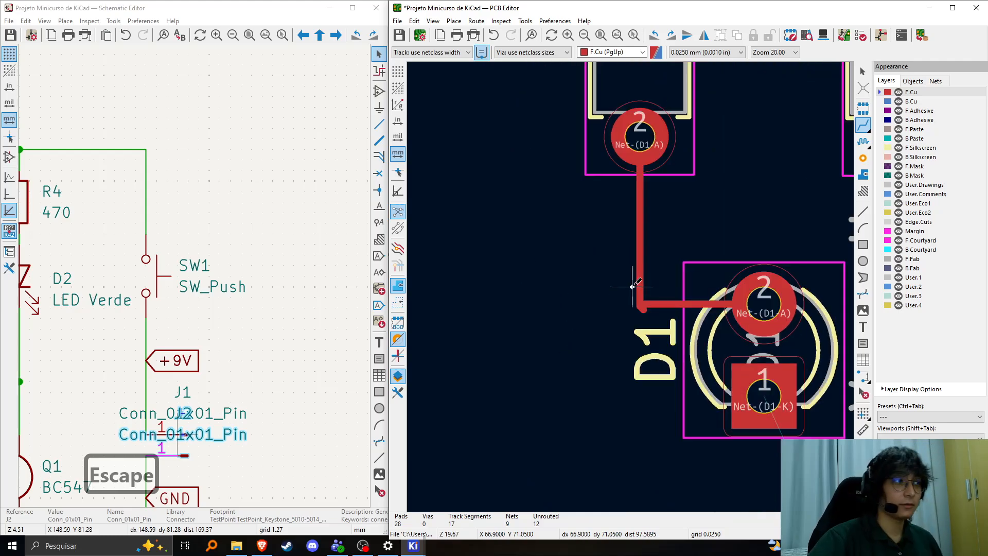
scroll(618, 279, down, 5)
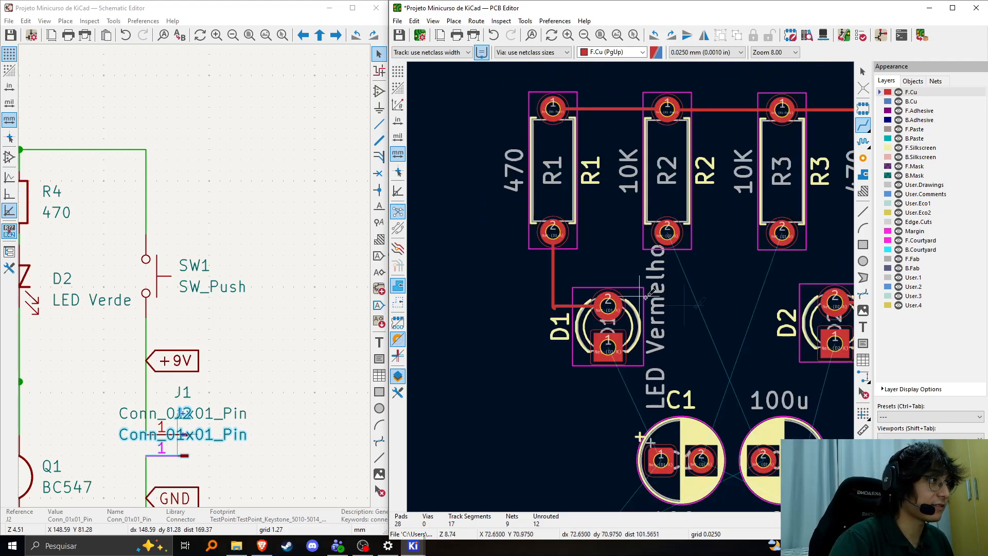
scroll(669, 296, up, 5)
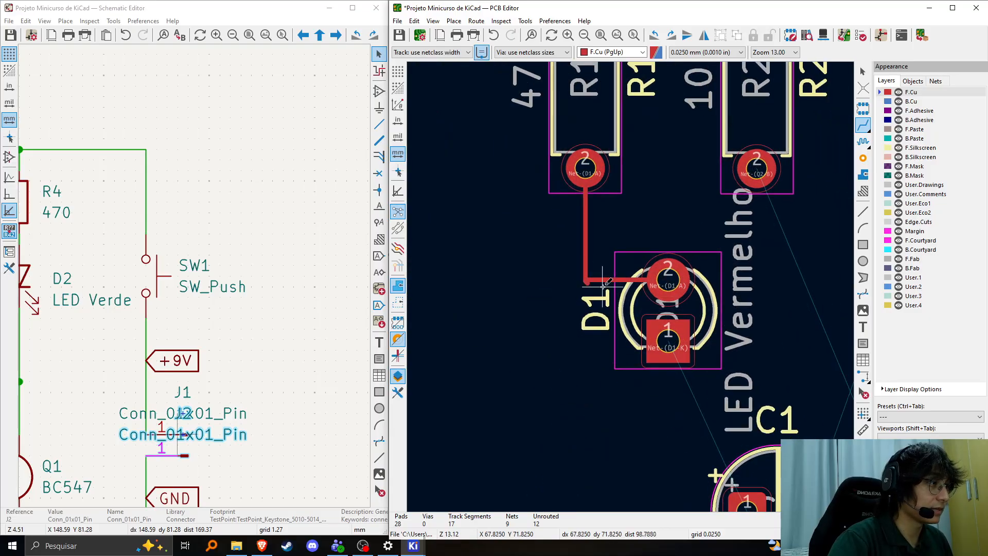
scroll(613, 275, up, 7)
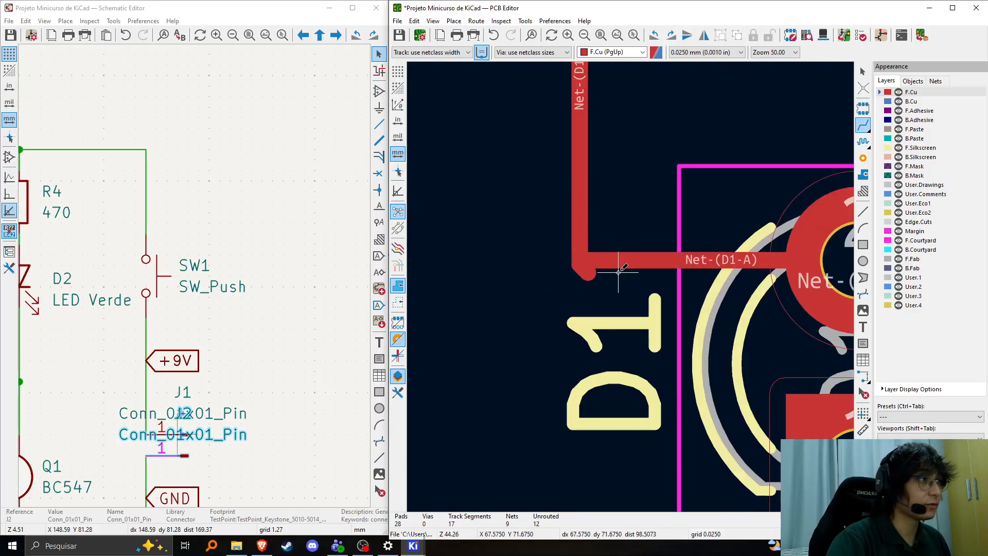
key(Delete)
key(Delete)
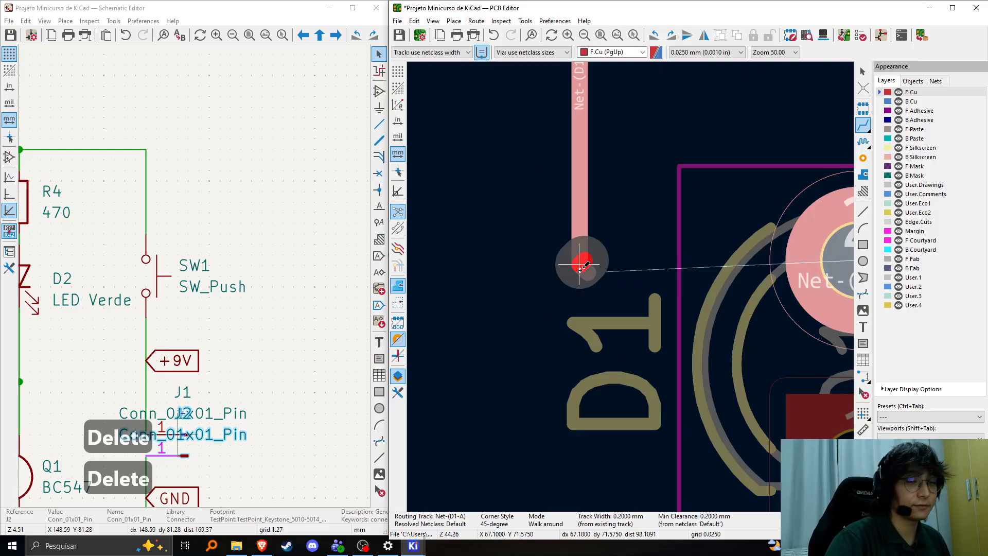
key(Escape)
key(Delete)
click(589, 256)
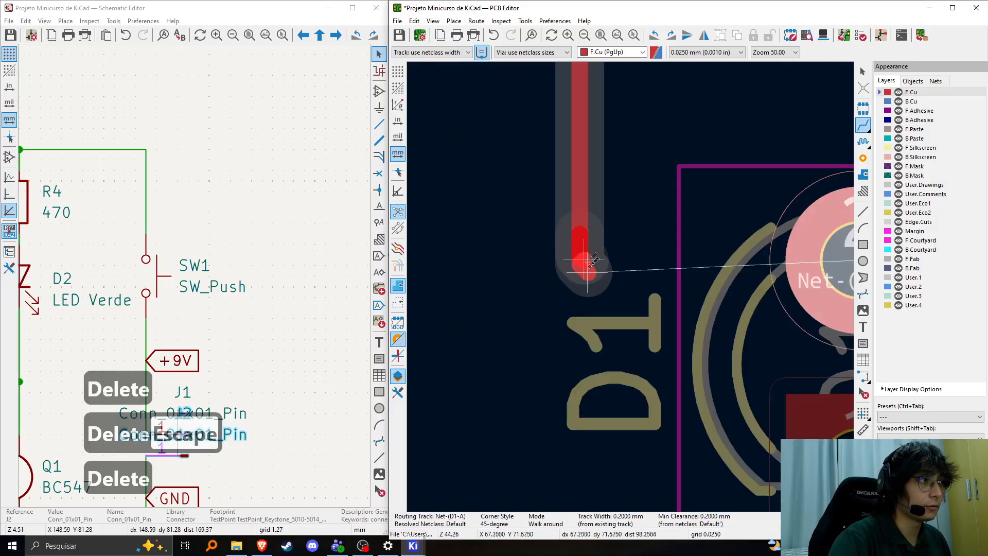
key(Escape)
key(Escape)
drag(580, 207, 551, 216)
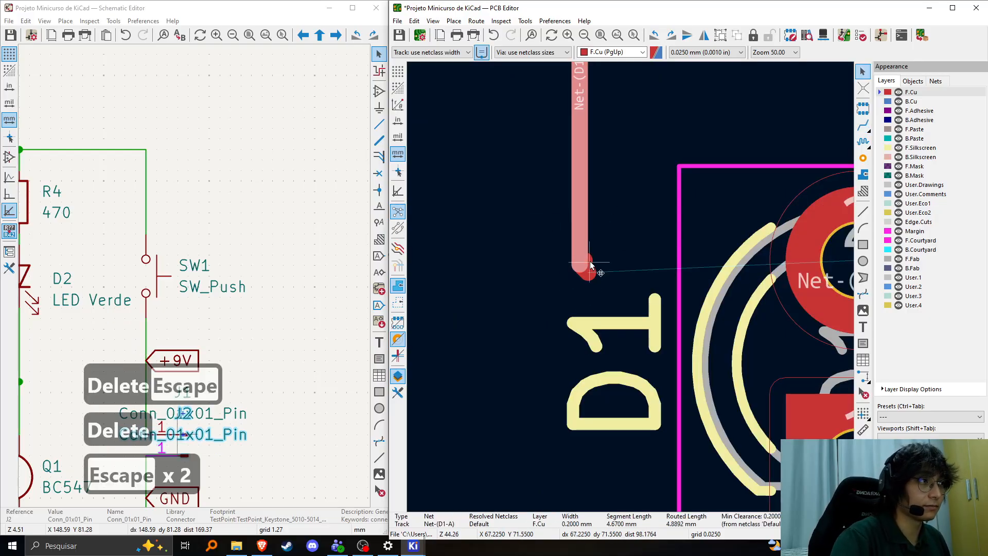
key(Delete)
click(589, 262)
key(Delete)
click(600, 285)
key(Delete)
key(Delete)
key(Delete)
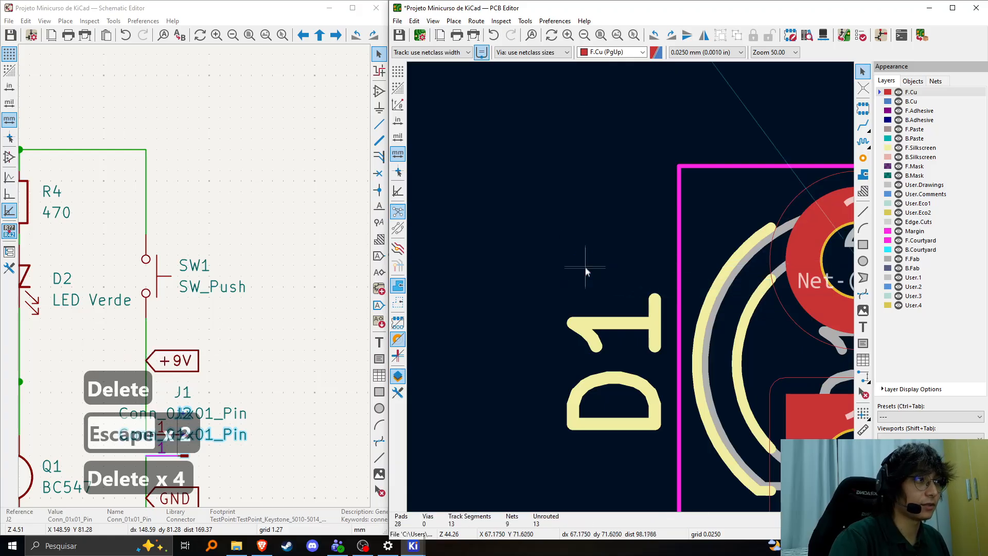
Route an F.Cu track from pin 2 of R1 straight down and diagonally at 45° to pin 2 of LED D1.
scroll(587, 268, down, 5)
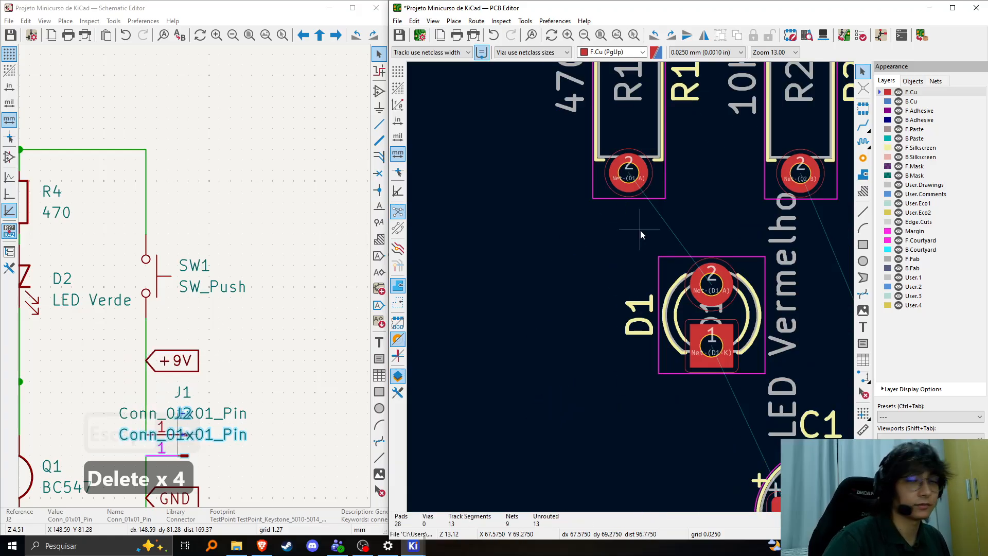
middle_drag(657, 253, 572, 219)
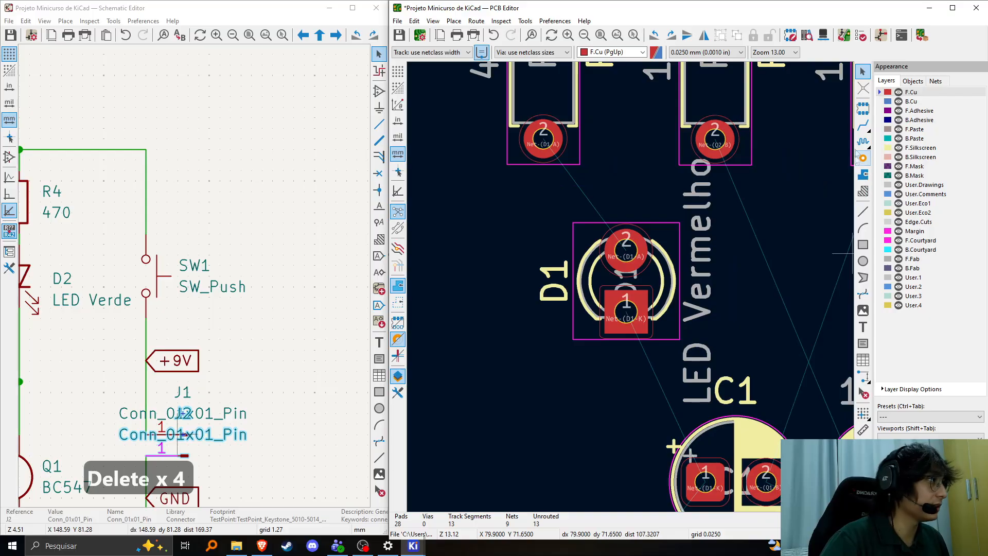
click(863, 125)
scroll(612, 291, down, 3)
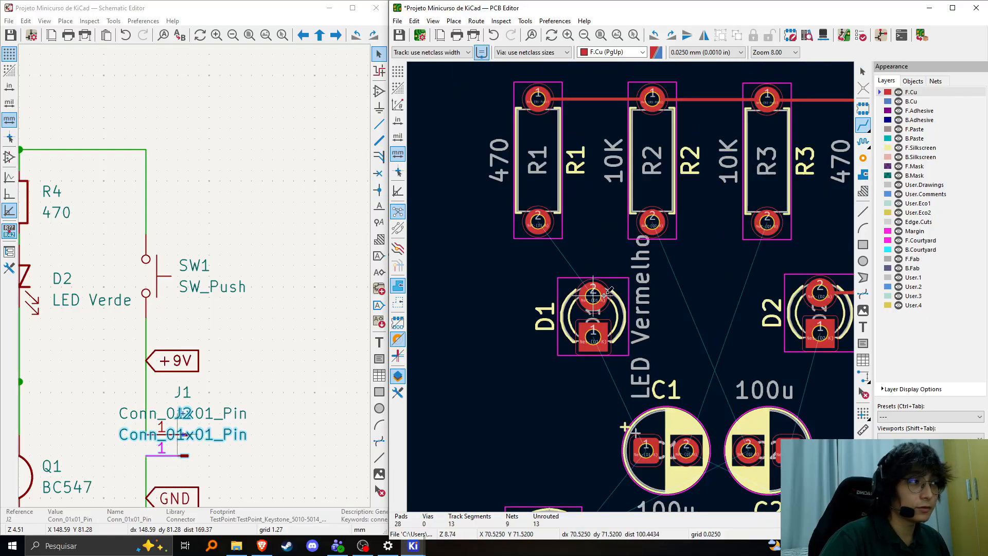
click(538, 223)
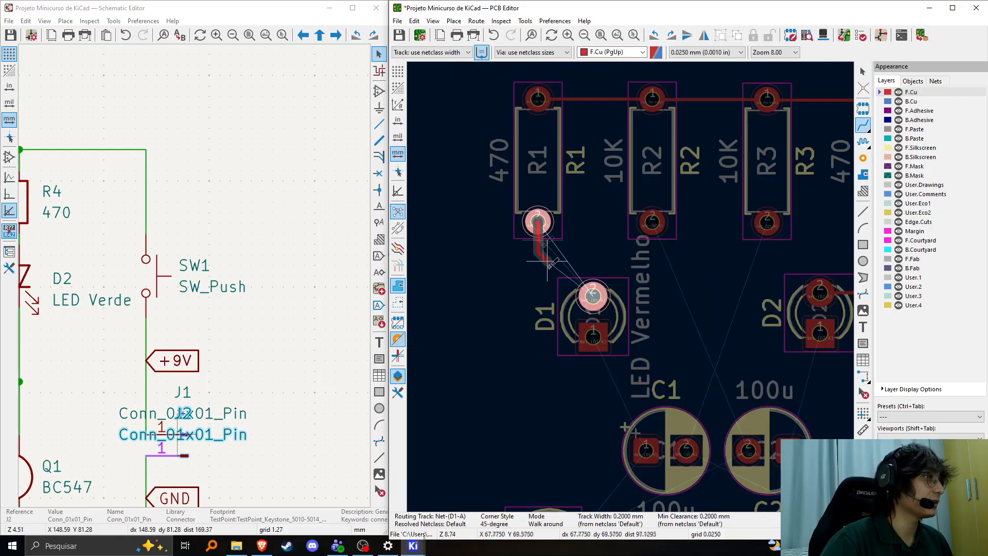
click(571, 296)
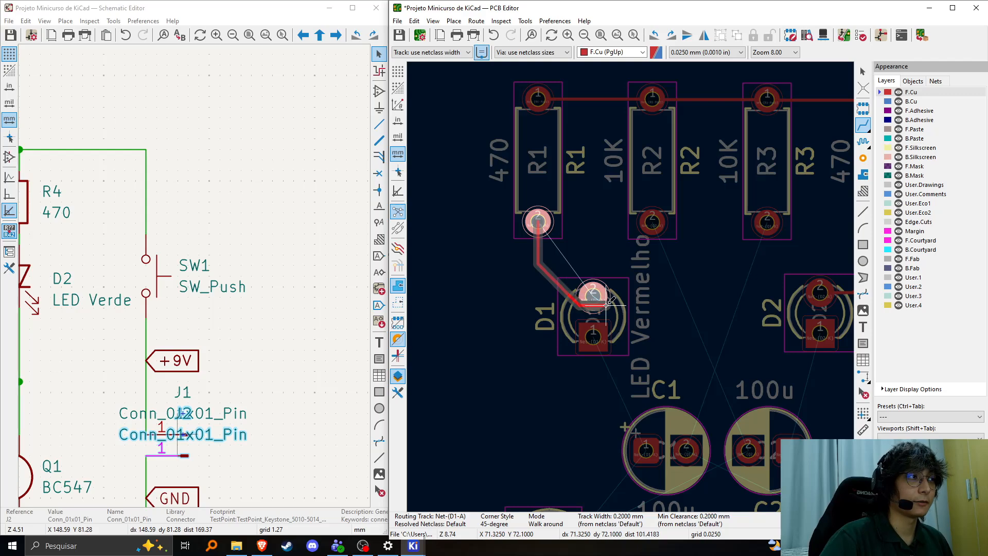
click(595, 292)
scroll(539, 289, up, 5)
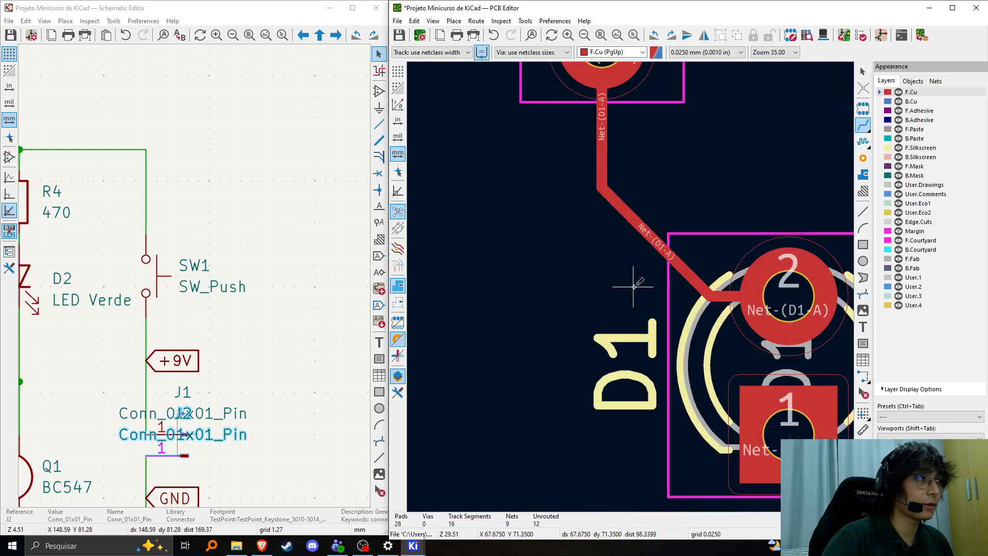
middle_drag(680, 237, 586, 249)
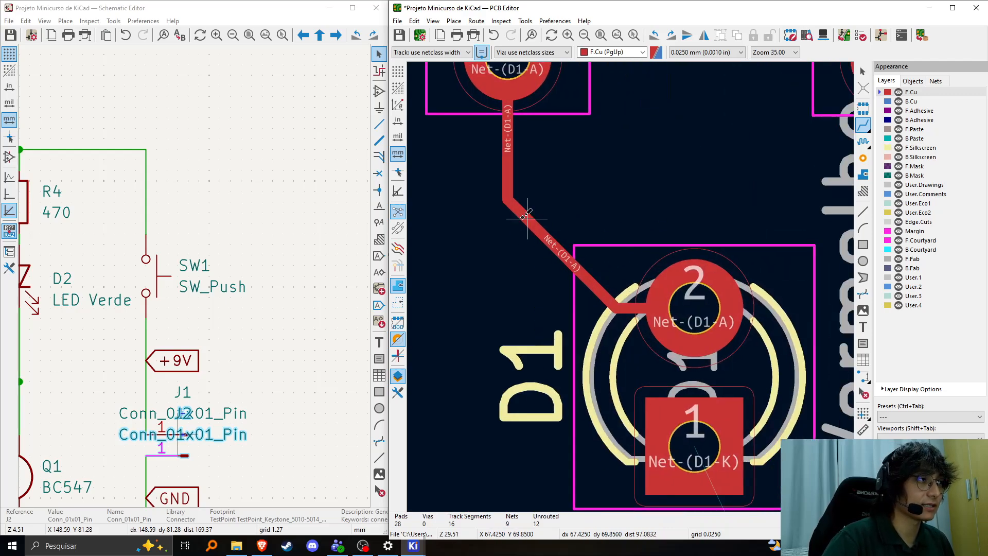
scroll(525, 217, down, 8)
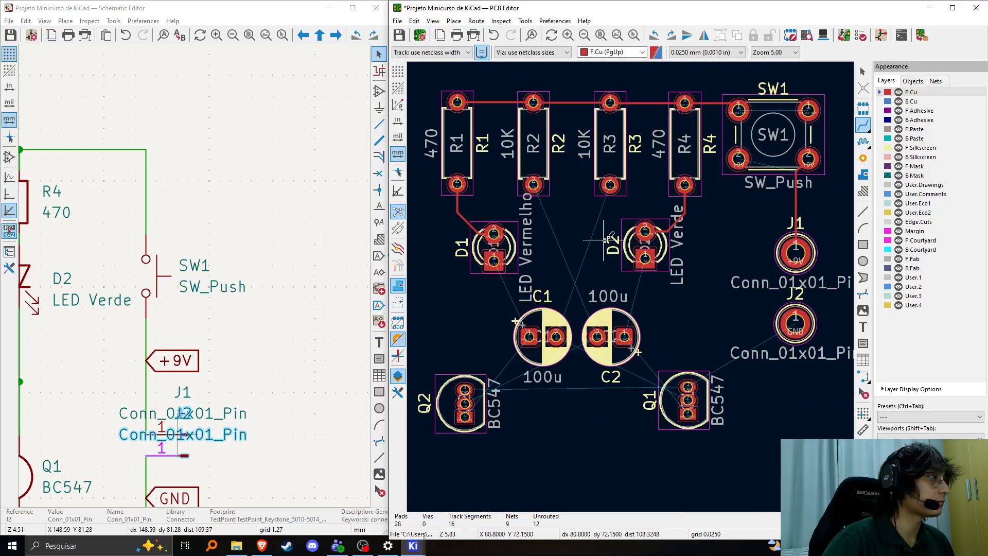
Make the back copper layer B.Cu the active layer for routing instead of F.Cu.
scroll(601, 243, up, 2)
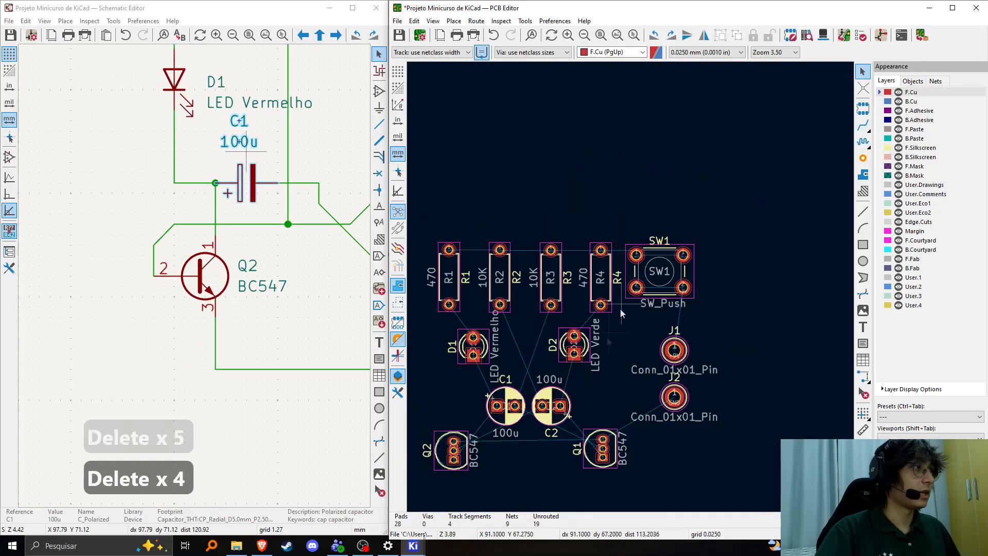
scroll(659, 307, up, 2)
middle_drag(658, 308, 634, 292)
scroll(632, 292, down, 2)
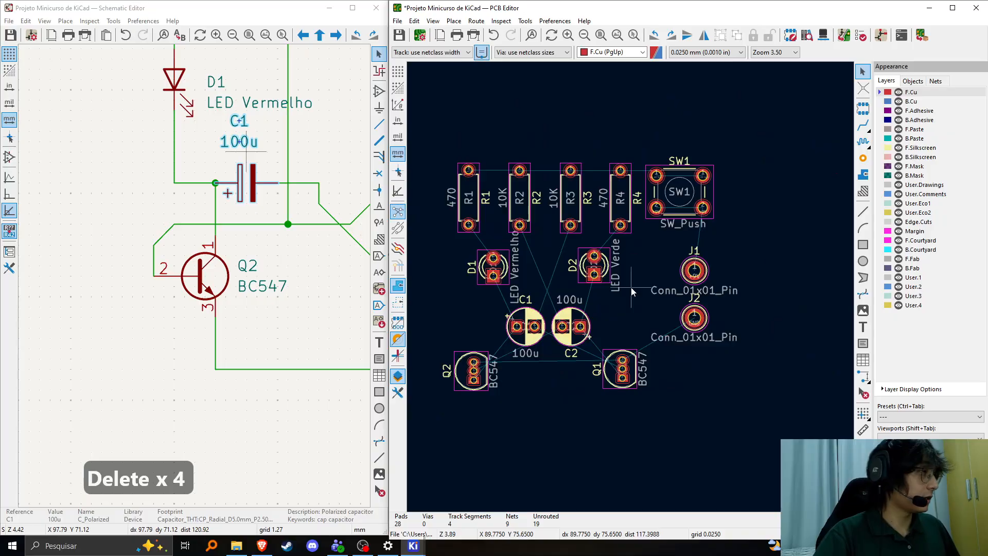
scroll(299, 245, down, 2)
middle_drag(298, 245, 117, 302)
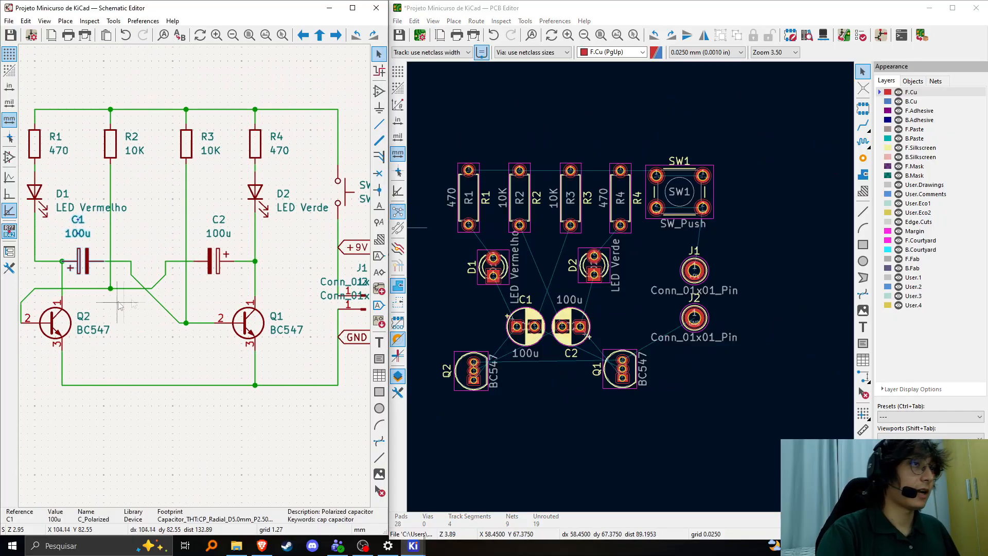
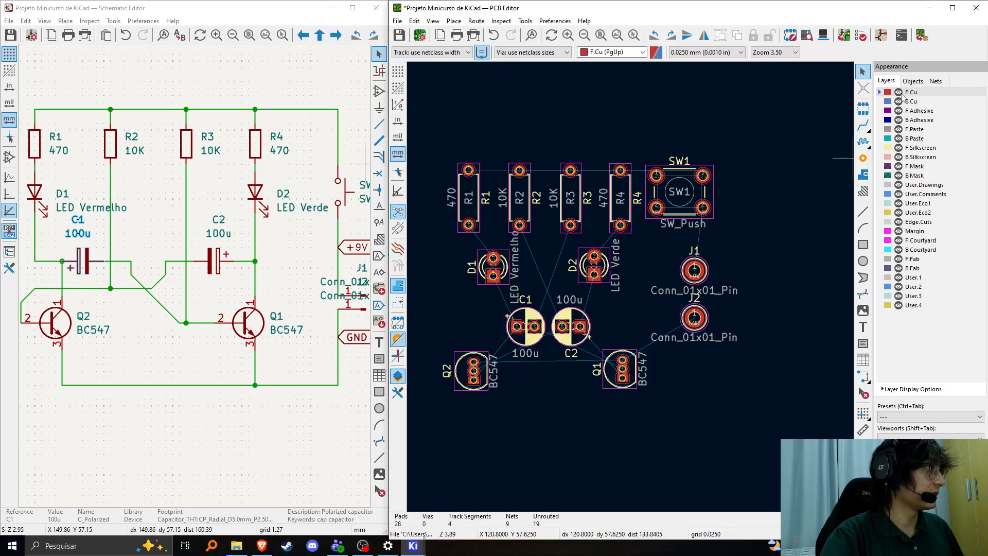
click(914, 105)
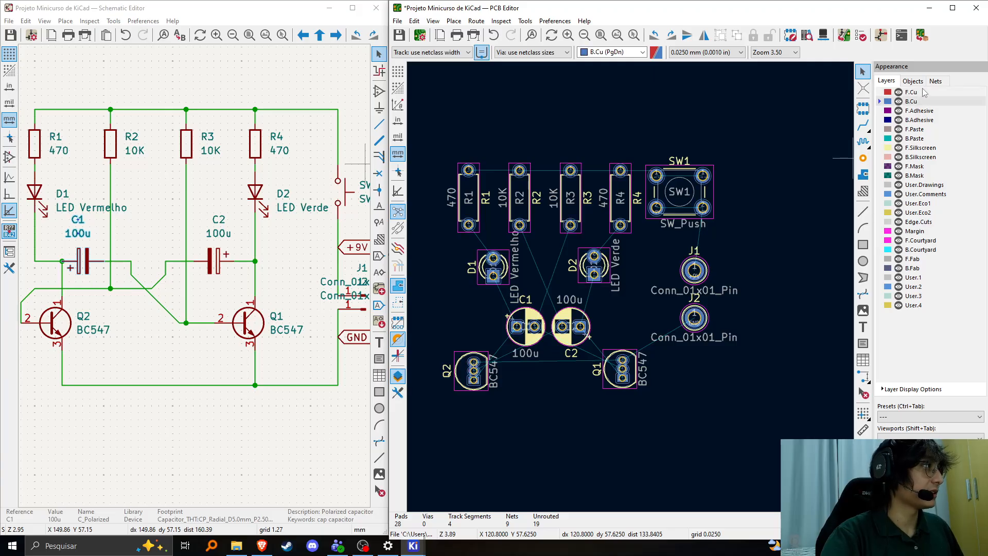
click(925, 93)
click(927, 102)
click(928, 94)
click(925, 102)
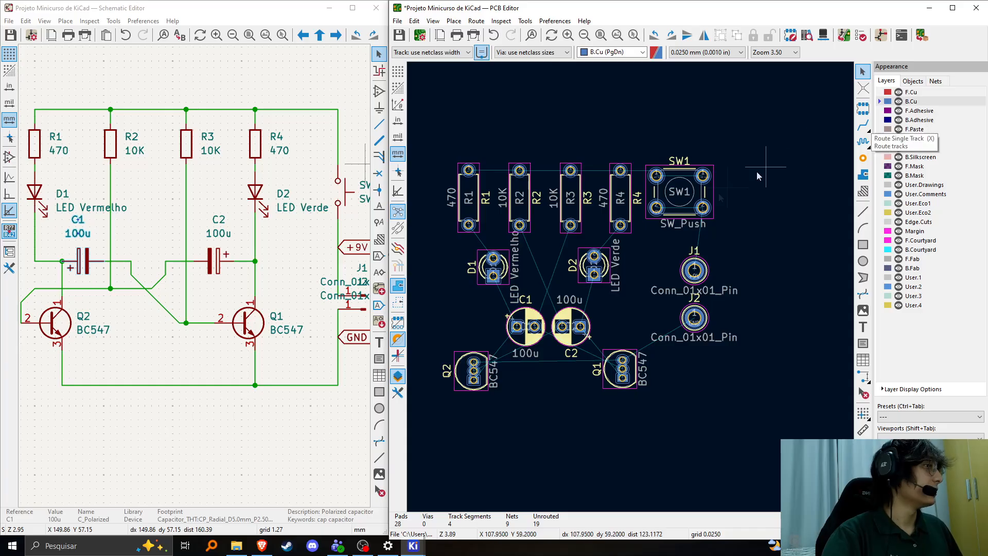
Route B.Cu tracks joining pin 1 of R1, R2, R3, R4 and SW1, and another from pin 2 of SW1 down to J1.
scroll(681, 258, up, 3)
middle_drag(695, 246, 760, 225)
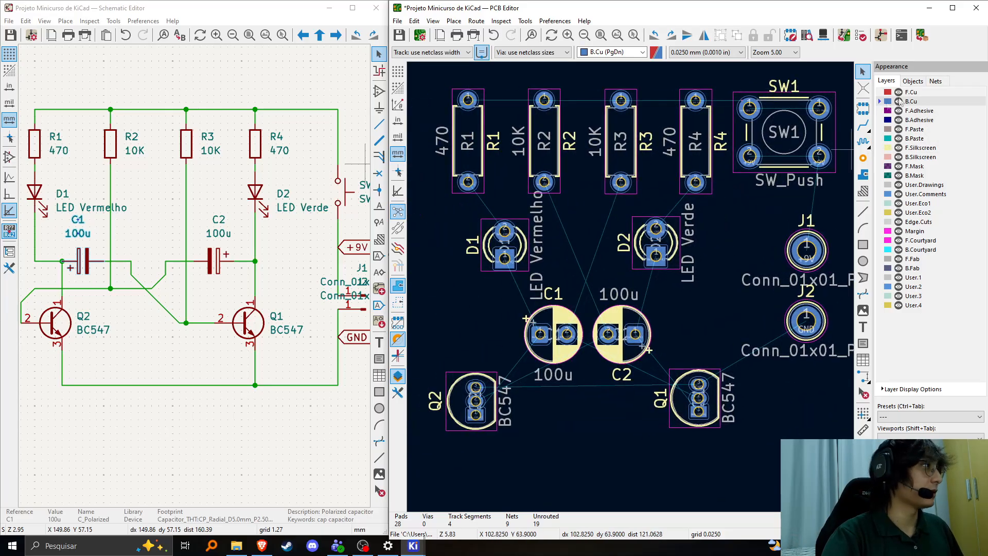
click(863, 124)
click(468, 100)
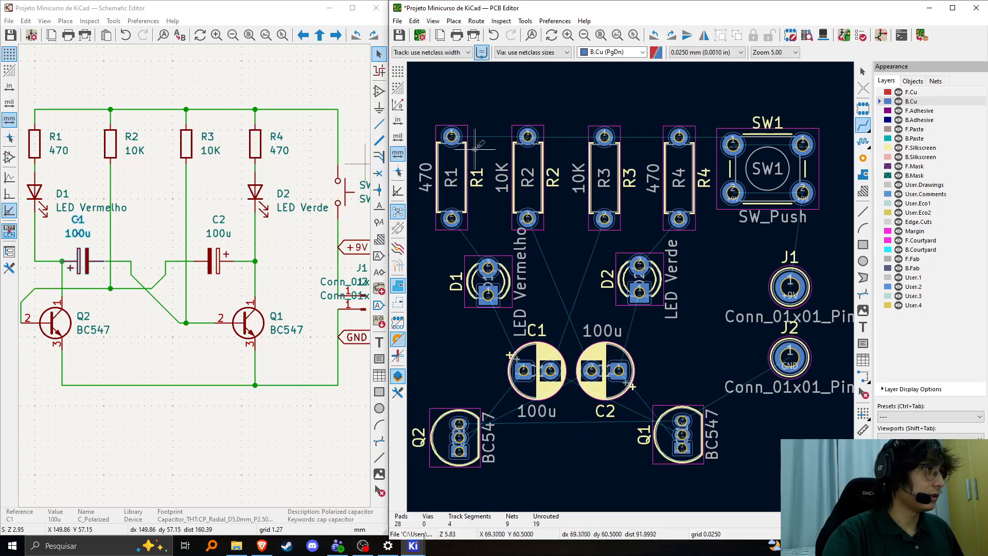
click(605, 137)
click(604, 136)
click(679, 137)
click(679, 136)
click(733, 144)
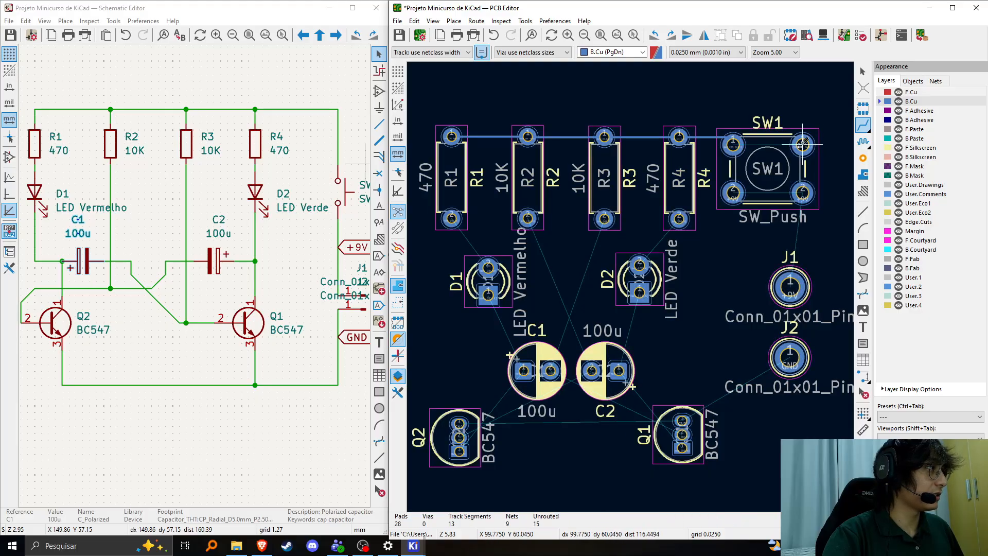
click(803, 193)
click(791, 285)
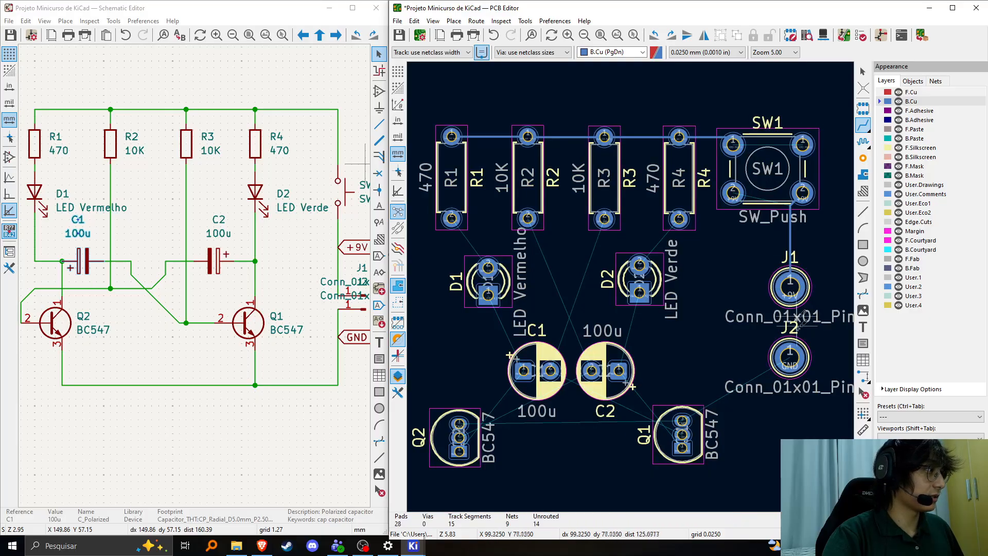
Route B.Cu tracks from pin 2 of R1 to pin 2 of D1 and from pin 2 of R4 to pin 2 of D2.
middle_drag(593, 350, 631, 352)
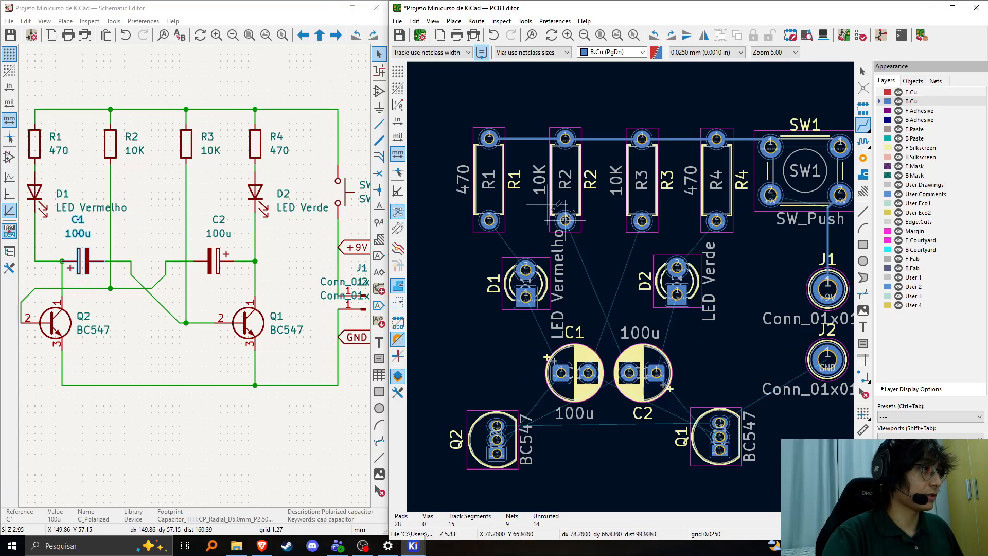
click(489, 220)
click(525, 270)
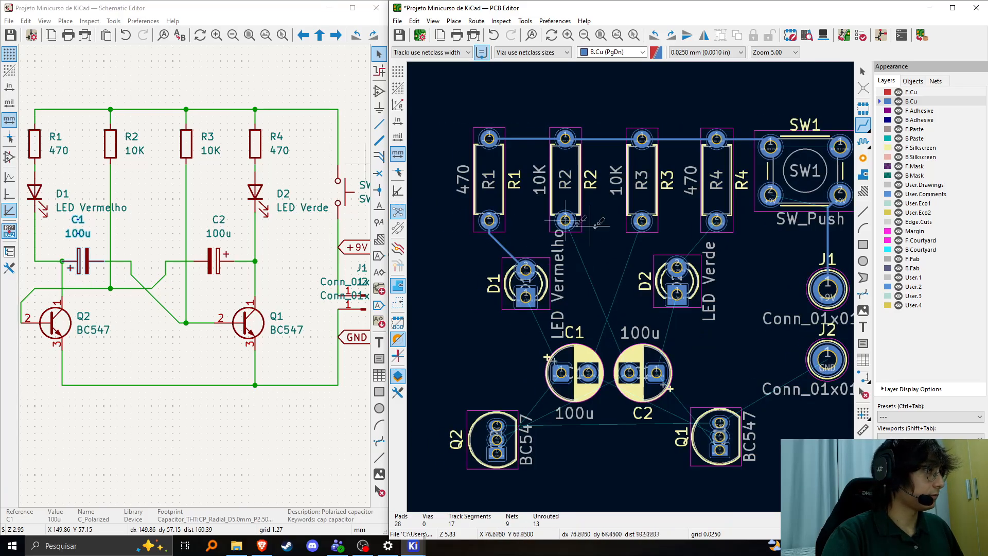
click(717, 220)
click(678, 267)
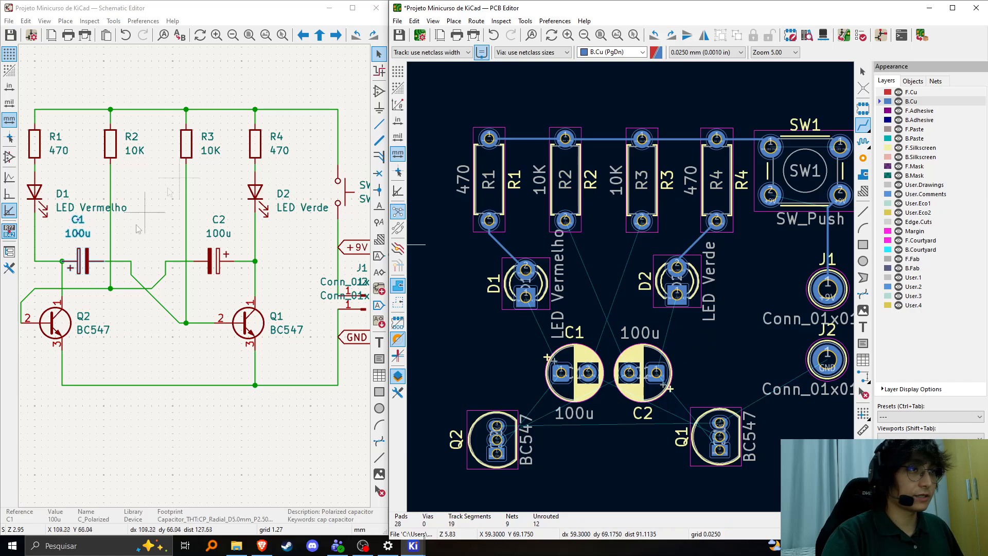
Reshape the B.Cu track between R1 and D1 into a horizontal run, a 45° diagonal and a vertical run into D1.
mouse_move(256, 259)
middle_down()
mouse_move(280, 272)
mouse_move(261, 255)
middle_up()
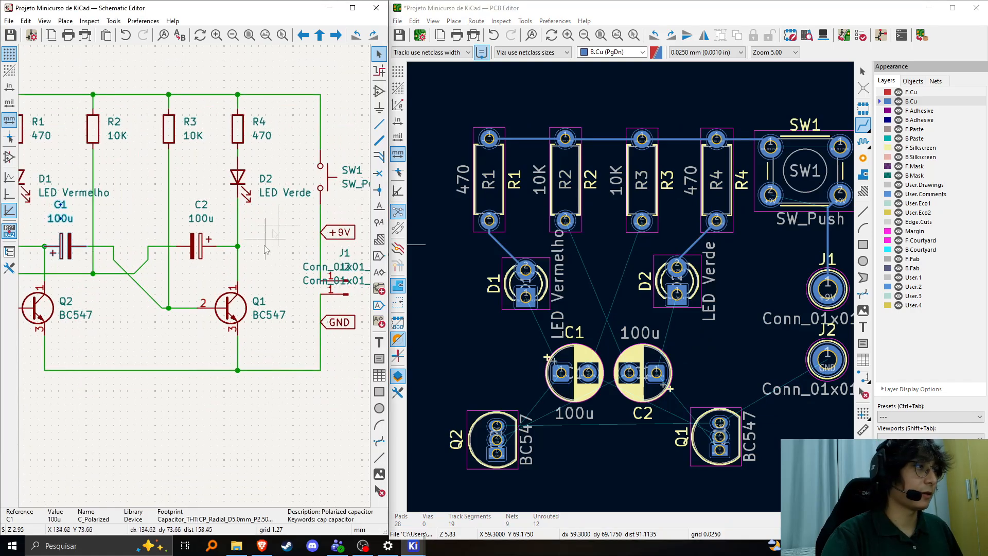
scroll(609, 294, up, 2)
scroll(608, 294, down, 4)
scroll(609, 294, up, 5)
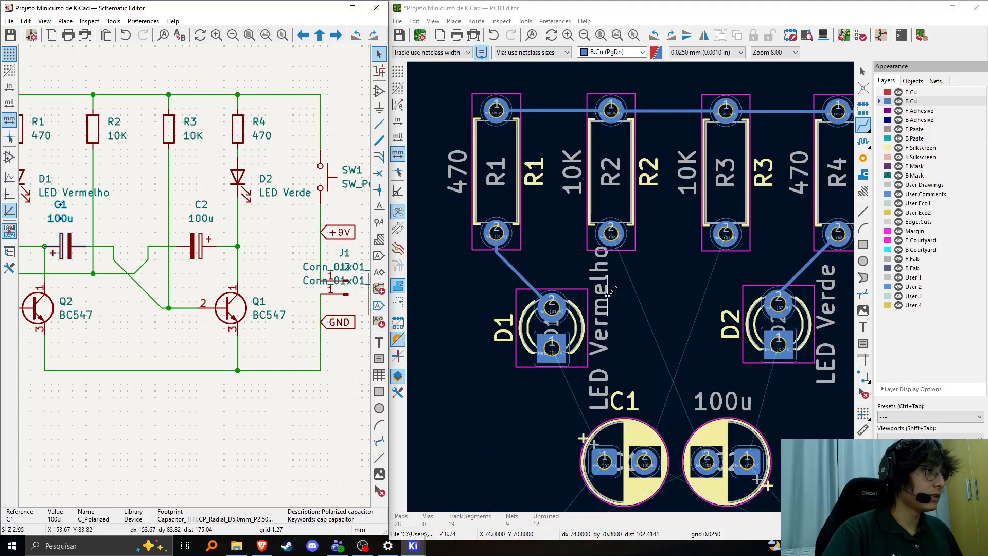
scroll(608, 294, down, 4)
scroll(551, 304, up, 4)
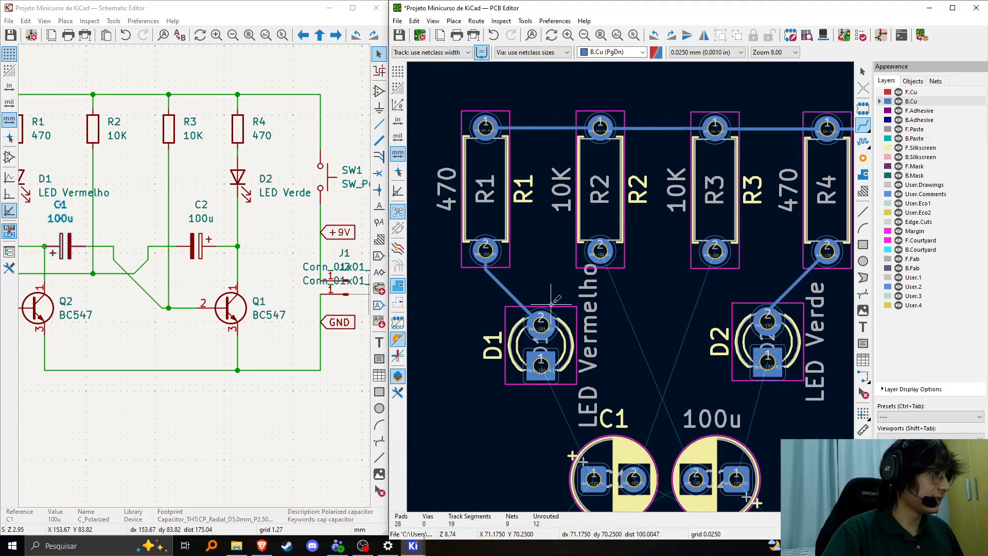
scroll(551, 304, up, 3)
key(Escape)
drag(596, 276, 614, 233)
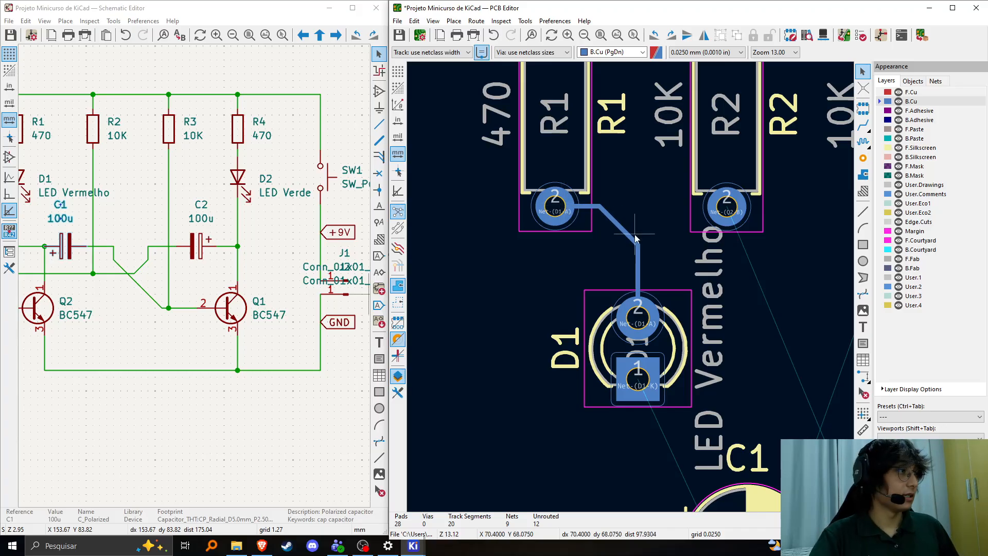
drag(593, 213, 637, 213)
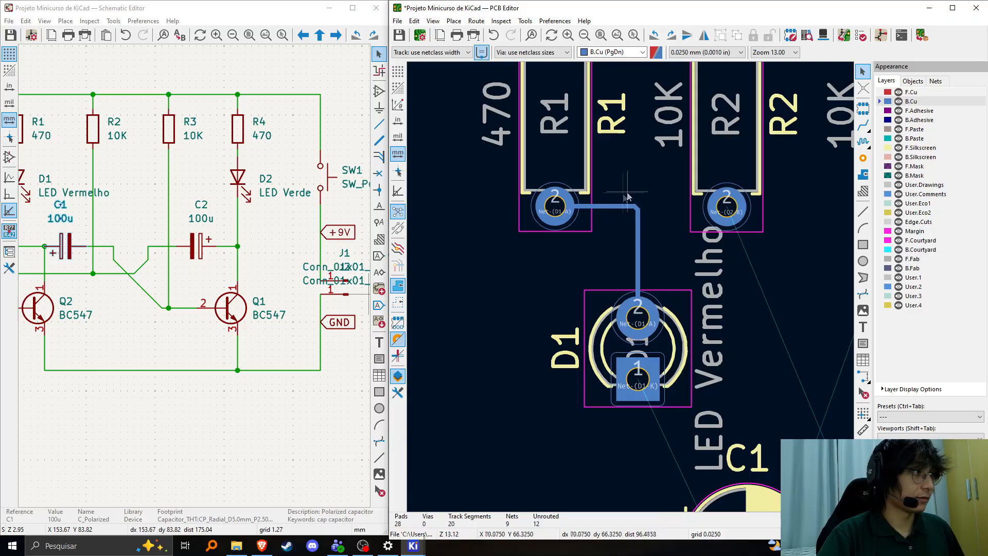
click(638, 206)
click(644, 214)
drag(638, 211, 633, 221)
Reshape the R4 to D2 track with a 45° diagonal between straight ends, and lengthen the diagonal of the R1 to D1 track.
scroll(635, 222, down, 4)
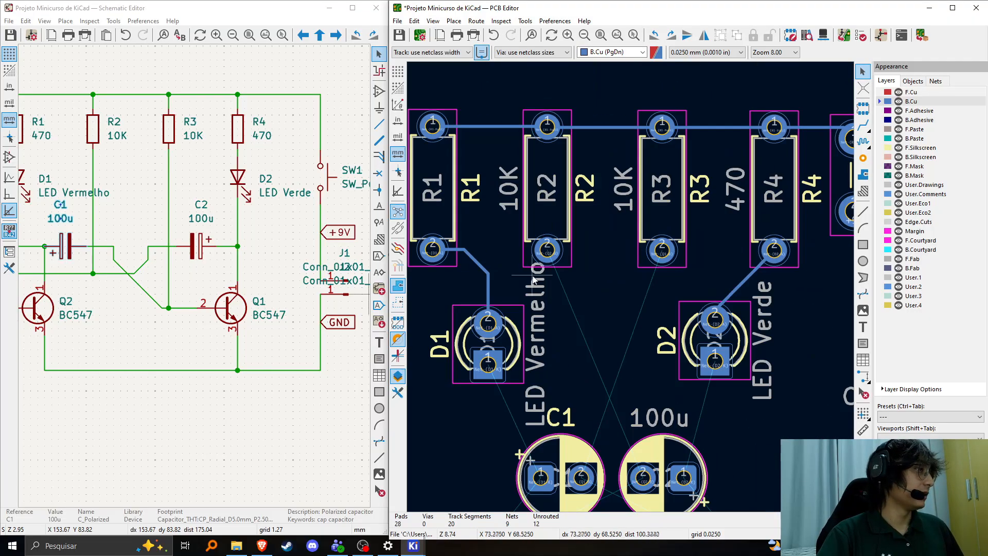
middle_drag(682, 283, 625, 274)
click(713, 282)
drag(713, 283, 704, 278)
click(538, 271)
drag(535, 271, 530, 271)
middle_drag(628, 291, 599, 289)
scroll(730, 284, up, 2)
middle_drag(727, 283, 643, 271)
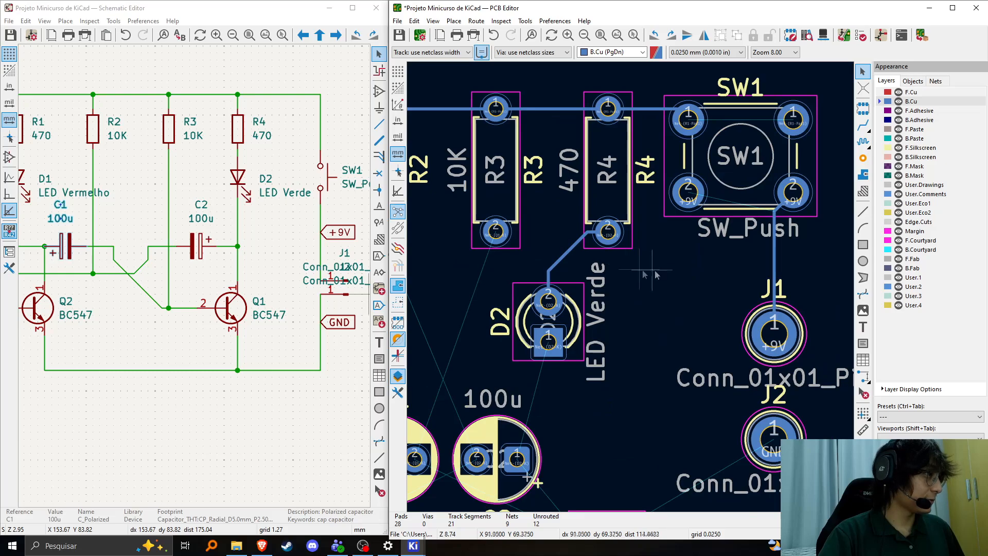
Shift the diagonal segment of the R1 to D1 track slightly outward so a short horizontal run leaves the R1 pad.
middle_drag(556, 257, 697, 293)
middle_drag(520, 286, 620, 291)
click(526, 288)
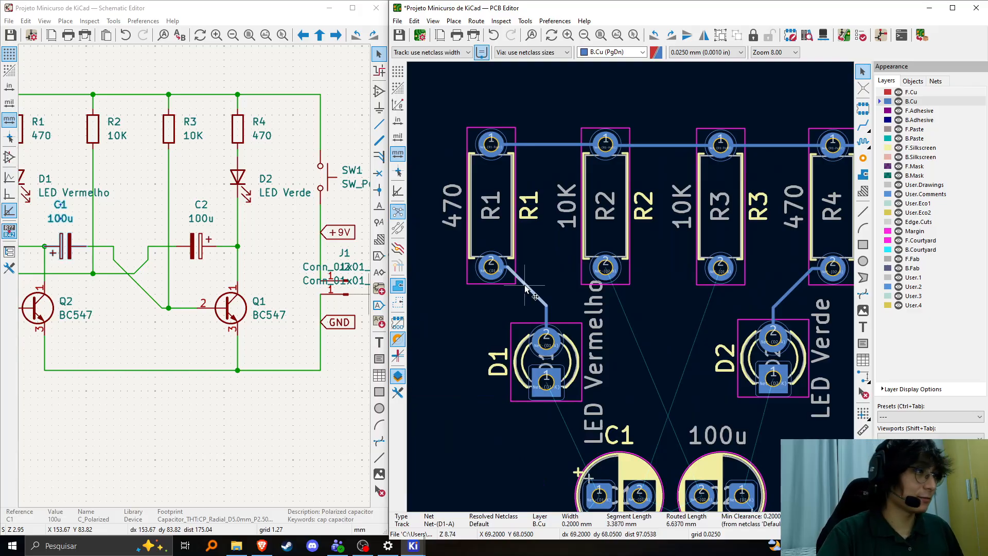
drag(537, 288, 556, 265)
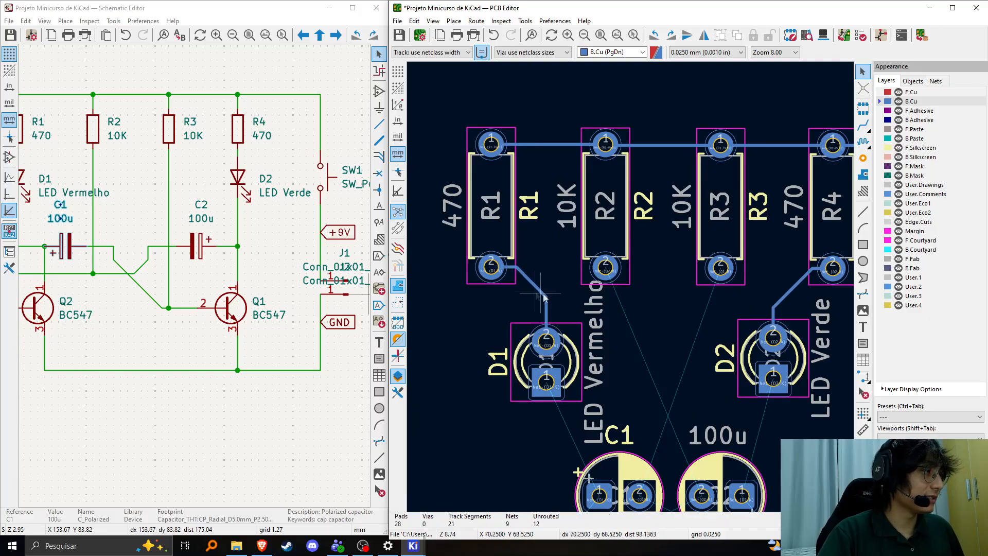
Examine the corners of the R4 to D2 and R1 to D1 tracks up close and check the whole board layout.
scroll(544, 297, down, 3)
scroll(611, 279, up, 3)
middle_drag(687, 347, 859, 258)
scroll(690, 294, up, 1)
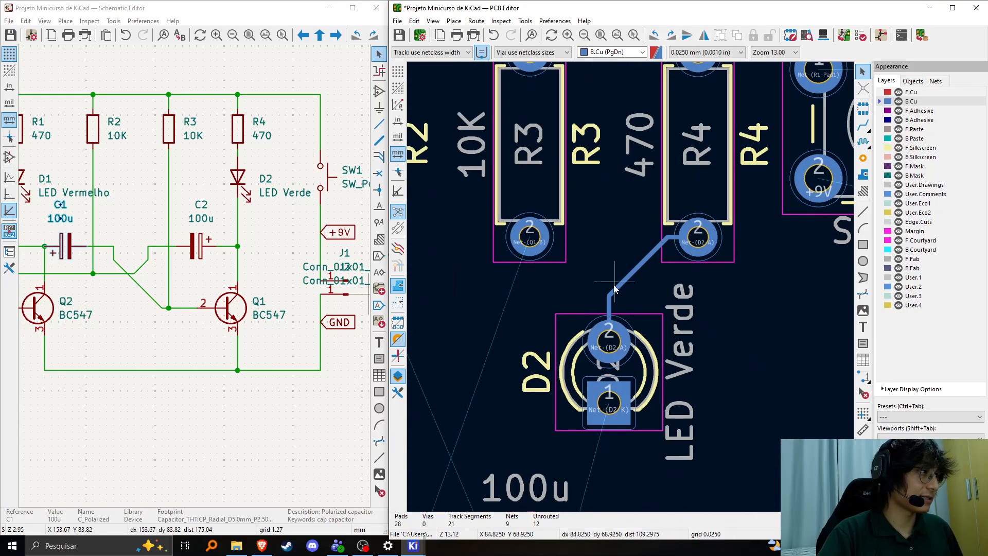
middle_drag(614, 286, 821, 276)
middle_drag(567, 280, 730, 335)
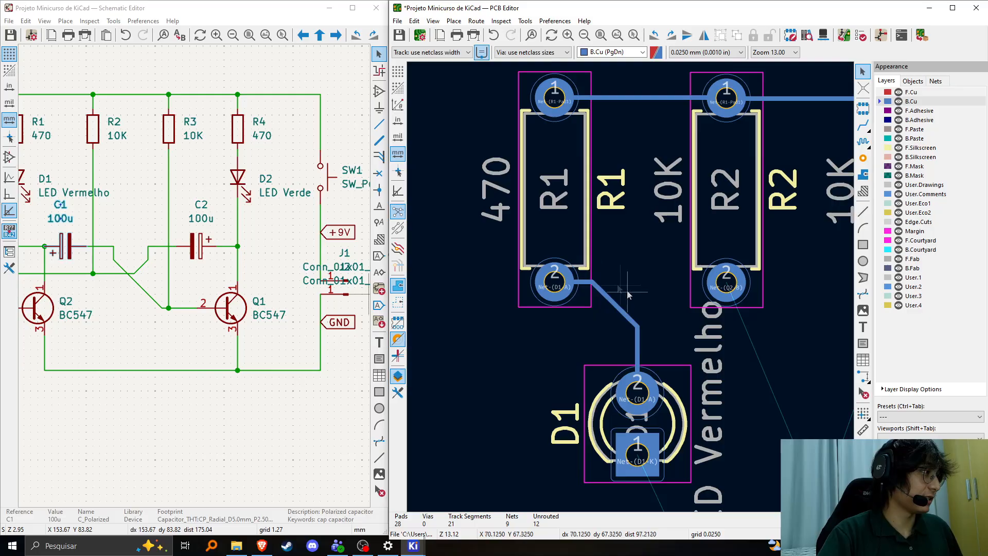
middle_drag(579, 275, 576, 275)
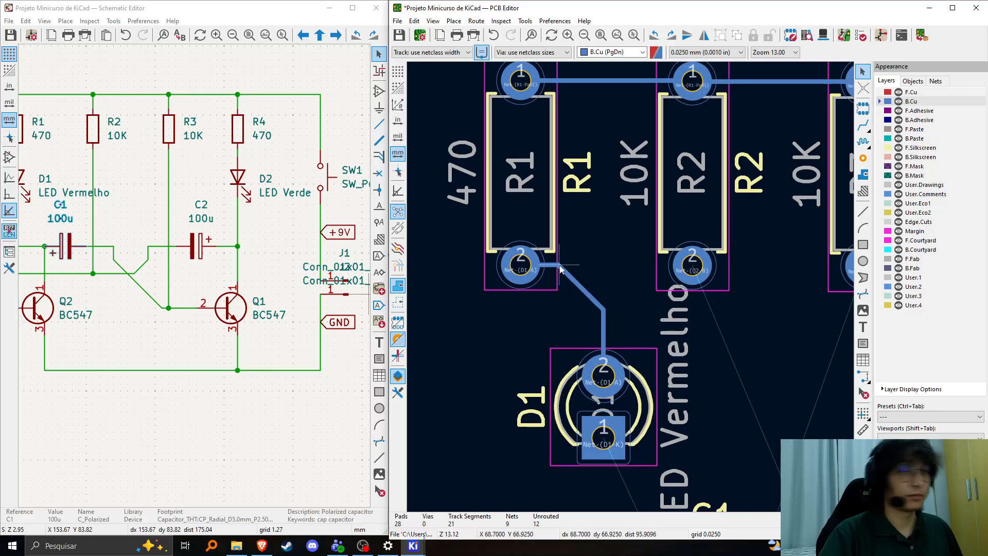
scroll(608, 293, up, 2)
scroll(632, 292, down, 4)
scroll(632, 292, down, 3)
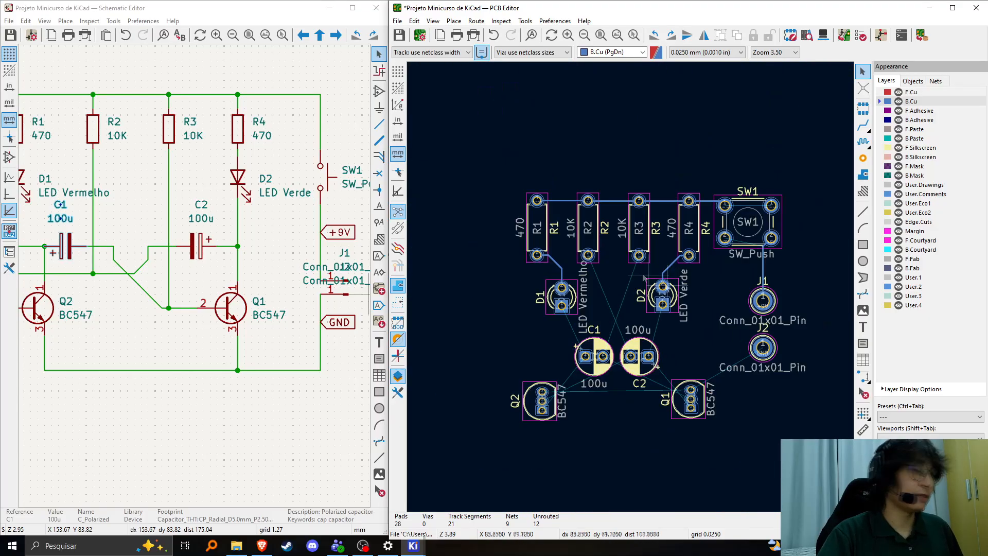
middle_drag(679, 311, 702, 318)
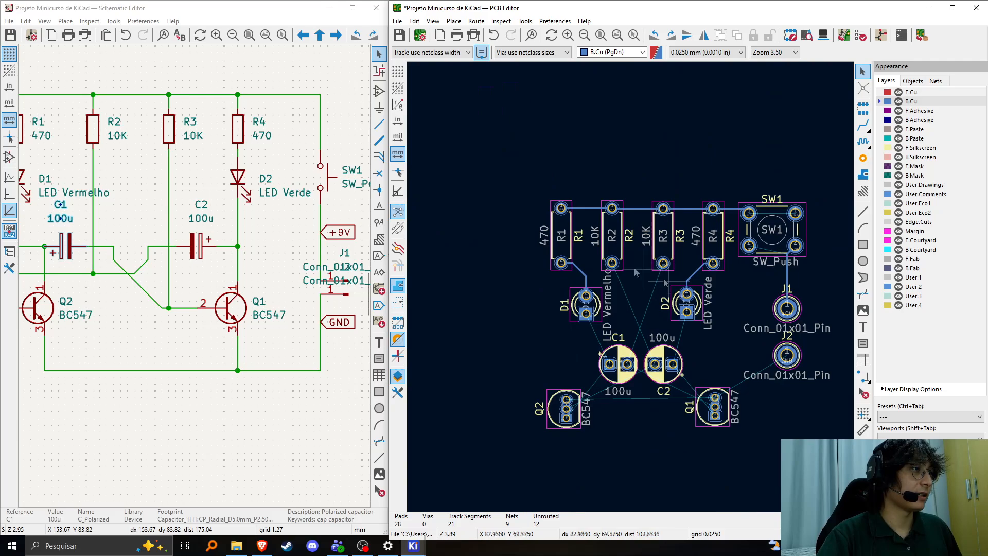
Examine the LED tracks and remaining unrouted connections on the board, and compare them with the transistor and capacitor wiring in the schematic.
scroll(580, 274, up, 2)
middle_drag(580, 273, 550, 251)
scroll(642, 273, down, 1)
scroll(630, 290, down, 1)
middle_drag(587, 152, 599, 197)
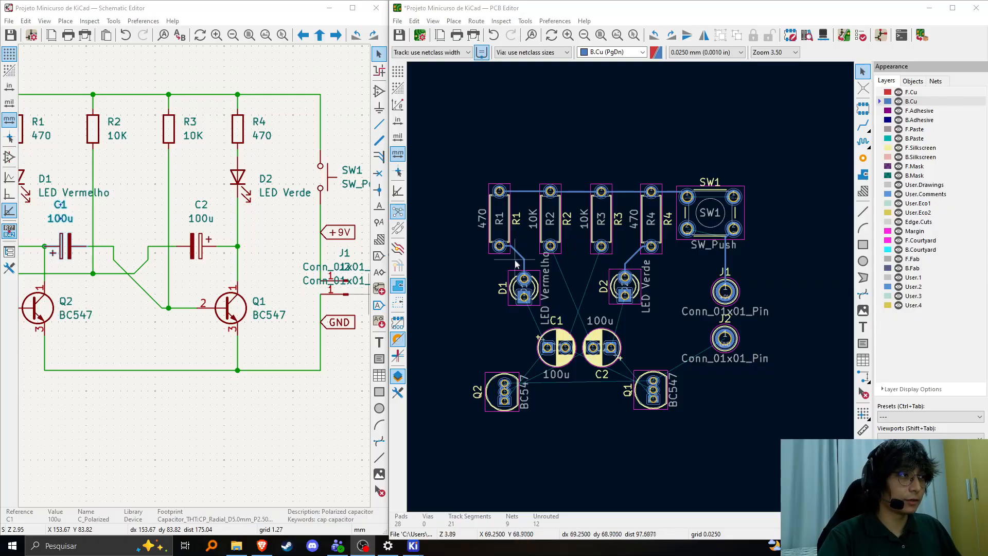
scroll(512, 257, up, 4)
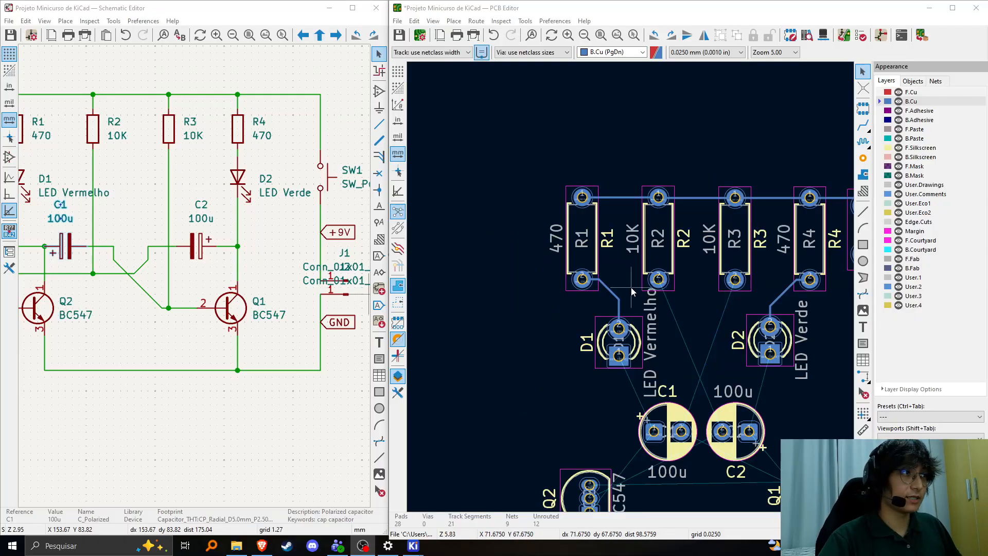
middle_drag(465, 272, 499, 273)
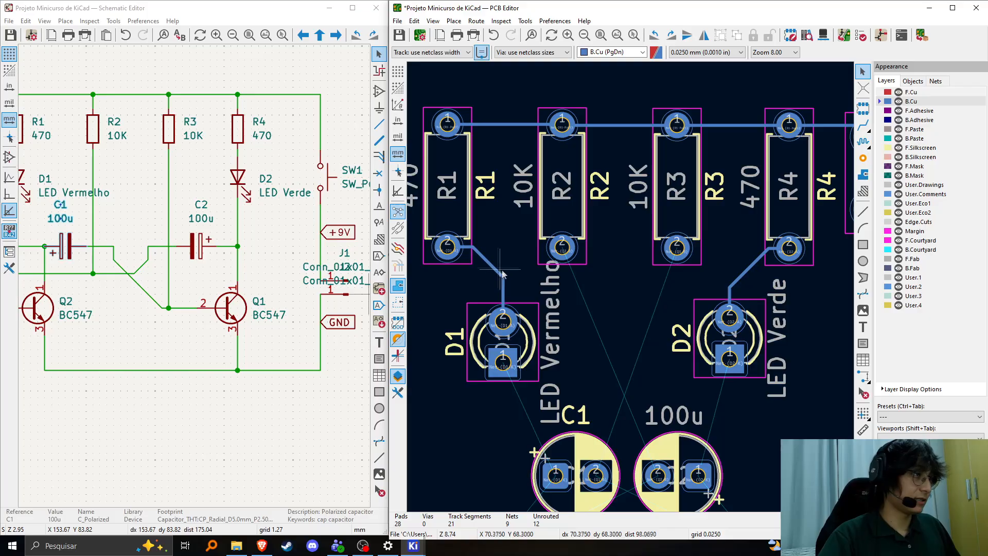
scroll(610, 298, down, 3)
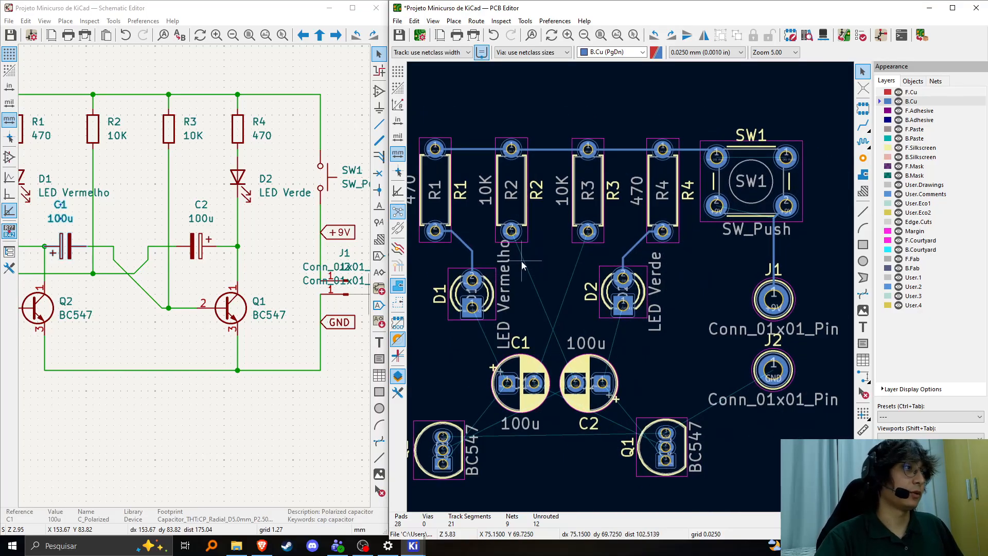
scroll(635, 263, up, 2)
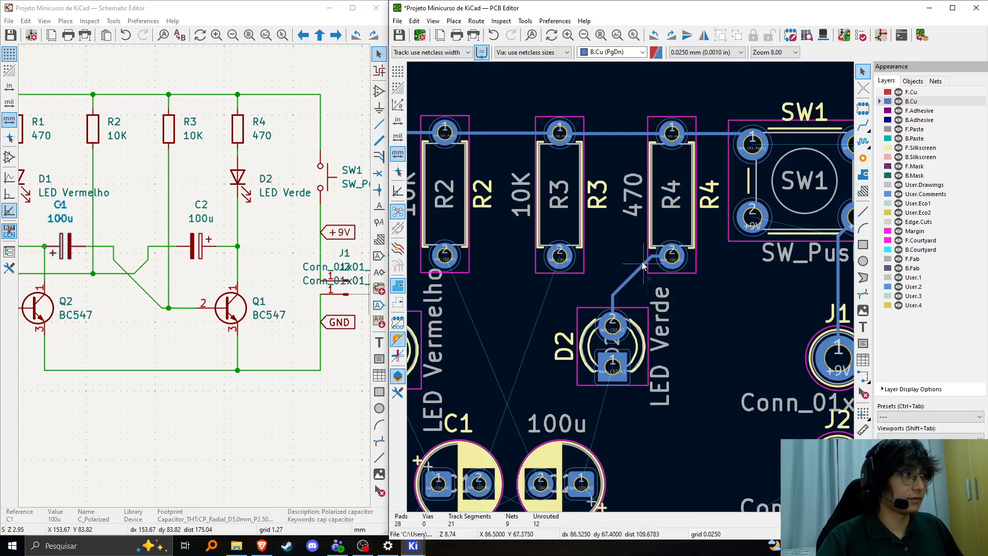
scroll(642, 265, down, 5)
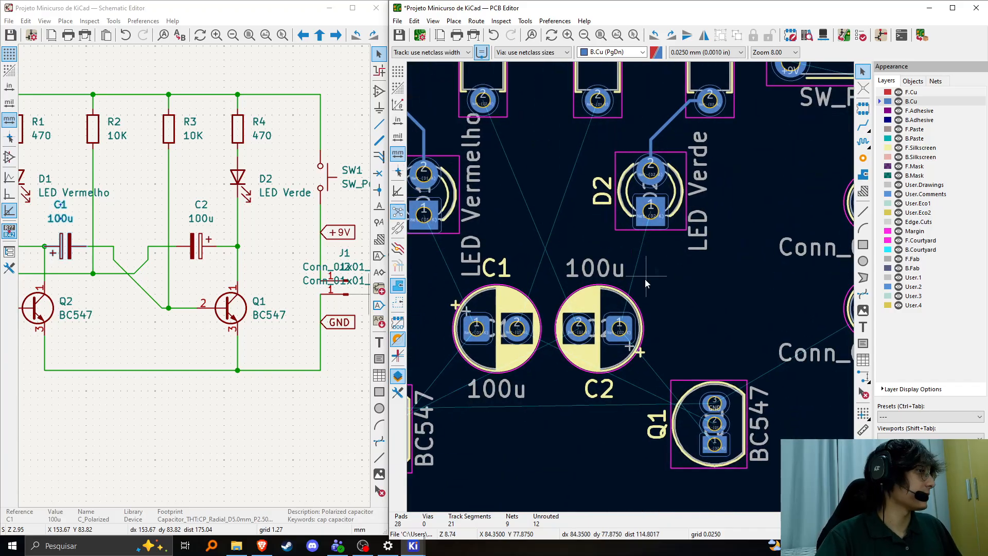
scroll(631, 287, down, 2)
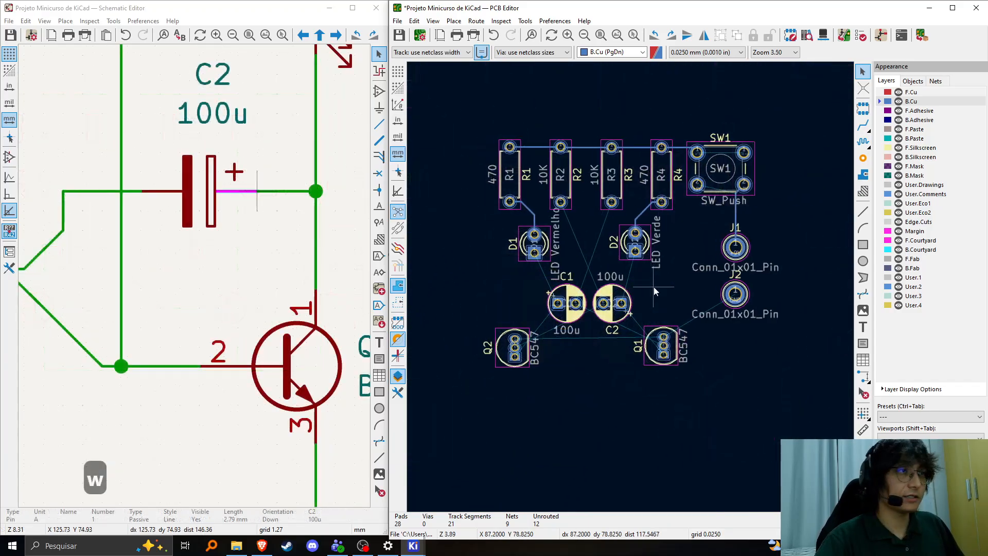
scroll(194, 277, down, 6)
click(165, 306)
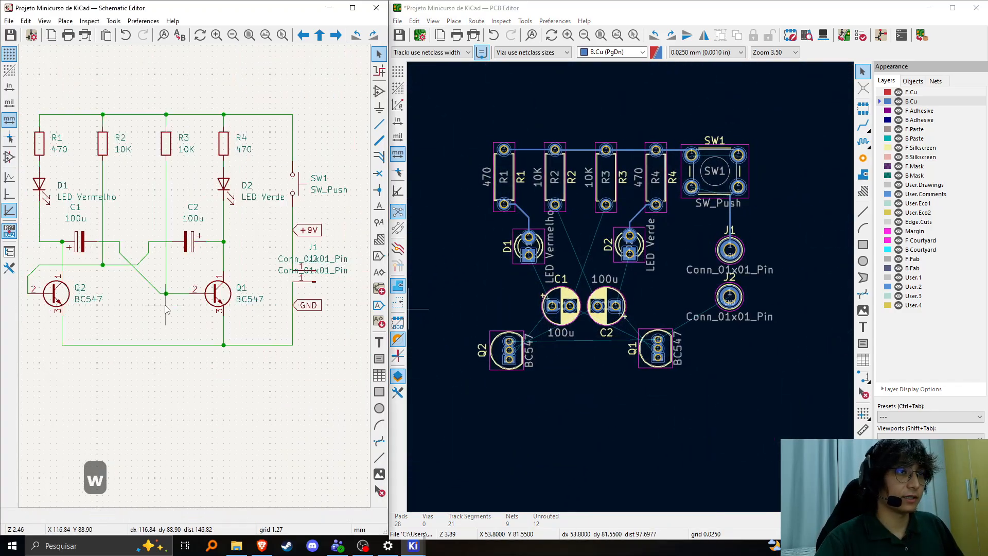
middle_drag(132, 312, 167, 325)
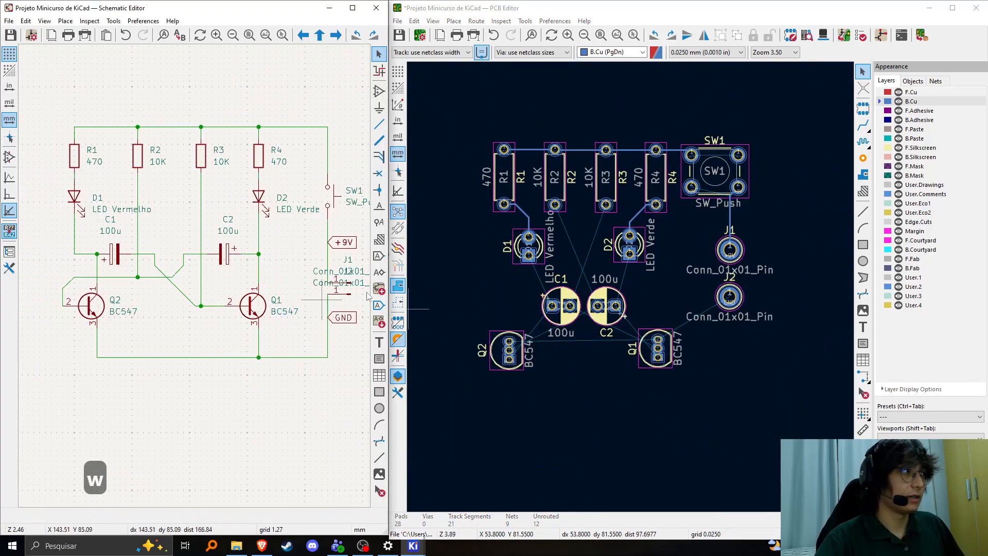
Route a B.Cu track from D1 pad 1 to C1 pad 1 with a vertical run and a 45° diagonal.
click(863, 126)
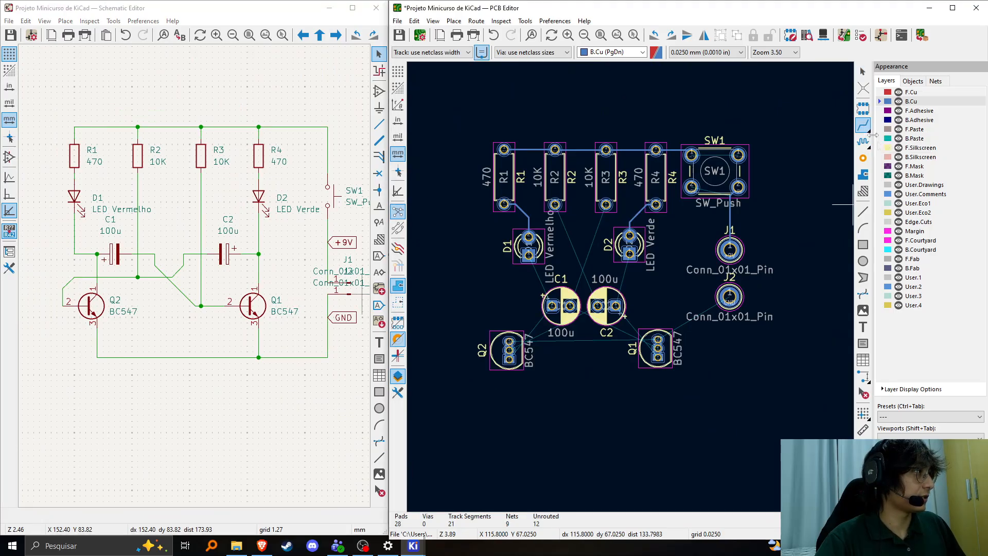
scroll(734, 199, up, 1)
middle_drag(566, 362, 730, 247)
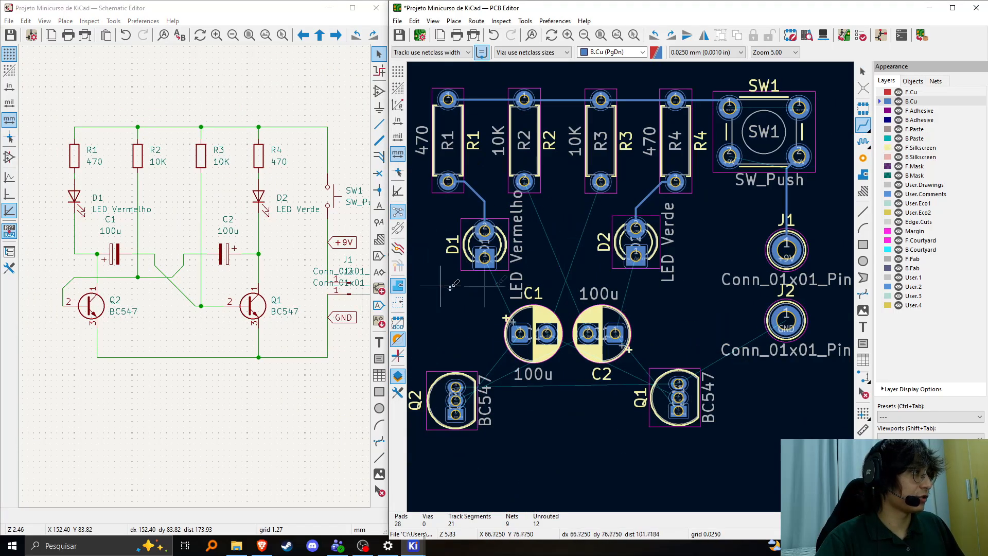
middle_drag(624, 312, 625, 284)
click(487, 229)
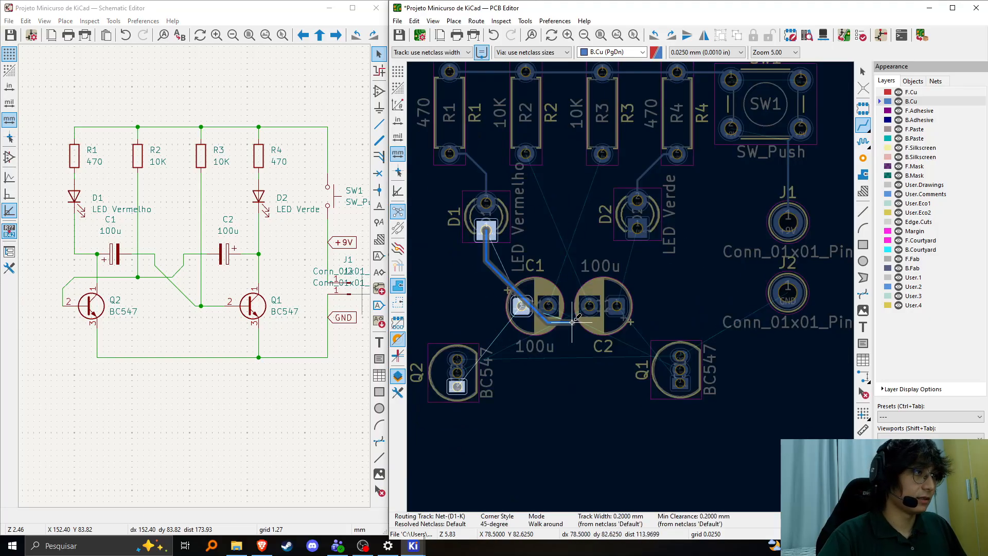
click(521, 305)
Route a B.Cu track from C1 pad 1 to Q2 pad 1, going down and diagonally around the transistor's other pads.
scroll(522, 306, up, 1)
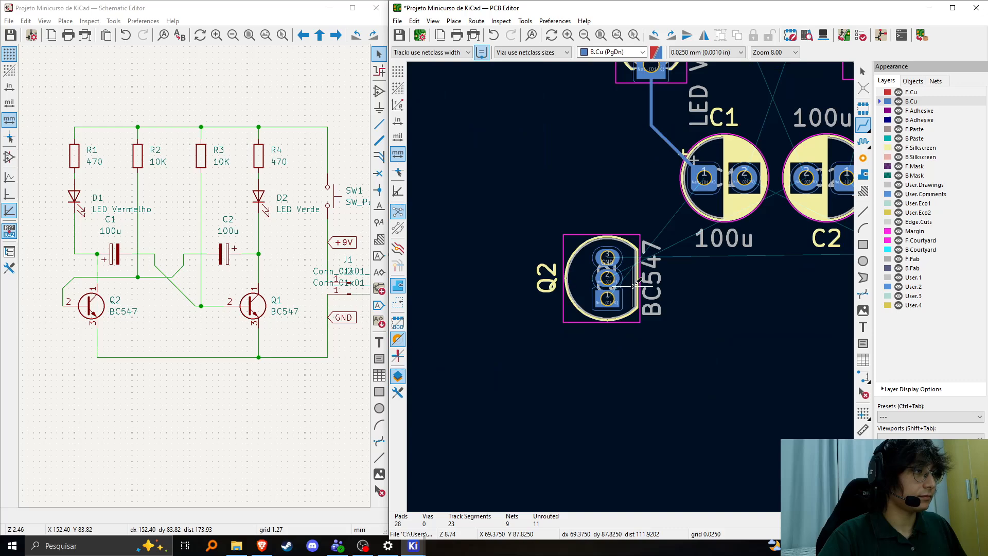
middle_drag(753, 193, 702, 221)
click(652, 208)
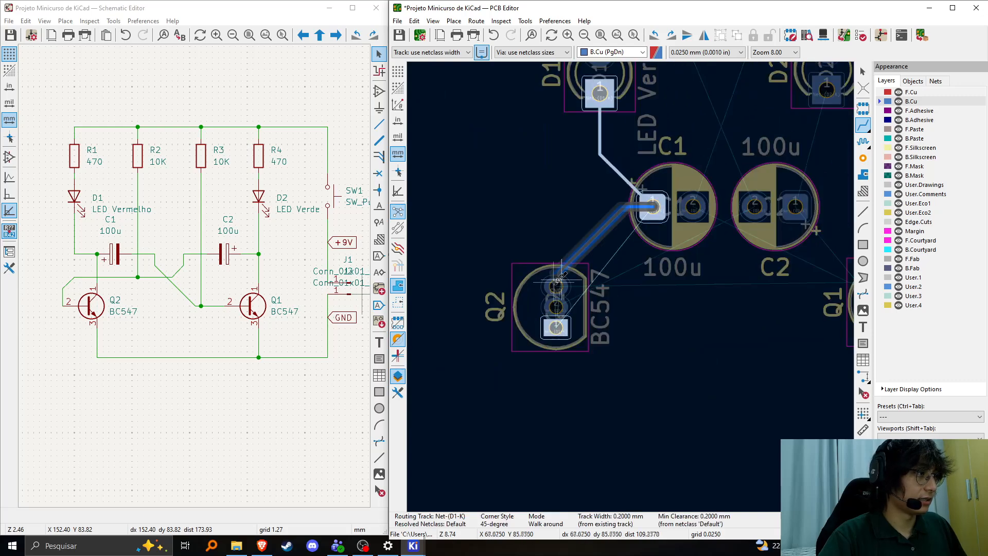
click(581, 328)
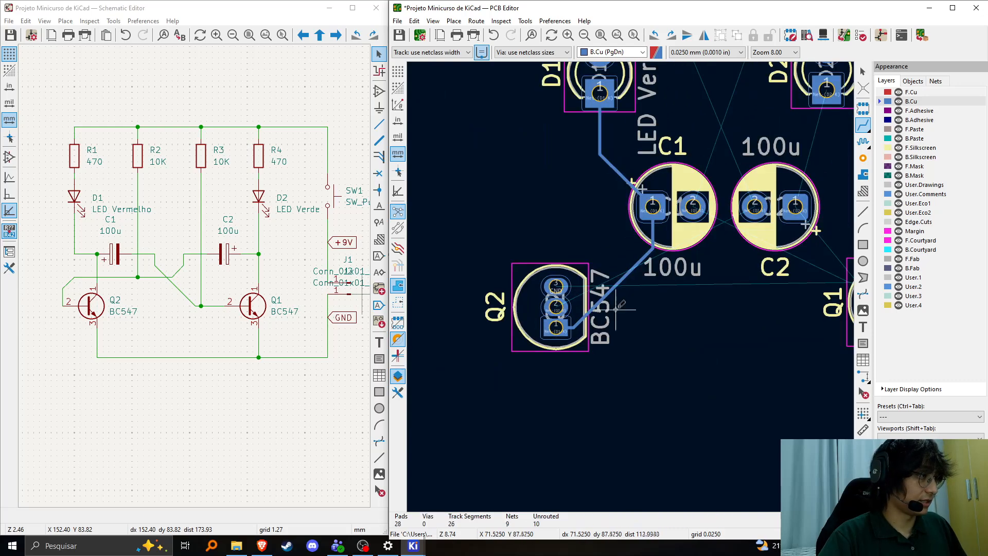
key(Escape)
scroll(642, 317, down, 2)
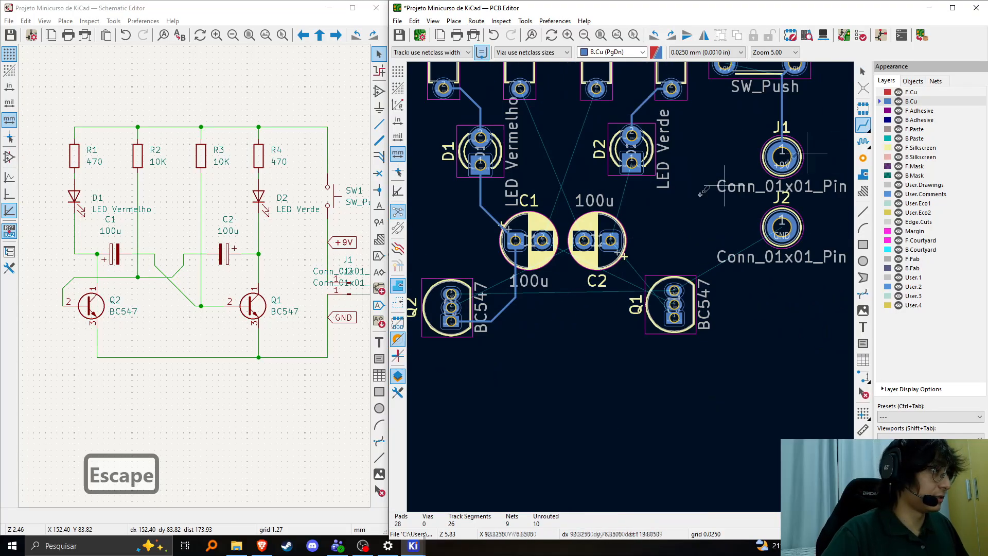
Route B.Cu tracks from D2 pad 1 to C2 pad 1 and from C2 pad 1 to Q1 pad 1.
click(624, 238)
click(631, 162)
click(610, 240)
click(675, 318)
scroll(676, 330, up, 5)
key(Escape)
scroll(662, 320, down, 5)
middle_drag(655, 279, 684, 294)
scroll(639, 288, up, 2)
scroll(631, 287, down, 3)
key(x)
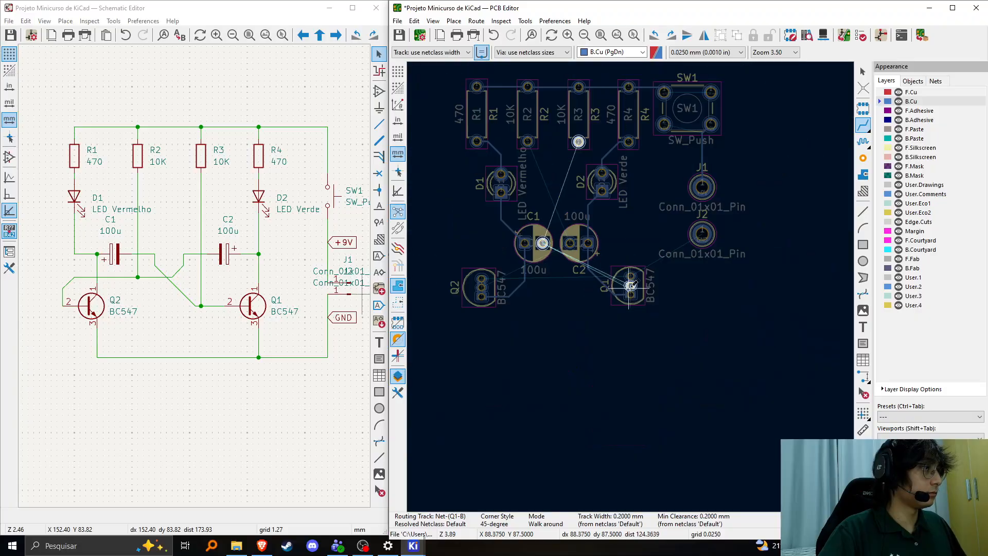
scroll(545, 278, up, 2)
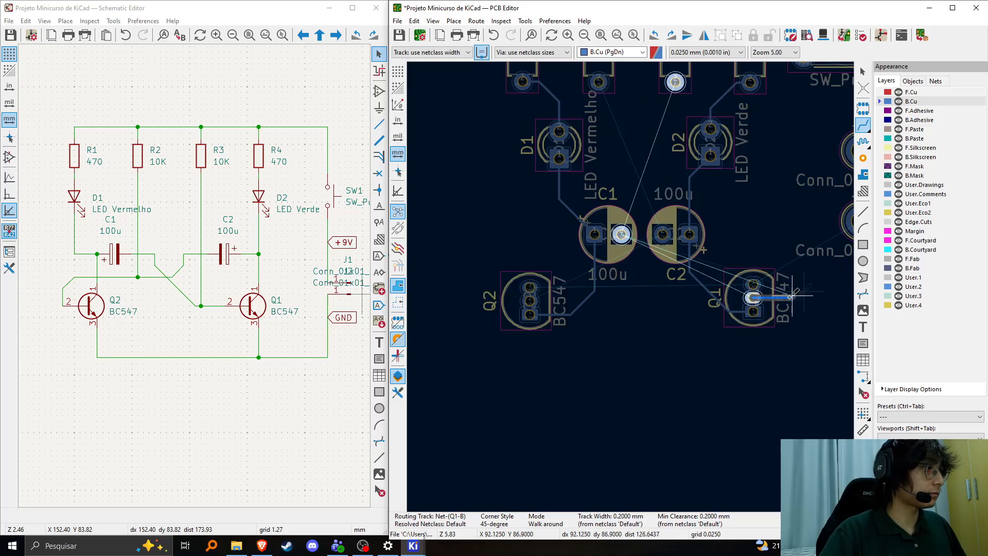
scroll(602, 286, down, 2)
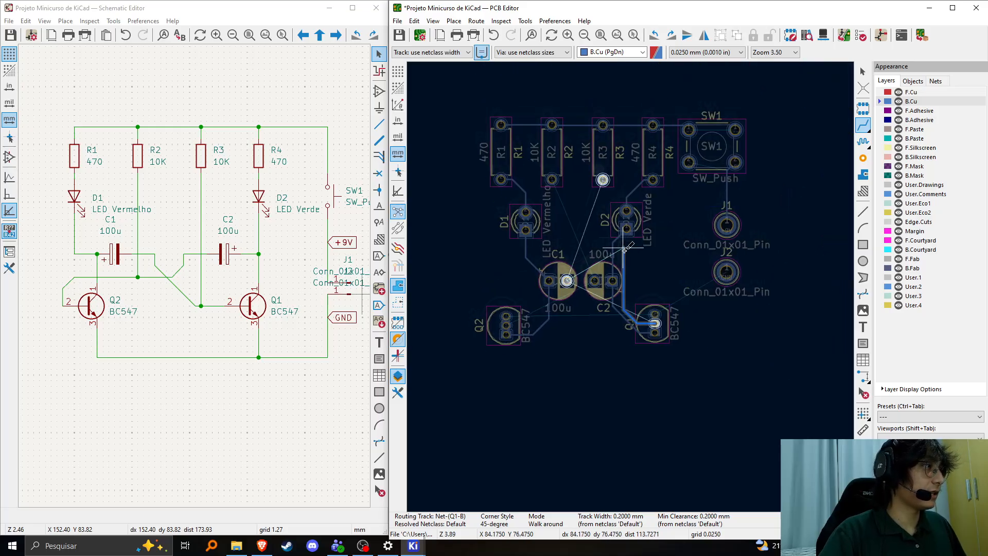
key(Escape)
Route a B.Cu track from R2 pad 2 to C2 pad 2 with a 45° diagonal between vertical runs.
scroll(601, 288, up, 2)
click(545, 190)
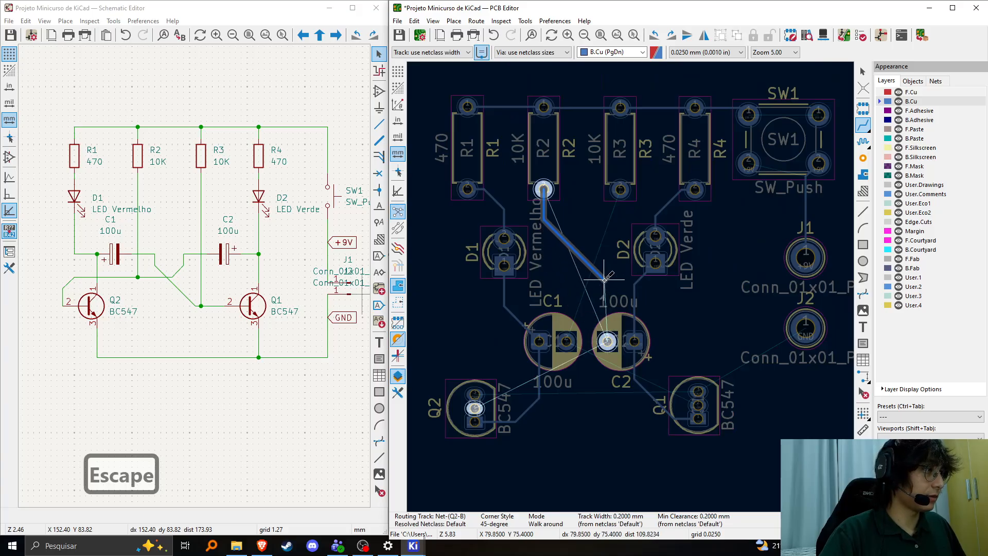
click(608, 340)
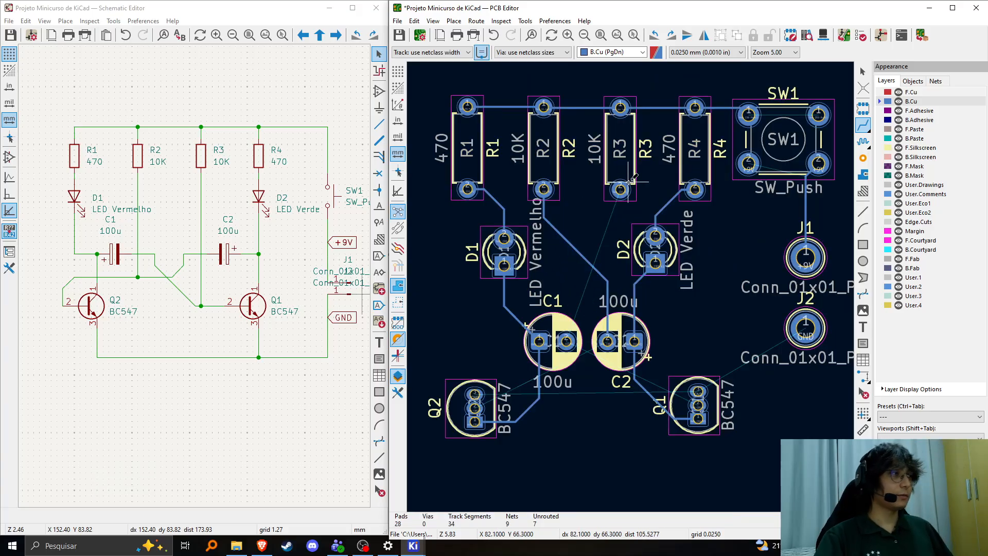
Try to route a B.Cu track from R3 pad 2 to C1 pad 2 by going around the R2 to C2 track.
scroll(620, 189, up, 2)
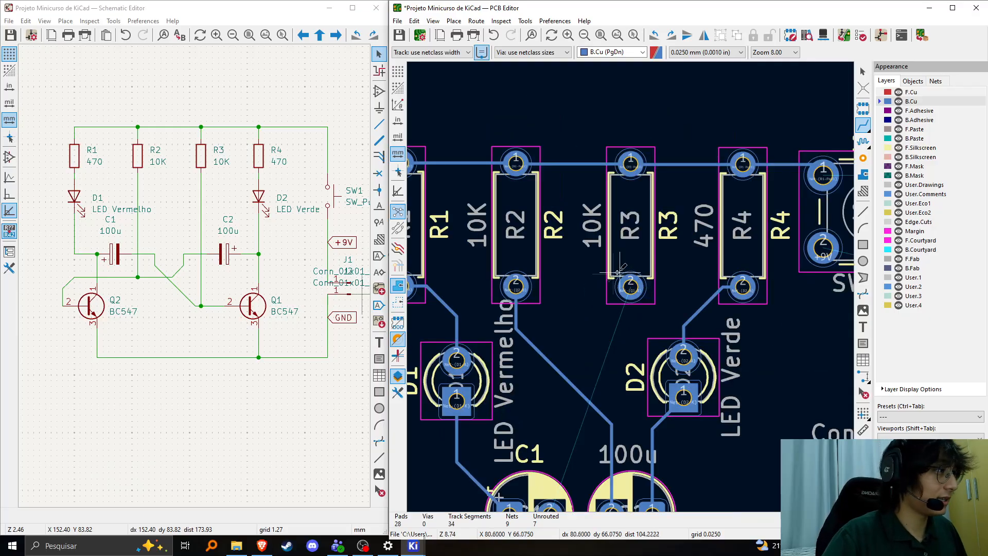
middle_drag(632, 289, 642, 208)
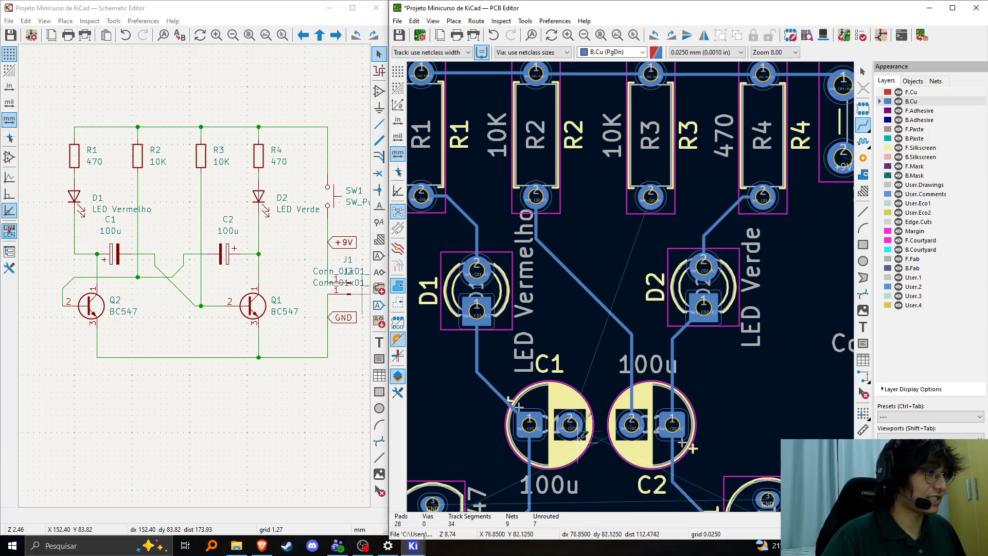
click(651, 196)
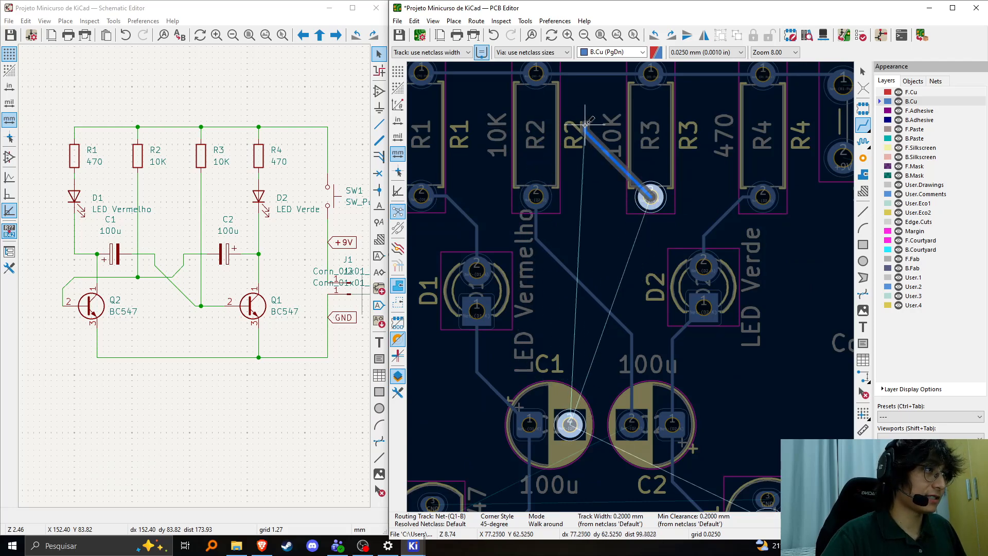
click(565, 151)
click(508, 156)
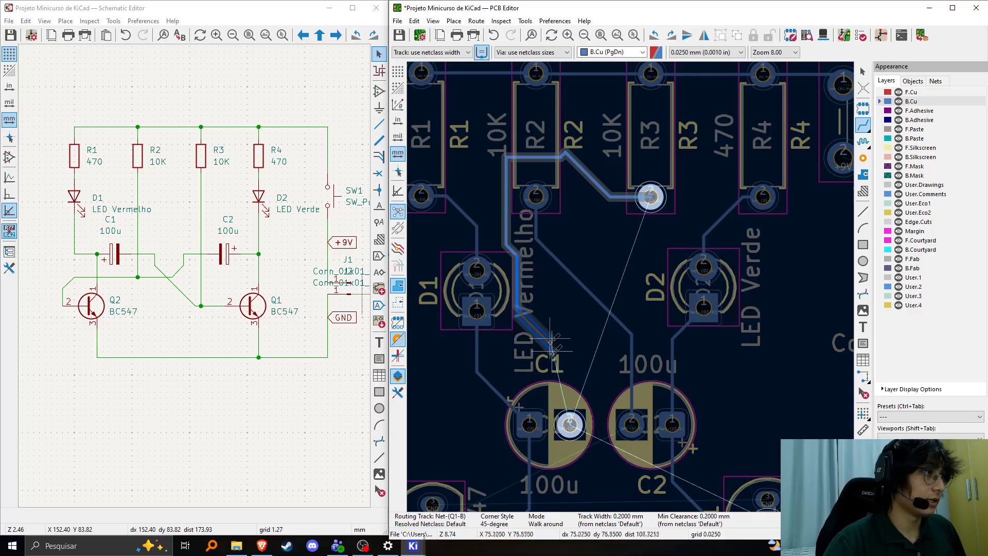
key(ctrl+z)
key(ctrl+z)
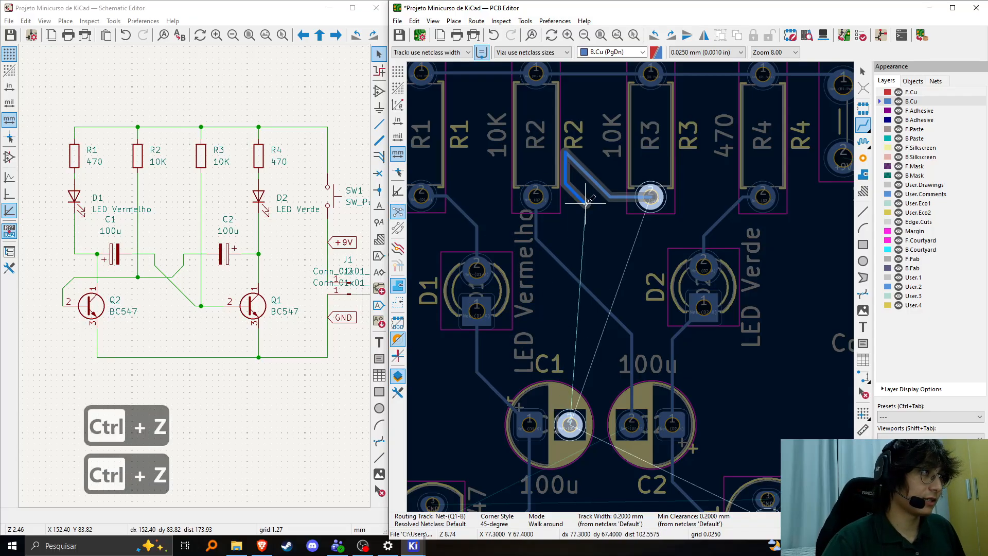
key(ctrl+z)
key(Escape)
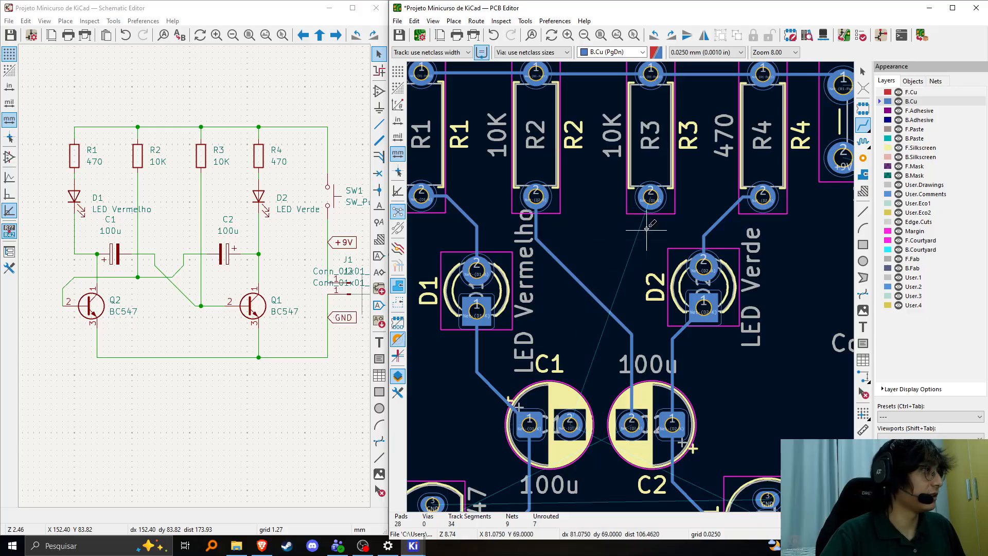
click(651, 196)
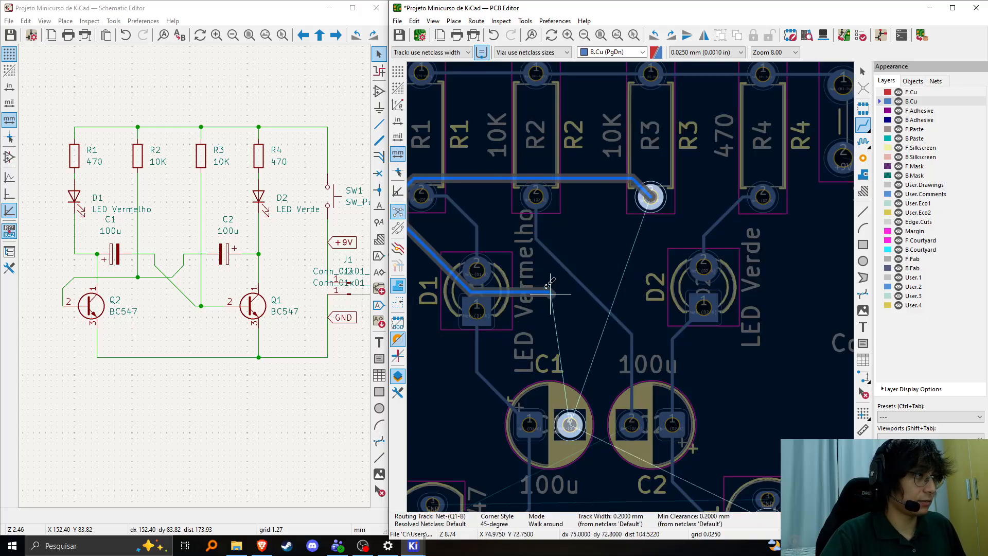
key(Escape)
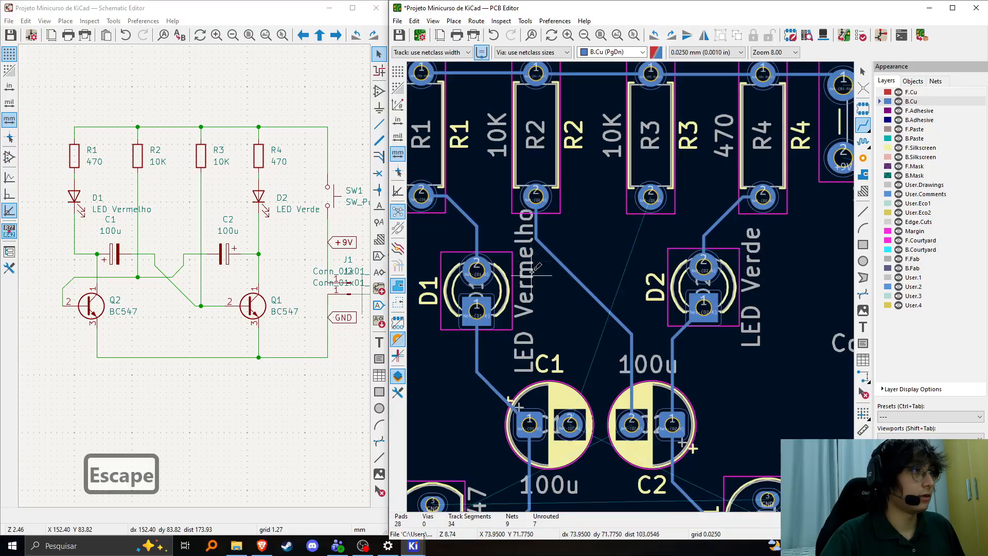
Route an F.Cu track from R3 pad 2 to C1 pad 2, crossing over the R2 to C2 track.
click(912, 92)
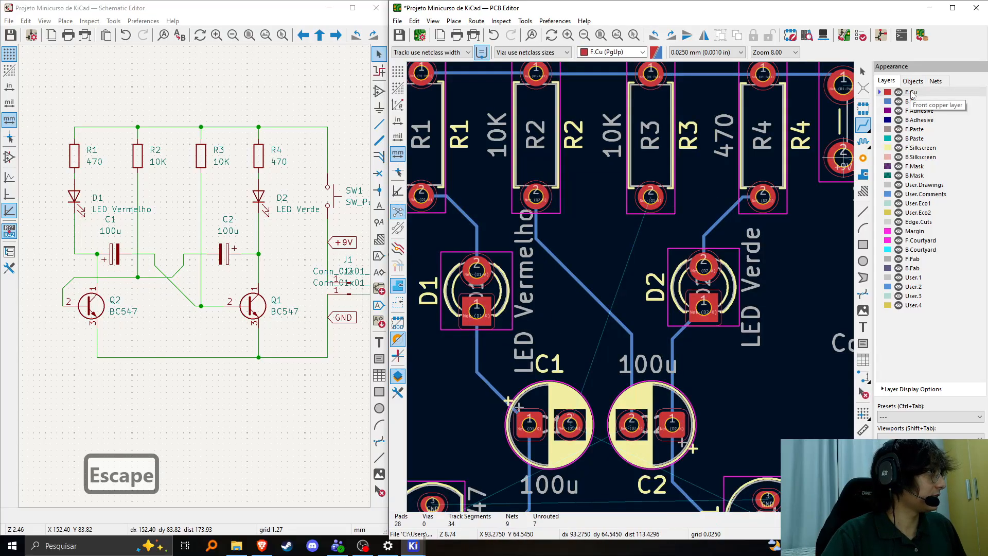
middle_drag(641, 255, 685, 216)
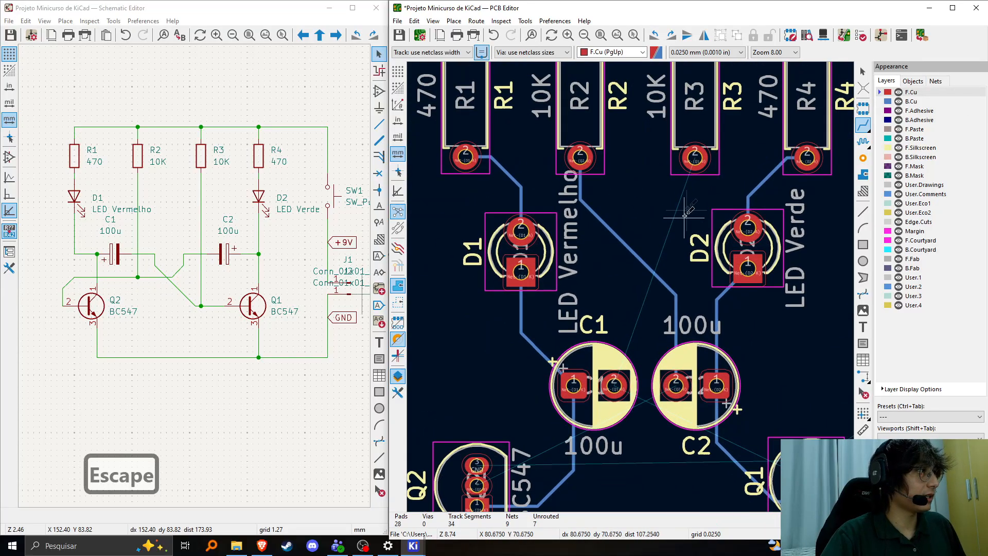
click(694, 156)
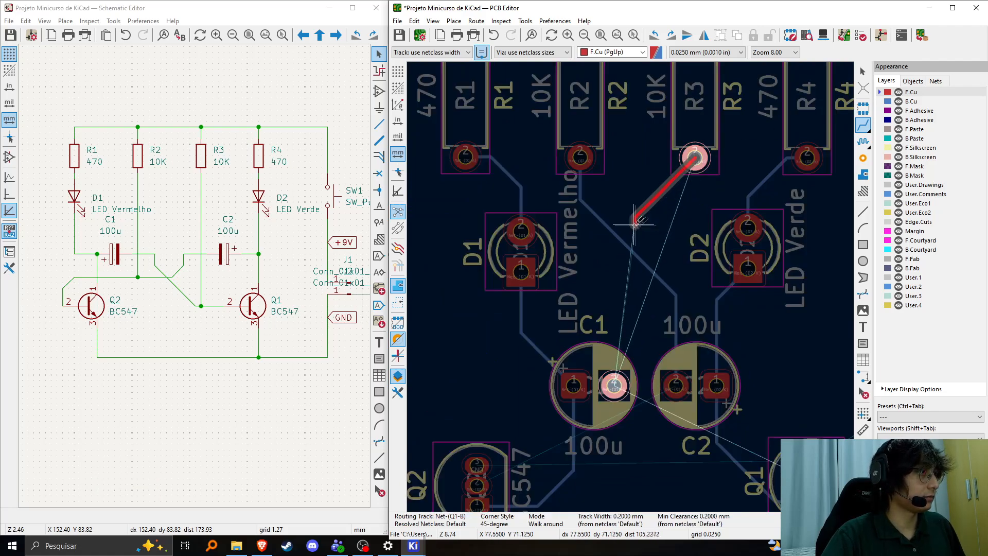
click(615, 385)
middle_drag(660, 279, 641, 306)
scroll(641, 307, up, 4)
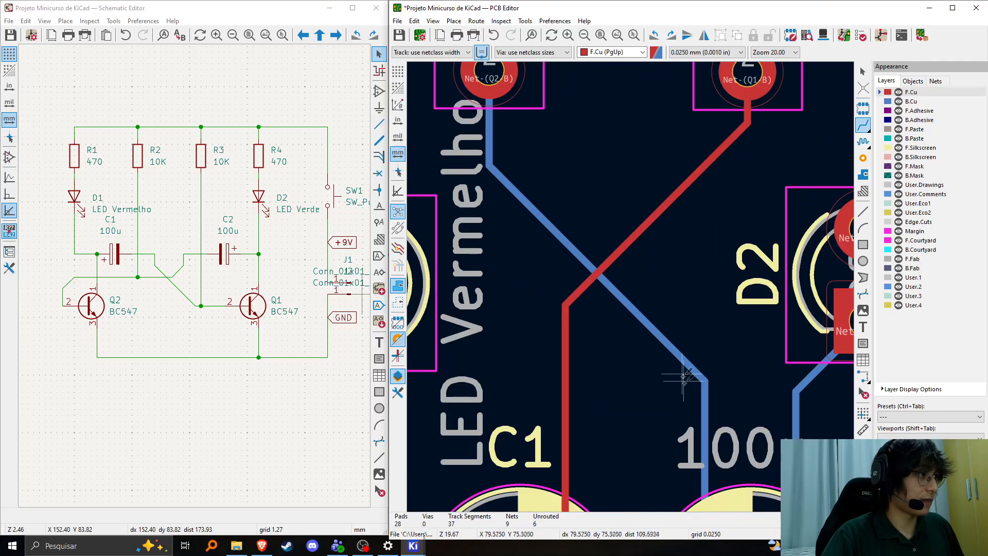
Make B.Cu the active layer and check the remaining unrouted connections around C1, C2, Q1 and Q2.
scroll(552, 343, down, 5)
middle_drag(648, 283, 600, 274)
scroll(601, 274, up, 2)
click(911, 101)
middle_drag(733, 361, 673, 276)
scroll(582, 325, up, 2)
middle_drag(582, 326, 626, 286)
scroll(622, 320, down, 2)
scroll(613, 223, up, 4)
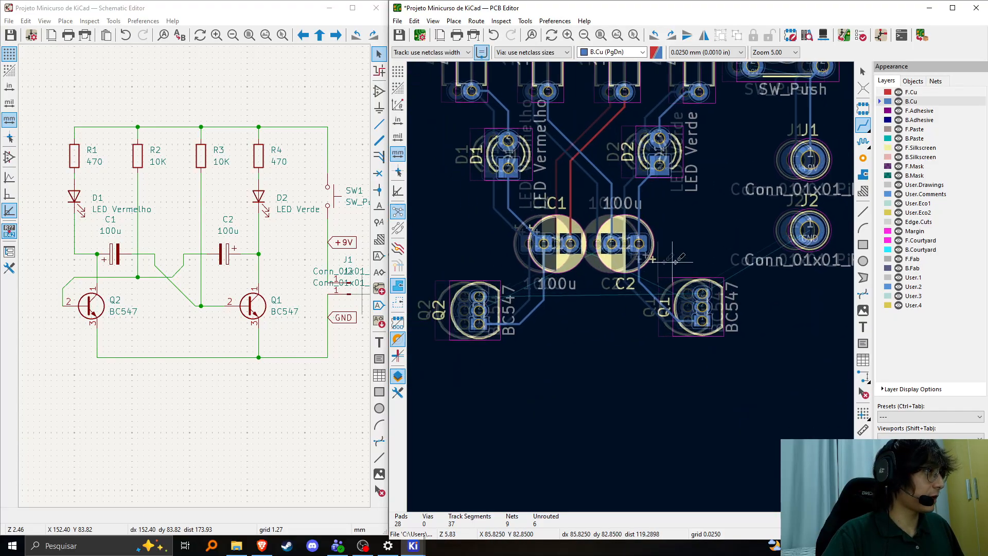
scroll(639, 282, down, 4)
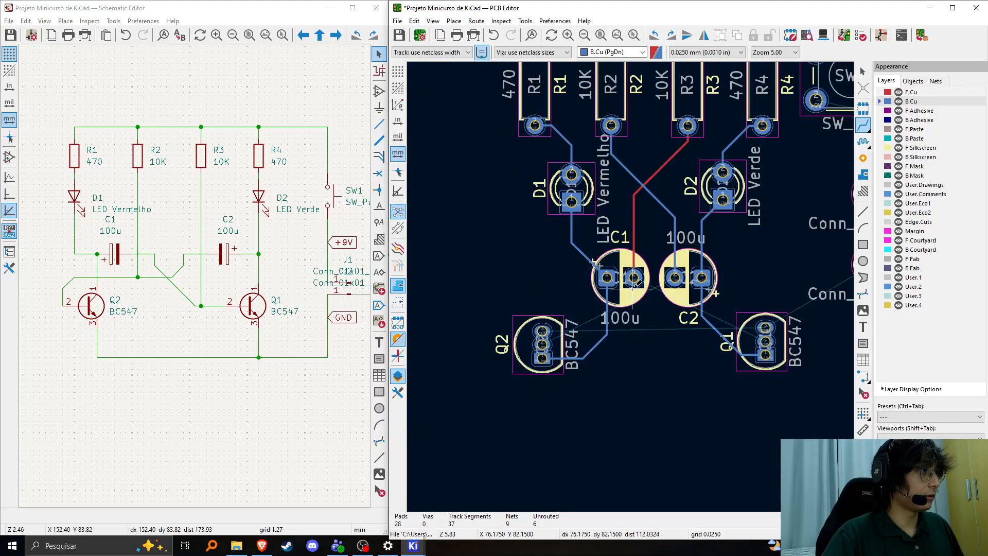
click(634, 278)
middle_drag(784, 391, 712, 356)
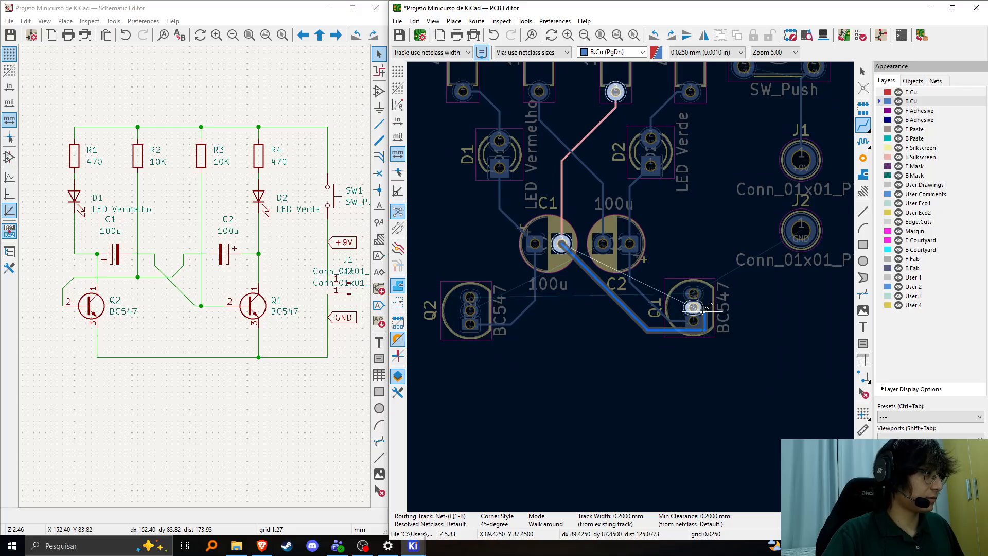
key(Escape)
Route an F.Cu track from C1 pad 2 to Q1 pad 2, using a 45° diagonal and a horizontal run.
click(910, 92)
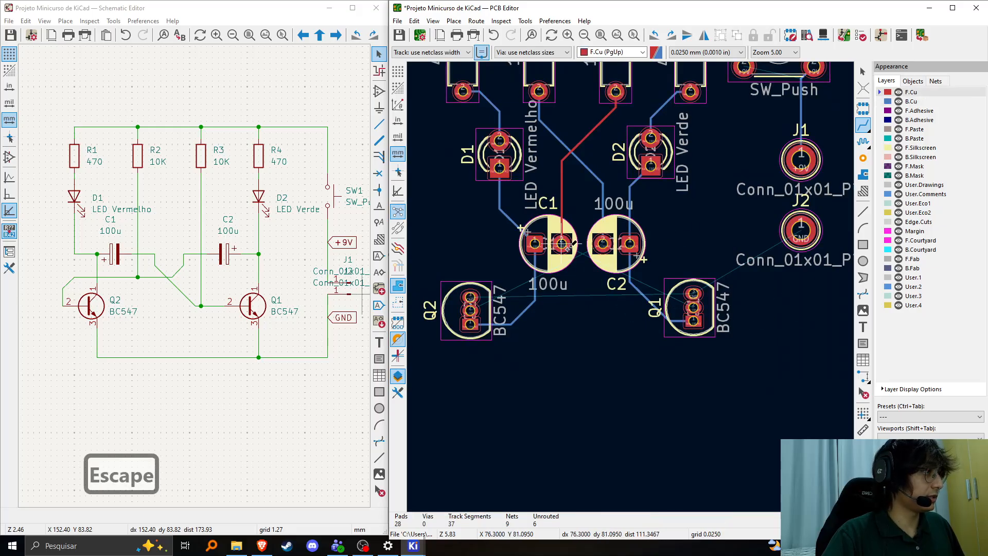
click(566, 246)
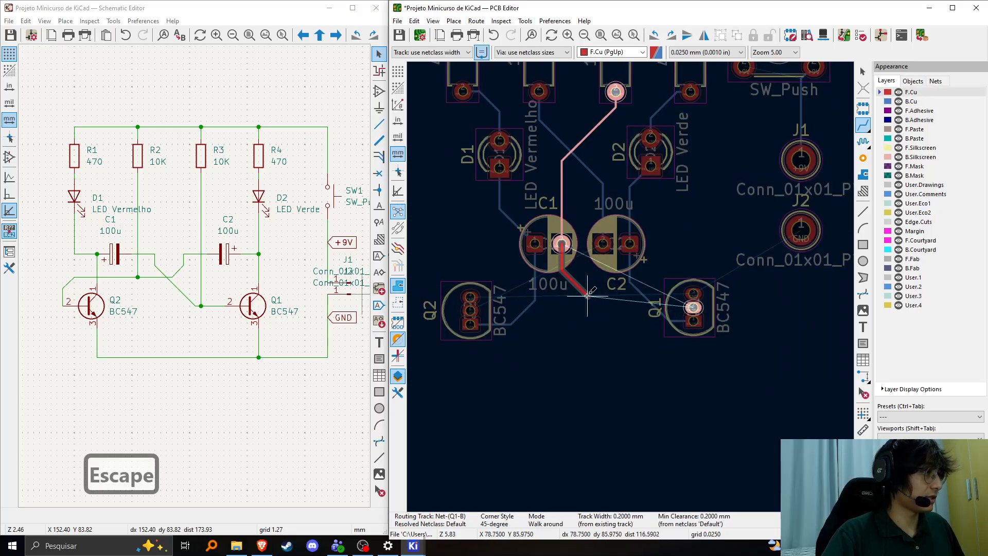
click(693, 307)
middle_drag(701, 254, 719, 283)
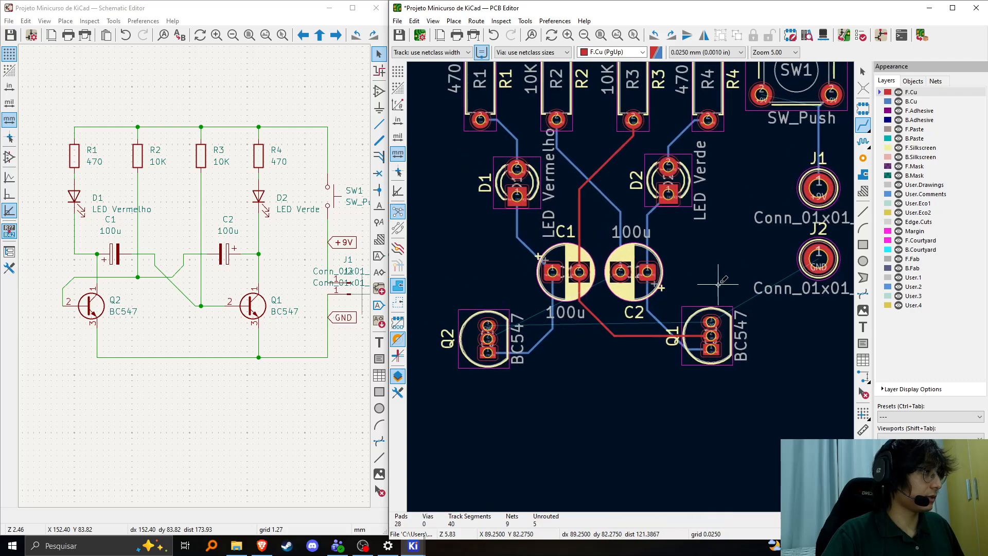
Make B.Cu the active layer for routing.
click(912, 101)
key(Escape)
click(911, 92)
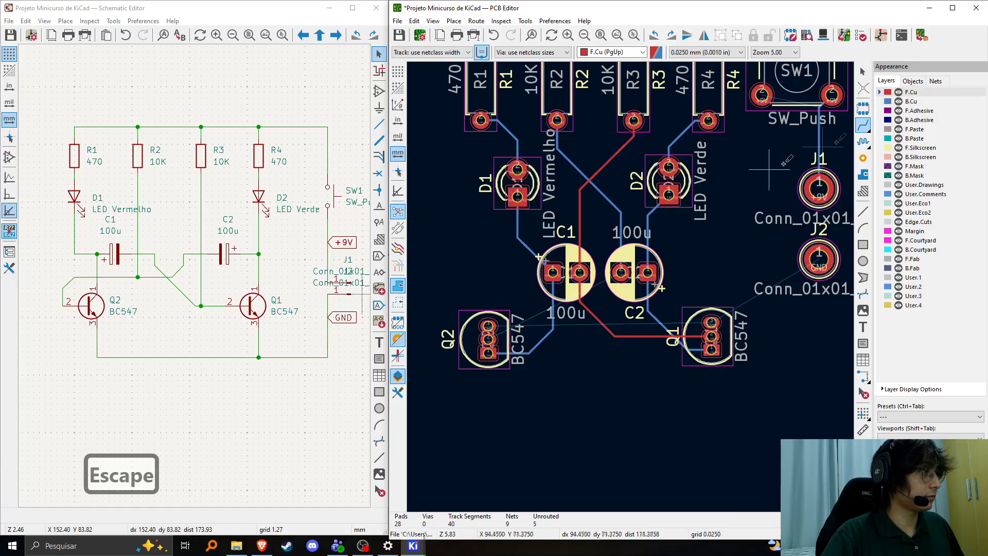
click(917, 103)
click(622, 272)
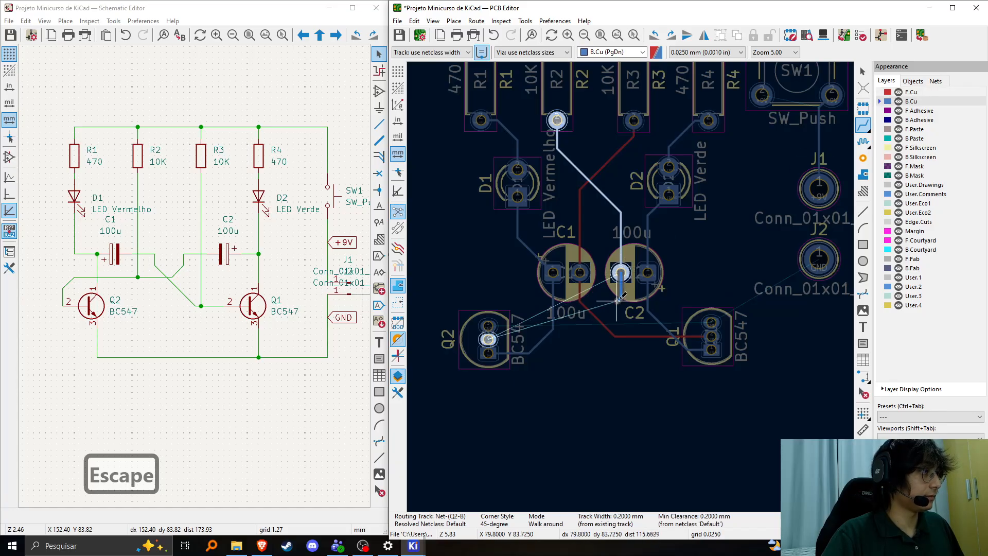
scroll(537, 352, up, 5)
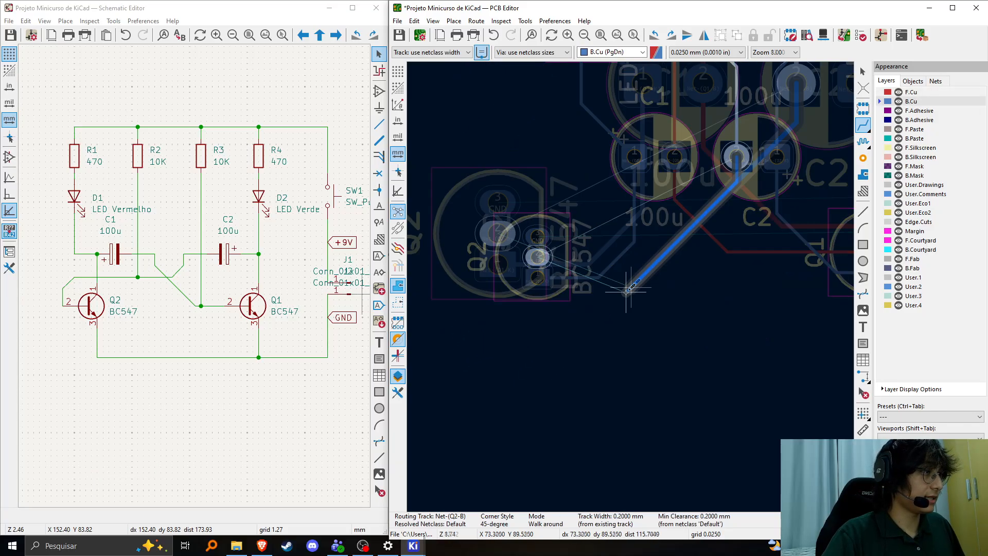
middle_drag(647, 365, 676, 343)
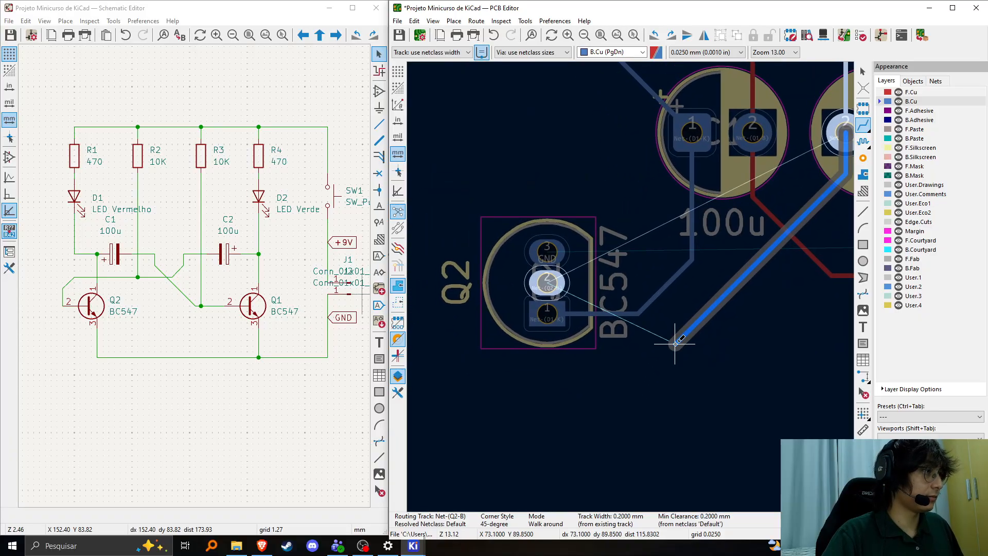
mouse_move(676, 344)
middle_down()
mouse_move(690, 299)
mouse_move(681, 351)
middle_up()
scroll(681, 352, down, 6)
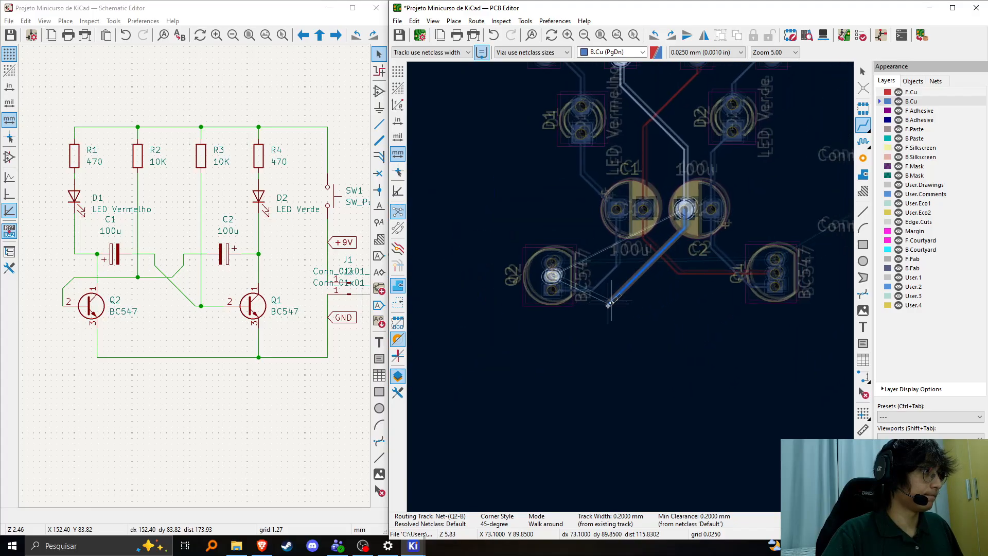
scroll(597, 245, up, 3)
key(Escape)
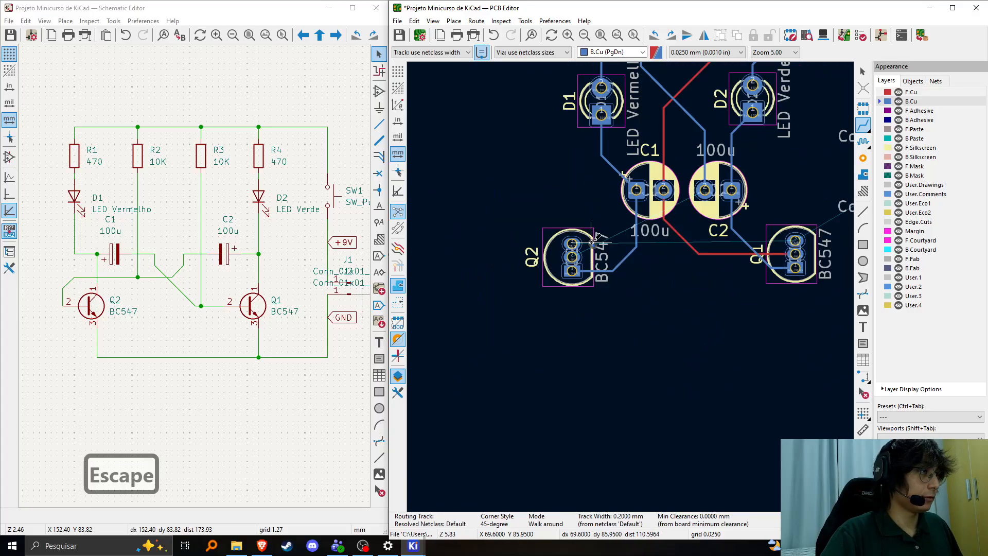
key(Escape)
key(Escape)
key(Escape)
Rotate transistor Q2 to 180° so its pads lie in a horizontal row, and shift it closer to C1.
click(587, 249)
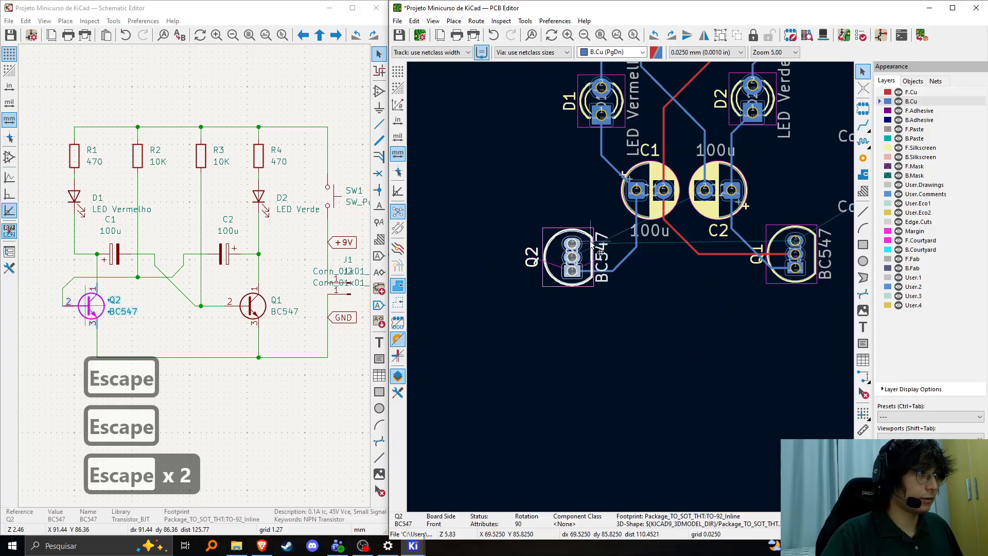
key(r)
drag(578, 291, 605, 260)
scroll(605, 259, up, 5)
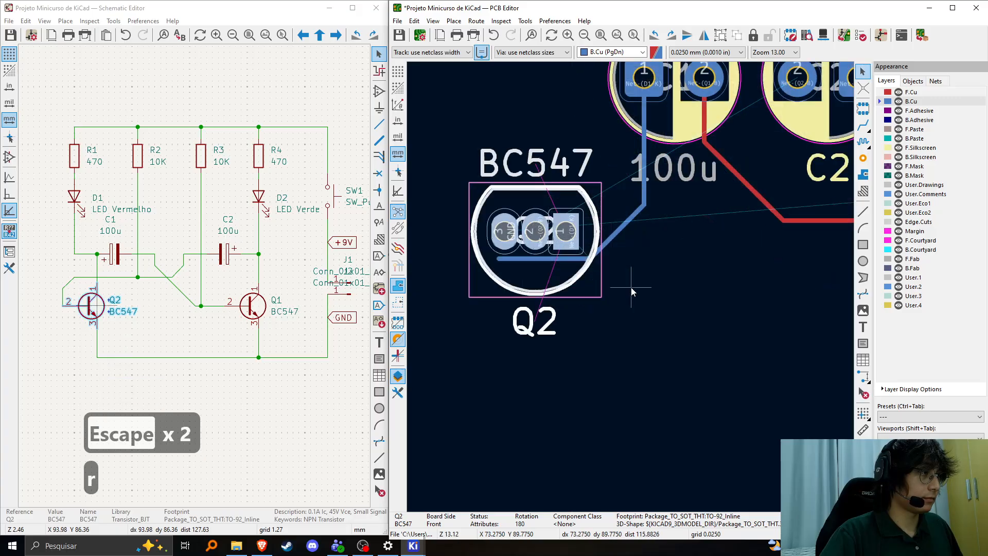
Delete the old horizontal and diagonal track segments that led to Q2 pad 1.
key(Delete)
click(624, 208)
key(Delete)
scroll(644, 288, down, 2)
click(617, 248)
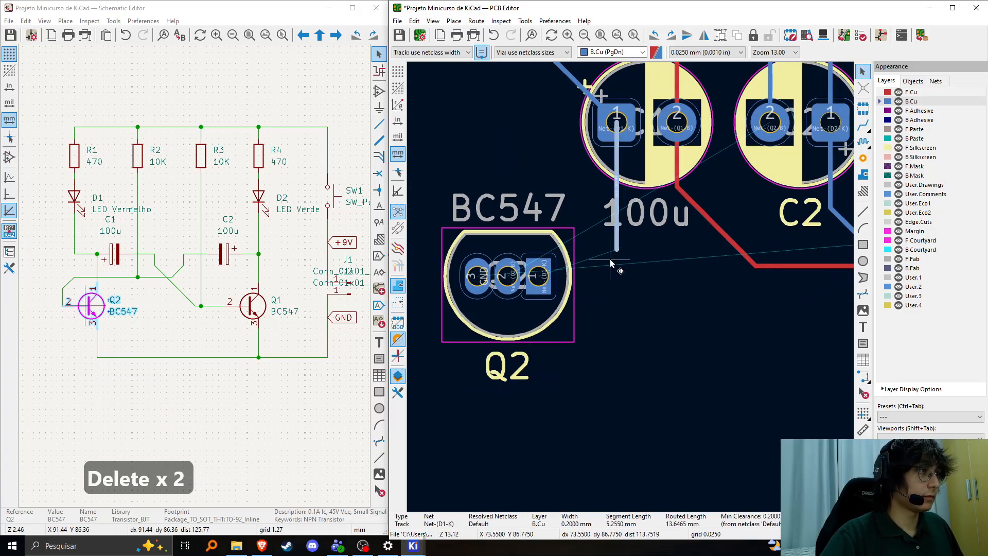
Route a B.Cu track from Q2 pad 2 to C2 pad 2, passing below Q2 pad 1.
click(863, 125)
scroll(596, 284, down, 4)
scroll(536, 282, up, 3)
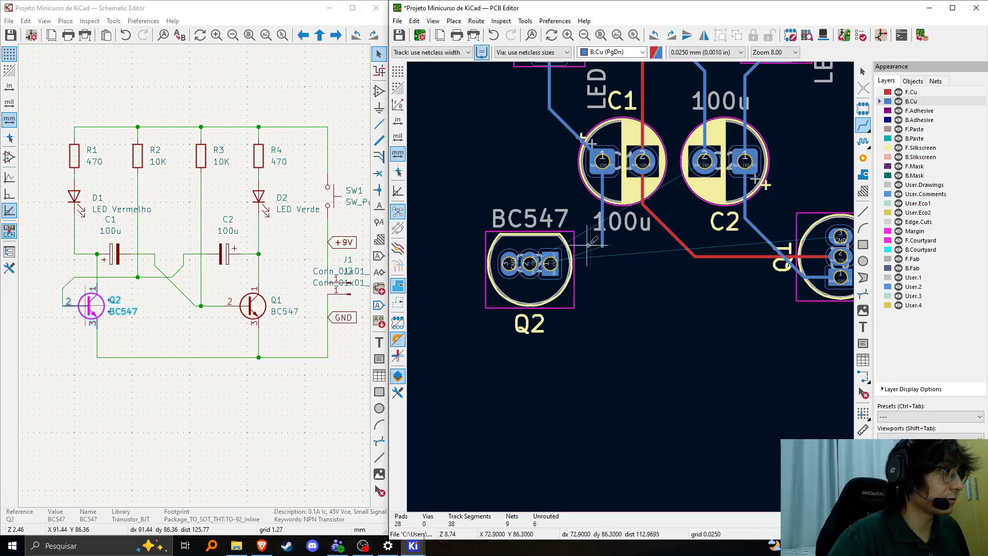
click(529, 264)
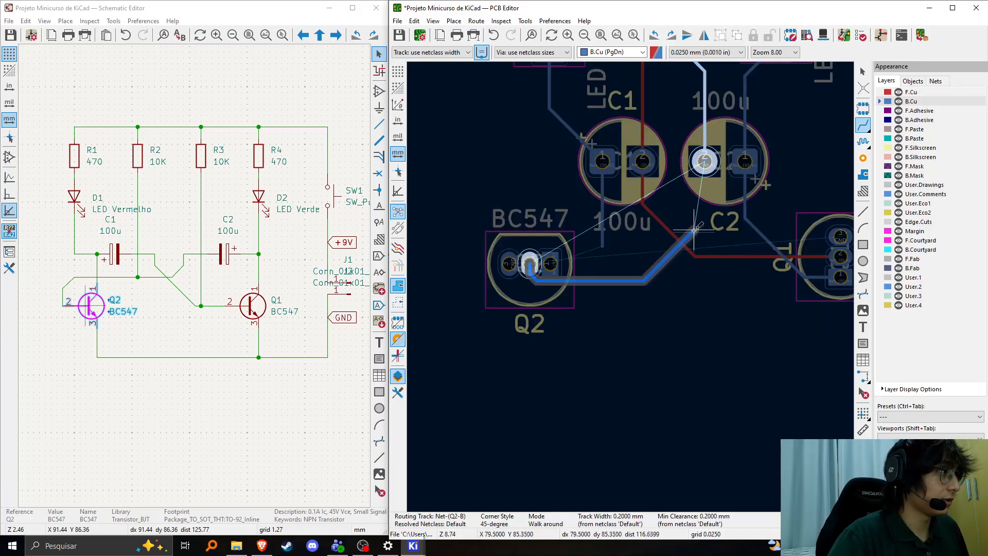
click(704, 164)
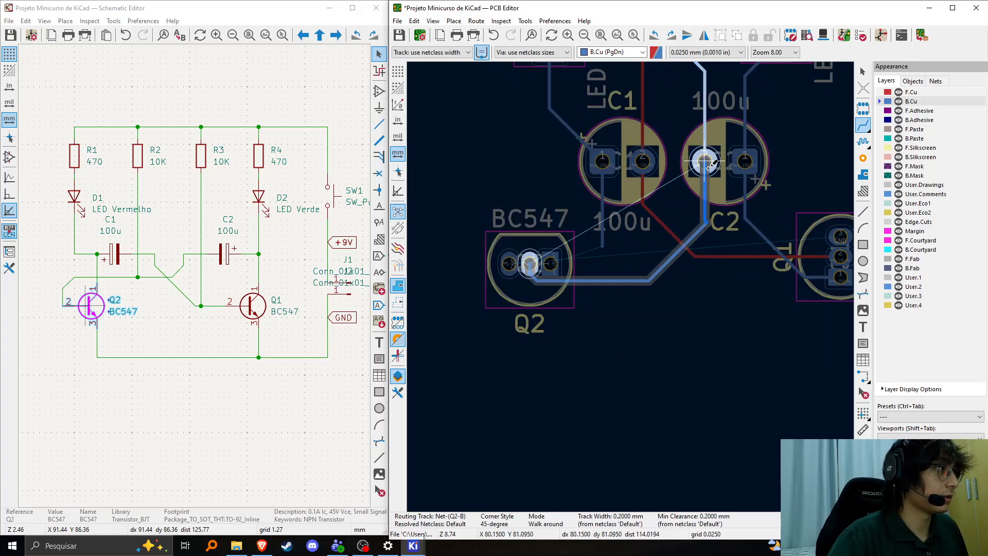
Clean up the bend of the Q2 to C2 track just below C2.
scroll(713, 206, up, 6)
key(Escape)
click(641, 263)
click(641, 263)
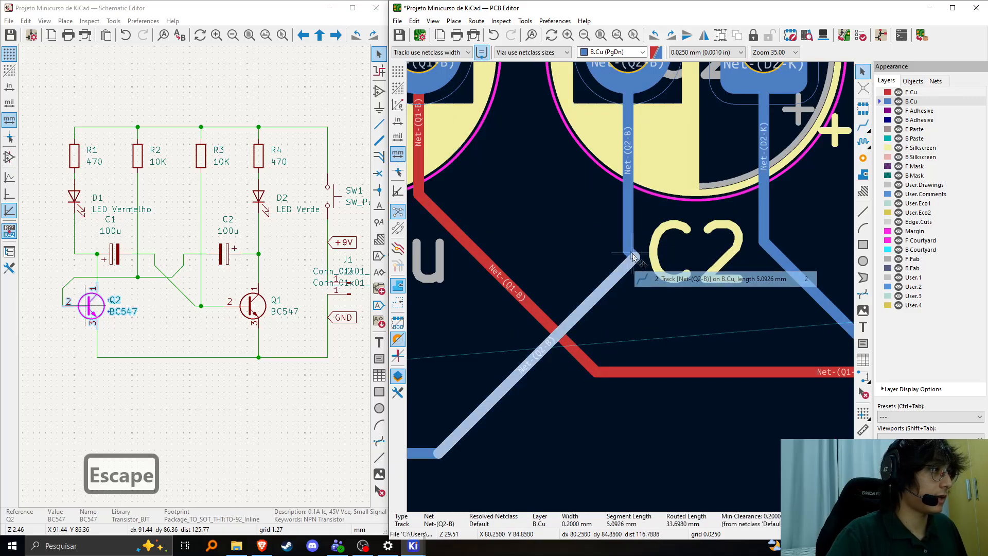
key(Delete)
scroll(620, 280, down, 5)
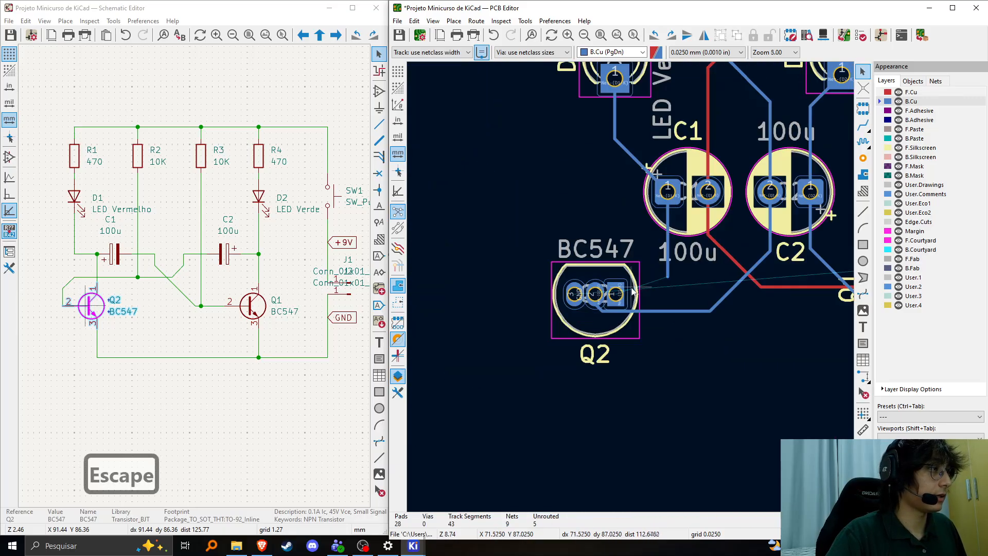
Move the horizontal run of the Q2 to C2 track lower and reshape its diagonal exit from Q2 pad 2.
scroll(620, 281, up, 2)
drag(641, 324, 643, 342)
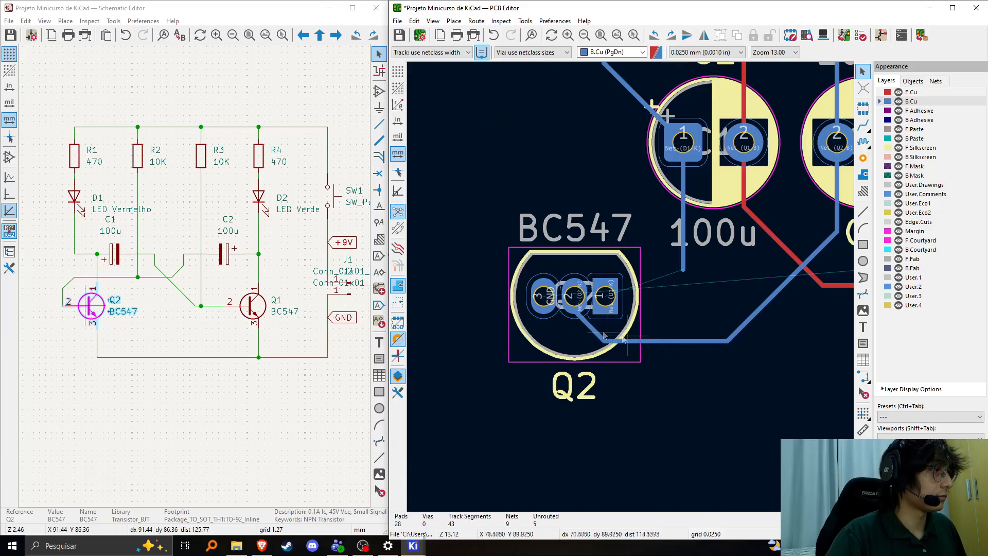
double_click(585, 338)
key(Escape)
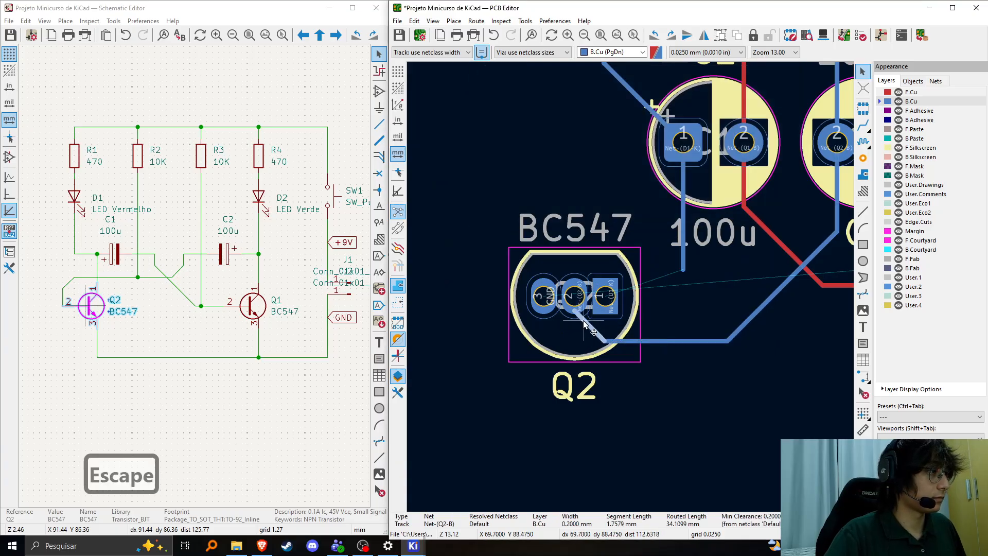
key(Escape)
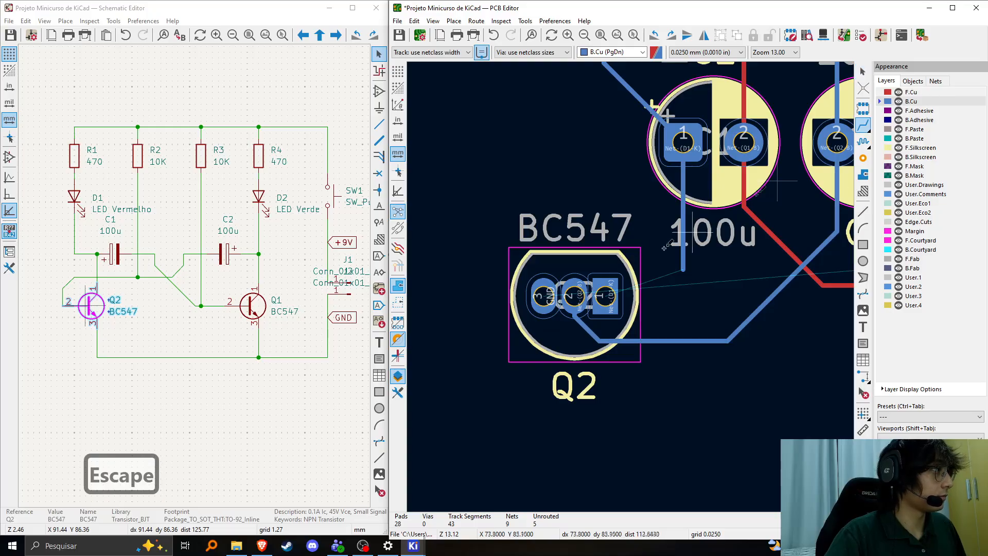
Route a B.Cu track between Q2 pad 1 and C1 pad 1, and delete the leftover vertical segment below C1.
scroll(690, 250, down, 2)
click(635, 281)
click(688, 176)
key(Escape)
scroll(689, 206, up, 6)
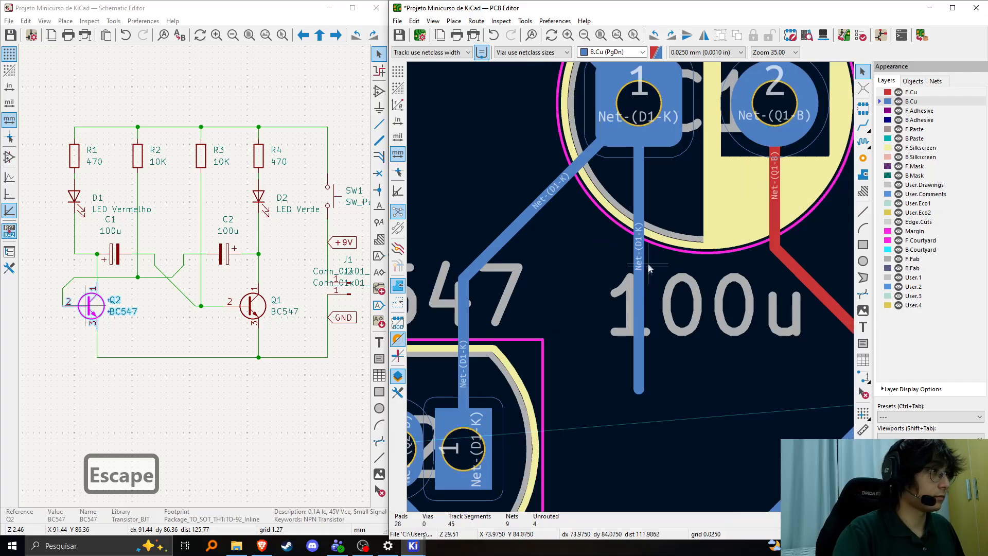
key(Delete)
scroll(642, 260, down, 6)
key(Escape)
Shift the diagonals of the Q2 to C1 and D1 to C1 tracks so both meet C1 pad 1 with vertical runs.
drag(613, 270, 626, 279)
double_click(605, 207)
click(777, 218)
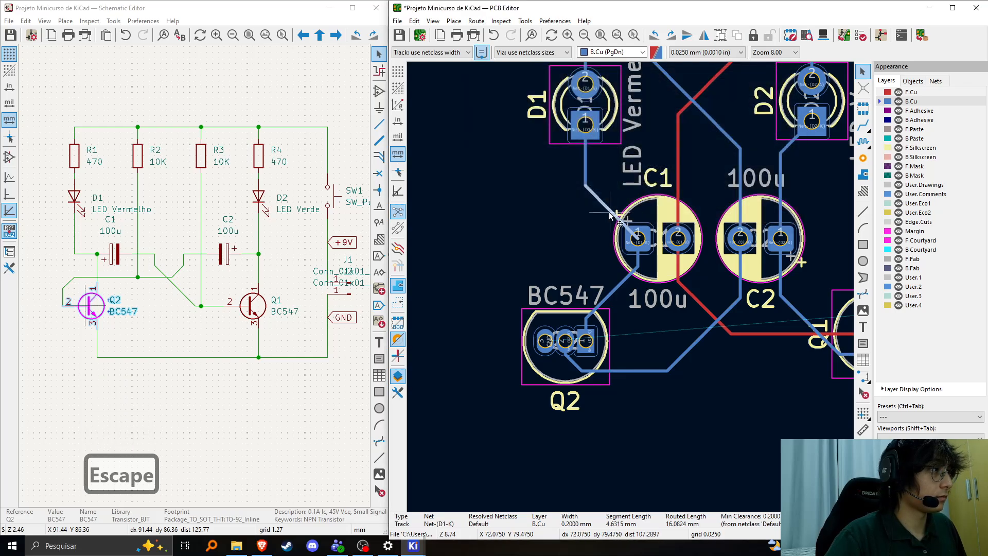
drag(602, 204, 622, 196)
Route a B.Cu track from Q1 pad 3 to the GND pad of J2 with a 45° diagonal.
scroll(602, 230, down, 4)
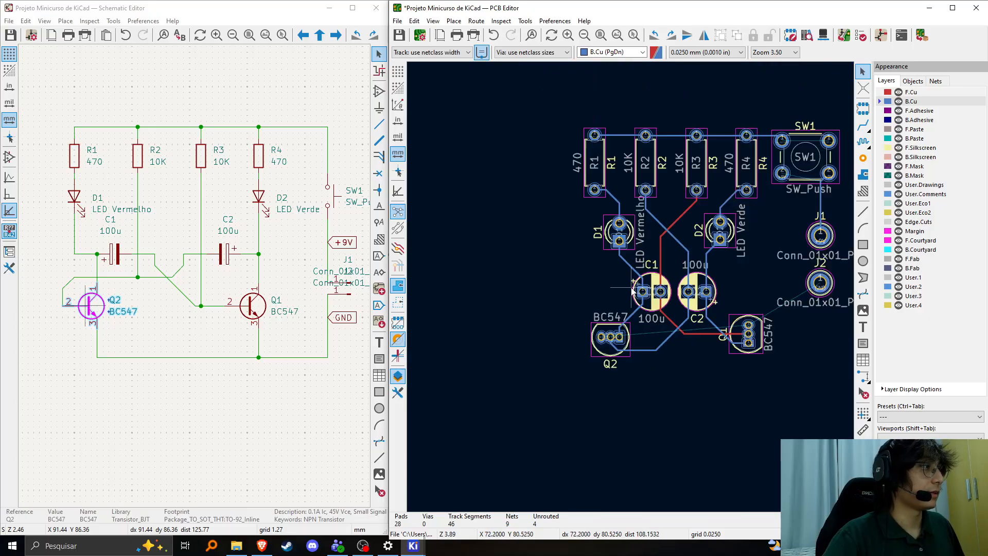
scroll(633, 292, up, 2)
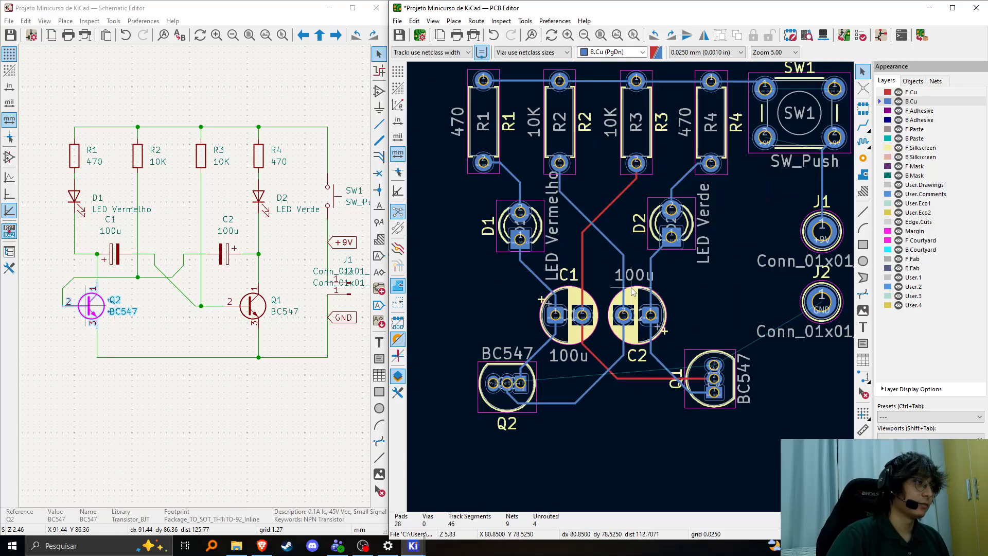
middle_drag(653, 386, 568, 371)
middle_drag(639, 359, 656, 298)
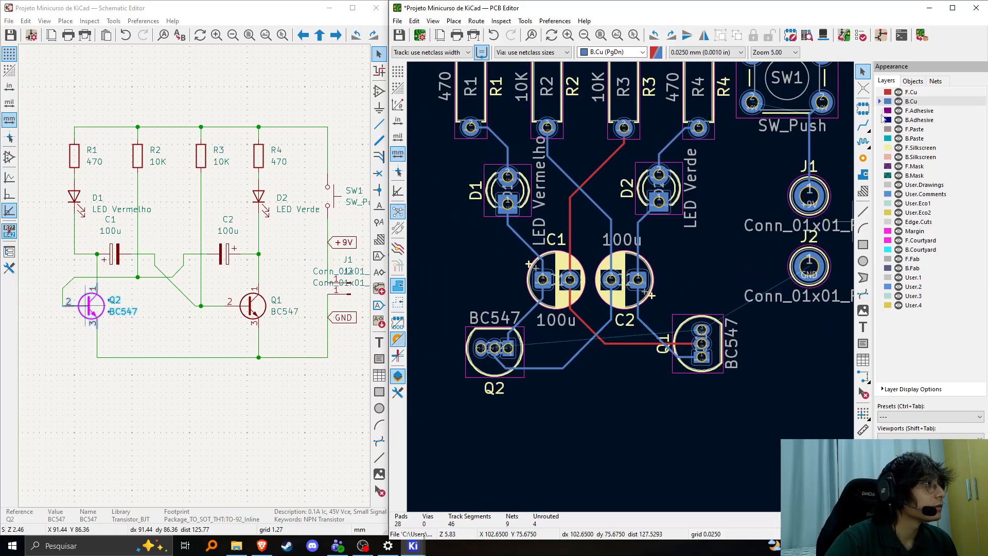
click(860, 125)
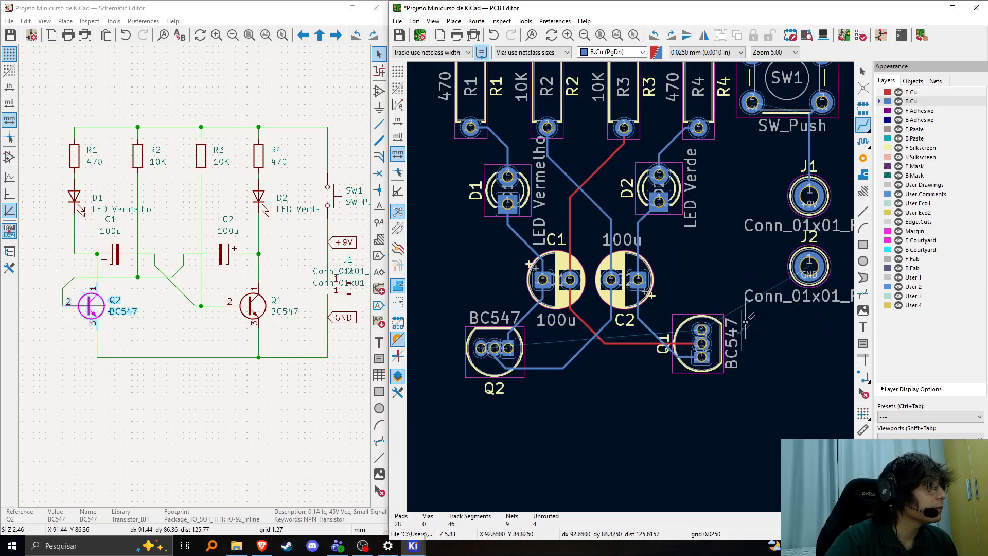
click(703, 327)
key(Escape)
middle_drag(677, 180, 656, 239)
scroll(652, 243, up, 4)
scroll(636, 284, down, 8)
scroll(646, 337, up, 4)
middle_drag(628, 282, 632, 342)
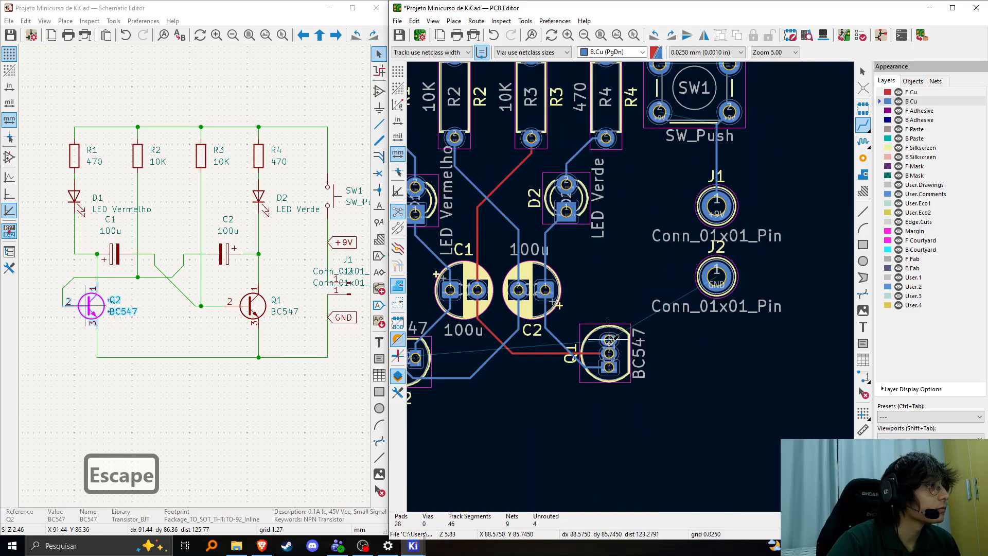
click(610, 340)
click(715, 277)
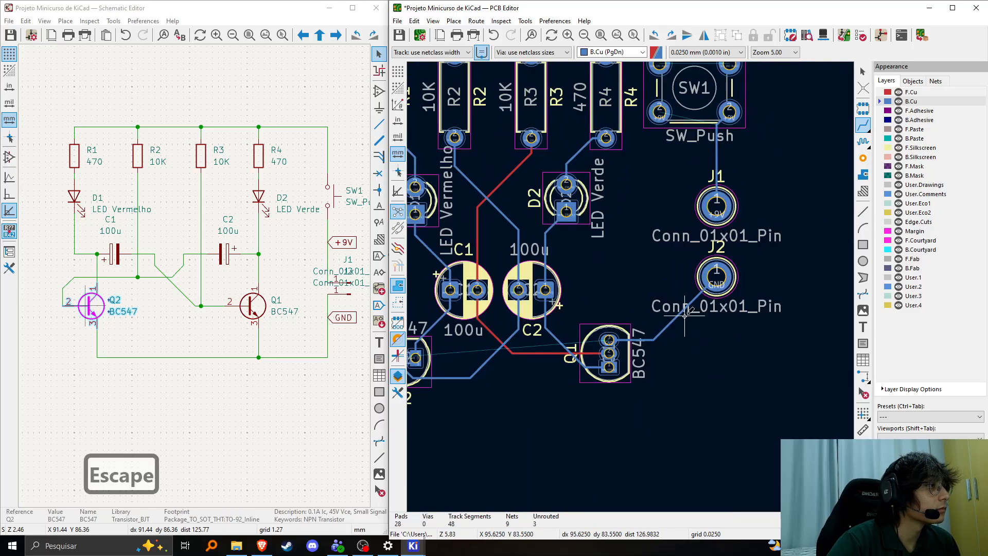
key(Escape)
Shift the diagonal of the Q1 to J2 track so it meets the J2 pad with a vertical run.
double_click(678, 319)
key(Escape)
drag(679, 316, 696, 323)
Compare the board with the schematic and check the remaining unrouted connections around Q1, Q2 and SW1.
middle_drag(319, 394, 298, 398)
middle_drag(574, 369, 657, 427)
scroll(658, 430, down, 2)
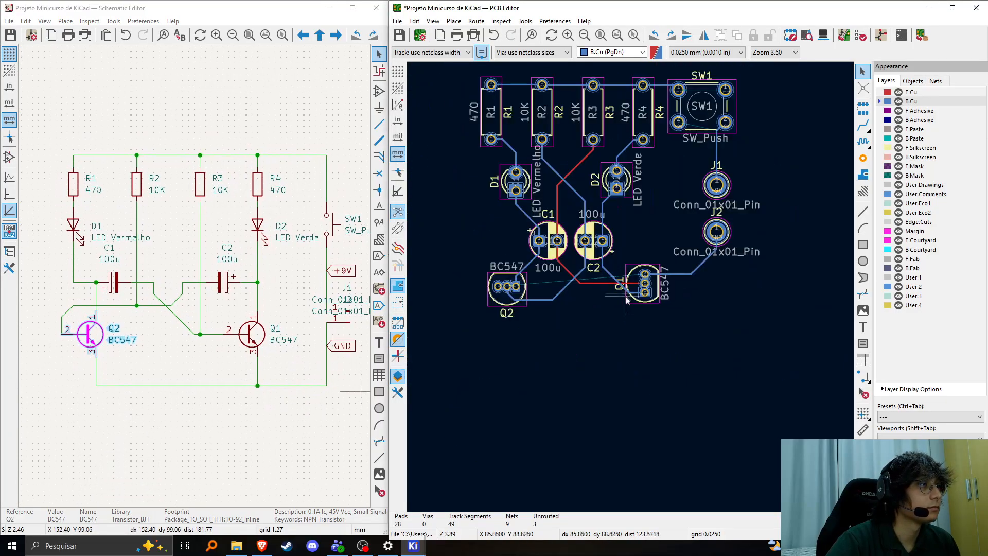
click(501, 303)
click(561, 346)
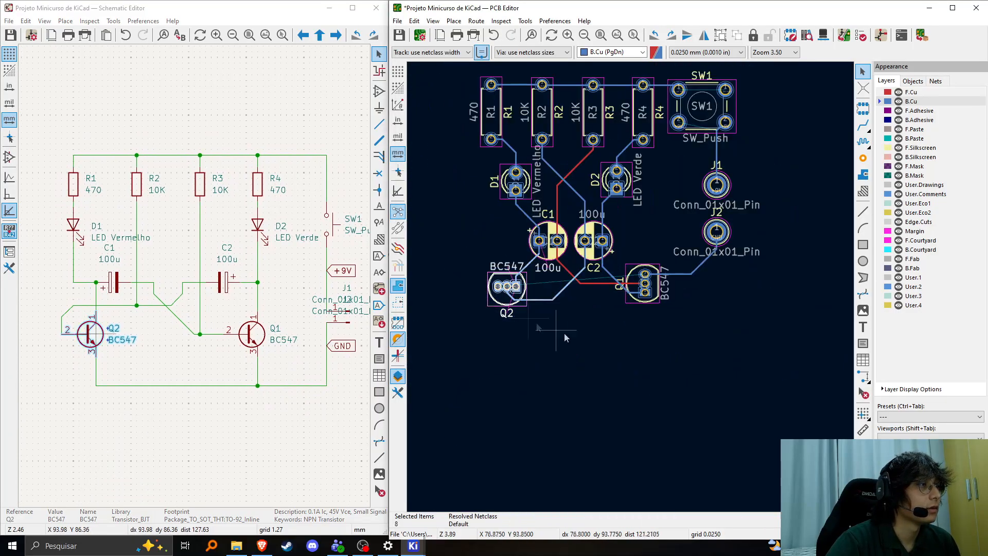
middle_drag(662, 227, 663, 278)
scroll(744, 173, up, 5)
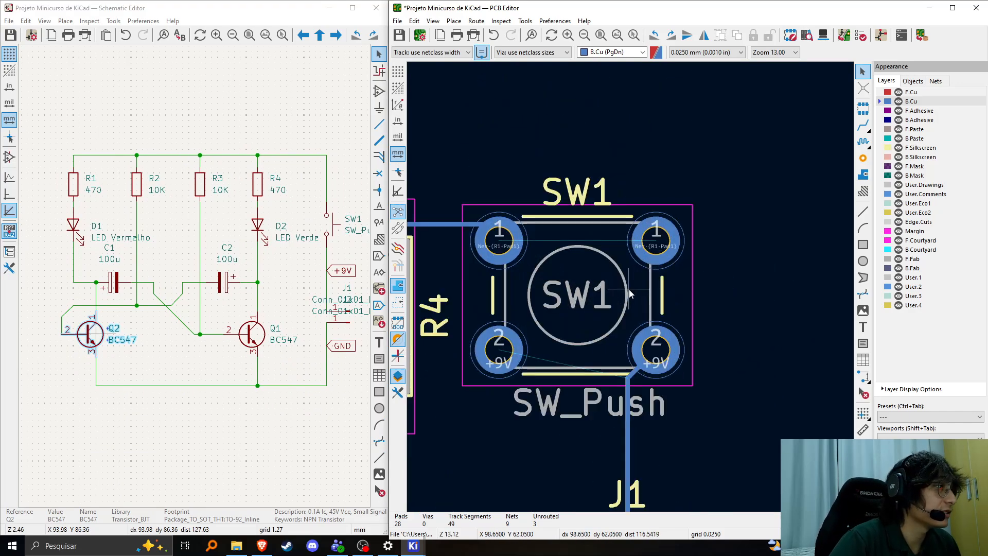
scroll(608, 340, down, 8)
scroll(700, 257, up, 5)
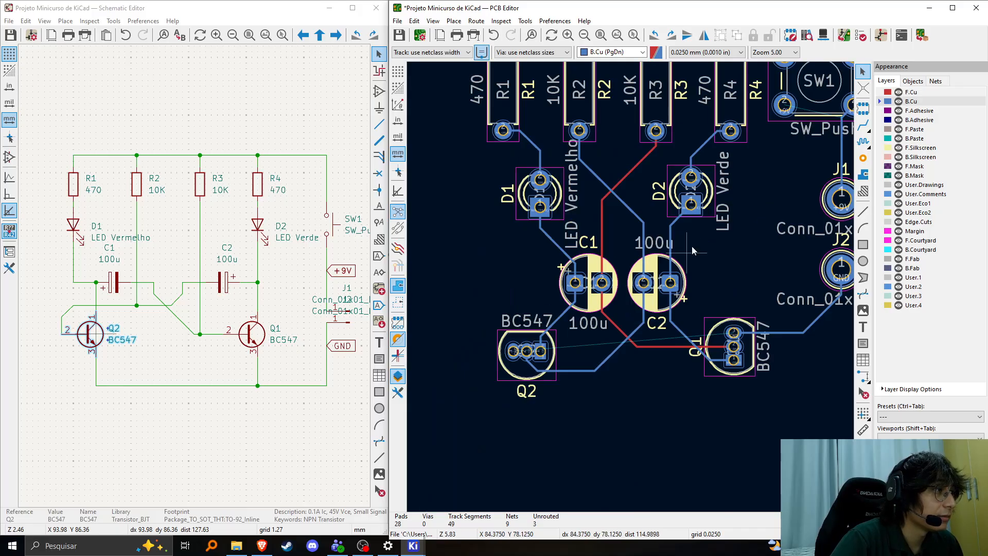
scroll(631, 287, down, 5)
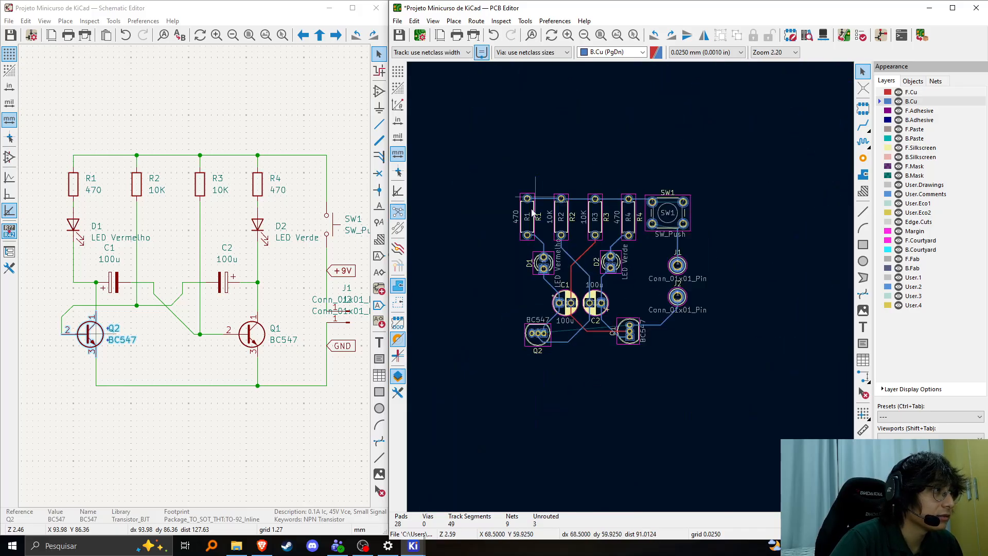
scroll(634, 301, up, 5)
scroll(636, 305, down, 4)
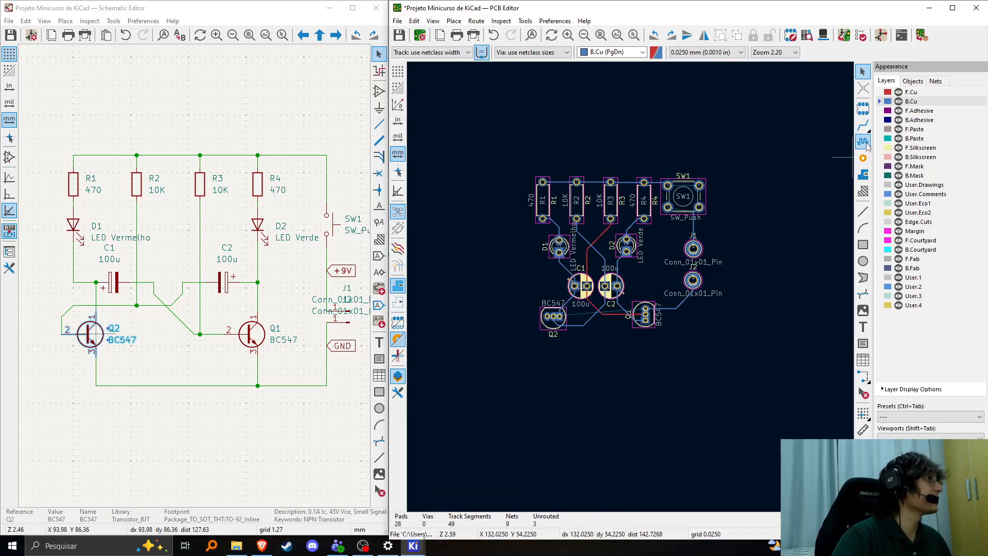
Set Margin as the active layer for drawing a graphic rectangle.
drag(733, 332, 769, 386)
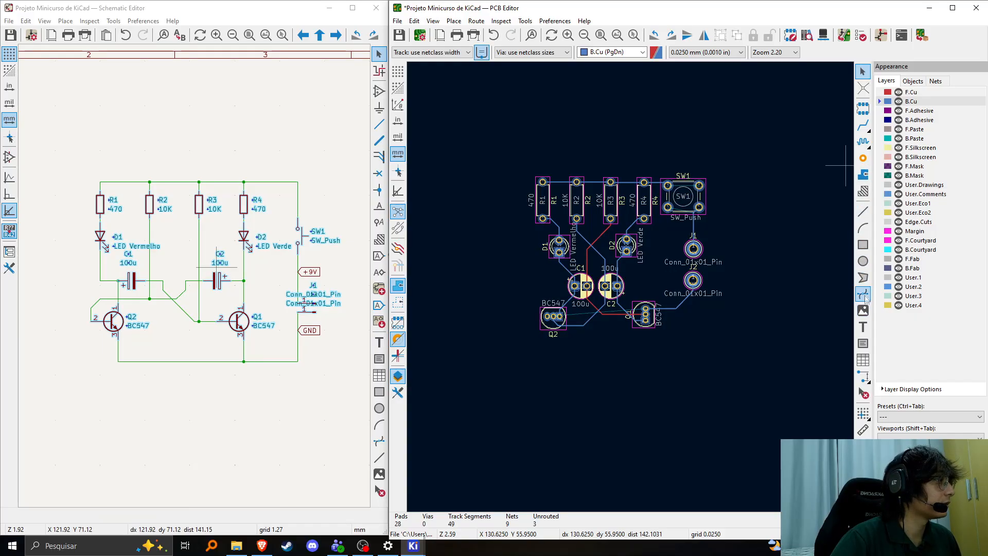
click(863, 245)
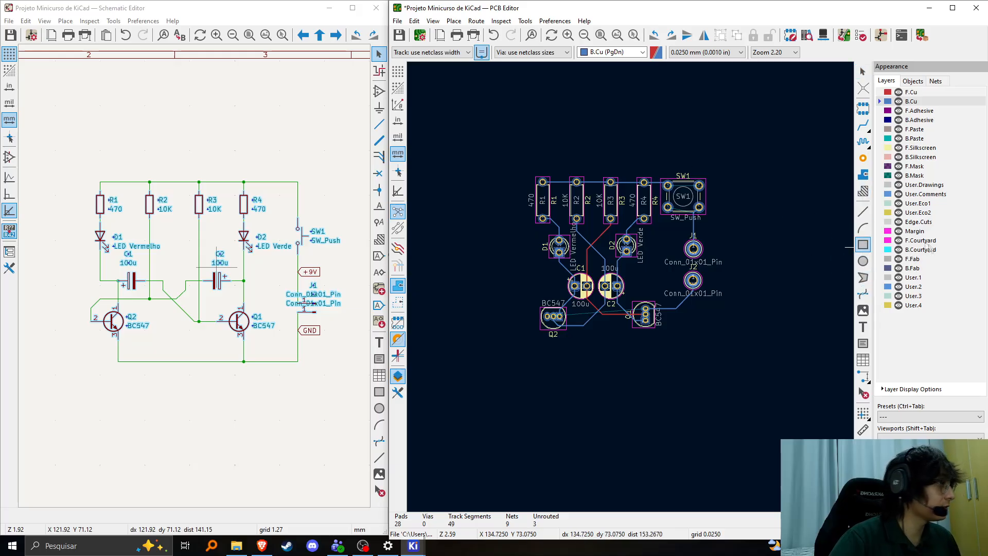
click(915, 231)
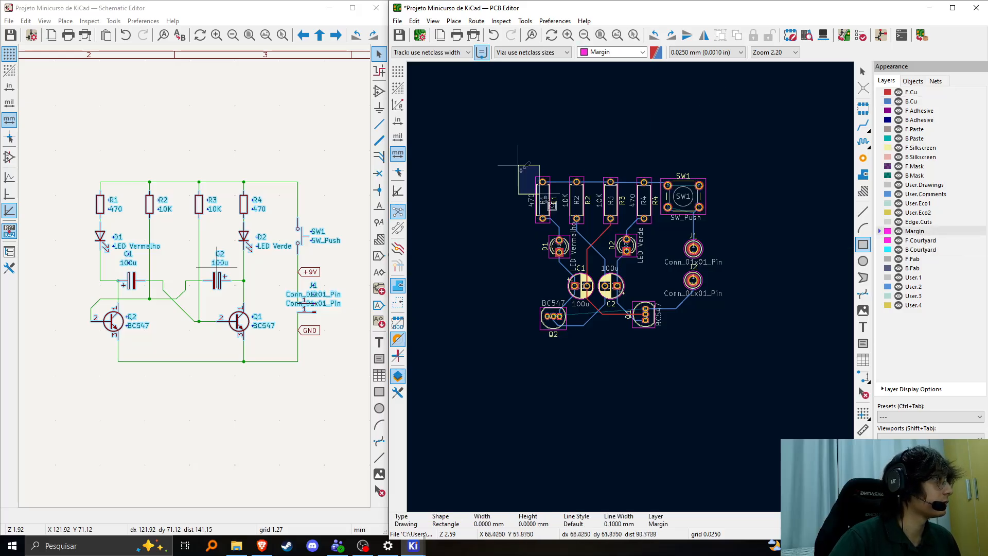
click(518, 165)
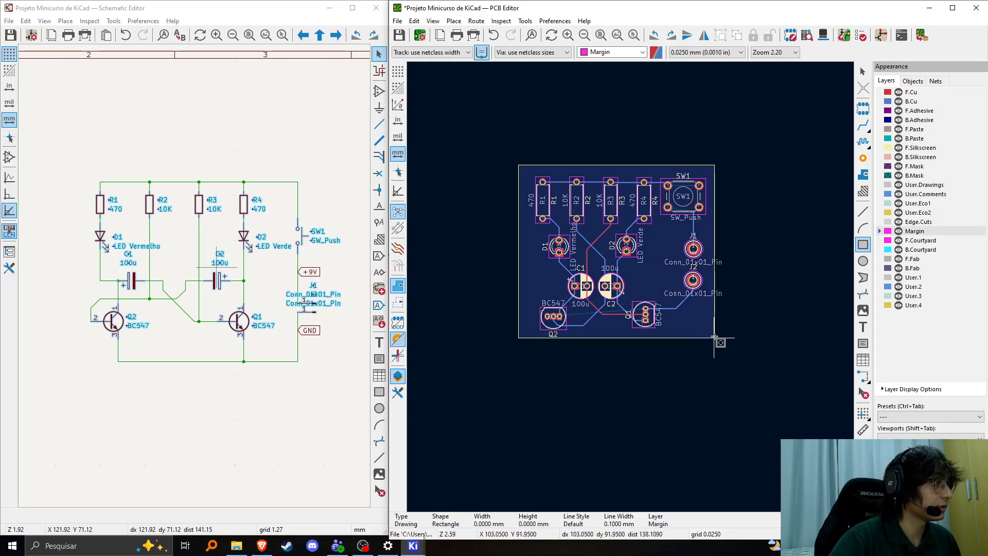
key(Escape)
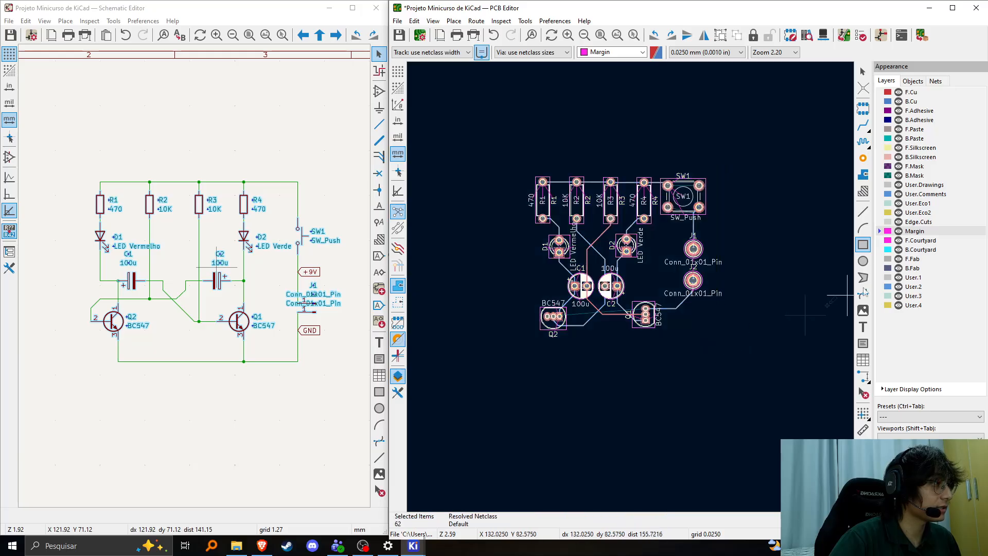
drag(788, 269, 756, 310)
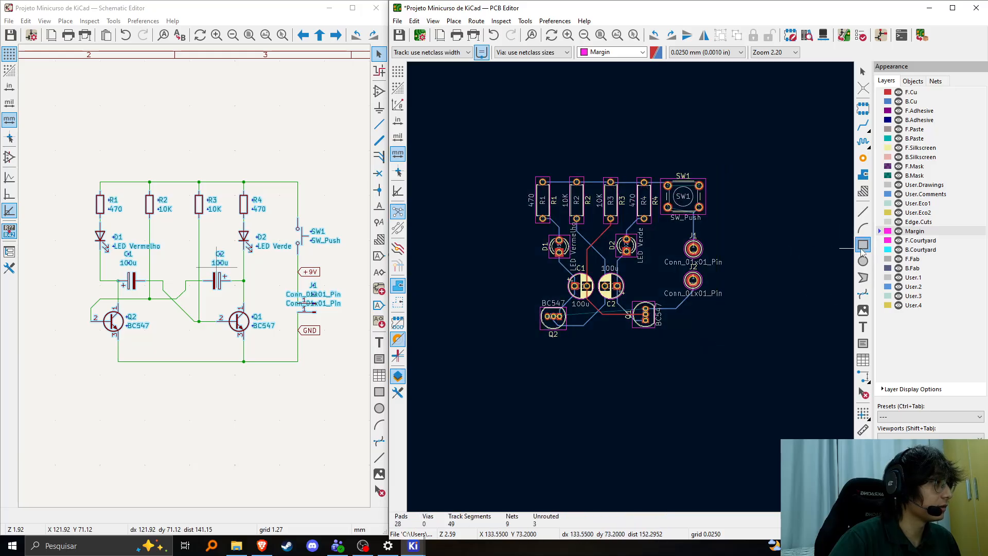
click(526, 165)
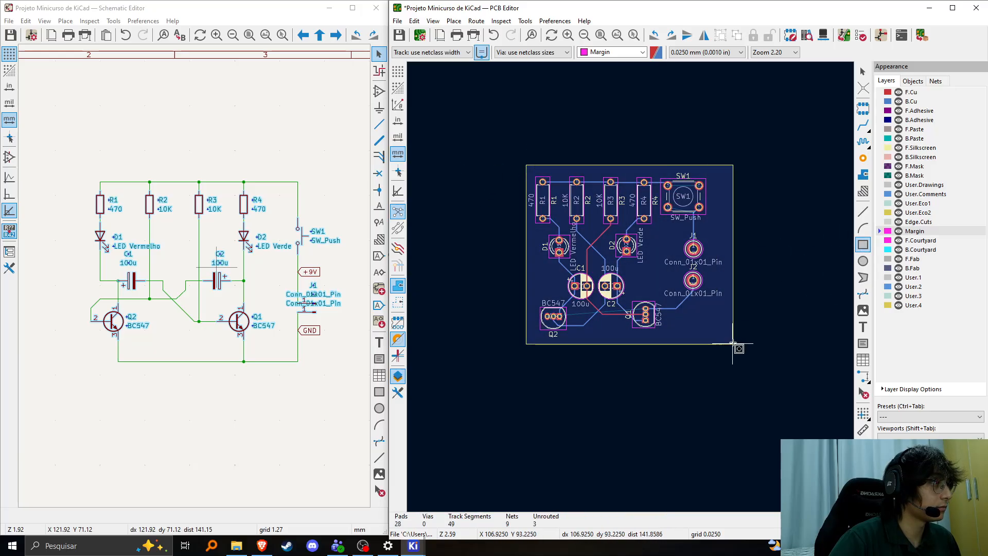
key(Escape)
click(777, 312)
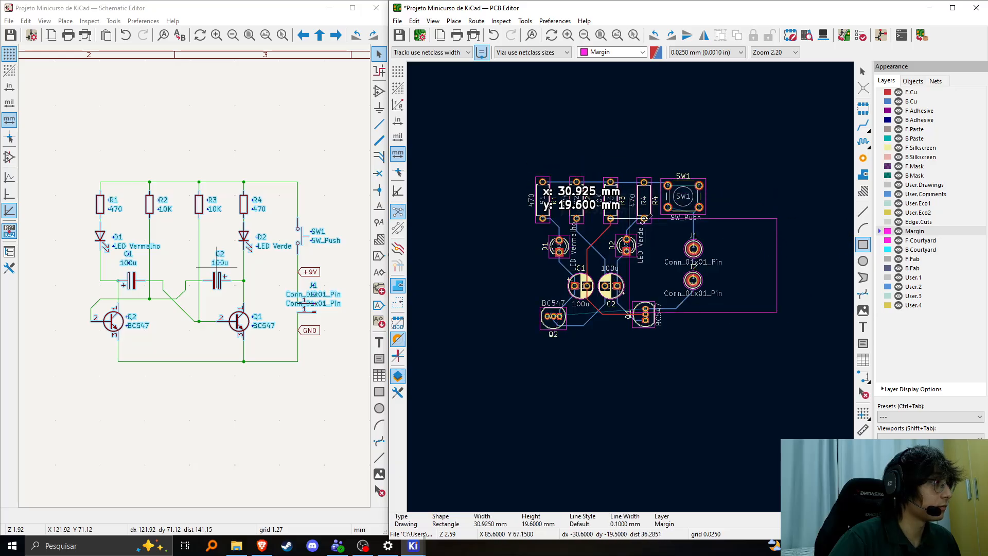
key(Escape)
Draw a rectangle about 41.9 by 36.6 mm around all the components on the Margin layer.
click(518, 164)
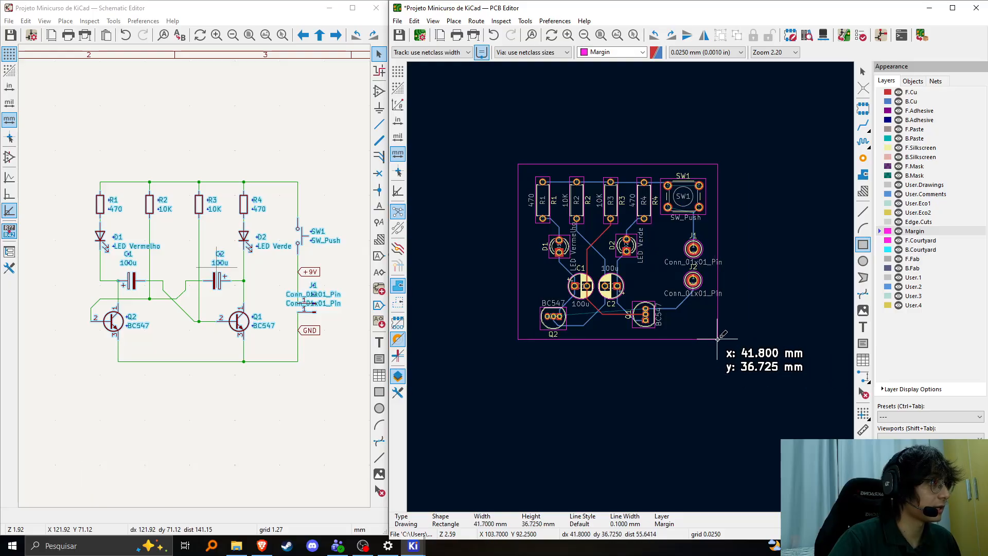
scroll(718, 339, up, 2)
scroll(632, 287, down, 2)
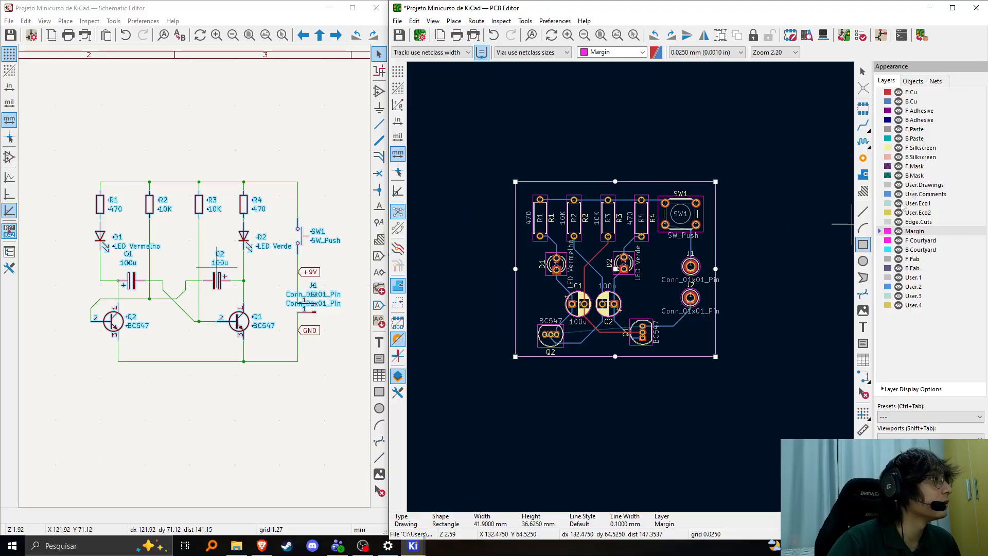
Make Edge.Cuts the active layer and change the surrounding rectangle's layer to Edge.Cuts.
click(928, 223)
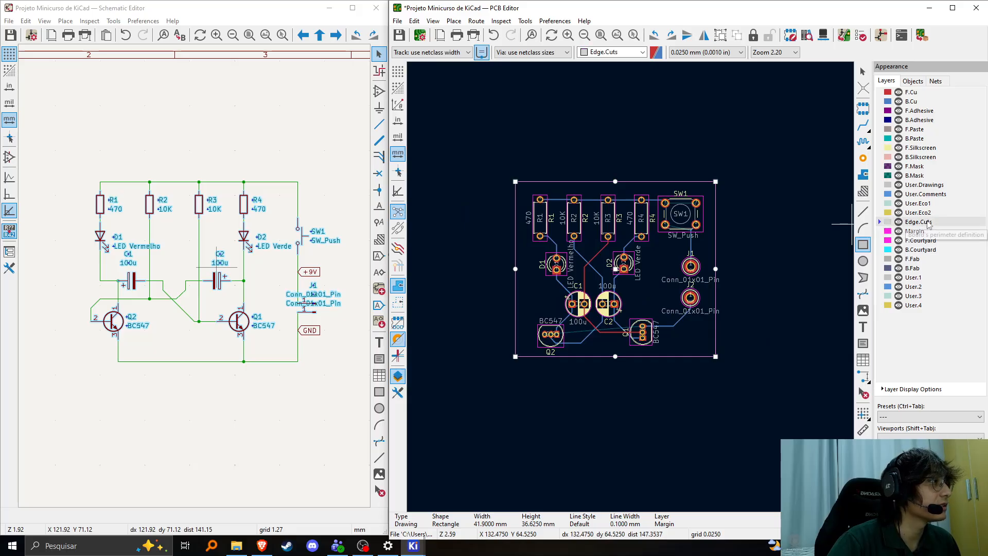
click(785, 294)
scroll(772, 300, up, 5)
key(Escape)
middle_drag(575, 285, 721, 281)
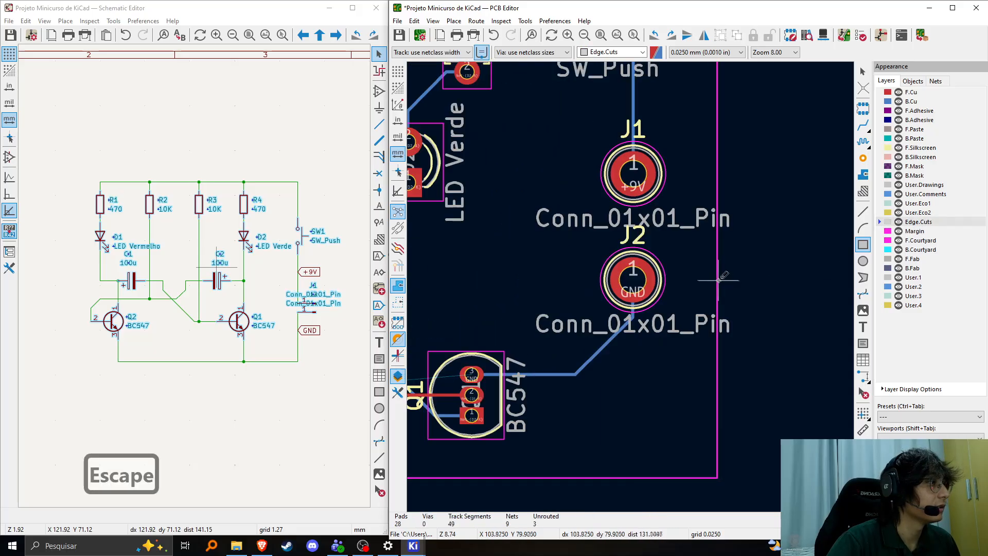
key(Escape)
double_click(717, 277)
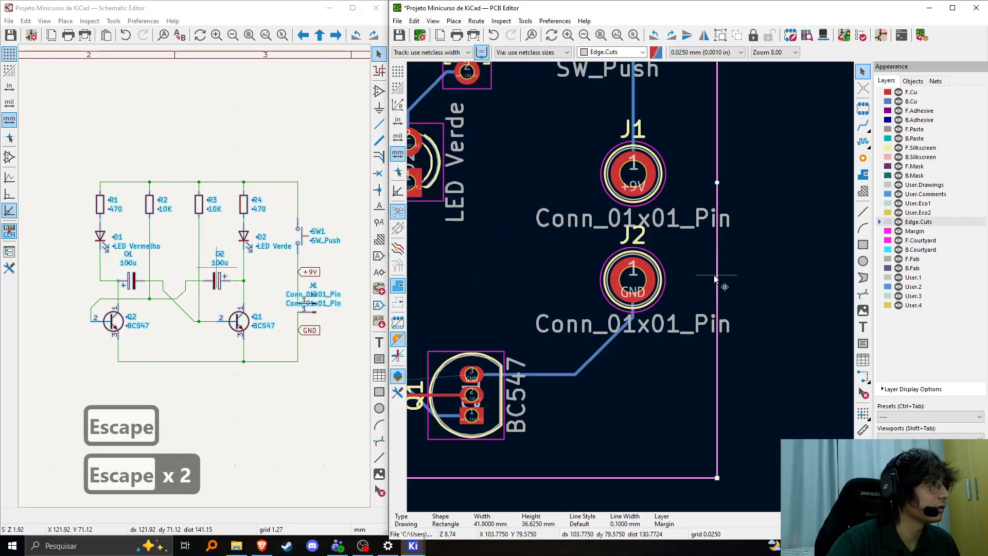
click(481, 206)
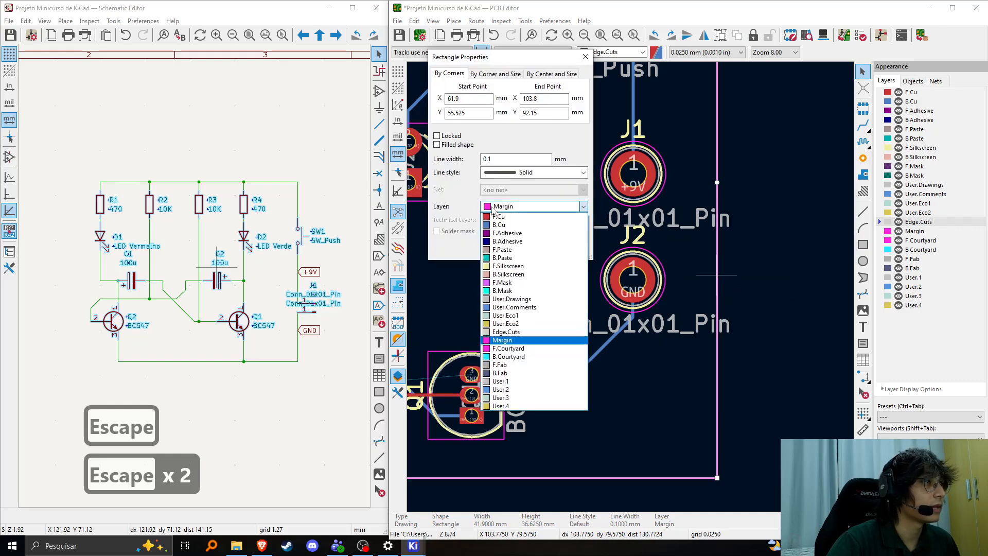
click(520, 335)
click(526, 251)
Pull the left, top and right edges of the board outline inward to about 39.9 by 35.7 mm.
scroll(528, 188, down, 4)
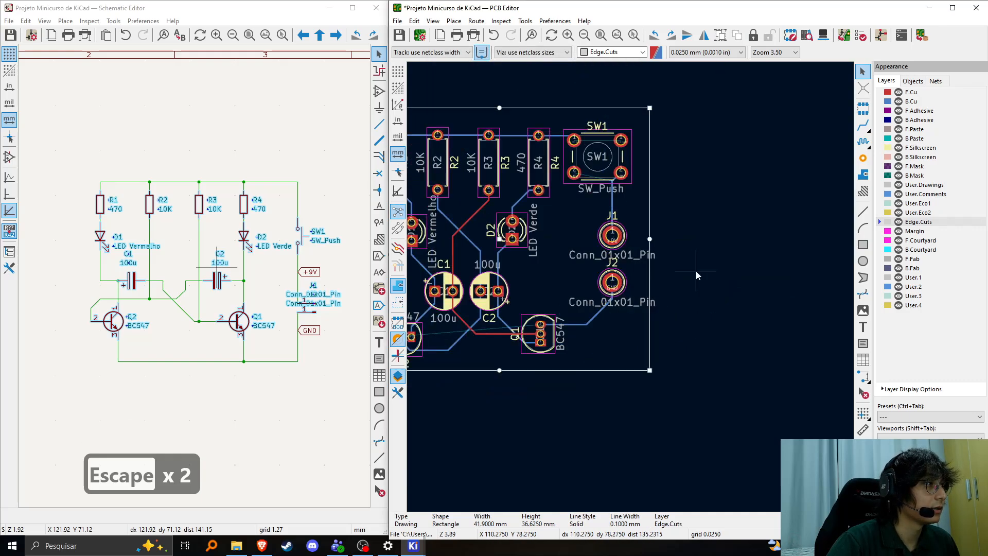
click(452, 269)
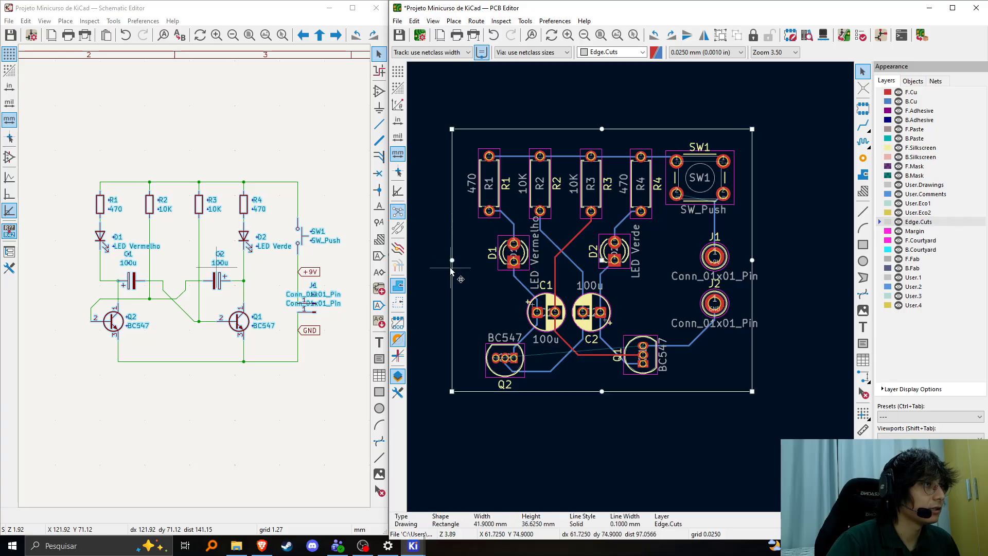
drag(454, 264, 463, 264)
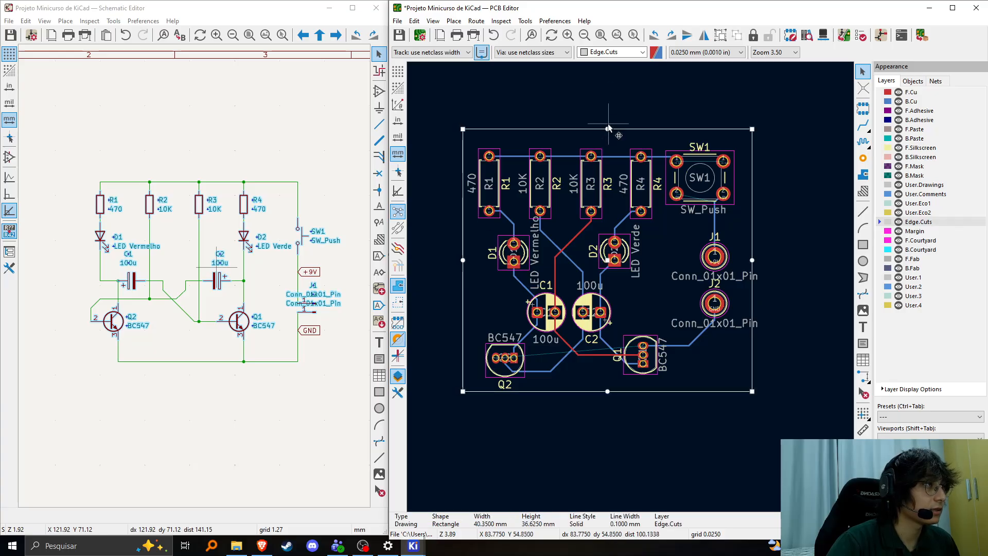
drag(608, 130, 608, 136)
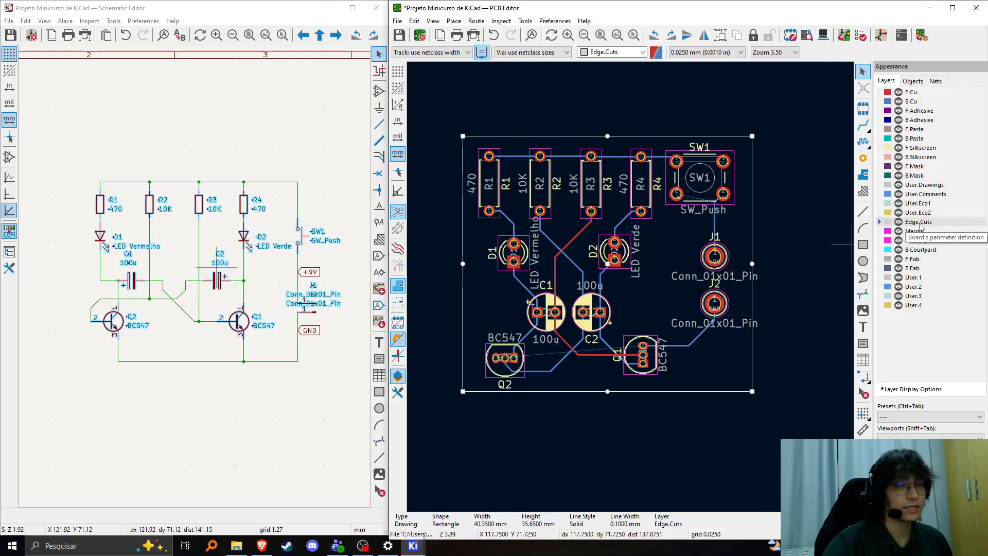
drag(756, 268, 749, 272)
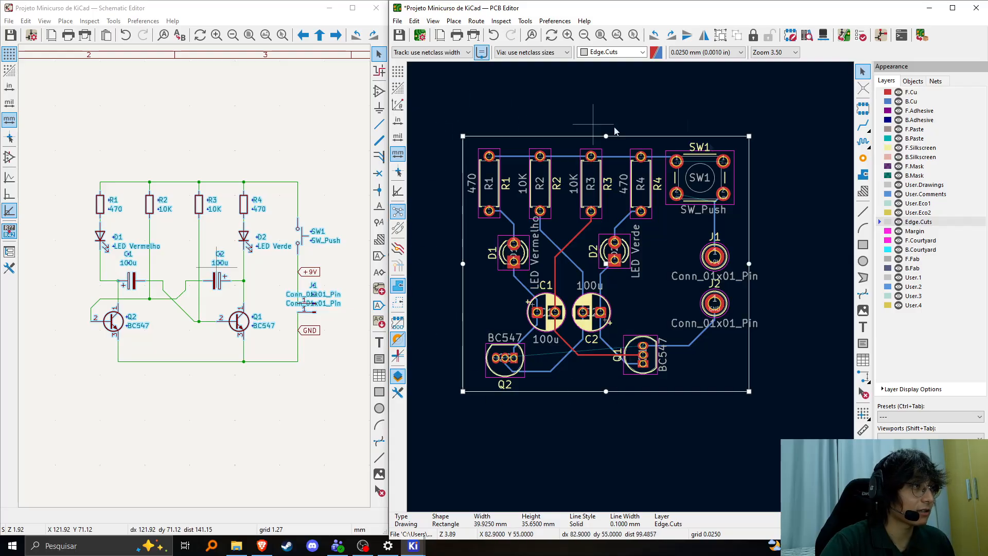
Select R4 and R2 in the schematic to locate their footprints on the board.
click(328, 8)
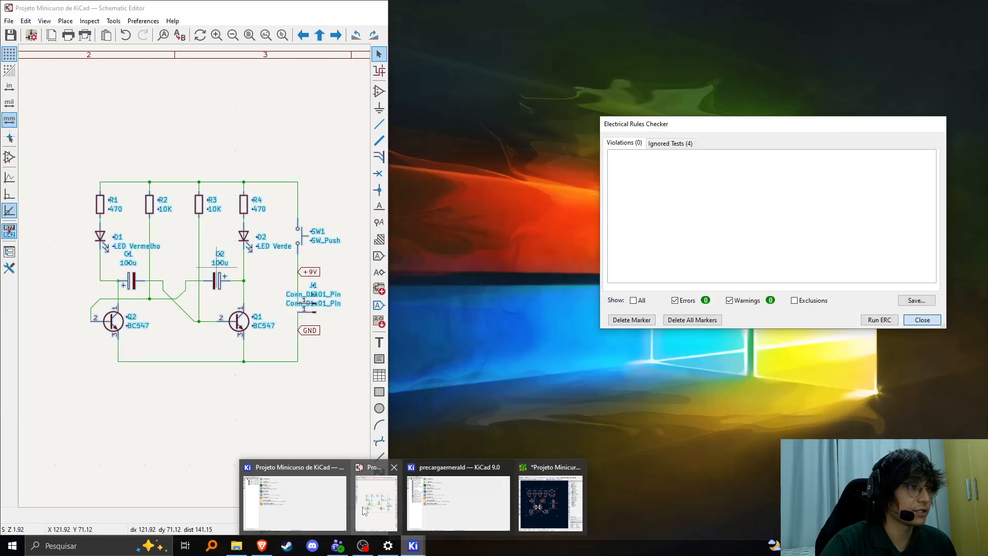
click(378, 496)
click(358, 426)
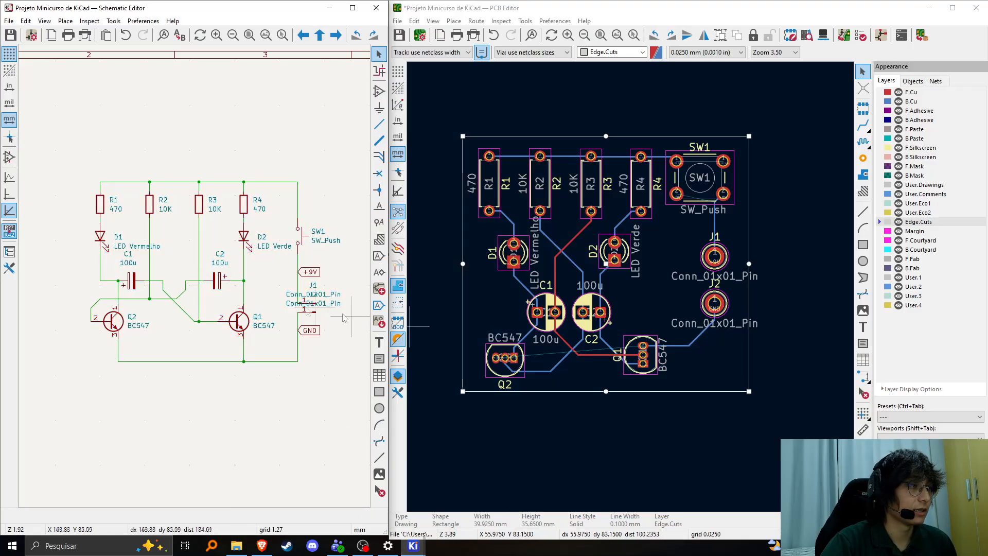
scroll(198, 280, up, 3)
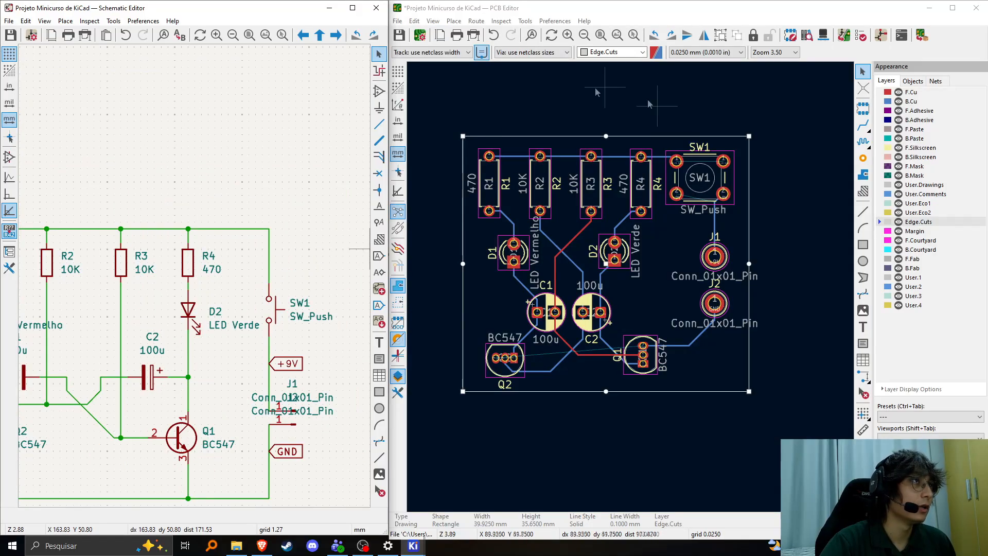
click(188, 261)
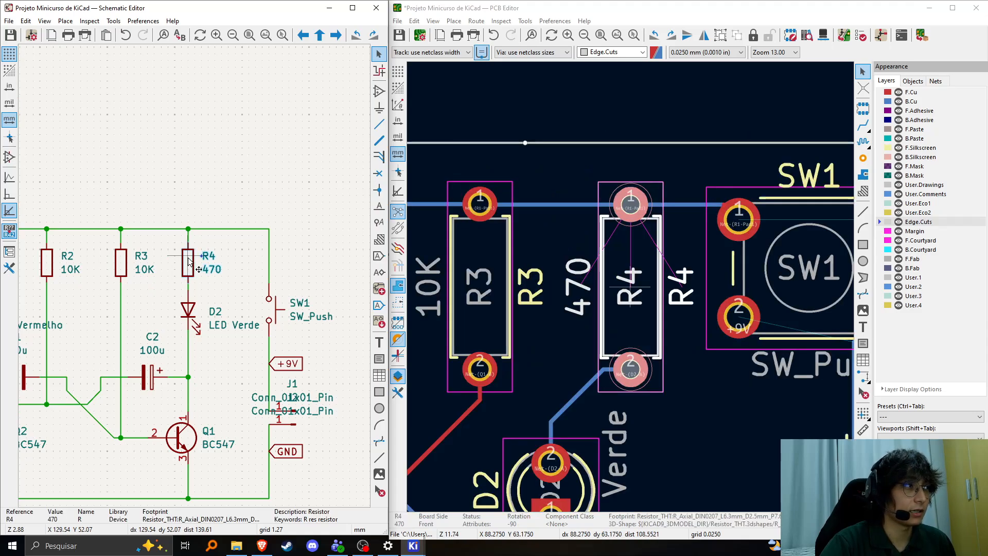
scroll(183, 283, up, 3)
scroll(184, 284, down, 3)
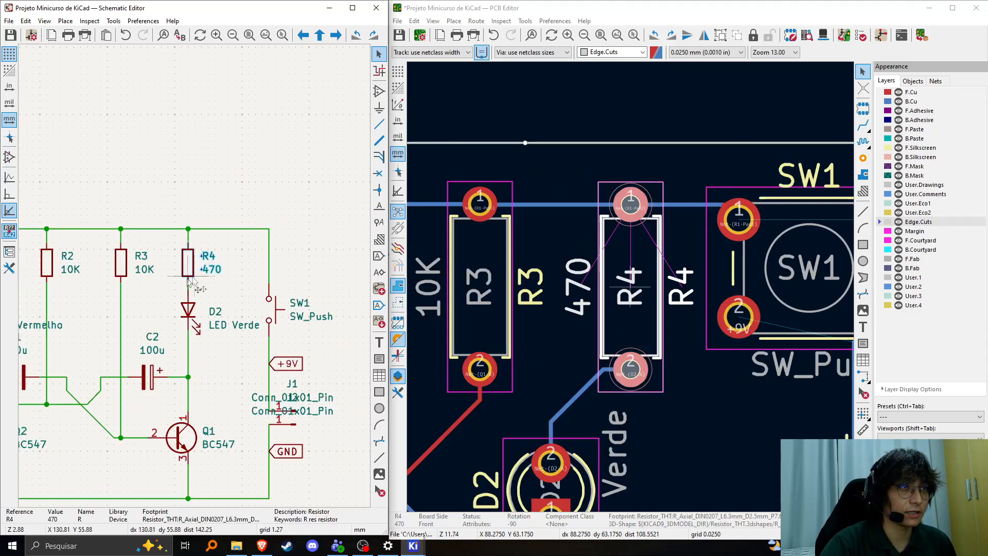
middle_drag(181, 285, 384, 271)
click(250, 250)
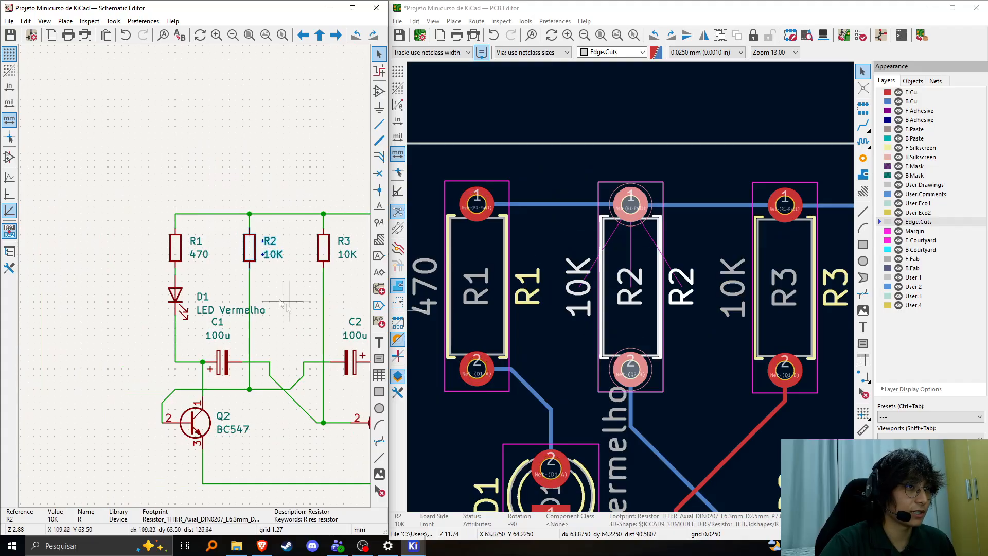
Select Q1 and D2 in the schematic to locate their footprints on the board.
middle_drag(288, 307, 259, 263)
click(239, 320)
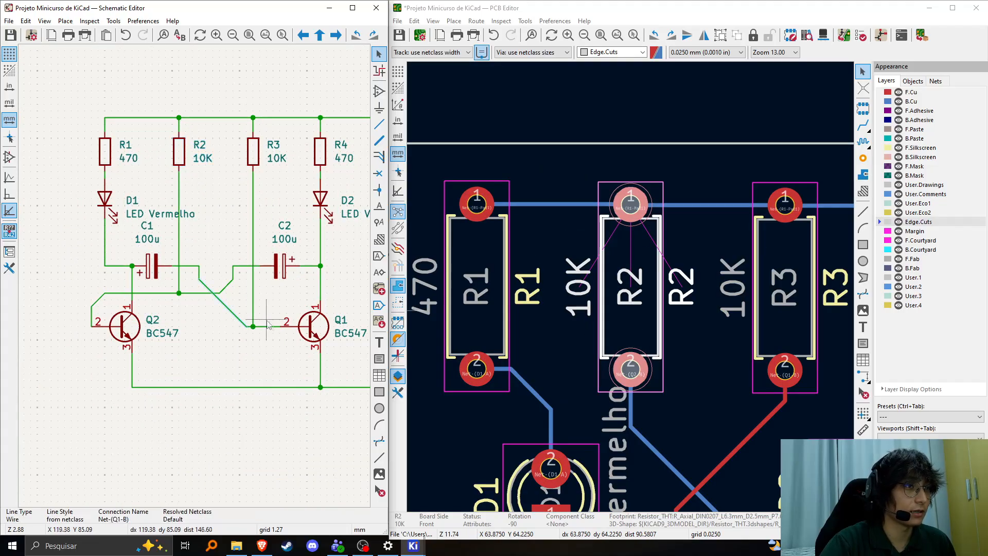
click(304, 328)
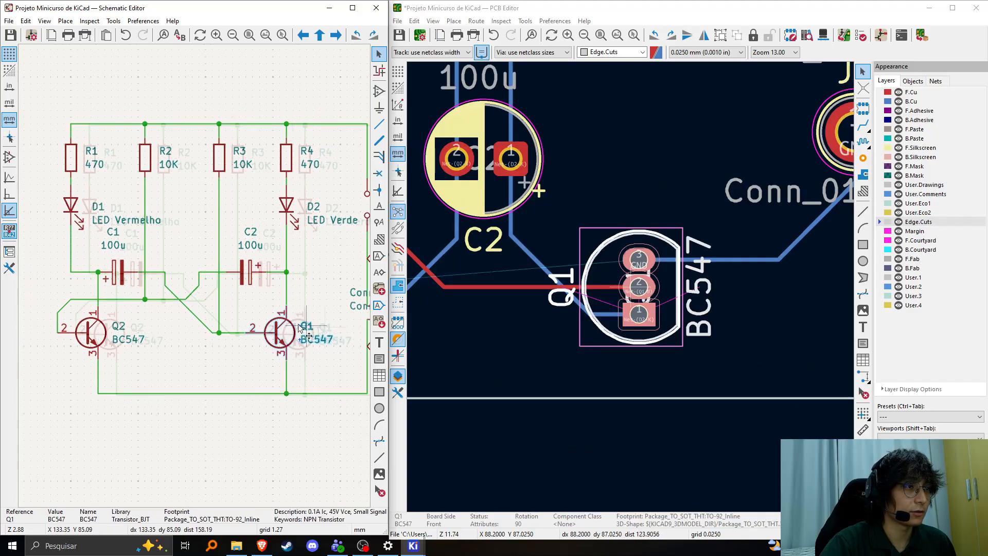
click(304, 327)
click(212, 191)
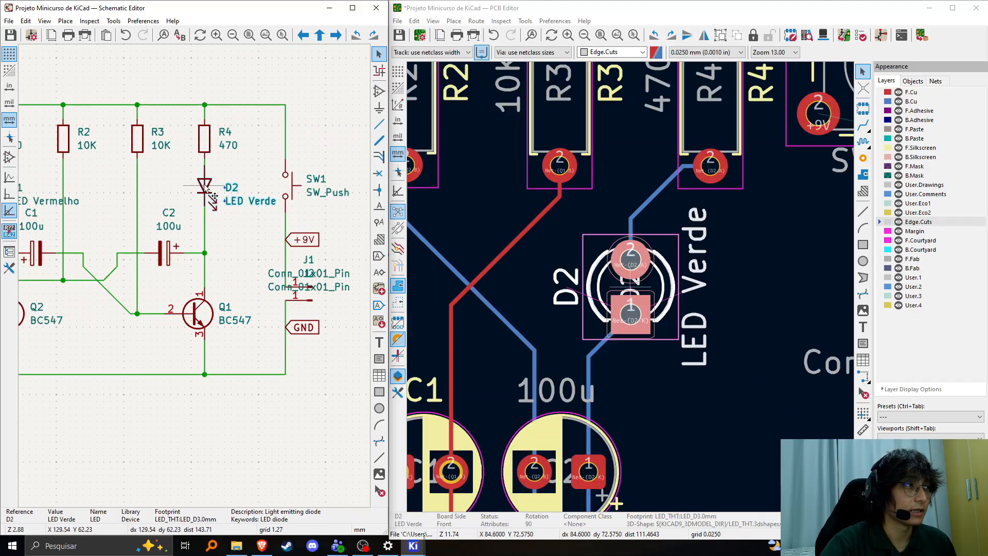
key(Home)
Select the SW1 reference and R1 on the board and compare R1's surroundings with the schematic.
click(709, 225)
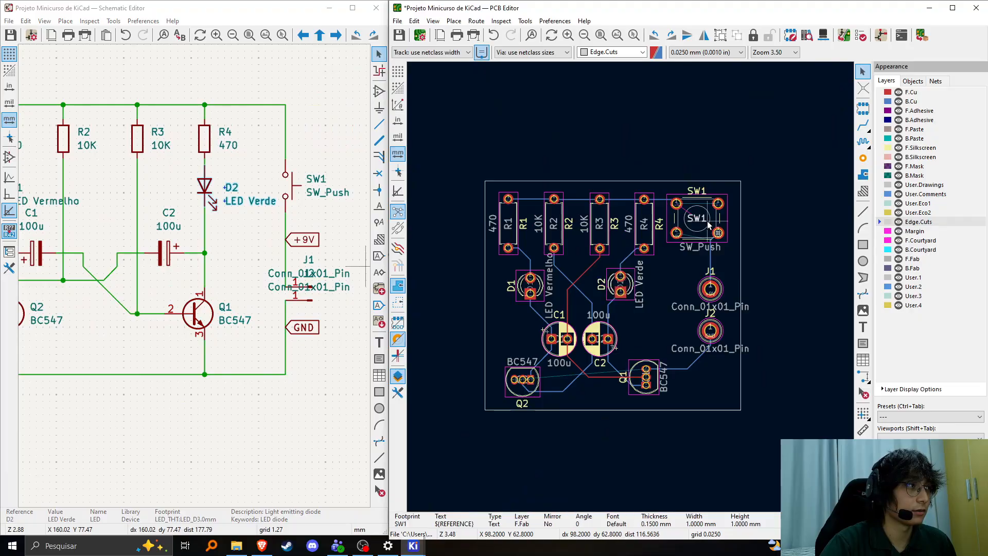
click(515, 242)
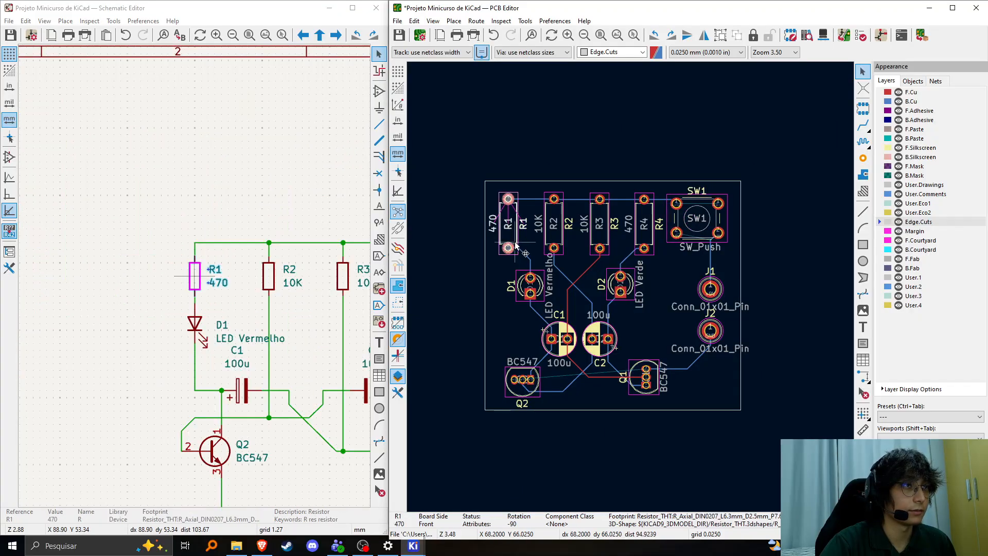
scroll(87, 252, down, 4)
scroll(195, 278, up, 5)
scroll(195, 281, down, 3)
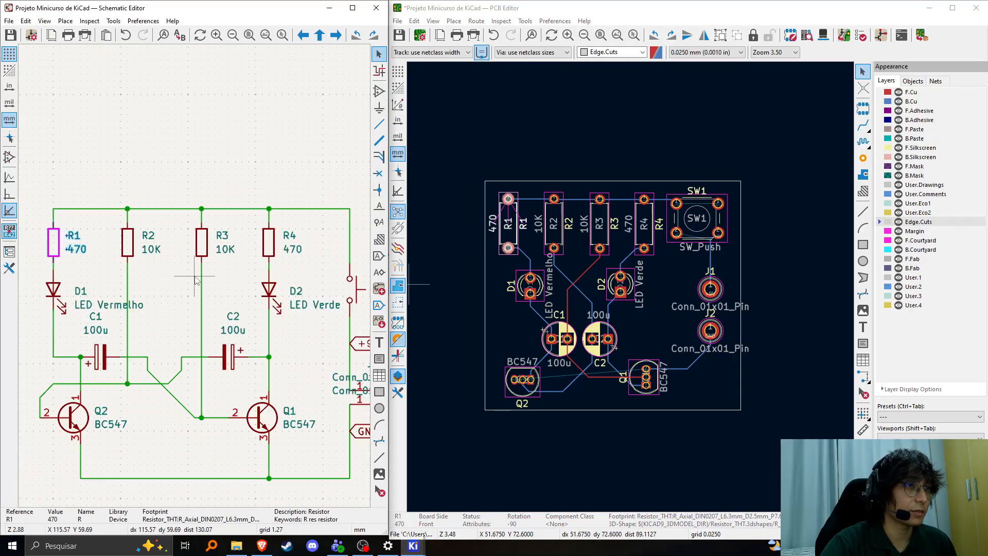
scroll(195, 281, up, 3)
scroll(158, 234, down, 3)
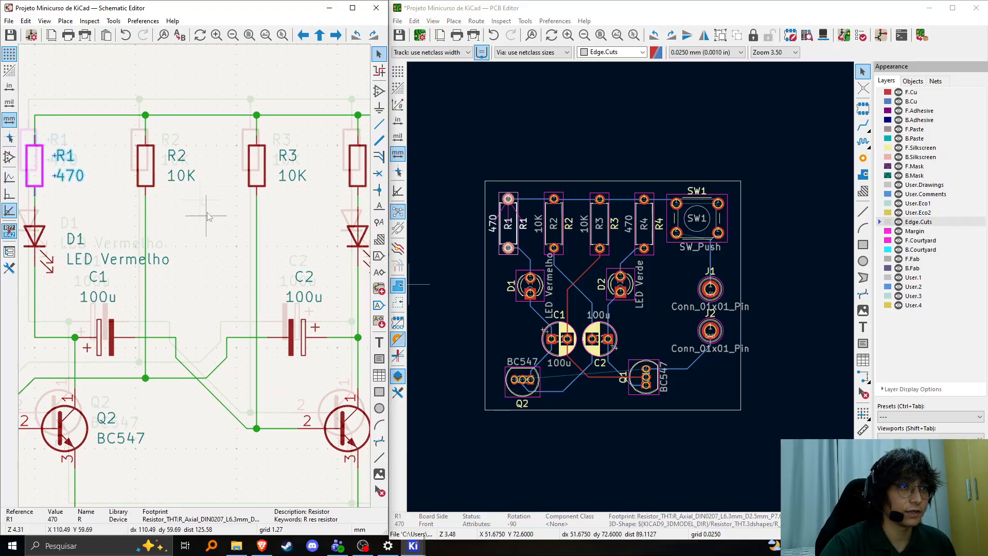
Examine the B.Cu track linking resistors R1 to R4 and the F.Cu track leaving R3 pad 2.
click(753, 412)
middle_drag(621, 362, 654, 395)
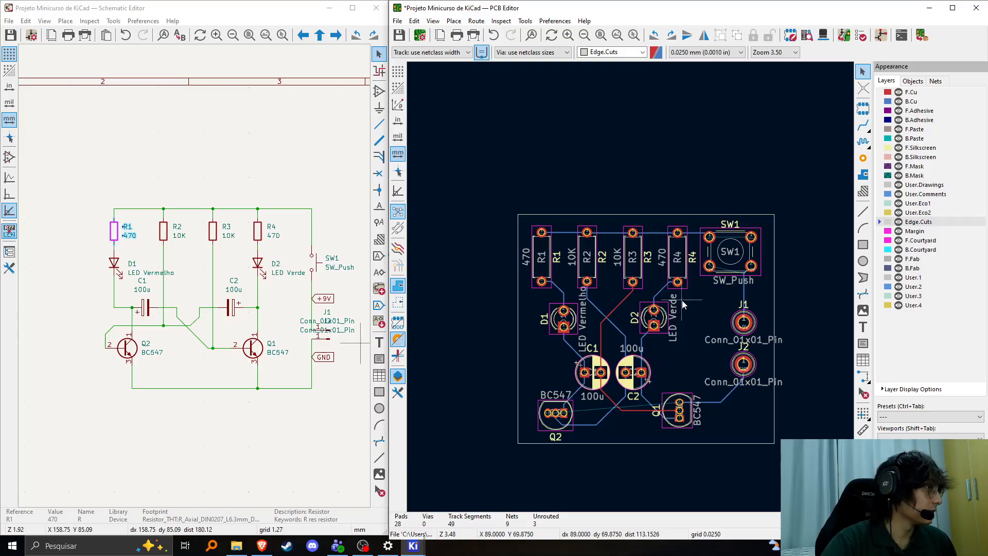
scroll(683, 304, up, 8)
scroll(632, 292, down, 5)
key(Escape)
click(635, 277)
middle_drag(637, 279, 807, 302)
scroll(622, 297, down, 3)
scroll(625, 289, up, 4)
scroll(625, 291, down, 3)
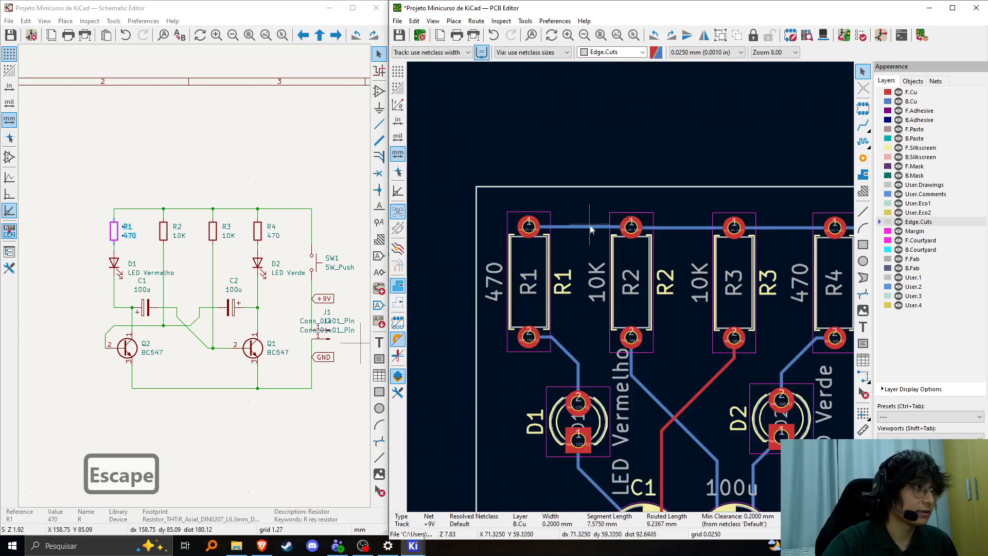
scroll(590, 225, up, 3)
scroll(631, 287, down, 5)
scroll(631, 288, up, 3)
scroll(632, 292, down, 1)
scroll(633, 280, up, 5)
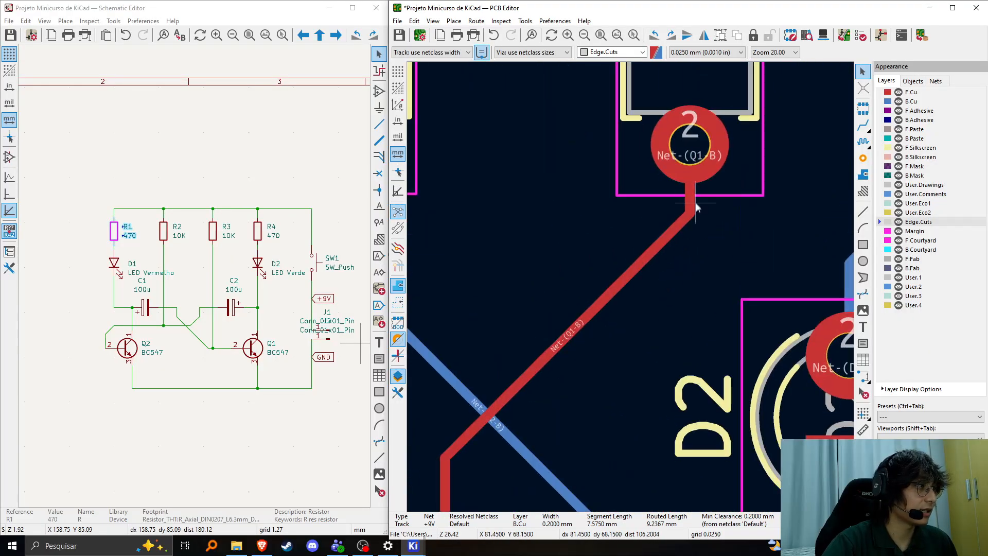
Widen the diagonal F.Cu track below R3 pad 2 to 0.5 mm, and again to 1 mm.
double_click(673, 233)
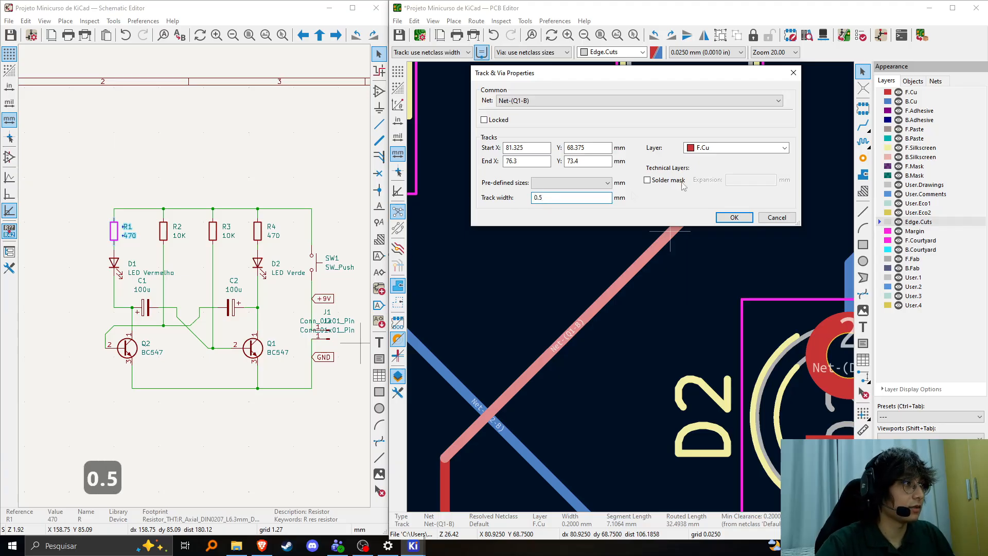
click(749, 218)
scroll(629, 292, down, 2)
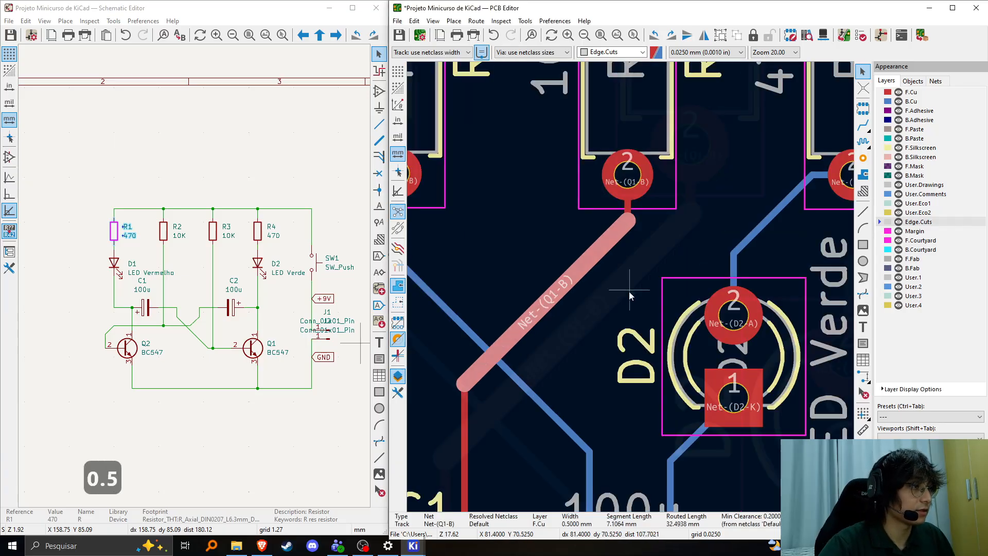
double_click(595, 252)
text(1)
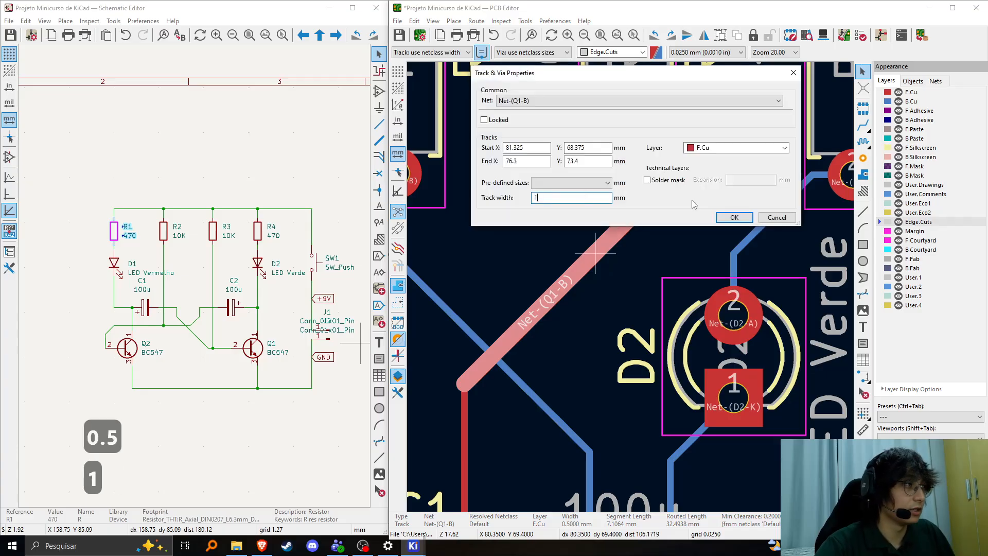
click(734, 217)
scroll(589, 307, down, 5)
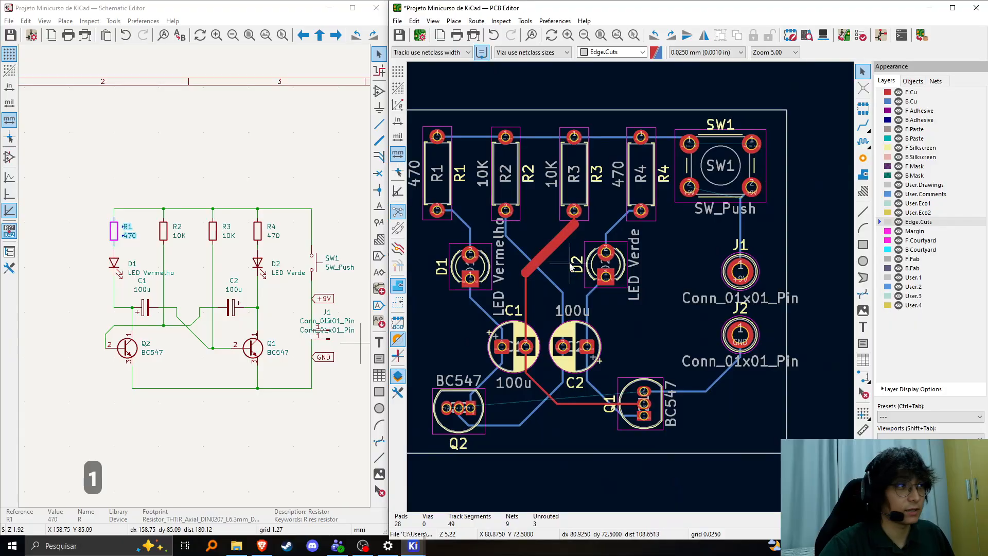
Set the width of the diagonal F.Cu track below R3 back to 0.2 mm.
scroll(542, 250, up, 5)
double_click(609, 213)
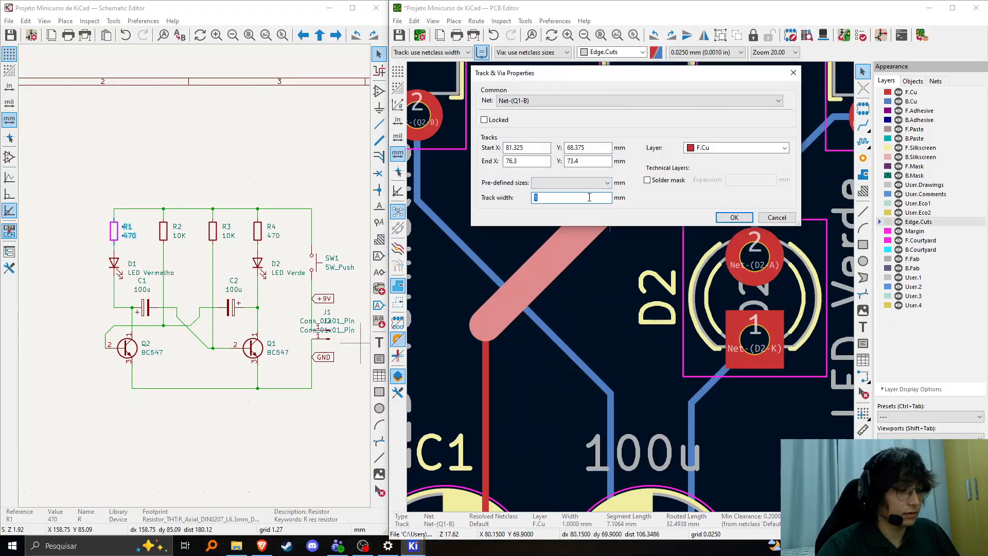
text(0.2)
key(Return)
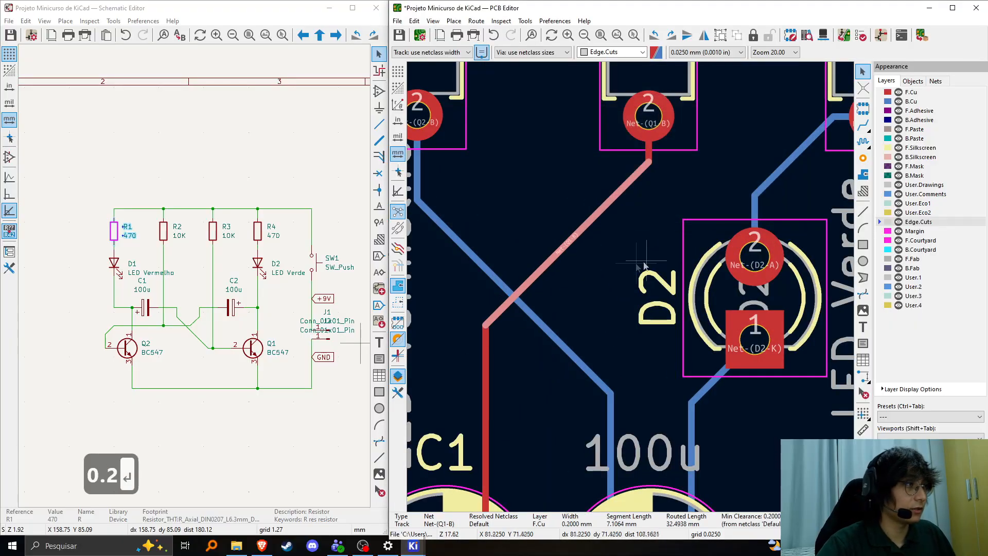
Minimize the schematic window and maximize the PCB layout window.
scroll(644, 266, down, 6)
scroll(634, 250, up, 4)
scroll(648, 275, down, 3)
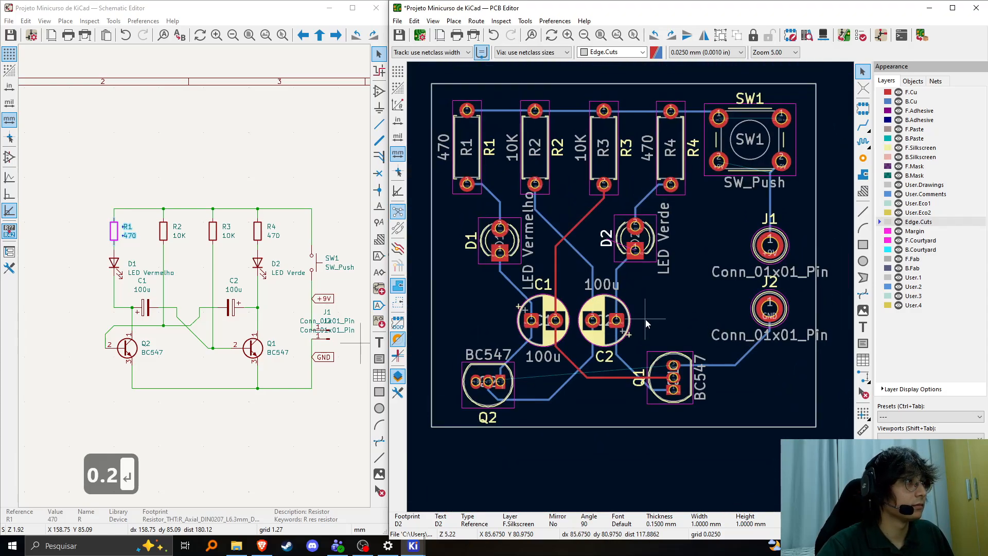
middle_drag(646, 319, 644, 329)
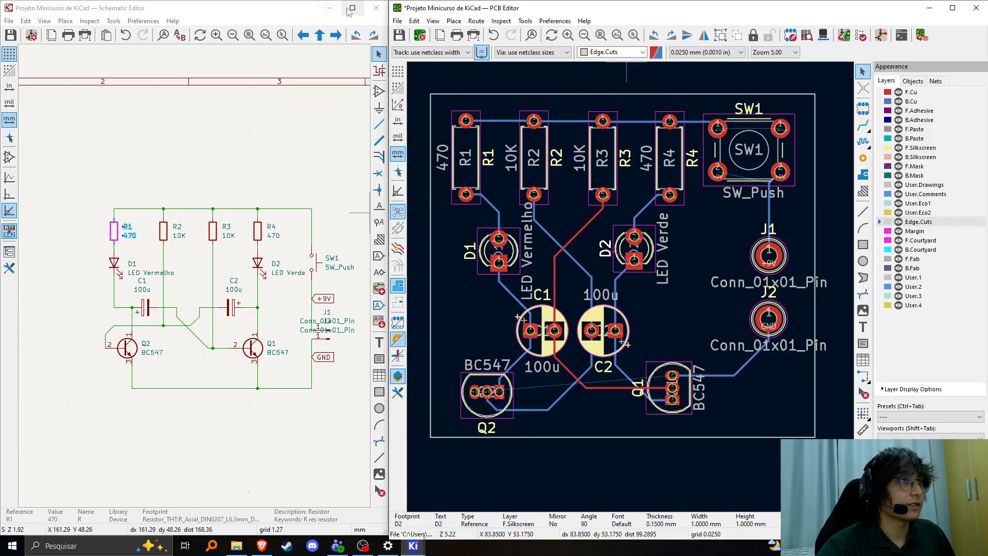
click(329, 9)
click(953, 8)
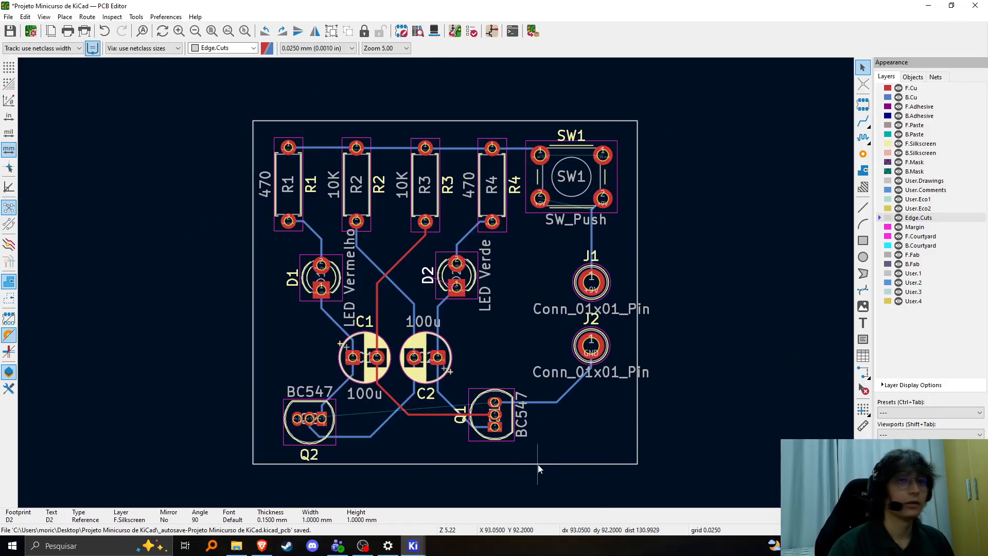
Open the 3D view of the board, examine the mounted components from several angles, and close the view.
click(436, 33)
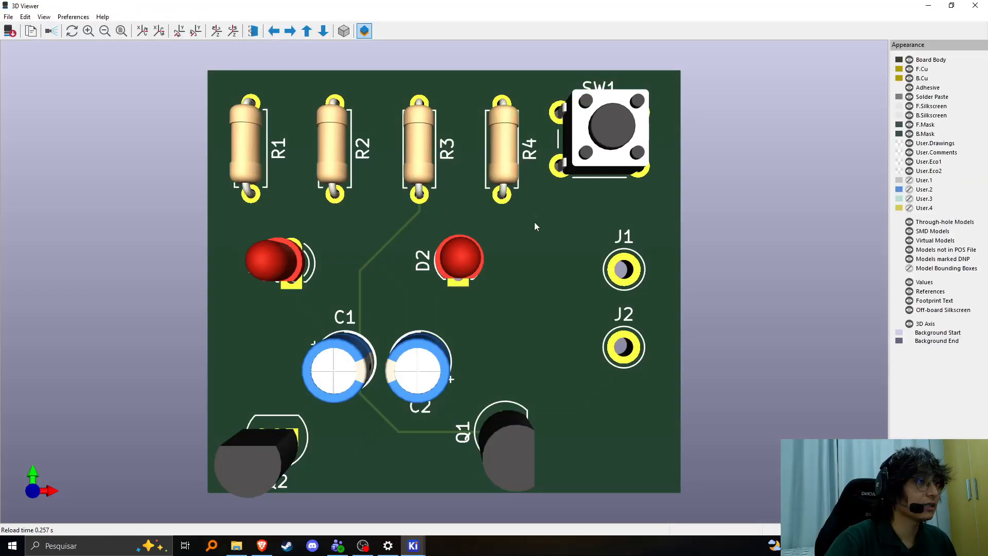
scroll(519, 272, down, 3)
drag(468, 267, 488, 315)
drag(324, 343, 381, 270)
scroll(351, 264, up, 4)
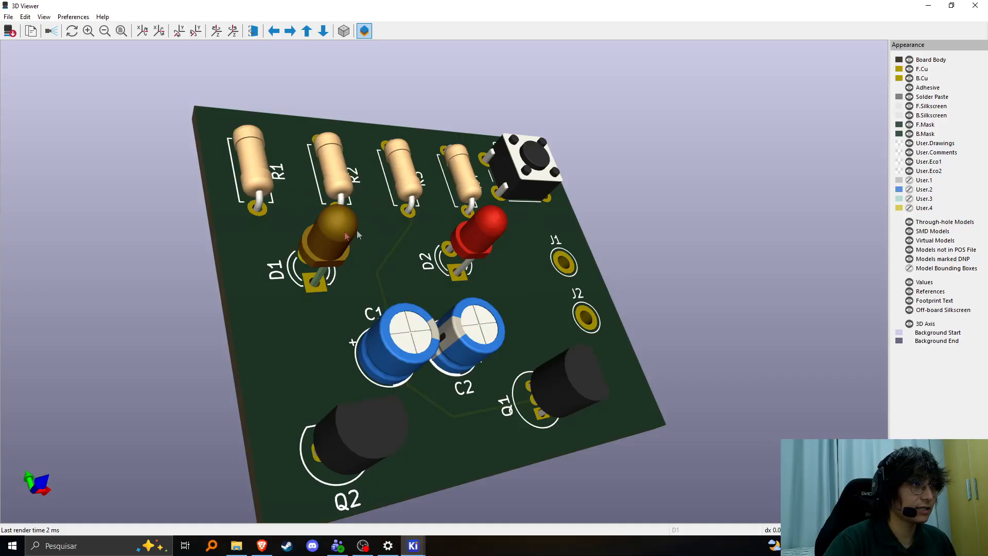
drag(392, 231, 468, 164)
drag(546, 129, 616, 219)
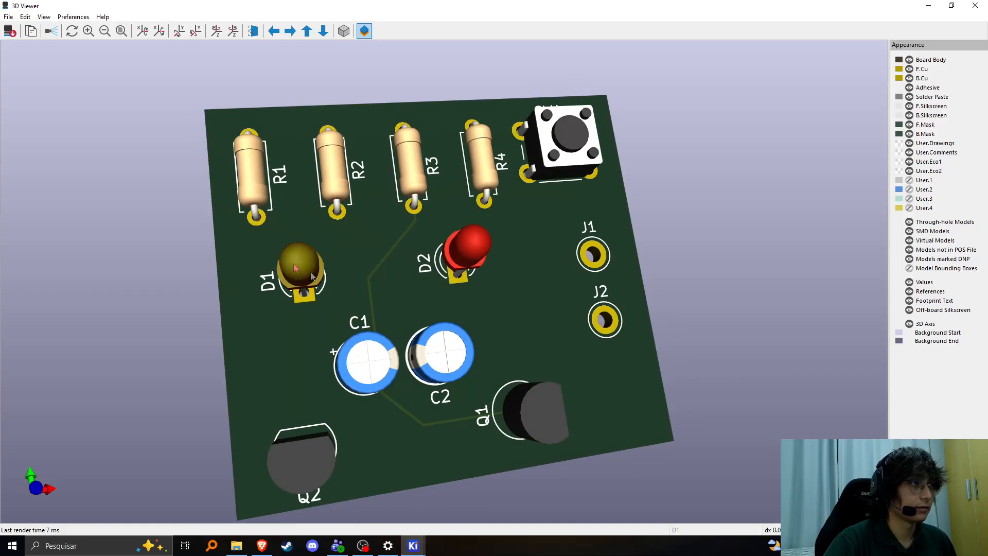
drag(371, 283, 538, 312)
scroll(558, 317, down, 3)
drag(661, 355, 633, 334)
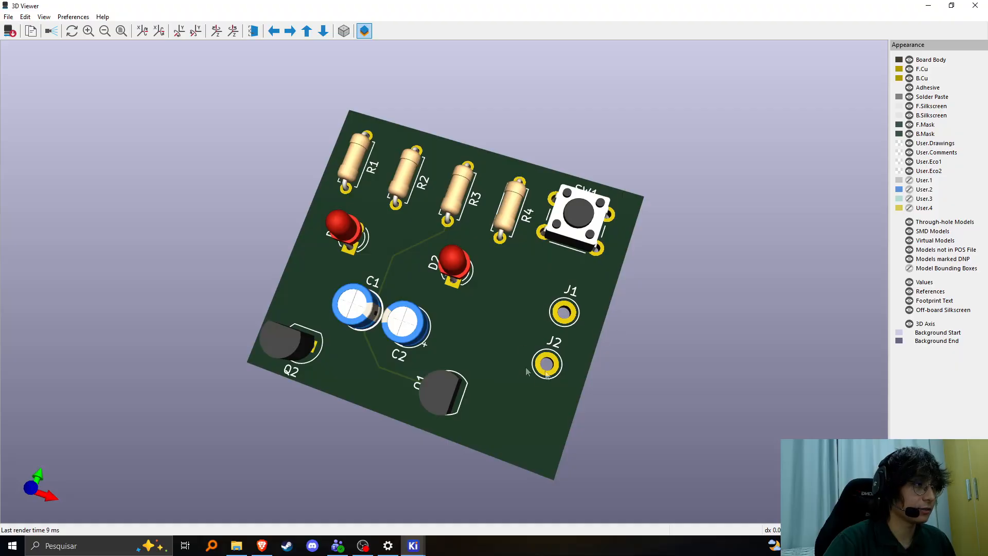
drag(584, 330, 582, 242)
drag(594, 301, 560, 402)
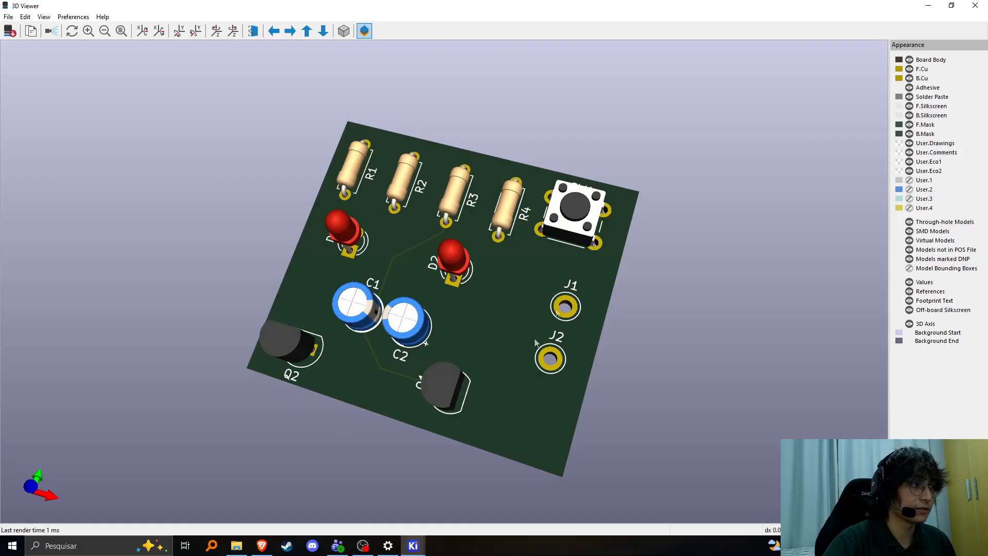
drag(489, 292, 309, 278)
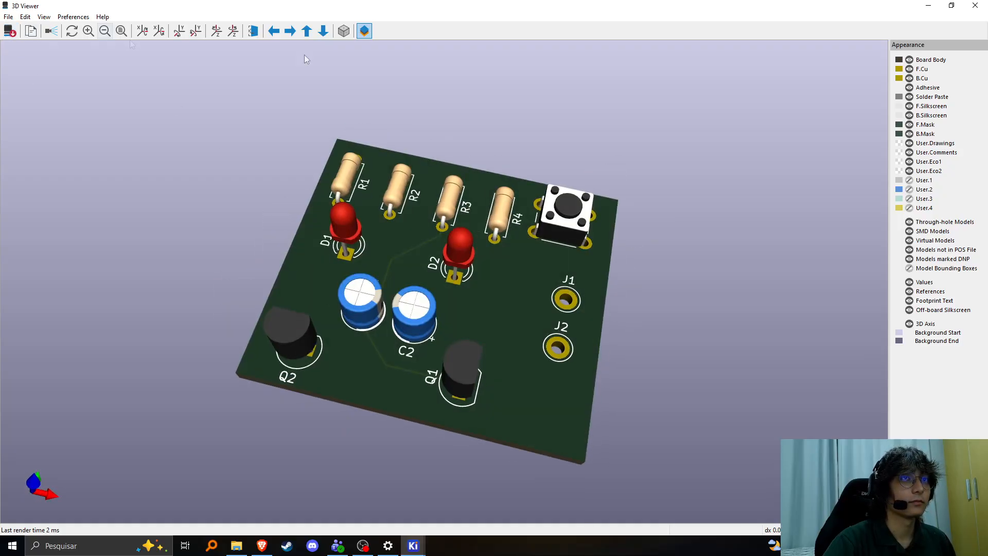
click(976, 8)
Examine the routed board with B.Cu active, from the resistors and SW1 down to Q2, Q1 and J2.
scroll(367, 269, down, 3)
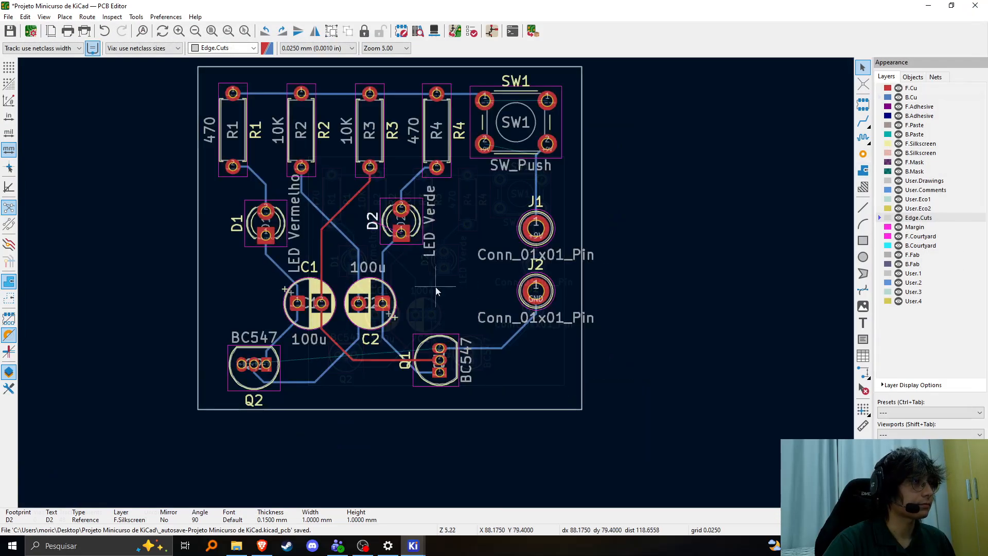
scroll(367, 269, up, 3)
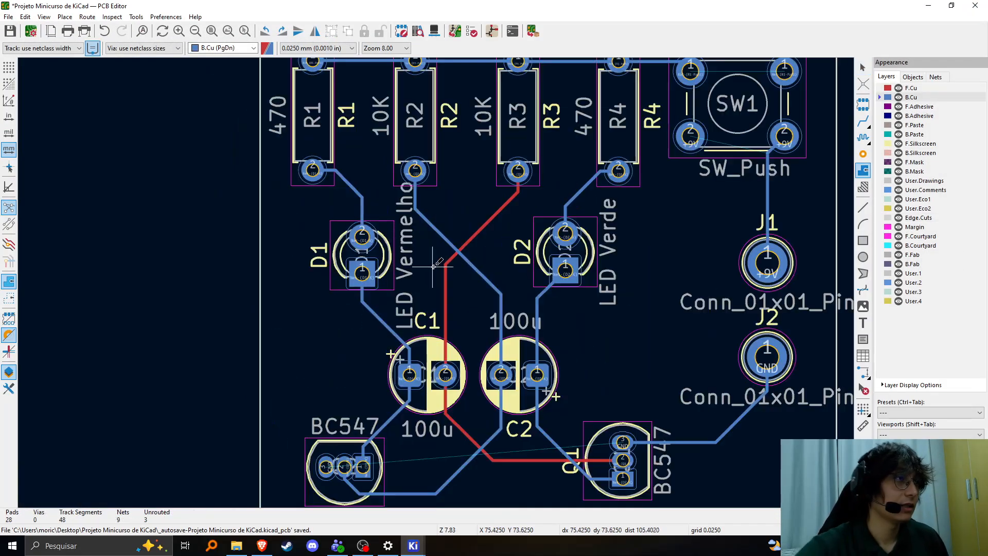
scroll(437, 258, down, 3)
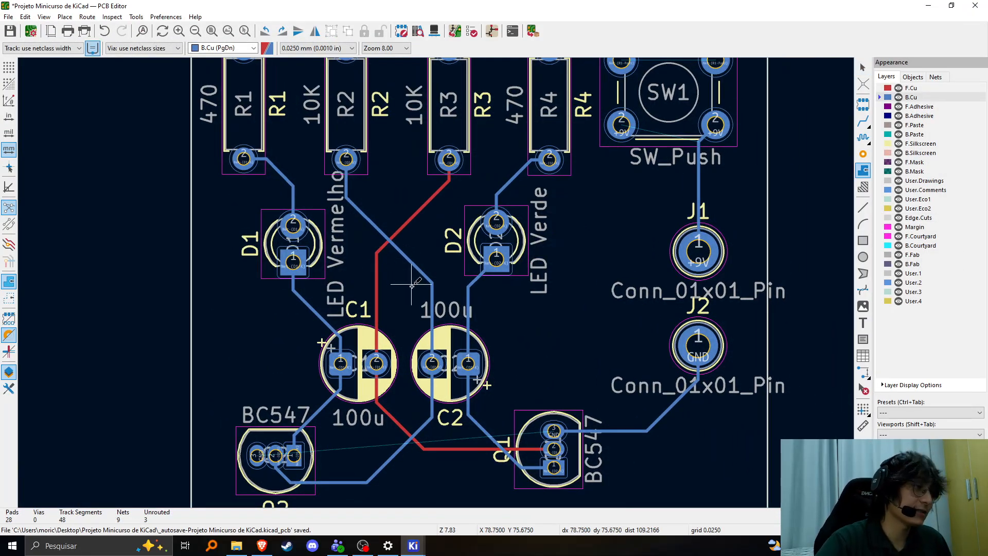
scroll(437, 282, up, 2)
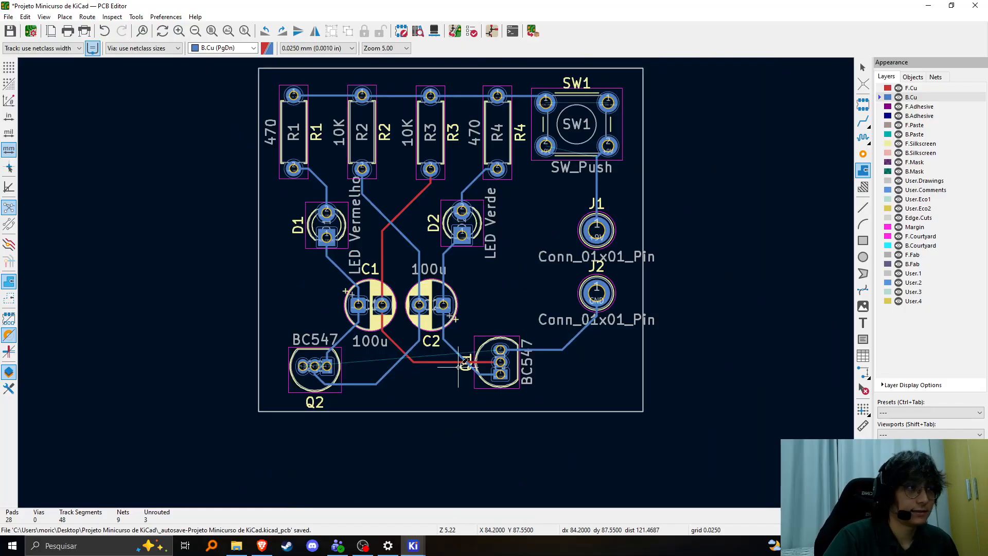
middle_drag(468, 308, 444, 323)
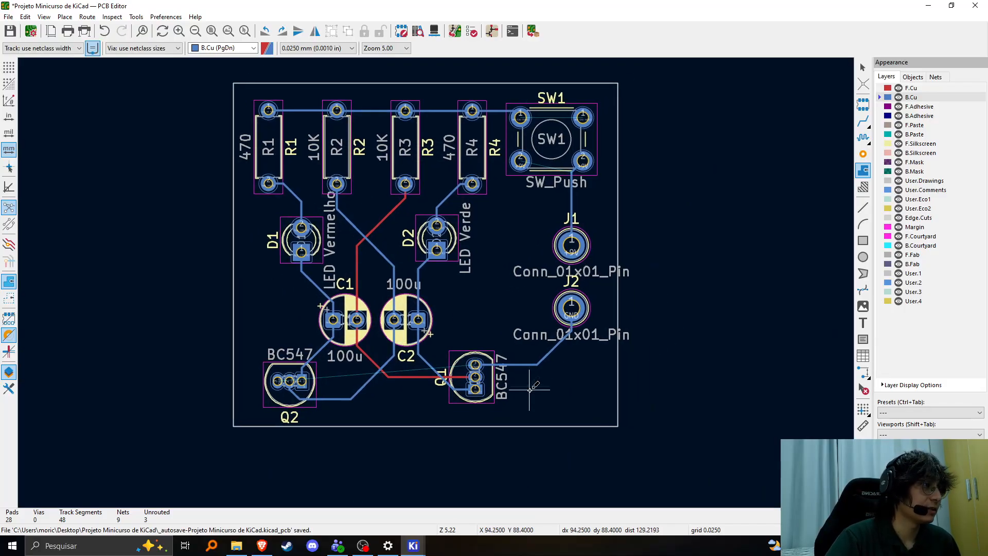
middle_drag(529, 389, 517, 391)
scroll(544, 337, up, 1)
middle_drag(445, 138, 419, 227)
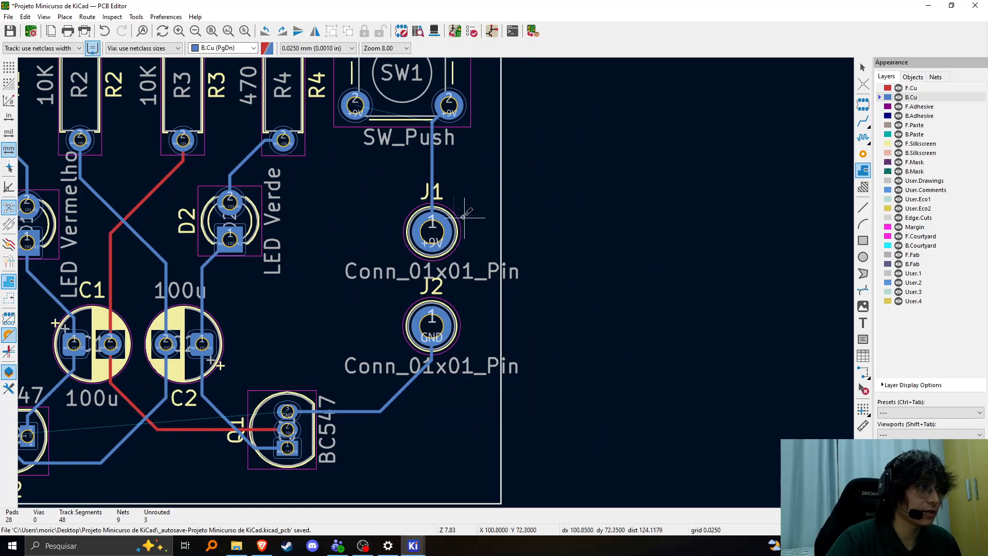
scroll(443, 278, down, 1)
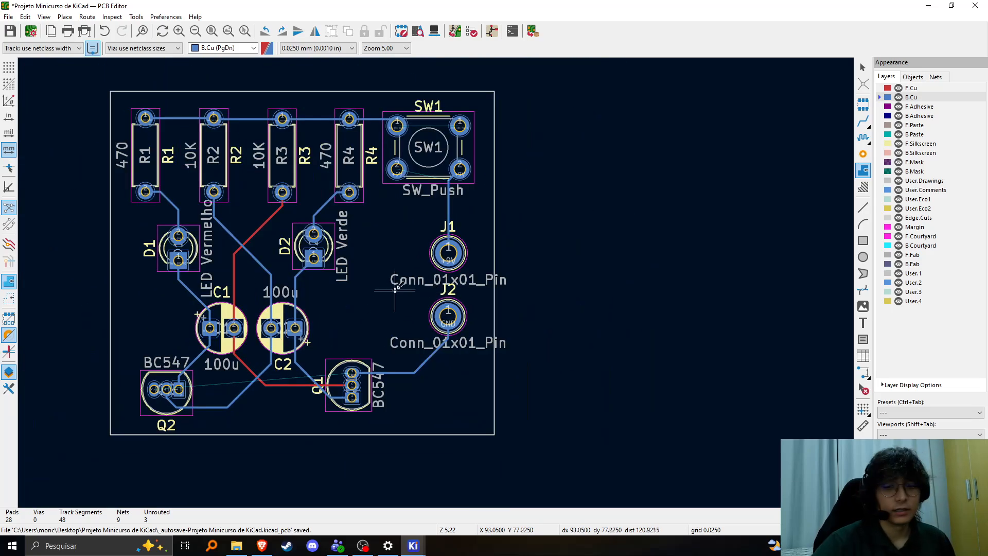
middle_drag(391, 355, 456, 340)
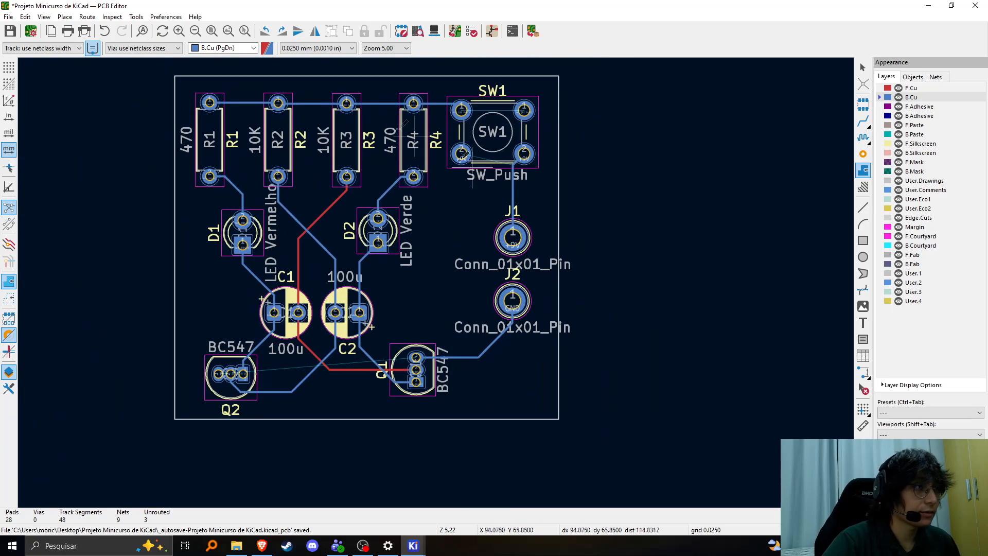
middle_drag(244, 229, 291, 281)
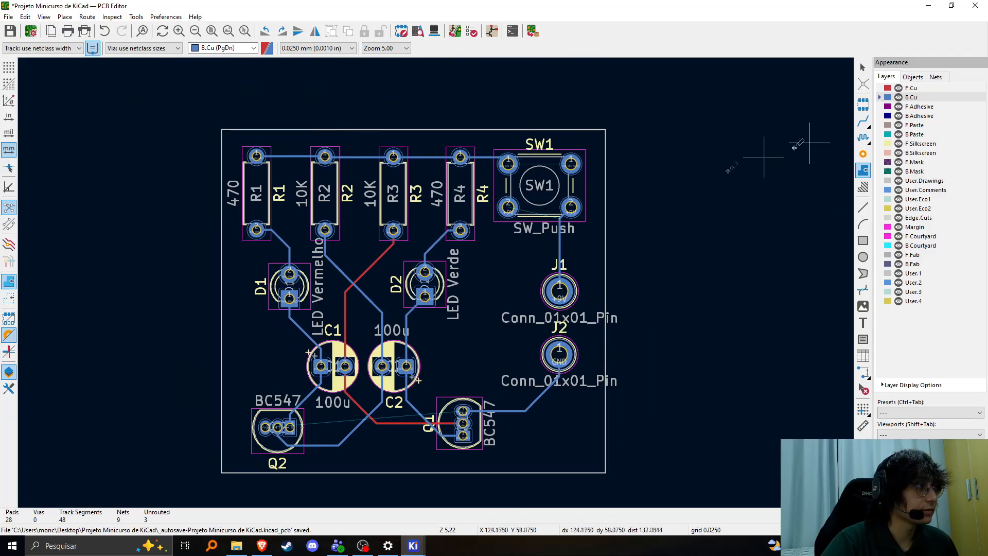
middle_drag(499, 286, 517, 259)
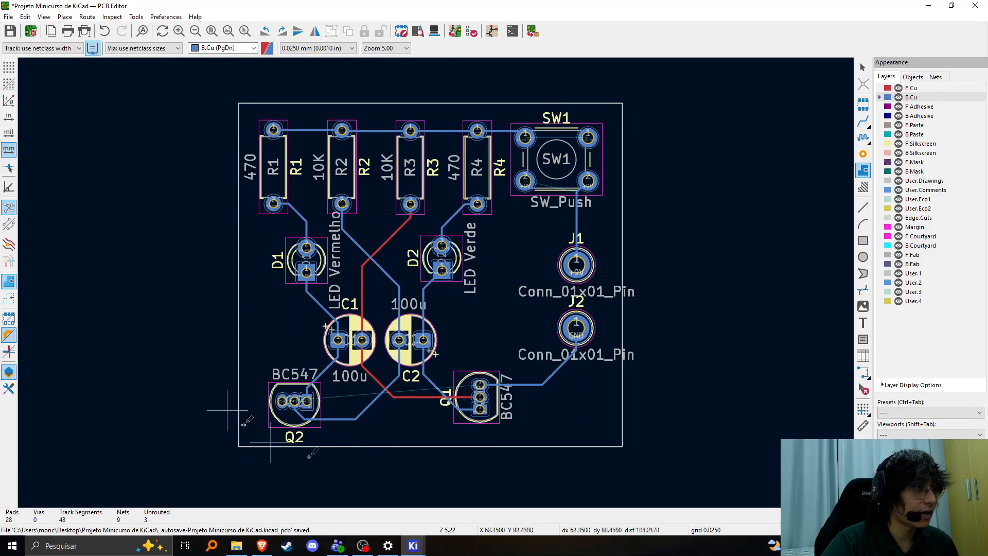
scroll(363, 389, up, 5)
scroll(441, 233, down, 5)
scroll(486, 272, down, 3)
scroll(473, 278, up, 3)
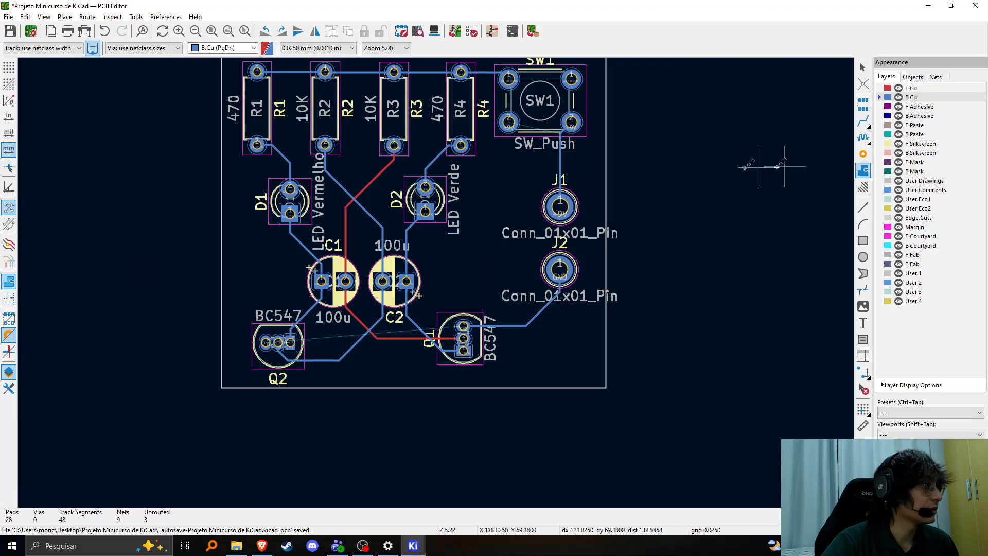
Start a filled copper zone on B.Cu above the board outline and assign it to the GND net.
scroll(498, 173, down, 2)
click(241, 148)
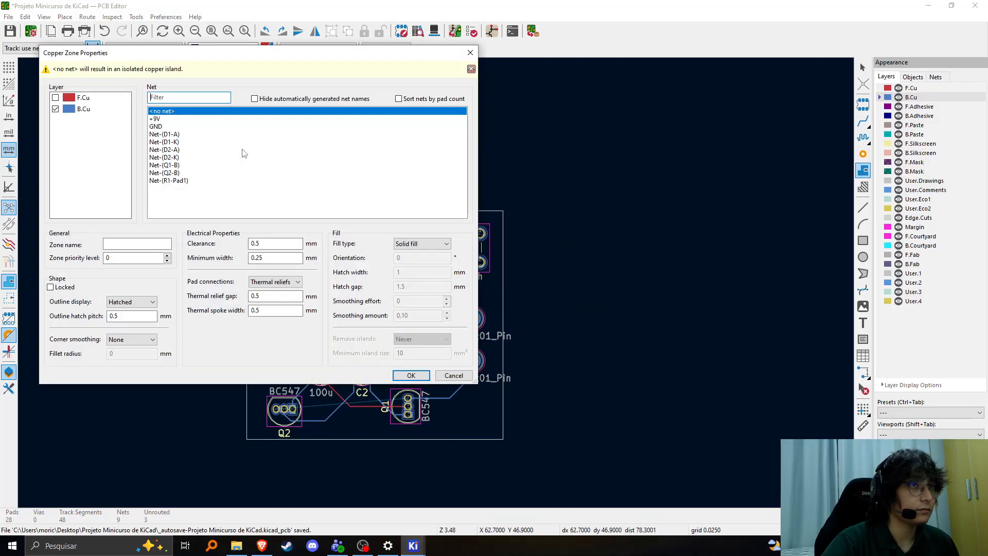
click(157, 127)
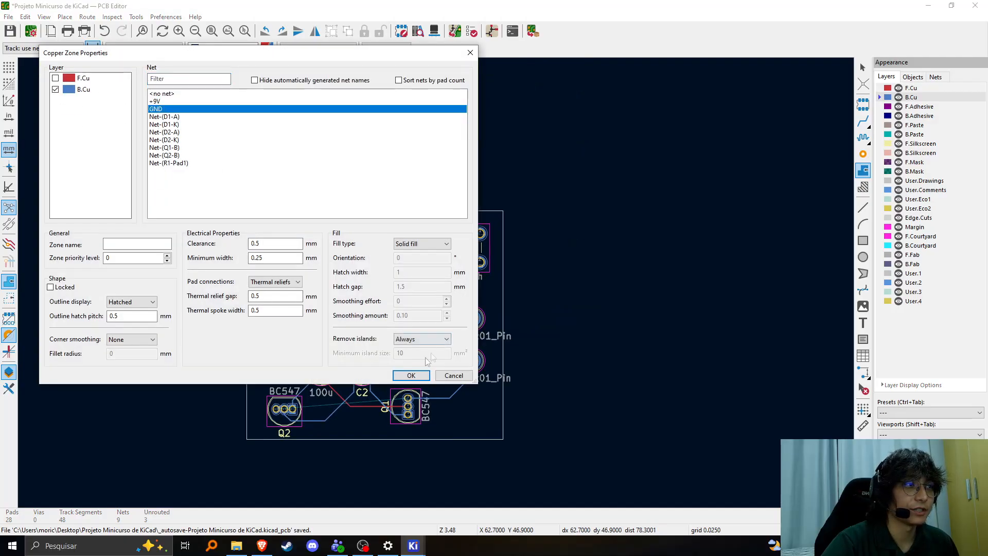
click(411, 376)
Complete the GND zone as a slanted four-corner outline about 25 mm wide above the board, and fill all zones.
click(264, 83)
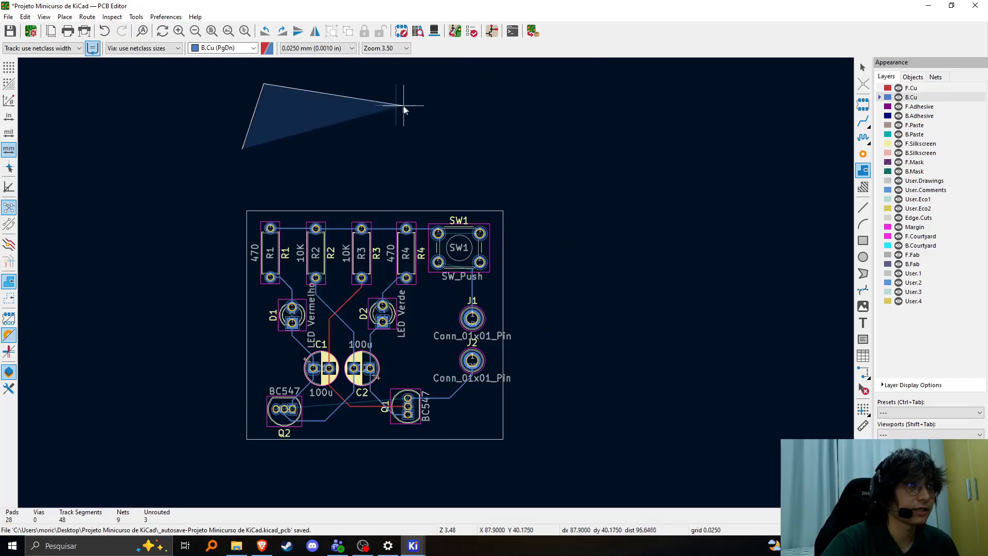
click(404, 106)
click(386, 170)
scroll(242, 149, up, 3)
scroll(437, 285, up, 1)
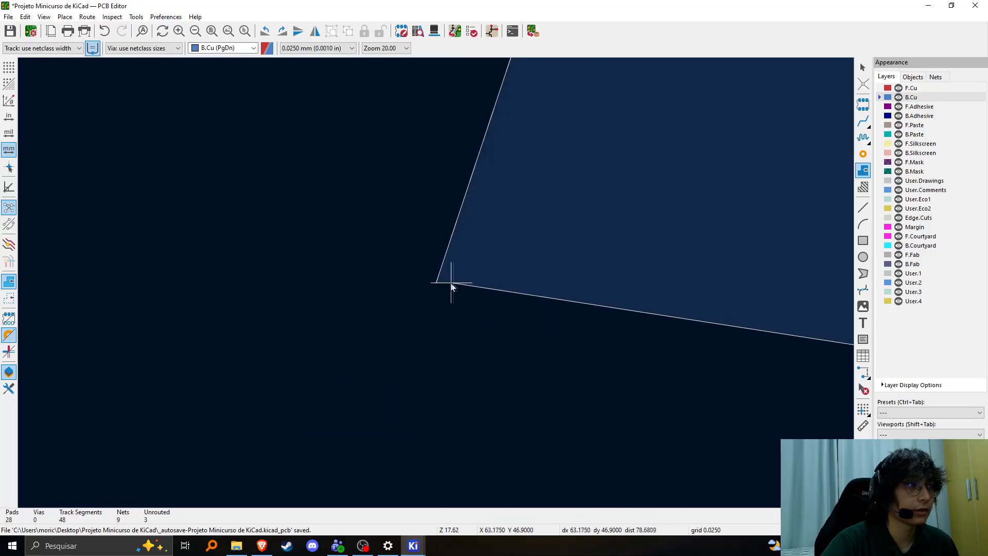
scroll(437, 285, down, 3)
scroll(435, 282, up, 8)
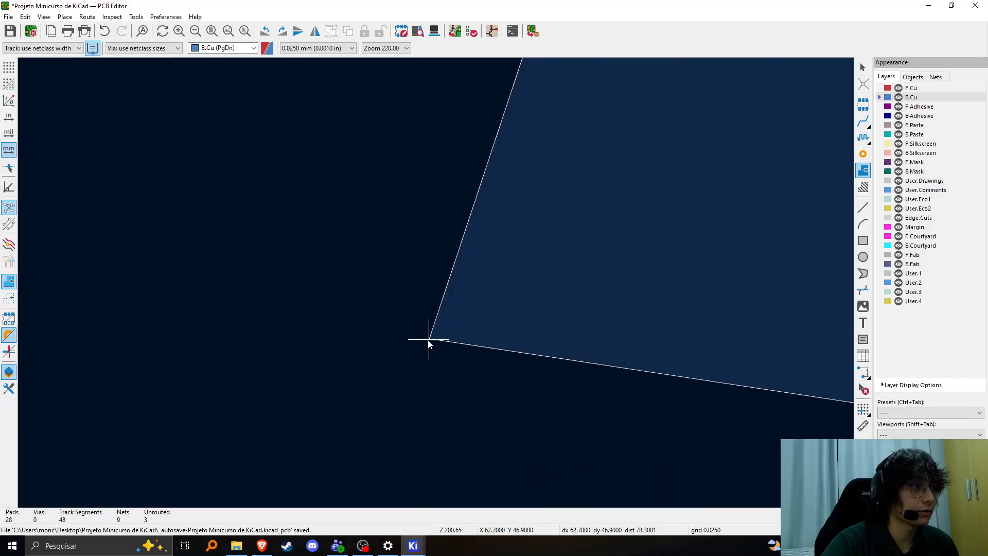
click(429, 340)
scroll(489, 255, down, 10)
scroll(440, 280, up, 4)
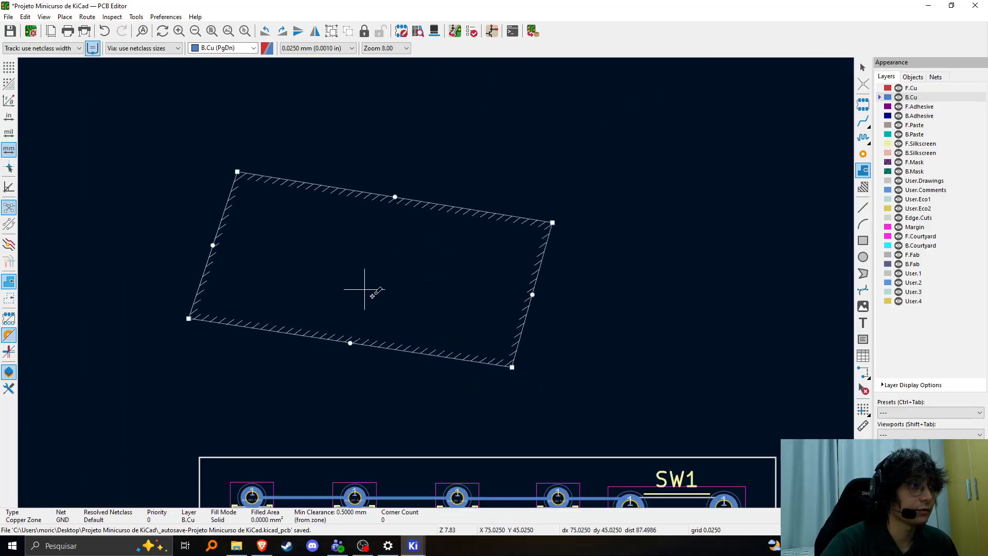
scroll(372, 296, down, 2)
key(Escape)
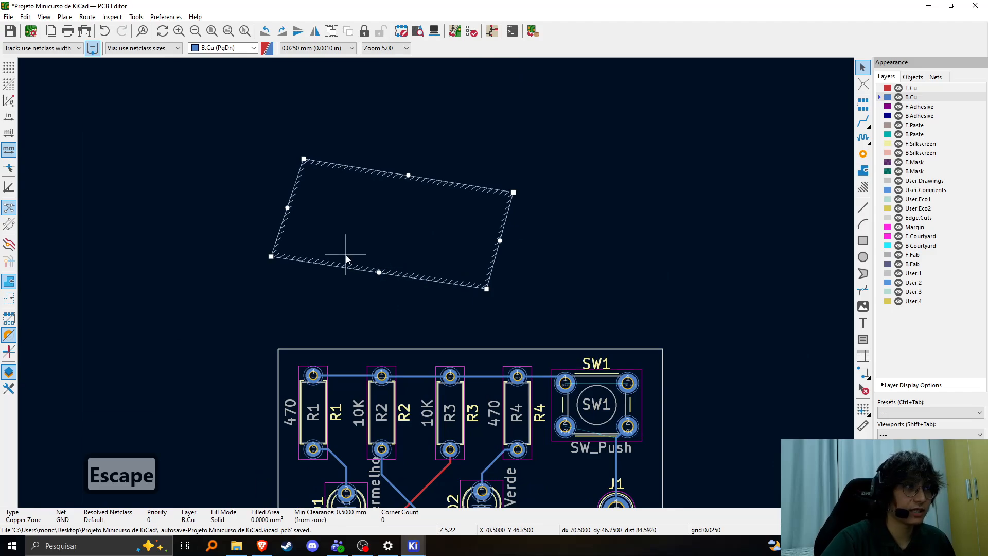
key(b)
Move the GND zone so it overlaps the lower-right corner of the board outline, and refill all zones.
middle_drag(469, 256, 390, 147)
drag(390, 148, 607, 300)
scroll(486, 226, down, 1)
middle_drag(433, 256, 446, 179)
drag(447, 182, 262, 81)
drag(306, 155, 509, 464)
scroll(505, 446, up, 3)
middle_drag(504, 446, 435, 279)
key(b)
scroll(432, 281, up, 3)
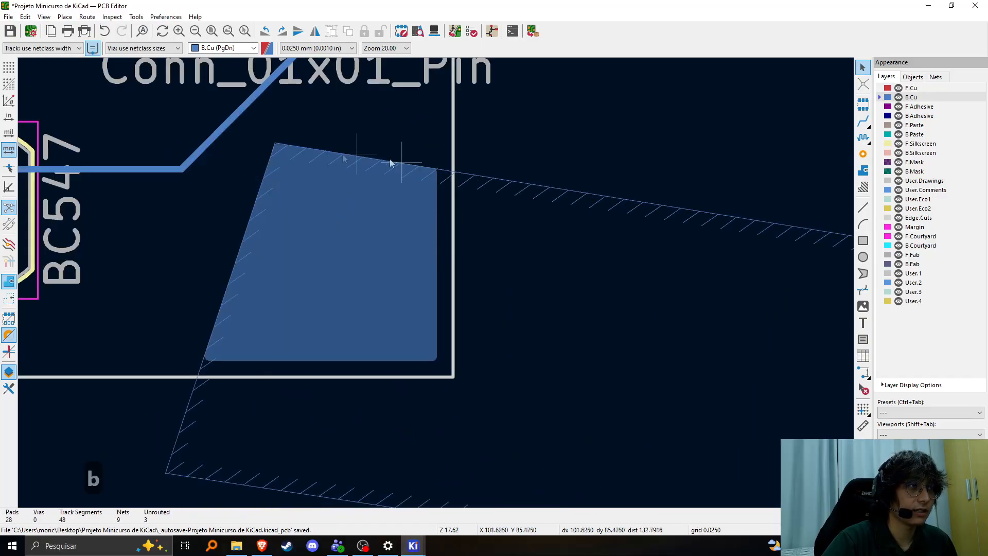
middle_drag(342, 226, 371, 213)
scroll(370, 214, down, 1)
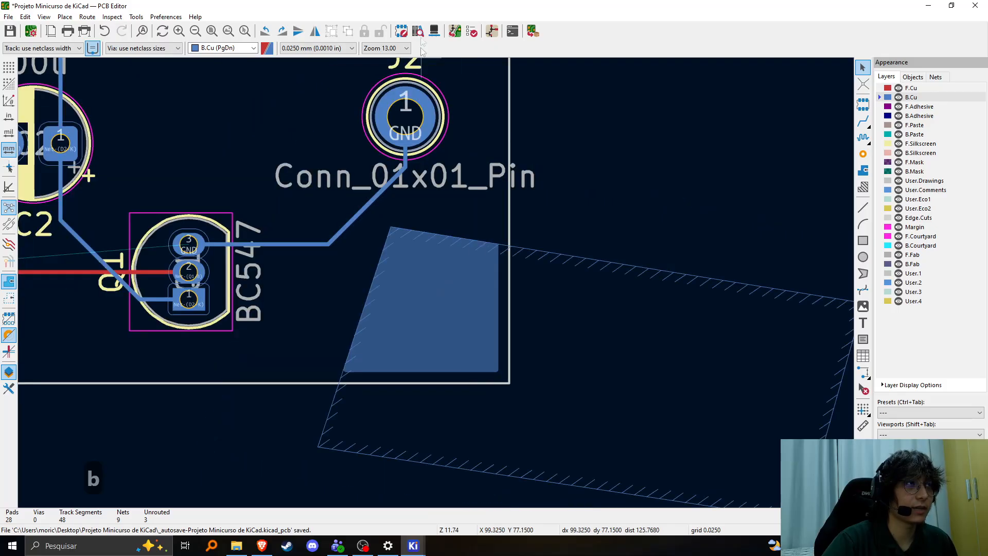
Inspect the board's underside in the 3D viewer, with the partial copper fill at its corner, and close the viewer.
click(435, 32)
right_click(420, 261)
click(327, 322)
drag(327, 321, 379, 96)
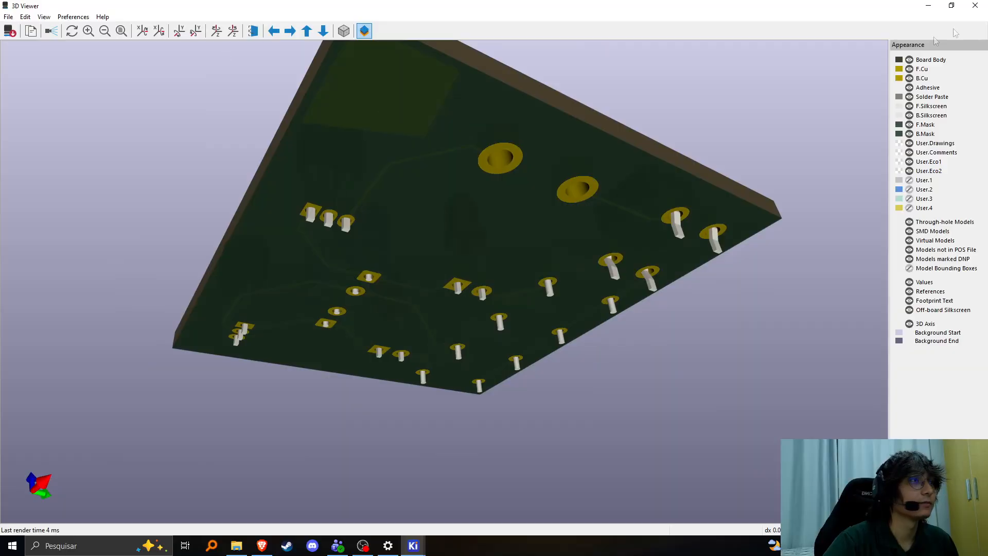
click(970, 9)
Examine where the GND zone overlaps the board's lower-right corner and review its copper zone properties.
scroll(428, 284, down, 4)
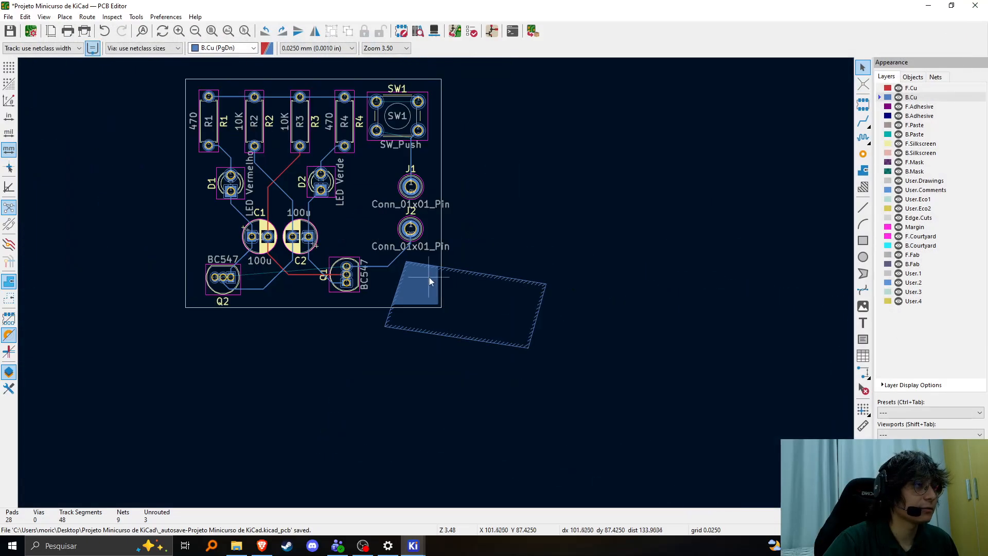
scroll(435, 285, up, 4)
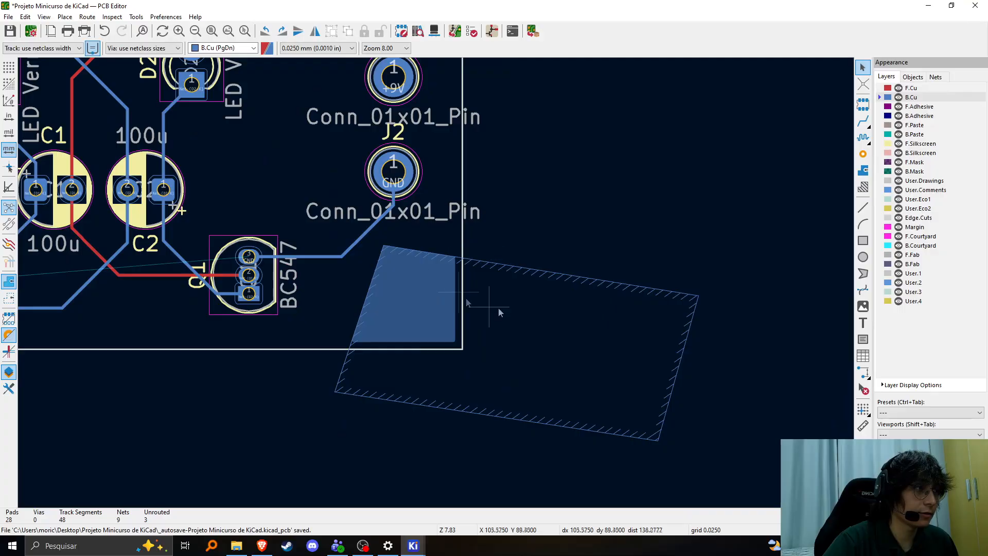
key(Escape)
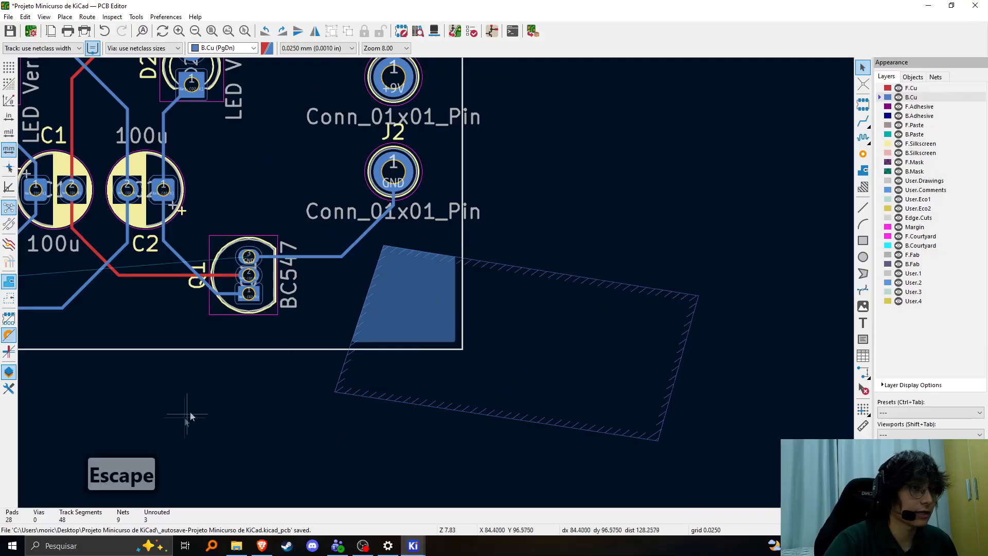
scroll(186, 416, up, 1)
middle_drag(186, 416, 375, 332)
middle_drag(633, 238, 369, 303)
key(Escape)
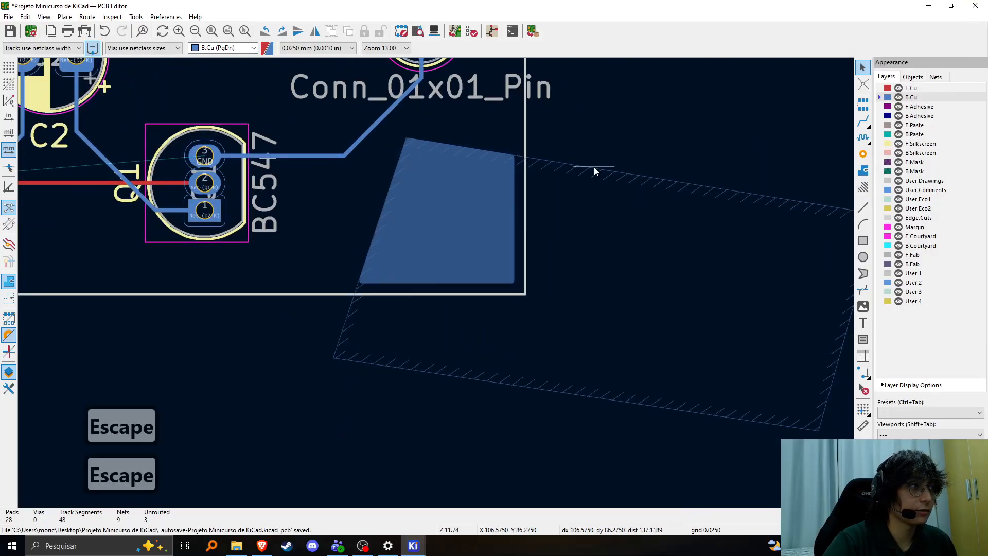
double_click(542, 161)
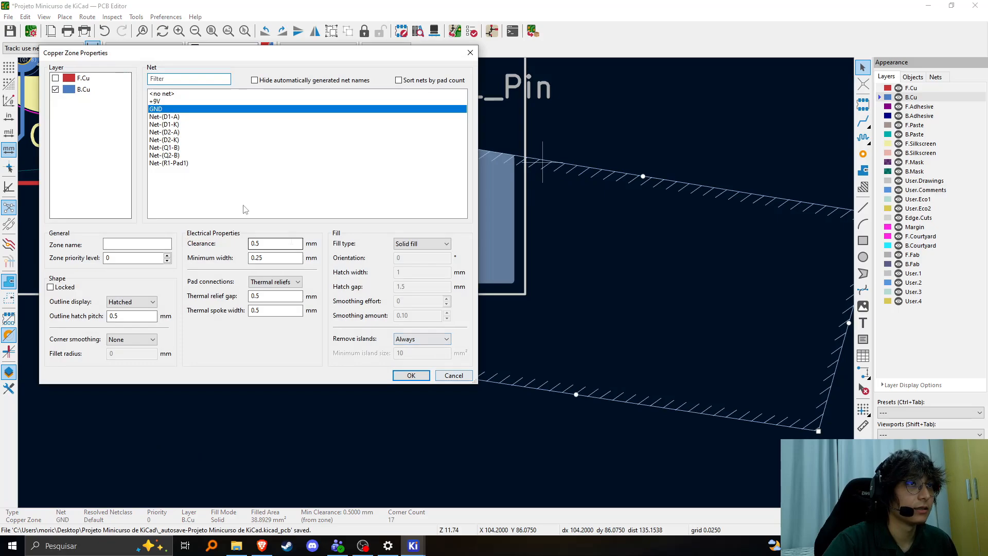
click(418, 375)
Move the GND zone so its upper-left corner lies just outside the board outline's upper-left corner.
scroll(450, 305, down, 8)
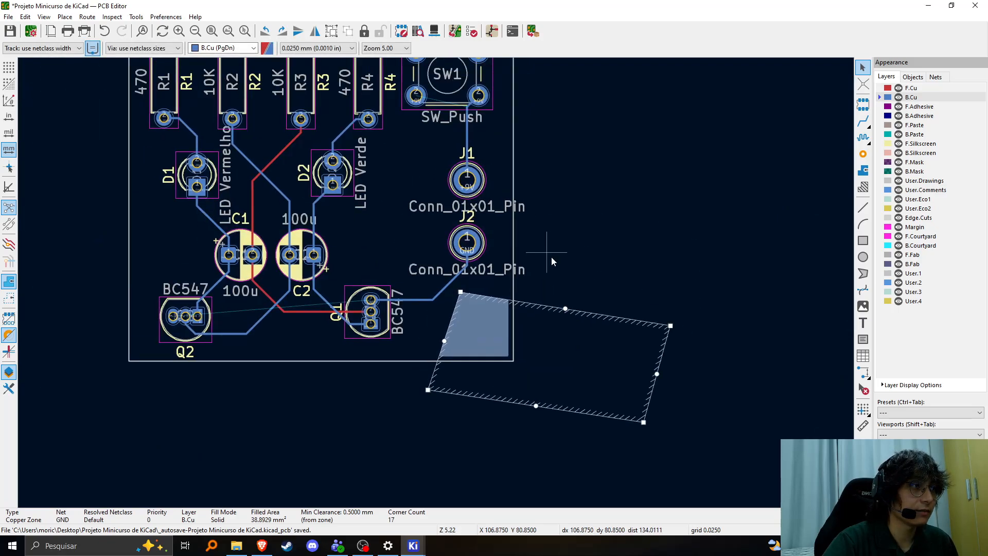
scroll(453, 319, up, 5)
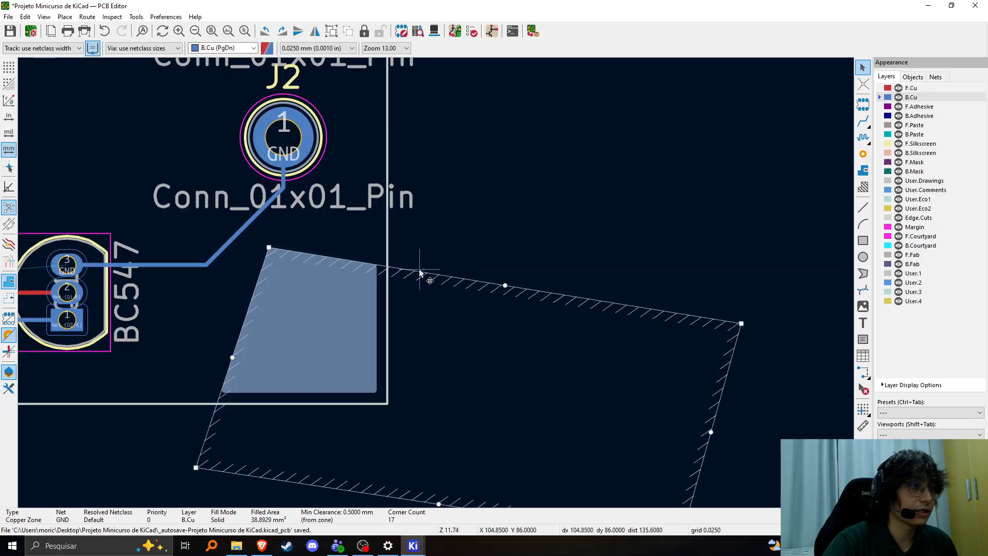
drag(420, 273, 417, 202)
scroll(437, 283, down, 8)
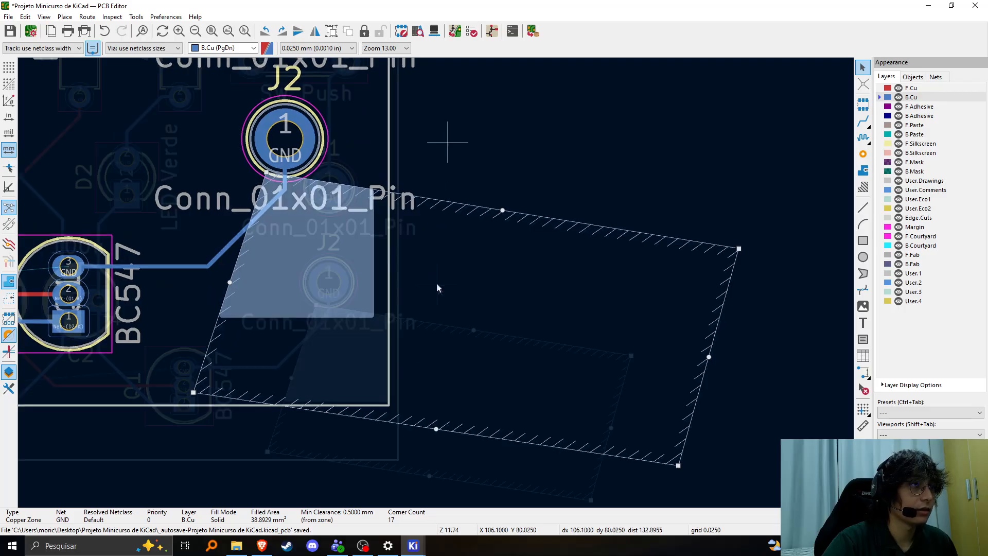
drag(481, 399, 325, 278)
Reshape the GND zone by its corners so it encloses the whole board outline, and refill all zones.
drag(338, 233, 478, 216)
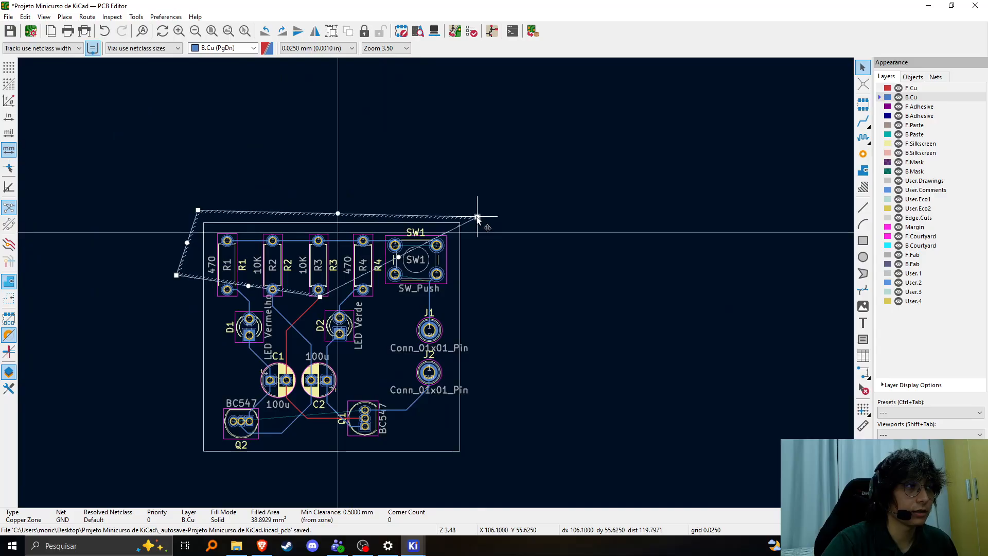
drag(321, 297, 469, 462)
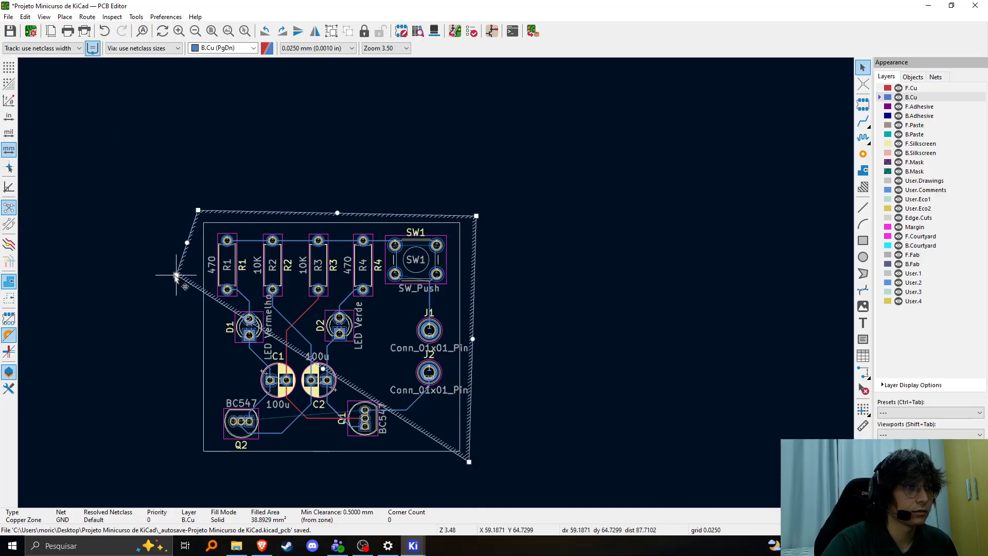
drag(177, 282, 355, 466)
drag(152, 249, 196, 457)
drag(469, 461, 468, 462)
middle_drag(508, 364, 553, 318)
key(b)
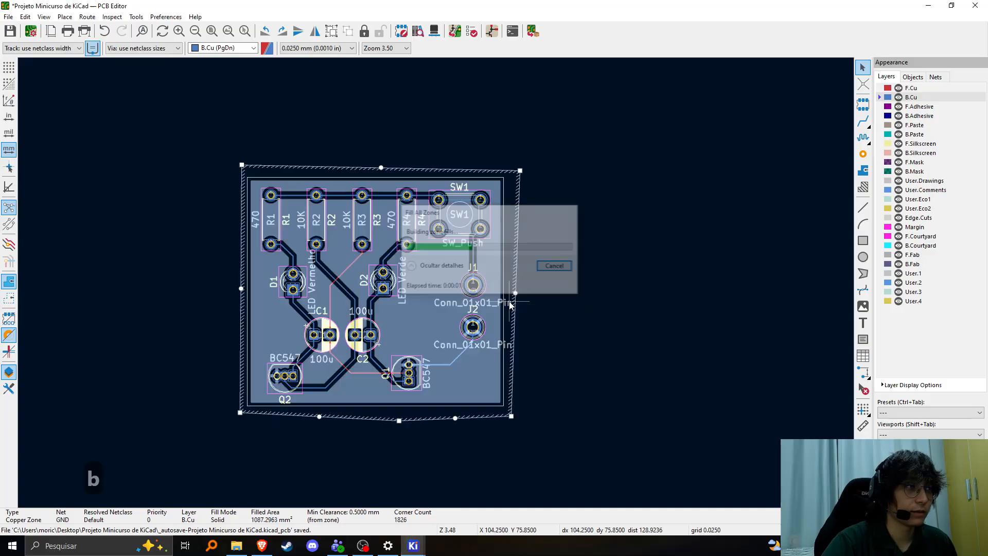
click(588, 297)
Examine the filled GND zone on B.Cu and its clearances around the tracks and pads across the board.
scroll(445, 291, up, 2)
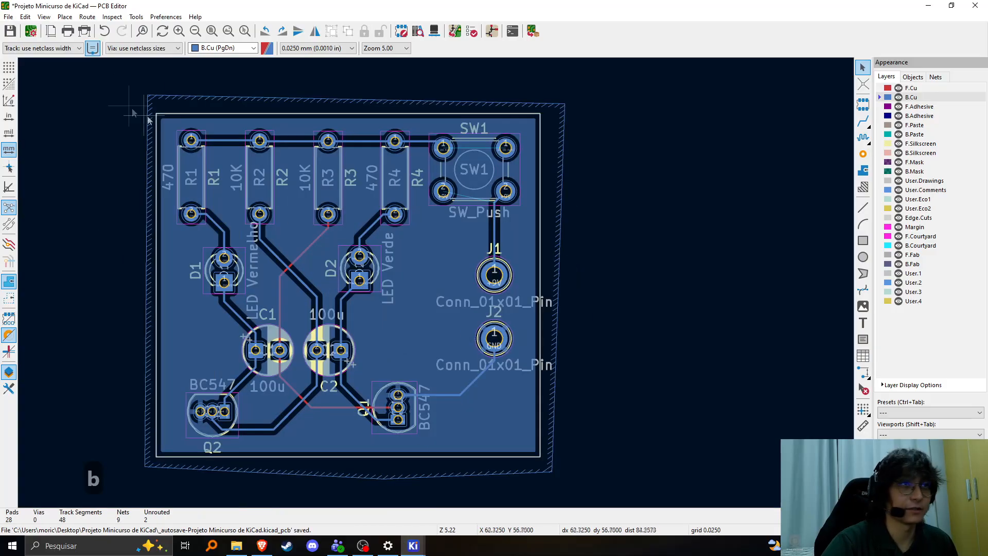
middle_drag(531, 270, 609, 371)
scroll(282, 209, up, 8)
scroll(437, 284, down, 8)
middle_drag(498, 341, 425, 240)
middle_drag(627, 419, 420, 388)
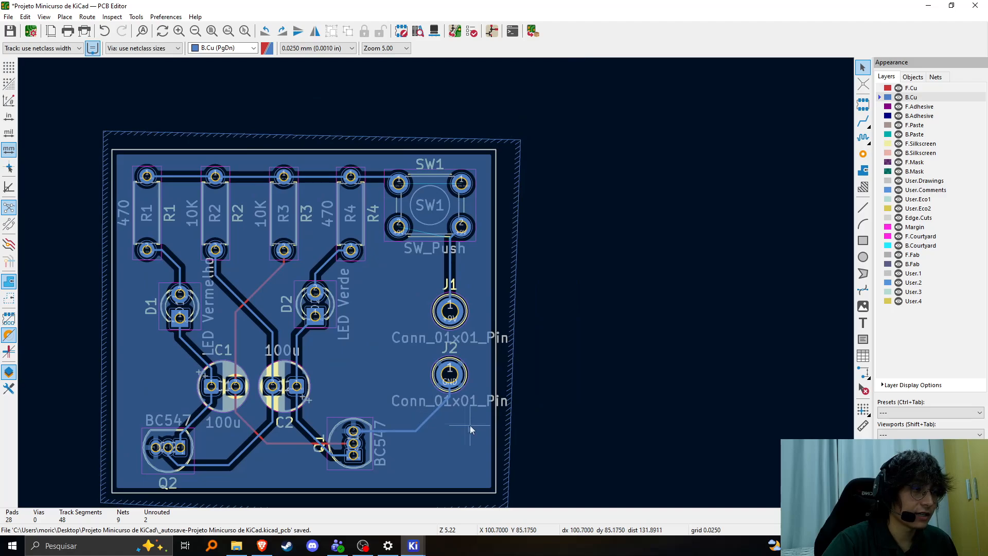
middle_drag(470, 425, 448, 276)
scroll(511, 285, up, 3)
scroll(466, 237, down, 3)
Review the GND zone's properties without changing them, and inspect how the fill connects to the GND pads of J2, Q1 and Q2.
double_click(464, 233)
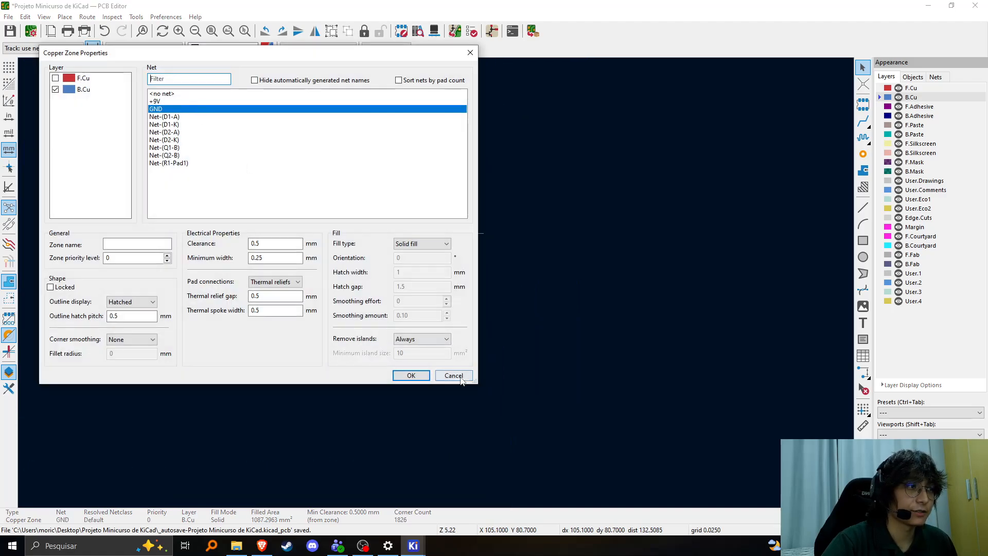
click(454, 375)
scroll(499, 288, up, 3)
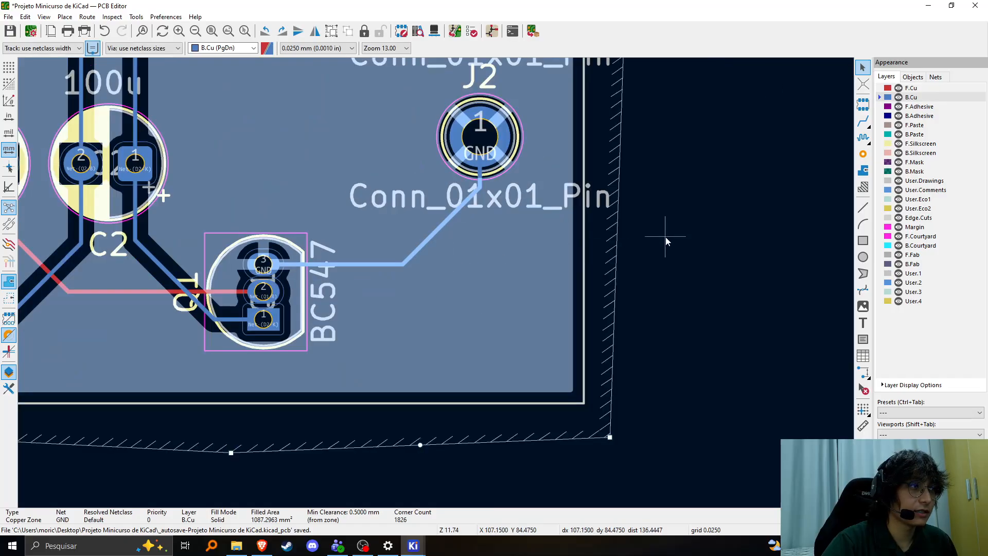
scroll(666, 237, down, 2)
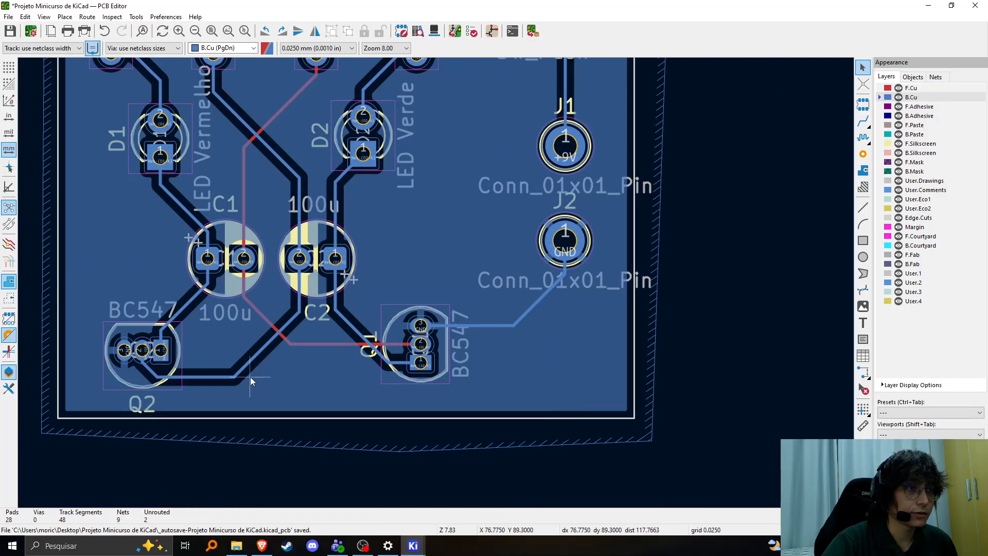
scroll(241, 363, up, 3)
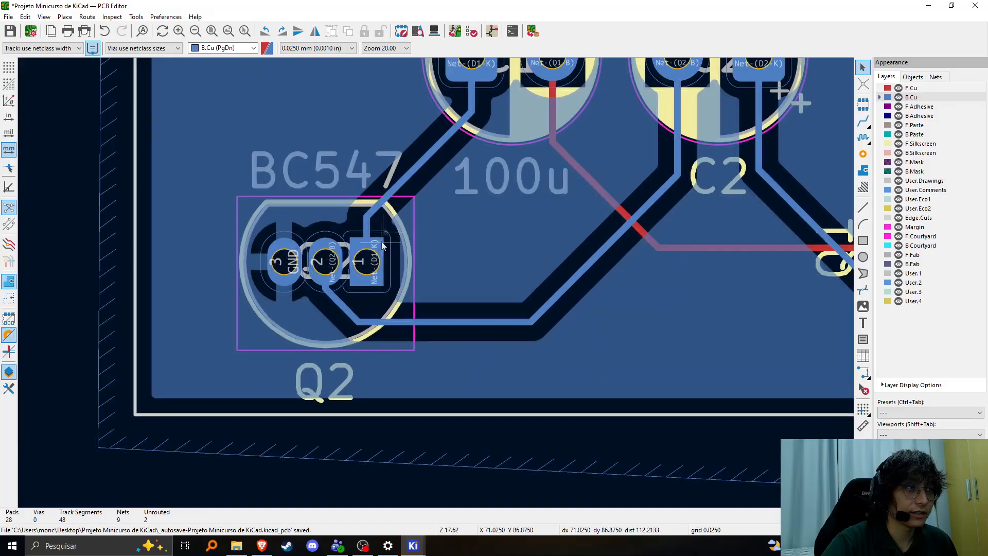
scroll(400, 273, down, 5)
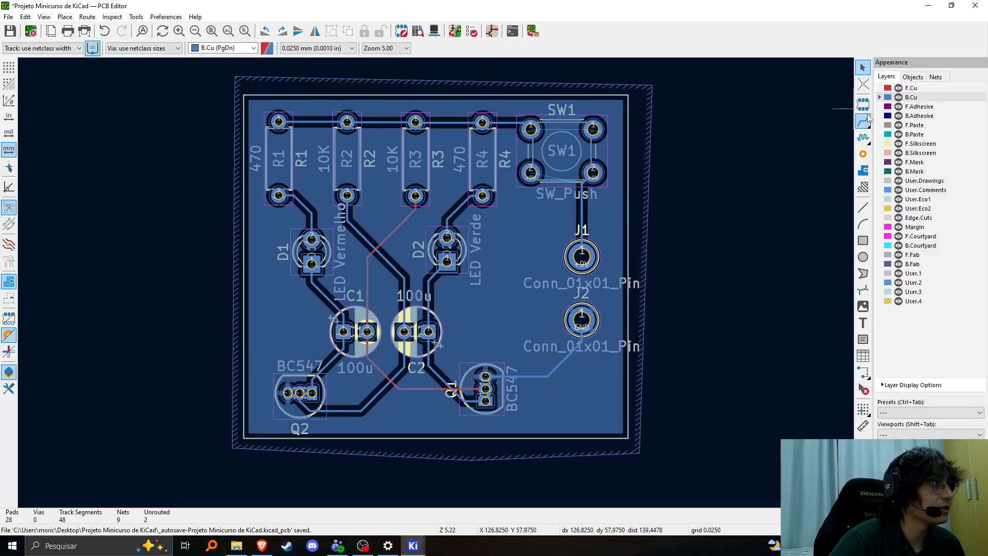
Duplicate the GND zone by copying and pasting it, placing the copy slightly offset from the original over the board.
click(645, 118)
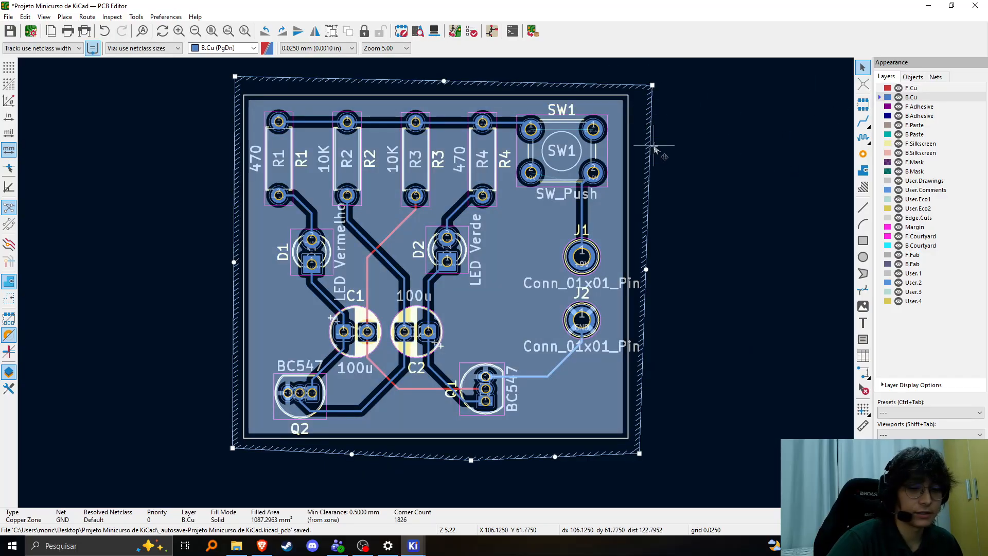
key(ctrl+c)
key(ctrl+v)
scroll(665, 195, down, 2)
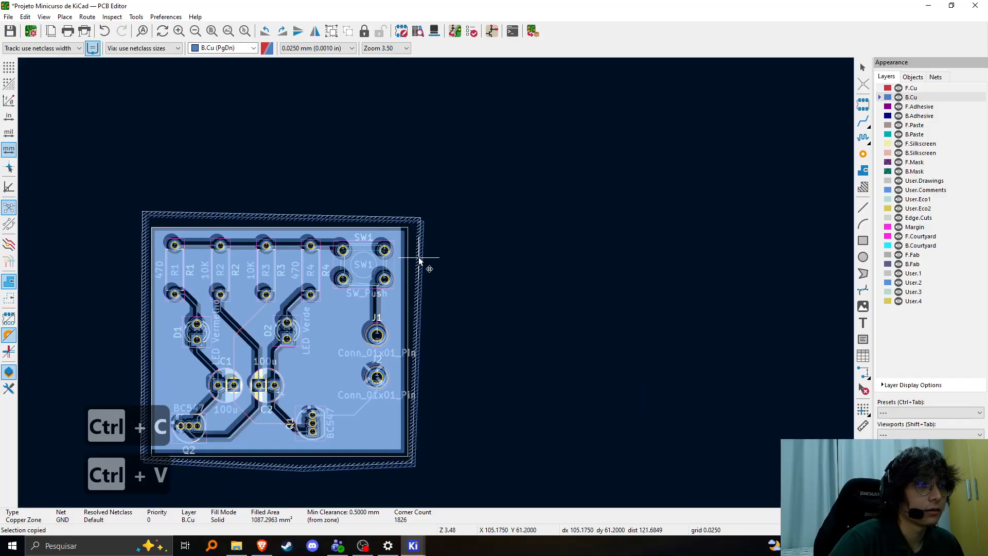
scroll(427, 268, up, 4)
key(Escape)
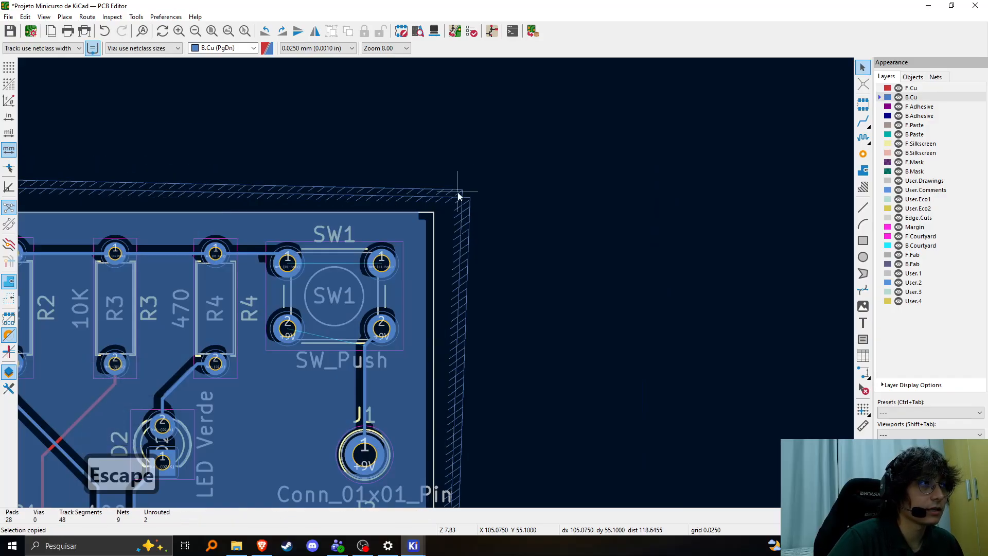
key(Escape)
Assign one of the two overlapping GND zones to F.Cu instead of B.Cu, and refill all zones.
double_click(459, 192)
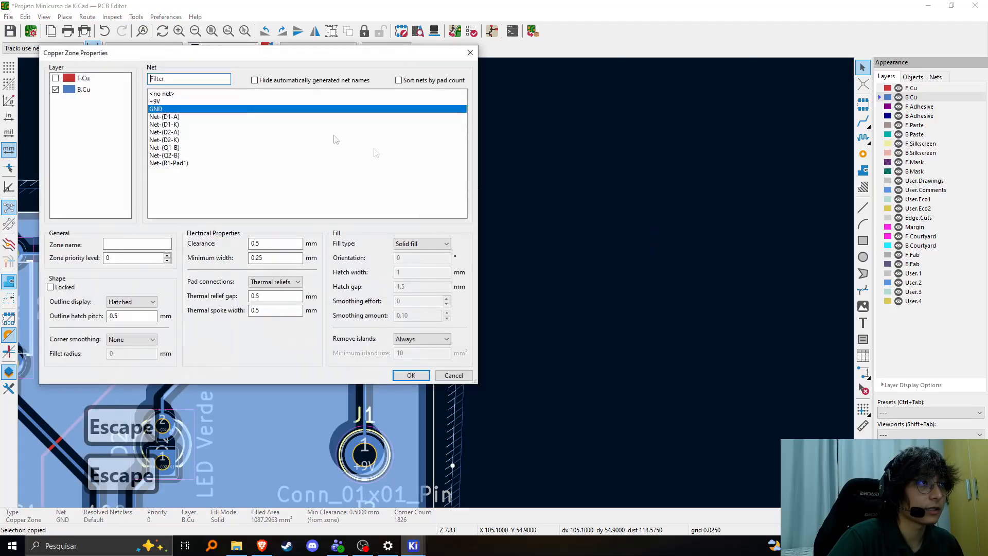
click(55, 89)
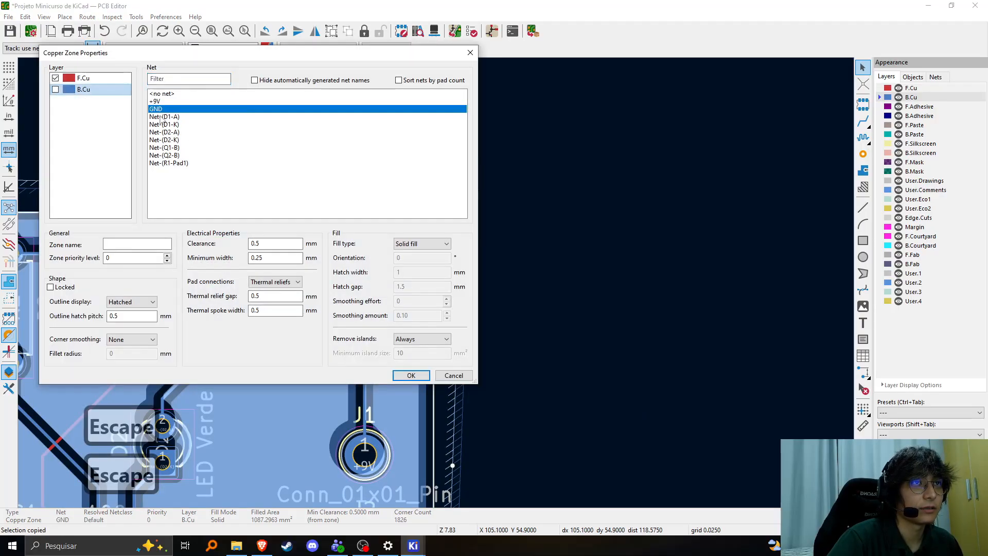
click(410, 374)
middle_drag(540, 403, 657, 335)
key(b)
scroll(637, 337, down, 3)
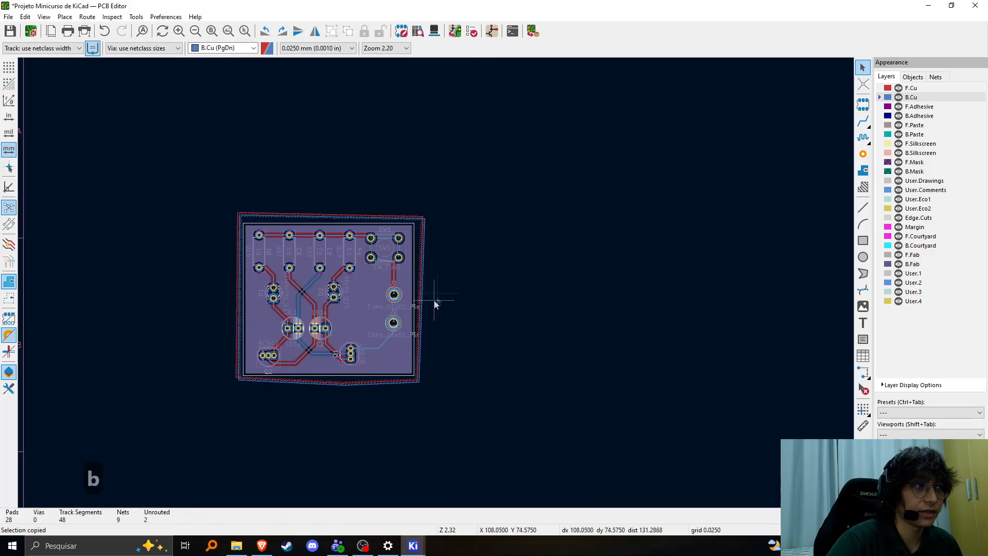
Hide both copper layers and show only F.Cu again to inspect the front GND zone.
middle_drag(504, 201, 750, 174)
click(898, 97)
click(898, 88)
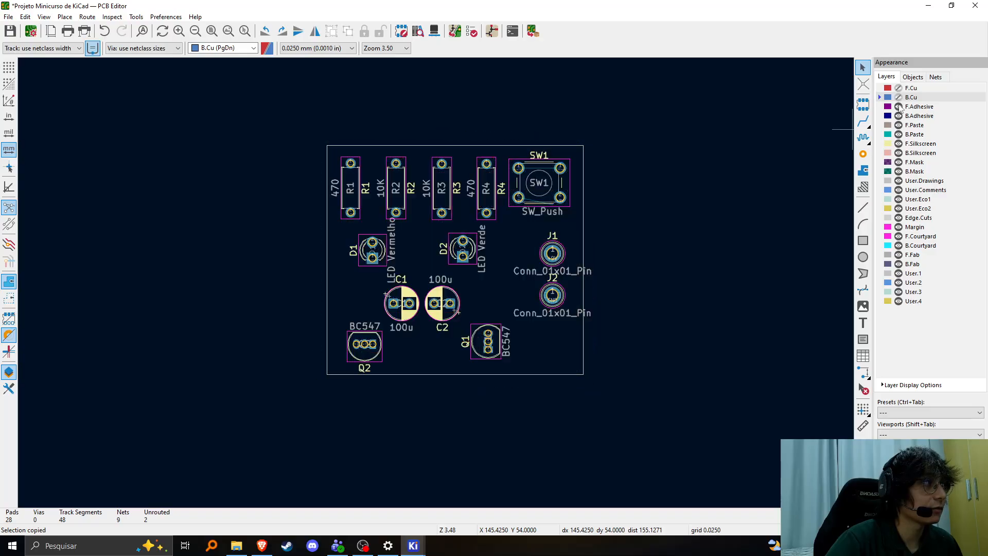
middle_drag(698, 213, 739, 241)
click(898, 88)
scroll(706, 235, up, 1)
middle_drag(380, 332, 596, 283)
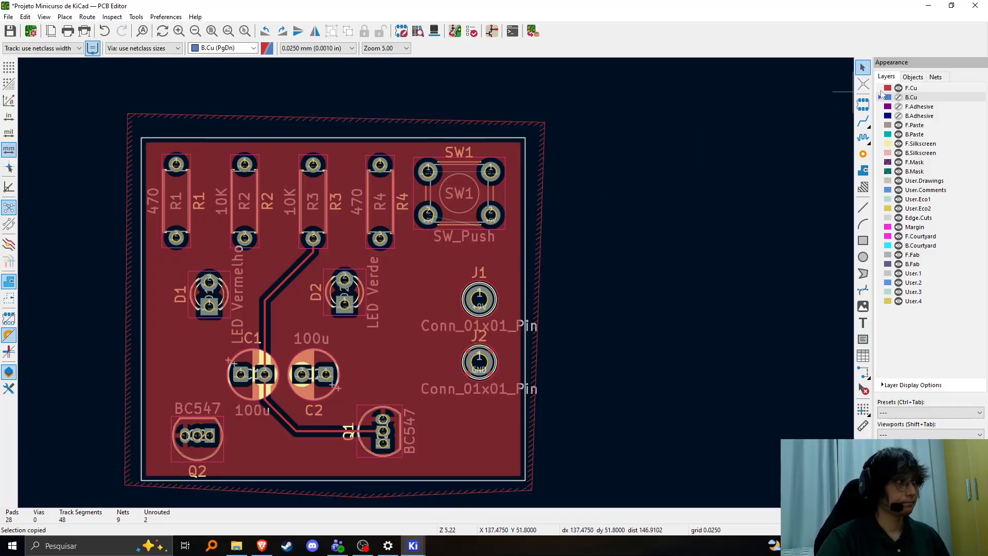
Show B.Cu without F.Cu to inspect the back GND zone, and restore the visibility of the adhesive and both copper layers.
click(899, 98)
click(899, 88)
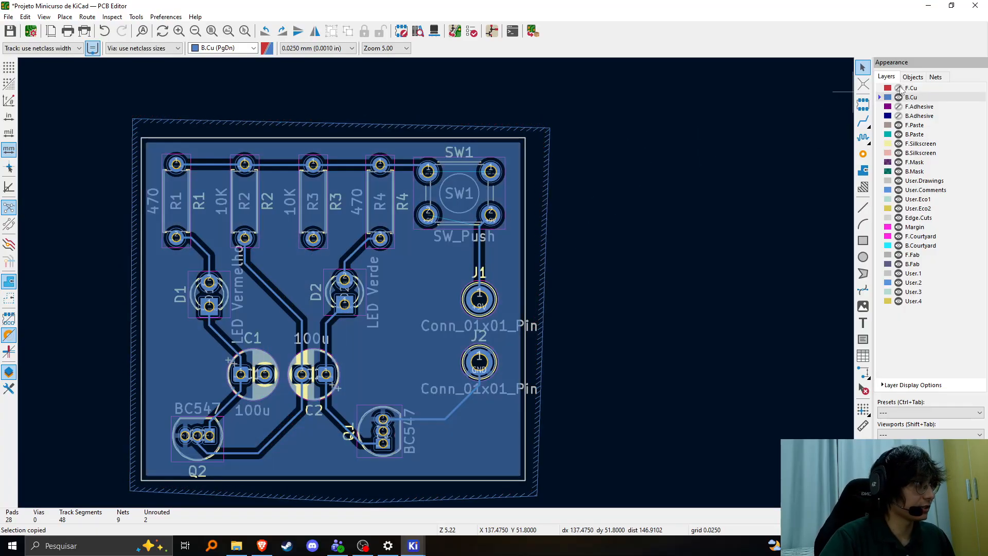
click(898, 106)
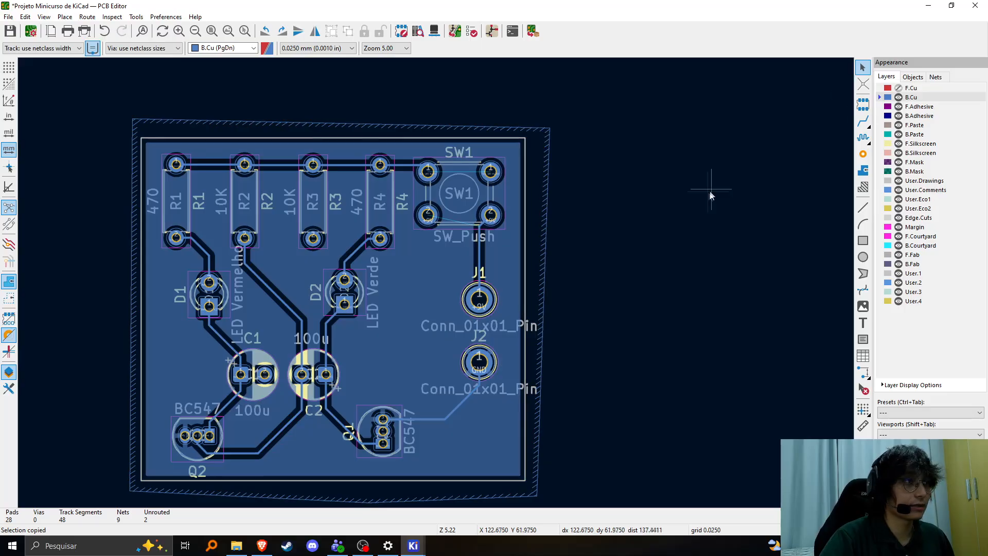
middle_drag(710, 192, 770, 177)
click(899, 96)
click(898, 89)
click(899, 97)
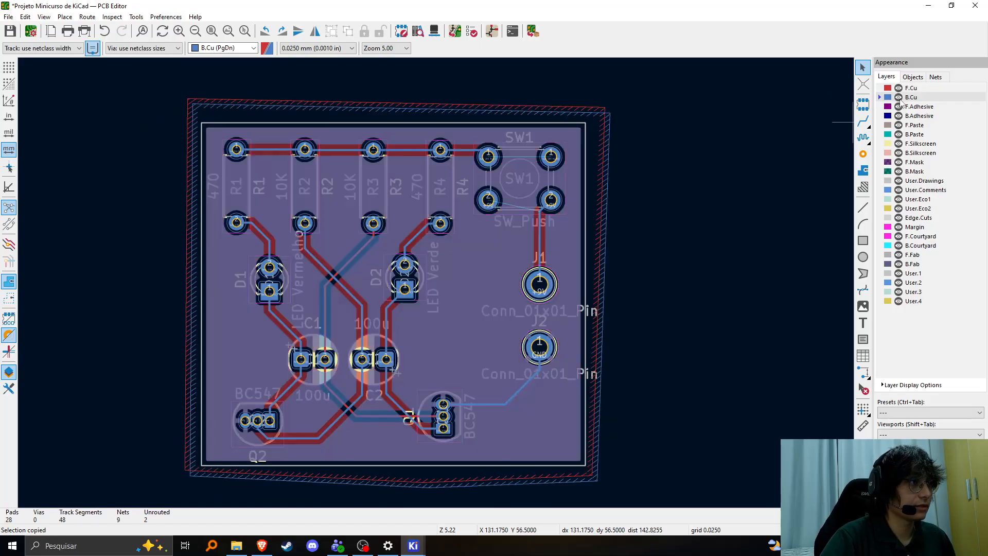
Inspect the board with its GND zones and components from several angles in the 3D viewer, and close the viewer.
click(435, 32)
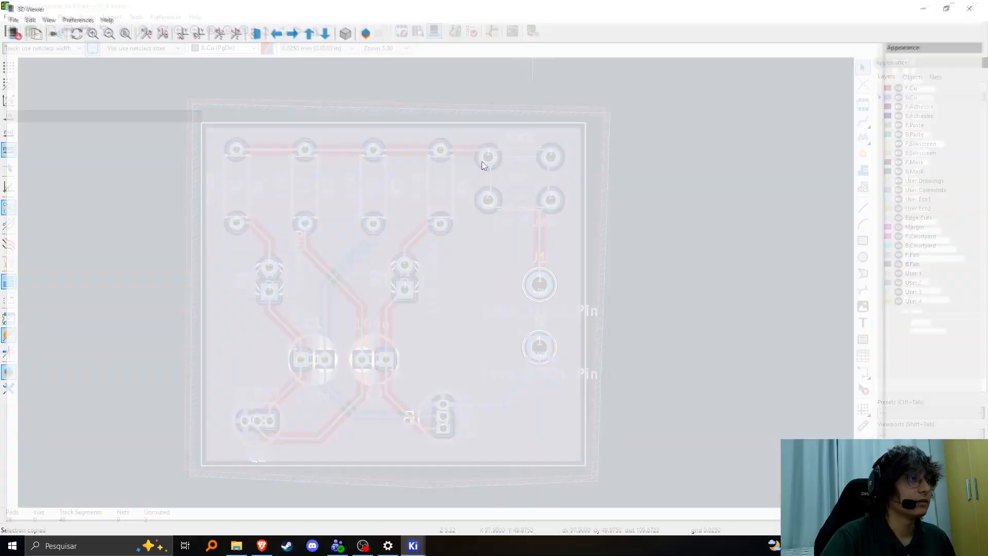
drag(473, 129, 672, 361)
right_click(369, 329)
click(406, 318)
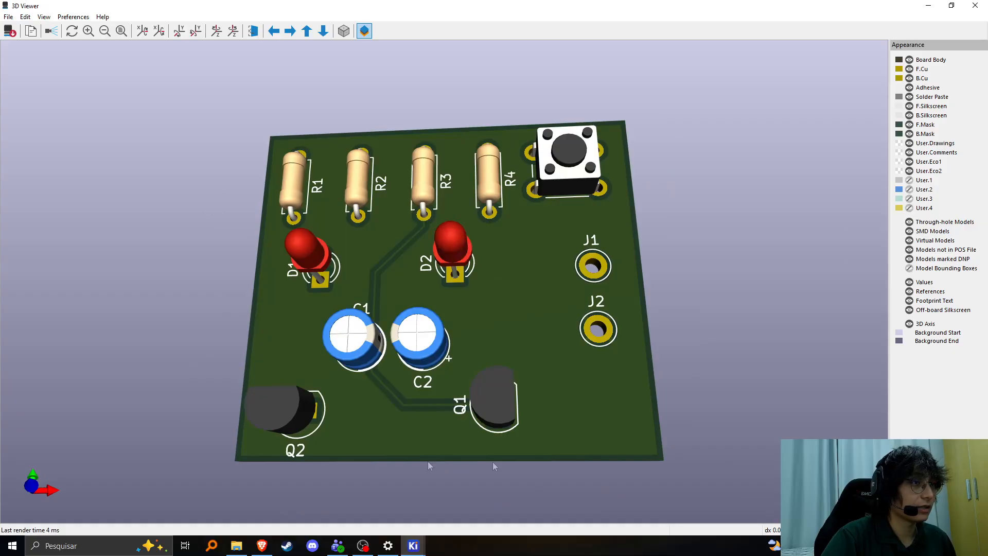
drag(417, 335, 283, 378)
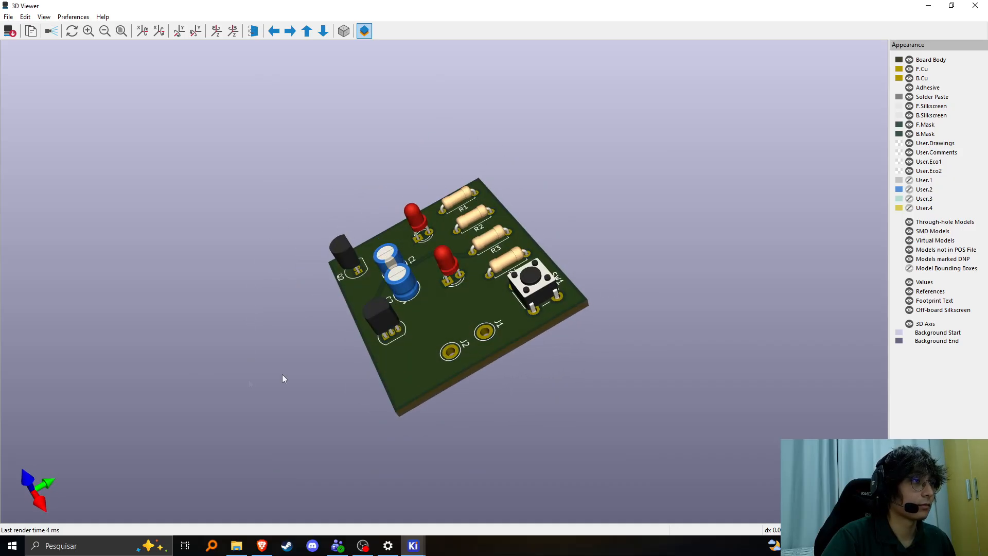
click(974, 7)
scroll(700, 269, down, 2)
scroll(321, 334, up, 2)
middle_drag(436, 283, 425, 385)
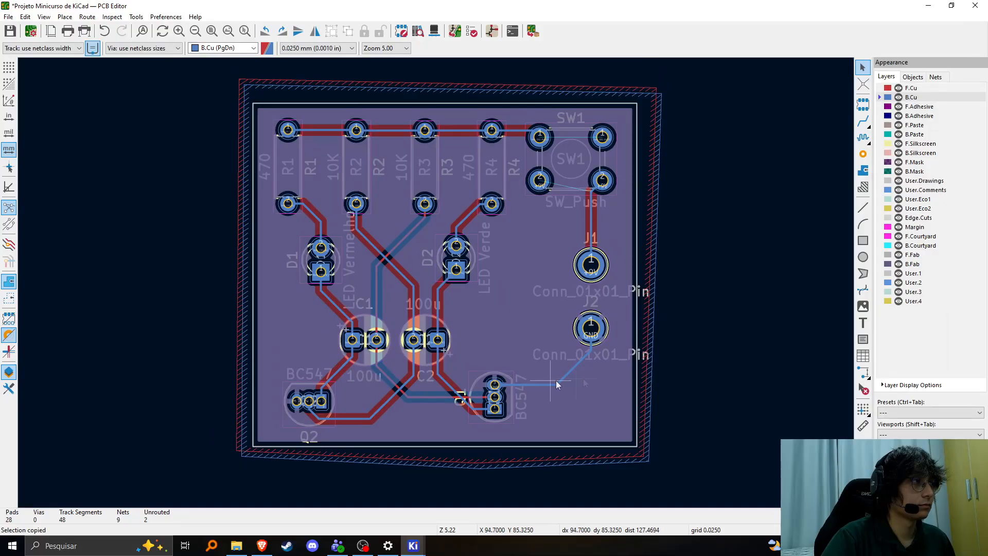
drag(705, 477, 204, 61)
scroll(206, 62, down, 2)
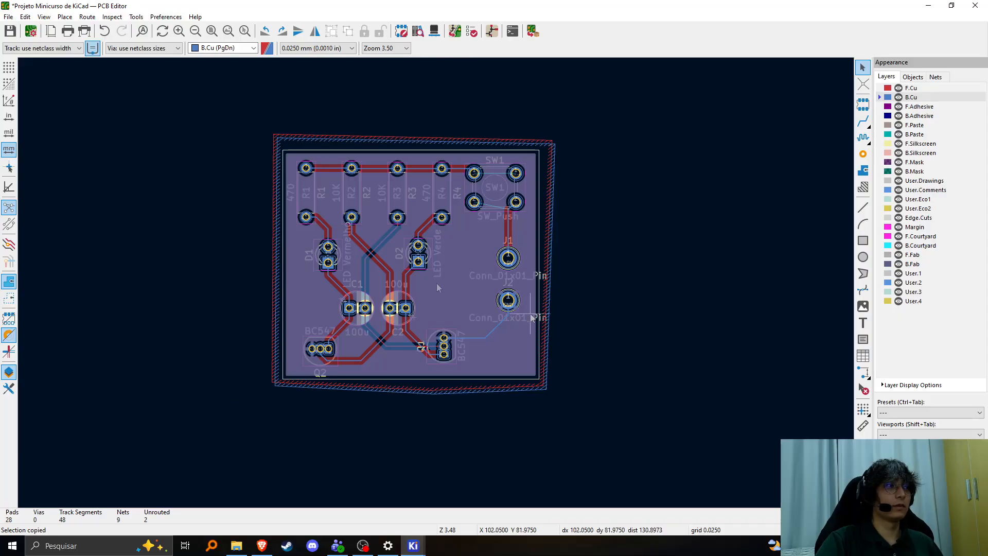
Open the 3D viewer and inspect the component side of the board from several angles.
scroll(535, 324, up, 2)
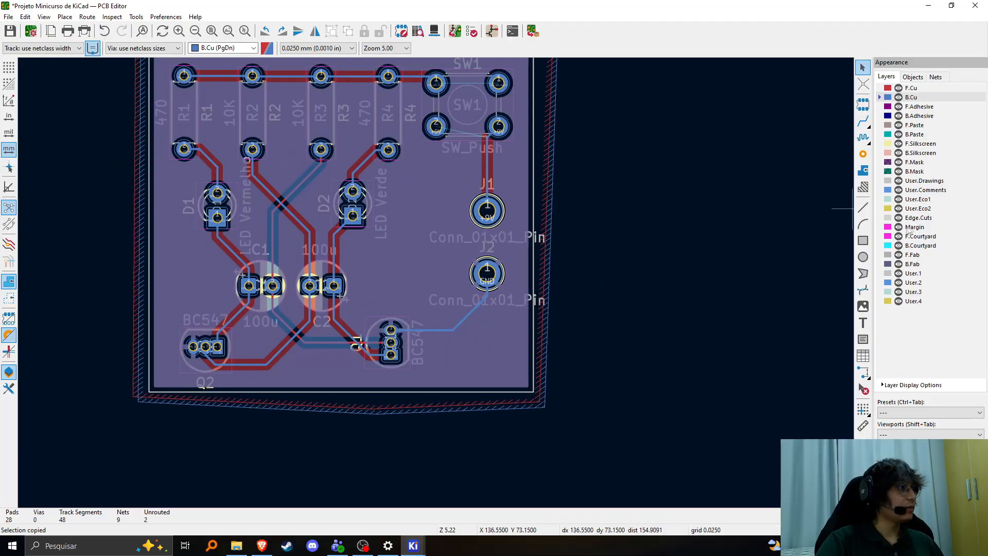
scroll(792, 234, down, 1)
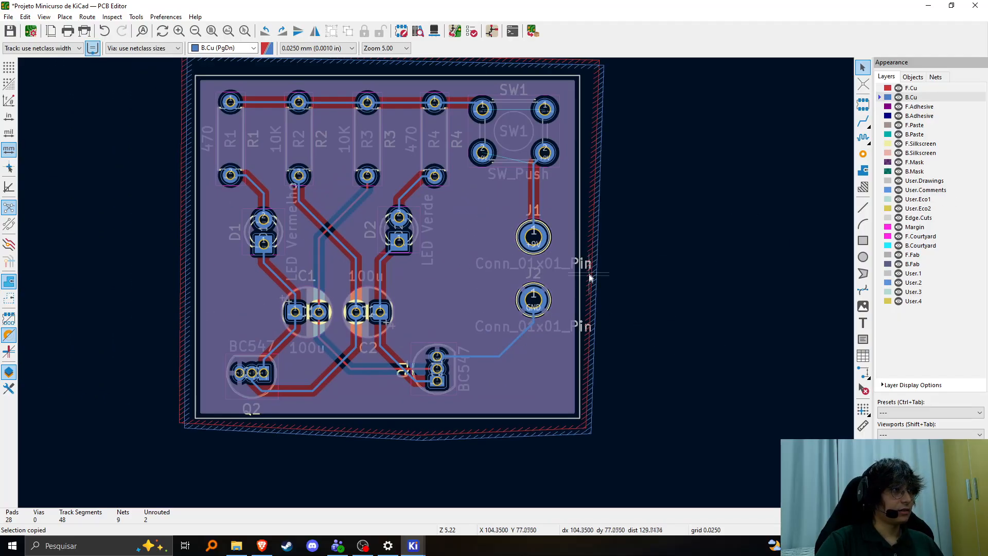
scroll(577, 276, up, 2)
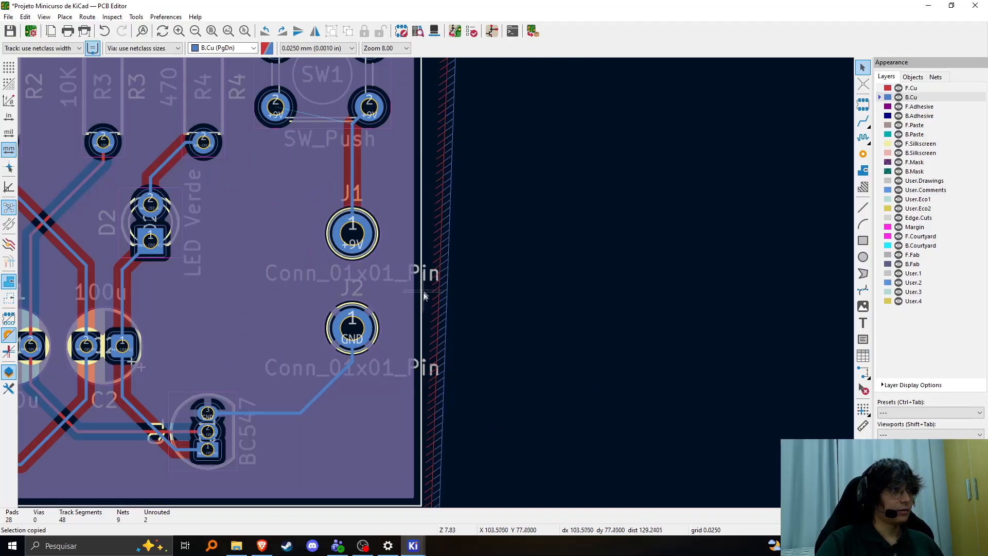
click(434, 33)
scroll(434, 282, up, 4)
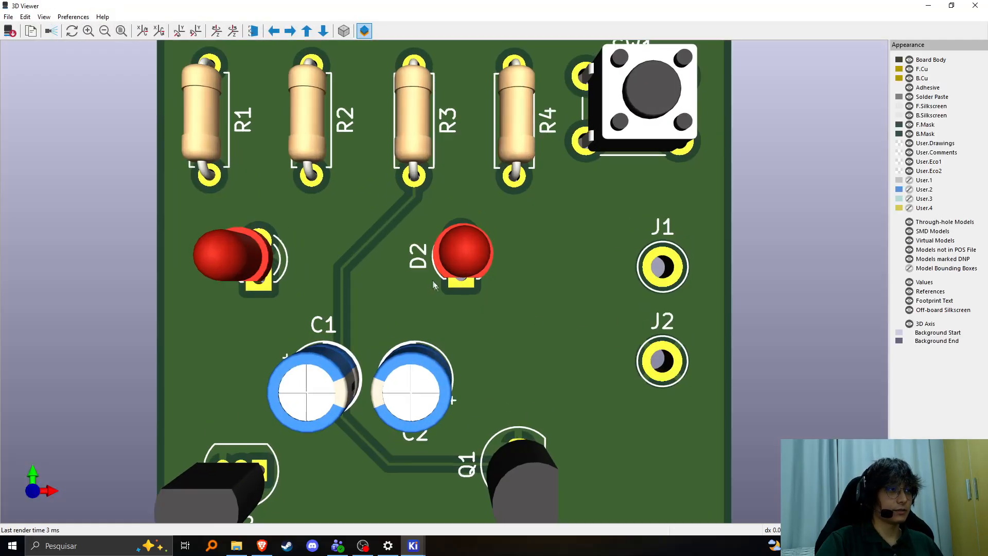
scroll(700, 273, down, 1)
drag(449, 325, 328, 370)
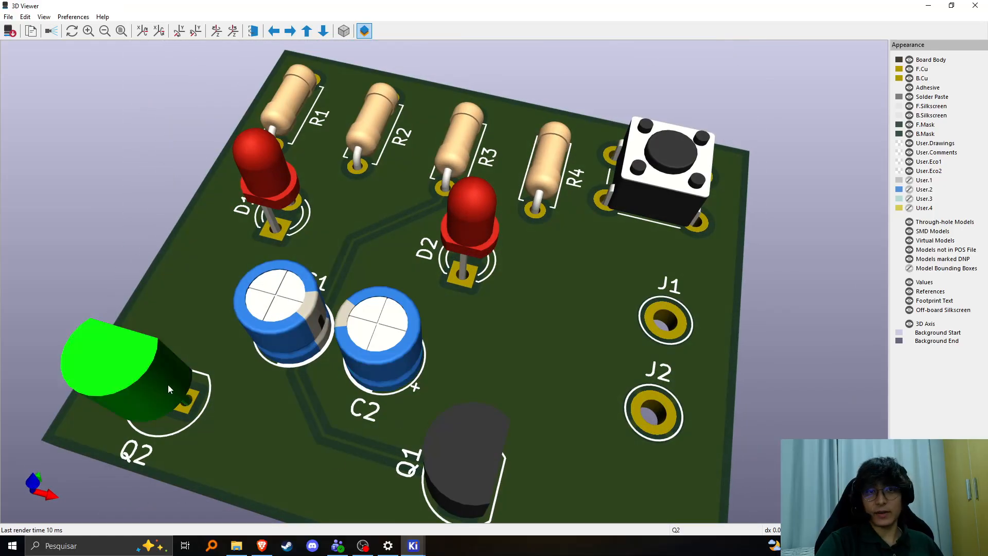
drag(352, 349, 428, 193)
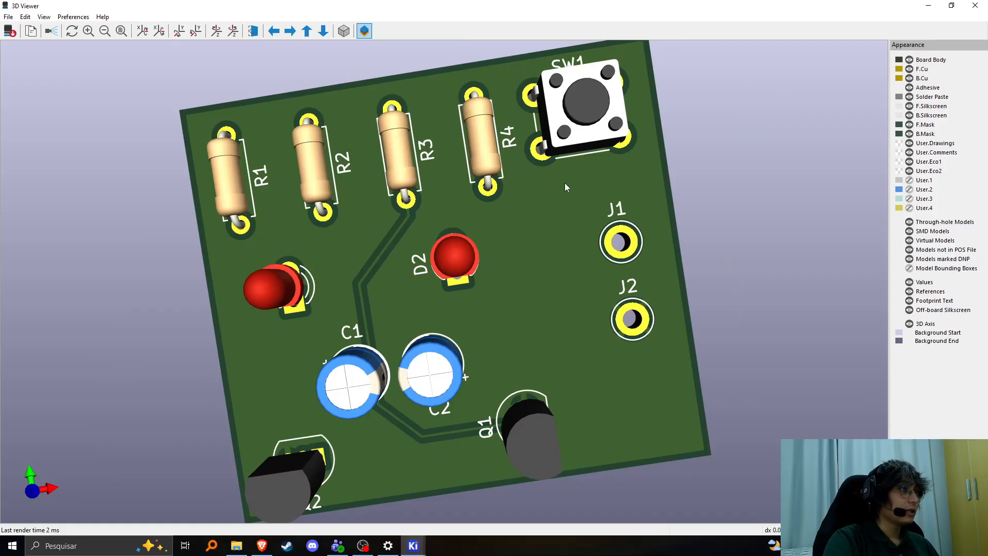
Switch to the Schematic Editor and examine the resistor R2 in the circuit.
mouse_move(413, 545)
mouse_move(408, 525)
mouse_move(494, 502)
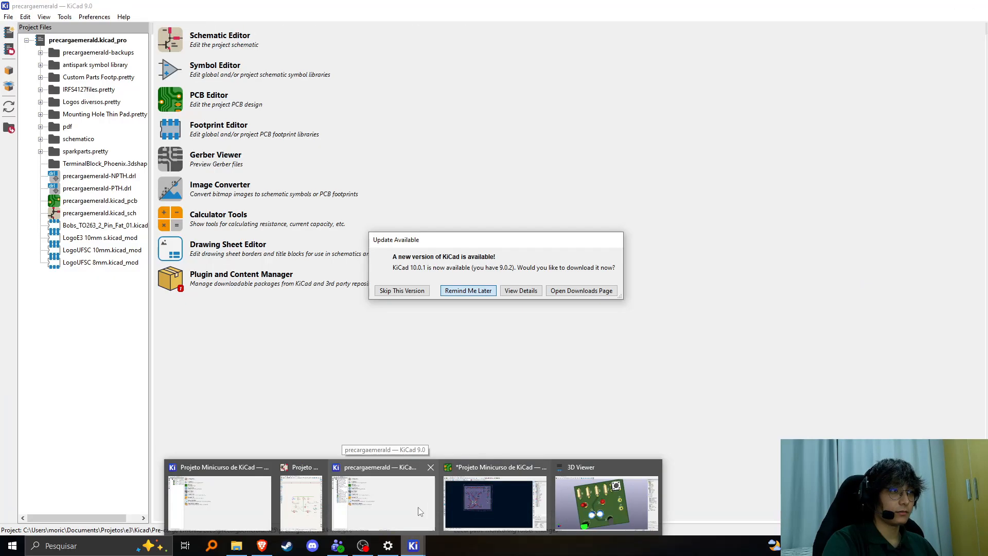
click(383, 502)
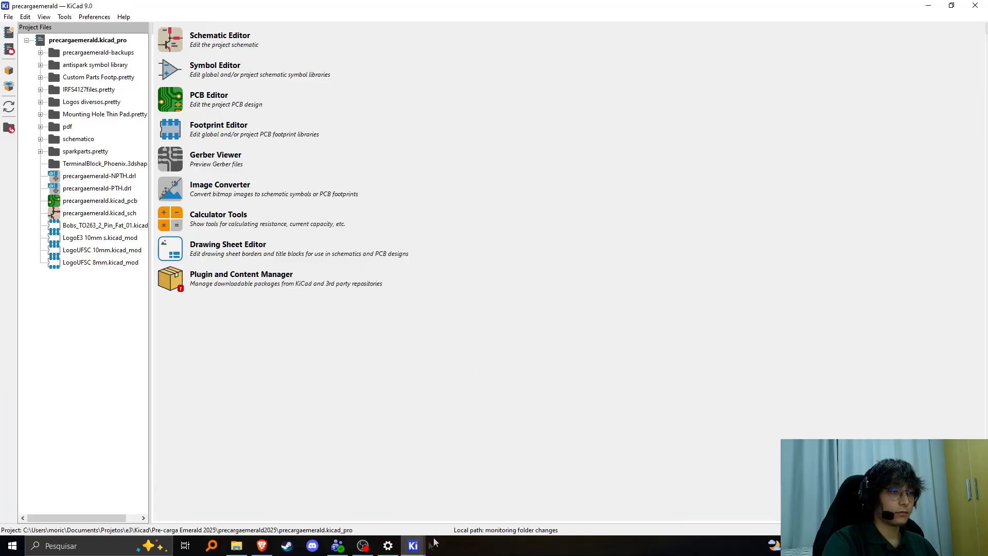
click(417, 546)
click(303, 505)
double_click(360, 13)
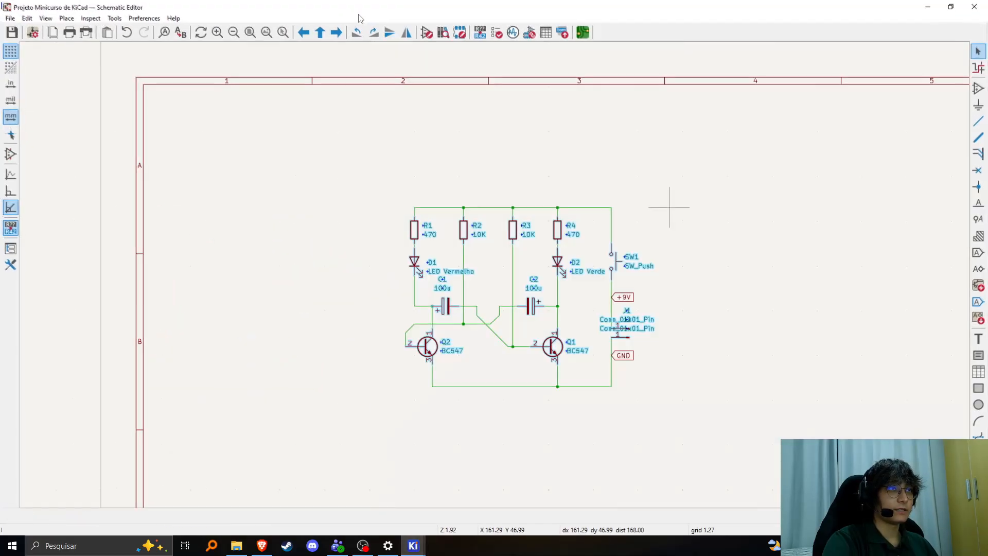
scroll(466, 234, up, 5)
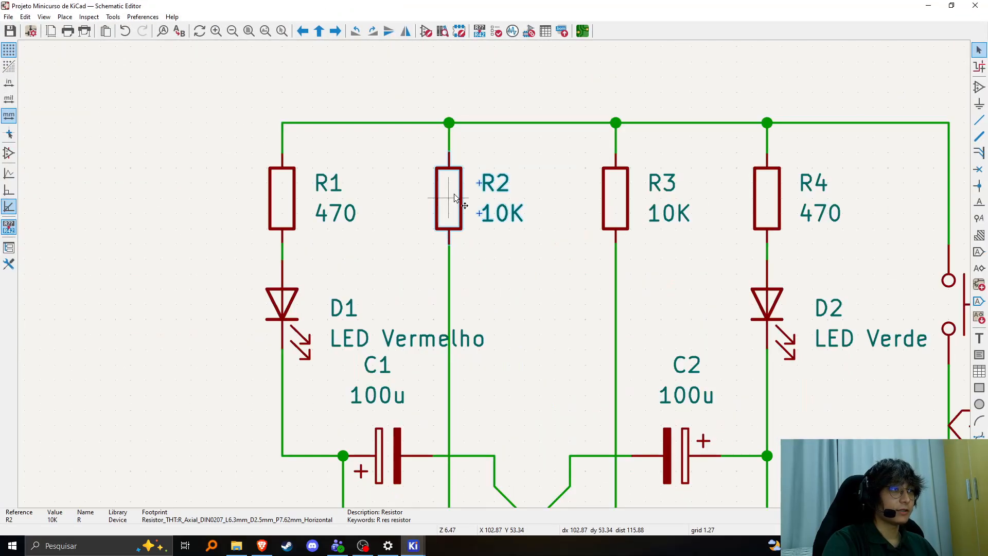
Return to the 3D viewer, inspect the resistors, LEDs and connector holes from several angles, and close the viewer.
click(413, 545)
click(635, 496)
drag(526, 305, 341, 197)
drag(391, 174, 341, 160)
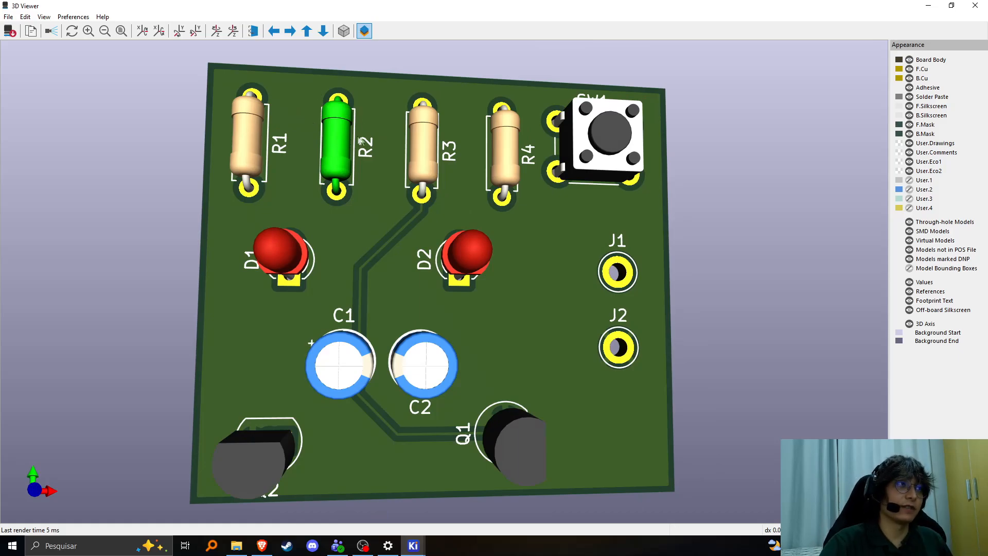
drag(359, 113, 549, 341)
drag(626, 301, 648, 323)
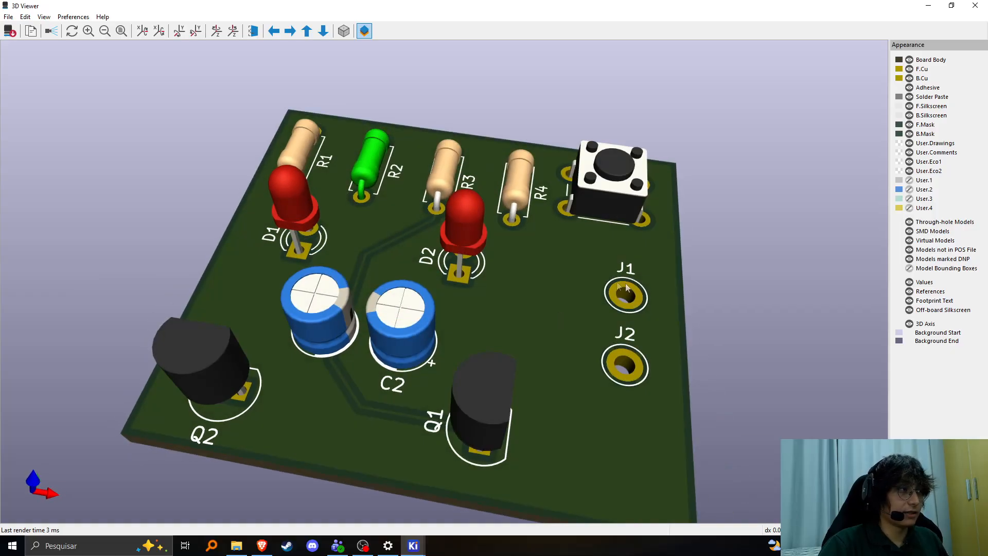
drag(635, 275, 615, 250)
drag(184, 177, 606, 211)
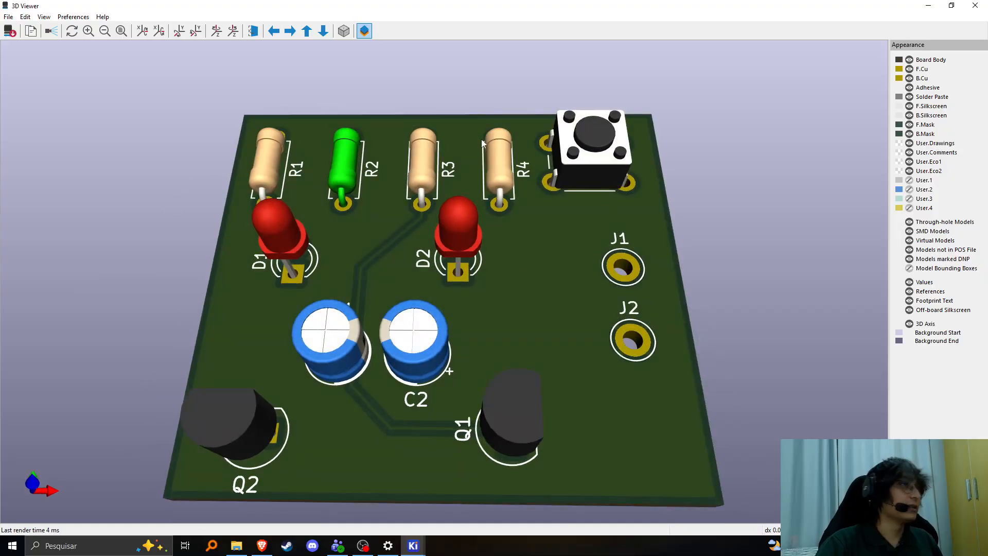
click(975, 6)
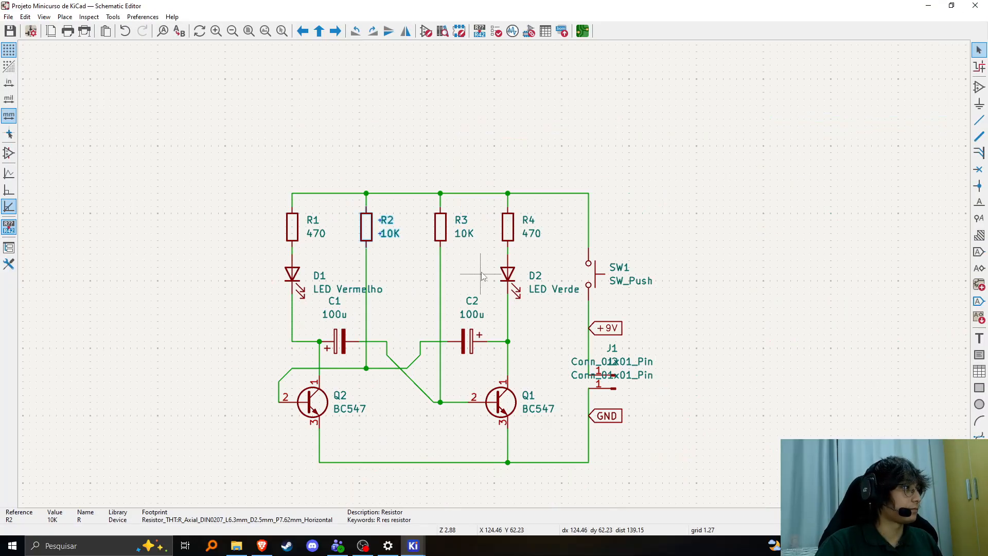
Switch back to the PCB Editor with the whole board in view.
mouse_move(414, 546)
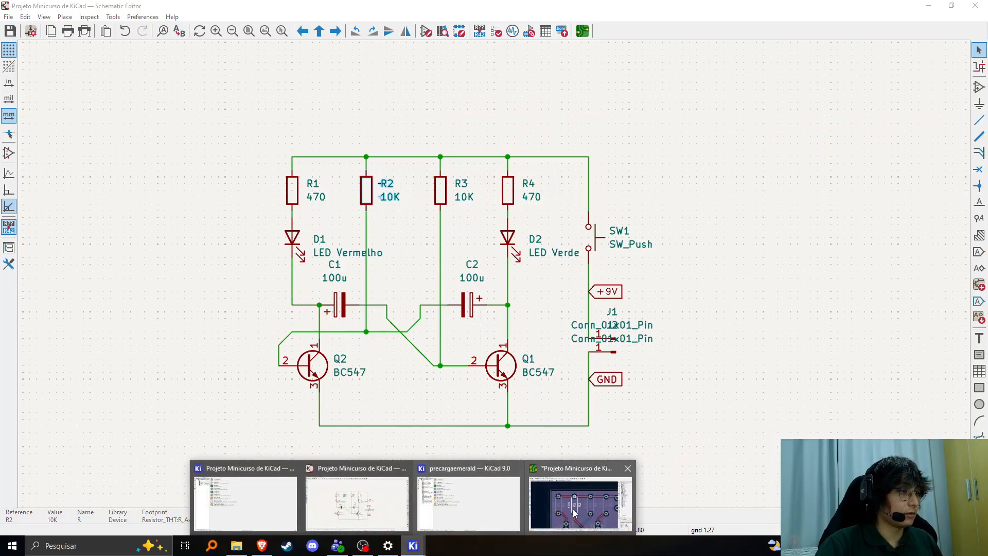
click(577, 510)
drag(441, 218, 520, 274)
click(606, 314)
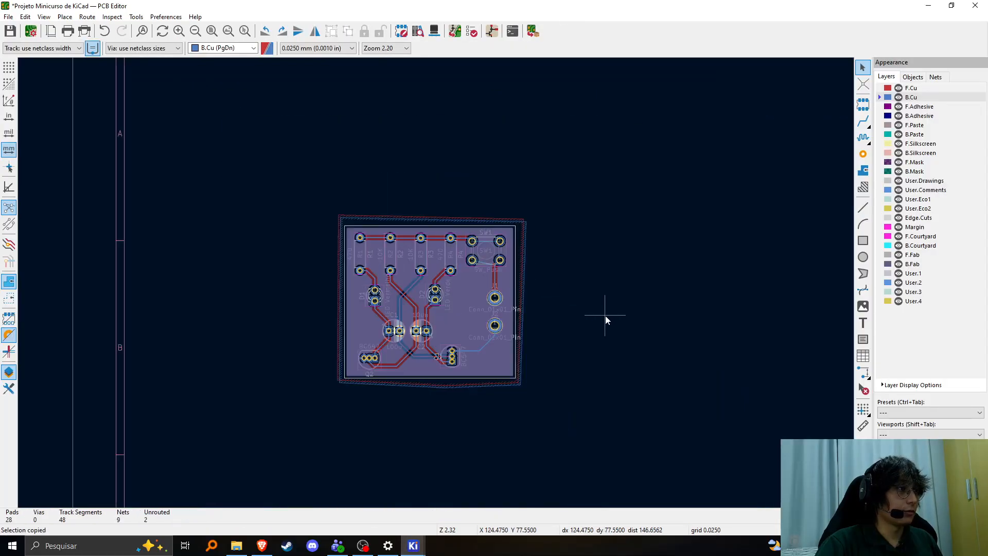
scroll(586, 299, up, 2)
middle_drag(437, 283, 654, 311)
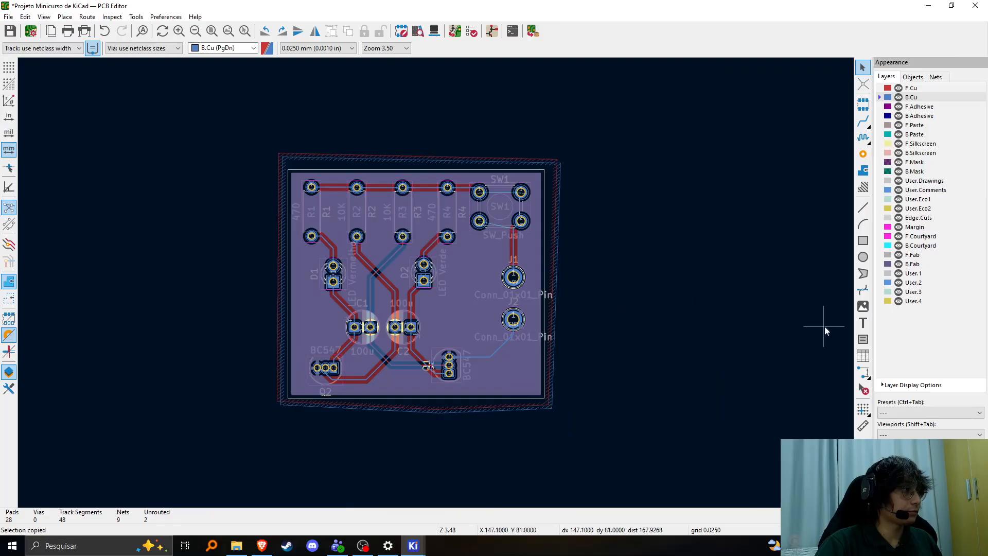
Create the text "E3 UFSC" on the F.Silkscreen layer and place it, mirrored, outside the board's right edge.
click(863, 322)
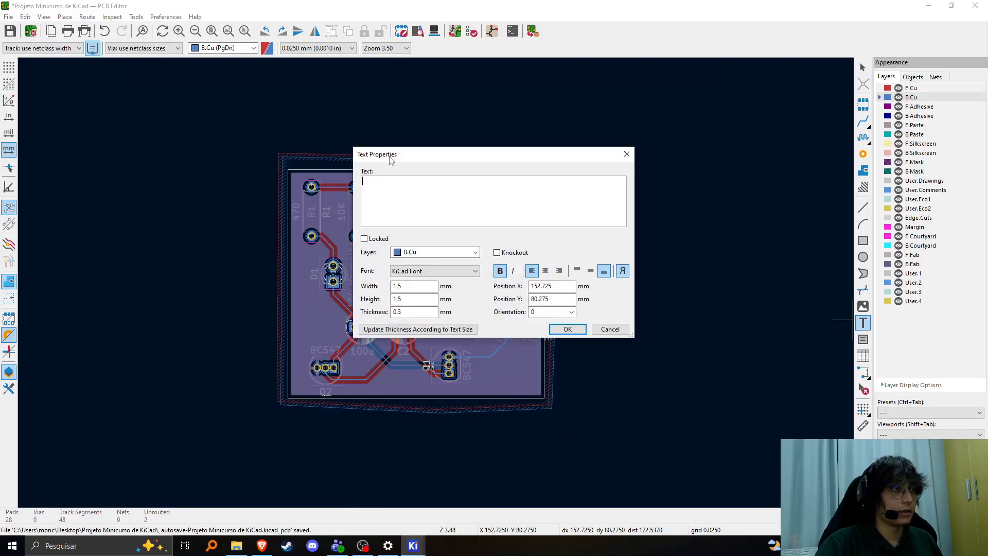
text(E3 UFSC)
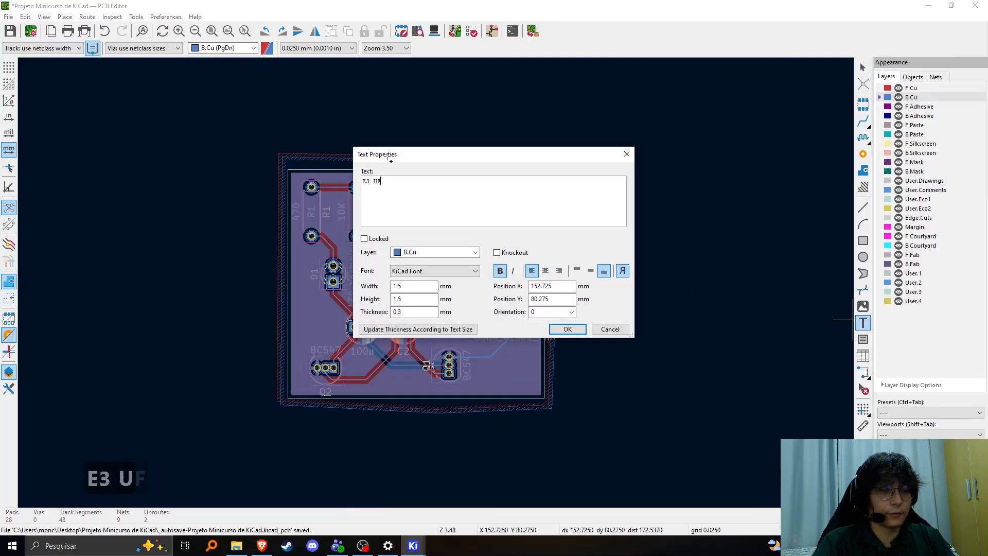
click(407, 253)
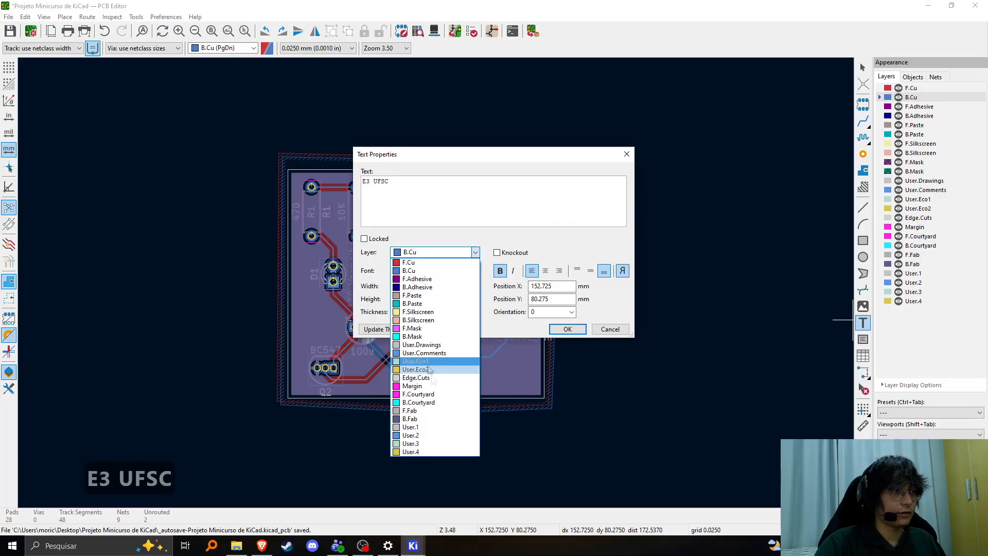
click(408, 314)
click(567, 329)
scroll(436, 289, up, 3)
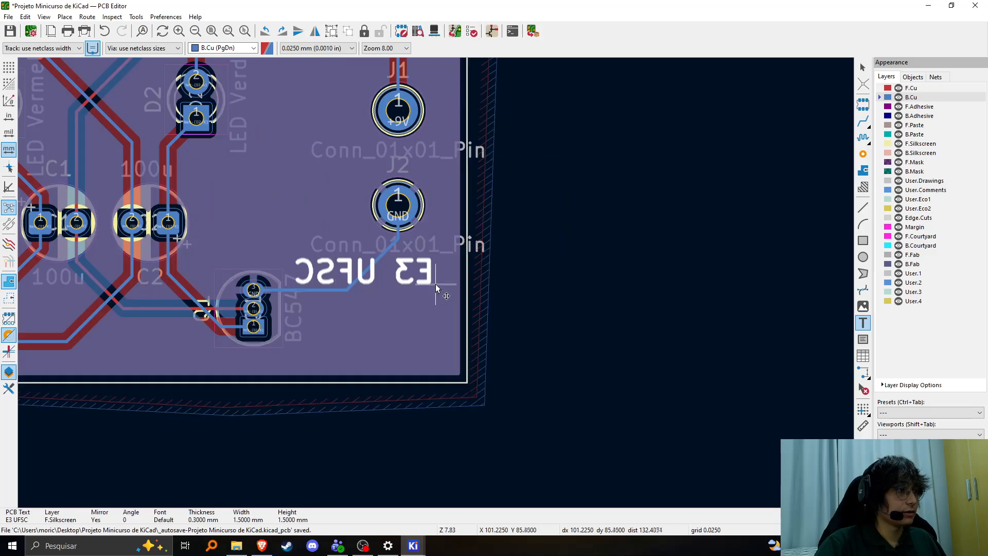
key(r)
key(r)
key(r)
key(r)
click(577, 251)
Place an unmirrored "E3 UFSC" text on F.Silkscreen in the board's lower-right corner, and delete the mirrored copy outside the board.
click(849, 320)
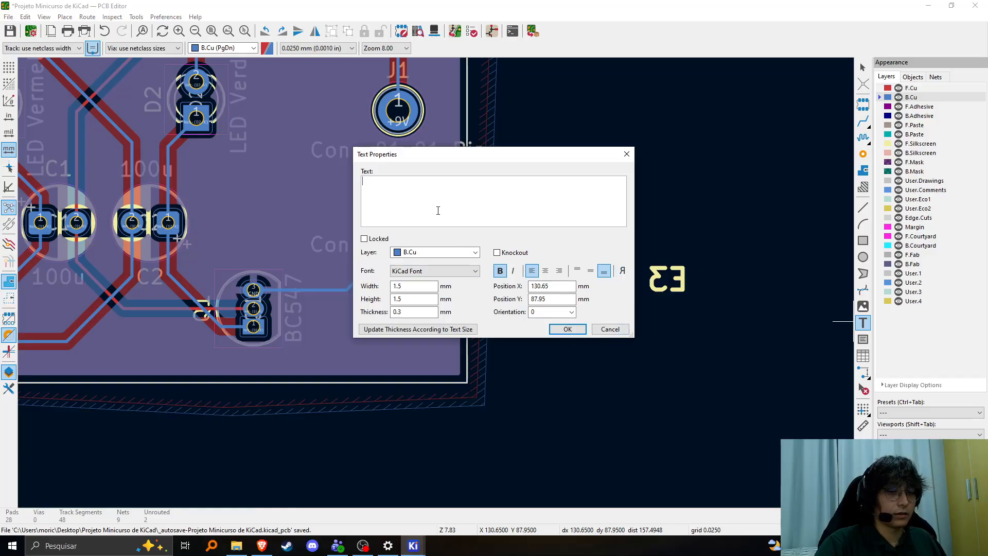
text(E3)
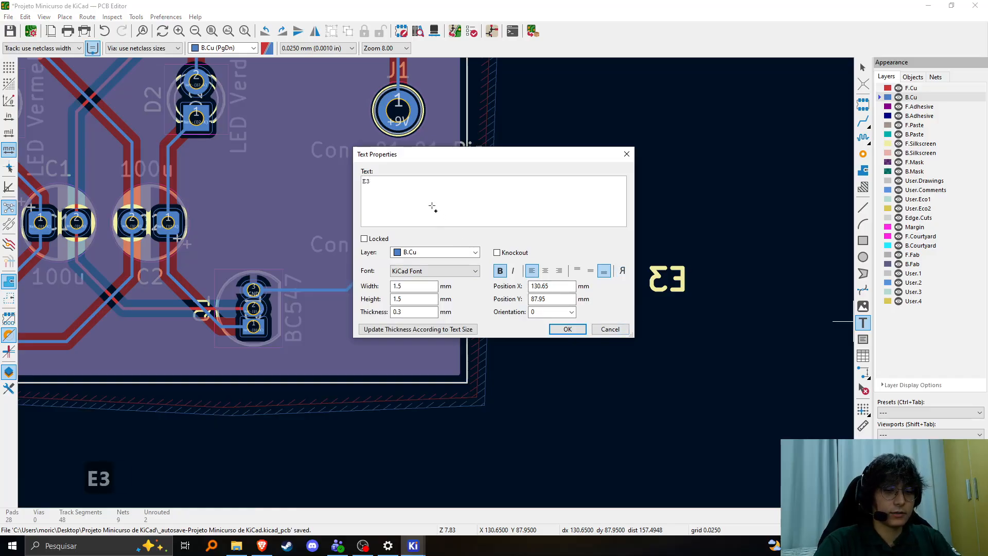
text(UFSC)
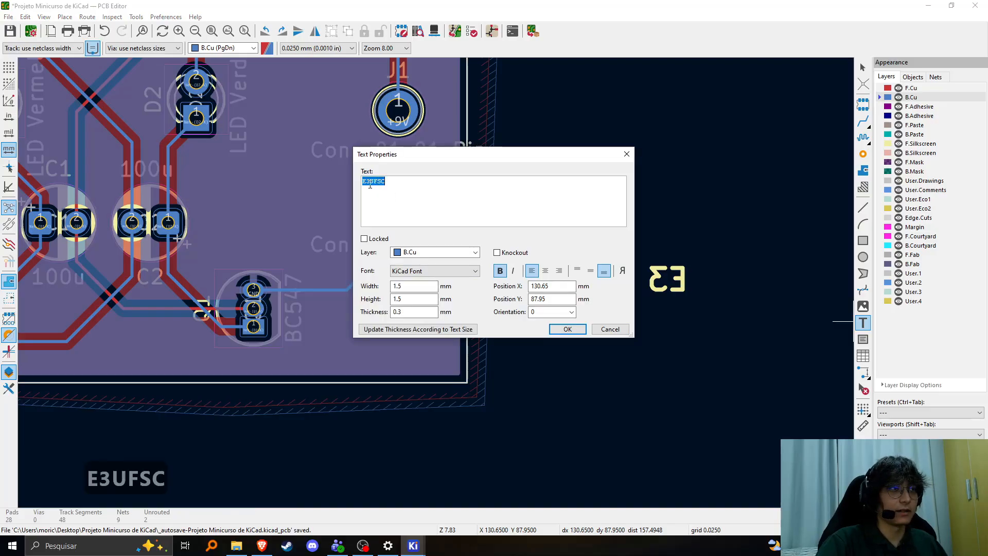
click(435, 252)
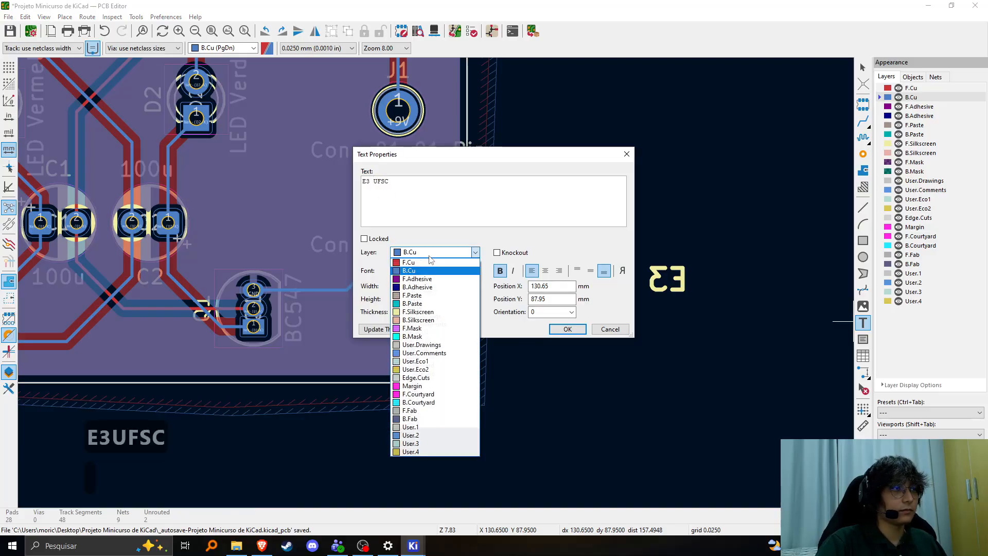
click(427, 312)
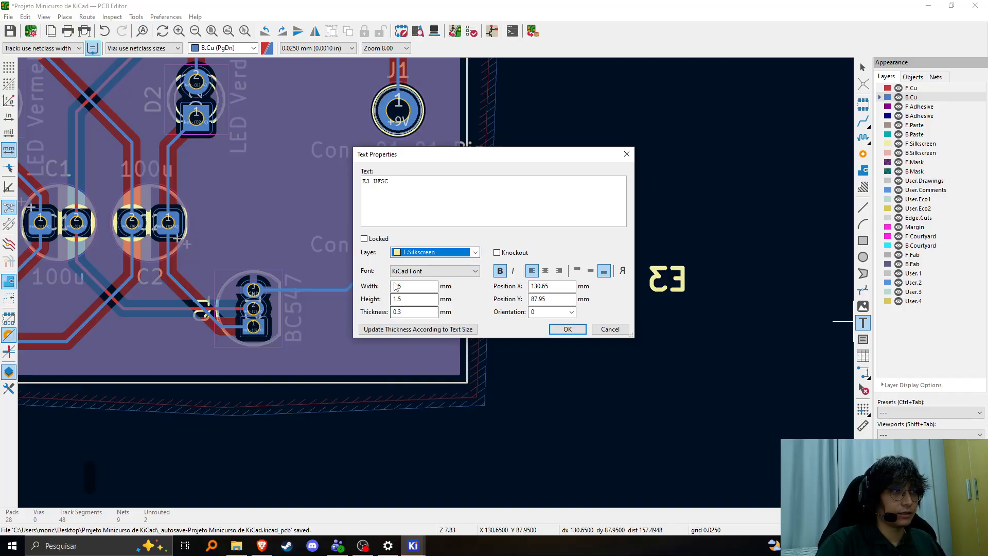
click(568, 328)
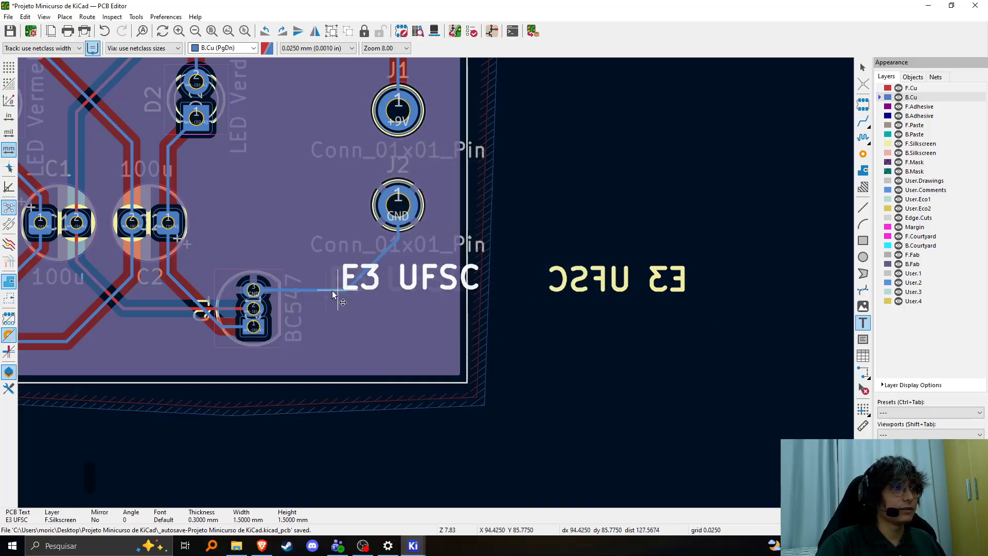
scroll(332, 291, down, 3)
scroll(431, 285, up, 2)
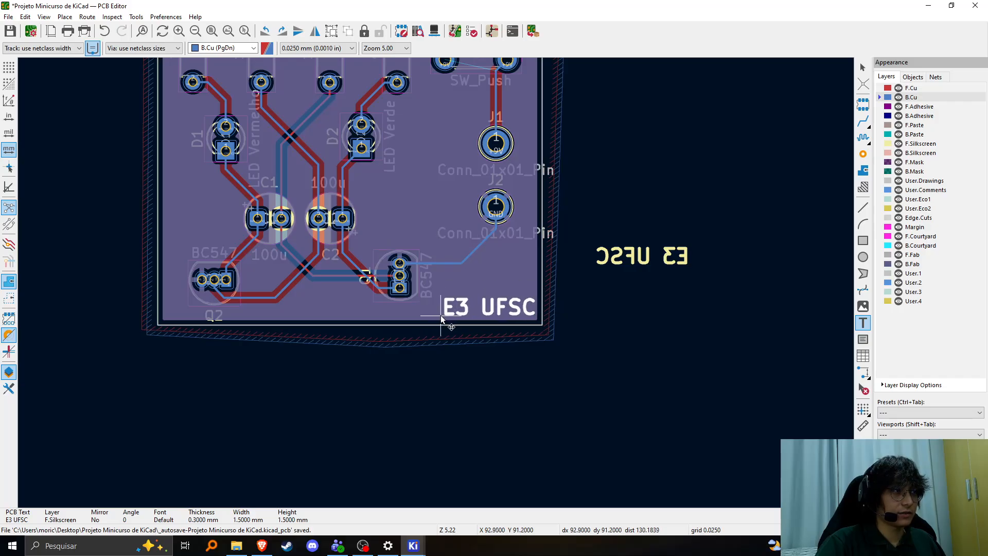
click(440, 314)
key(Escape)
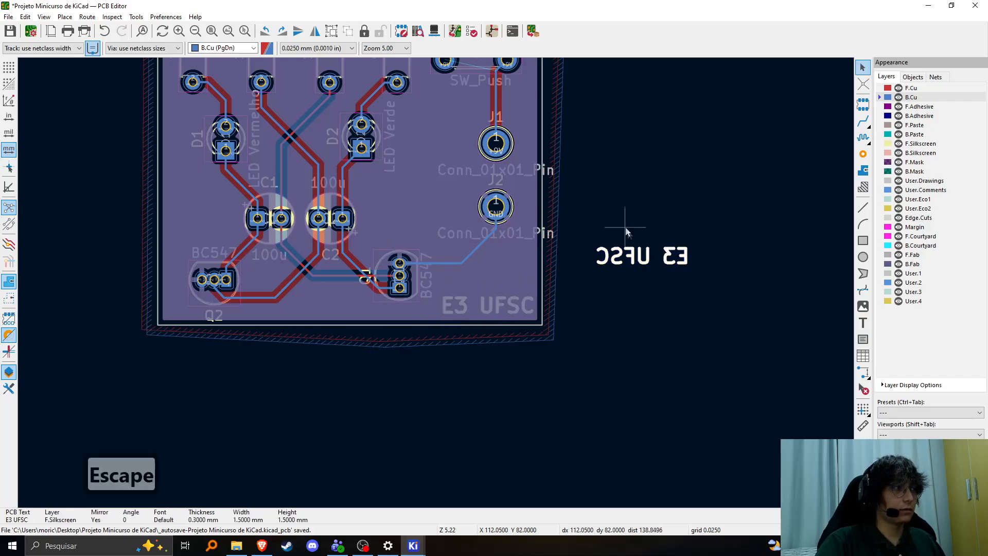
key(Delete)
Inspect the board with its E3 UFSC silkscreen text from several angles in the 3D viewer, and minimize the viewer.
click(435, 31)
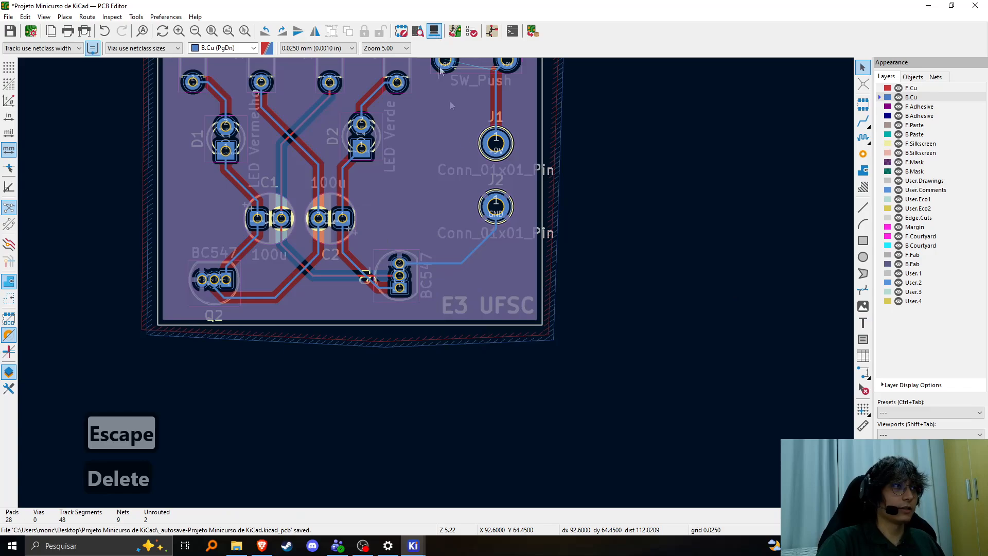
mouse_move(546, 484)
mouse_down()
mouse_move(596, 355)
mouse_move(658, 399)
mouse_move(633, 475)
mouse_move(568, 428)
mouse_up()
drag(638, 442, 649, 479)
scroll(642, 439, down, 4)
drag(572, 332, 553, 398)
scroll(551, 407, up, 2)
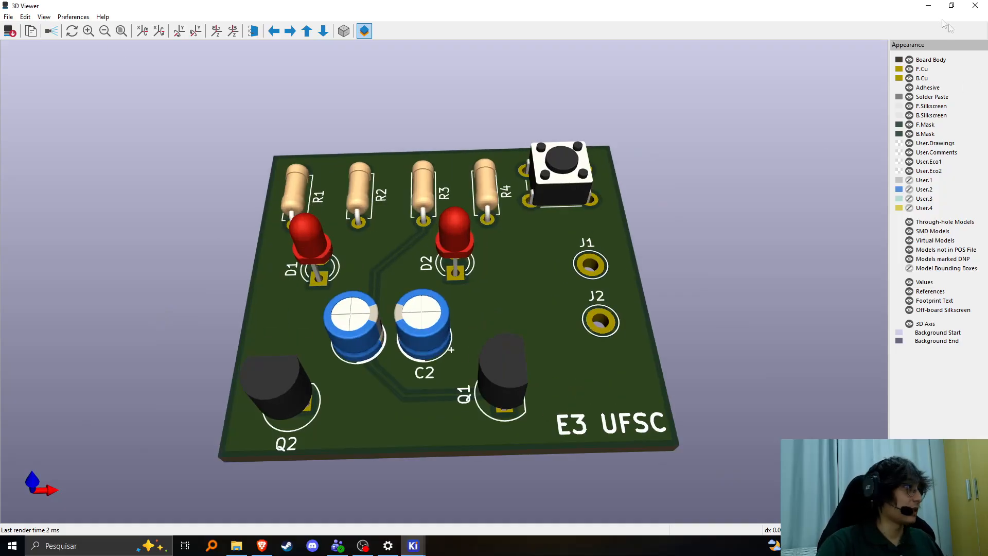
drag(561, 299, 565, 398)
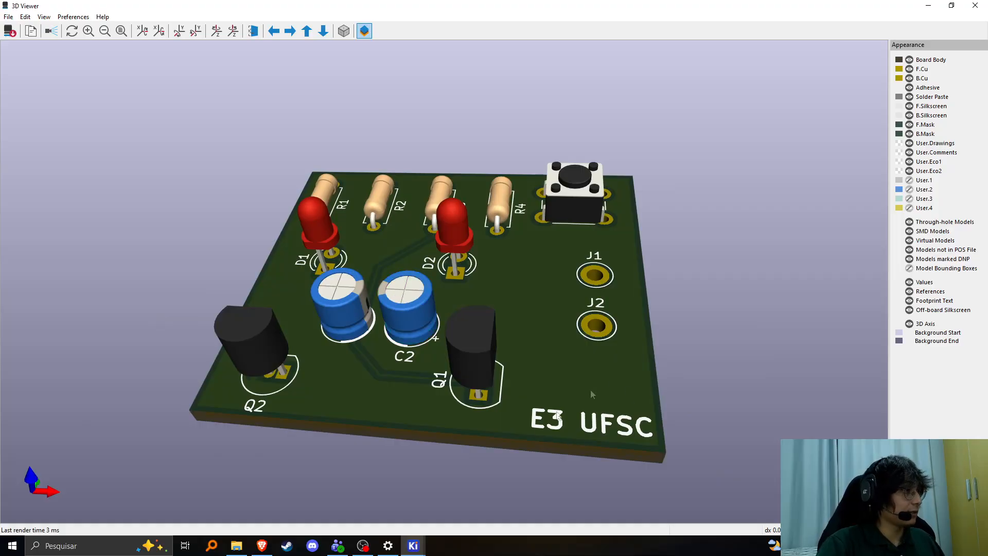
drag(501, 416, 474, 459)
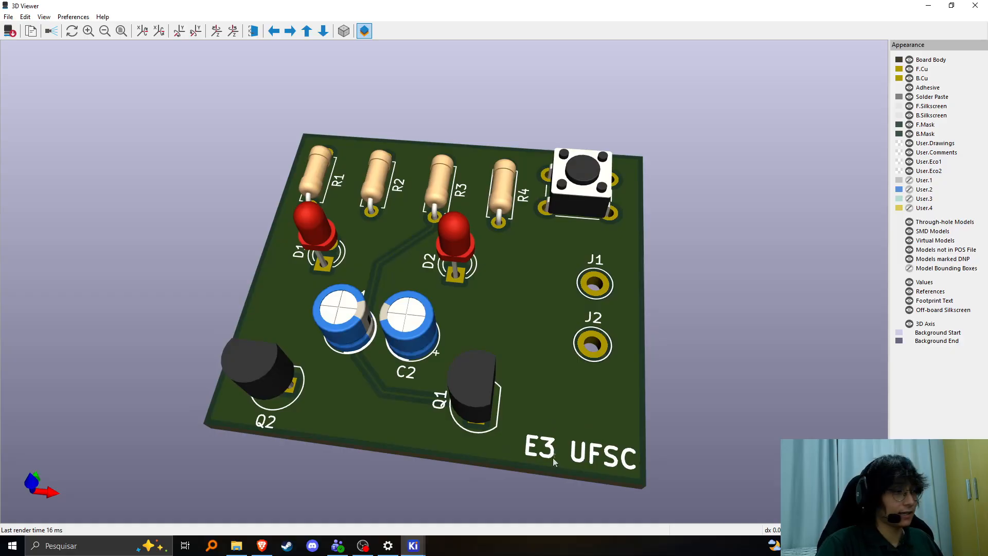
drag(509, 378, 382, 344)
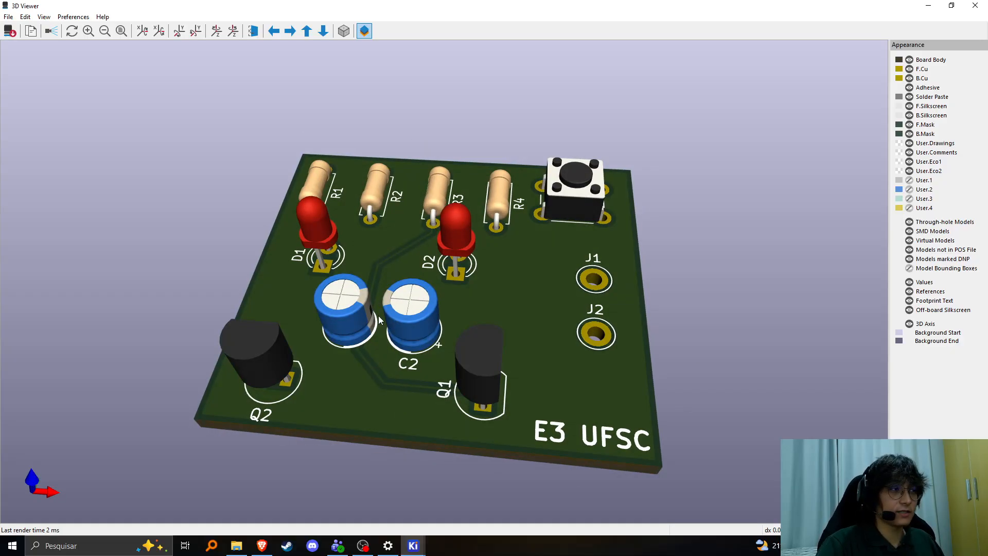
click(929, 6)
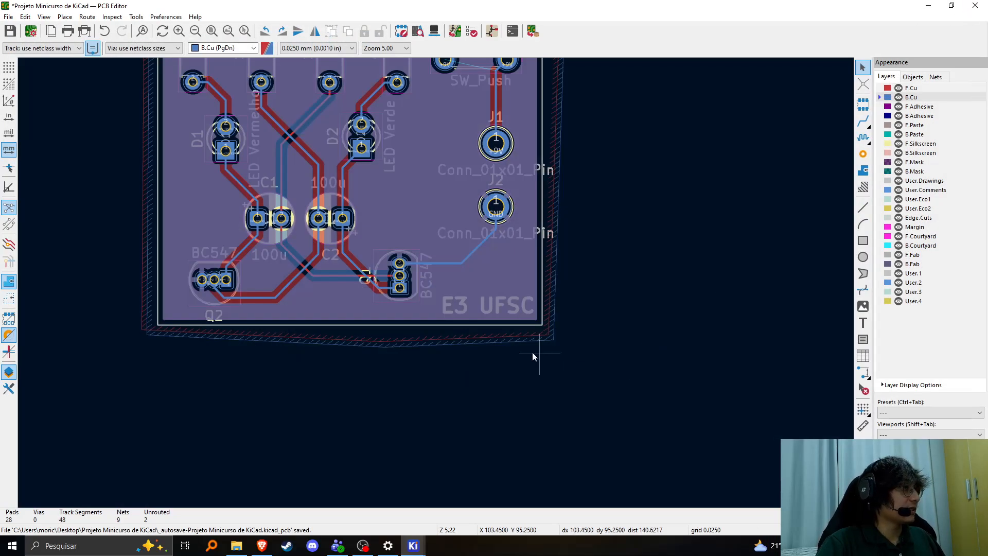
Change the "E3 UFSC" silkscreen text to "SEM" and shift it into the board's lower-right corner.
drag(426, 254, 499, 350)
scroll(436, 283, up, 5)
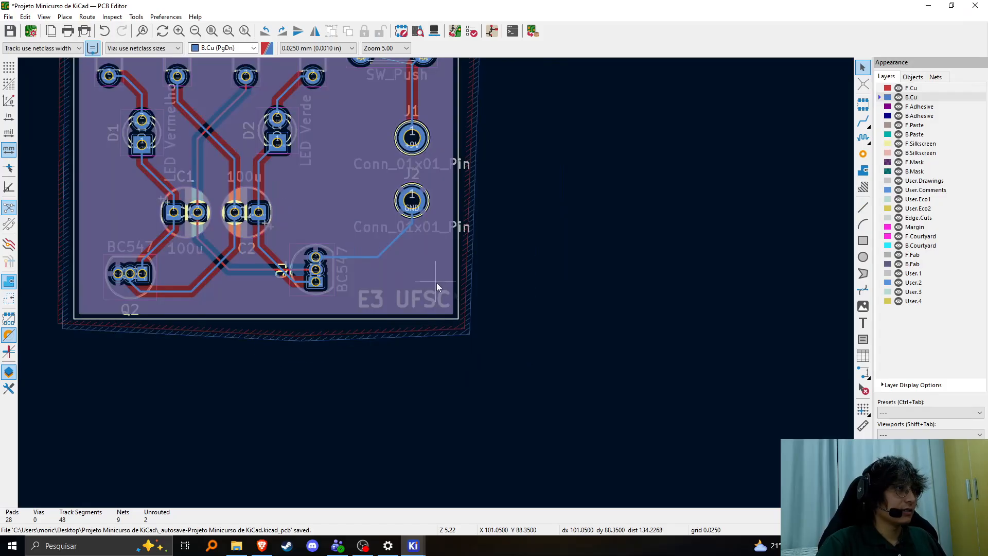
click(395, 256)
key(m)
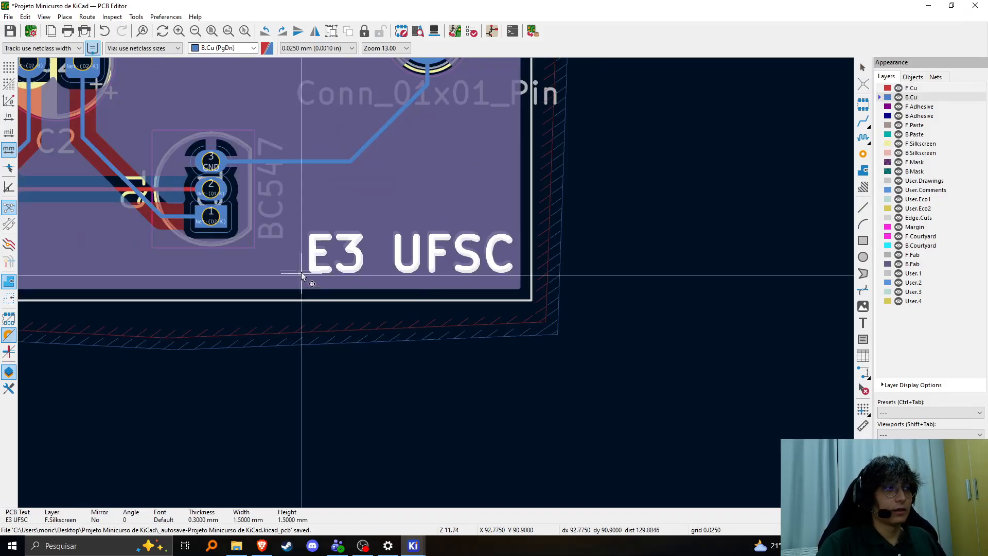
scroll(299, 287, down, 2)
scroll(432, 281, up, 2)
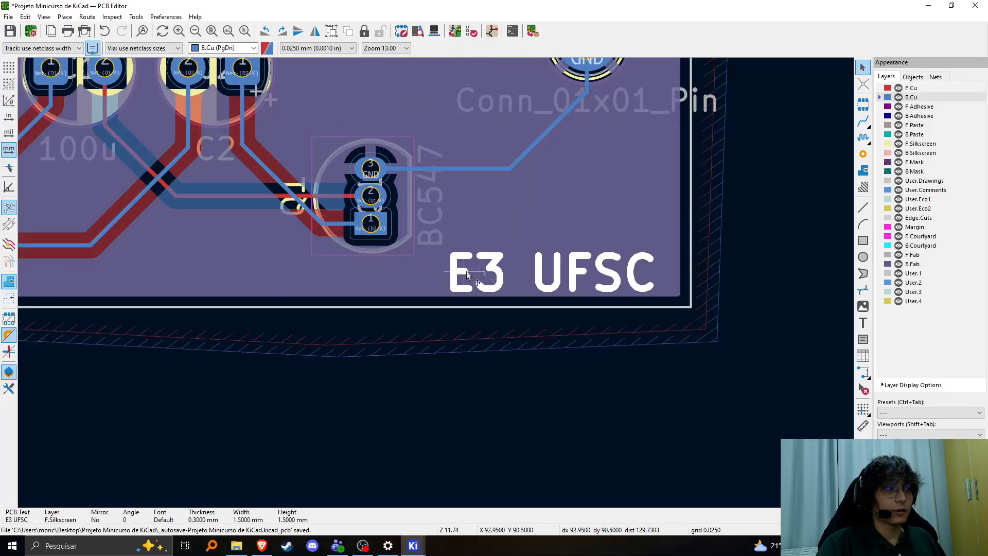
double_click(501, 270)
text(SEM)
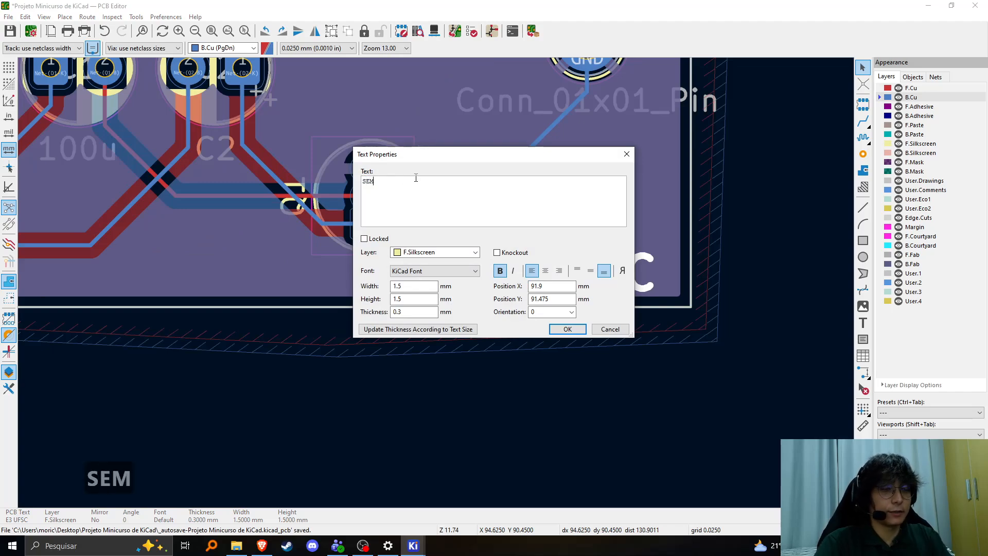
click(569, 329)
drag(534, 267, 566, 281)
click(557, 406)
Switch to the precargaemerald project window and open the Image Converter.
scroll(342, 168, down, 3)
scroll(403, 233, down, 5)
scroll(449, 276, up, 5)
middle_drag(450, 270, 533, 396)
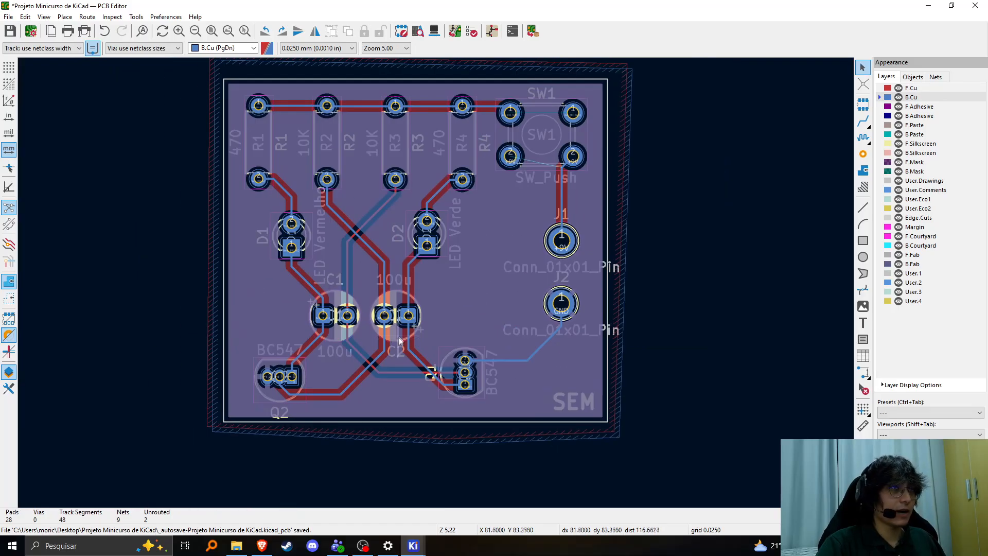
mouse_move(418, 547)
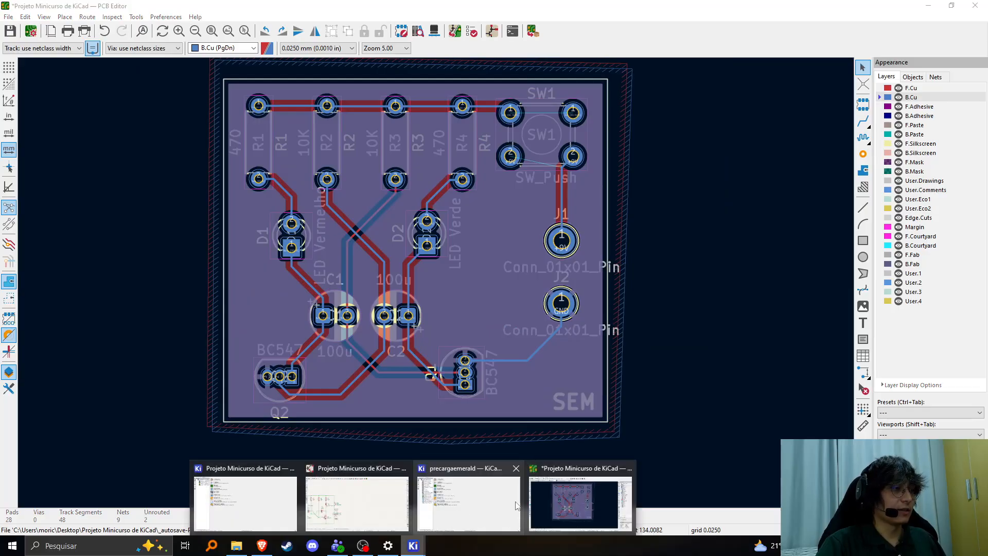
click(449, 497)
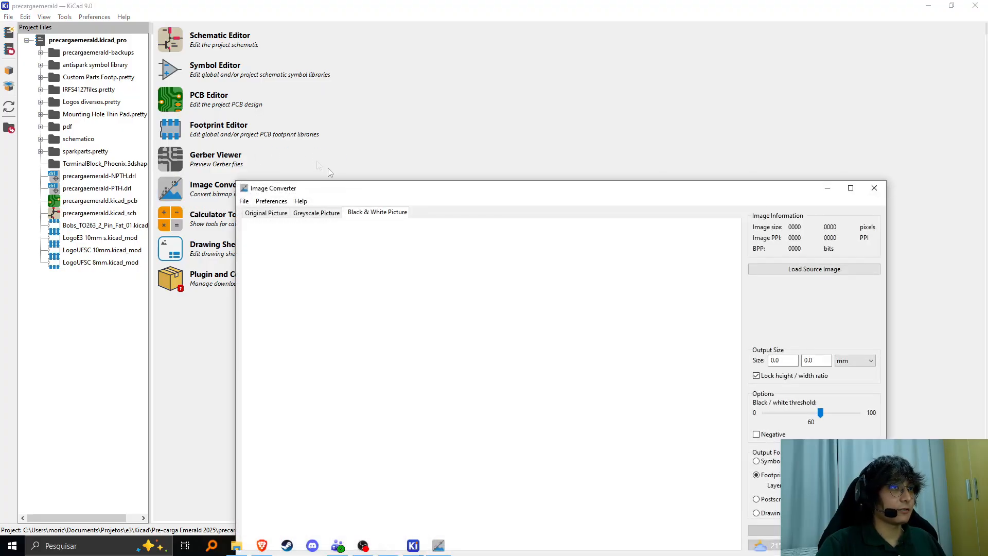
drag(340, 192, 311, 58)
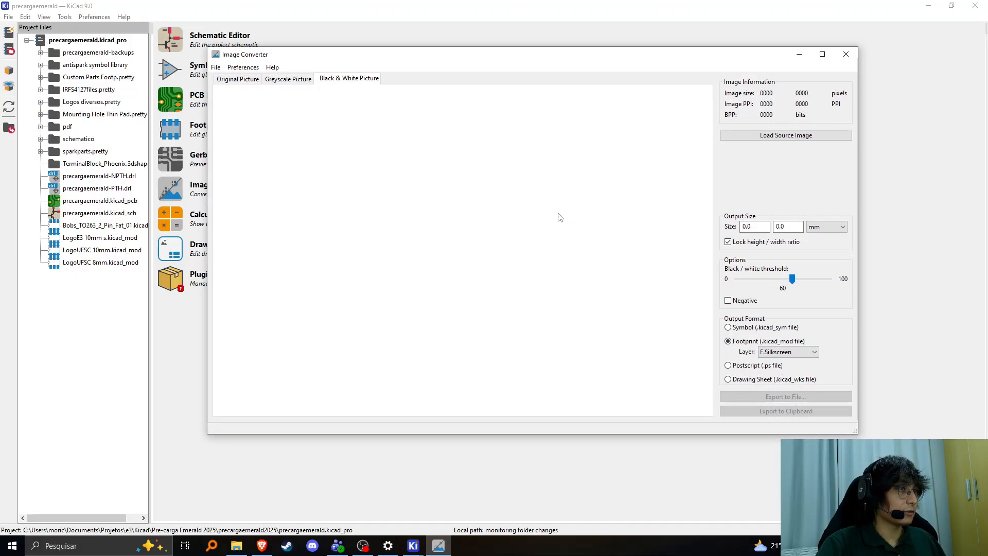
Load the "logo" image from the E3 pictures folder as the converter's source image.
click(773, 136)
drag(405, 88, 435, 166)
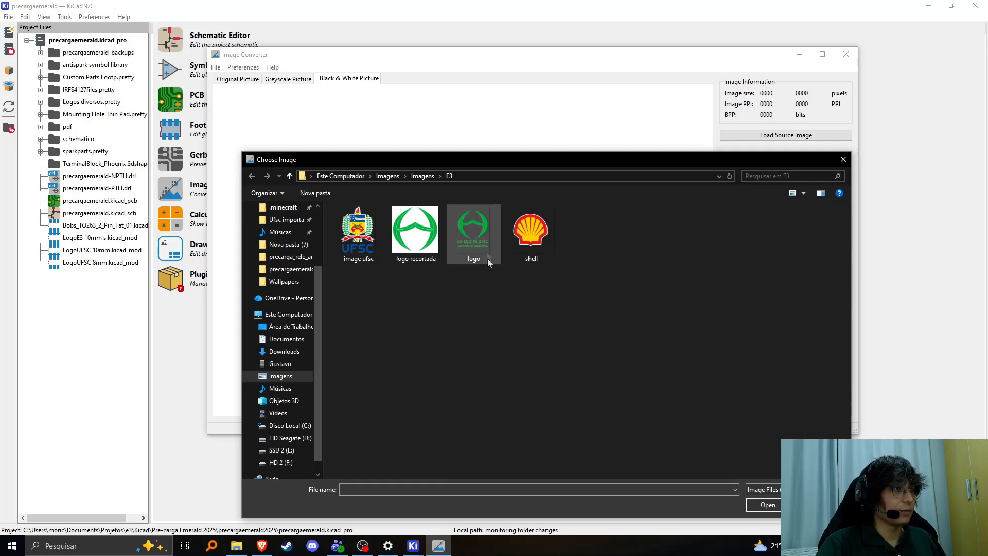
click(435, 238)
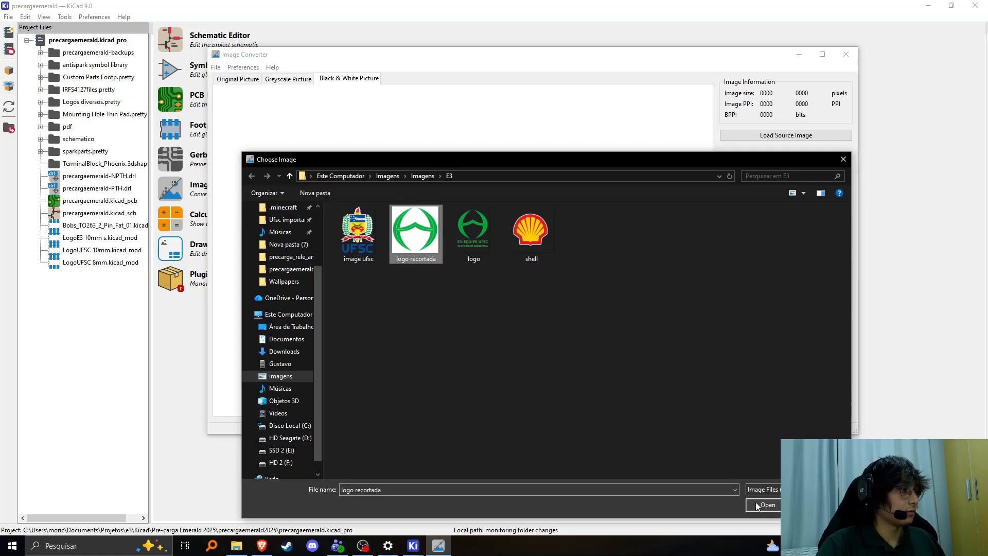
click(449, 230)
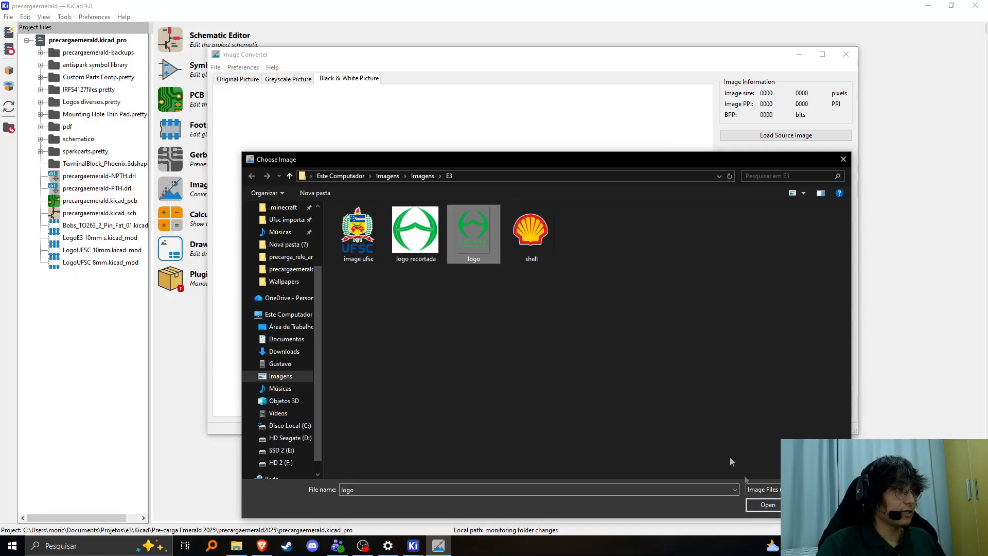
click(767, 505)
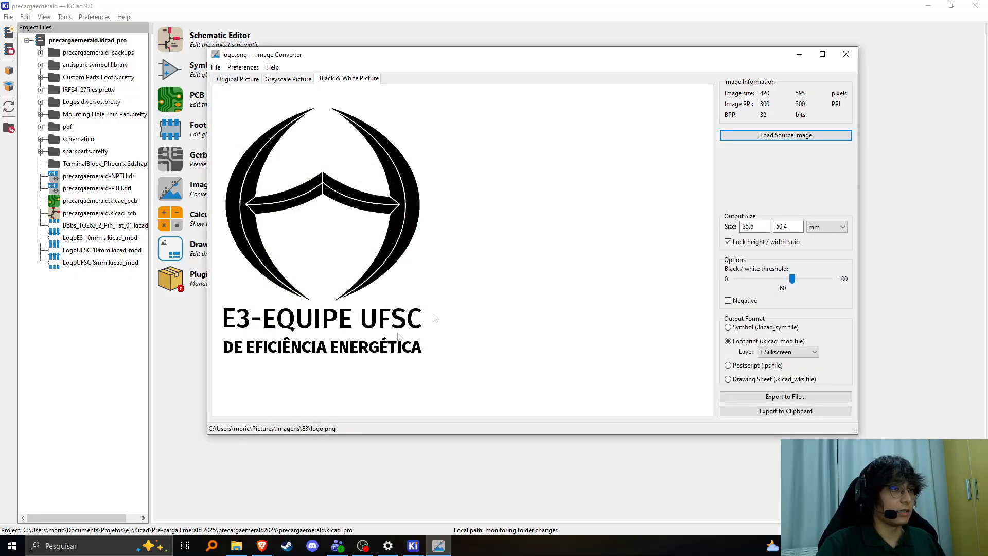
Set the logo's black/white threshold to 57.
mouse_move(795, 282)
mouse_down()
mouse_move(756, 282)
mouse_move(789, 284)
mouse_up()
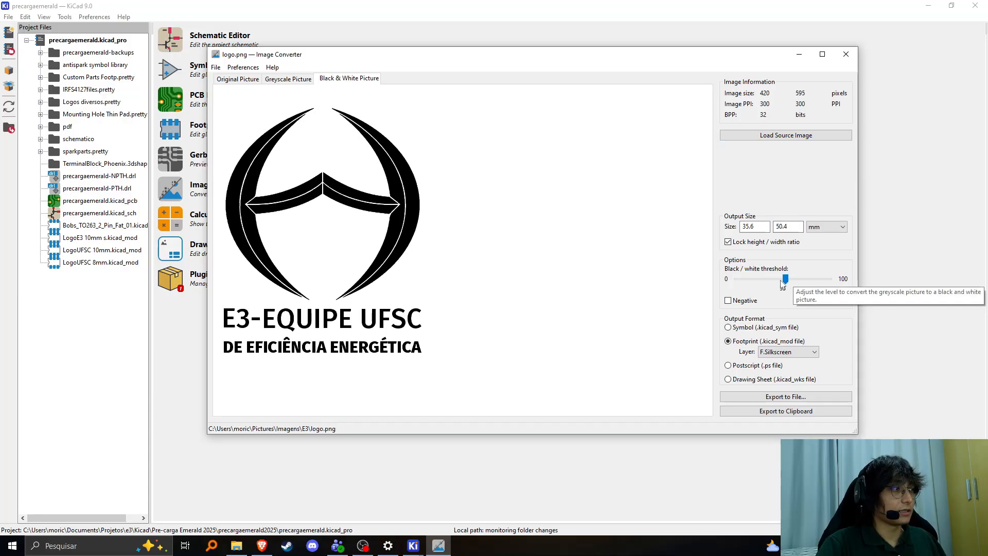
drag(786, 282, 791, 285)
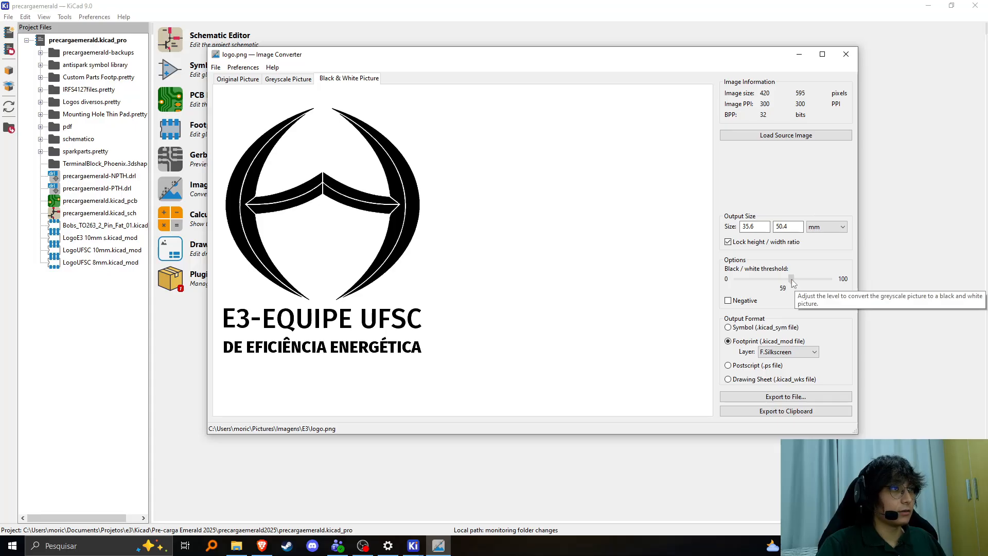
drag(792, 279, 789, 279)
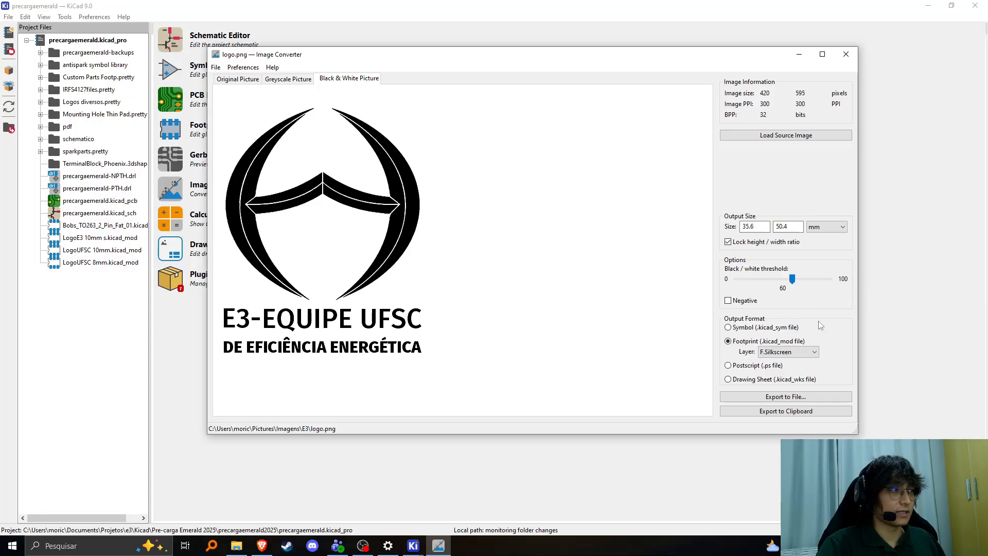
drag(790, 281, 790, 281)
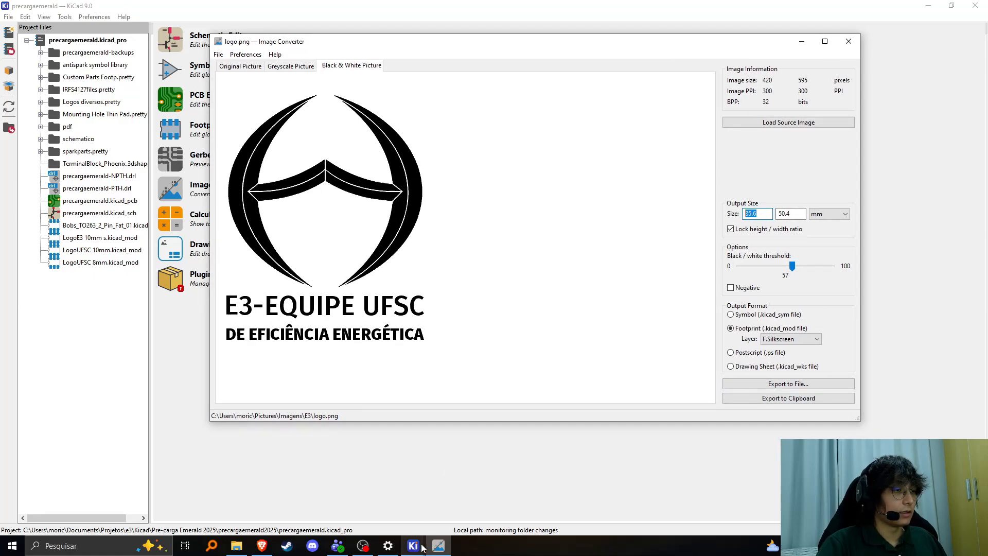
Switch to the PCB Editor and measure the free width along the board's bottom edge, from the copper zone's lower-right corner past Q1.
mouse_move(413, 546)
click(579, 487)
middle_drag(683, 414, 722, 324)
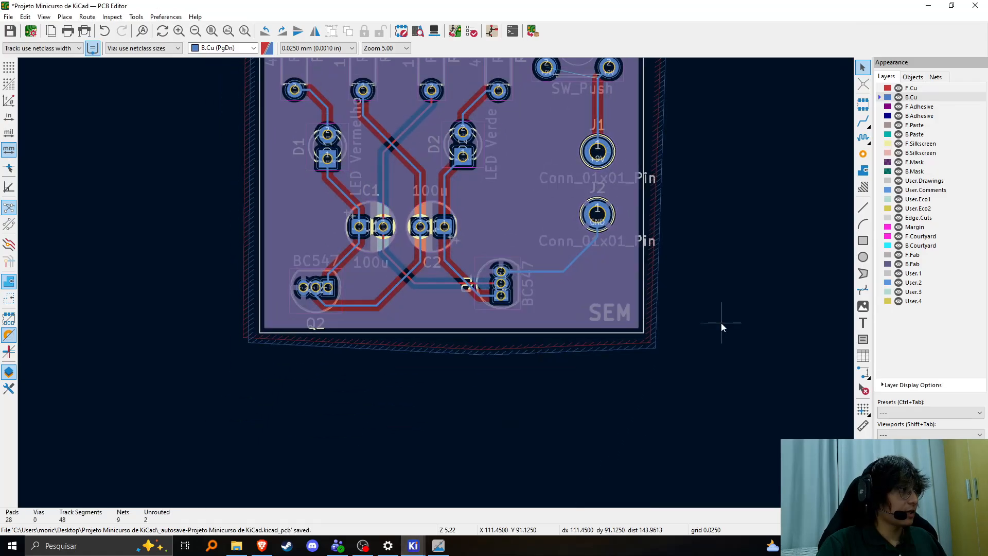
scroll(721, 324, up, 1)
middle_drag(313, 289, 435, 379)
middle_drag(443, 288, 522, 309)
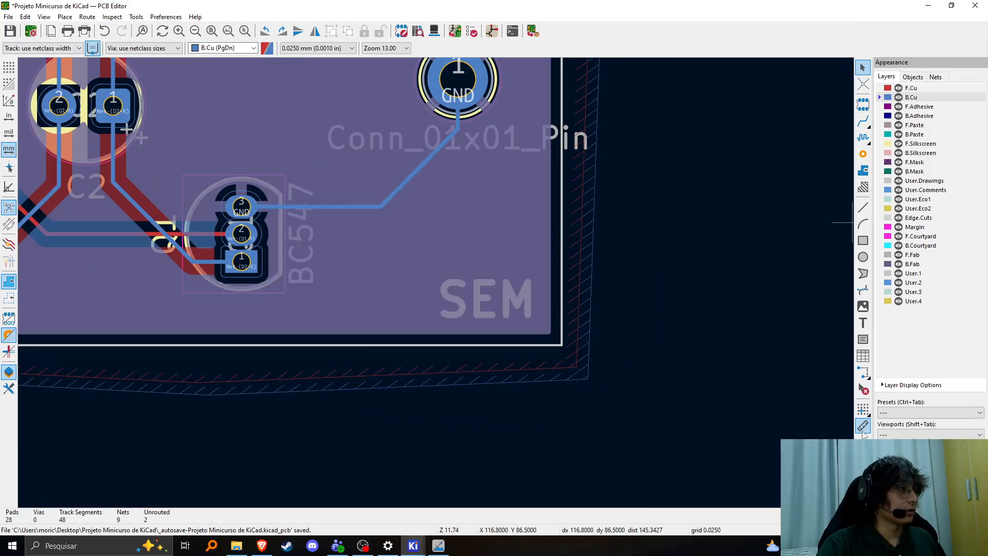
click(550, 336)
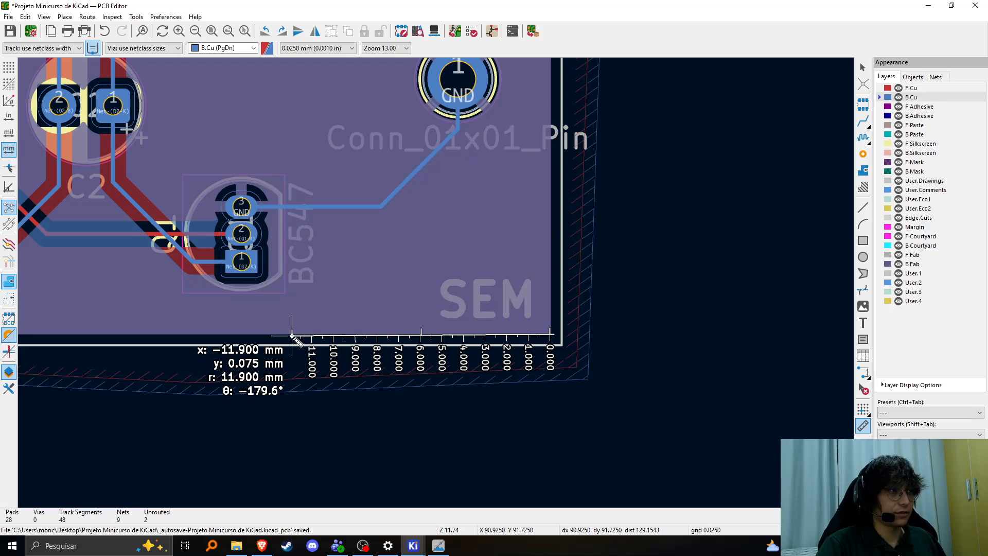
key(Escape)
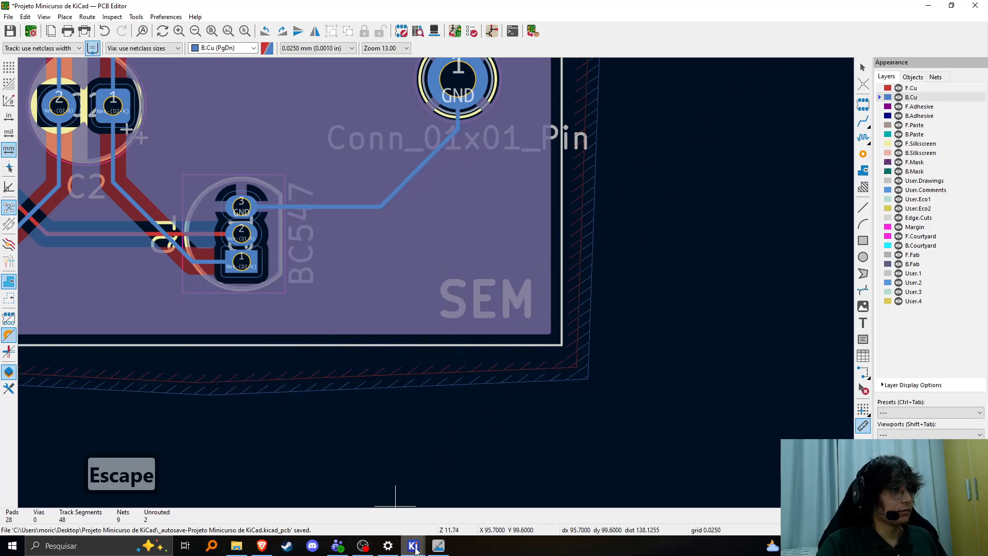
Set the logo's output height to 11 mm with the ratio locked, and export it to the clipboard as an F.Silkscreen footprint.
click(438, 545)
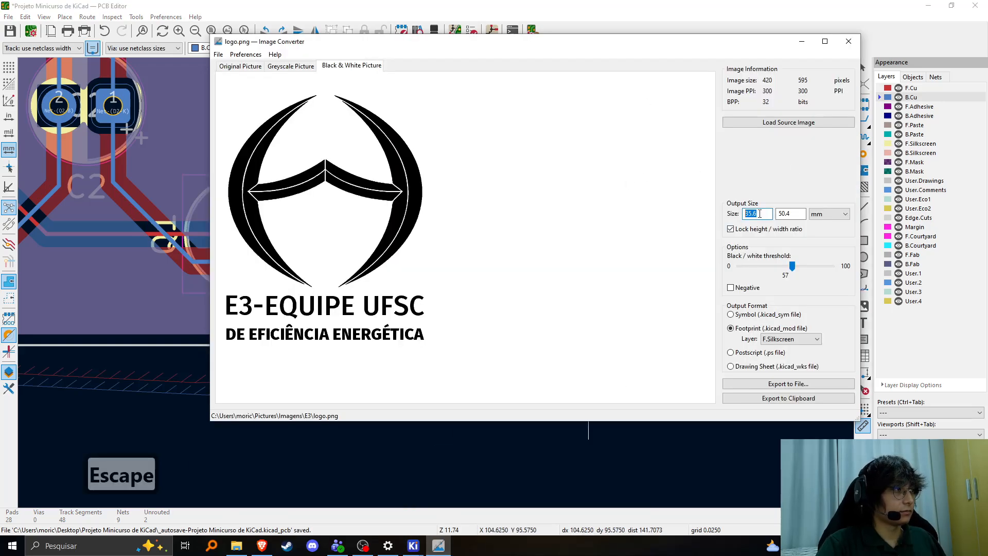
drag(571, 47, 452, 166)
text(11)
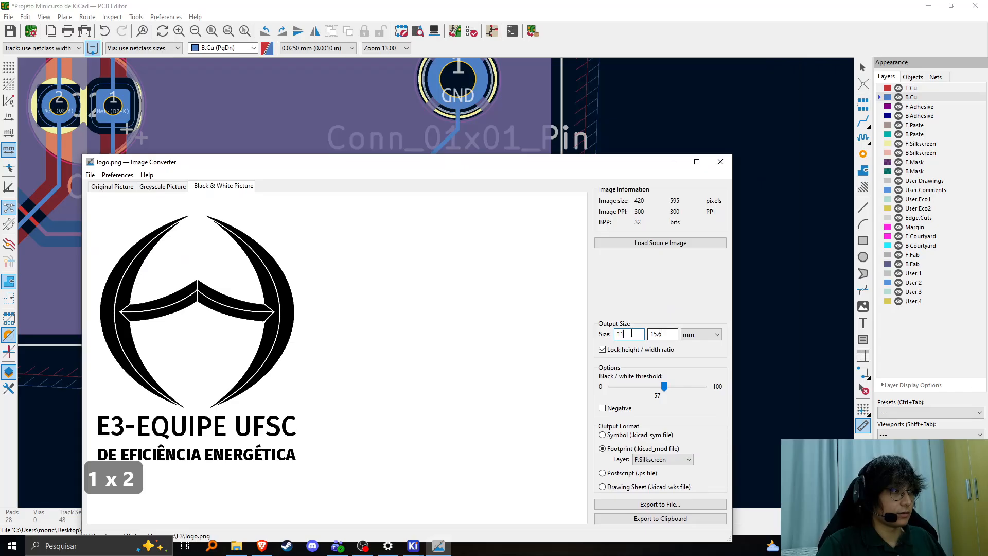
text(11)
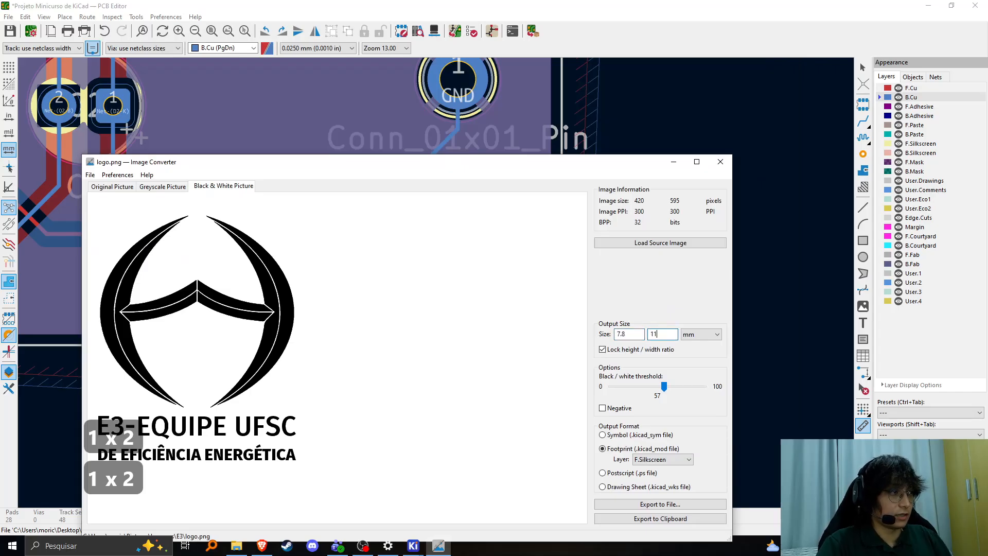
drag(493, 162, 485, 68)
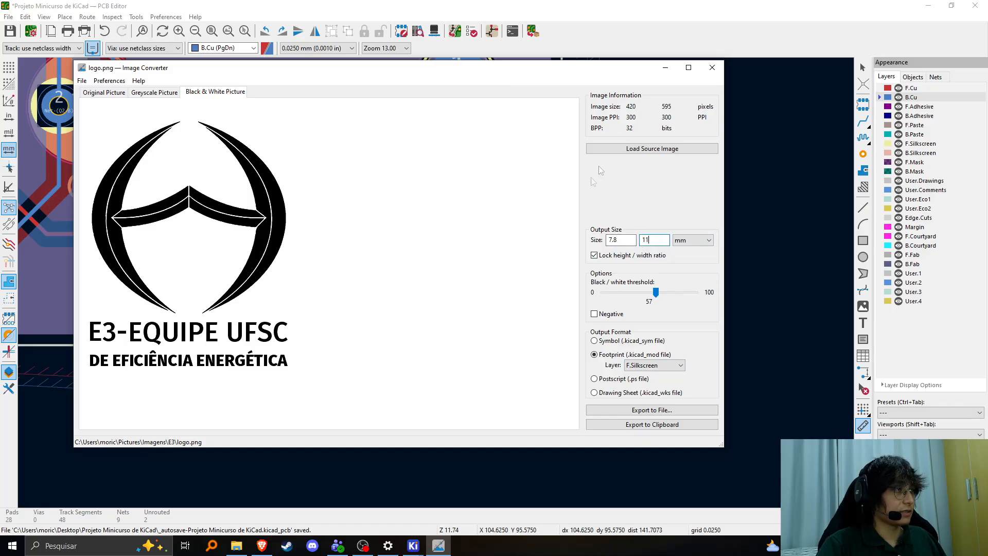
click(671, 431)
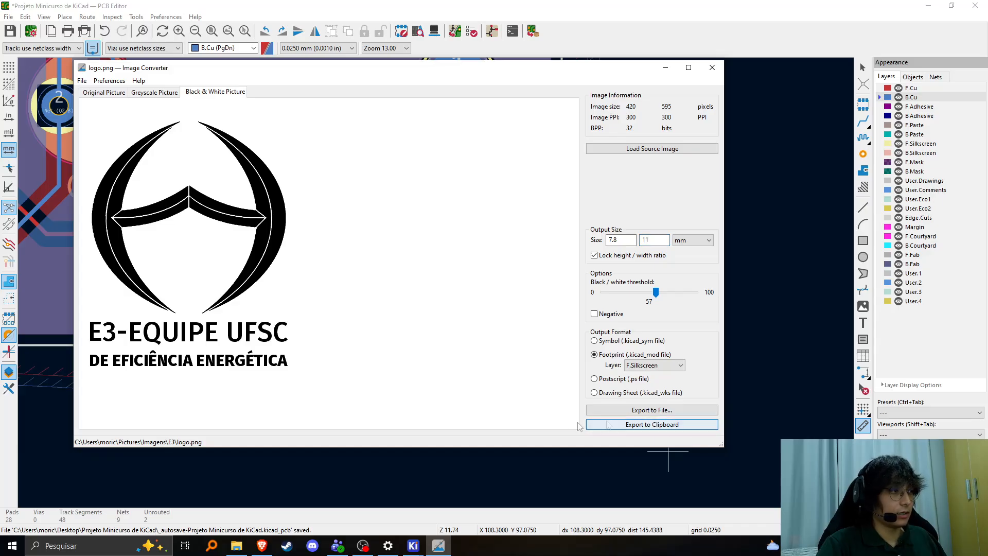
click(666, 68)
Try to paste the logo footprint onto the board near the SEM text.
scroll(473, 262, down, 8)
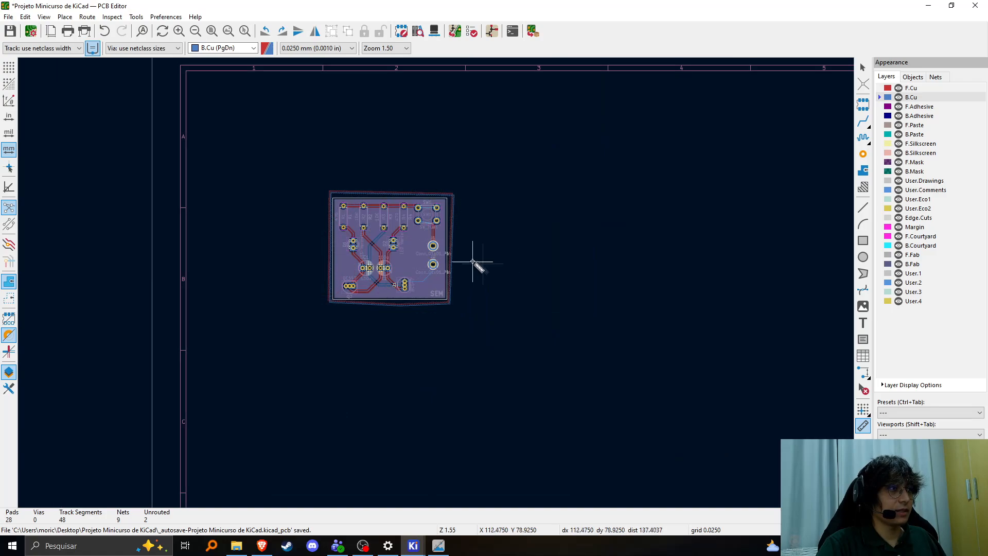
scroll(473, 262, up, 4)
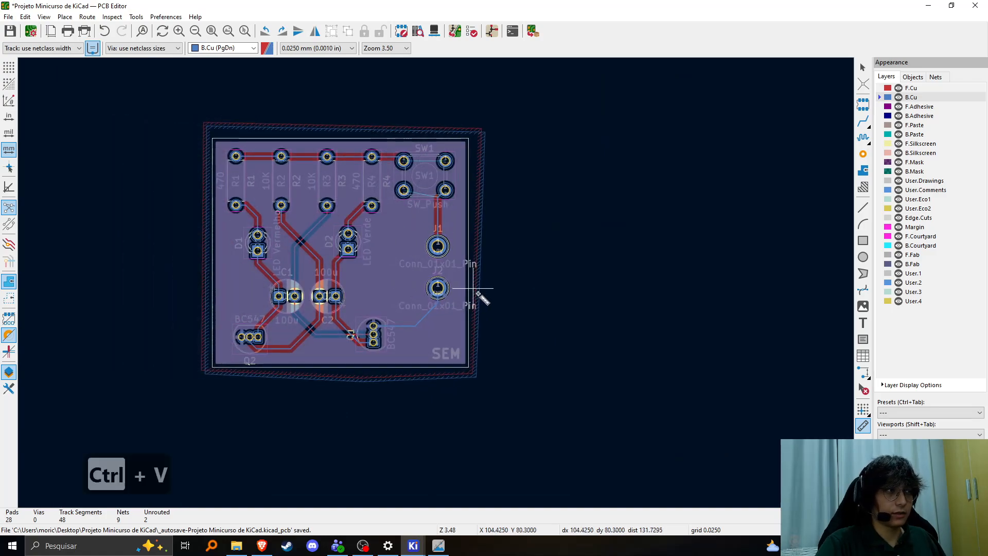
scroll(441, 282, down, 5)
scroll(446, 278, up, 6)
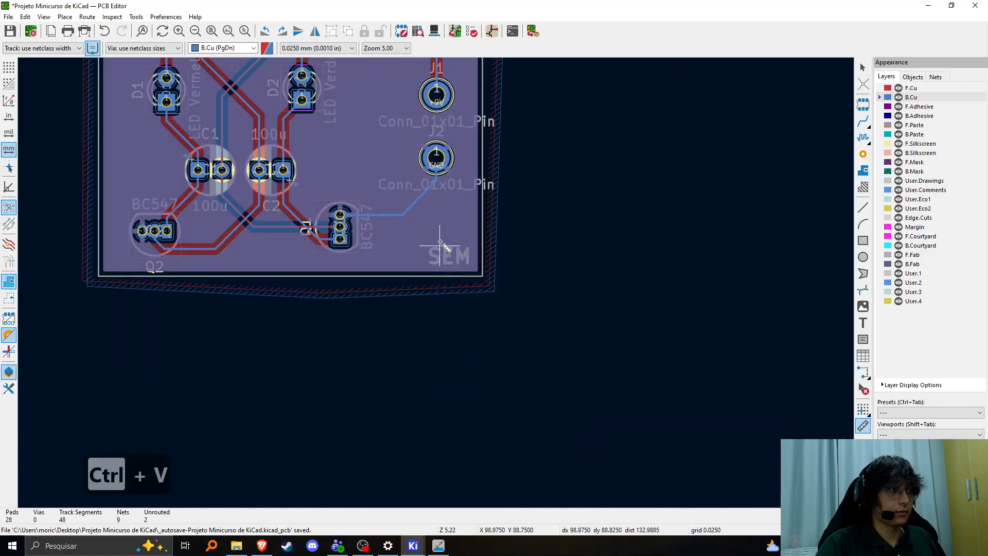
key(ctrl+v)
scroll(445, 257, down, 4)
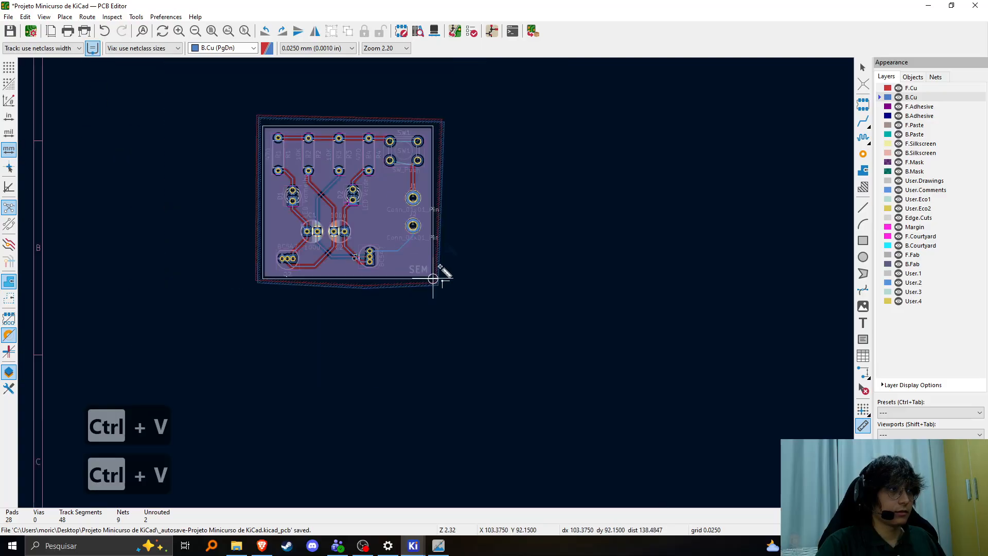
Export the logo to the clipboard again, leave the measuring tool, and try pasting the footprint beside the board.
click(438, 545)
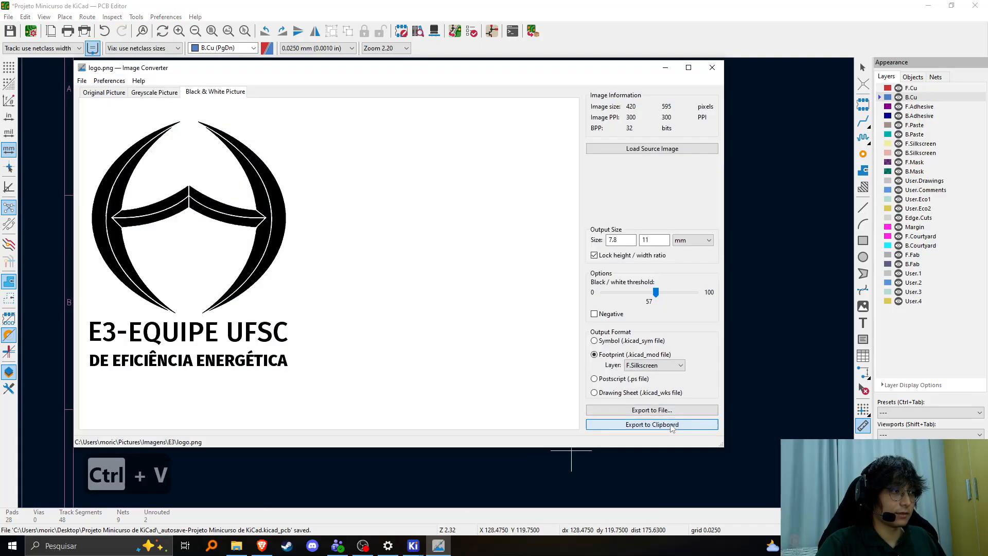
click(754, 407)
key(ctrl+v)
key(Escape)
key(Escape)
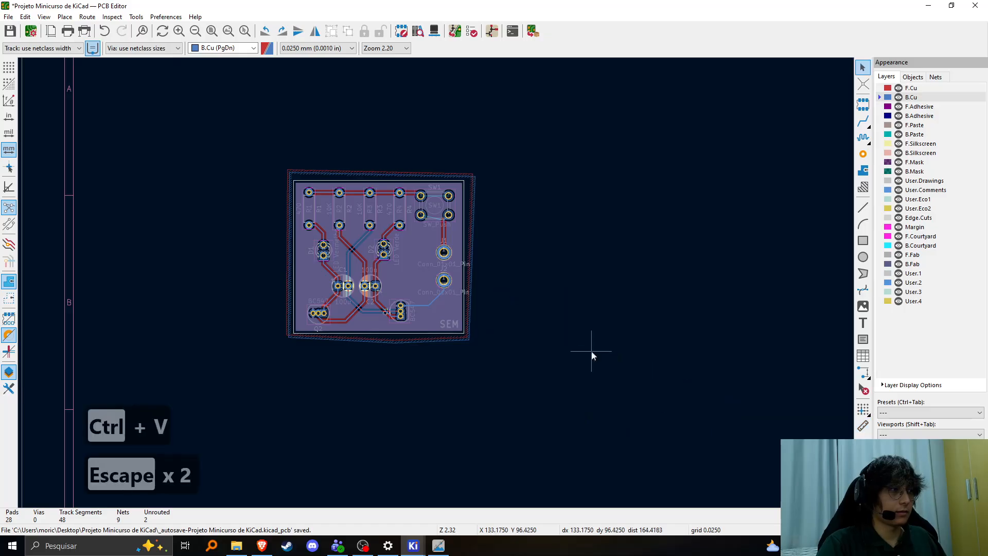
key(ctrl+v)
scroll(515, 278, up, 4)
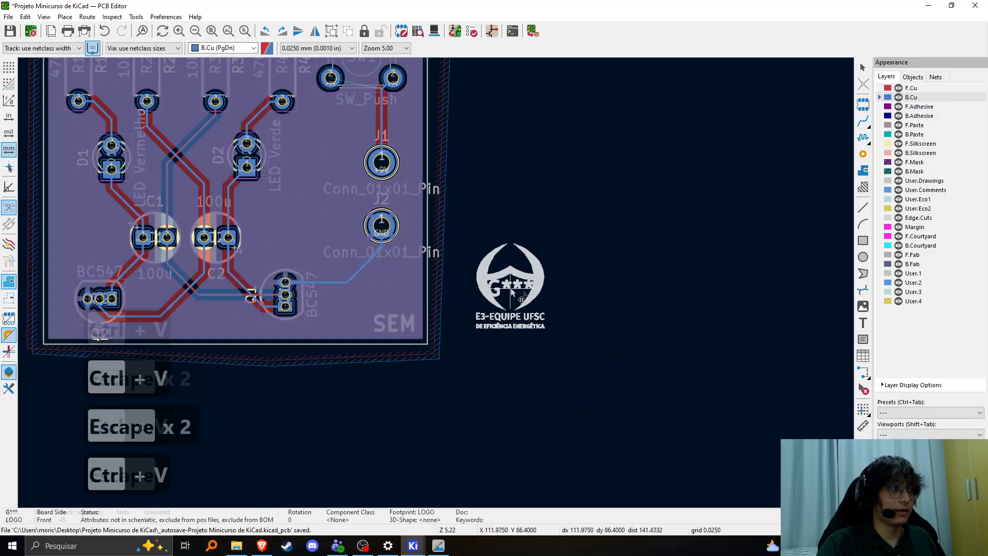
key(Escape)
middle_drag(507, 260, 618, 310)
middle_drag(558, 273, 600, 282)
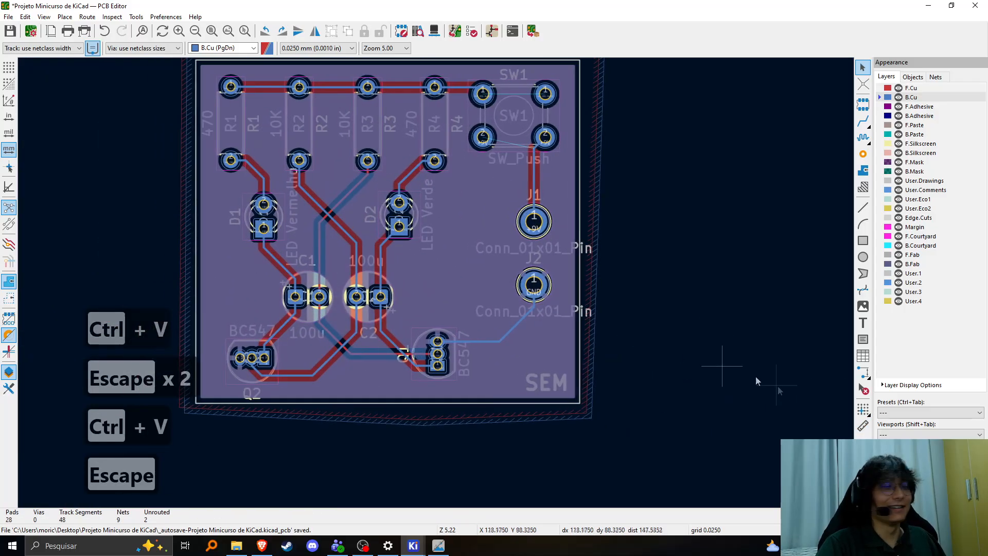
Return from the Image Converter to the PCB Editor and paste the logo footprint in the empty area beside the board.
click(439, 546)
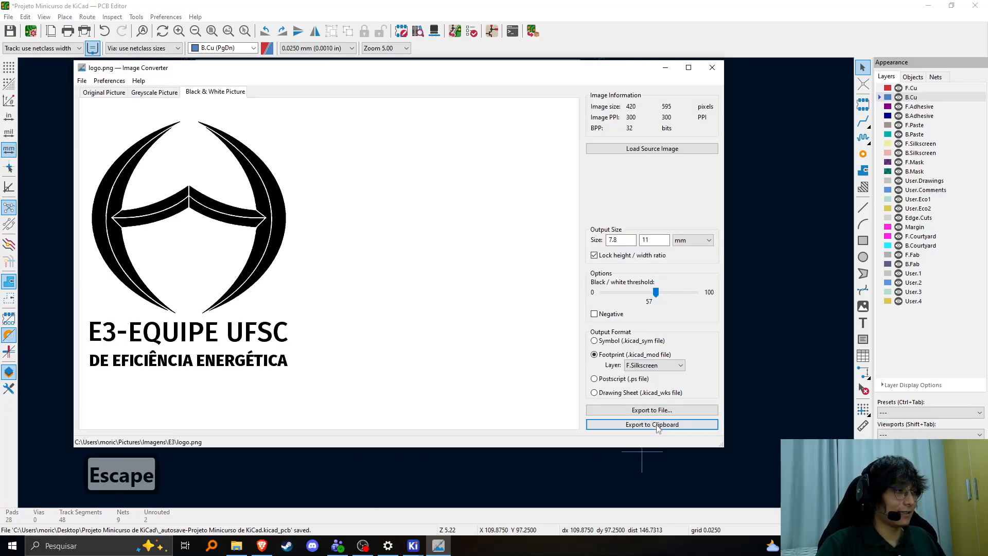
click(666, 68)
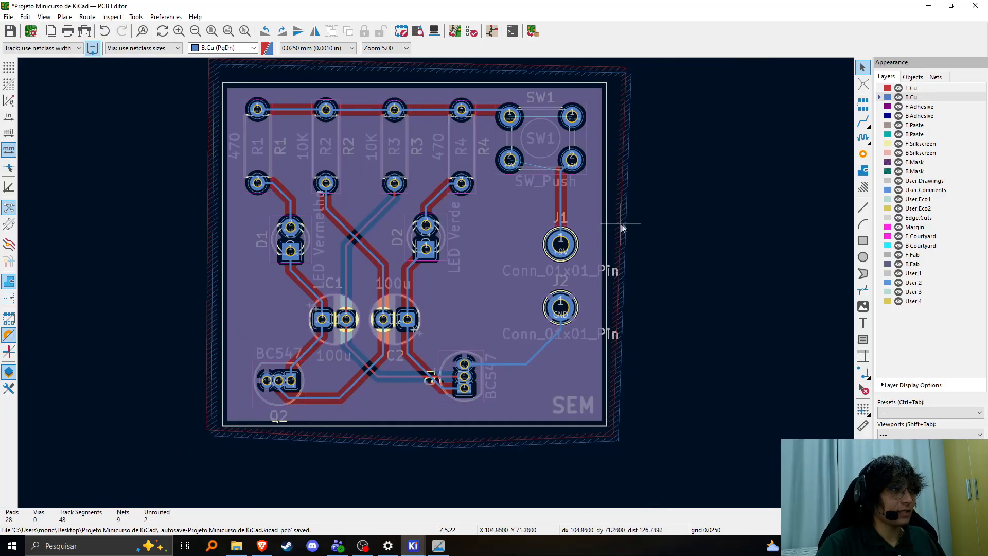
key(ctrl+v)
click(731, 321)
scroll(731, 317, up, 3)
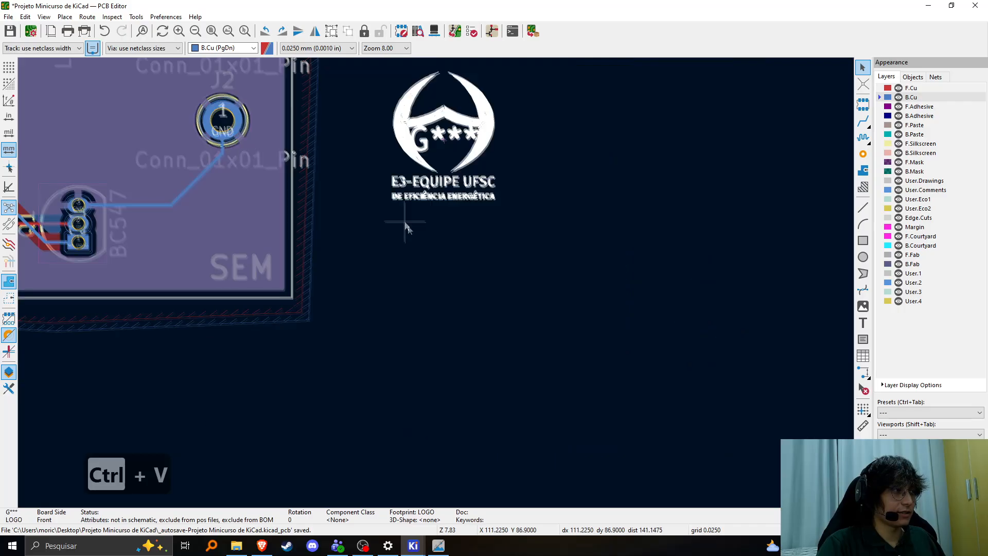
key(Escape)
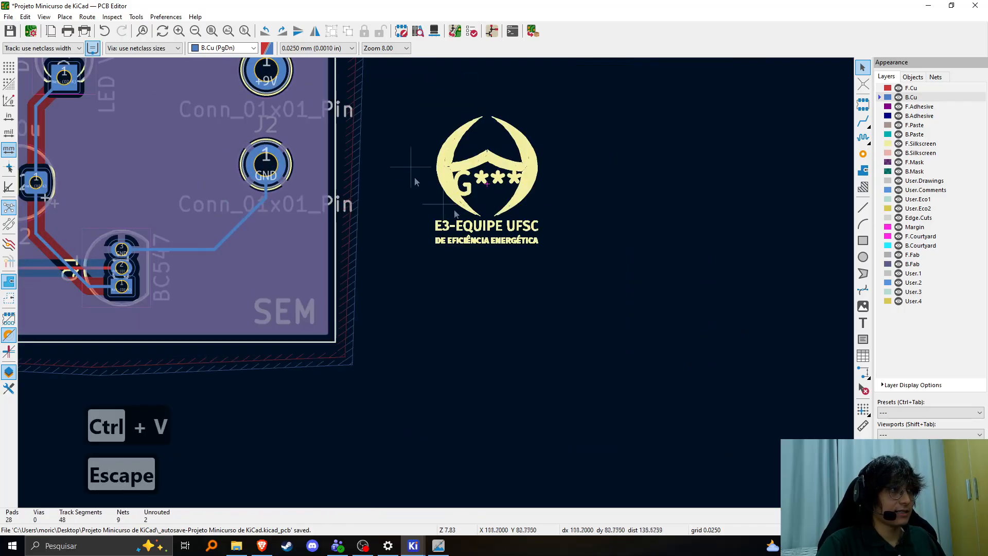
Move the SEM silkscreen text from the board's lower-right corner to the free space between C2 and the bottom edge, beside Q1.
drag(489, 307, 488, 302)
middle_drag(452, 269, 505, 285)
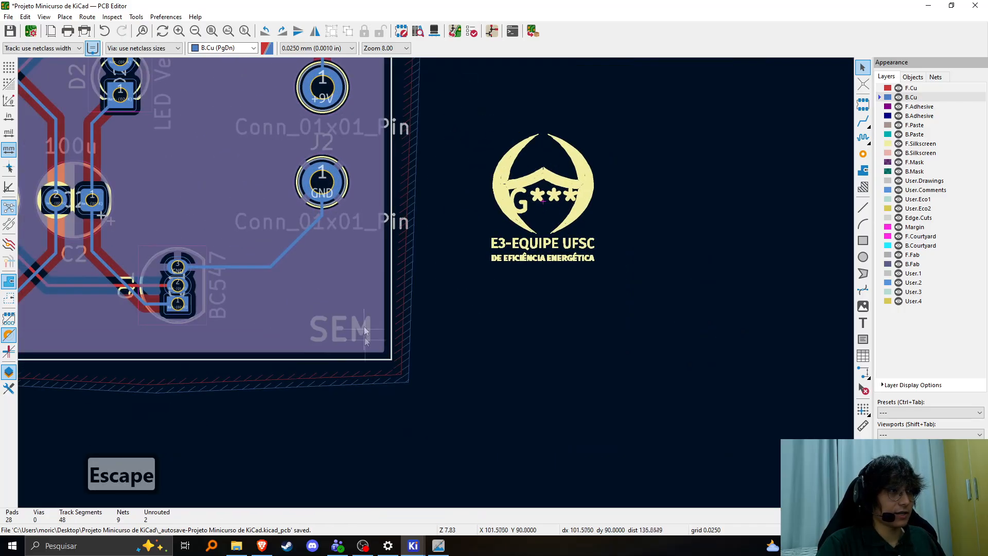
scroll(355, 334, up, 1)
click(437, 285)
scroll(438, 285, down, 1)
drag(437, 285, 159, 274)
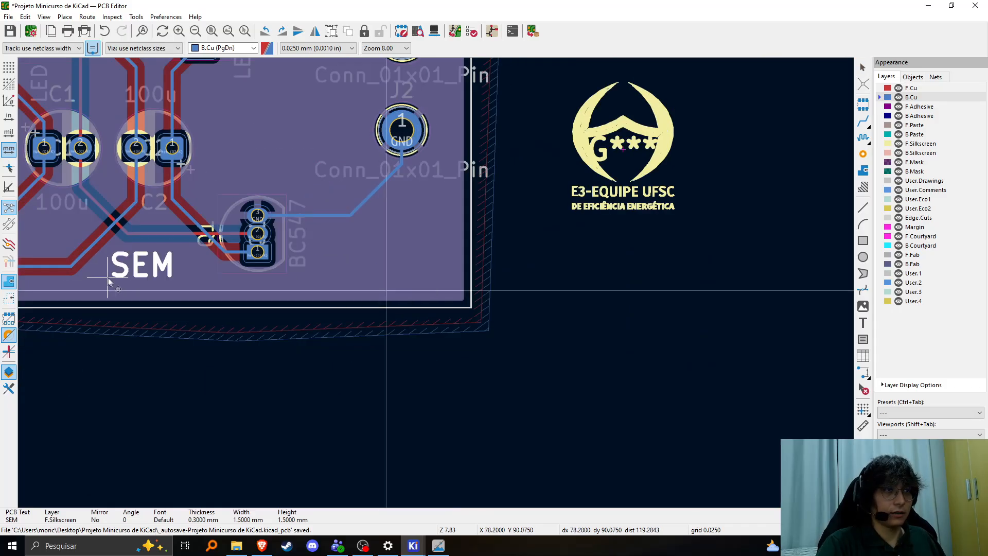
Move the logo footprint onto the board's lower-right corner, between Q1 and the right edge below J2.
click(667, 143)
drag(667, 143, 403, 218)
click(592, 296)
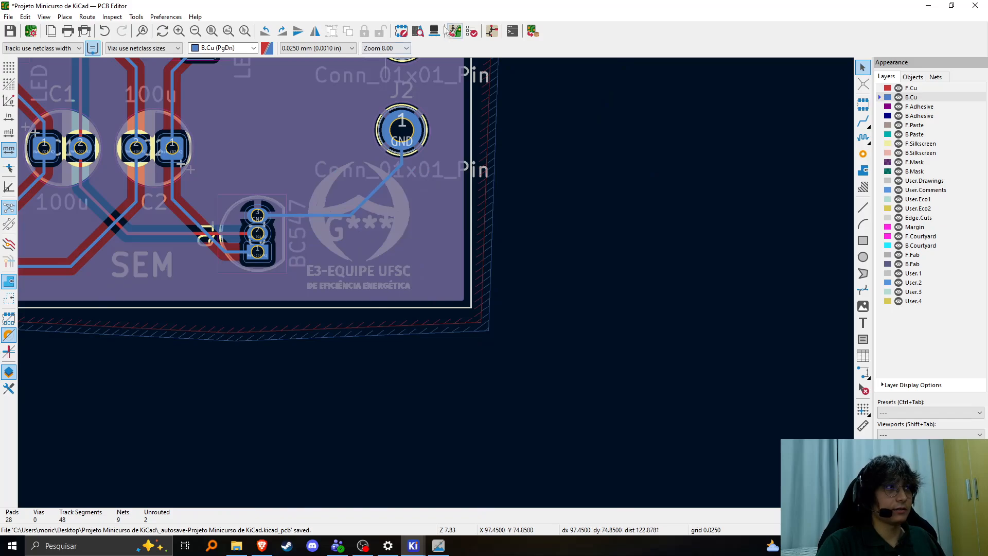
Examine the placement of the logo and SEM text on the board in the 3D Viewer.
click(435, 31)
drag(433, 92, 432, 159)
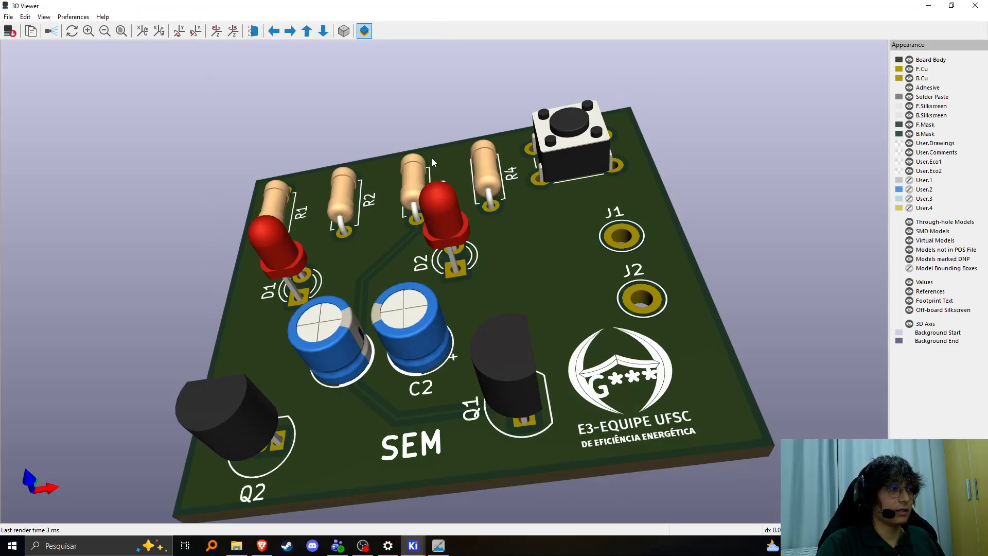
key(Escape)
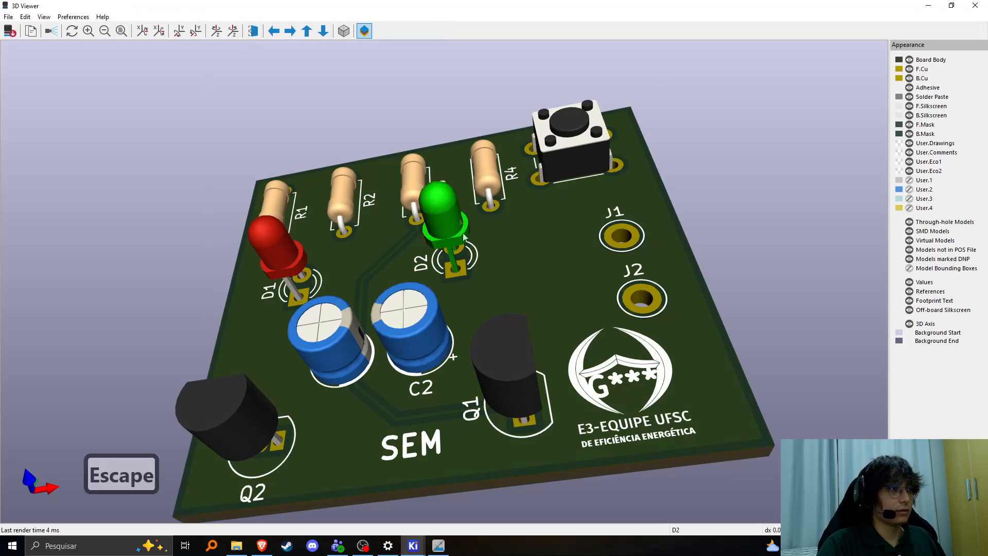
Return to the PCB Editor and delete the G*** reference text from the logo footprint.
click(929, 7)
scroll(422, 161, up, 3)
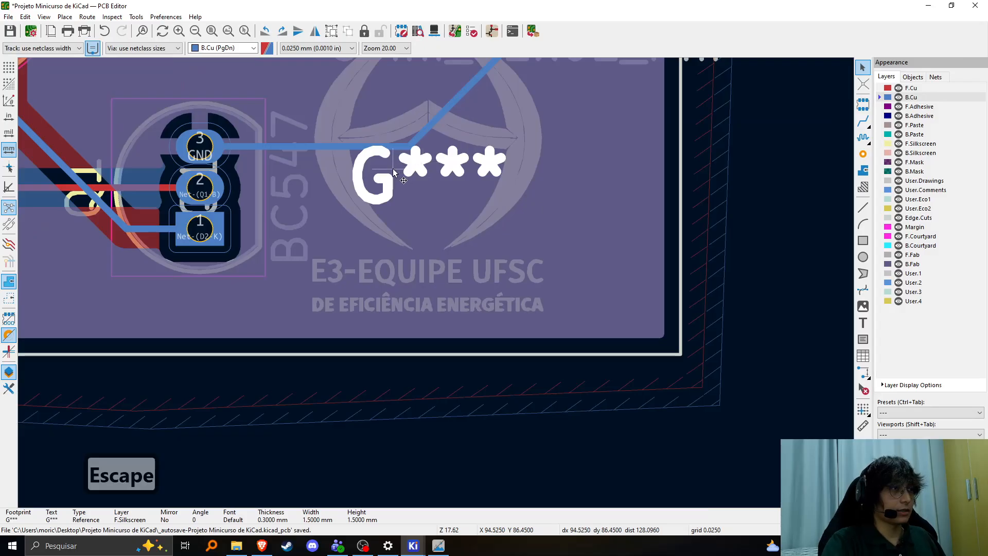
key(Delete)
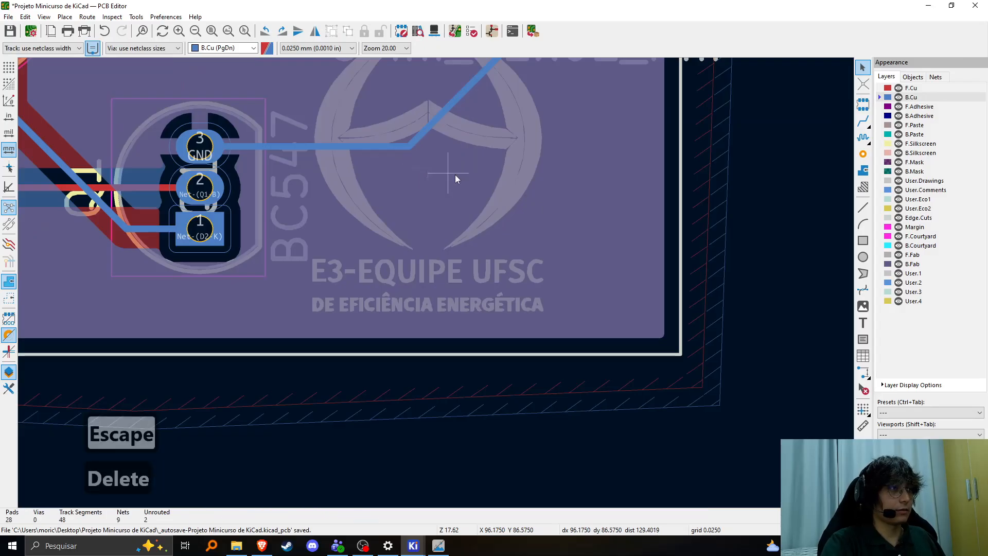
Inspect the board in the 3D Viewer from several angles, checking the logo, SEM text and component placement.
click(435, 31)
drag(449, 212, 525, 278)
scroll(525, 278, down, 2)
drag(510, 437, 381, 356)
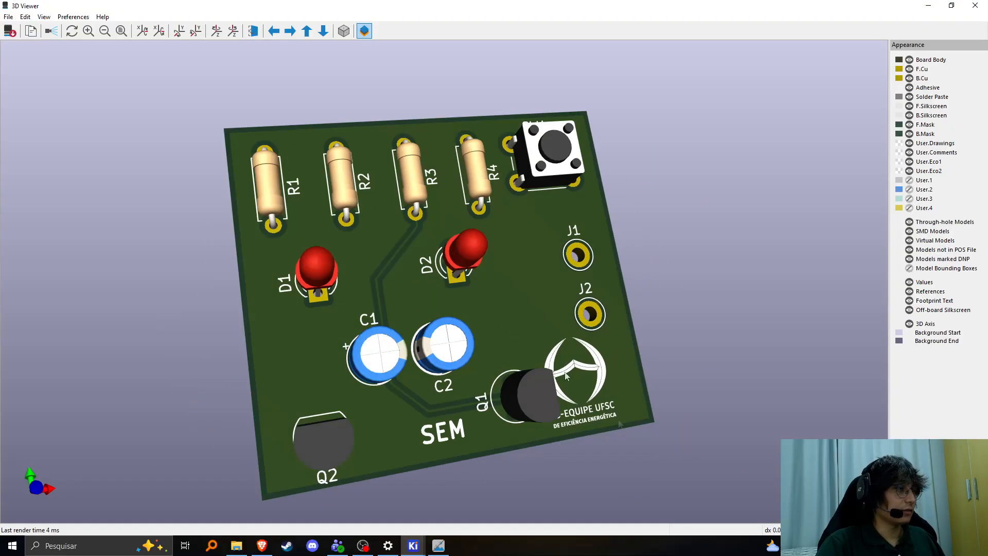
drag(366, 413, 612, 371)
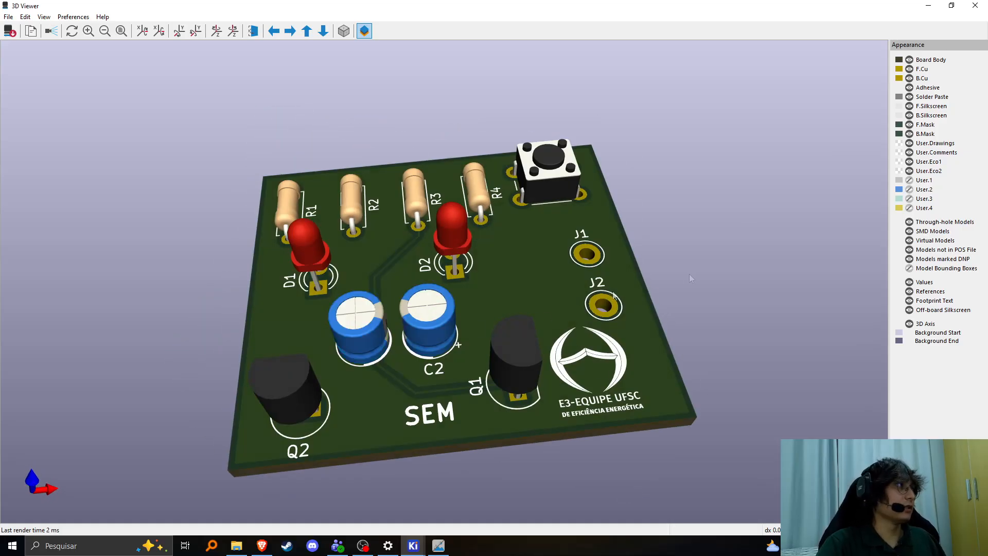
drag(646, 287, 609, 283)
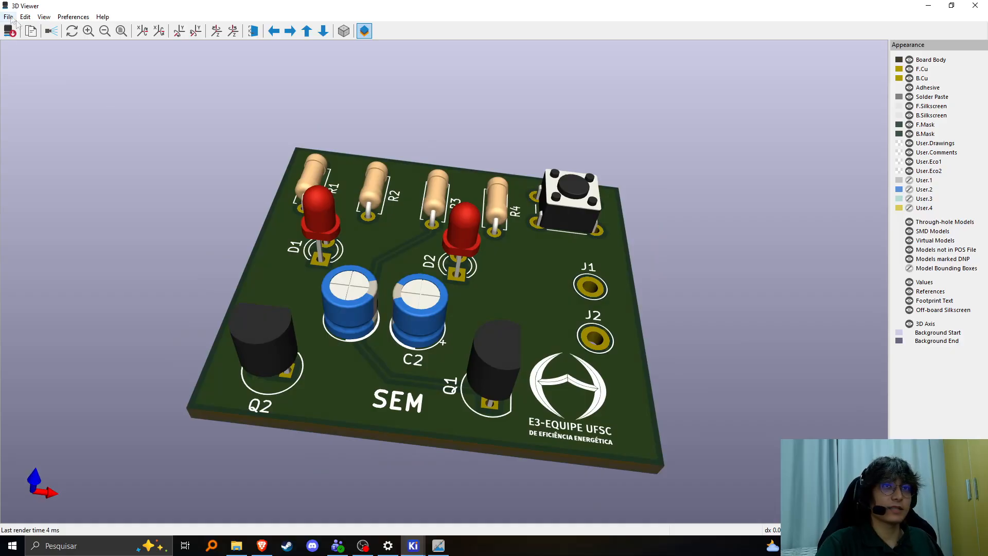
drag(534, 280, 588, 224)
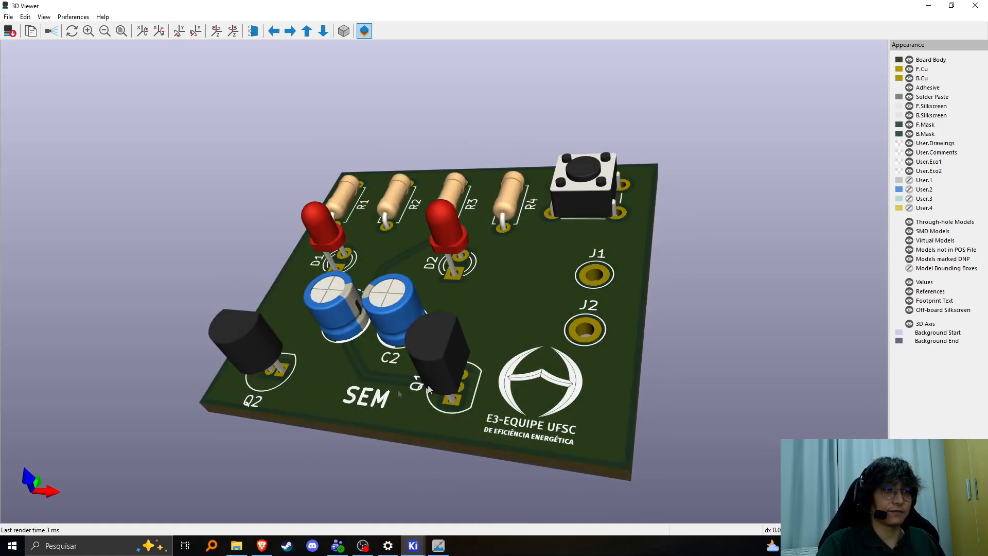
click(413, 545)
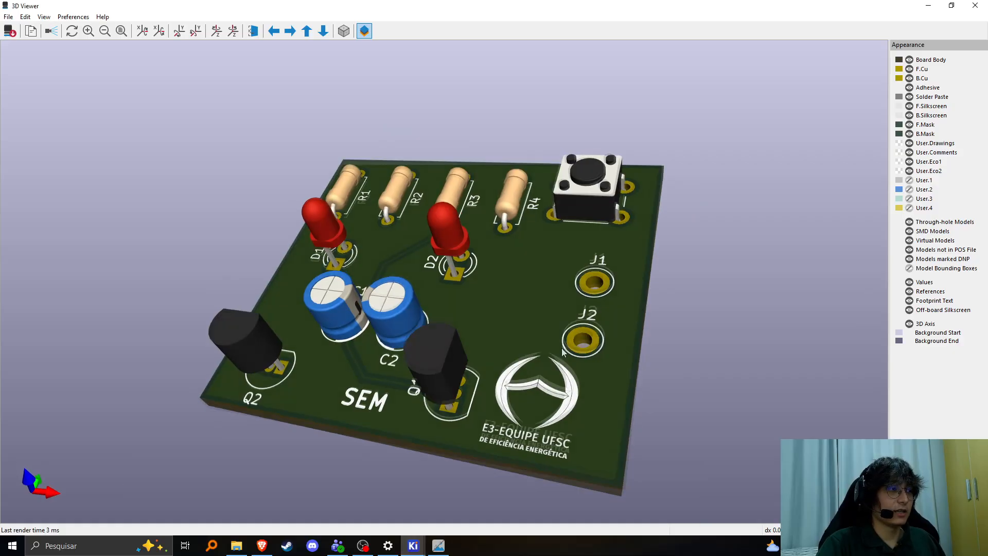